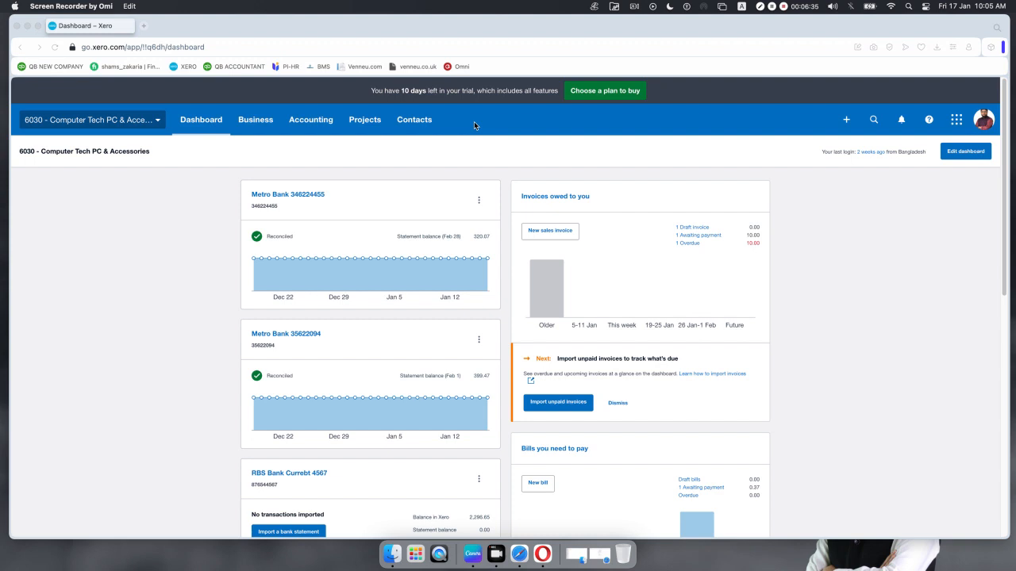
- Switch to the Payroll folder in Finder and open SUMMARIES.pdf in Preview
left_click(597, 554)
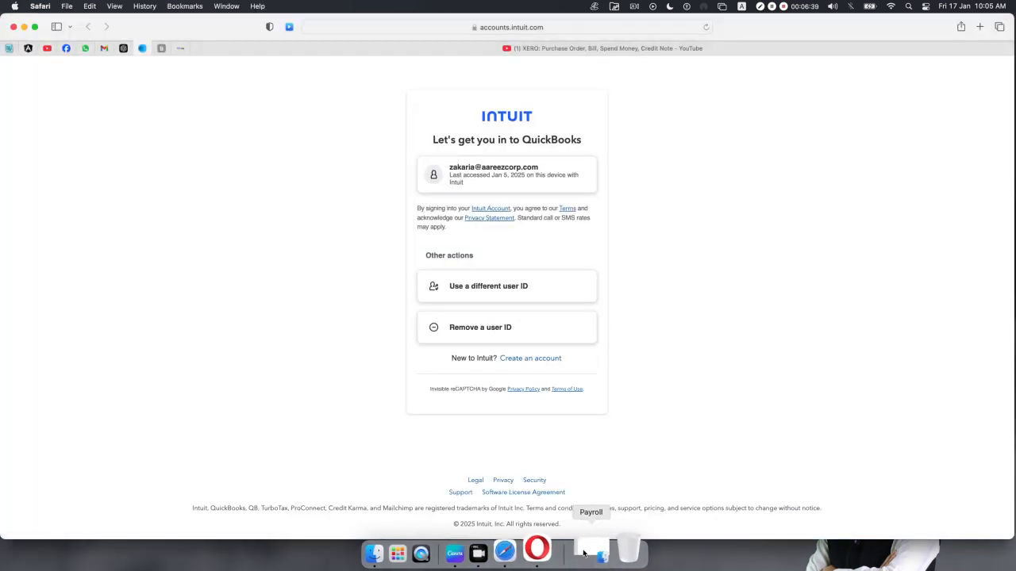
left_click(585, 553)
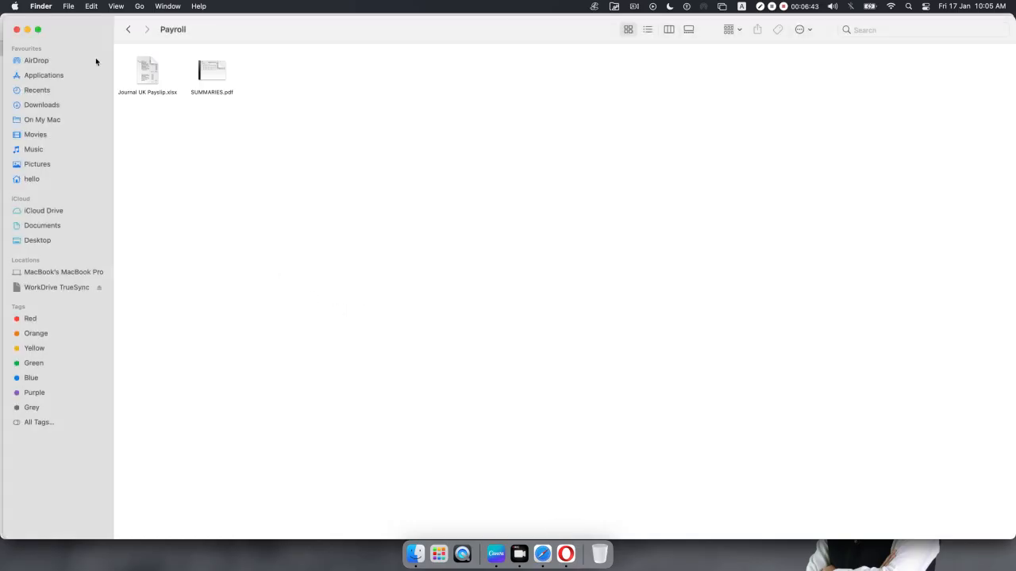
left_click(210, 73)
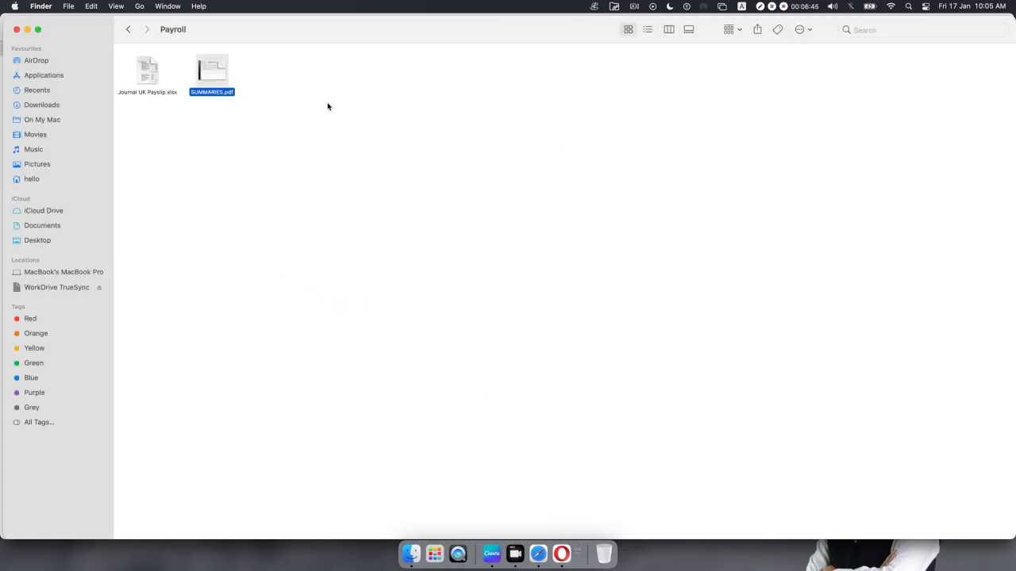
key("super+o")
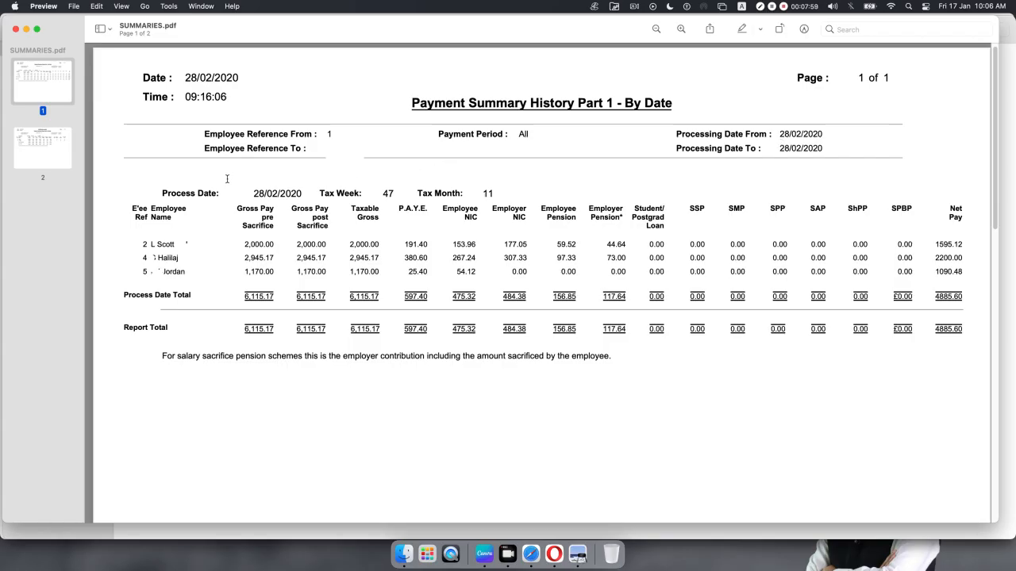
- Examine the process date, tax week and tax month in the payment summary's header line
left_click_drag(253, 192, 309, 192)
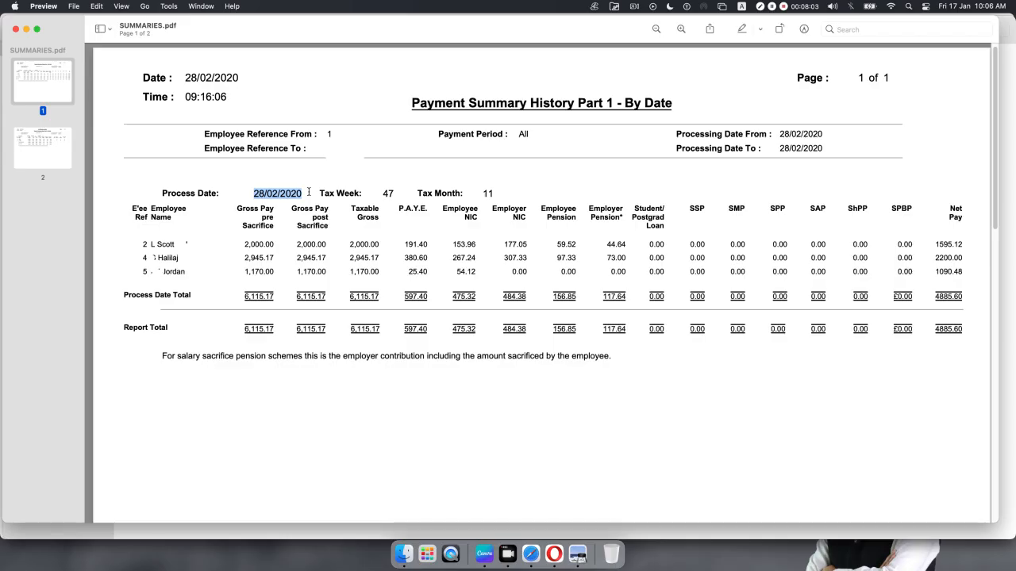
double_click(320, 193)
left_click_drag(321, 193, 395, 193)
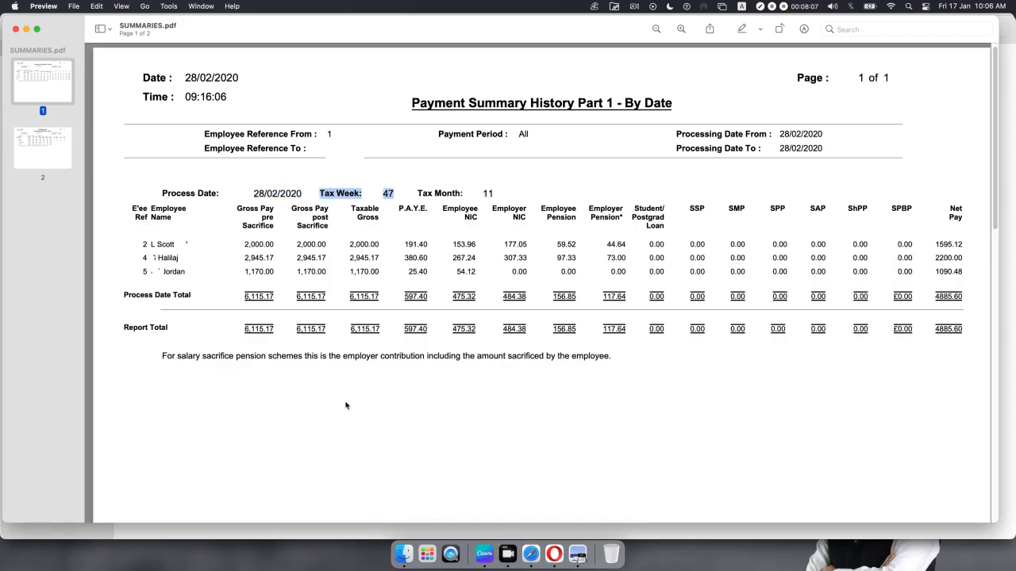
left_click_drag(420, 192, 509, 190)
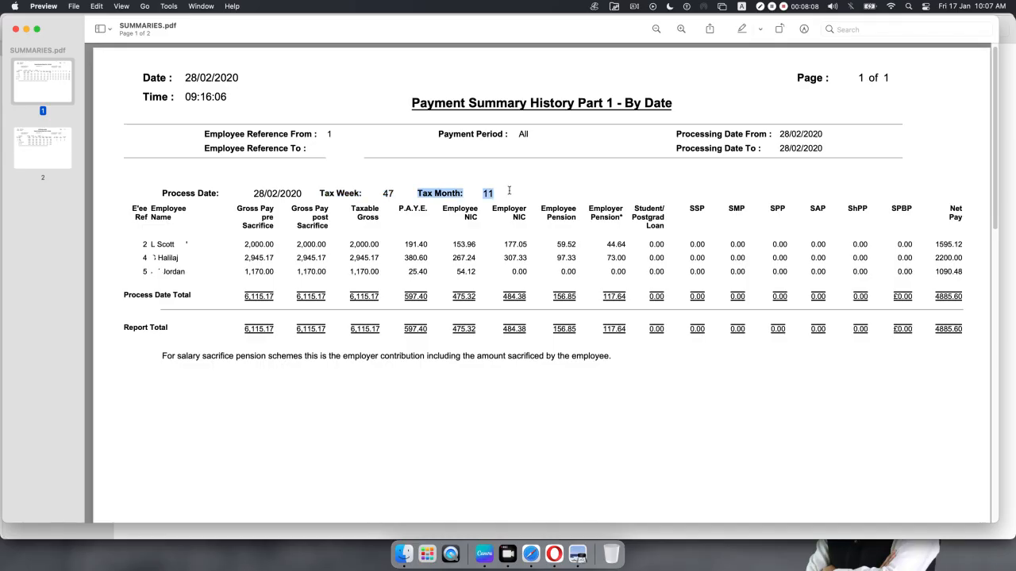
left_click(456, 375)
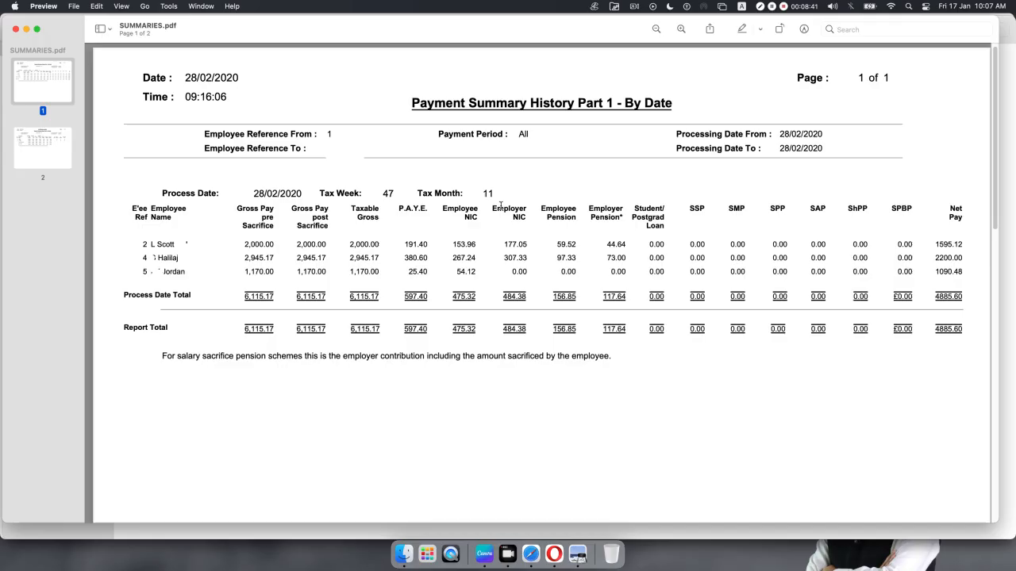
left_click_drag(406, 192, 303, 186)
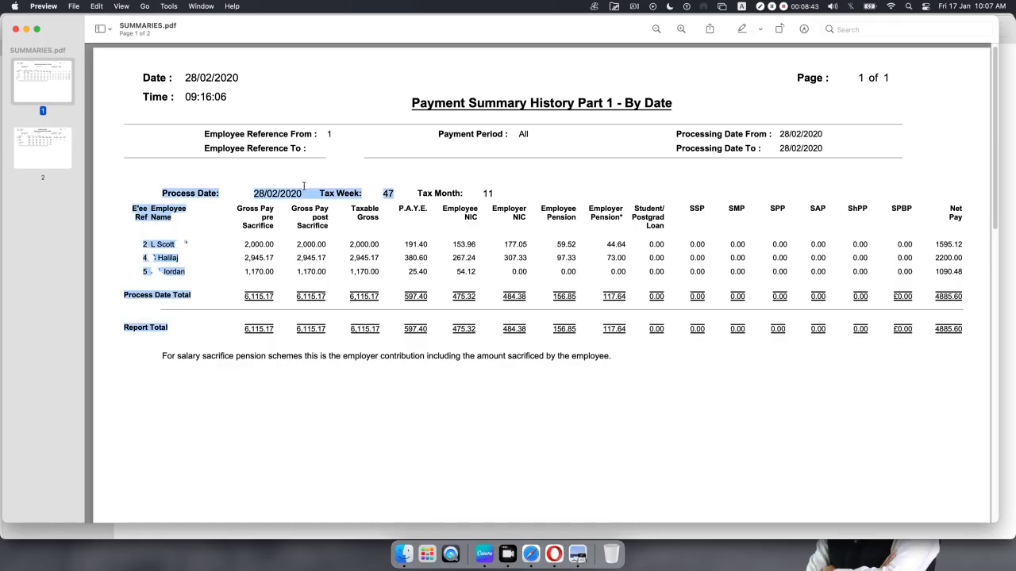
left_click(405, 249)
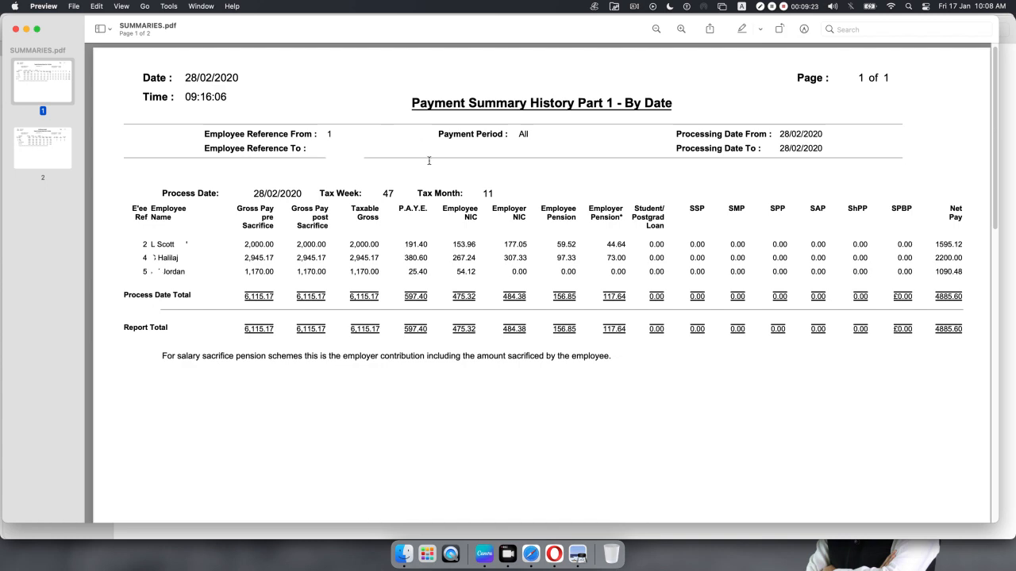
left_click_drag(399, 192, 325, 191)
left_click_drag(500, 193, 418, 192)
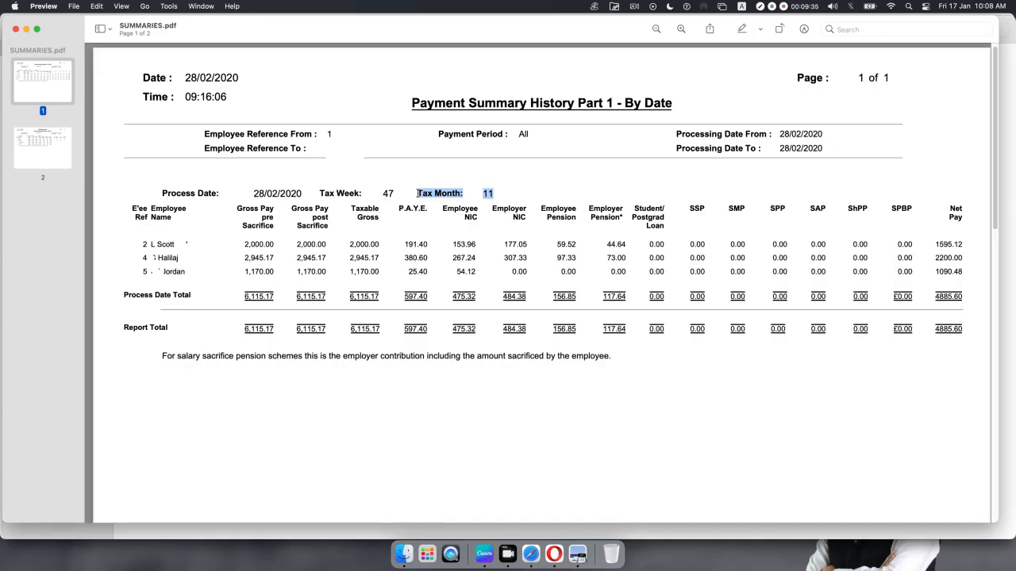
left_click(256, 264)
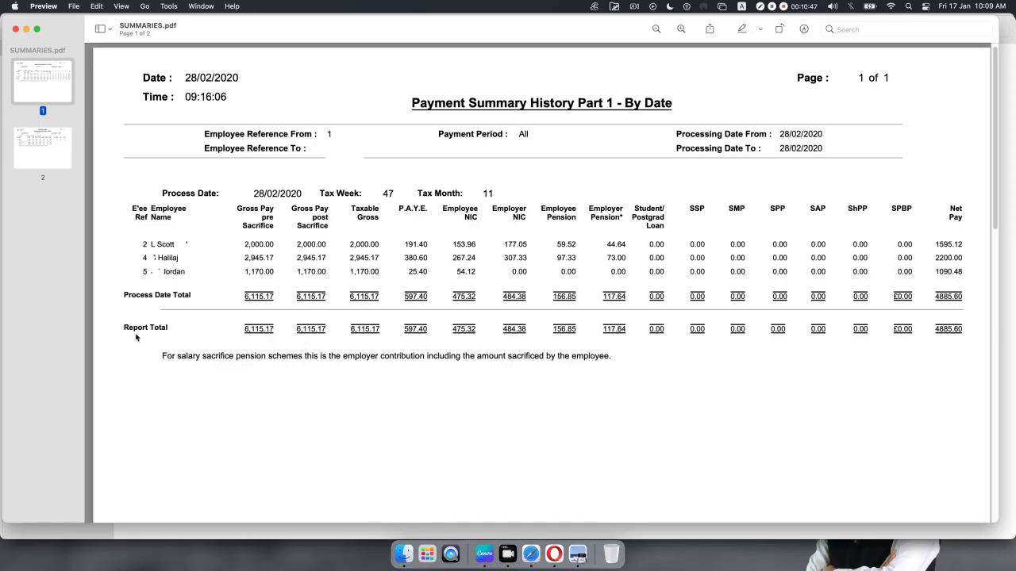
- Examine the Gross Pay pre Sacrifice and post Sacrifice columns of the payment summary
right_click(304, 327)
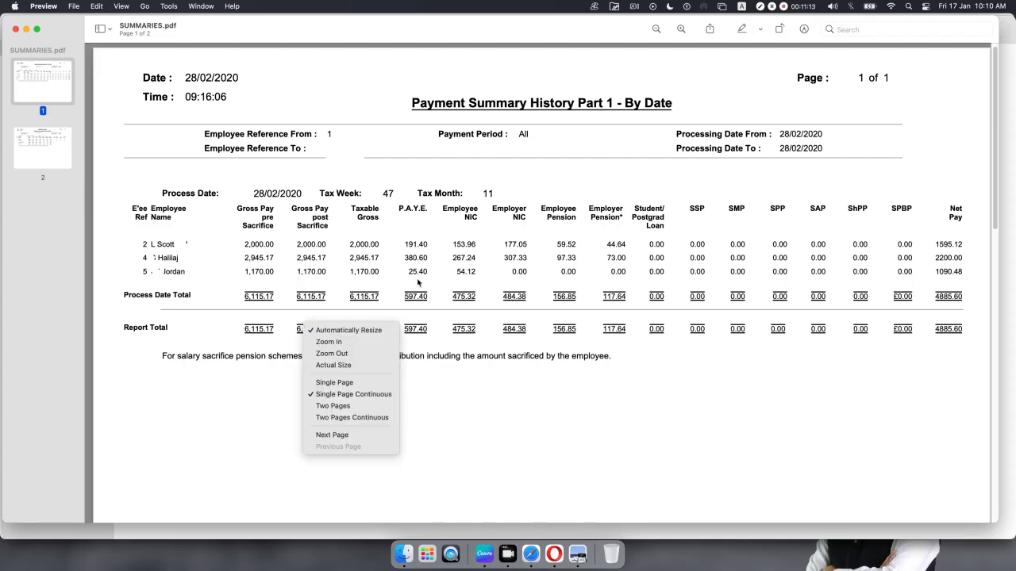
left_click(496, 457)
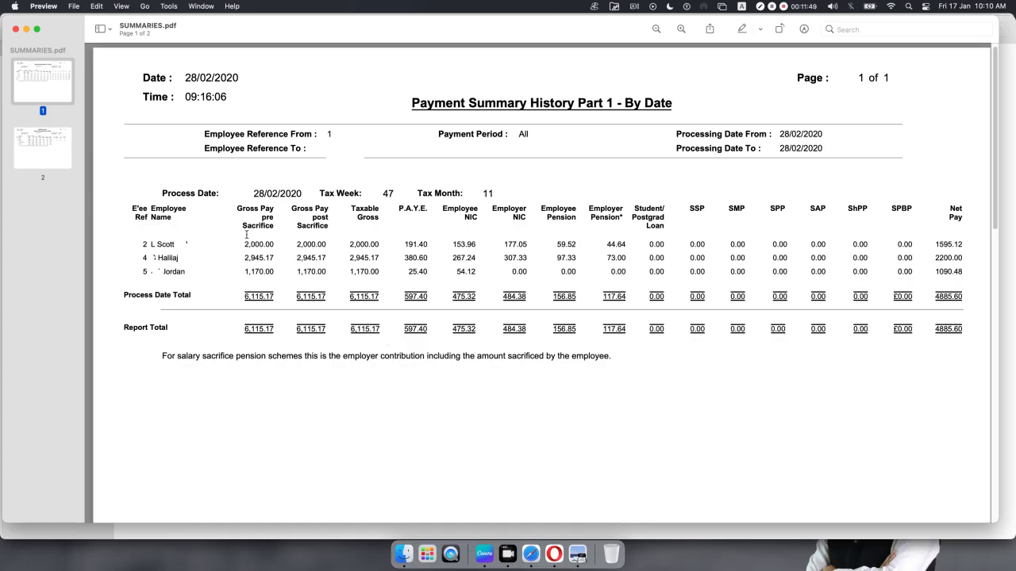
left_click_drag(241, 228, 274, 229)
left_click(310, 227)
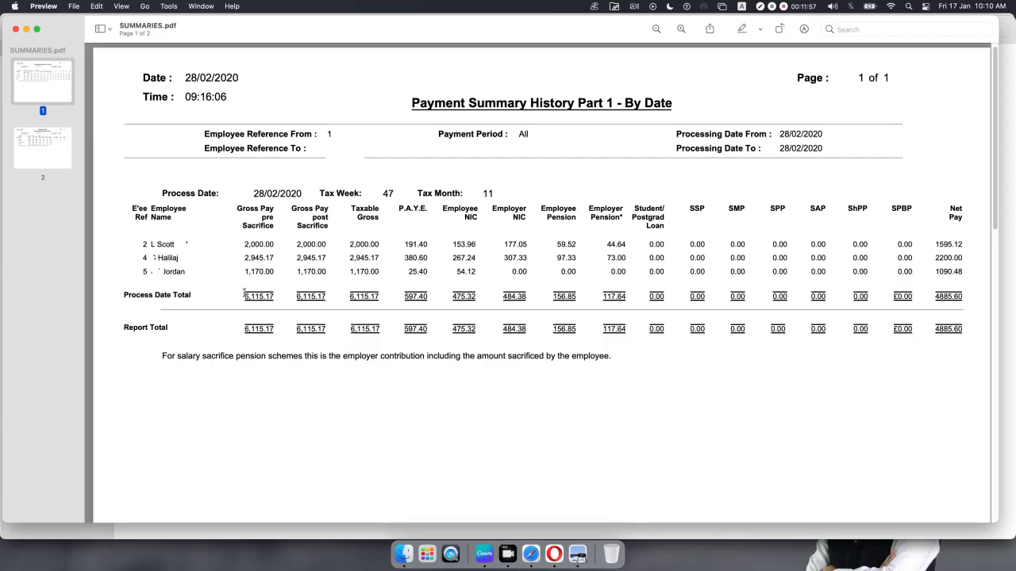
left_click_drag(277, 225, 242, 227)
left_click(247, 260)
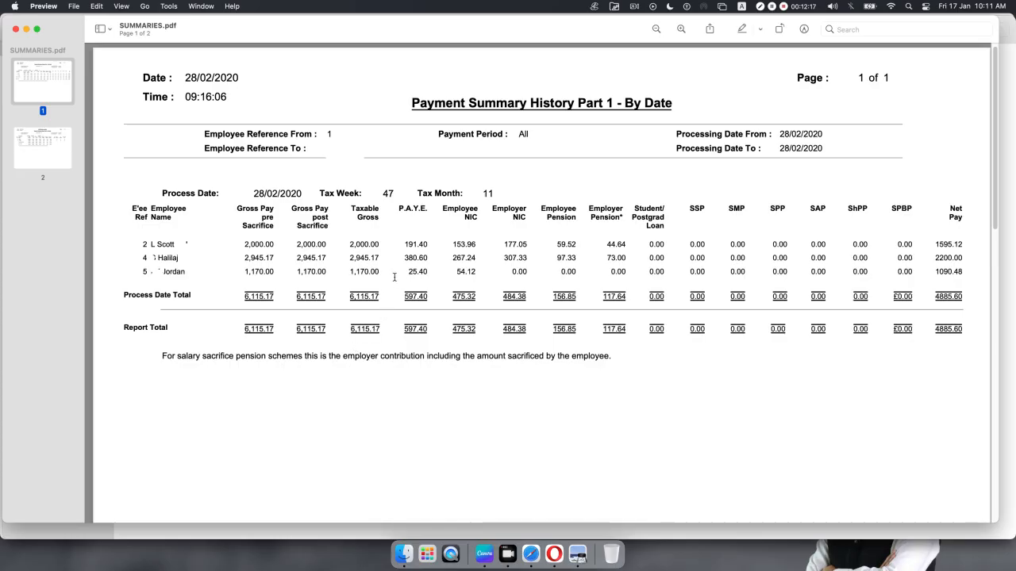
- Examine the employees' P.A.Y.E. deductions and the Employee NIC column in the payment summary
left_click_drag(401, 208, 429, 208)
double_click(406, 245)
left_click_drag(406, 244, 416, 275)
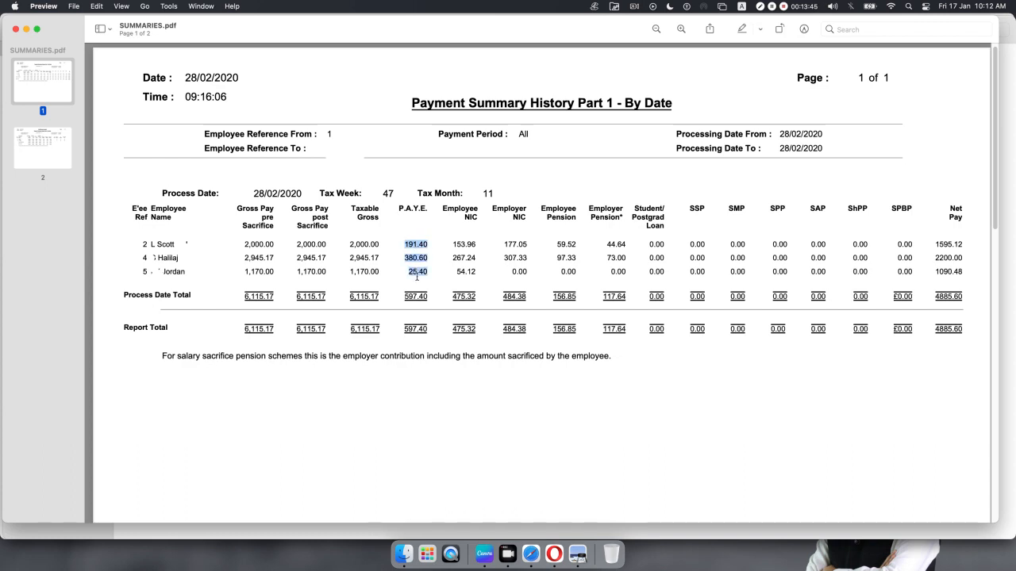
left_click(393, 250)
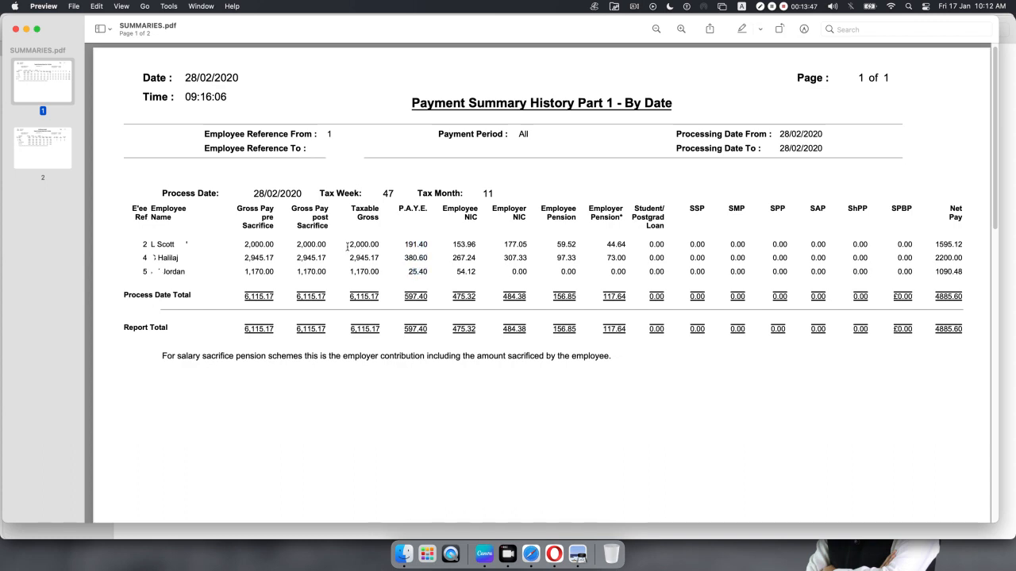
left_click_drag(408, 244, 419, 279)
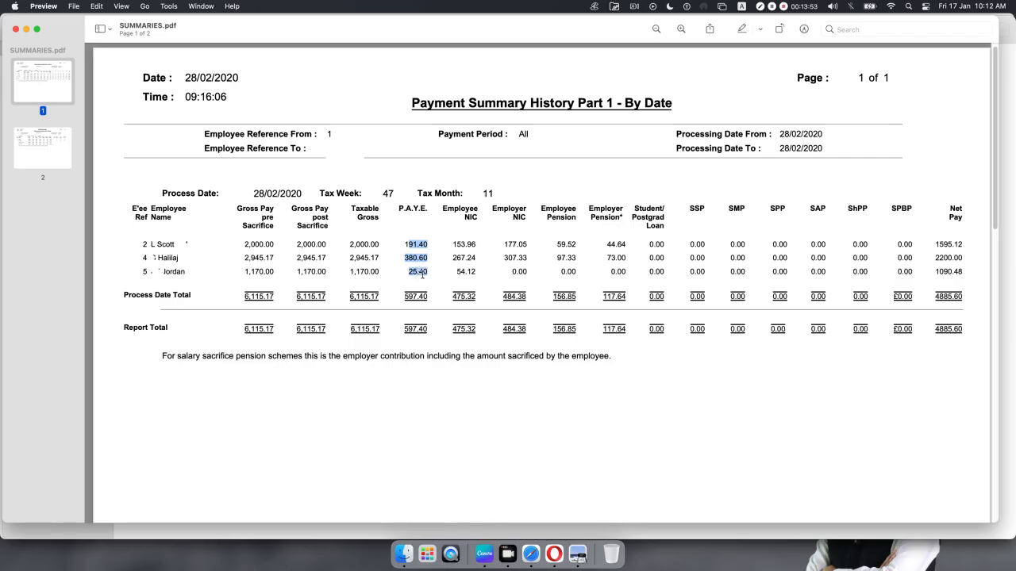
left_click(443, 210)
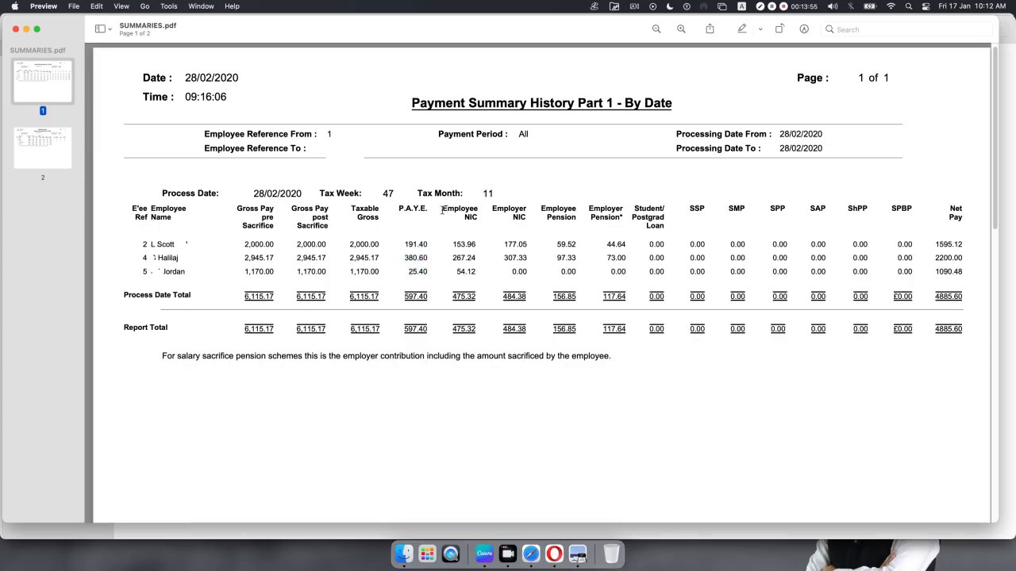
left_click_drag(442, 210, 474, 217)
left_click(461, 258)
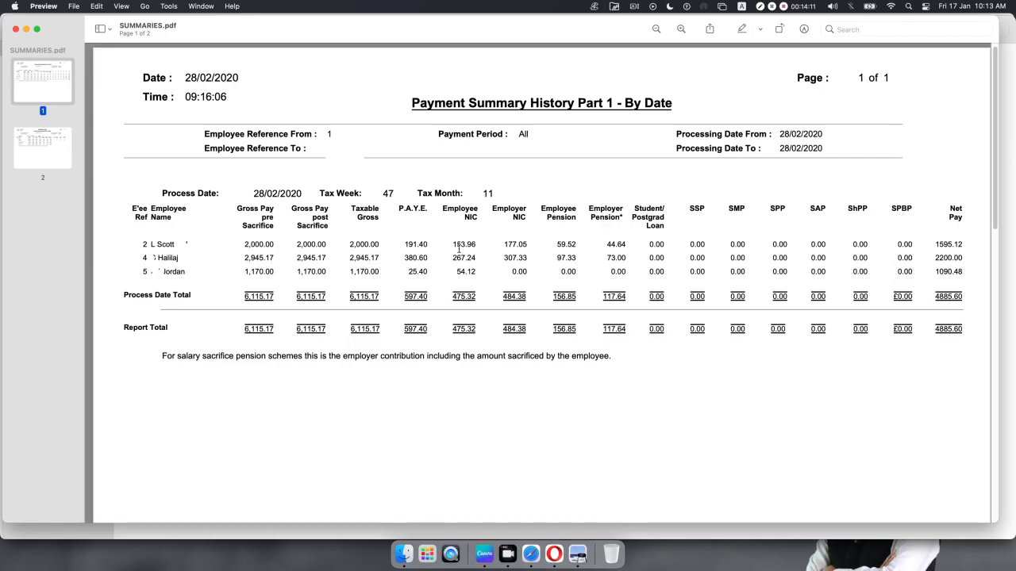
- Compare the Employer NIC, Employee Pension and Employer Pension columns with taxable gross and net pay for the first employee
left_click_drag(492, 207, 523, 208)
left_click_drag(447, 244, 542, 245)
left_click(389, 252)
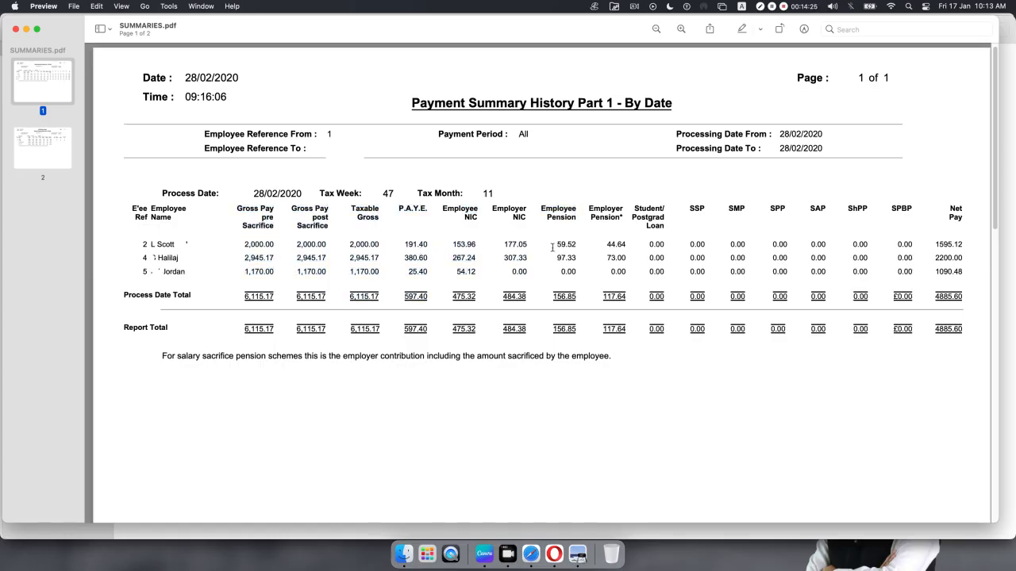
left_click_drag(503, 245, 526, 245)
left_click(383, 248)
left_click_drag(542, 208, 570, 208)
left_click(552, 252)
left_click_drag(348, 244, 367, 244)
left_click_drag(932, 245, 967, 244)
left_click(959, 247)
left_click_drag(589, 213, 635, 217)
left_click_drag(512, 217, 526, 217)
- Open Journal UK Payslip.xlsx from the Payroll folder in Excel and enlarge its window to fill the screen
left_click(27, 29)
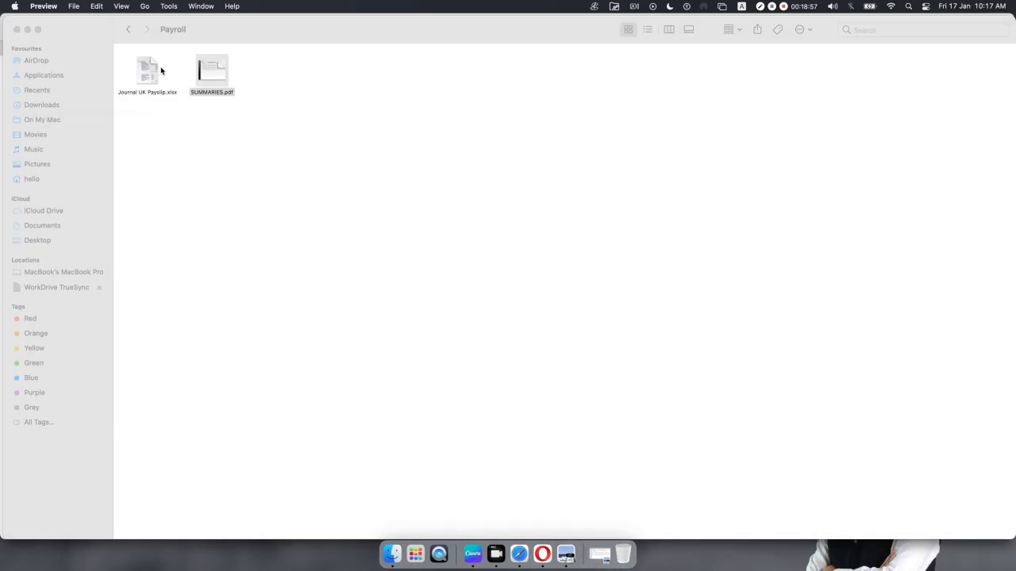
double_click(148, 72)
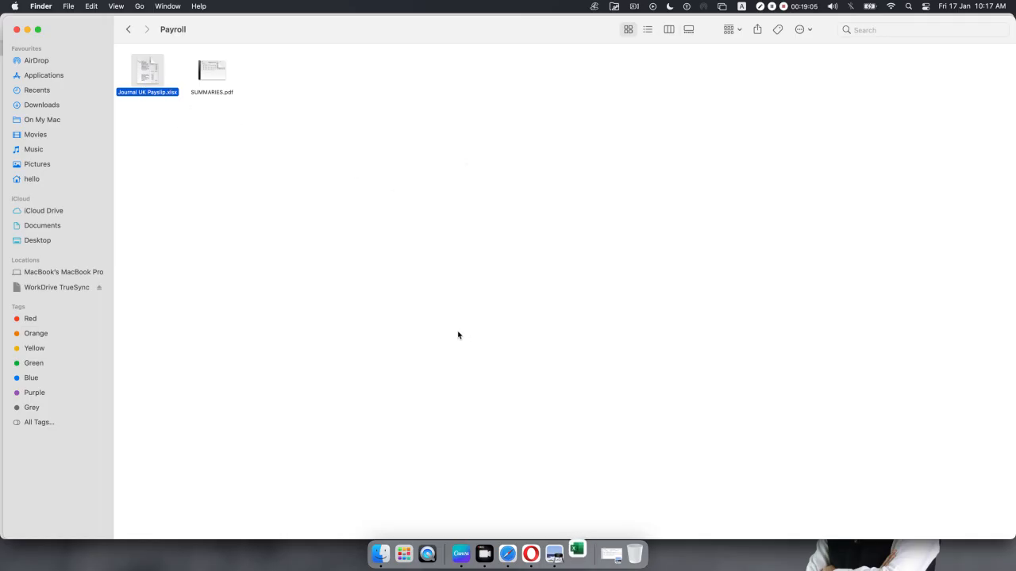
key("super+w")
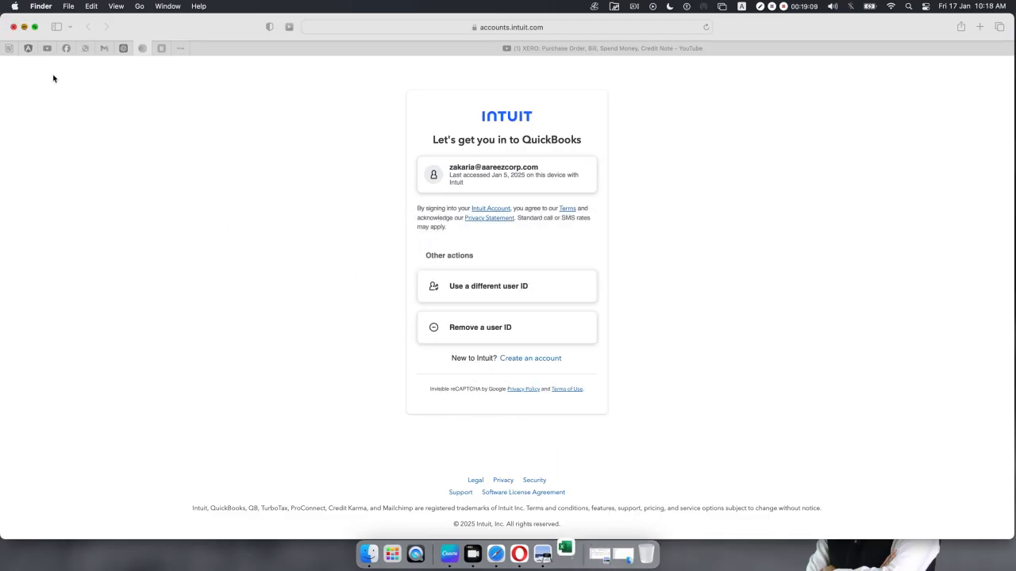
left_click(24, 26)
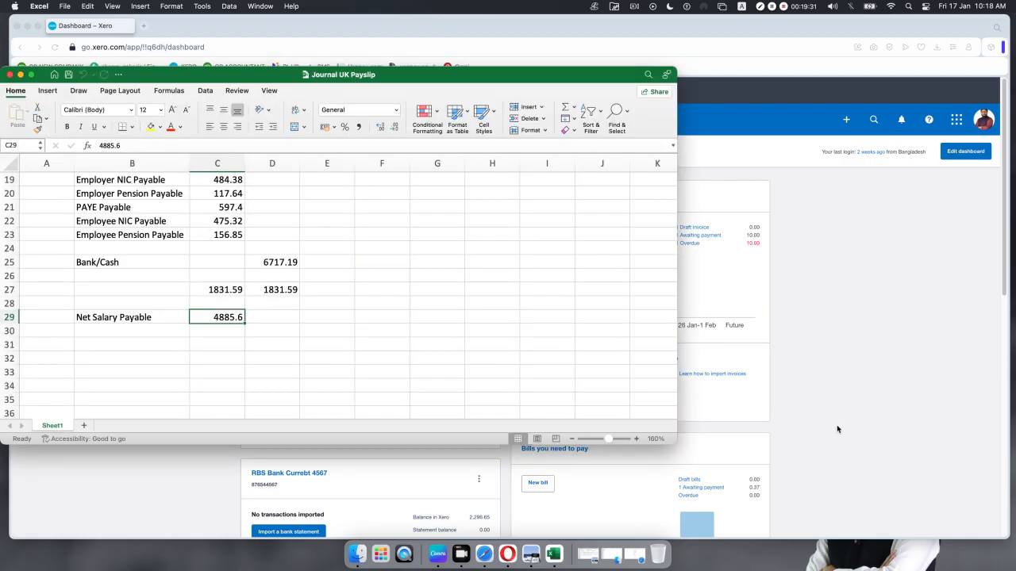
left_click_drag(607, 76, 618, 24)
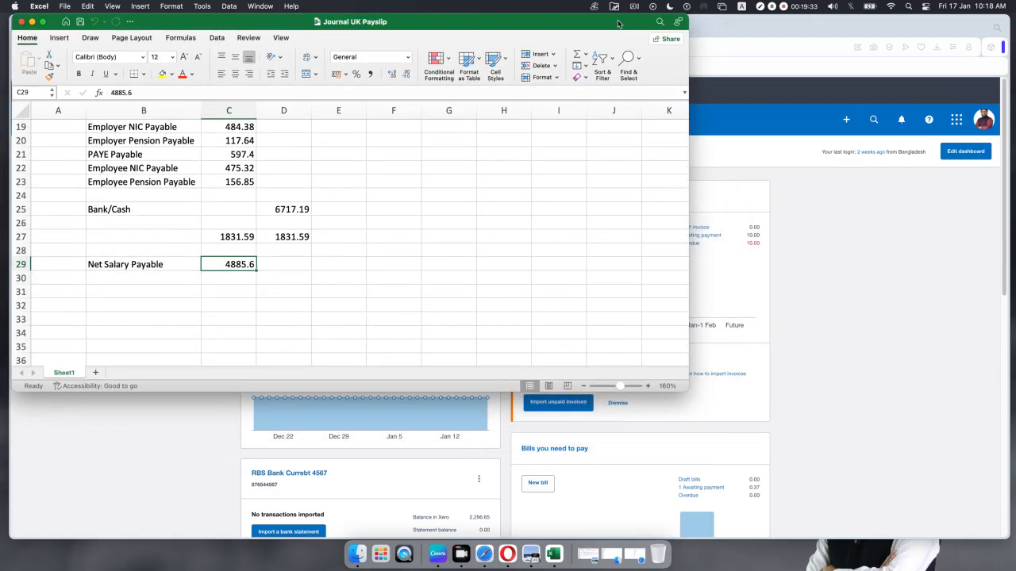
left_click_drag(824, 466, 1014, 539)
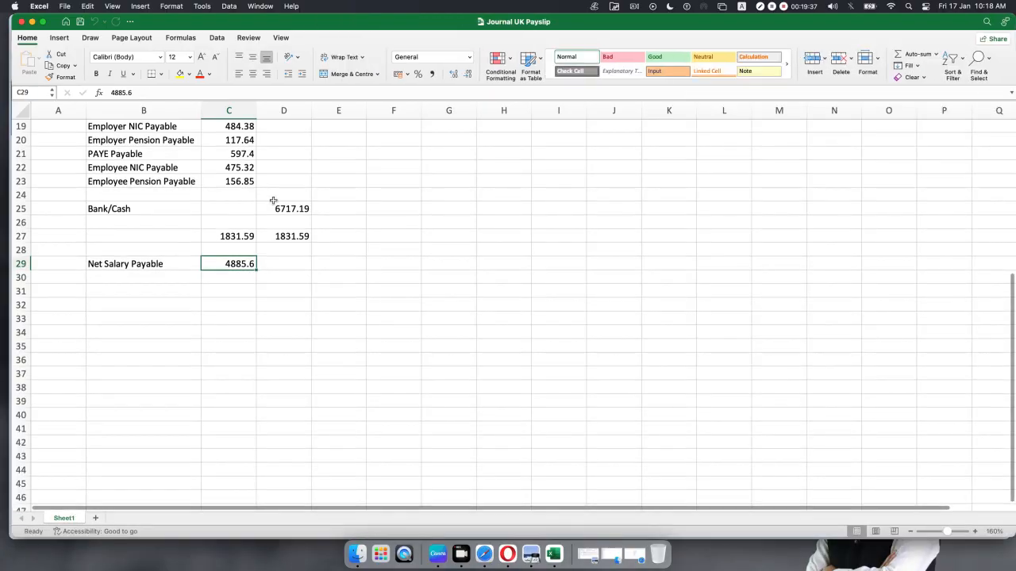
- Review the payroll journal's headings in row 5: date, account, debit and credit
scroll(272, 200, "down", 5)
scroll(272, 200, "up", 10)
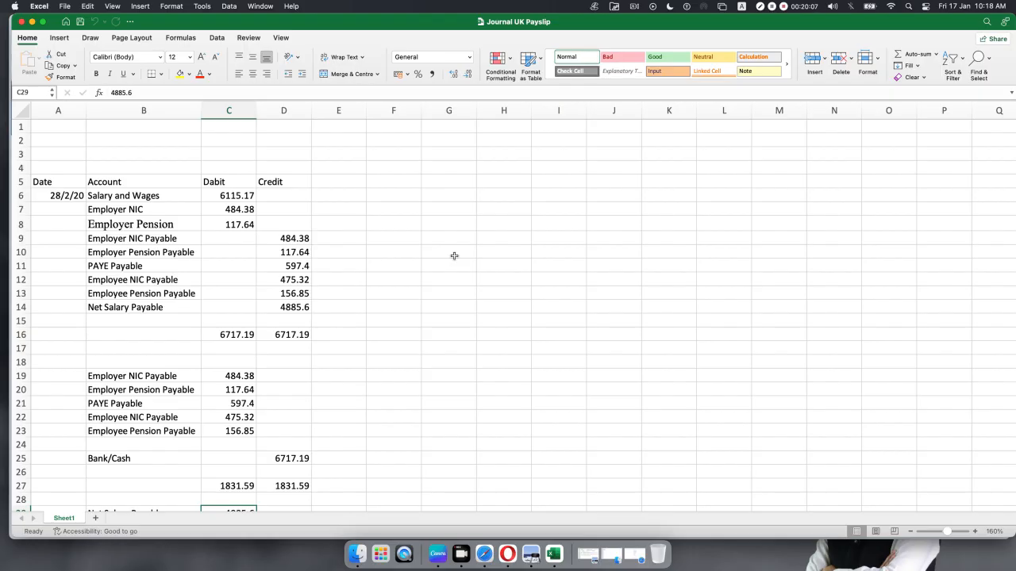
left_click(431, 268)
scroll(258, 188, "down", 1)
scroll(258, 189, "down", 1)
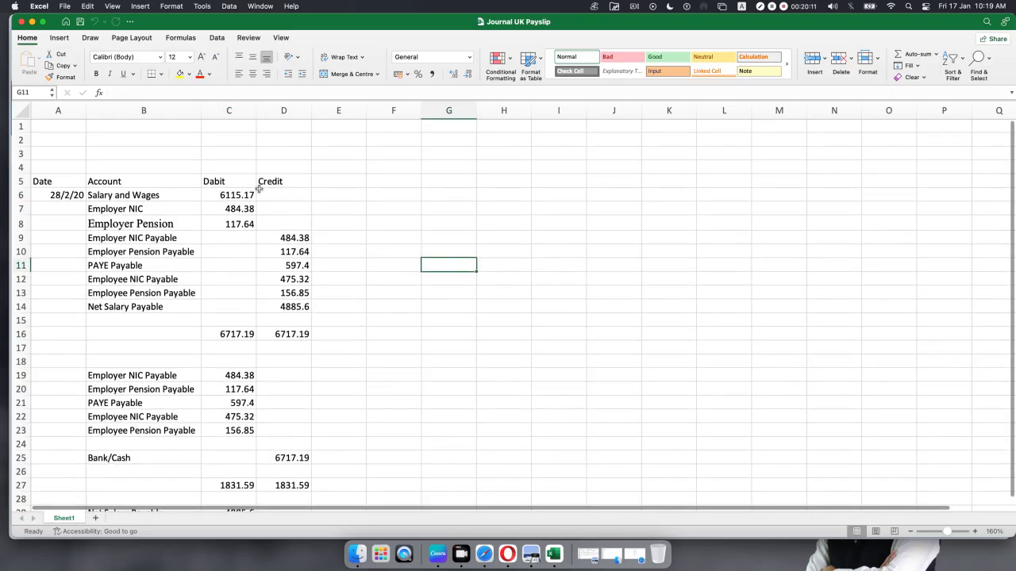
left_click(55, 181)
left_click(149, 184)
left_click(214, 183)
left_click(294, 183)
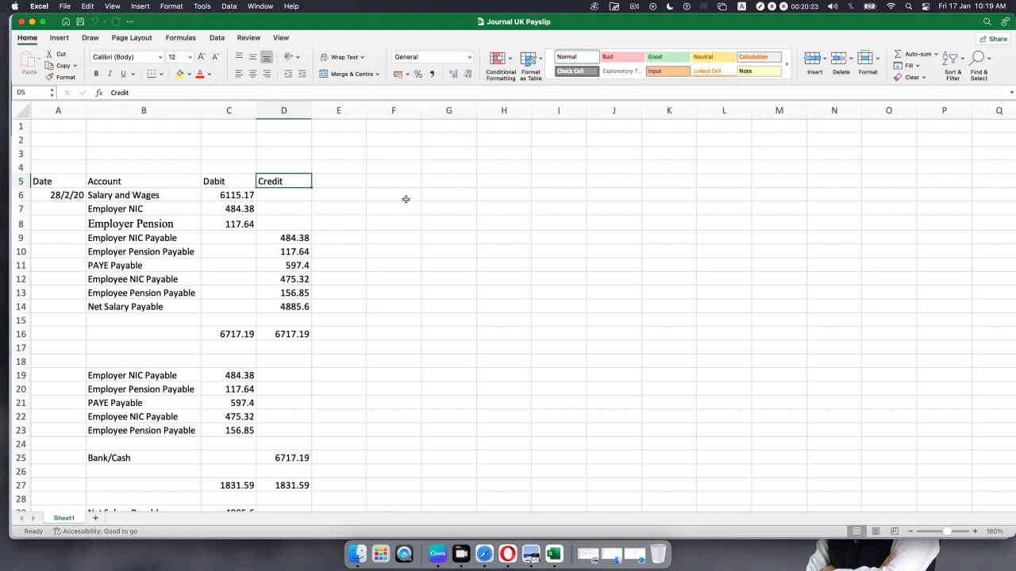
- Review the journal lines from Salary and Wages to Net Salary Payable with their debit and credit amounts
left_click(112, 199)
left_click(228, 198)
left_click(120, 210)
left_click(213, 212)
left_click(119, 226)
left_click(229, 223)
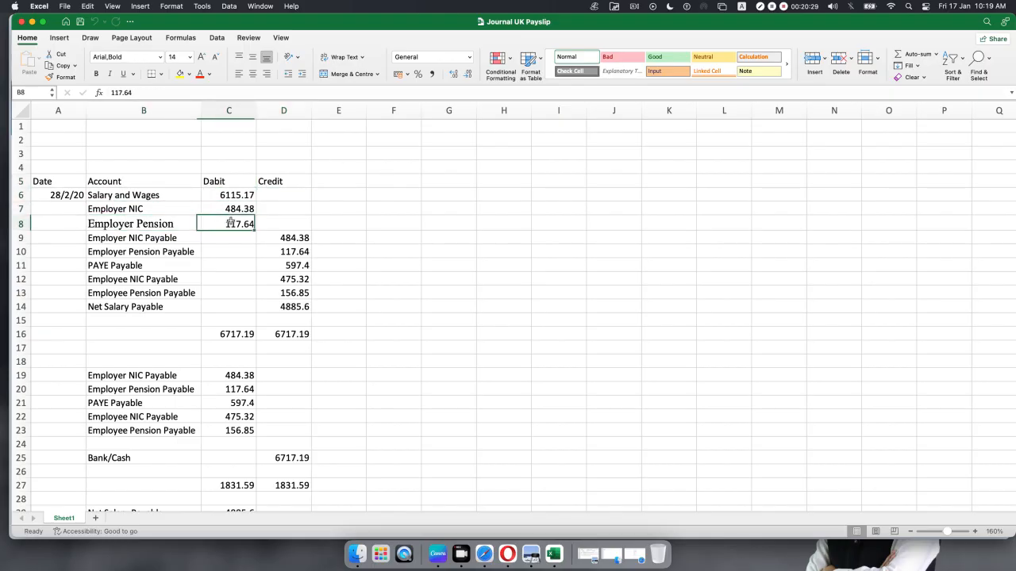
left_click(115, 239)
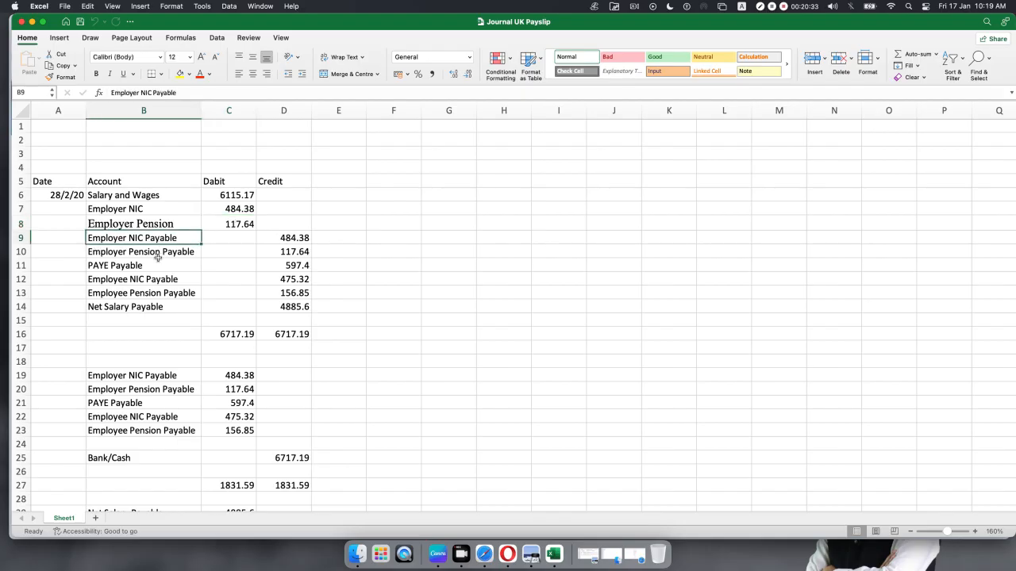
left_click_drag(113, 197, 275, 307)
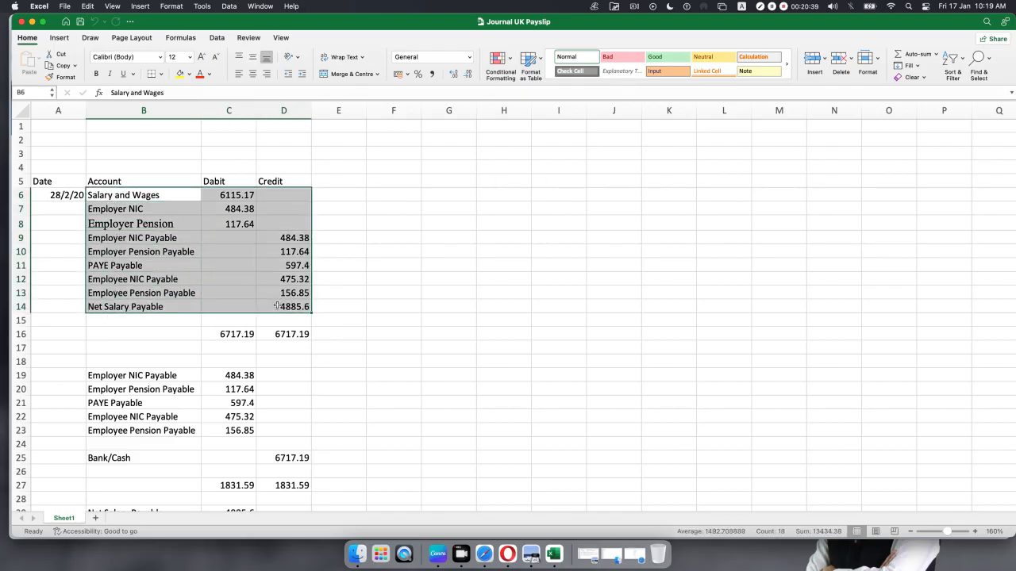
left_click(514, 278)
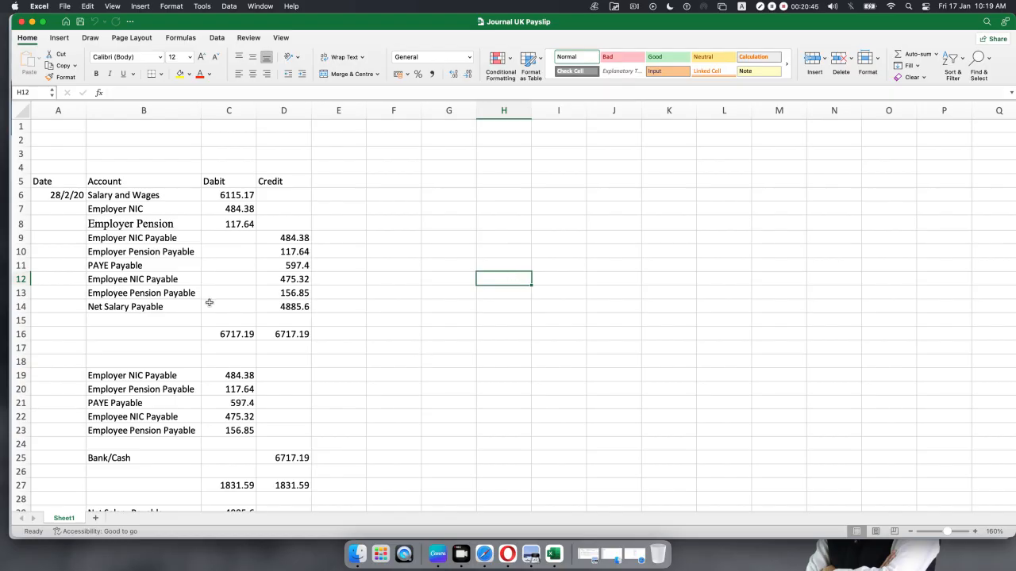
- Glance at the payment summary in Preview, return to Excel and fill the debit amounts in C6:C8 with yellow
left_click(536, 555)
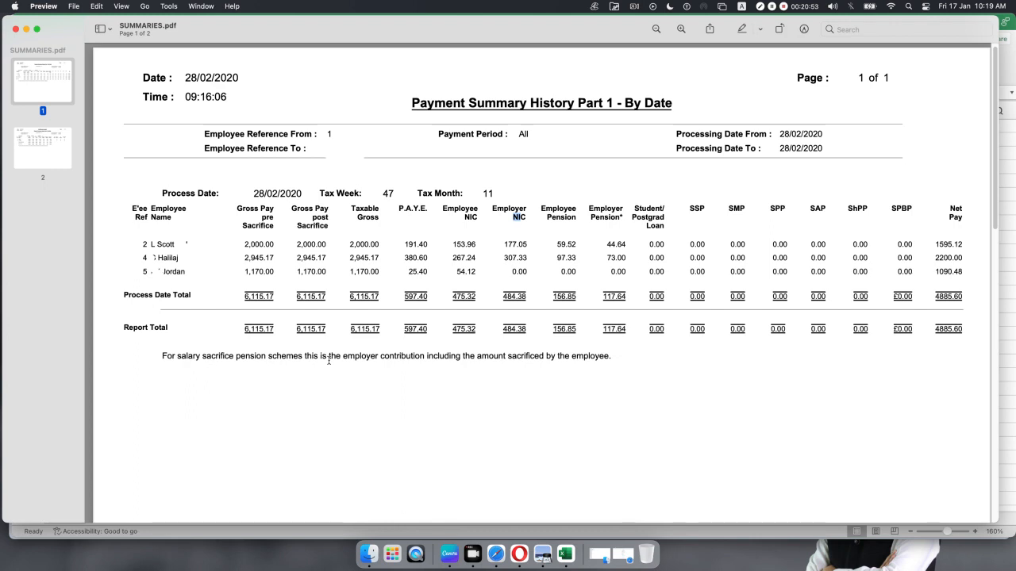
left_click(565, 554)
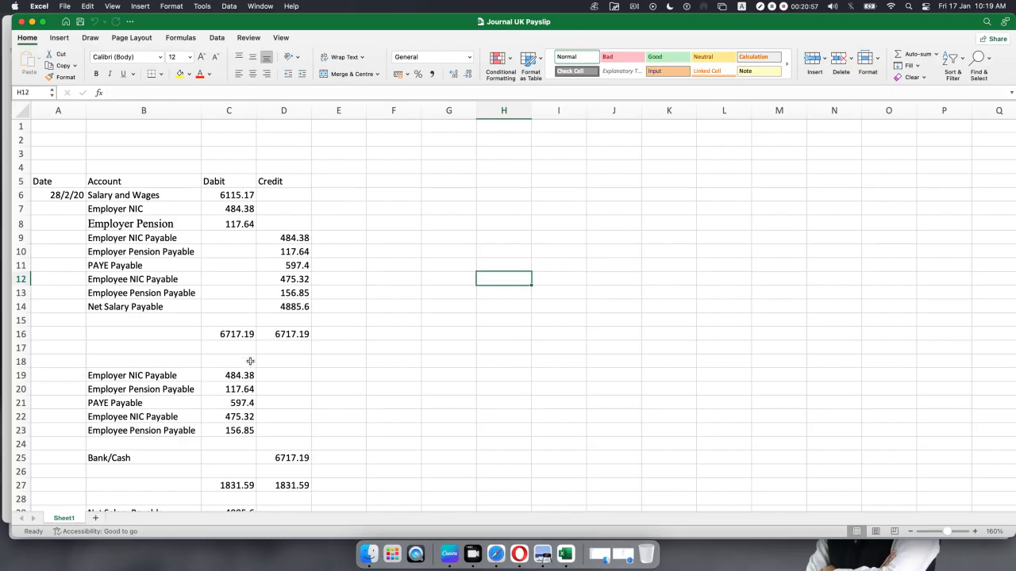
left_click(235, 195)
left_click_drag(235, 195, 236, 223)
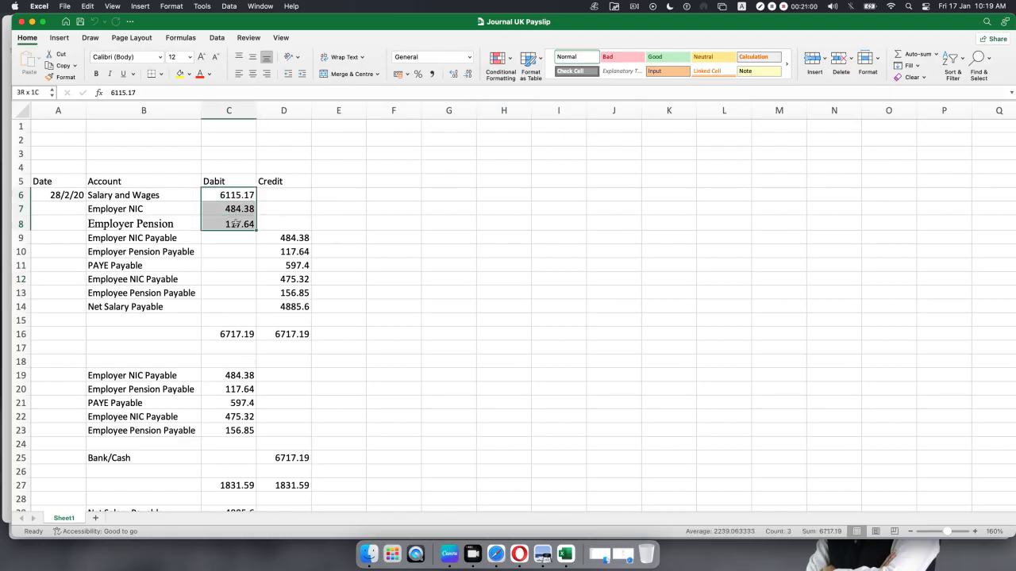
left_click(411, 235)
left_click_drag(230, 196, 228, 223)
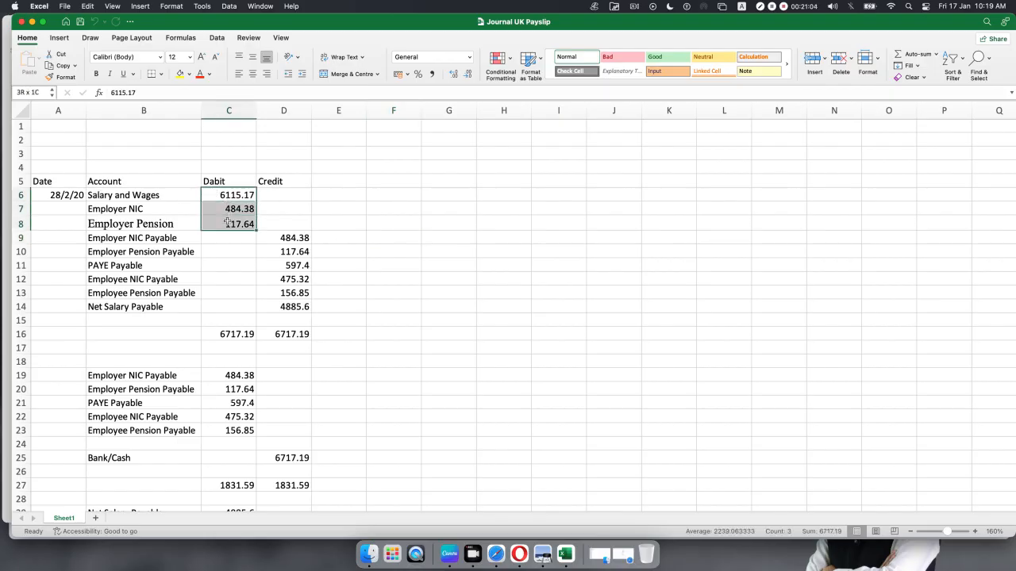
left_click(180, 74)
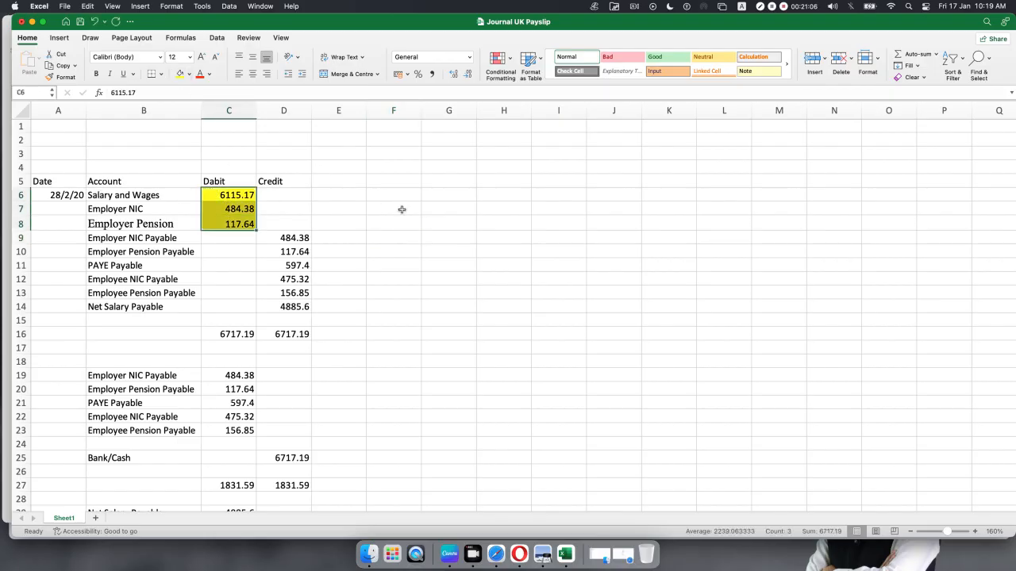
left_click(483, 246)
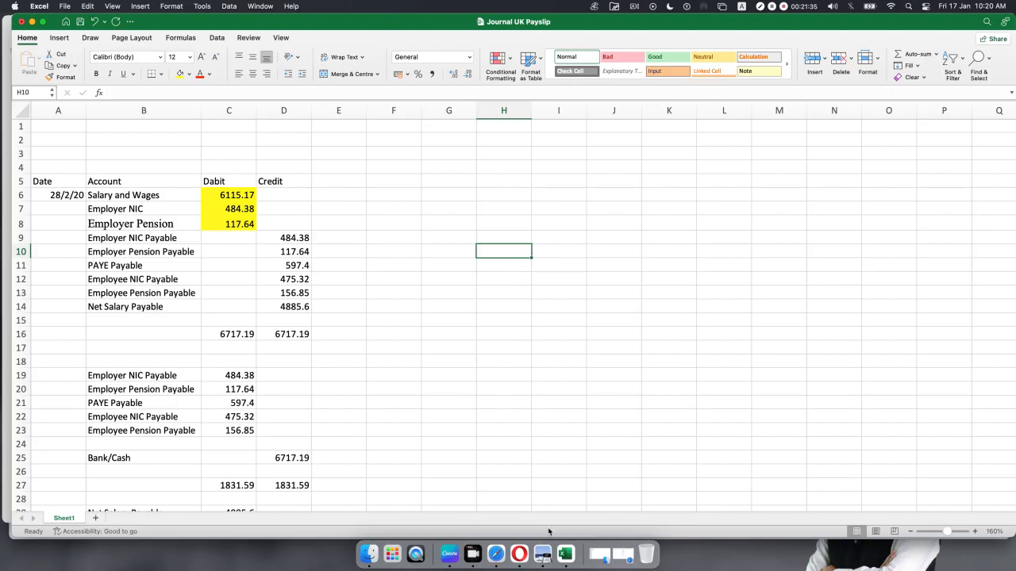
- Switch to SUMMARIES.pdf in Preview and examine the Taxable Gross, P.A.Y.E., Employee NIC and Employer NIC columns
left_click(542, 553)
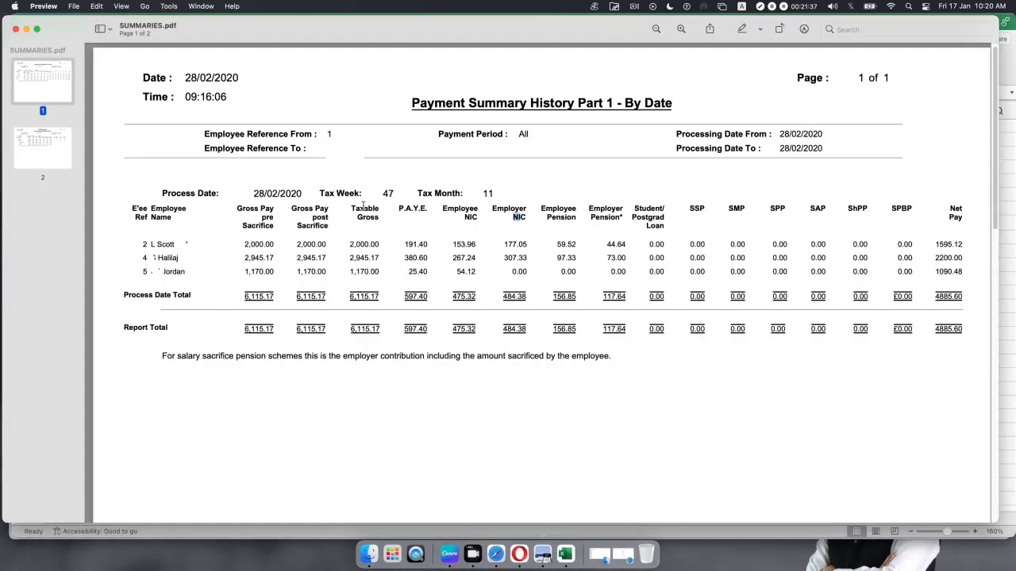
left_click(358, 207)
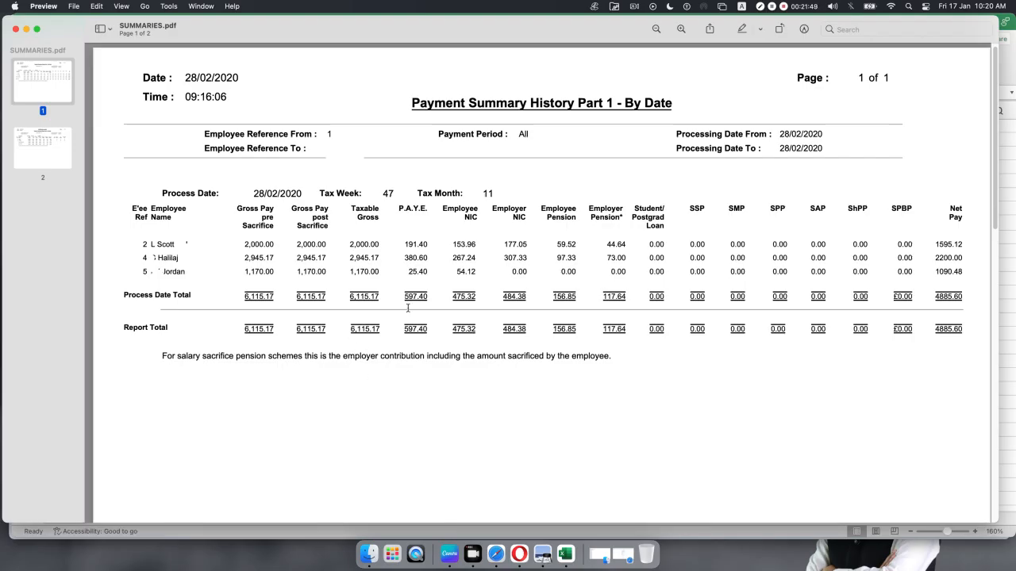
left_click_drag(405, 243, 422, 244)
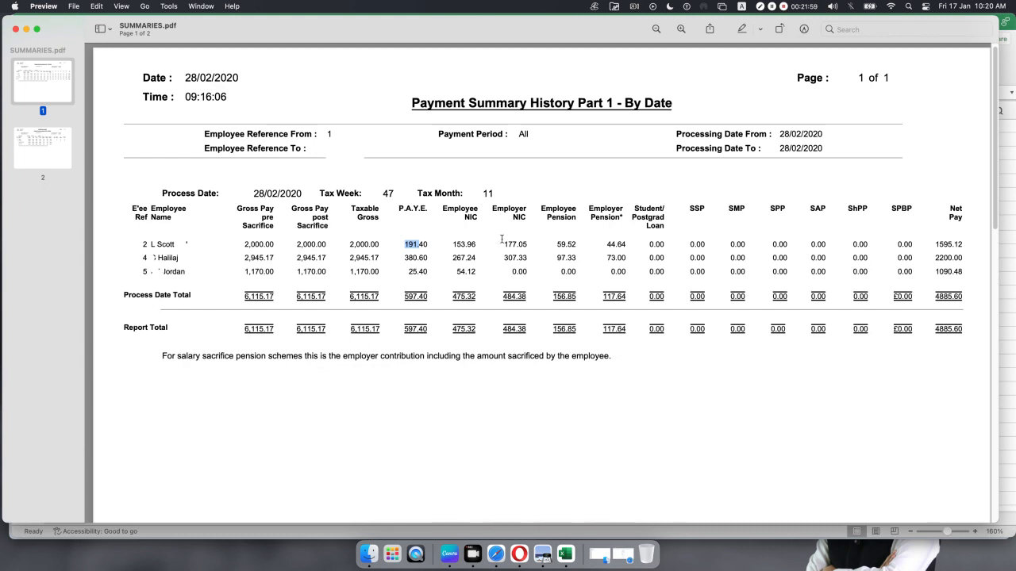
left_click_drag(480, 235, 480, 243)
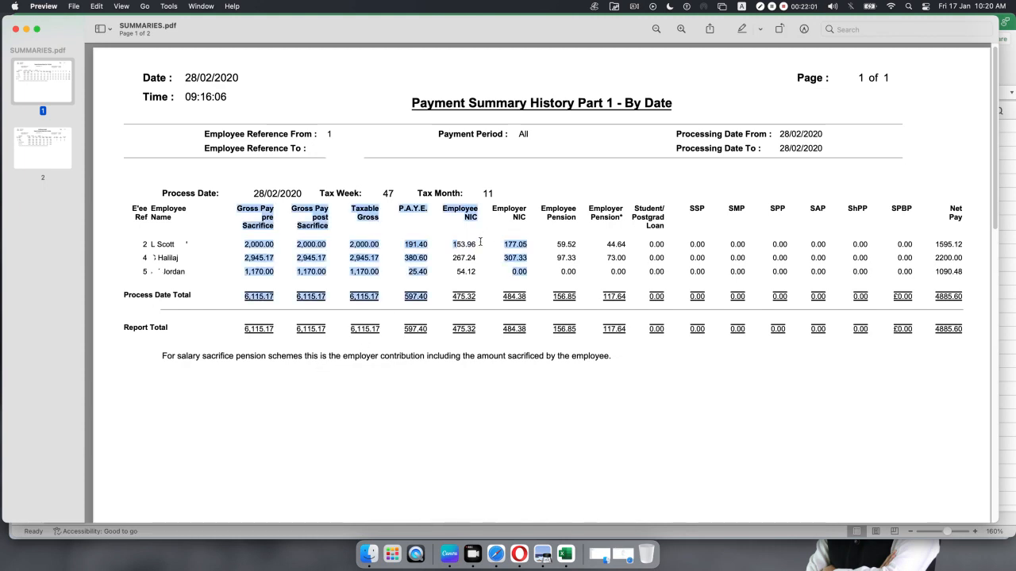
left_click(469, 252)
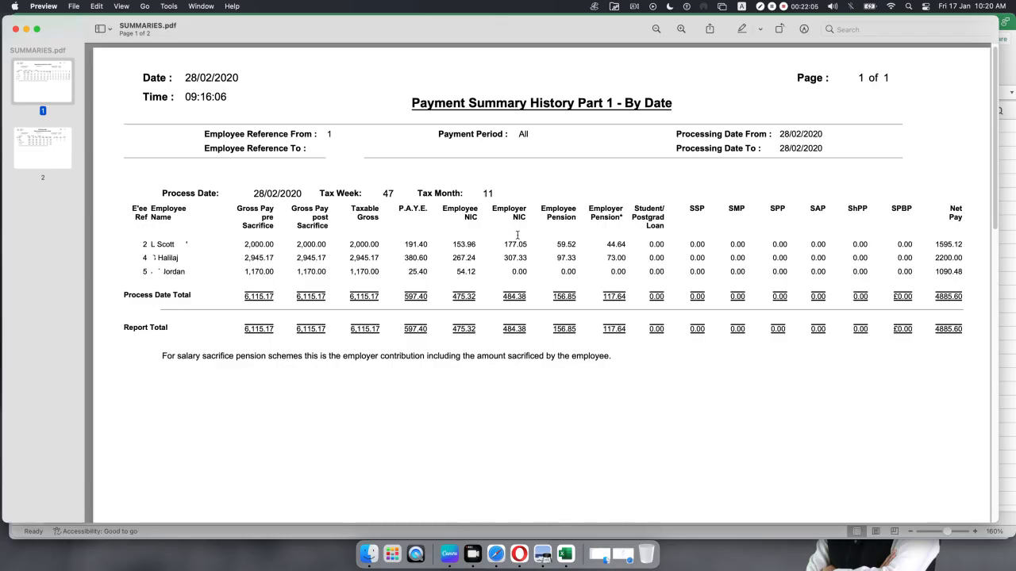
left_click_drag(504, 244, 518, 245)
left_click(502, 329)
- Return to the Excel journal and review the Salary and Wages, Employer NIC and Employer Pension debit lines in rows 6 to 8
left_click(565, 553)
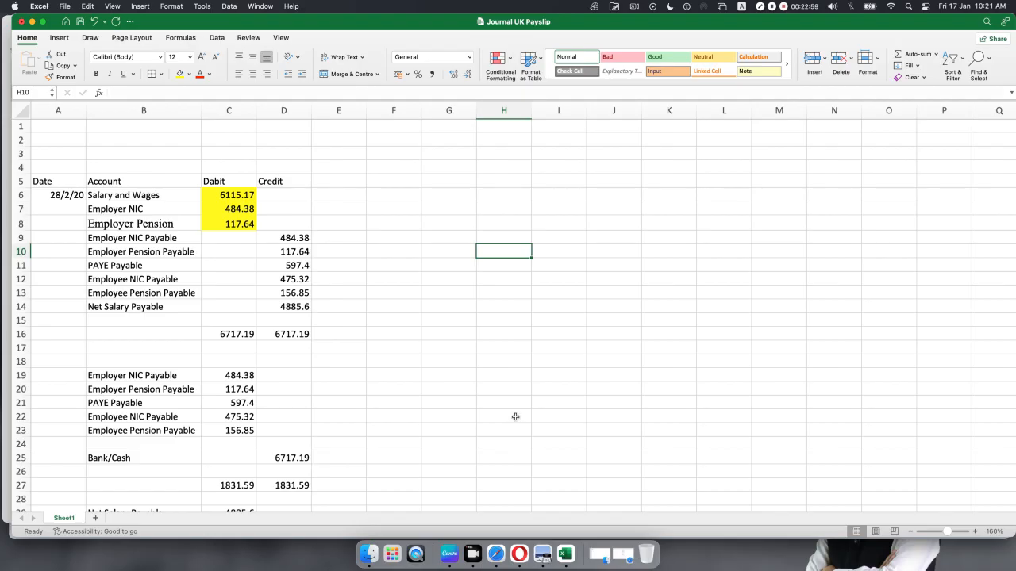
left_click(111, 198)
left_click(221, 197)
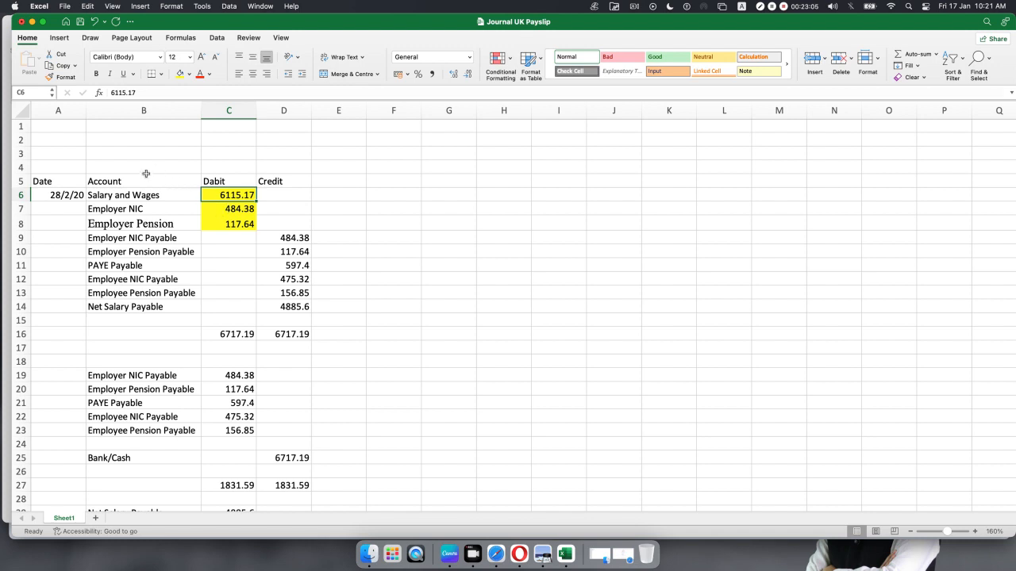
left_click(107, 209)
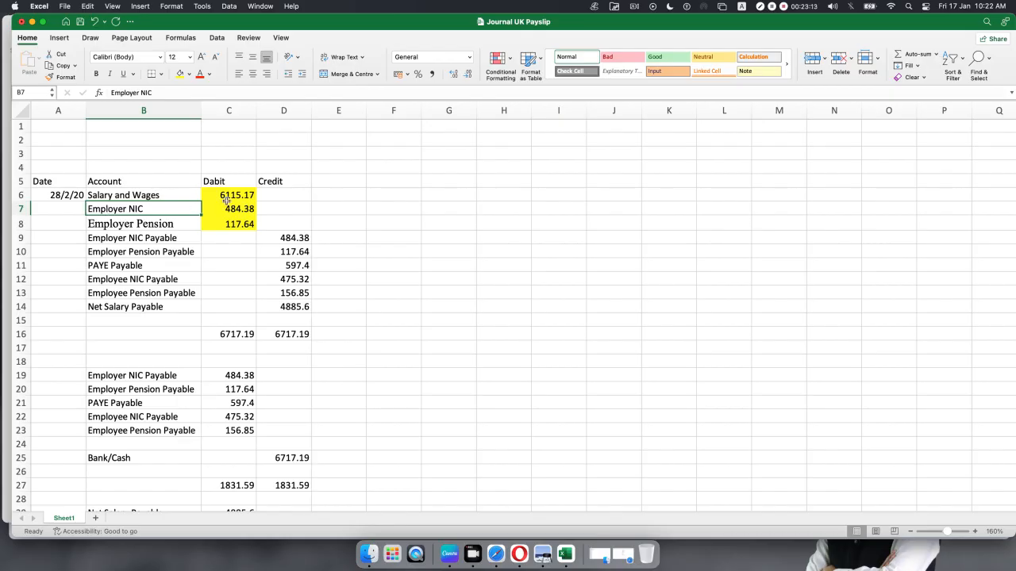
left_click(117, 224)
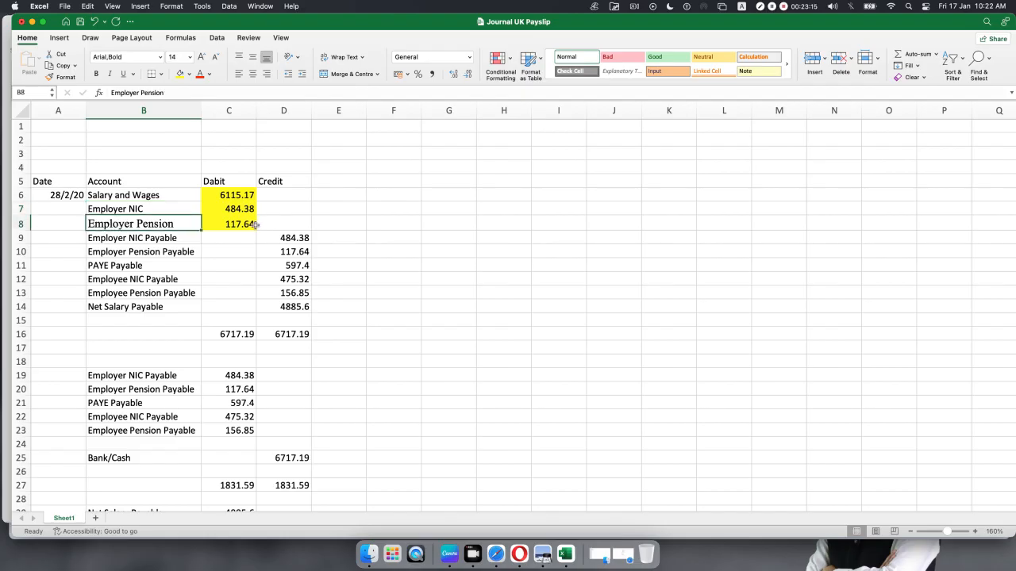
left_click(252, 225)
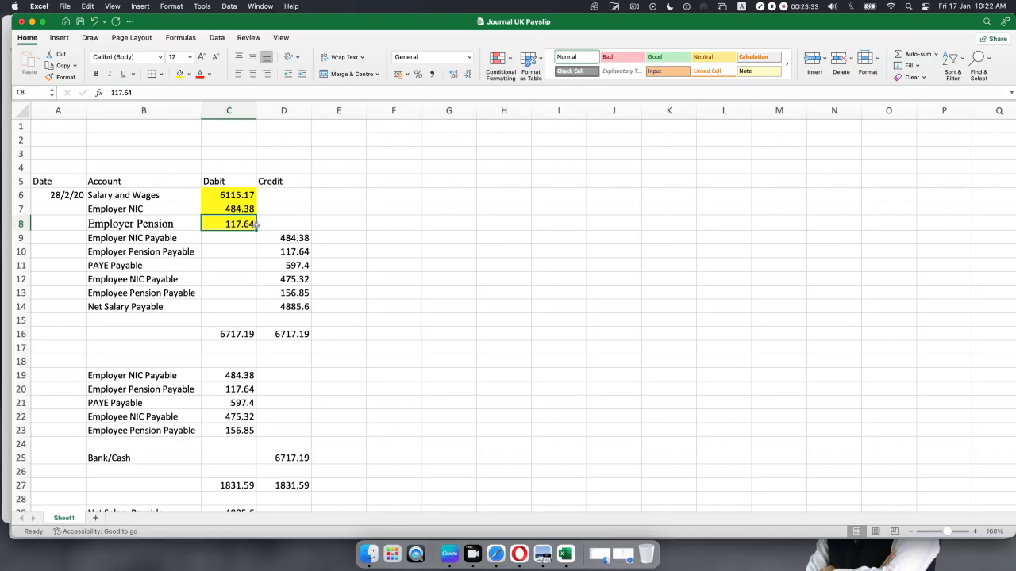
left_click_drag(210, 197, 211, 226)
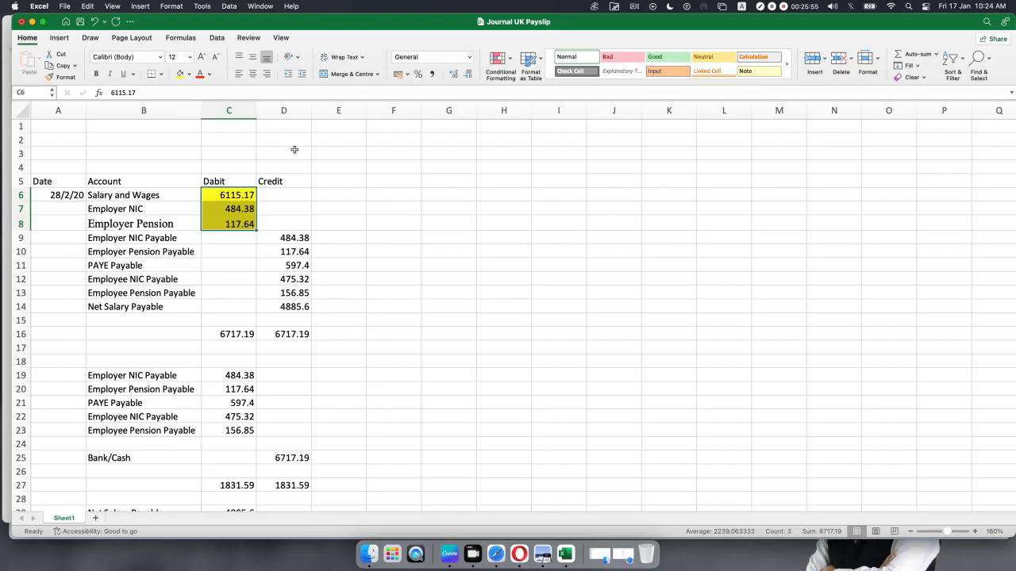
left_click(260, 250)
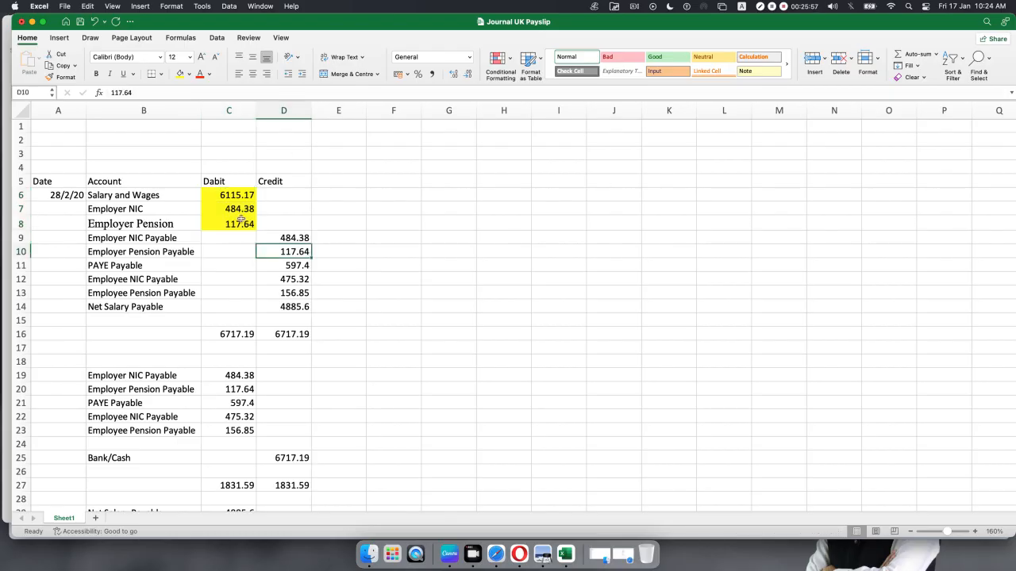
left_click_drag(238, 193, 235, 226)
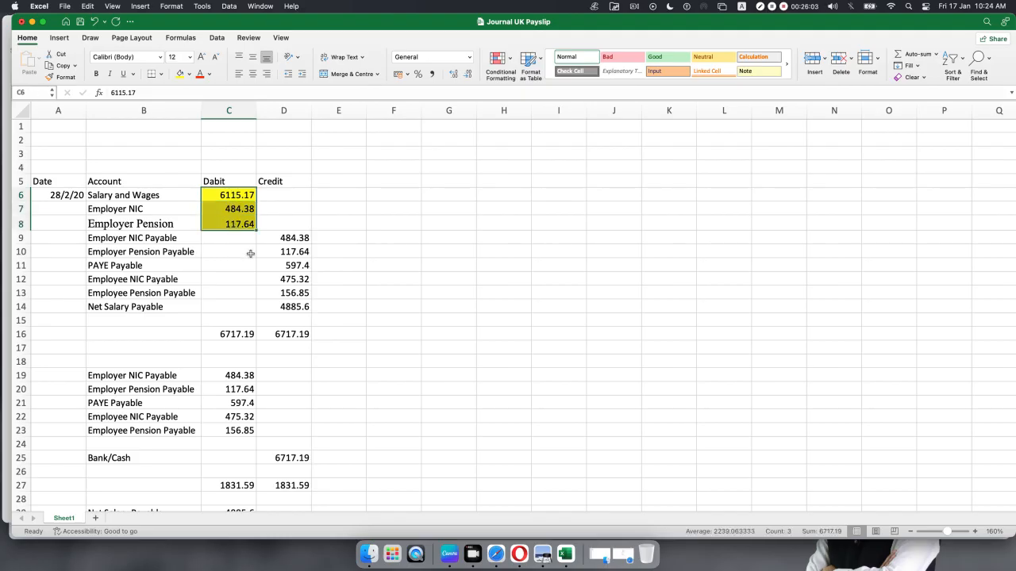
- Compare the Employer NIC expense line and its debit with the Employer NIC Payable line
left_click(106, 241)
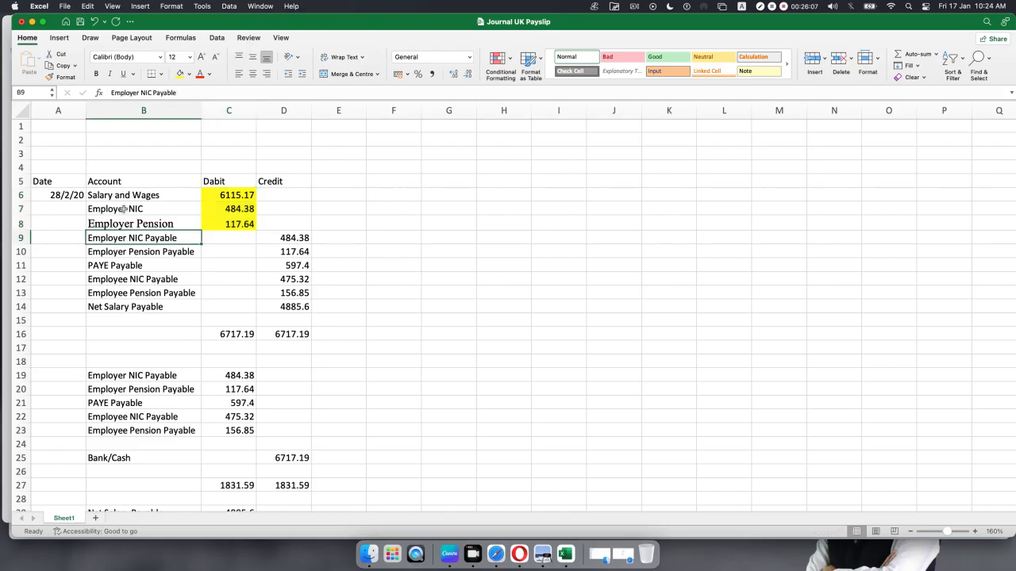
left_click(123, 208)
left_click(231, 208)
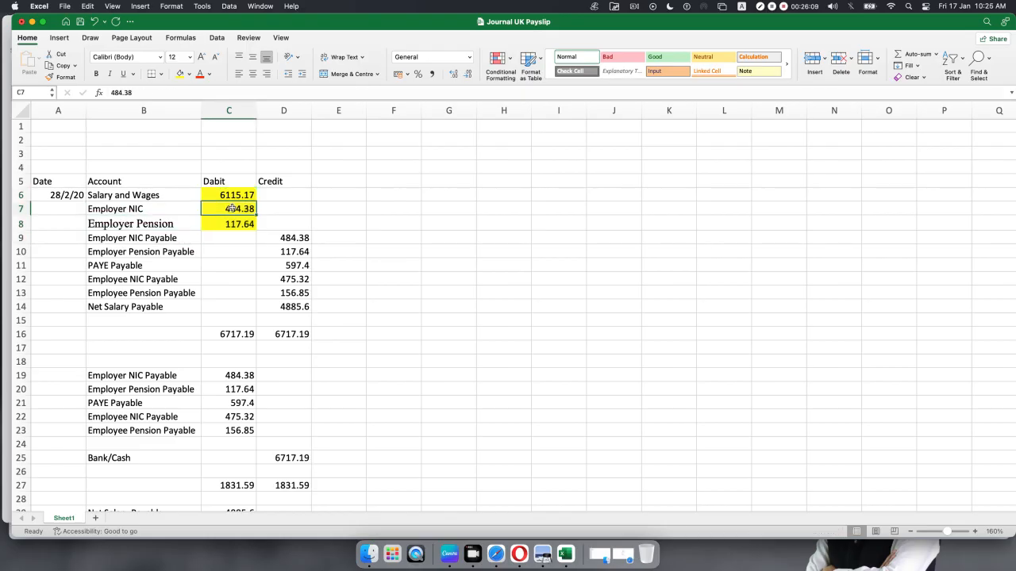
left_click(145, 239)
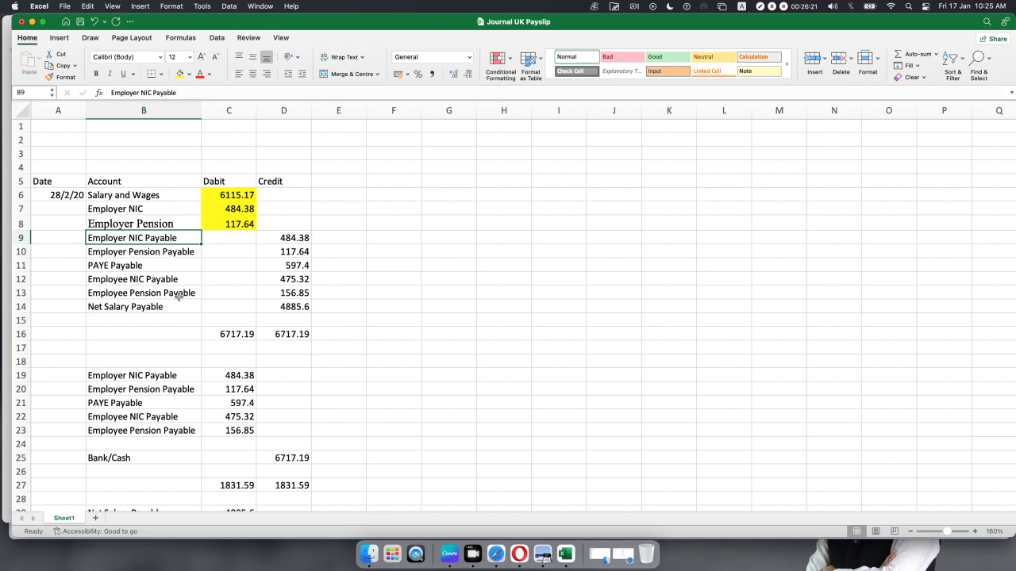
- Check the P.A.Y.E. column and its report total, plus the first employee's Employee Pension, in the Preview payment summary
left_click(542, 554)
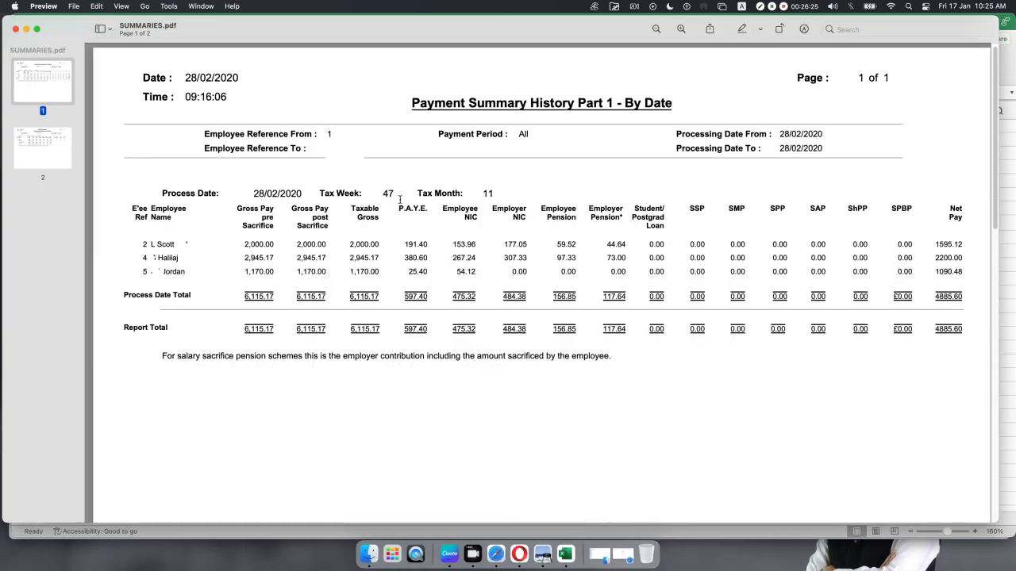
left_click_drag(397, 207, 429, 209)
left_click(404, 330)
double_click(562, 245)
- Back in the Excel journal, match the Employer NIC and Employer Pension debit lines with their payable credit lines
left_click(565, 554)
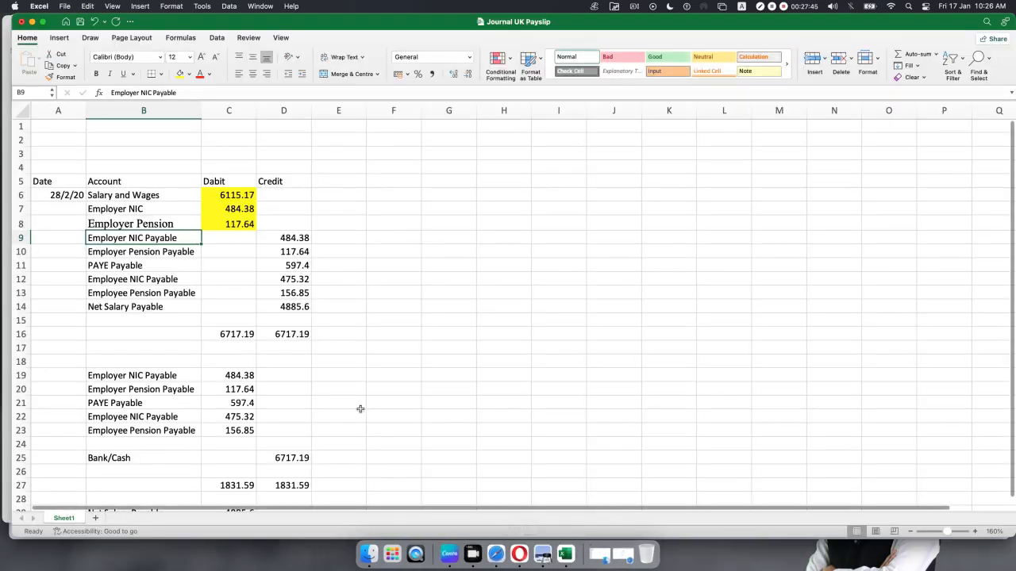
left_click(106, 211)
left_click(225, 213)
left_click(285, 239)
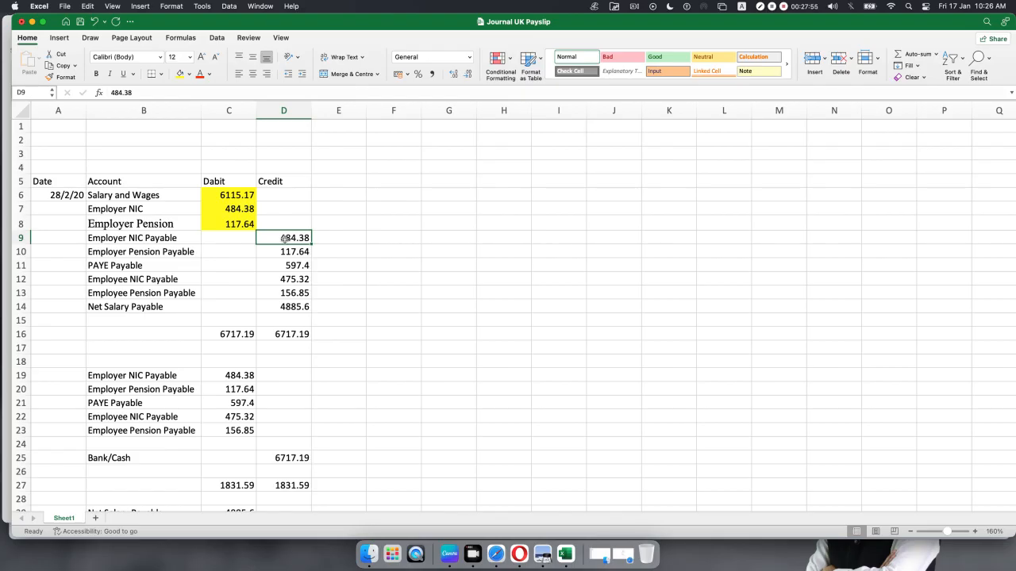
left_click(115, 225)
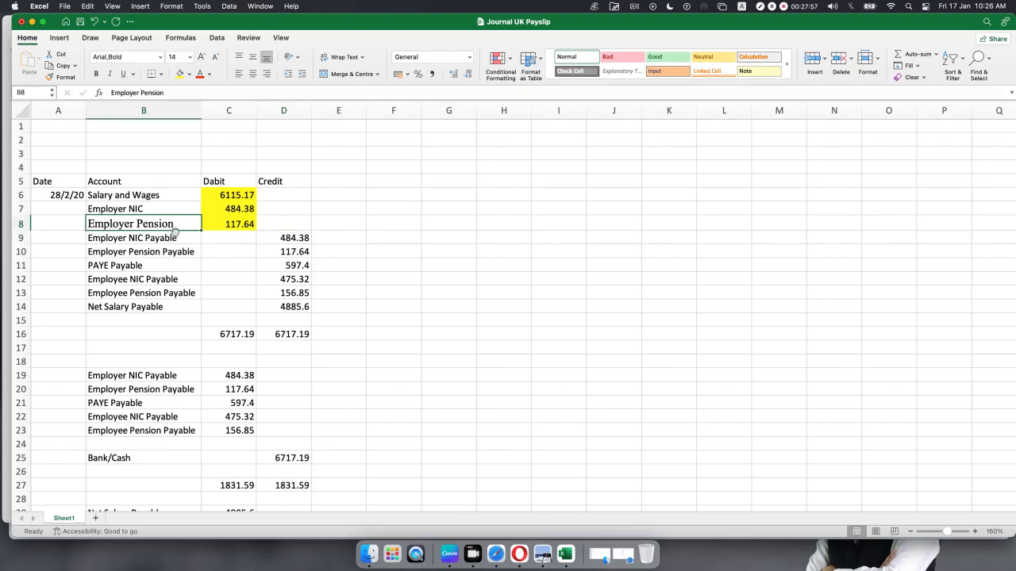
left_click(150, 252)
left_click(283, 253)
- Review the PAYE, Employee NIC, Employee Pension and Net Salary Payable lines in rows 11 to 14
left_click(138, 265)
left_click(265, 267)
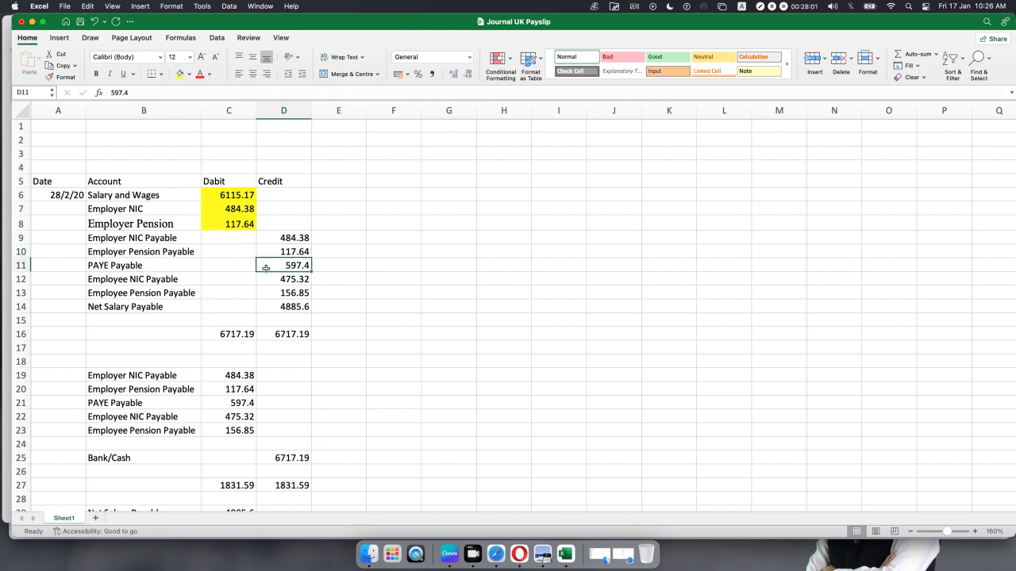
left_click(136, 283)
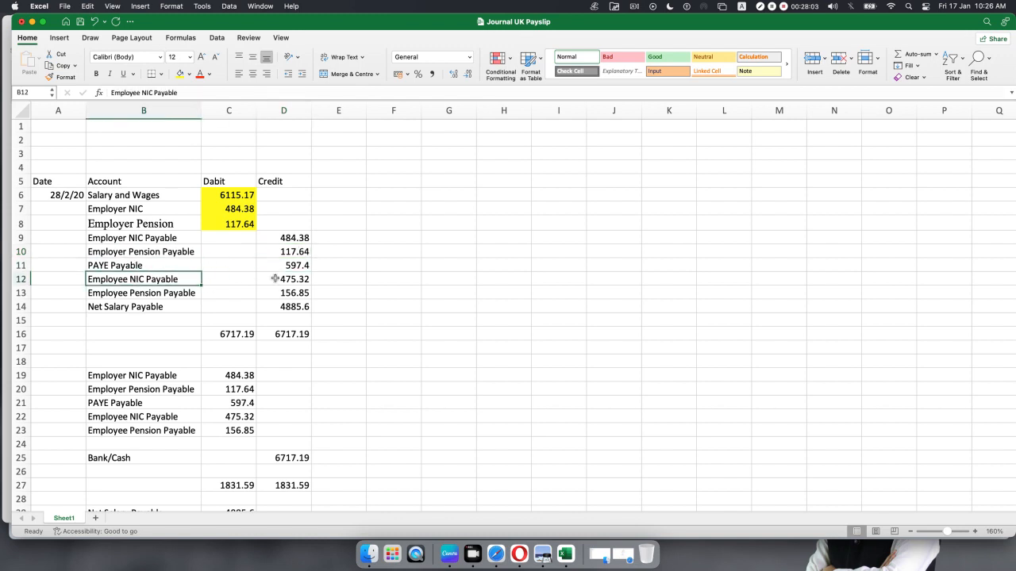
left_click(161, 297)
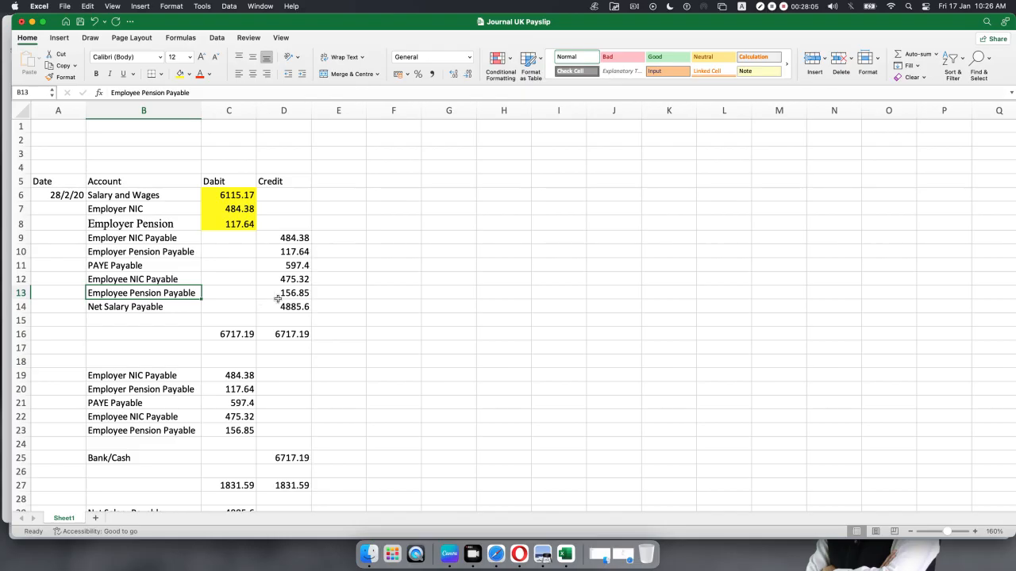
left_click(142, 309)
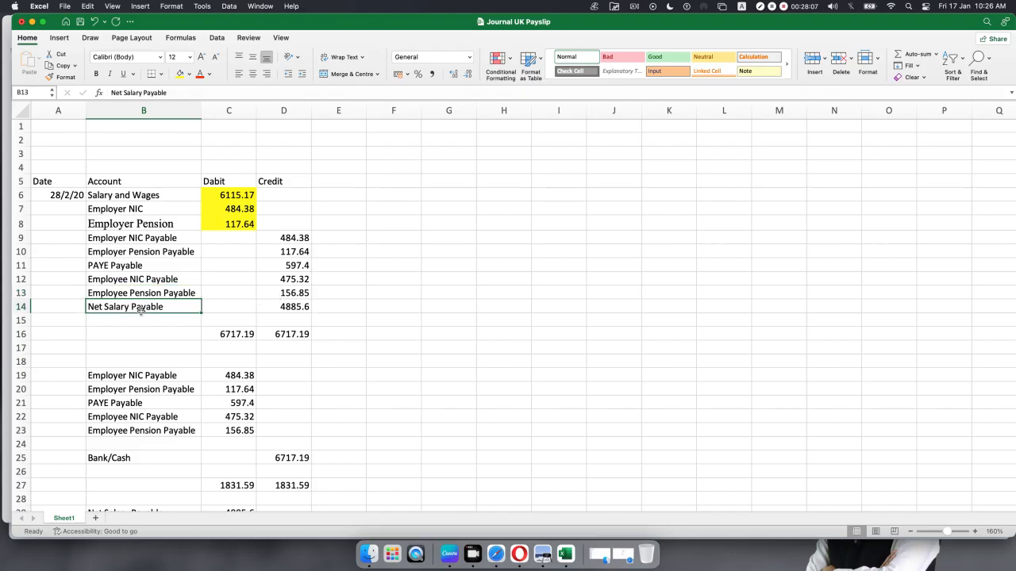
- Consult the payment summary in Preview again, then compare the journal's debit and credit totals in row 16 in Excel
left_click(542, 554)
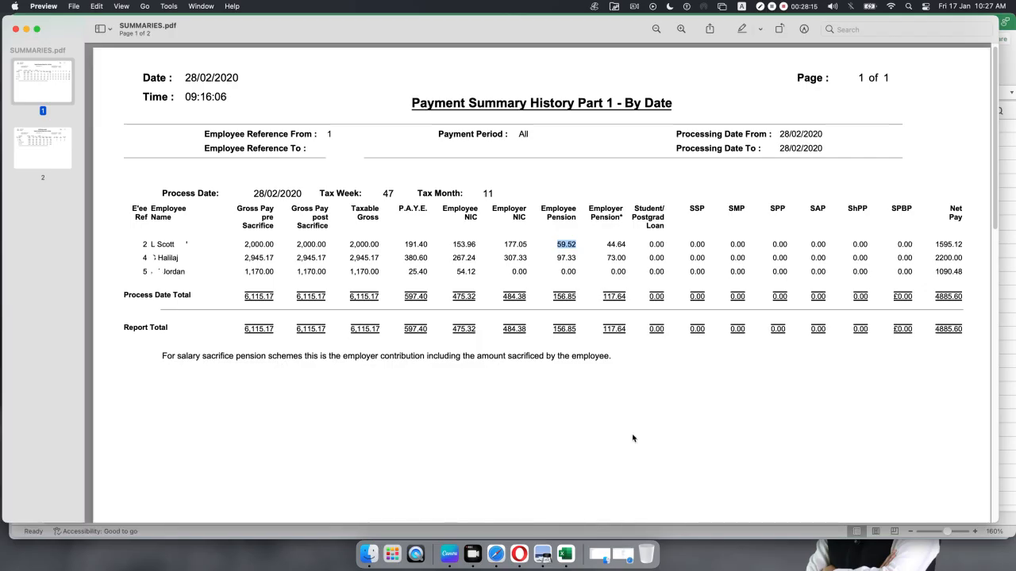
left_click(563, 547)
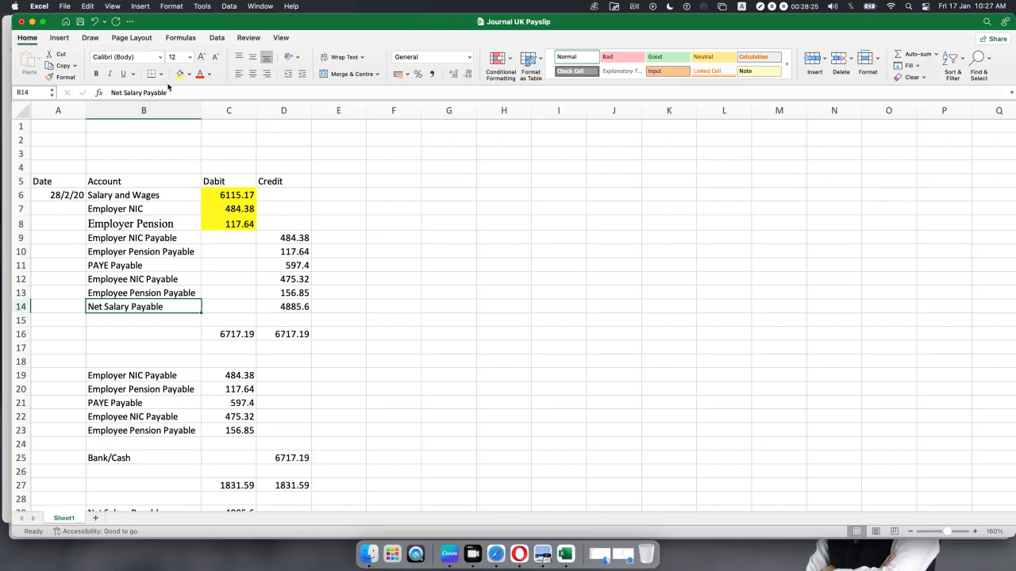
left_click(248, 337)
left_click(301, 335)
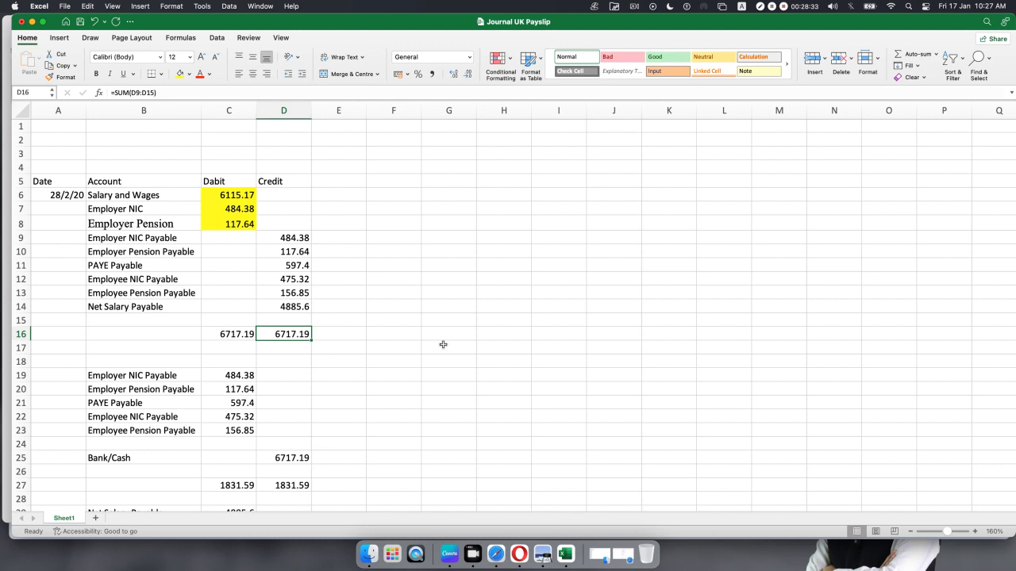
- Recheck the Employer NIC and Employer Pension accounts in rows 7 and 8 and the Employer NIC Payable credit in D9
left_click(145, 219)
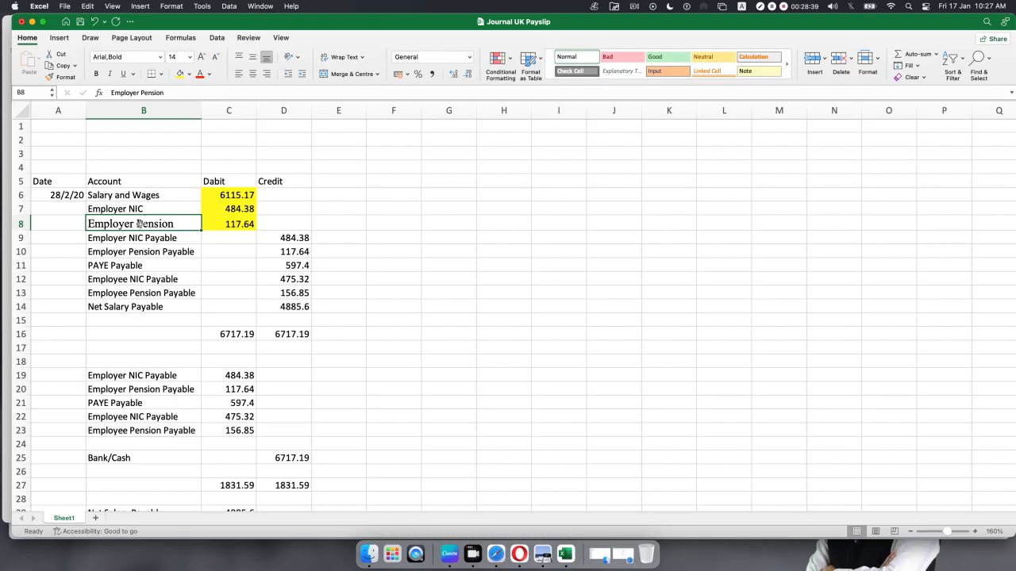
left_click(128, 209)
left_click(130, 224)
left_click(131, 238)
left_click(280, 238)
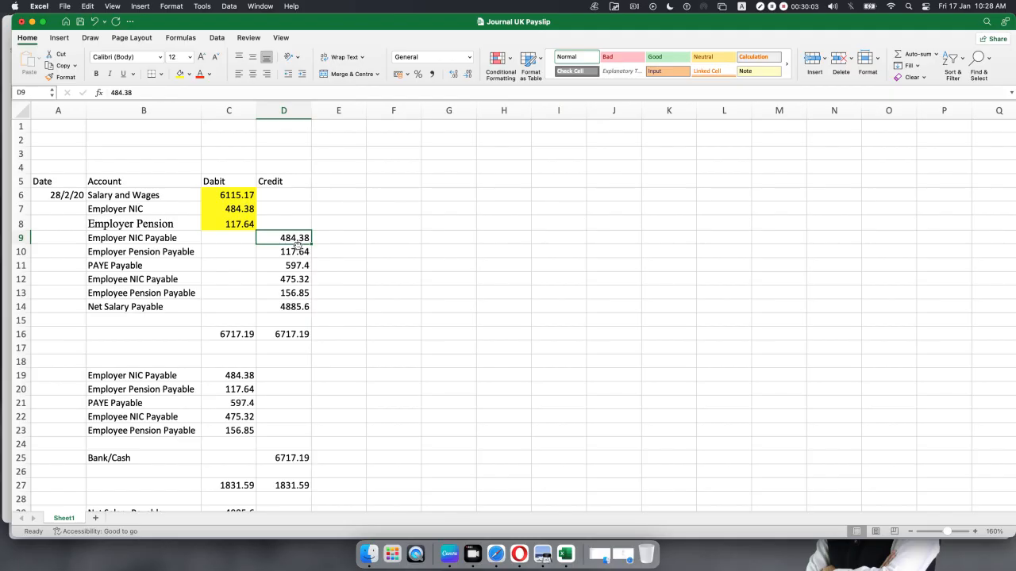
- Compare the Employer NIC debit in row 7 with the Employer NIC Payable credit in row 9
left_click(138, 211)
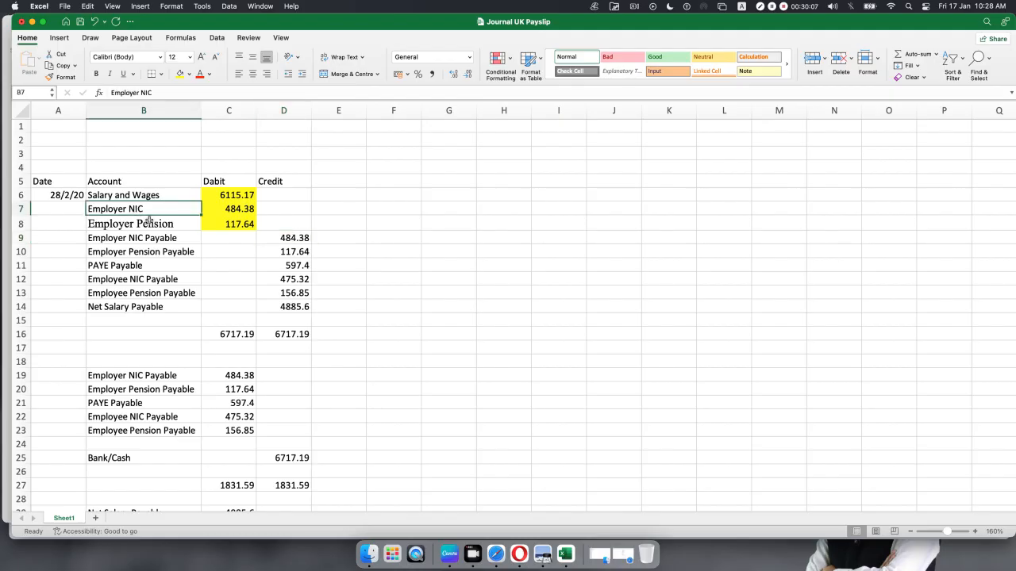
left_click(159, 239)
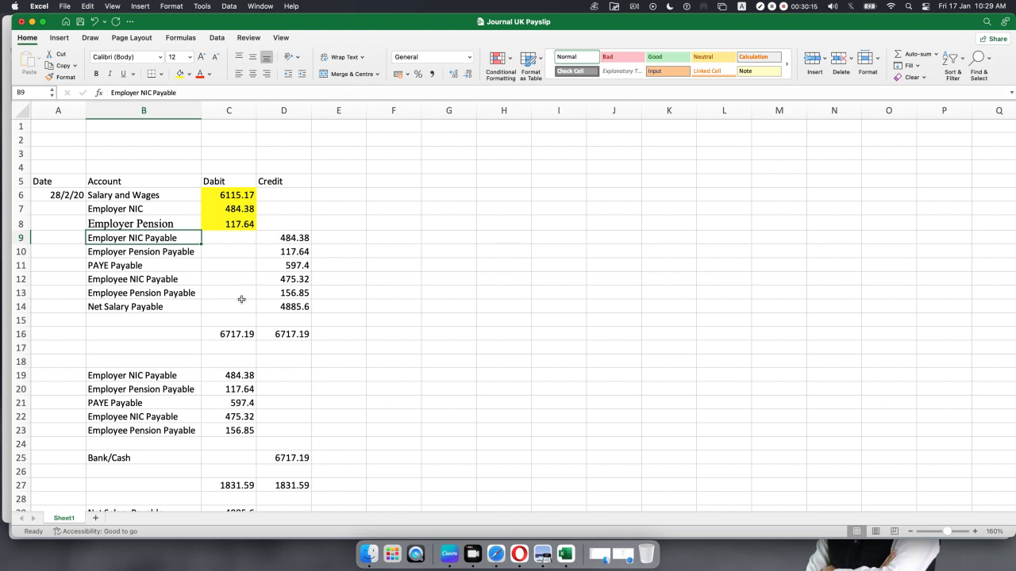
left_click(220, 208)
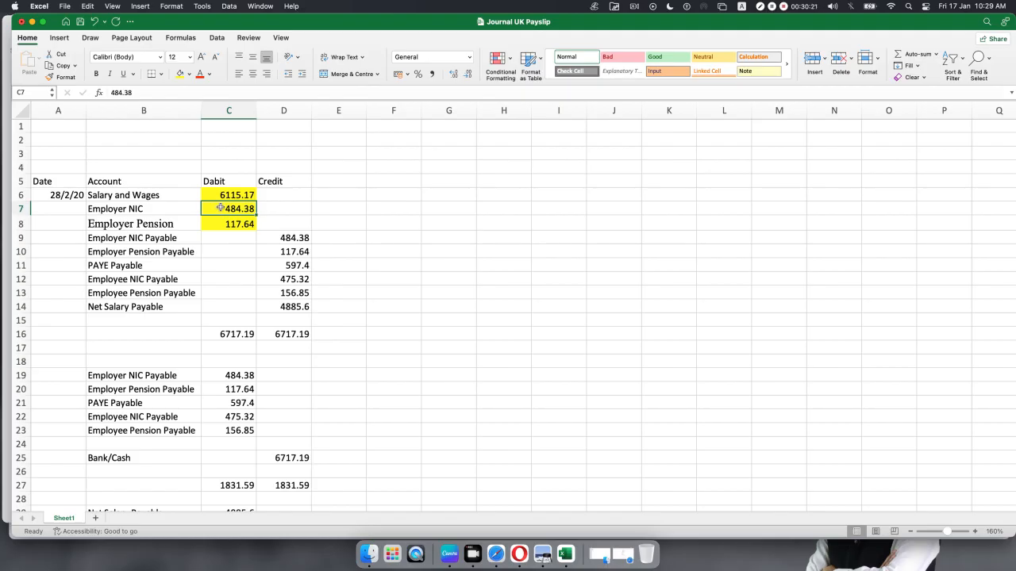
left_click(287, 242)
left_click(232, 210)
left_click(131, 209)
key("Down")
key("Down")
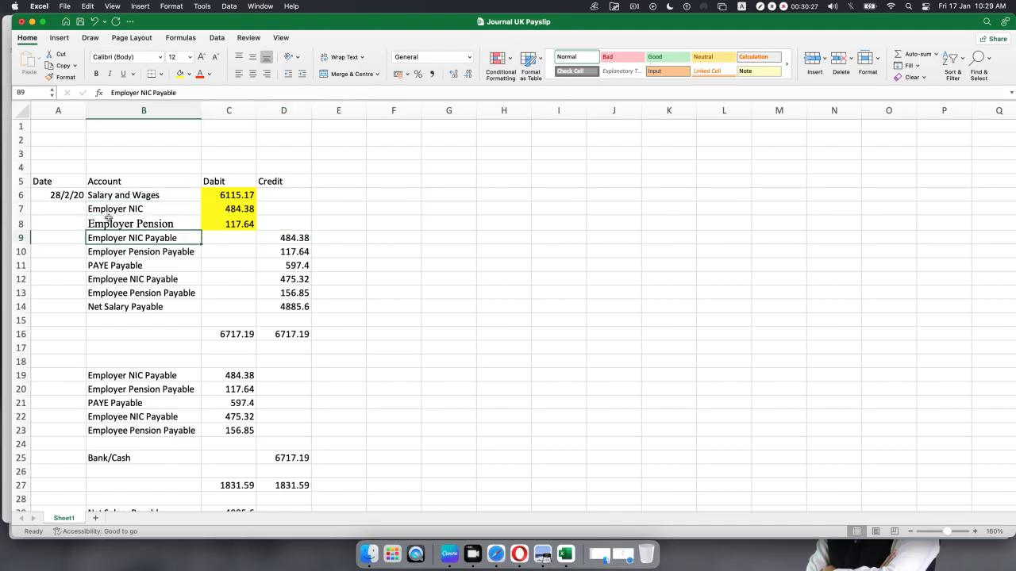
left_click_drag(97, 211, 235, 208)
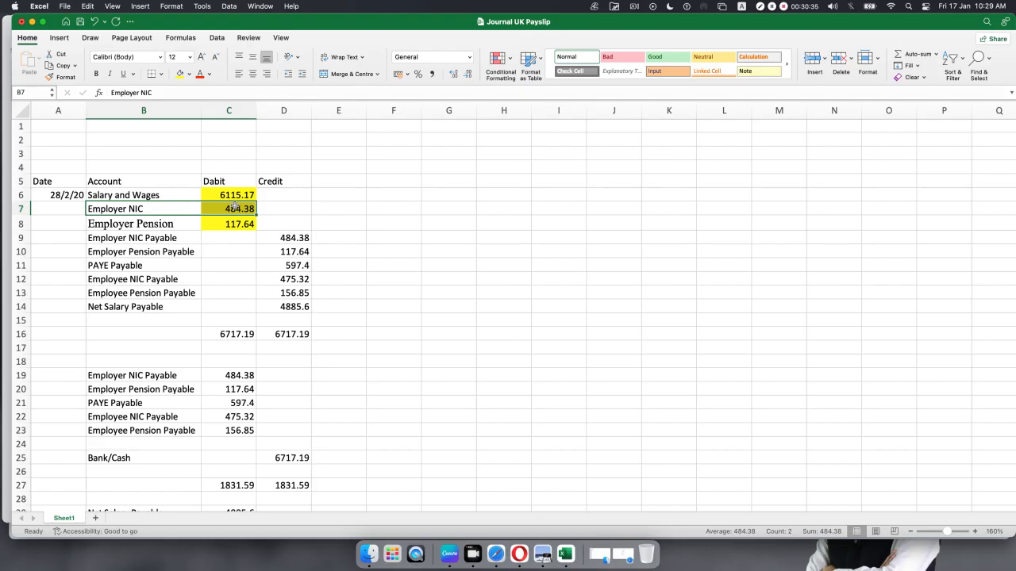
left_click(154, 238)
left_click(284, 240)
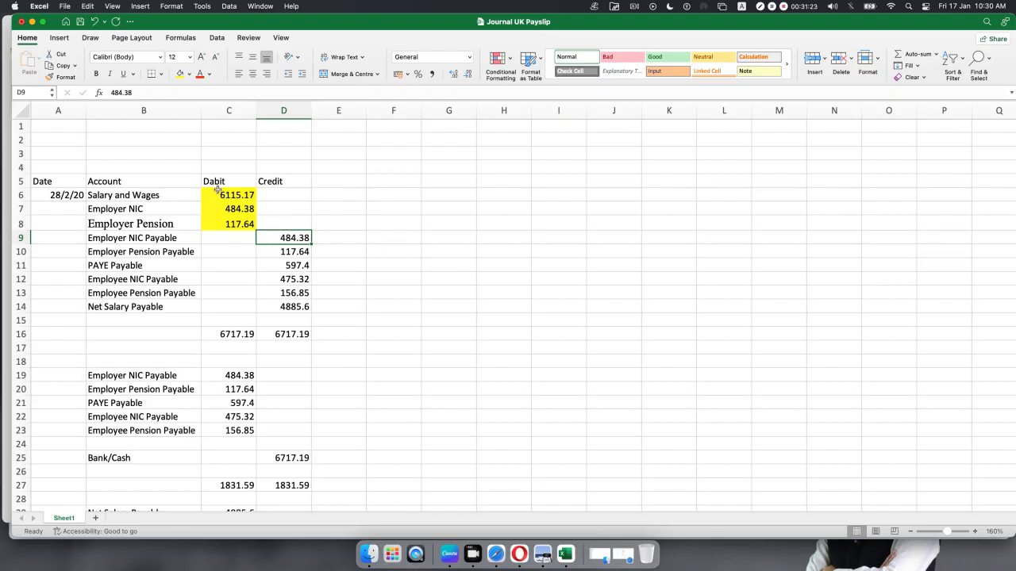
- Check the debit amounts in C6:C8 against the payment summary in Preview and return to the Excel journal
left_click_drag(218, 193, 224, 224)
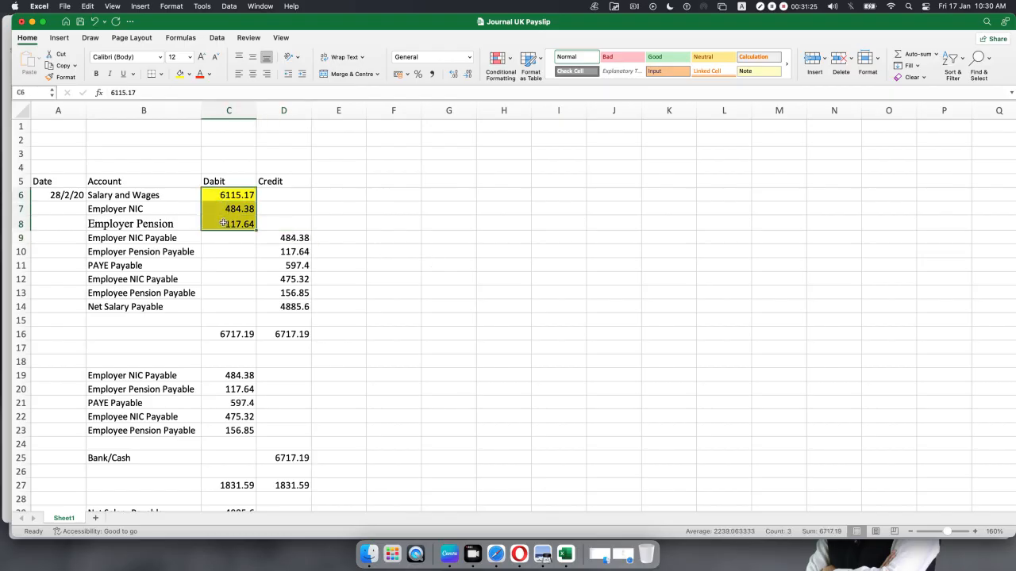
left_click(542, 554)
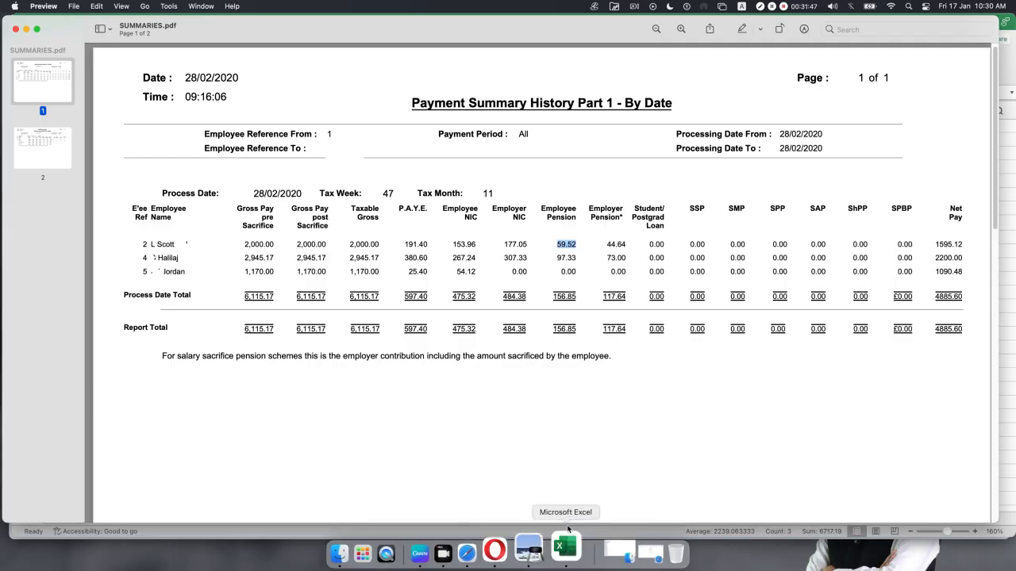
left_click(565, 554)
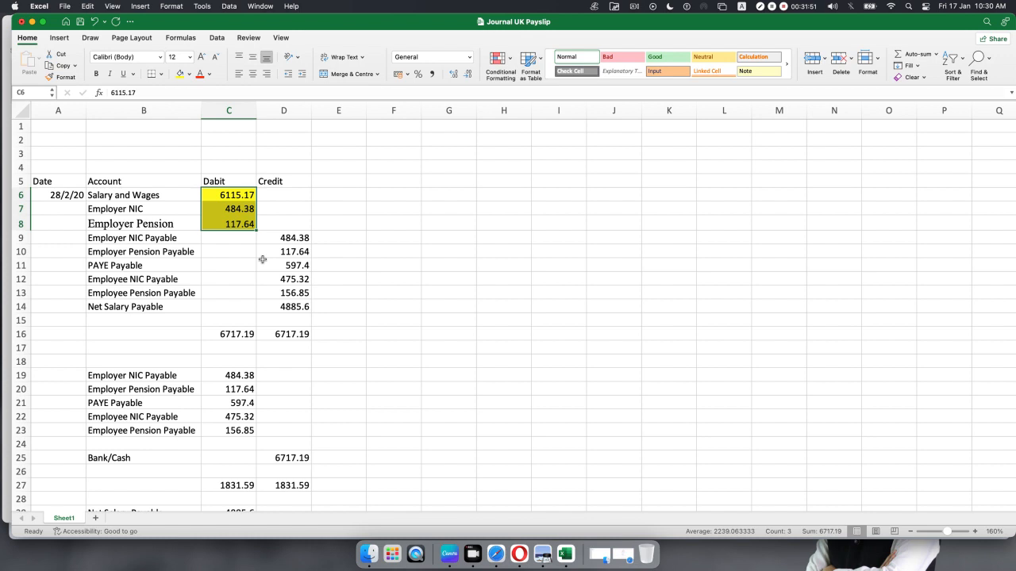
- Compare the Salary and Wages, Employer NIC and Employer Pension debits in C6:C8 with the employer payable credits in D9:D10
left_click(242, 209)
left_click_drag(243, 211, 241, 223)
left_click(236, 196)
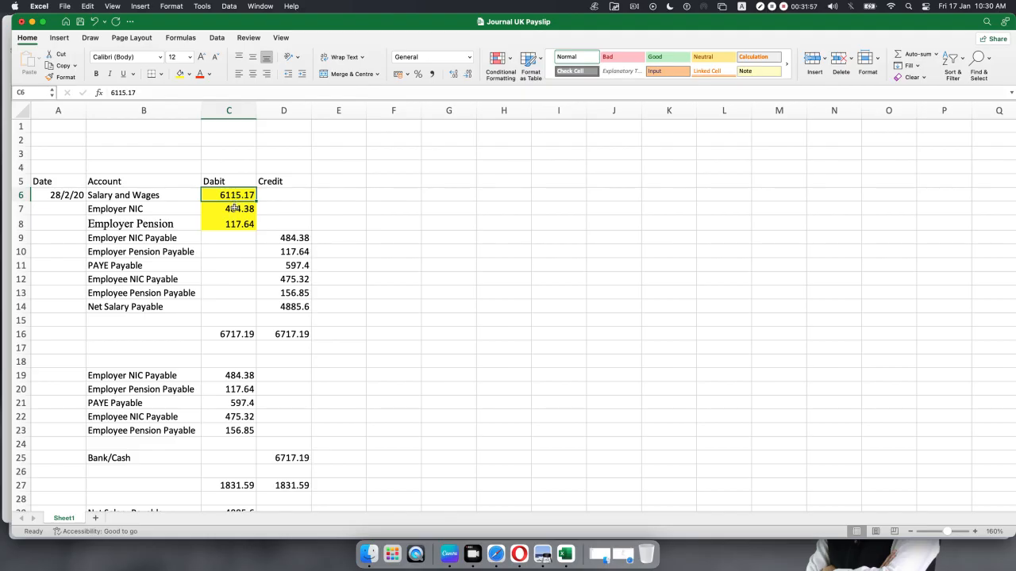
left_click_drag(238, 209, 233, 224)
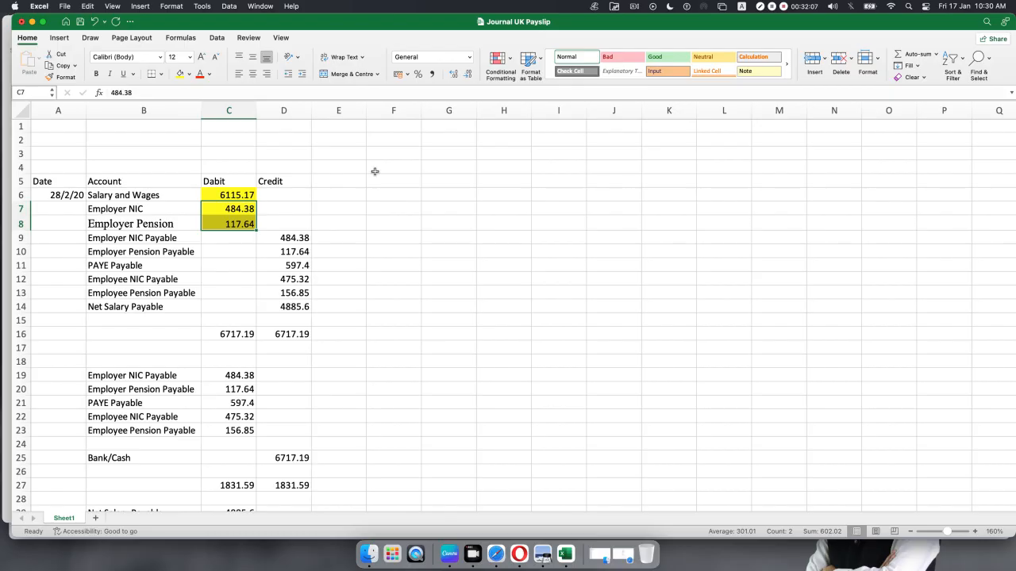
left_click_drag(298, 237, 293, 252)
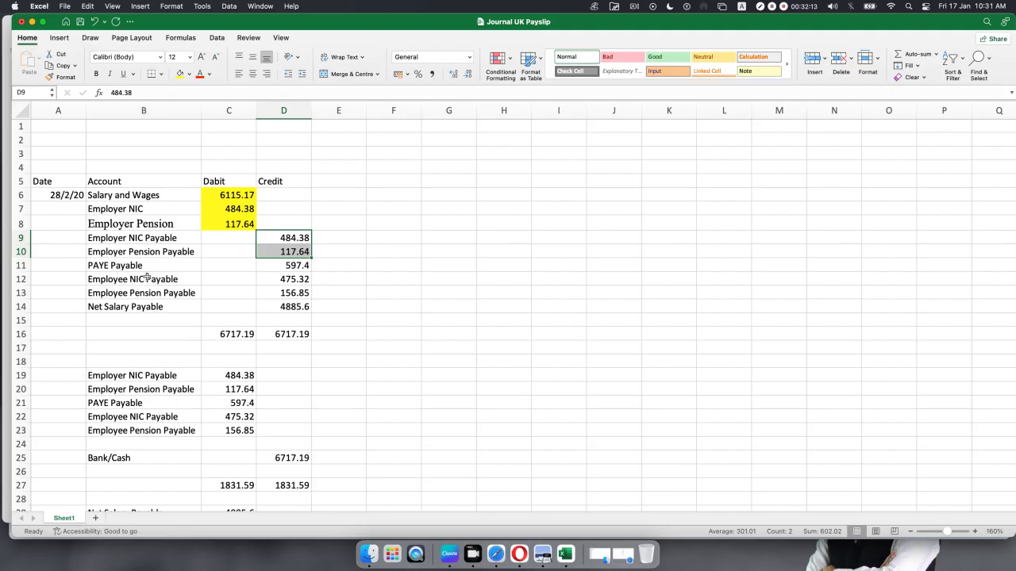
- Check the payable accounts in B11:B14 against the PAYE, Employee NIC and Employee Pension columns of the Preview summary, returning to Excel
left_click_drag(123, 265, 123, 305)
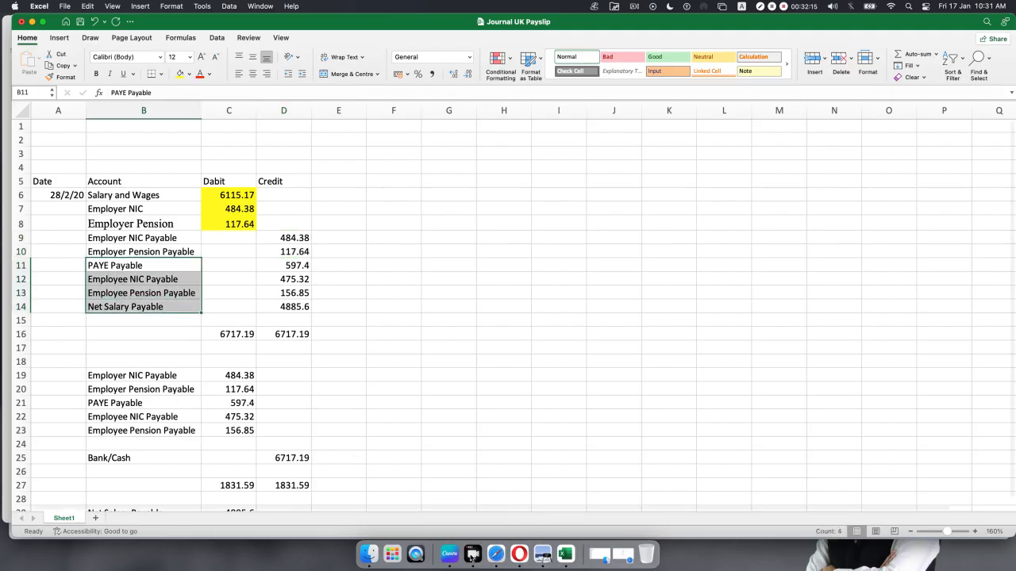
left_click(547, 553)
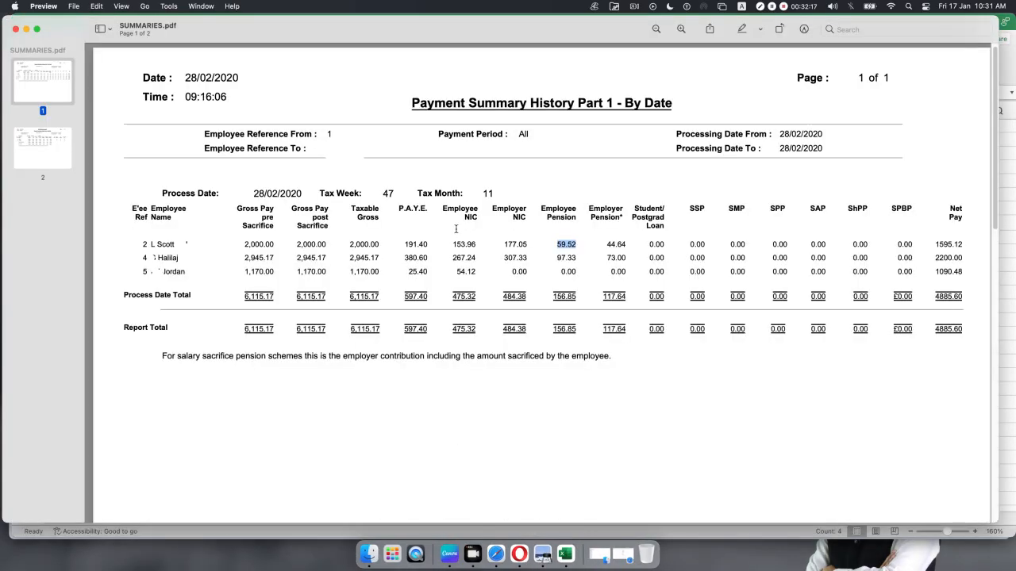
left_click_drag(404, 208, 577, 209)
left_click(577, 209)
left_click(566, 553)
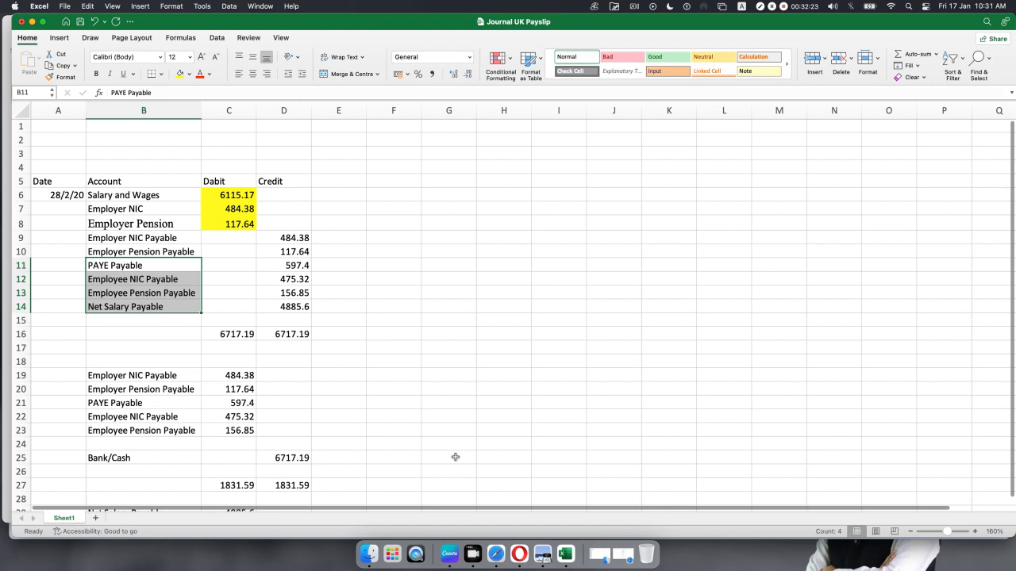
- Review the Net Salary Payable credit in D14, check it against the payment summary in Preview, and return to the Excel journal
left_click(187, 296)
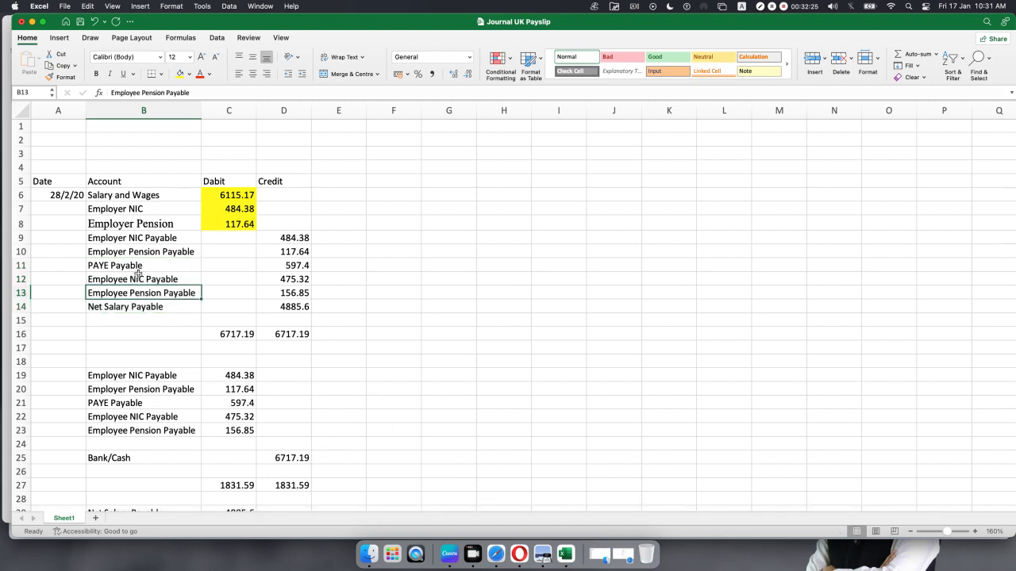
left_click_drag(131, 266, 153, 307)
left_click(153, 307)
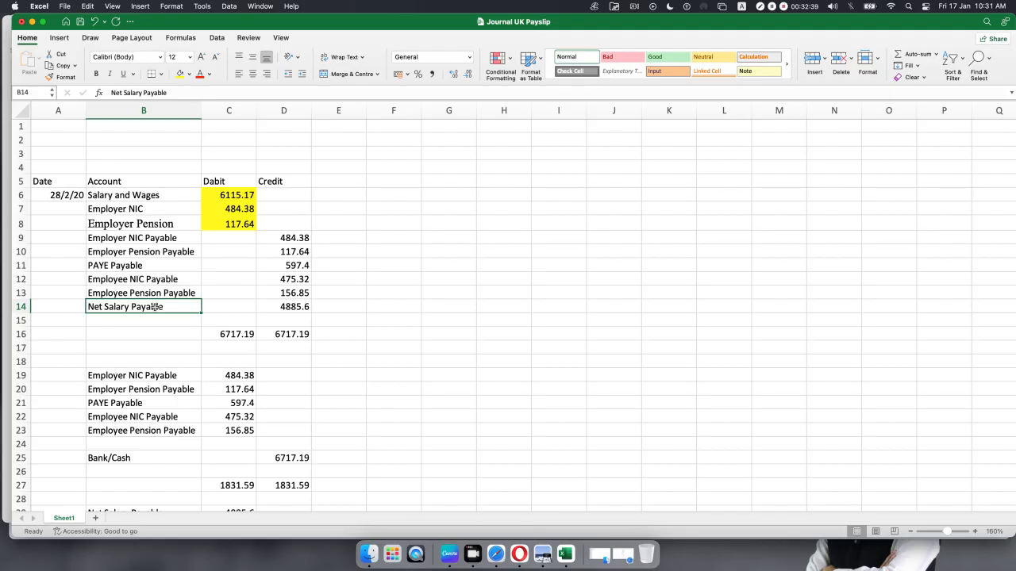
left_click(282, 306)
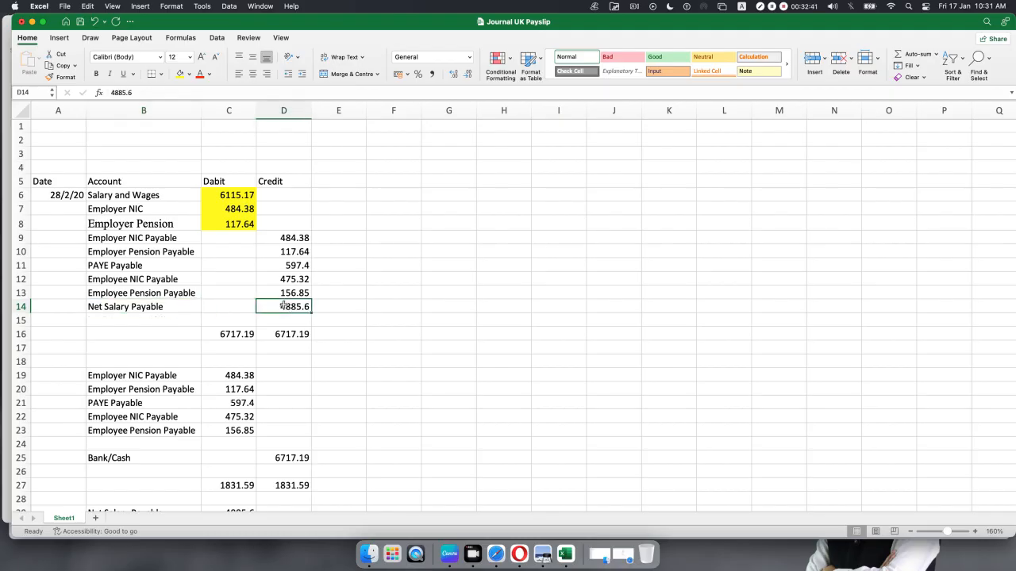
left_click(542, 553)
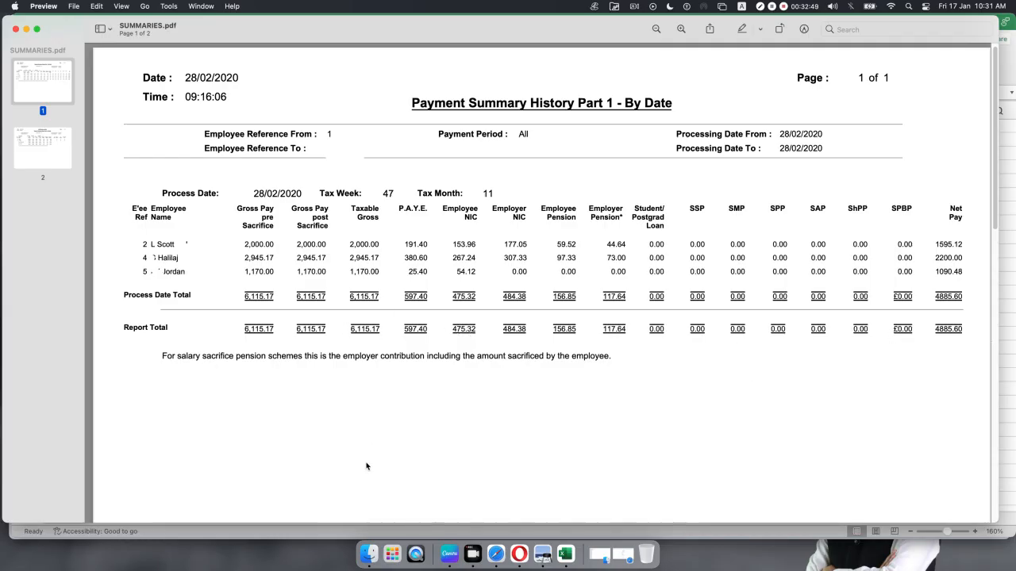
left_click(565, 554)
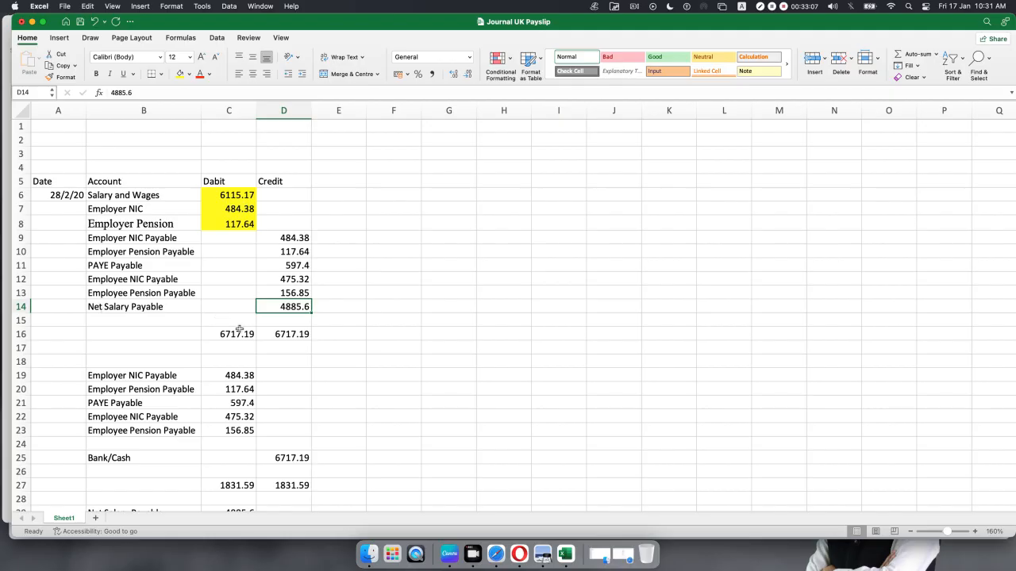
left_click(377, 351)
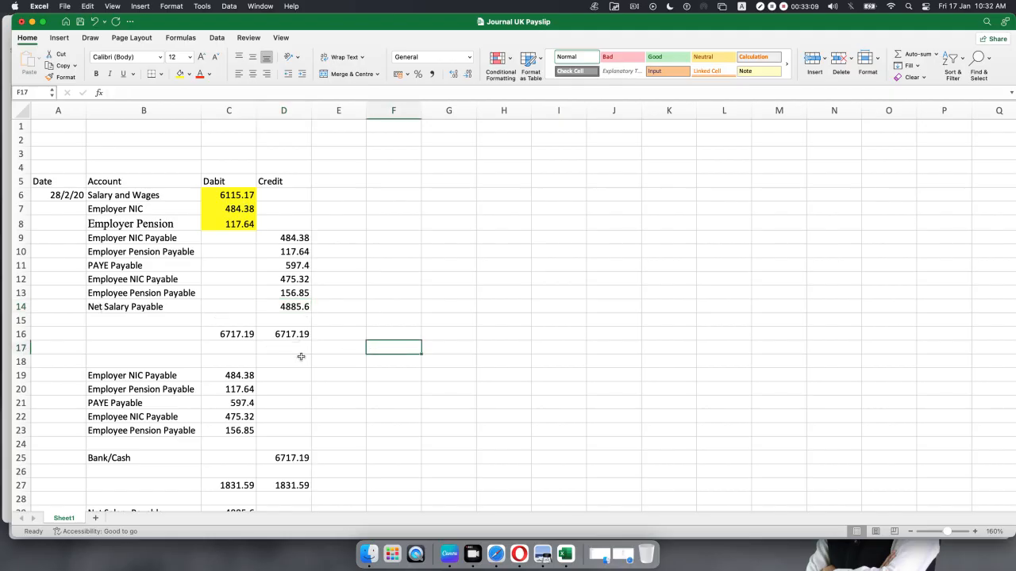
- Compare the payable accounts in B9:B14 with the payment entry's debit amounts in C19:C22
scroll(300, 357, "down", 1)
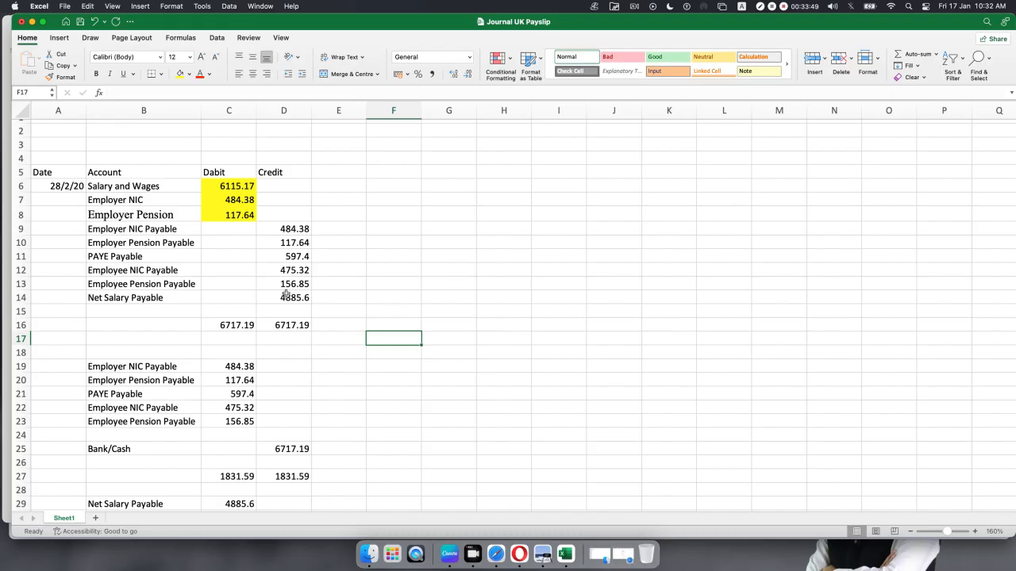
scroll(284, 294, "down", 1)
scroll(284, 294, "up", 1)
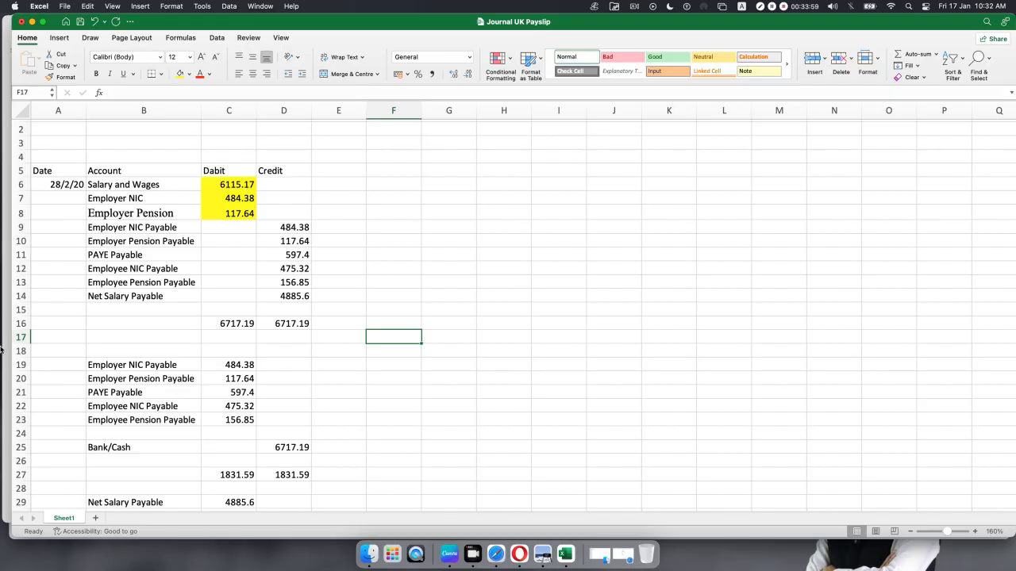
left_click_drag(157, 228, 154, 300)
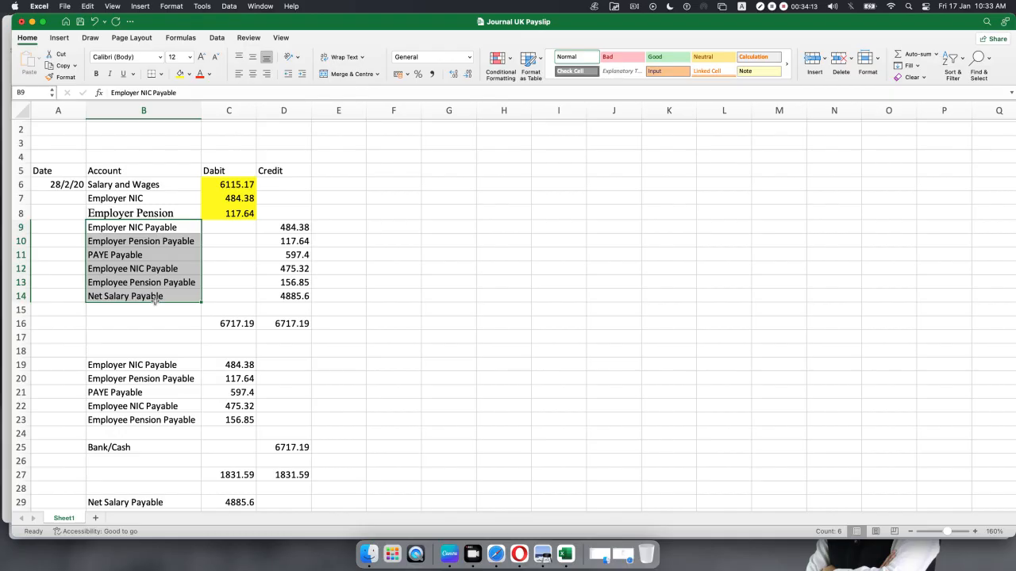
scroll(199, 349, "down", 1)
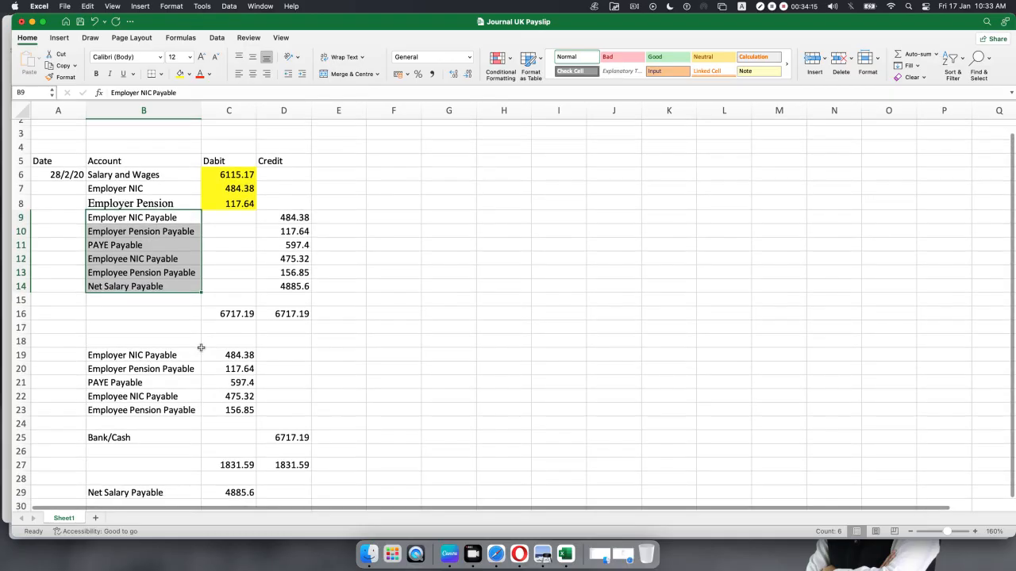
scroll(201, 347, "down", 1)
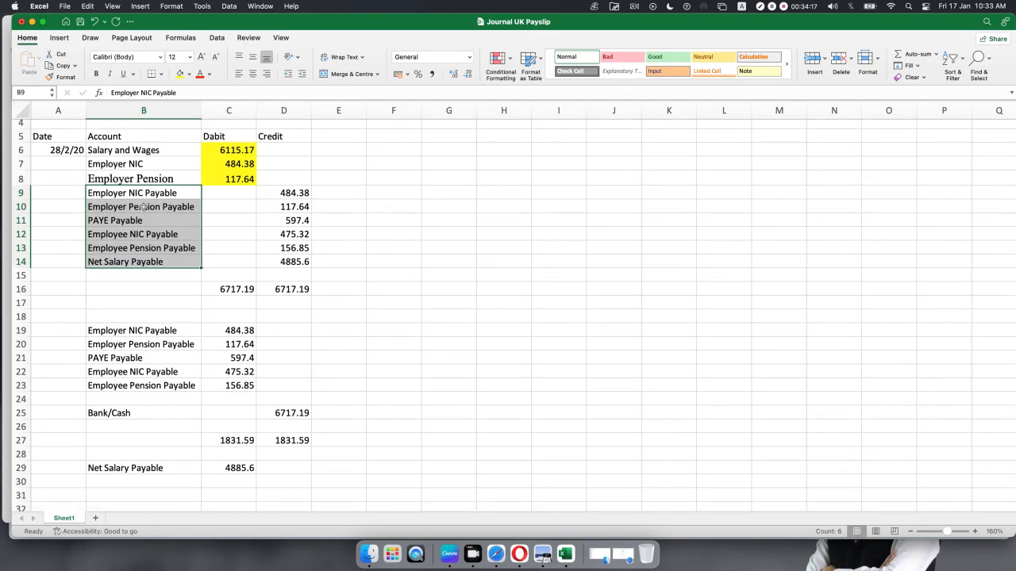
left_click_drag(242, 331, 240, 374)
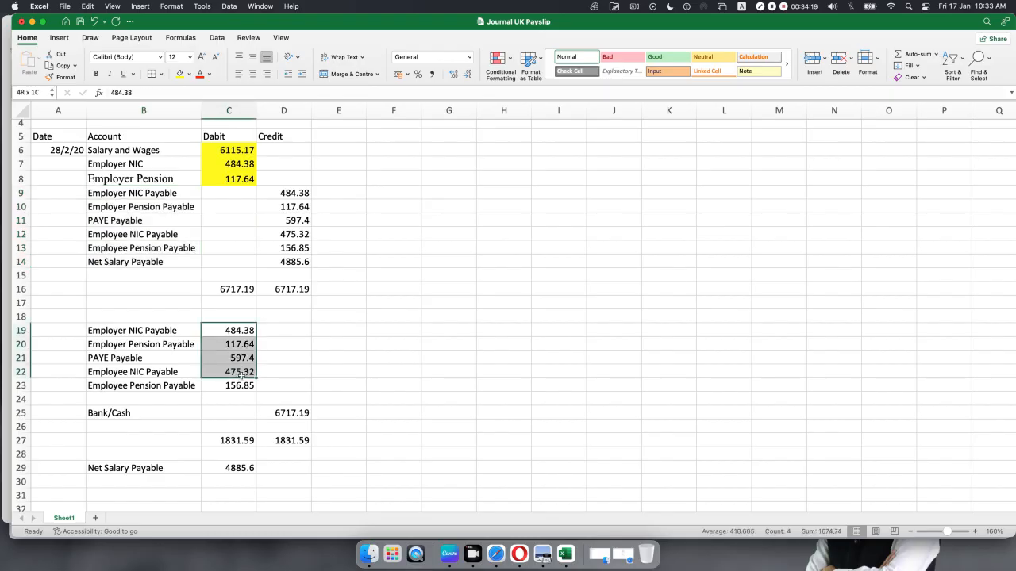
- Review the Bank/Cash credit in D25 alongside the payable accounts being settled in B19:B23
left_click(119, 413)
left_click(306, 414)
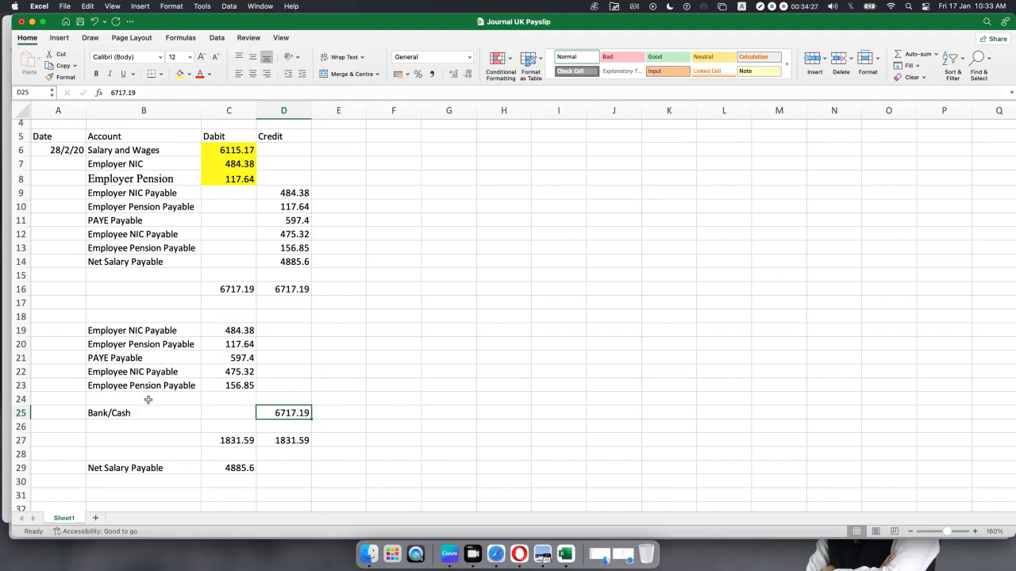
left_click(109, 399)
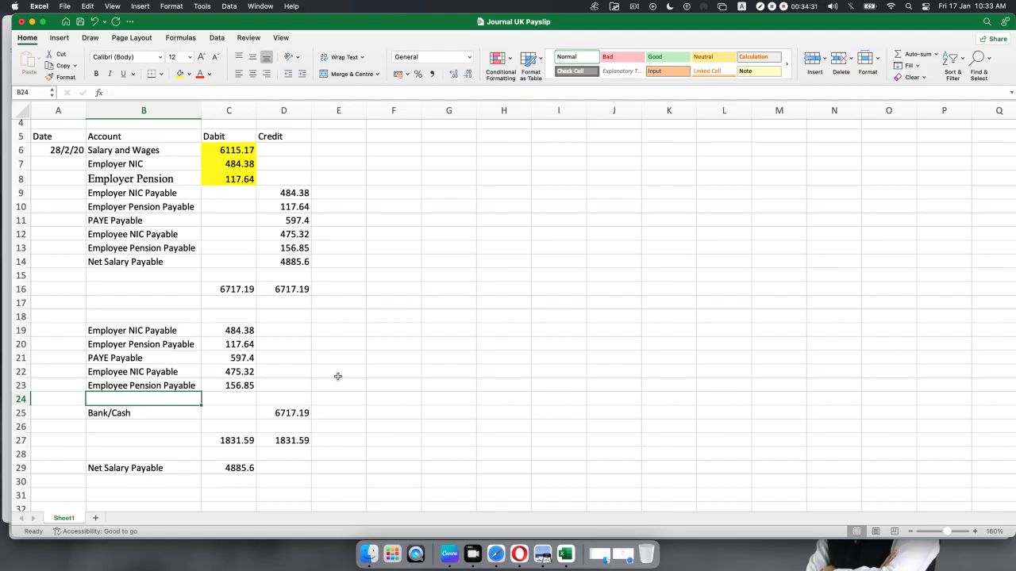
left_click_drag(163, 329, 156, 379)
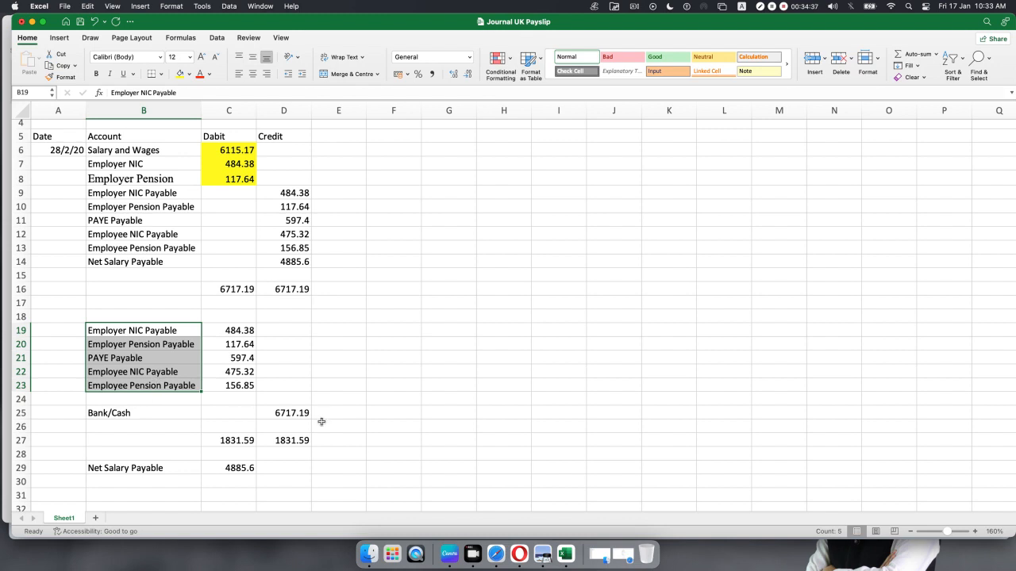
- Compare the Net Salary Payable line in row 14 with its payment line in row 29, and reopen the payment summary in Preview
left_click_drag(76, 263, 301, 260)
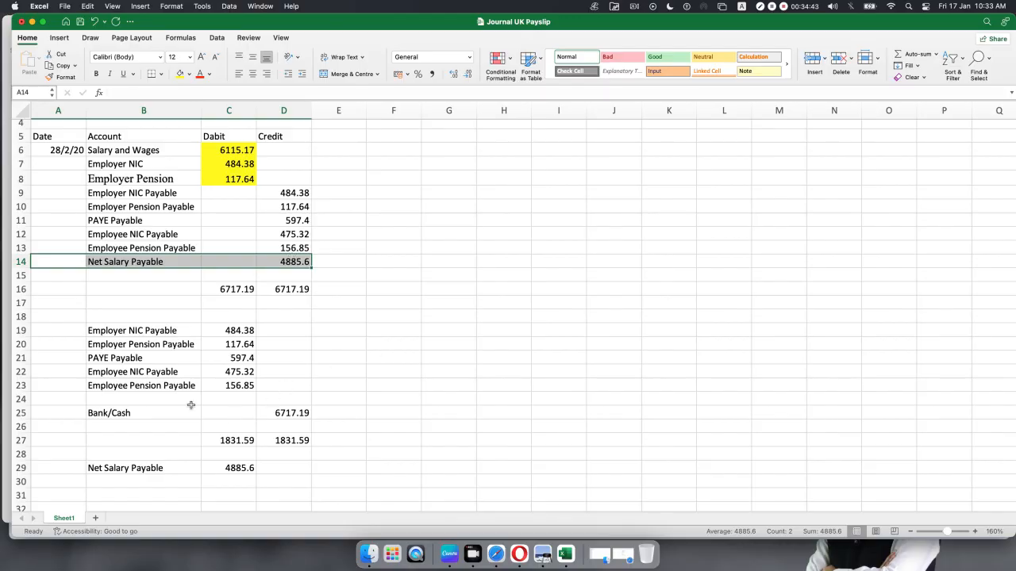
left_click(103, 400)
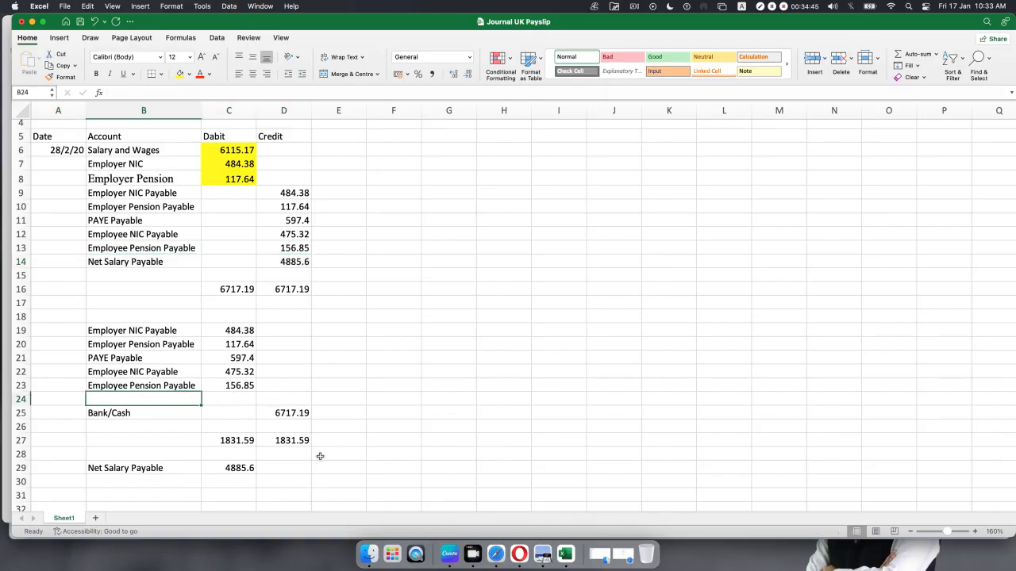
left_click(125, 469)
left_click(262, 467)
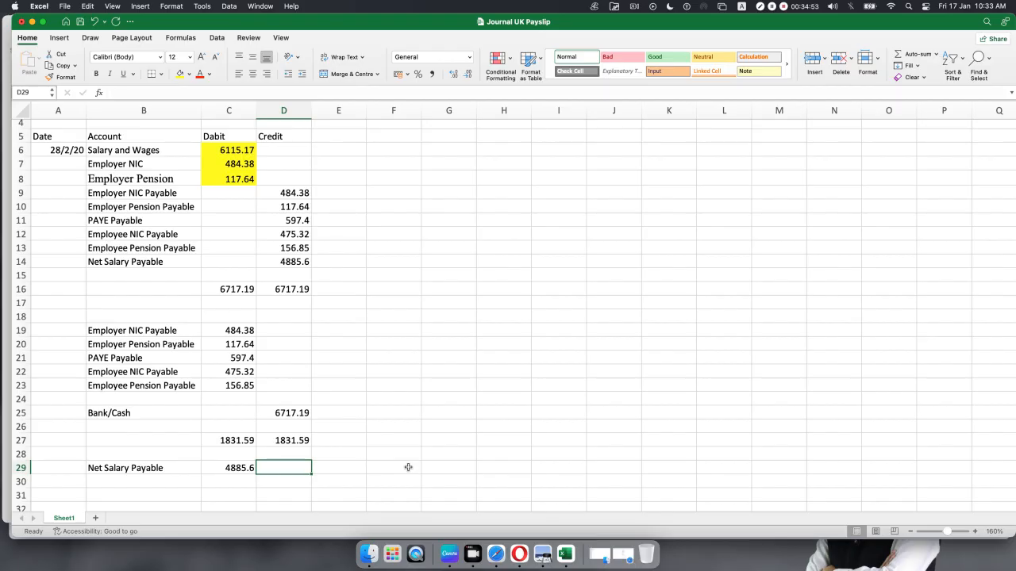
left_click(164, 466)
left_click(156, 401)
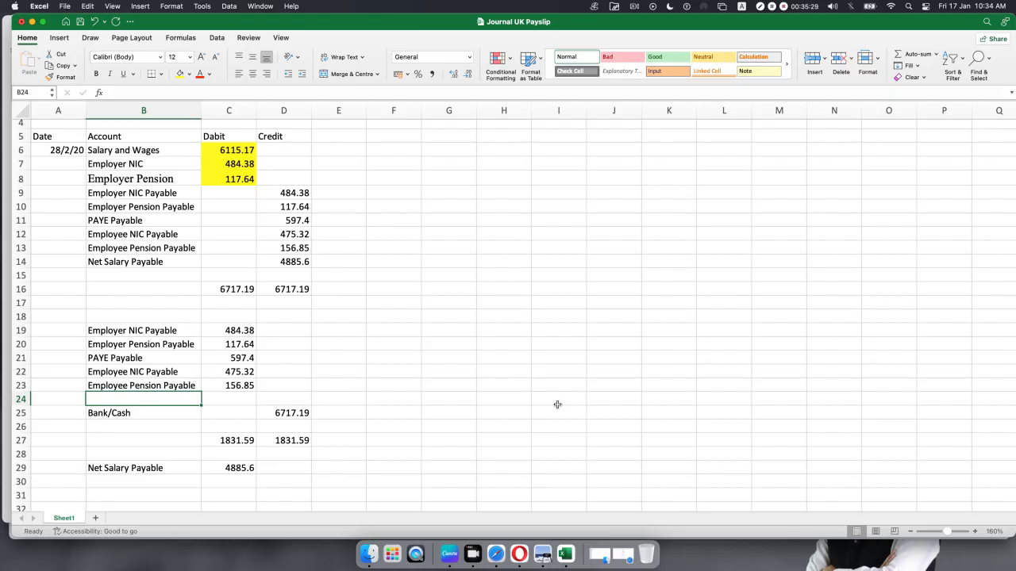
left_click(543, 554)
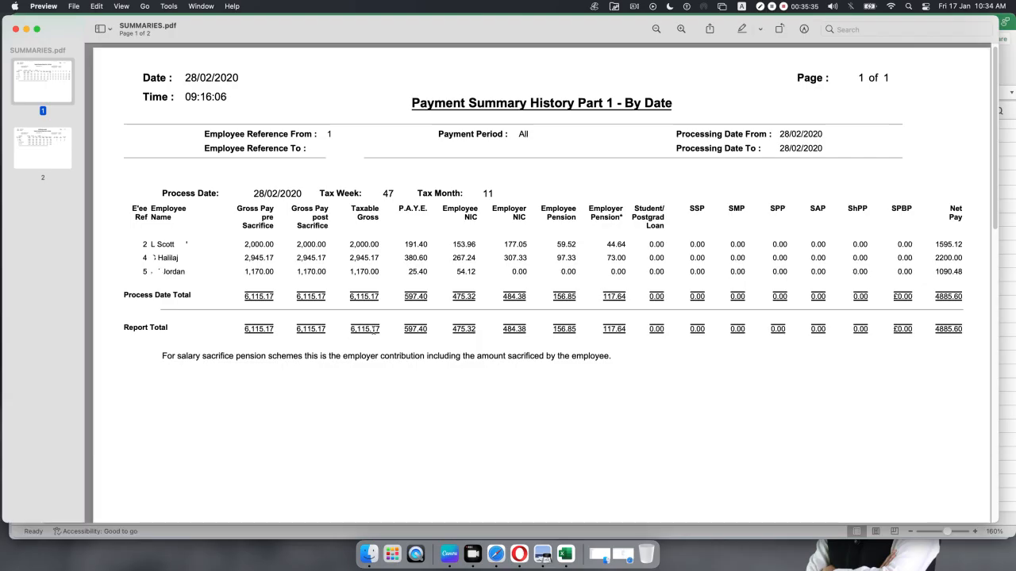
- Compare the first employee's Taxable Gross and P.A.Y.E. figures in the Preview payment summary with the payslip journal in Excel, ending in Excel
left_click(565, 565)
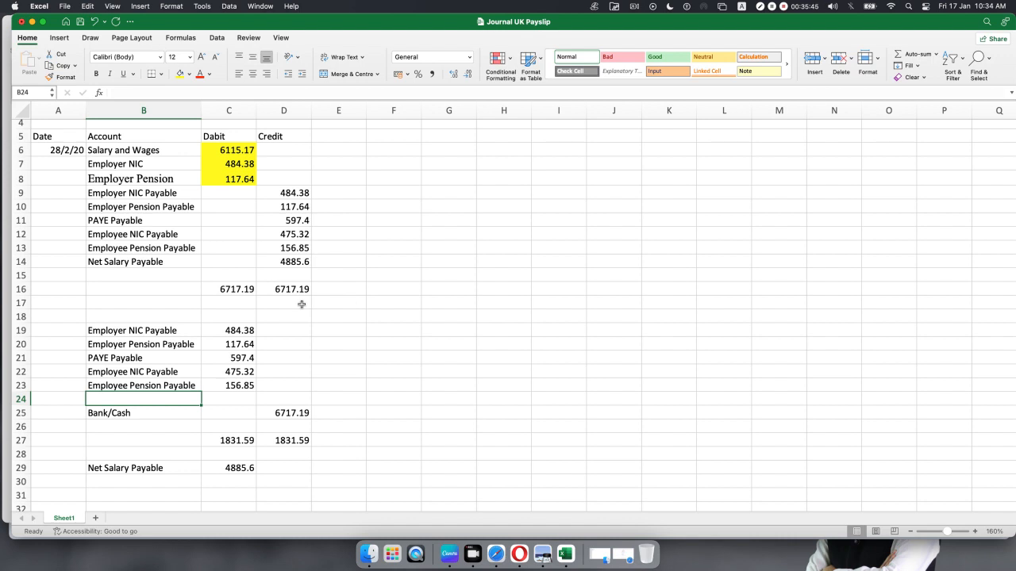
left_click(542, 556)
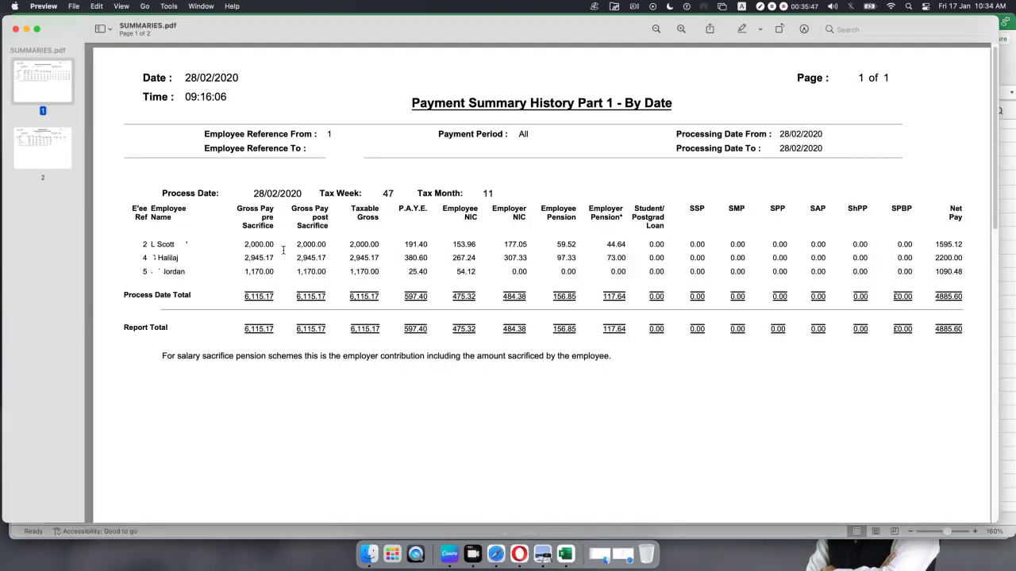
left_click_drag(349, 244, 376, 244)
left_click_drag(405, 244, 422, 245)
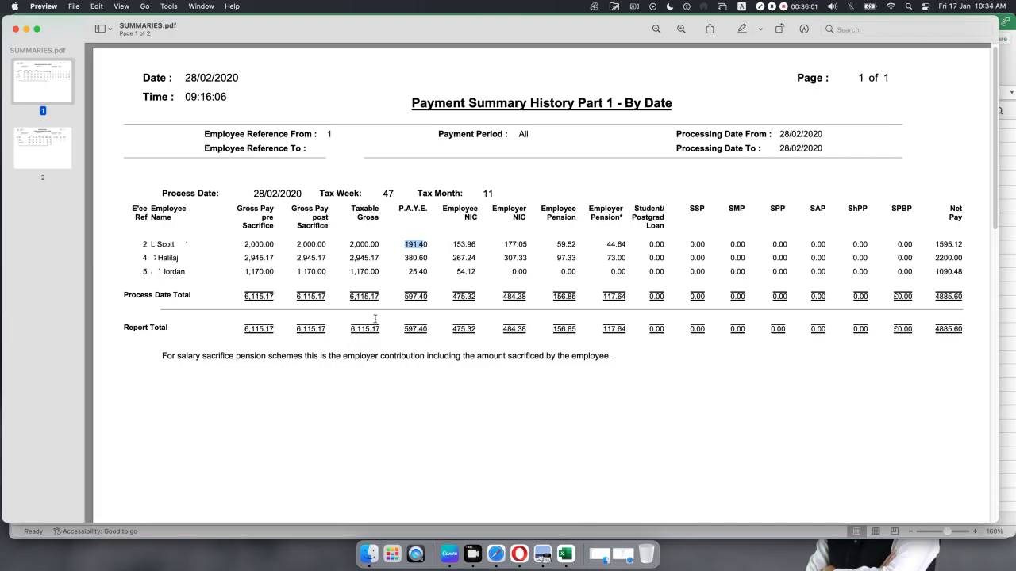
left_click(565, 554)
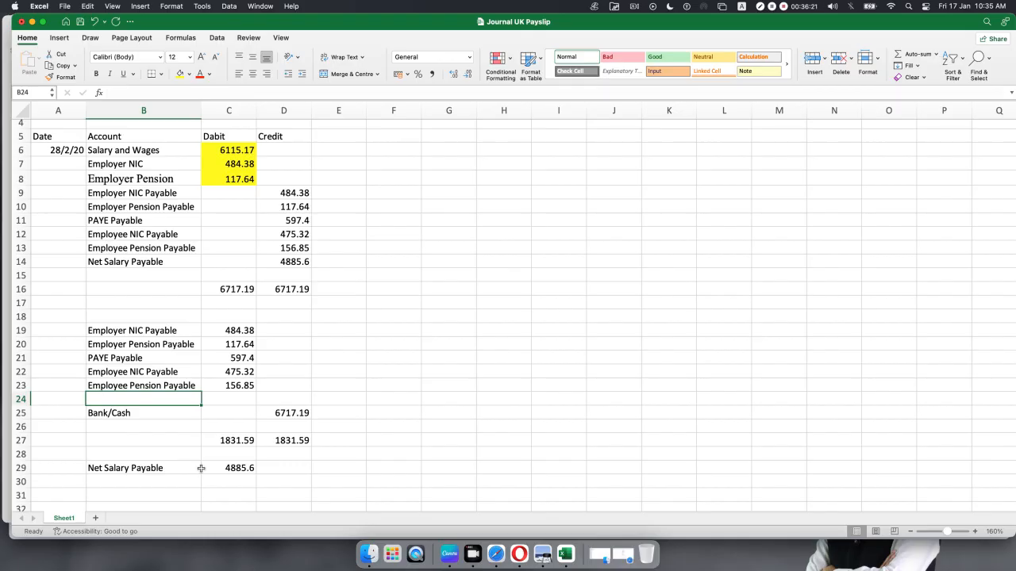
left_click(542, 554)
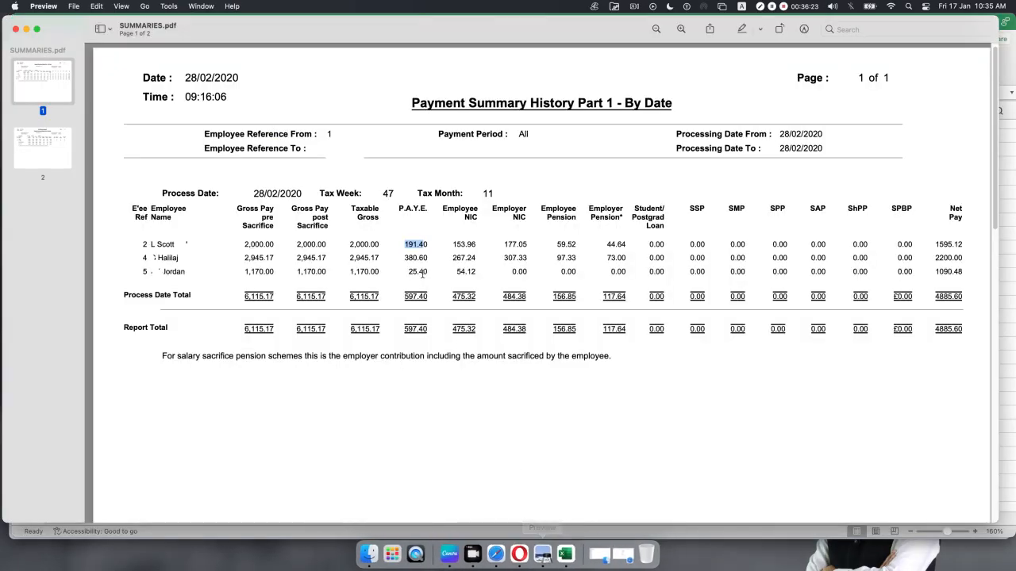
left_click(565, 554)
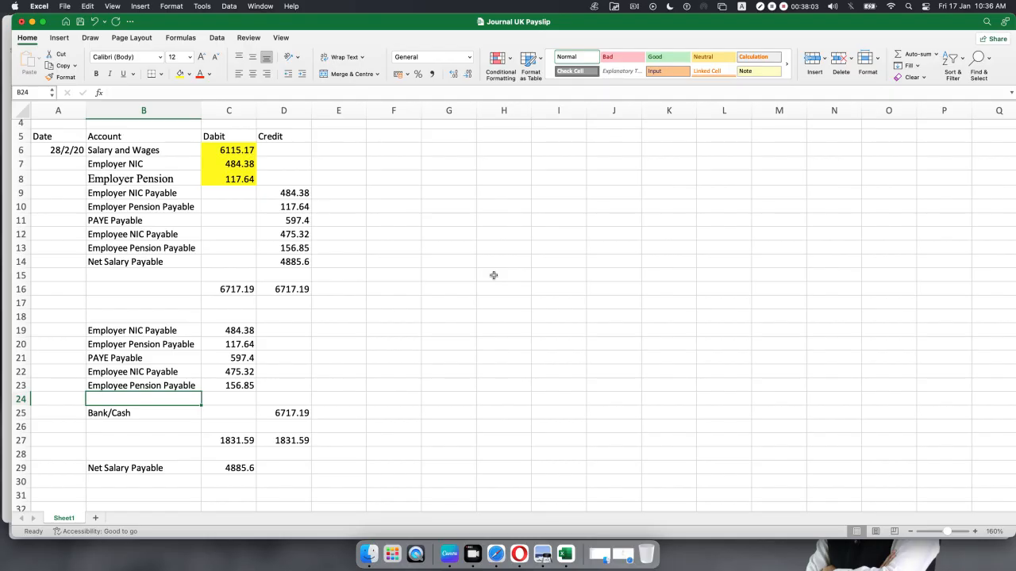
- Review the accrual entry in B5:D14, including its payable accounts and credits in B9:D14
left_click(145, 330)
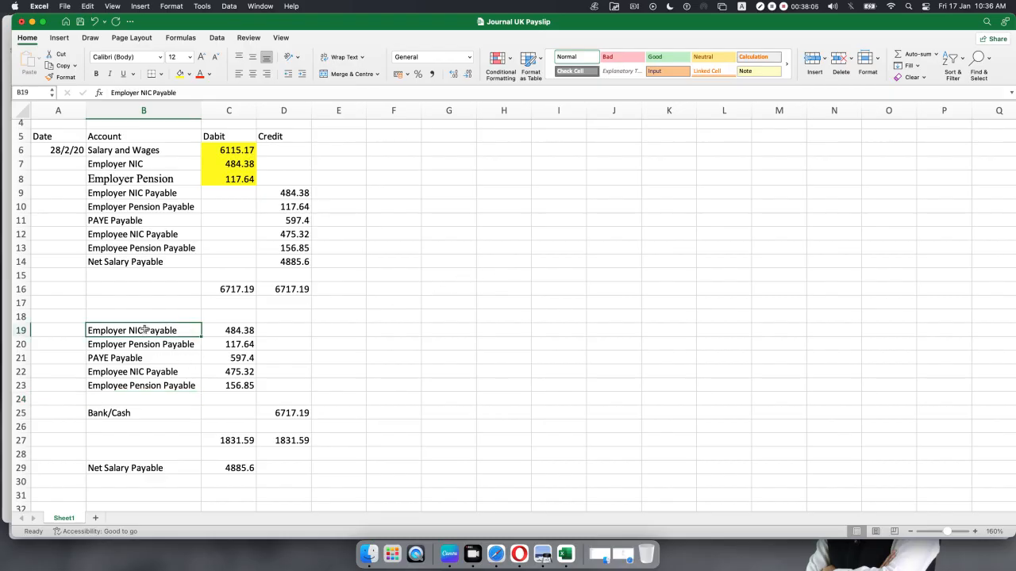
left_click(383, 300)
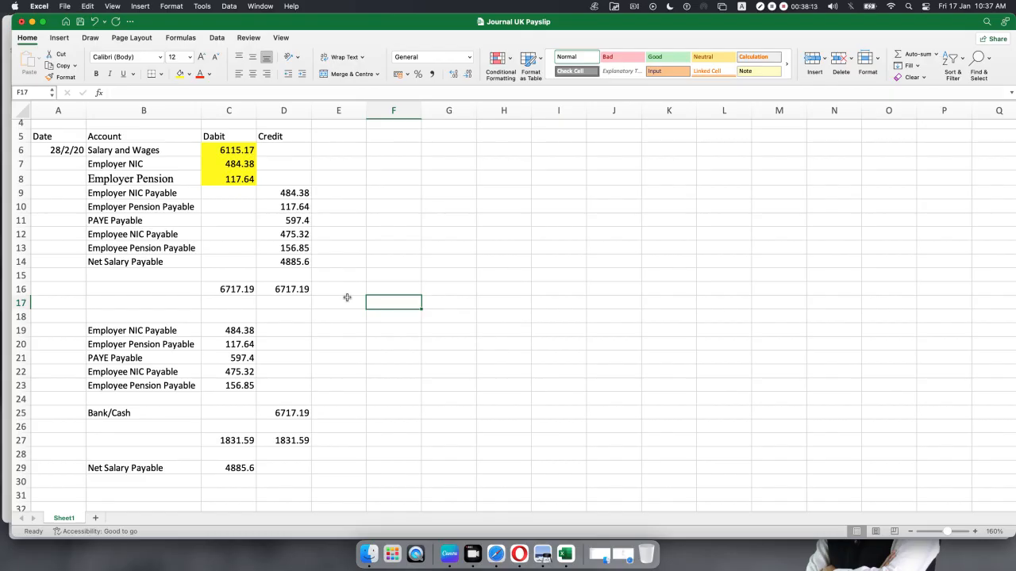
left_click_drag(101, 139, 111, 265)
left_click_drag(222, 264, 300, 264)
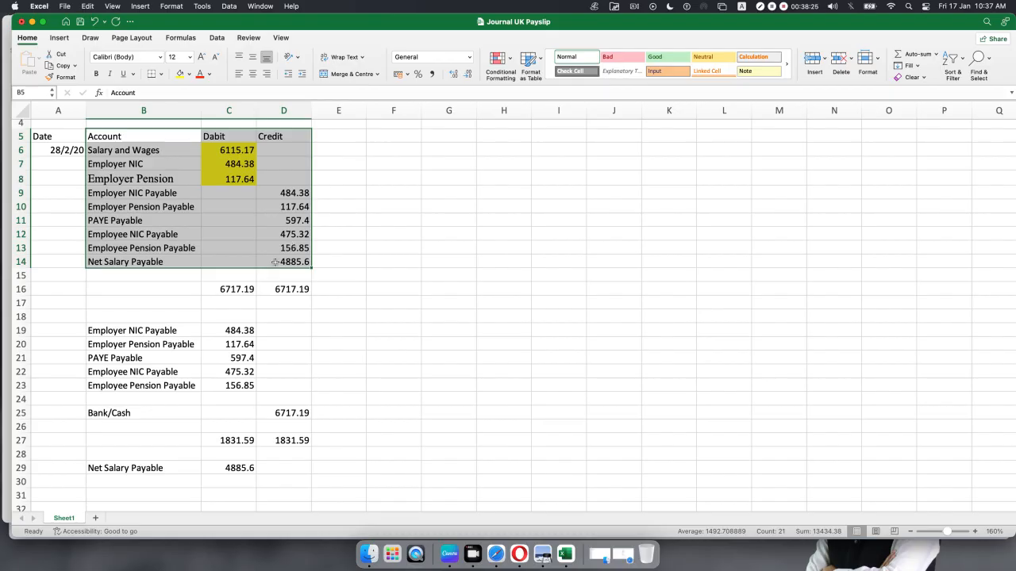
left_click(230, 223)
left_click_drag(152, 194, 155, 249)
left_click_drag(158, 150, 271, 262)
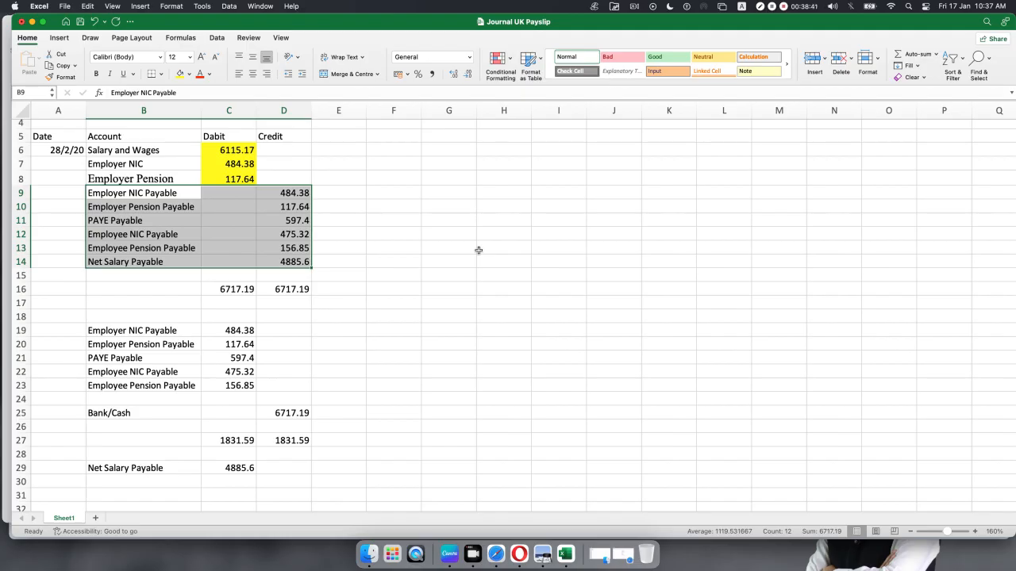
- Check the sum of the payable credits in D9:D14 against their accounts in B9:B14
left_click(528, 225)
left_click_drag(297, 192, 294, 262)
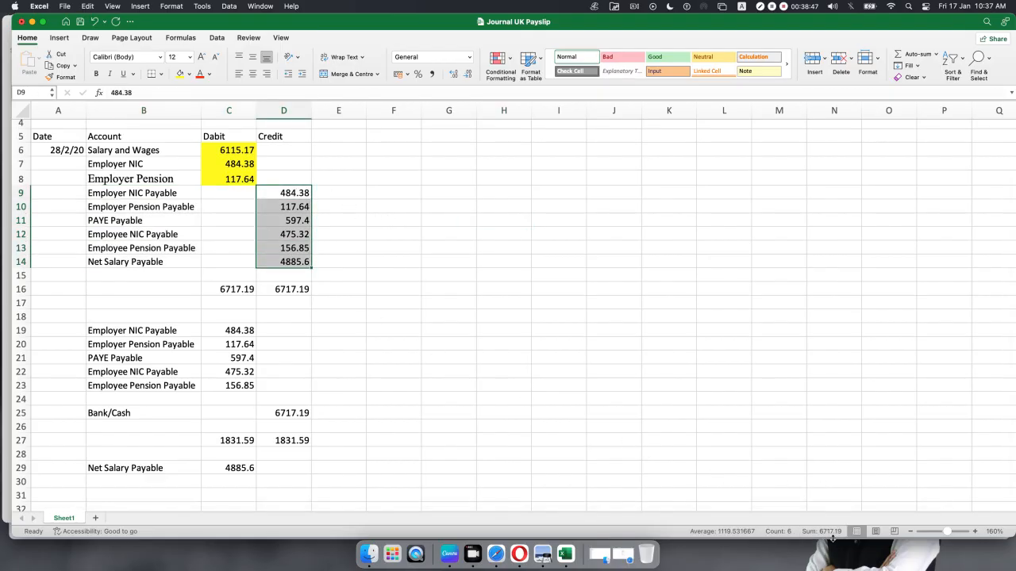
left_click(301, 236)
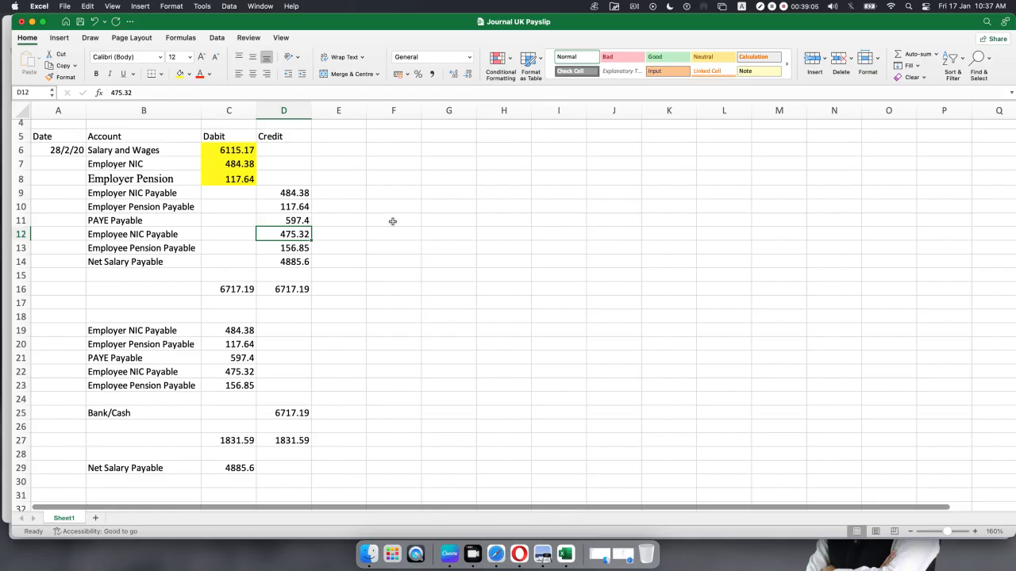
left_click_drag(100, 195, 286, 262)
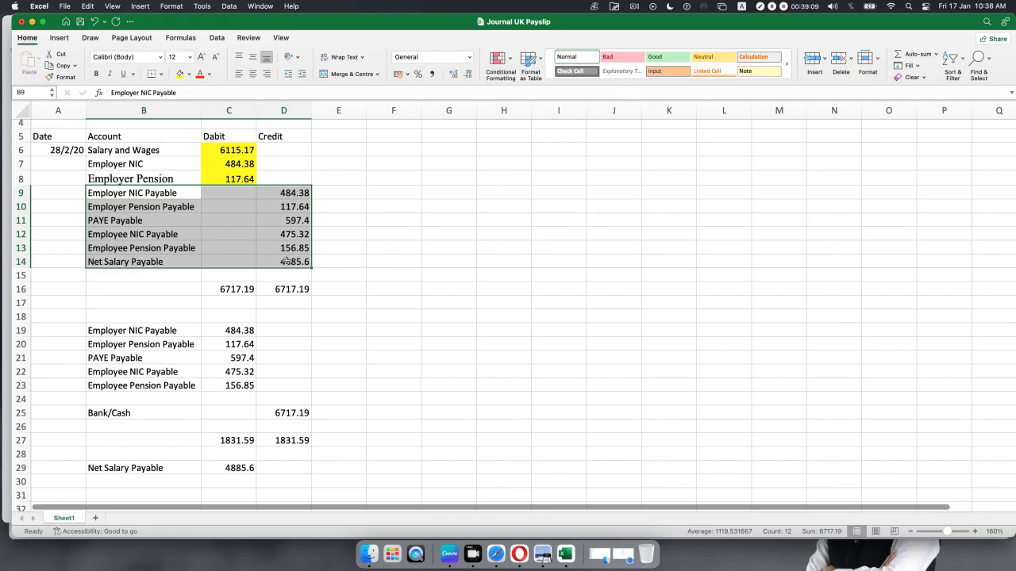
left_click(332, 209)
left_click_drag(290, 192, 289, 262)
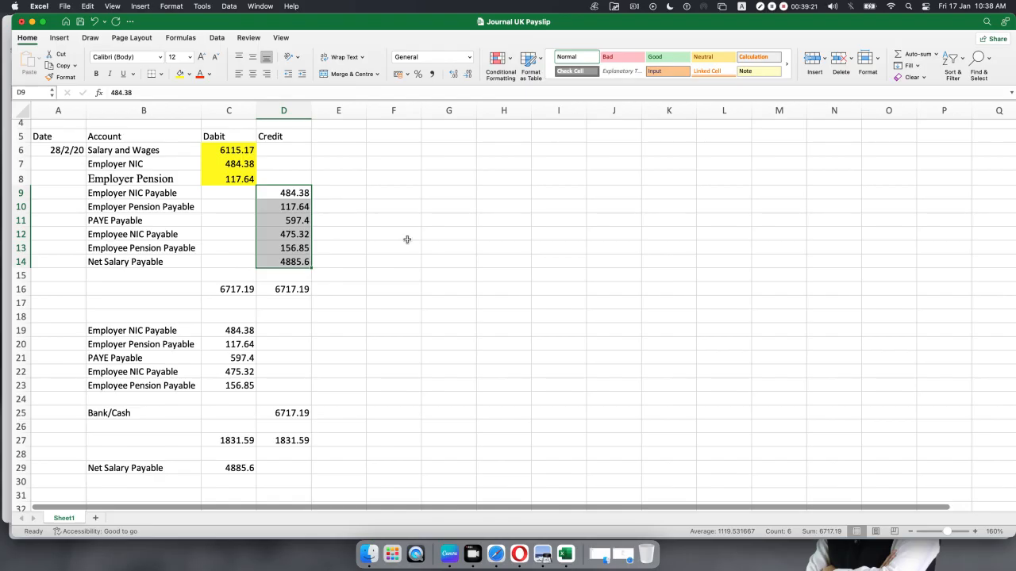
- Highlight the Net Salary Payable account in B14 with a yellow fill
scroll(402, 242, "down", 2)
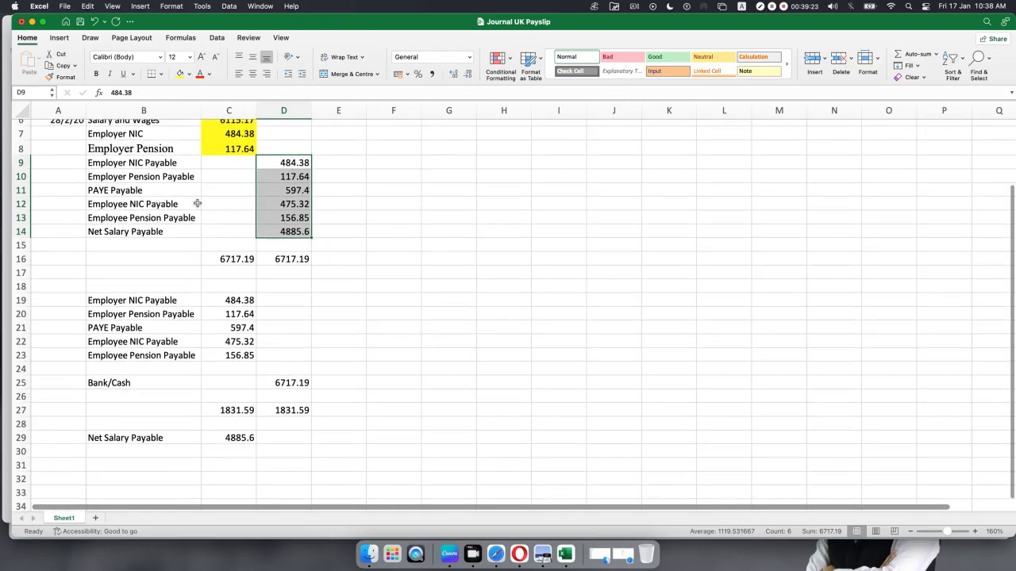
left_click(43, 230)
left_click(111, 235)
left_click(179, 74)
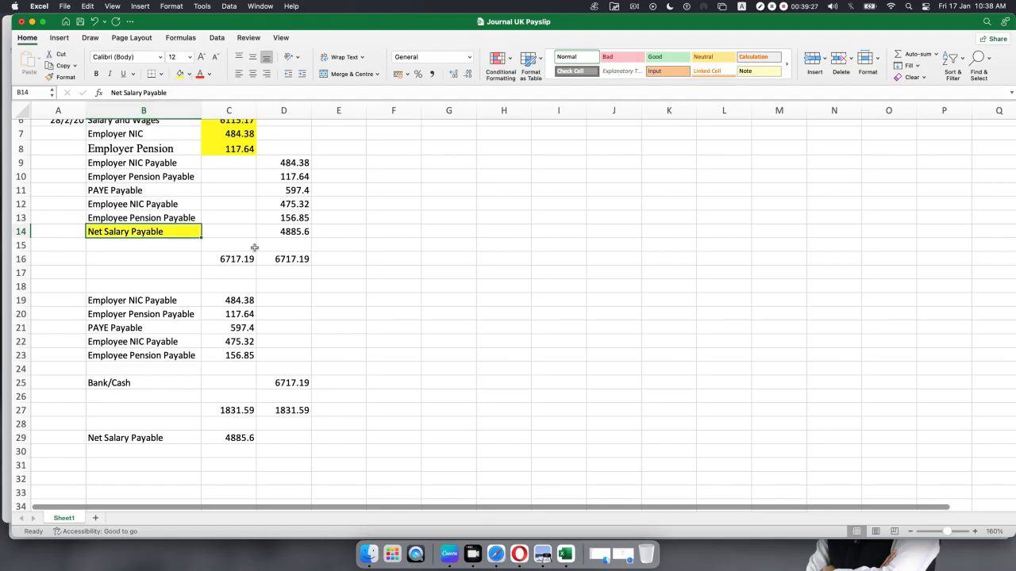
- Compare the accrued payables in B9:D13 with the payment entry's debits in C19:C23
left_click_drag(157, 163, 275, 217)
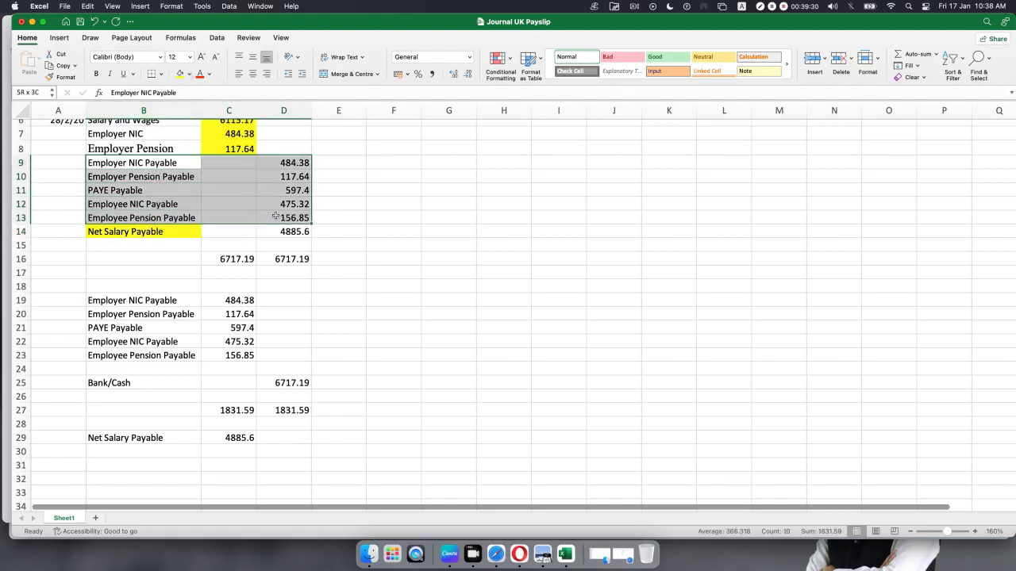
left_click(227, 300)
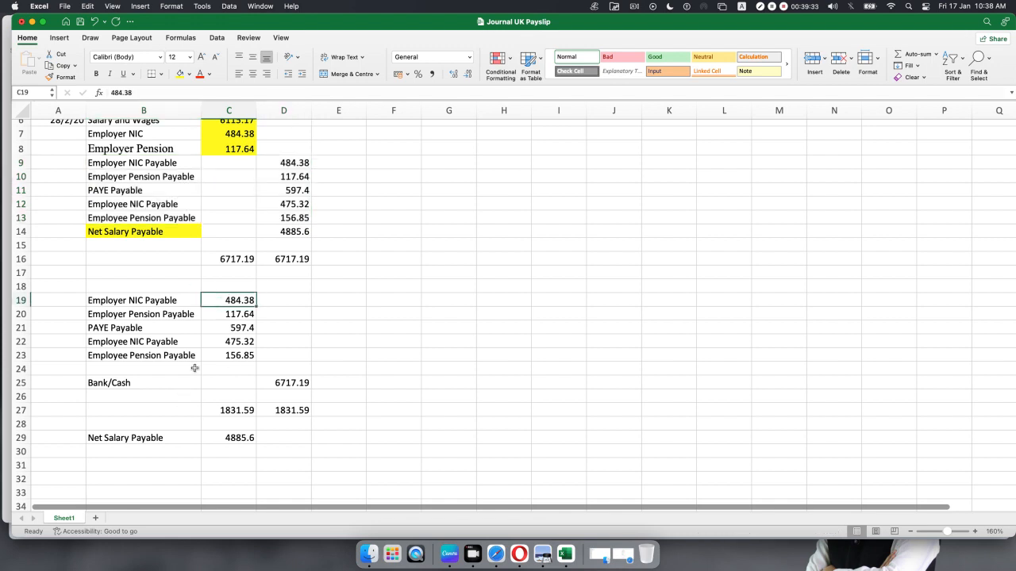
left_click(319, 351)
left_click_drag(219, 301, 225, 355)
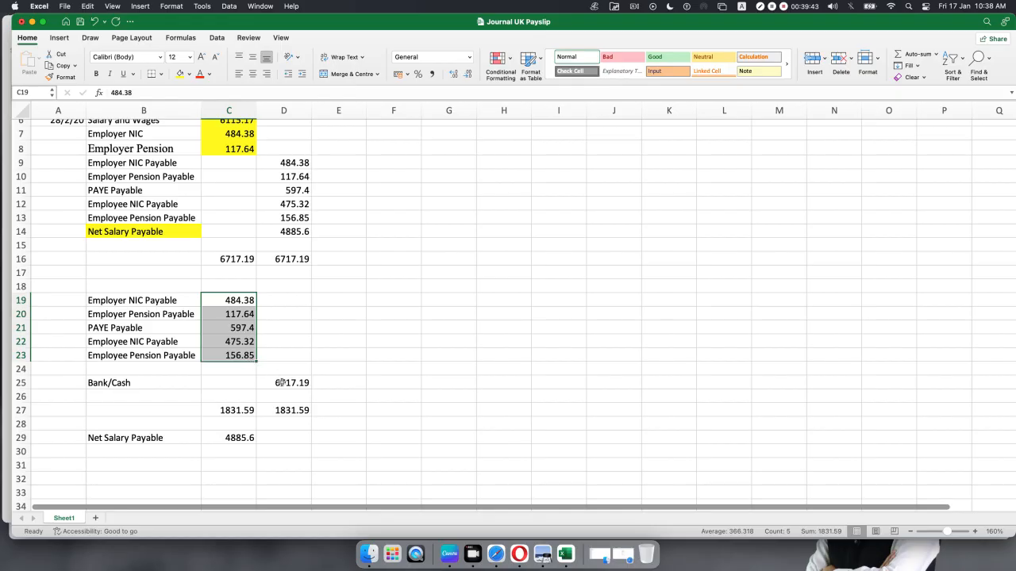
- Check the payment entry's totals in C27 and D27 against the debits in C19:C23, which exclude the net salary in row 14
left_click(230, 416)
left_click(280, 414)
left_click(247, 414)
left_click_drag(236, 300, 234, 409)
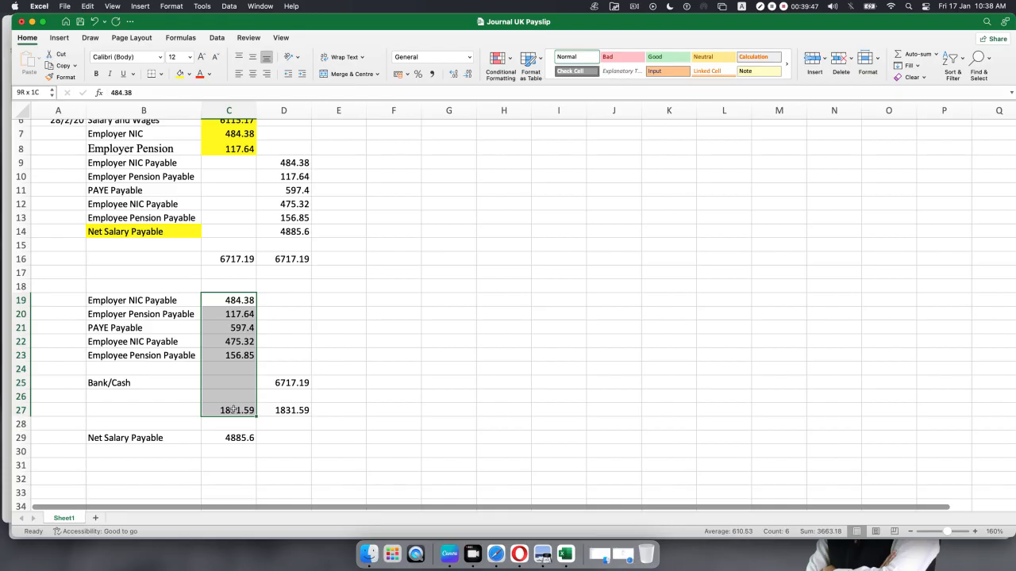
left_click(361, 344)
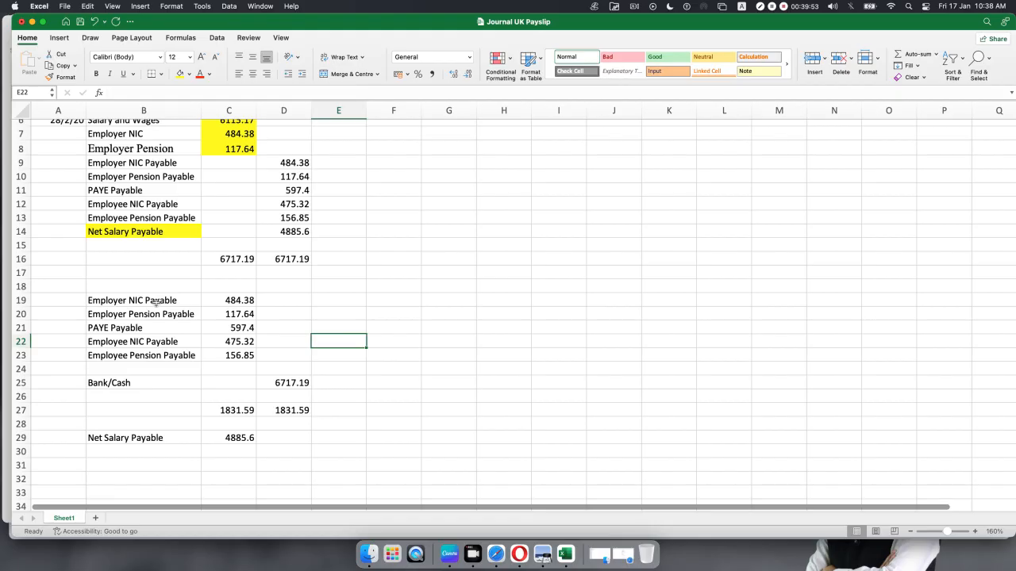
left_click_drag(227, 300, 236, 401)
left_click(24, 231)
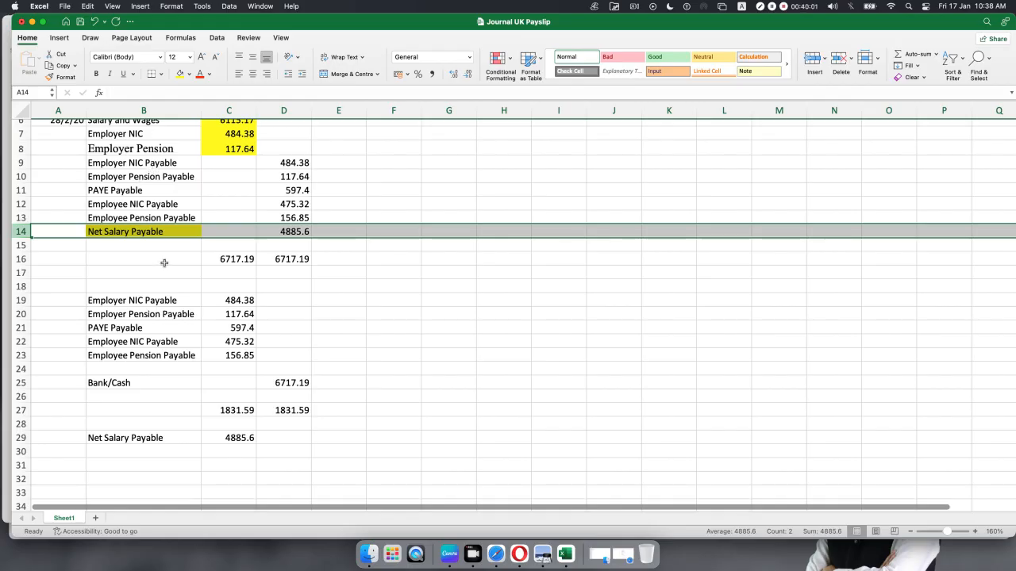
left_click_drag(238, 303, 238, 354)
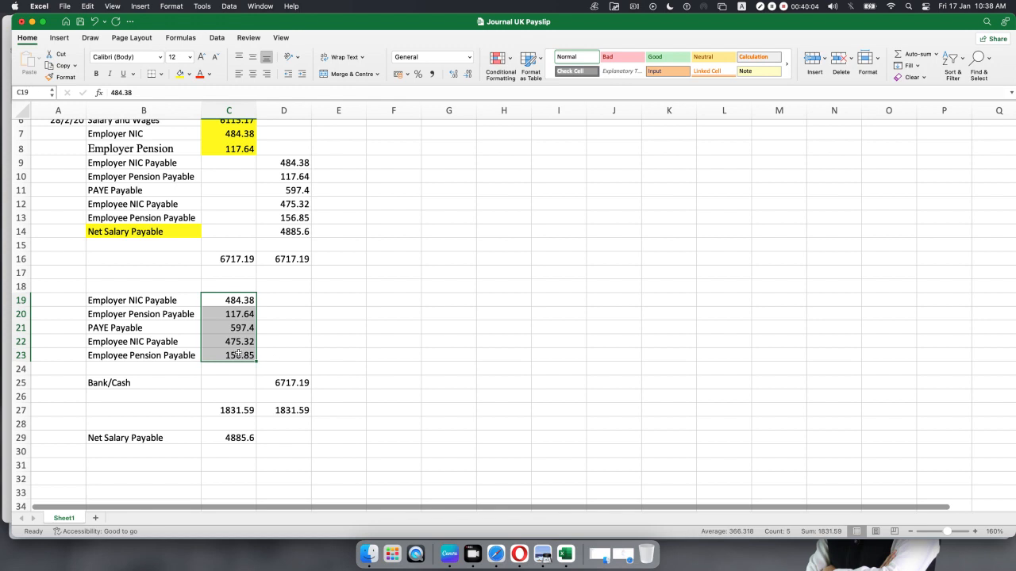
left_click(286, 411)
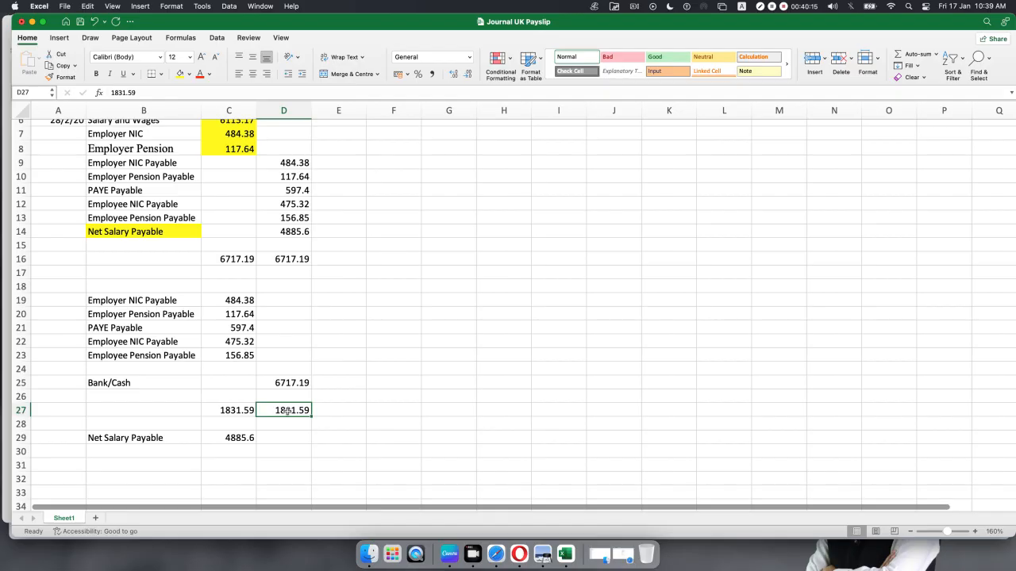
- Compare the Net Salary Payable account in B14 with its separate payment line in B29:C29
left_click(136, 231)
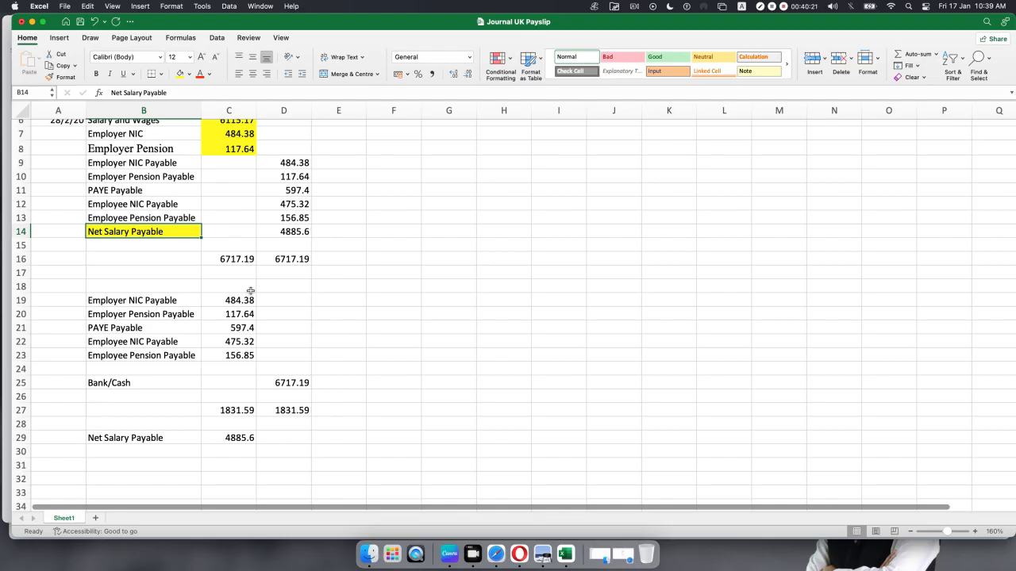
left_click(127, 438)
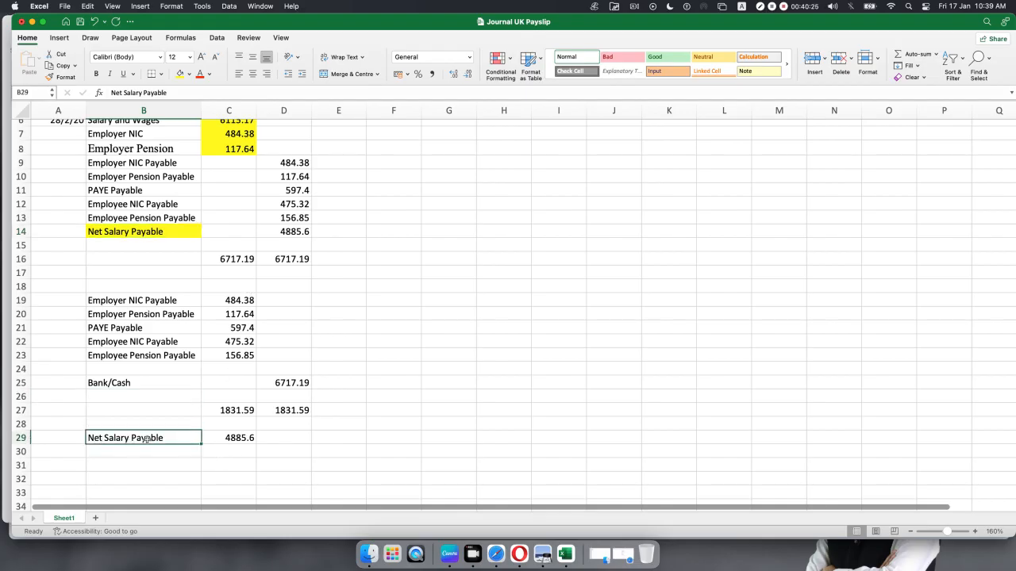
left_click(222, 438)
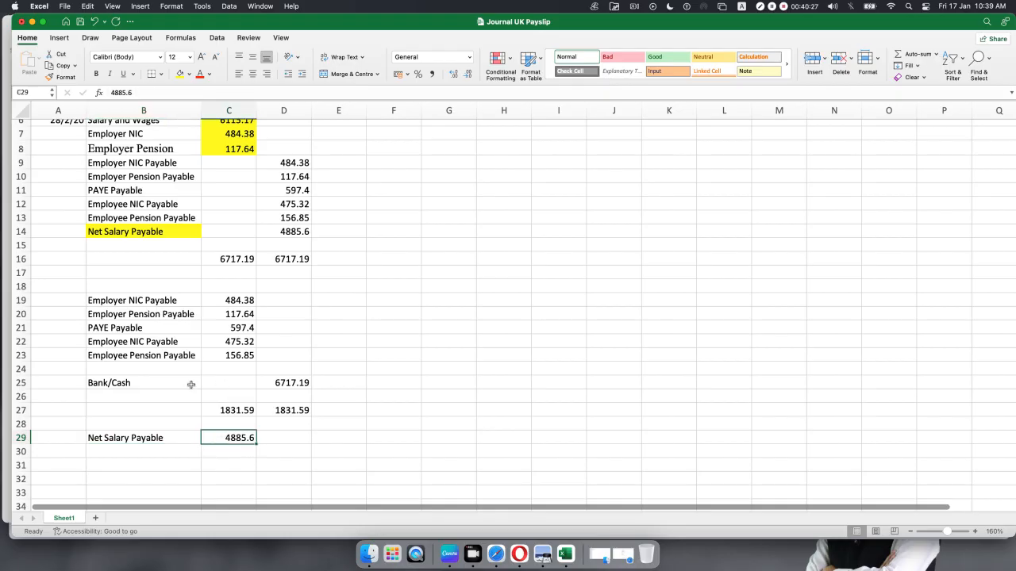
- Add a Bank/Cash line in row 30 by copying the label to B30 and the 4885.6 net salary amount to D30
left_click(137, 384)
left_click_drag(138, 384, 221, 387)
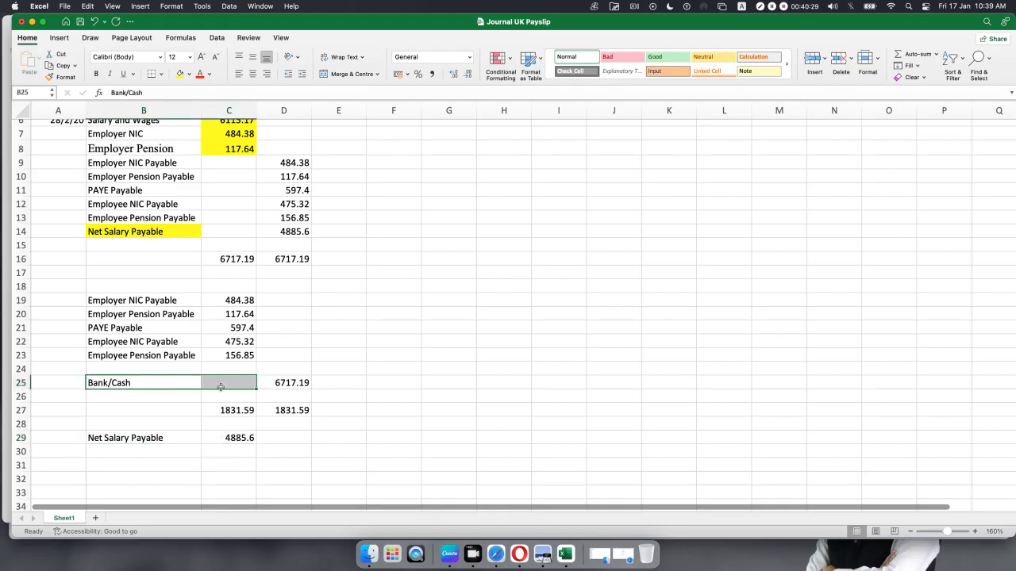
key("super+c")
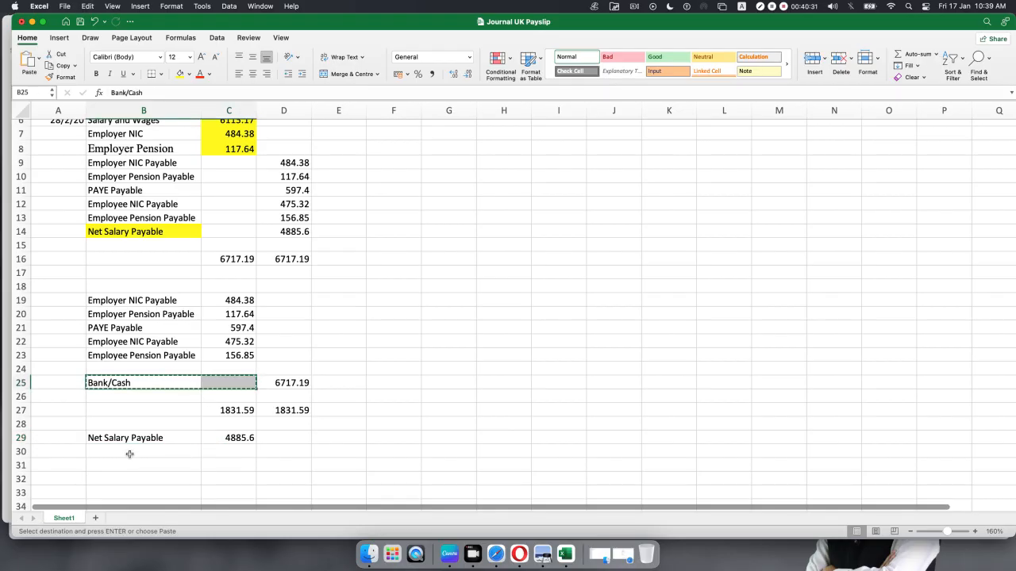
left_click(130, 454)
key("super+v")
left_click(246, 439)
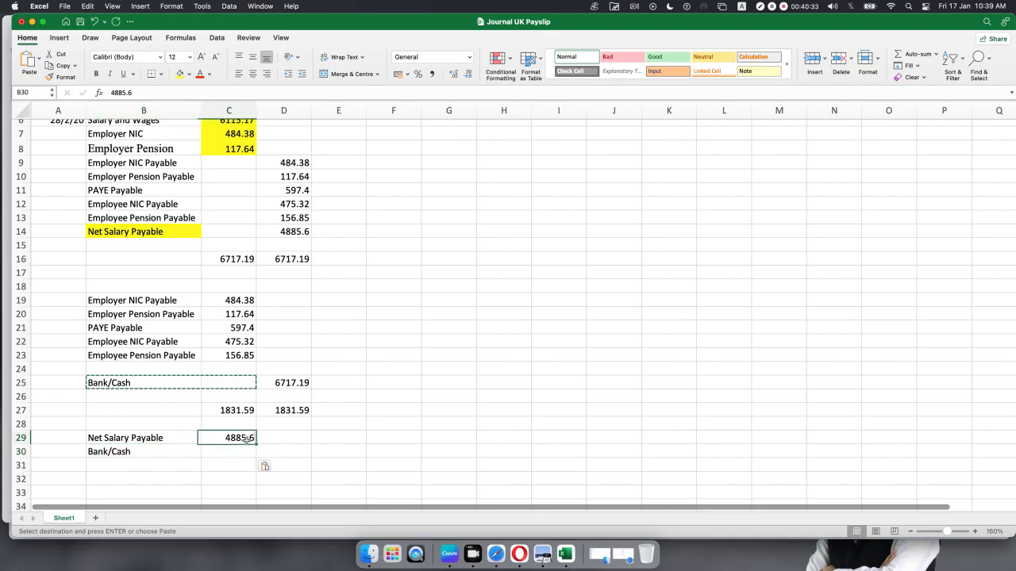
key("super+c")
left_click(276, 451)
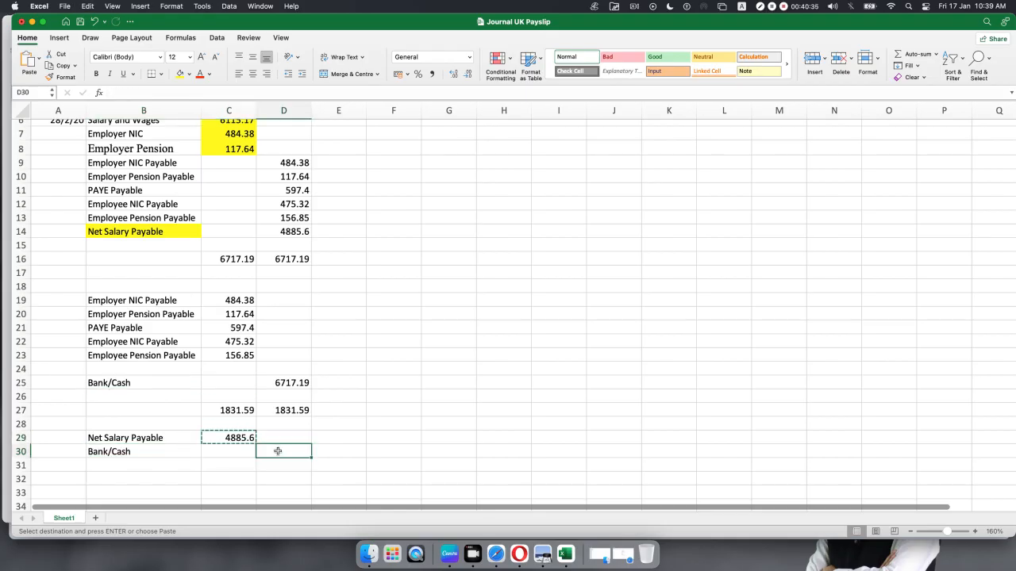
key("super+v")
left_click(430, 442)
- Clear the Bank/Cash credit in D25 and move the totals from C27:D27 into C25:D25
left_click(294, 384)
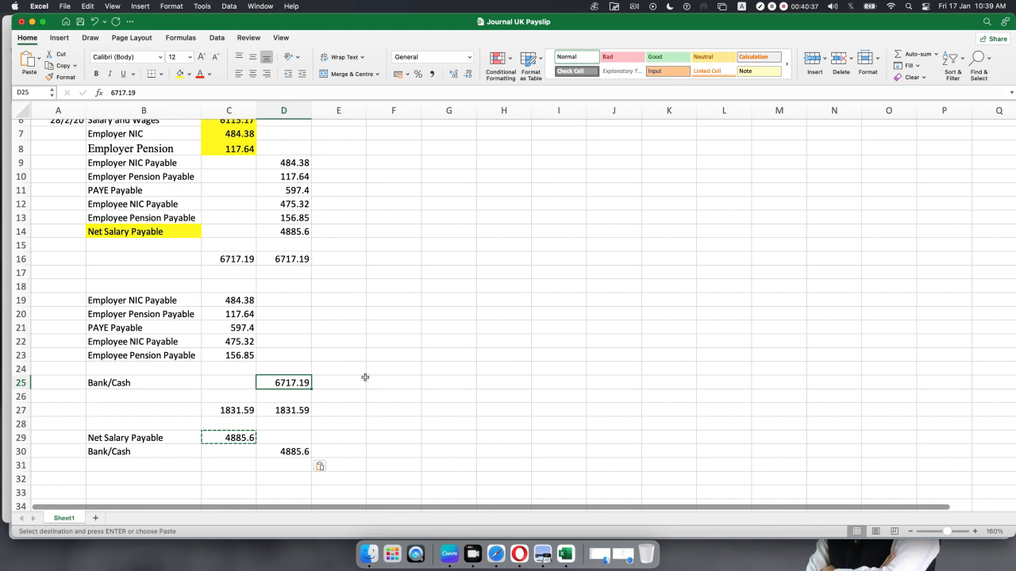
key("BackSpace")
left_click(430, 370)
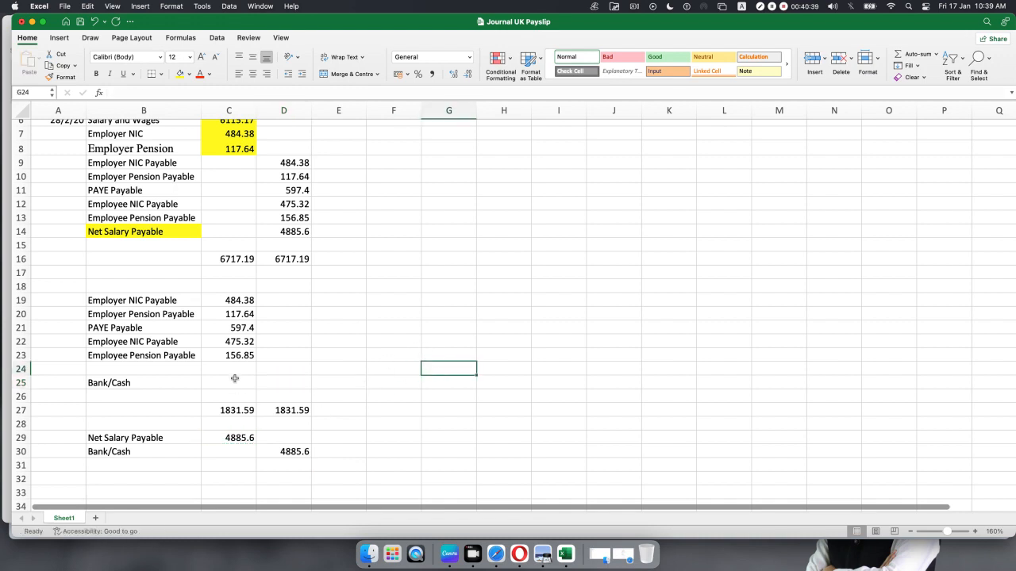
left_click_drag(227, 411, 263, 385)
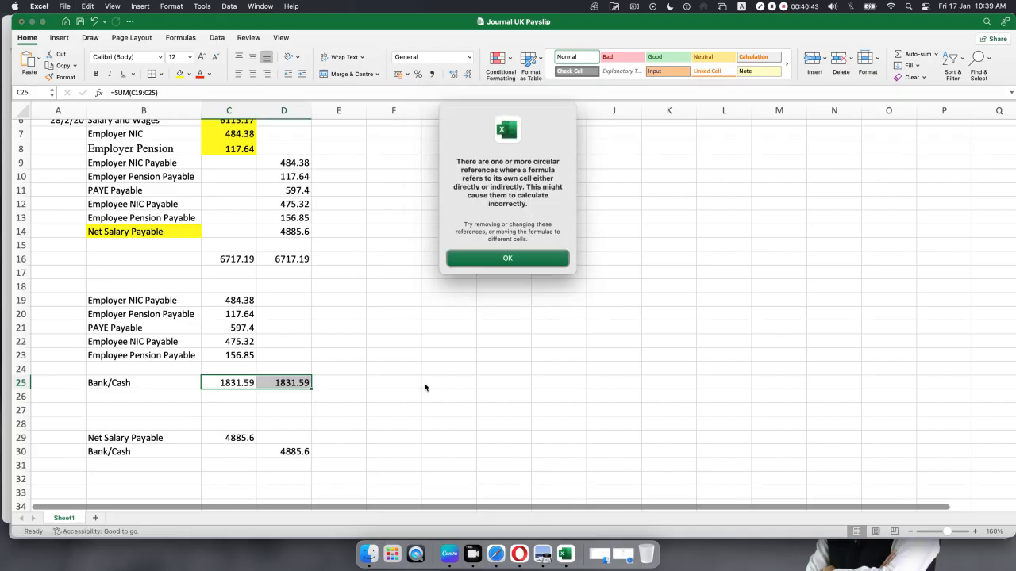
left_click(487, 263)
left_click(440, 380)
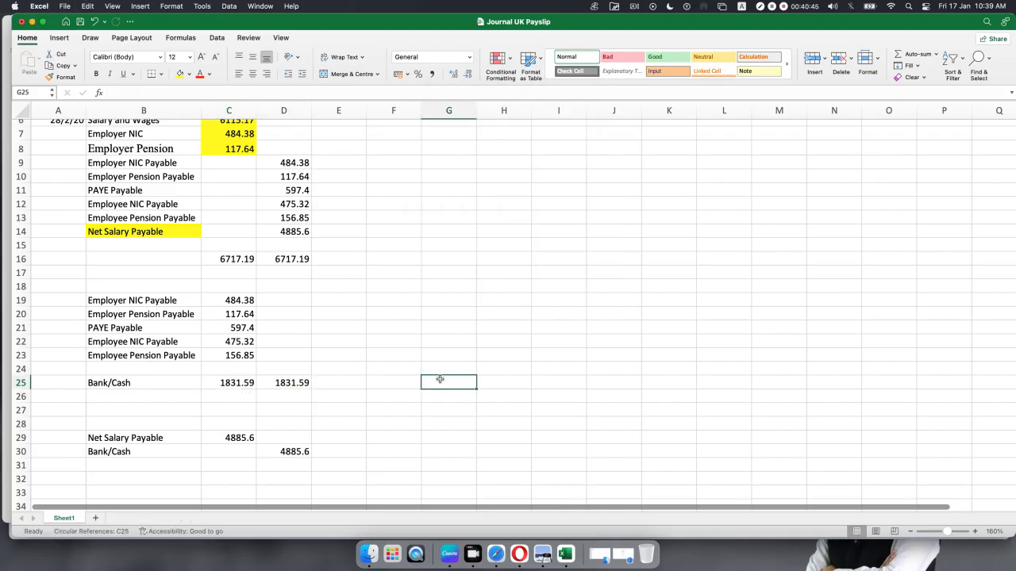
- Move the 4885.6 Bank/Cash credit from D30 up to D29 and back to D30
left_click(294, 451)
mouse_move(294, 451)
left_mouse_down()
mouse_move(268, 432)
mouse_move(293, 432)
left_mouse_up()
left_click(518, 402)
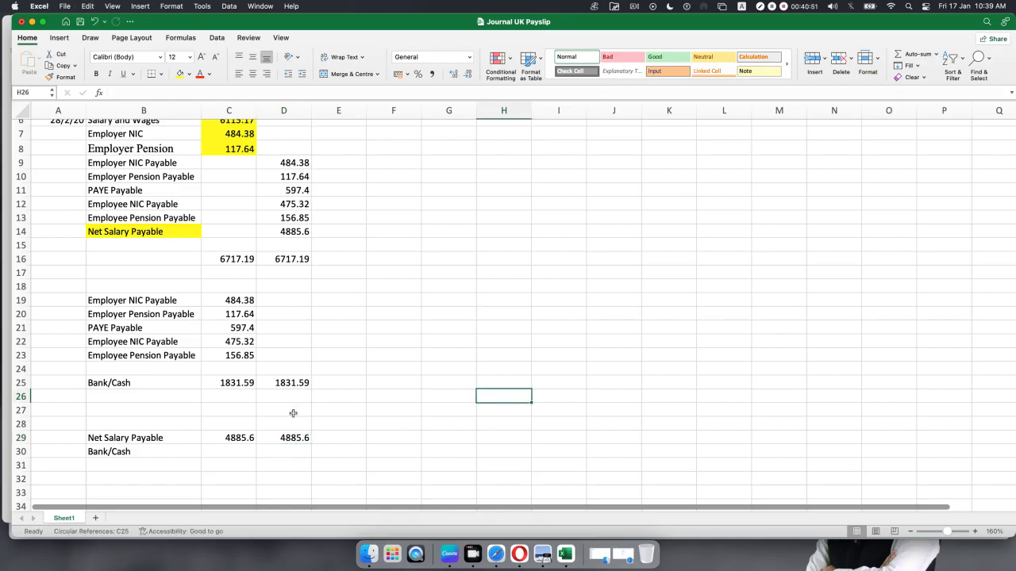
left_click(290, 437)
key("super+c")
left_click_drag(287, 441, 288, 452)
left_click(424, 437)
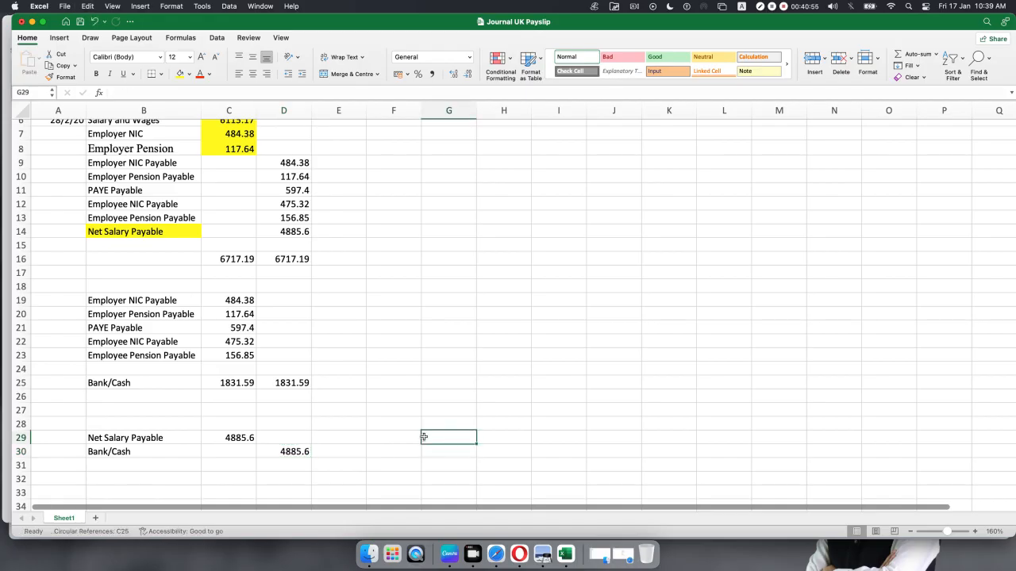
- Save the workbook and compare the payables payment in B19:C25 with the Net Salary Payable debit in C29
key("super+s")
left_click(90, 232)
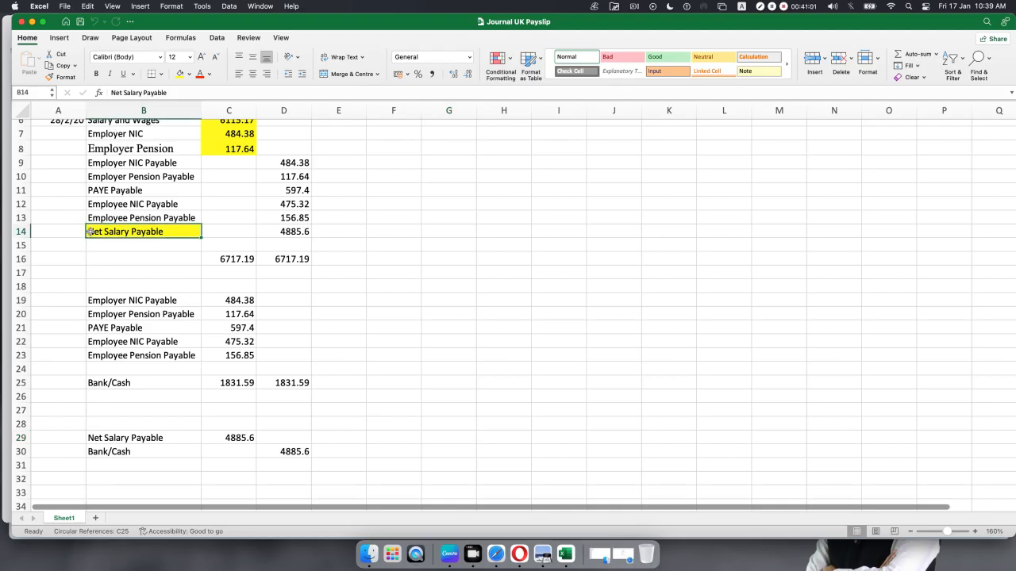
left_click(115, 368)
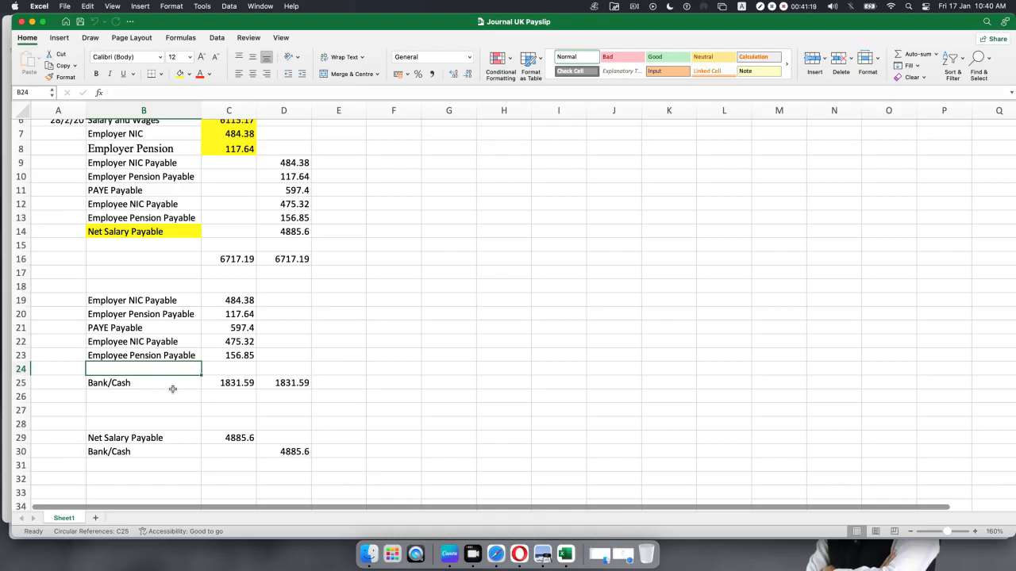
left_click_drag(103, 303, 234, 358)
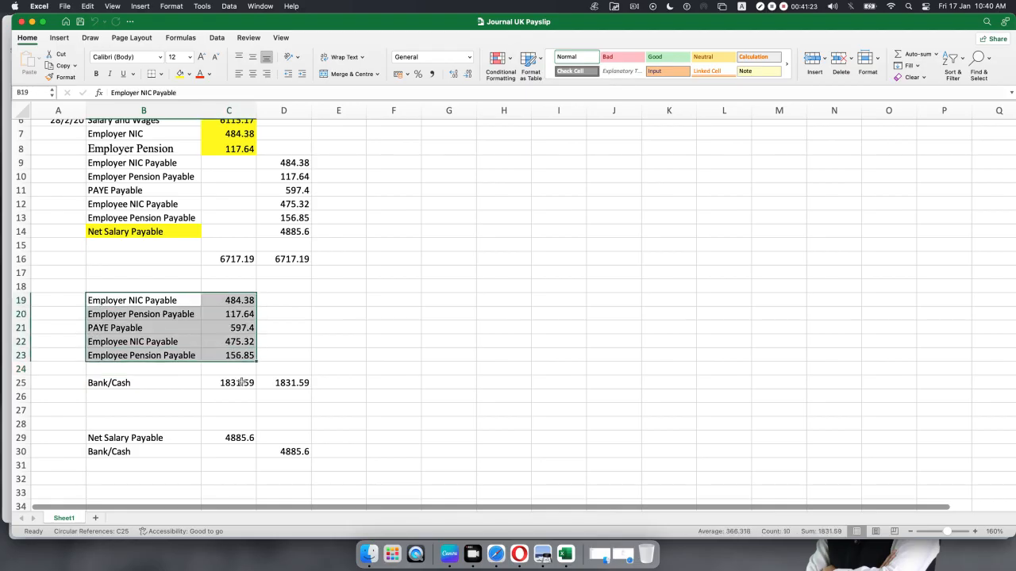
left_click(242, 385)
left_click(238, 437)
left_click_drag(244, 385, 238, 436)
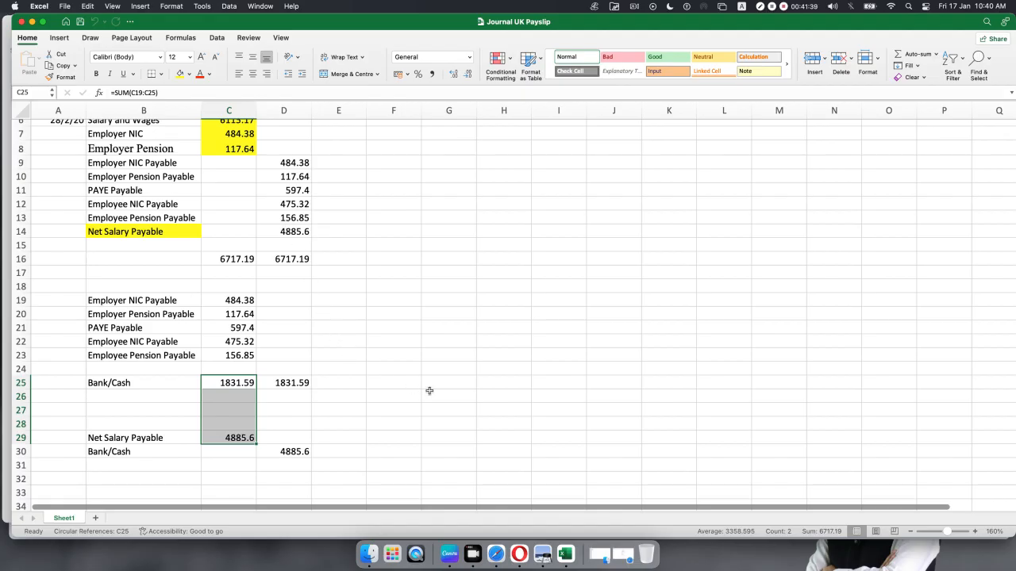
- Try to AutoSum the two payment debits over C25:C31 and clear the result from C31
left_click(379, 433)
left_click(246, 383)
left_click_drag(246, 383, 238, 467)
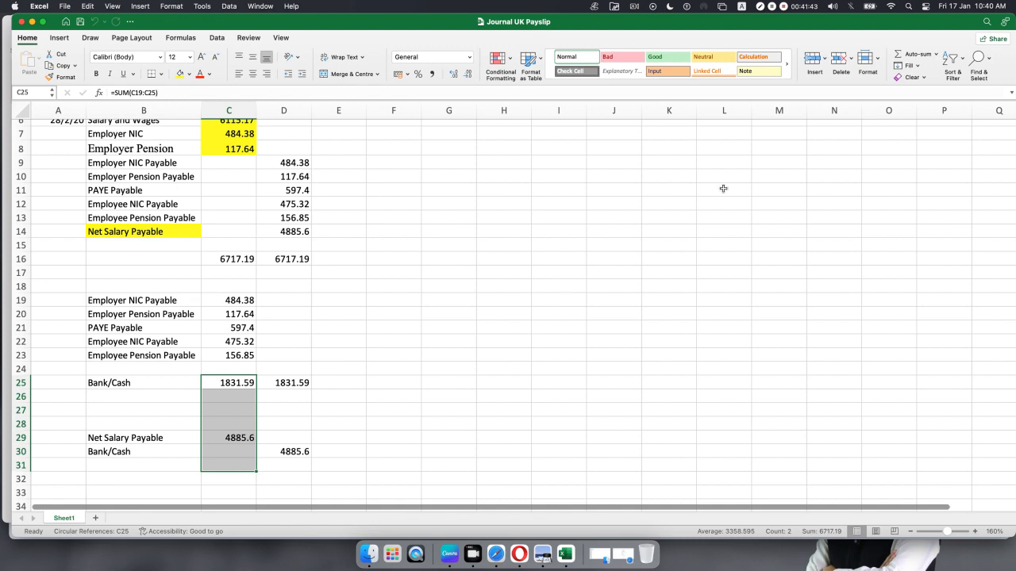
left_click(923, 53)
left_click(692, 314)
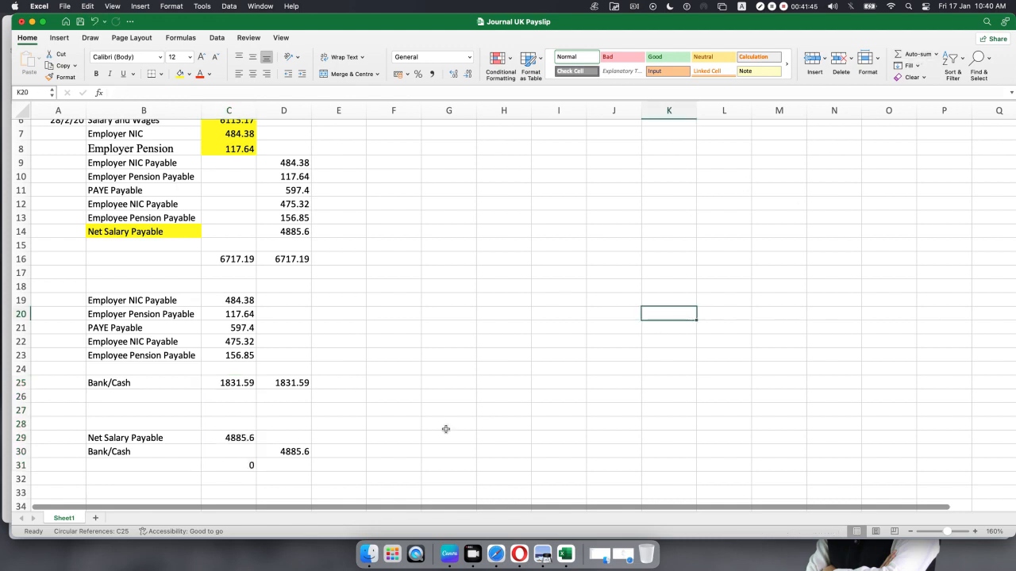
left_click(235, 464)
key("BackSpace")
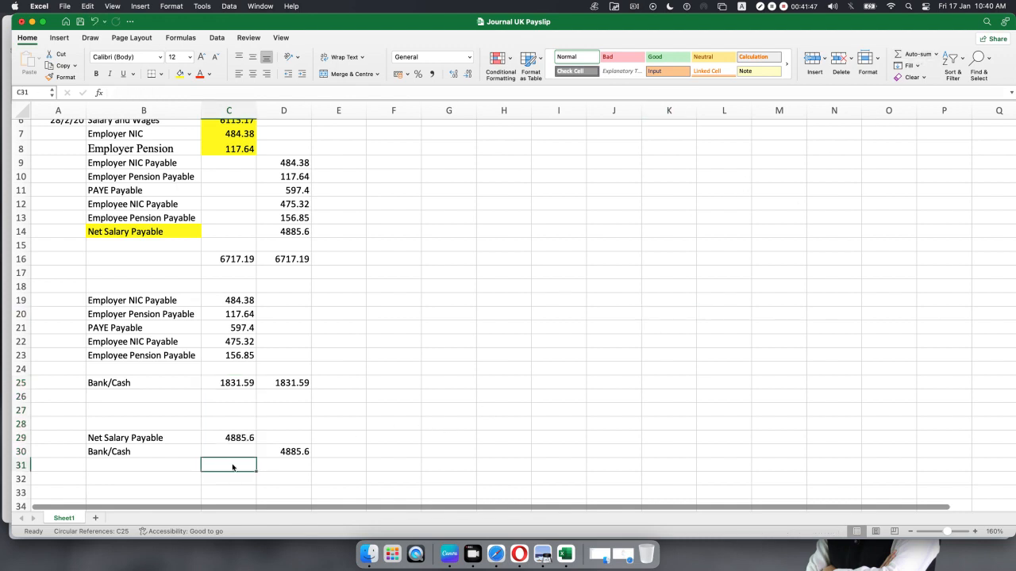
- Try totalling the payment debits in C31 with =C29+C25 and delete the formula's result
type("=")
left_click(225, 437)
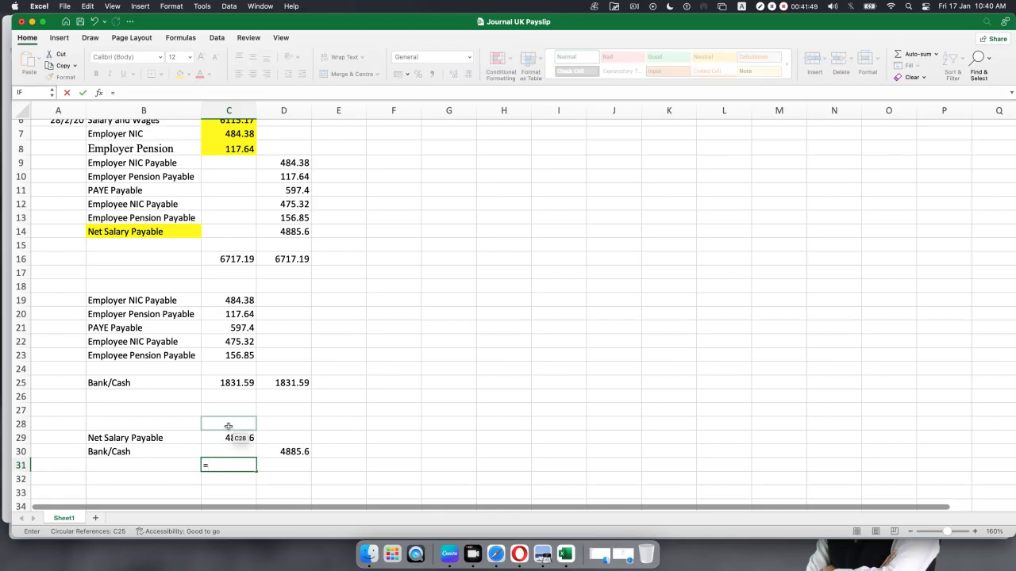
type("+")
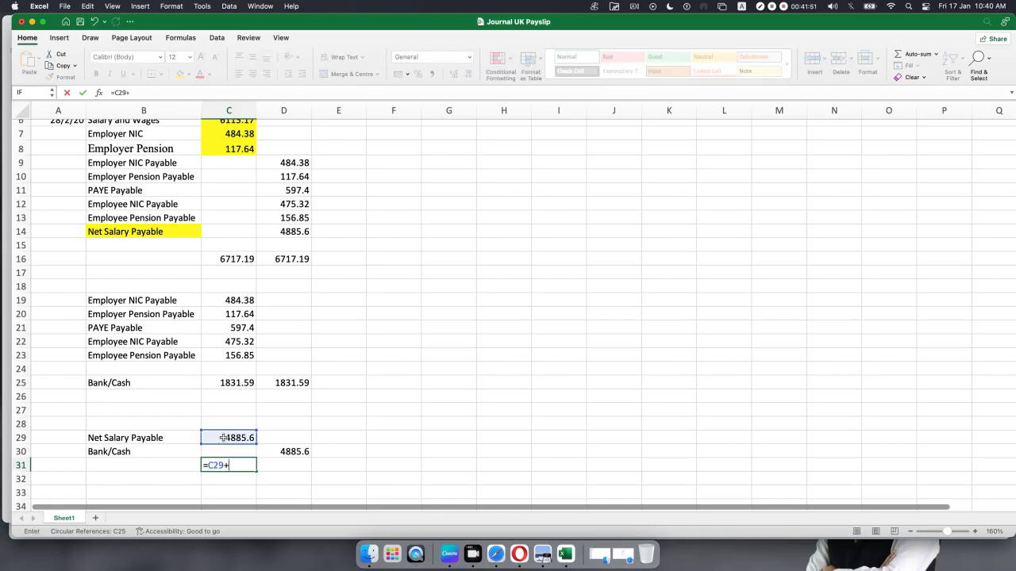
left_click(215, 382)
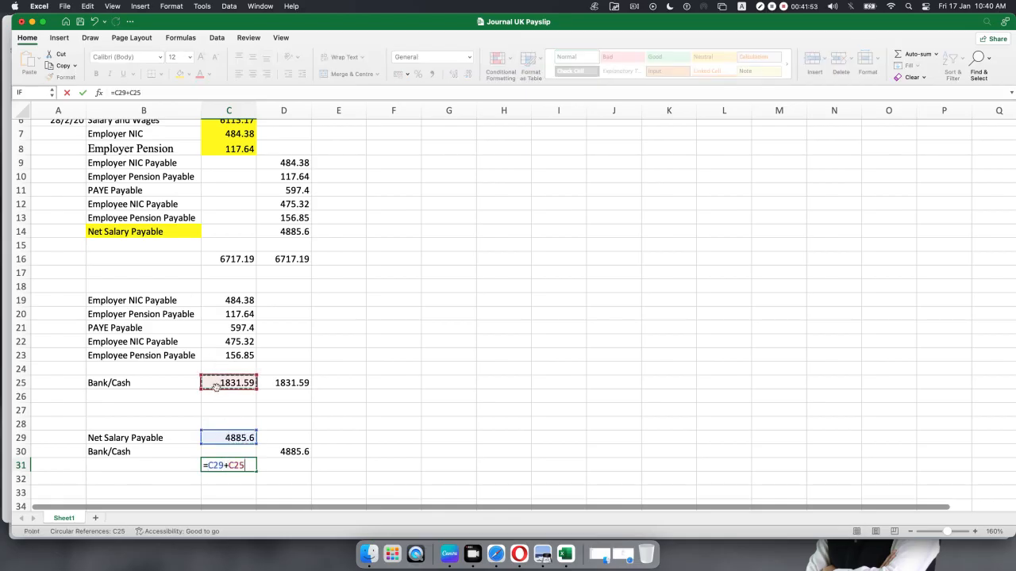
key("Return")
left_click(245, 465)
key("Delete")
left_click(443, 449)
- Total the two Bank/Cash credits in D32 with the formula =D30+D25
left_click(280, 477)
type("=")
left_click(278, 451)
type("+")
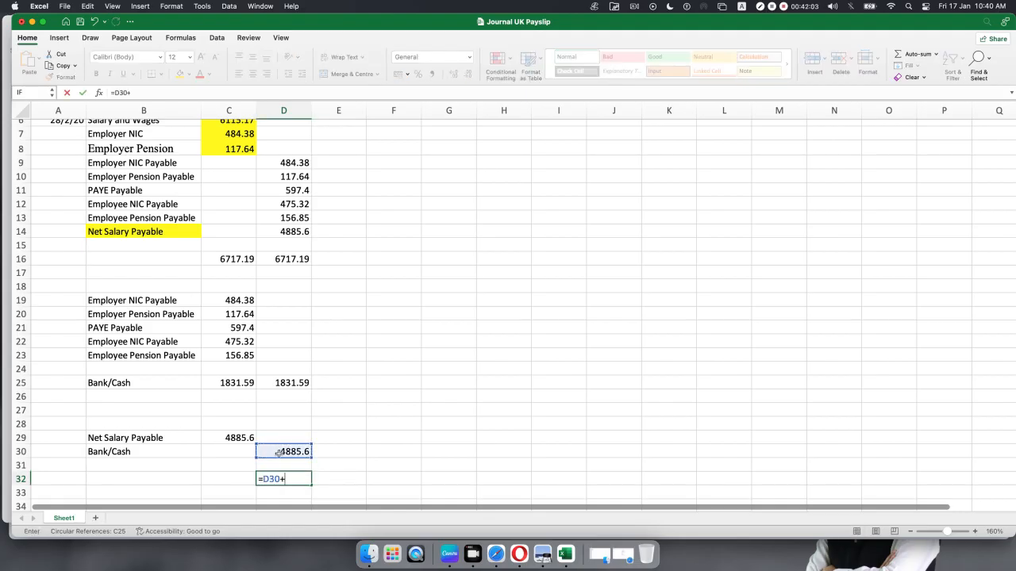
left_click(297, 384)
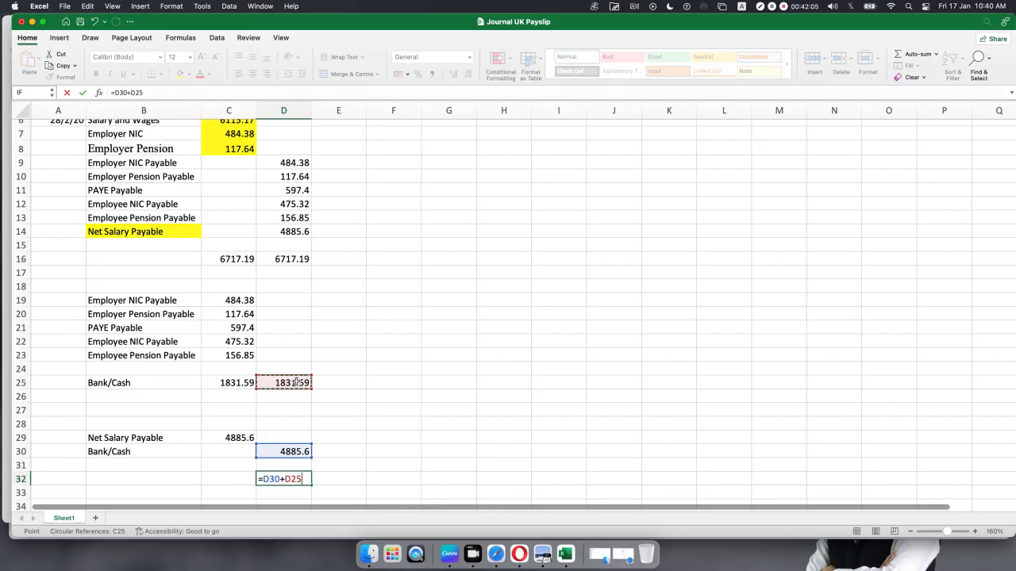
key("Return")
left_click(413, 454)
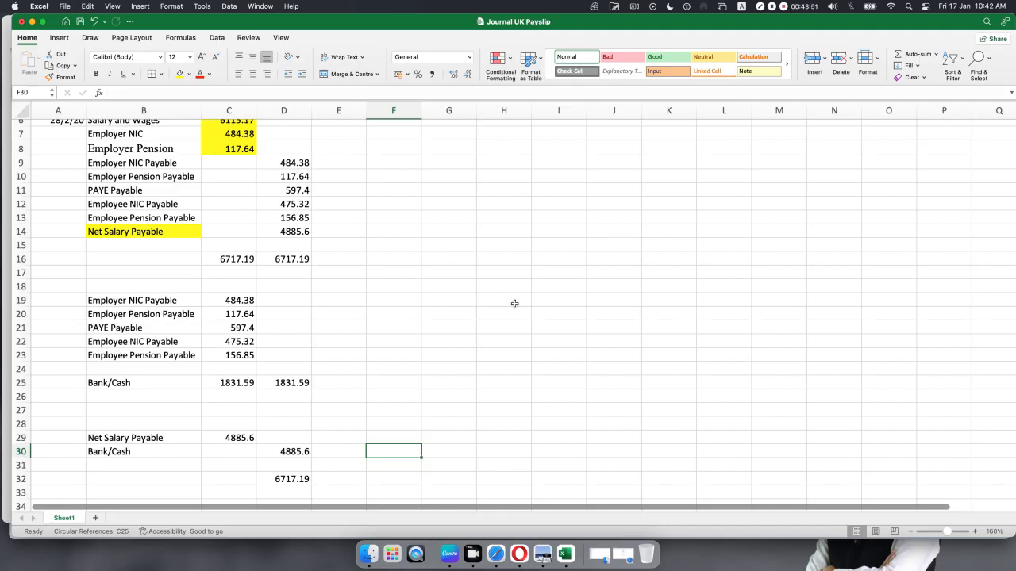
- Consult the payment summary in Preview and return to Excel to look over the journal and payment entries
left_click(543, 547)
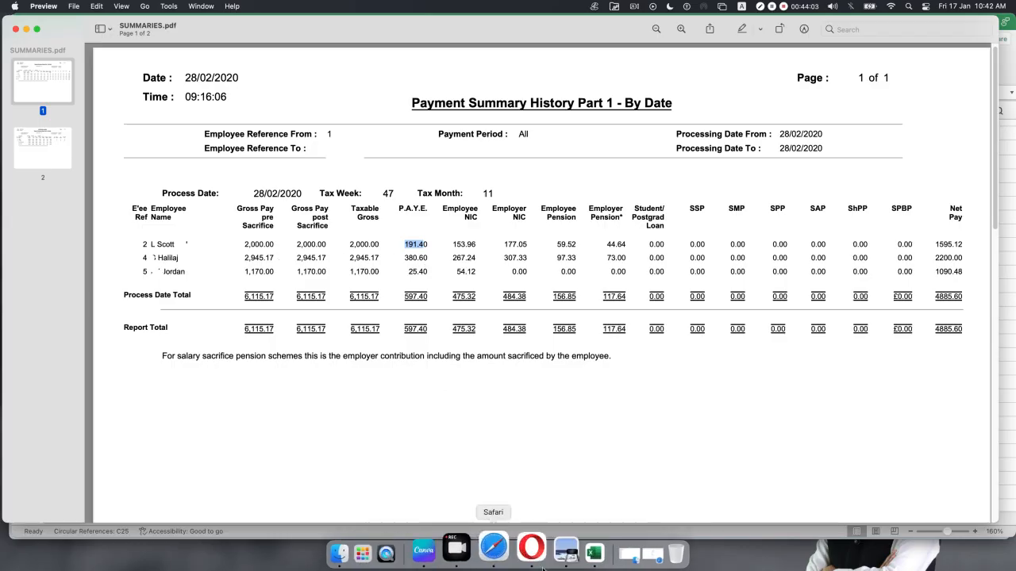
left_click(565, 549)
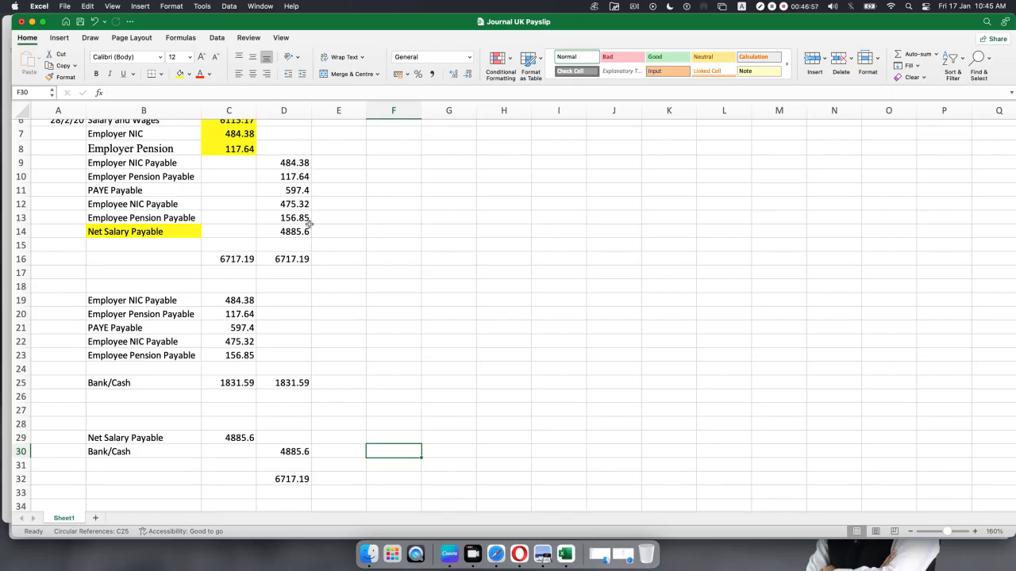
left_click(350, 316)
scroll(350, 315, "down", 5)
scroll(350, 316, "up", 5)
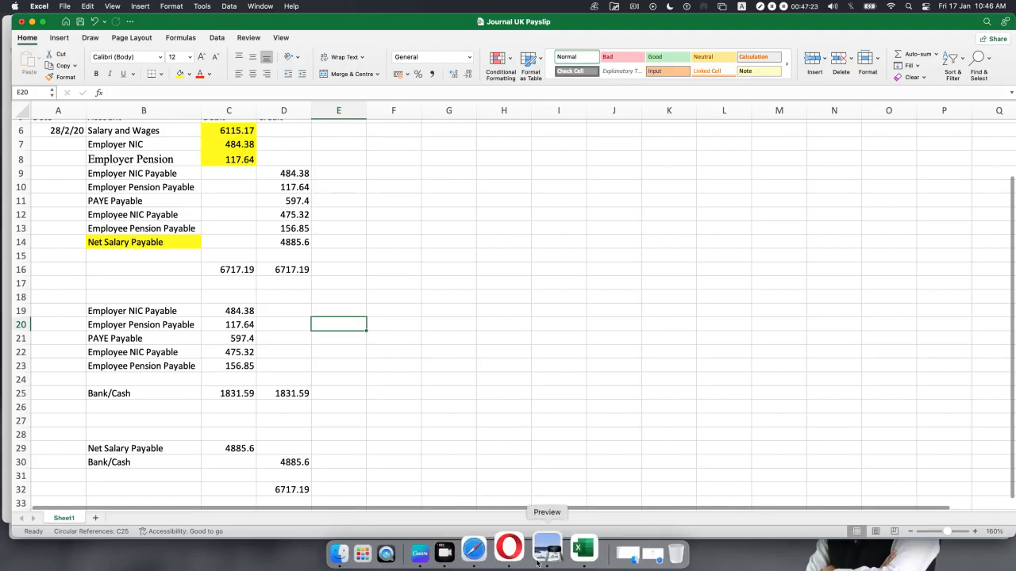
- Switch to Preview and examine the payment summary's date, Taxable Gross column, Employee Pension amounts and P.A.Y.E. report total
left_click(546, 557)
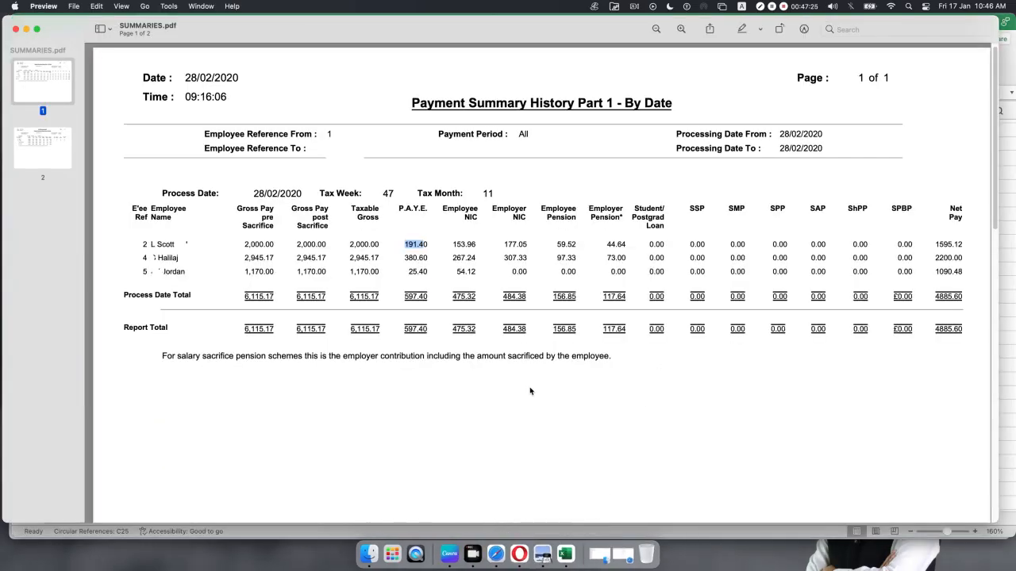
scroll(527, 379, "up", 1)
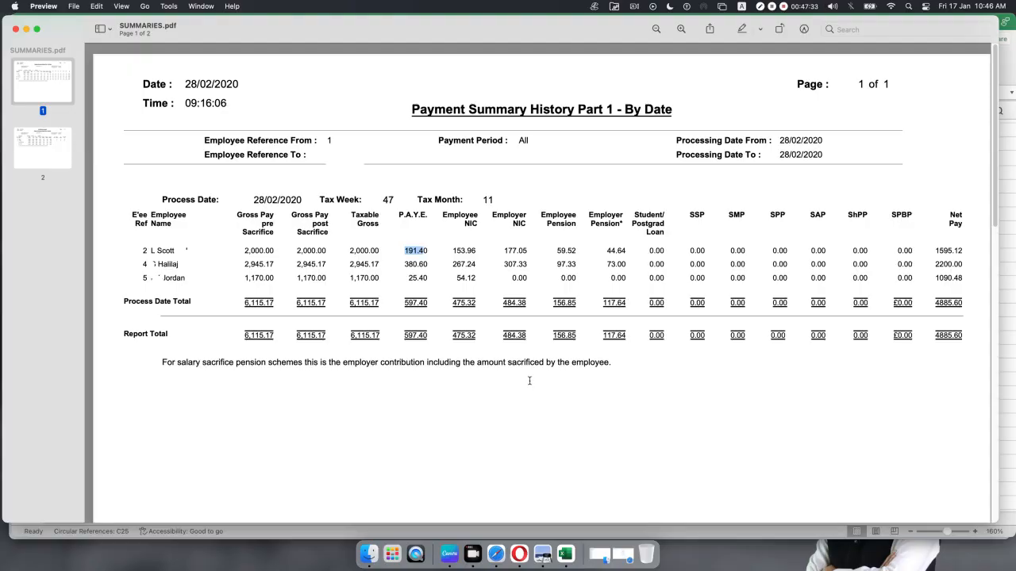
left_click(483, 414)
left_click_drag(184, 84, 282, 85)
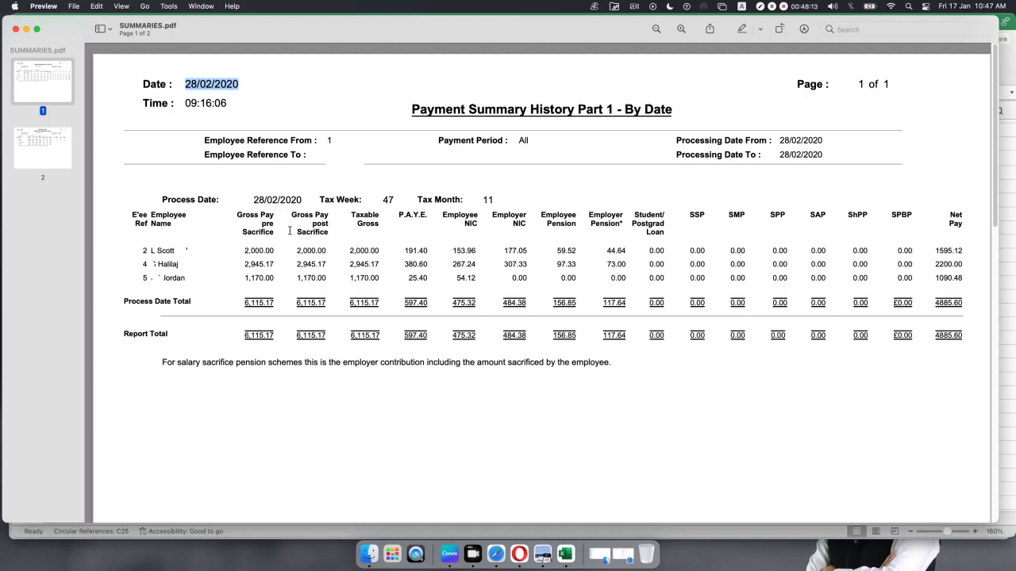
left_click(306, 230)
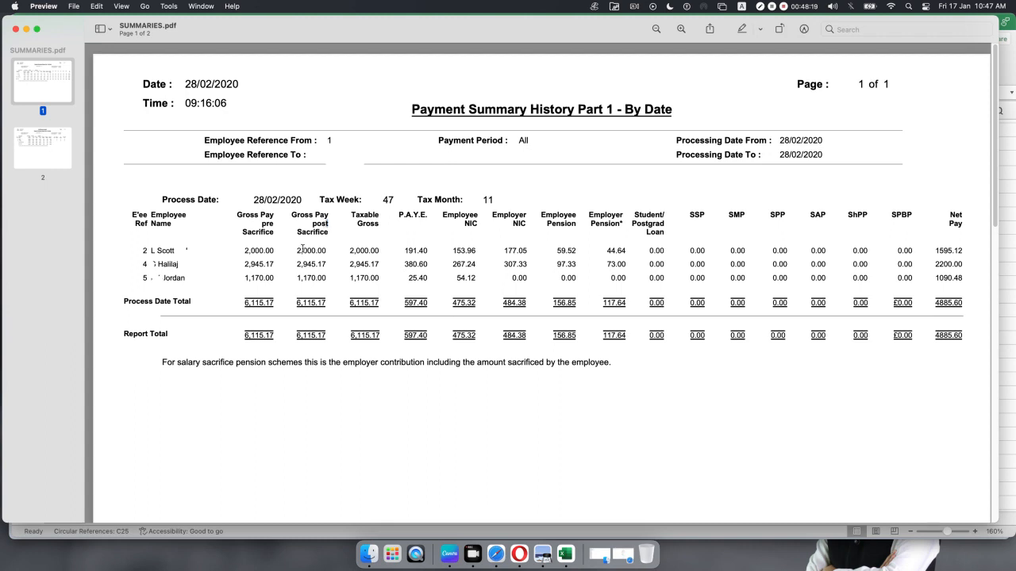
left_click_drag(349, 249, 381, 280)
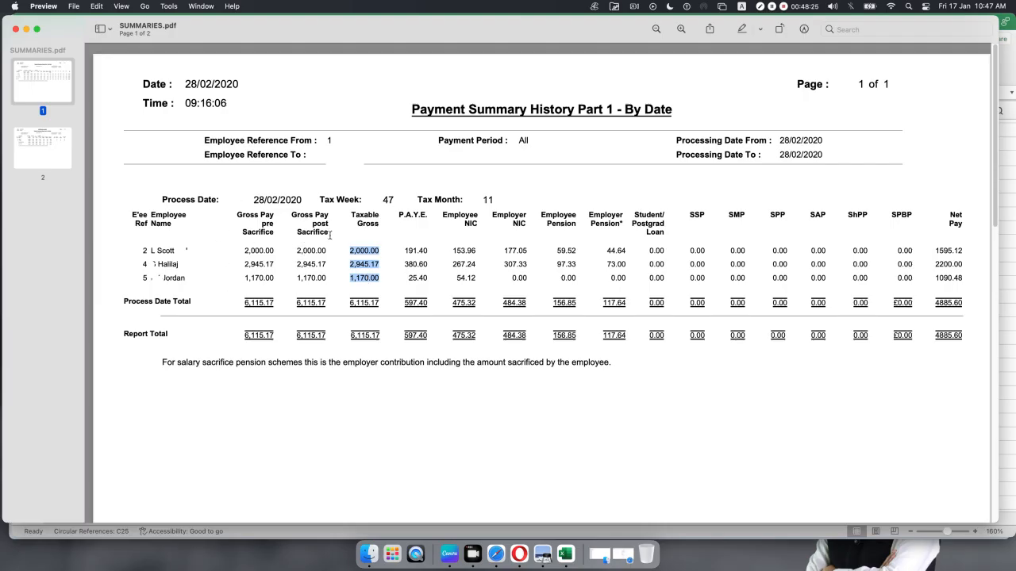
left_click(362, 259)
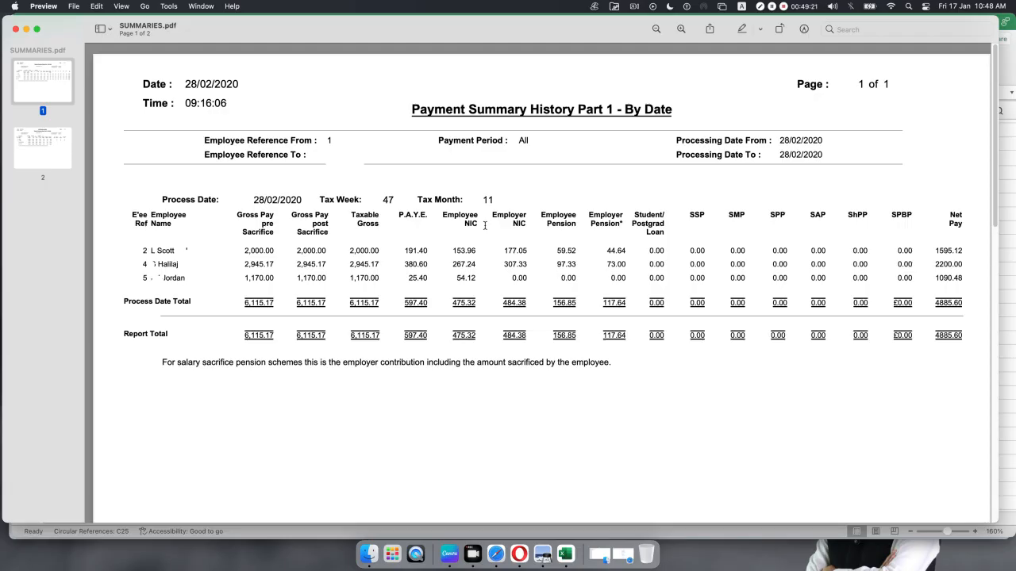
double_click(557, 250)
left_click(410, 338)
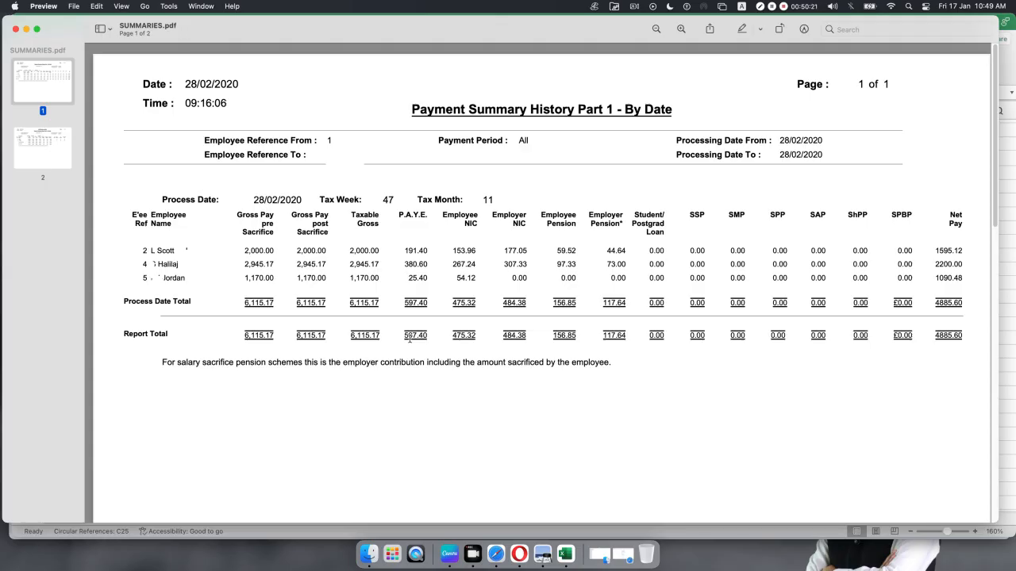
- Switch to Excel and review the salary, Employer NIC and Employer Pension expense debits in C6:C8
left_click(565, 547)
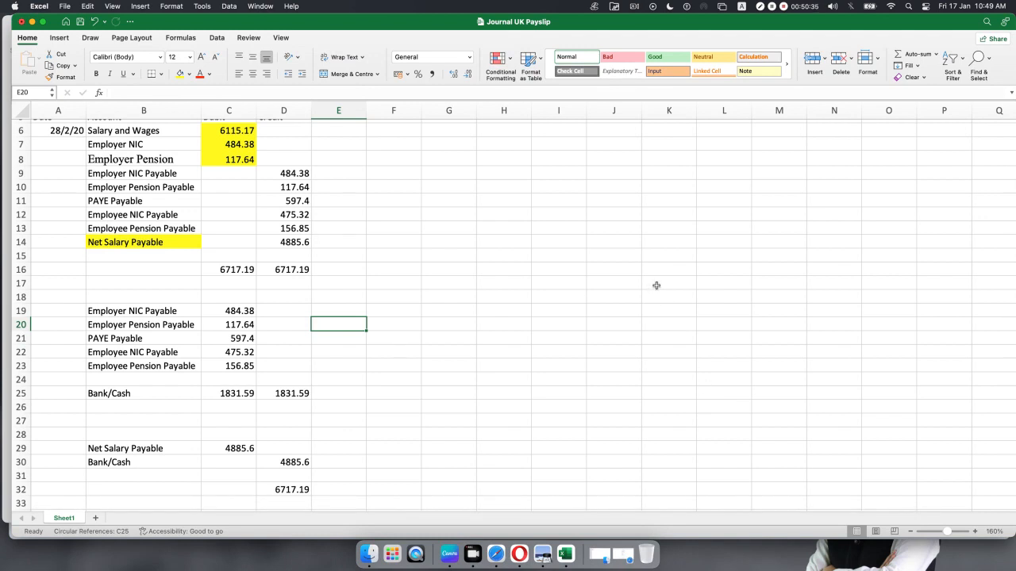
scroll(167, 214, "up", 3)
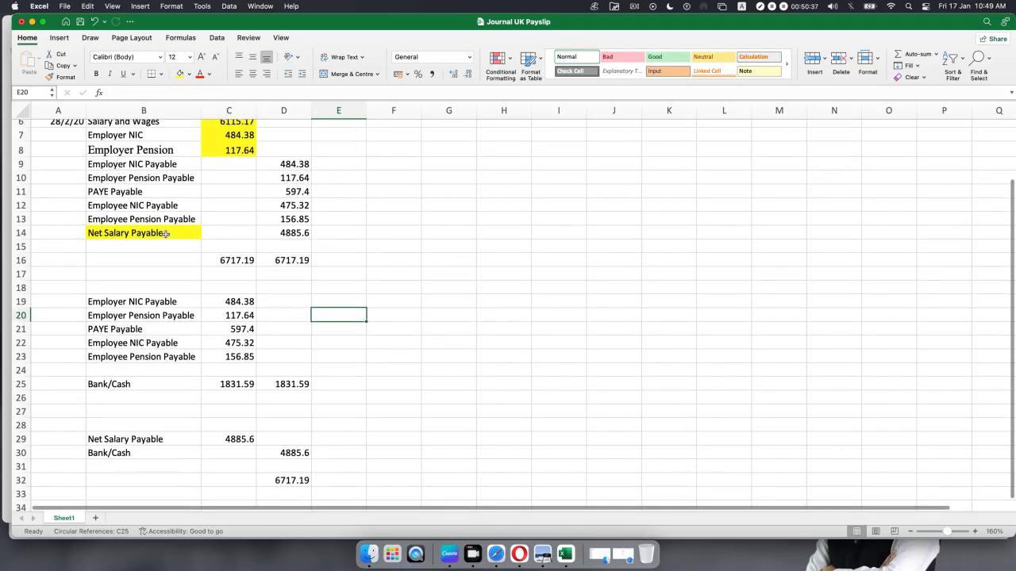
left_click(210, 165)
left_click(129, 176)
left_click(211, 178)
left_click(159, 197)
left_click(210, 196)
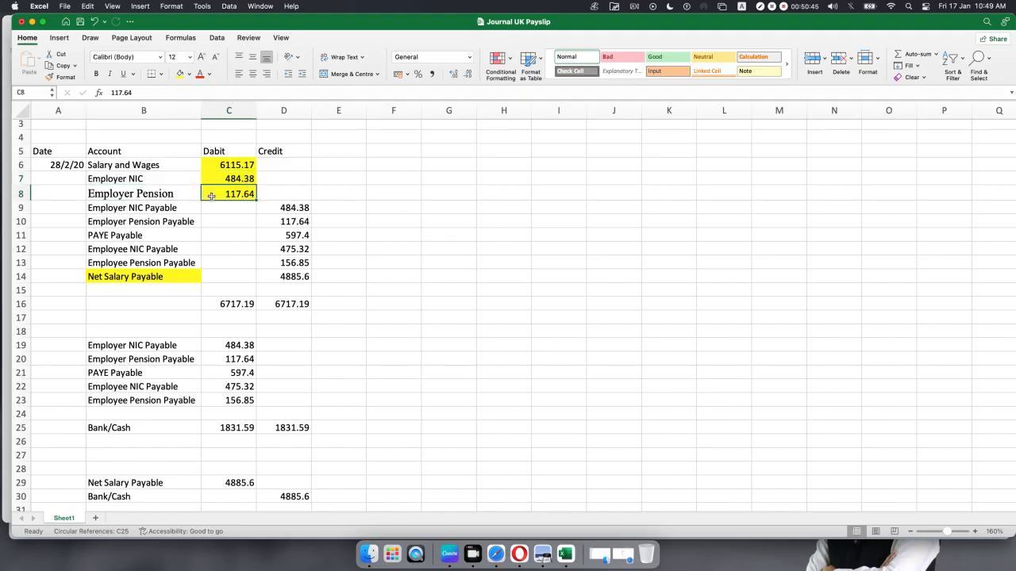
left_click_drag(227, 167, 229, 191)
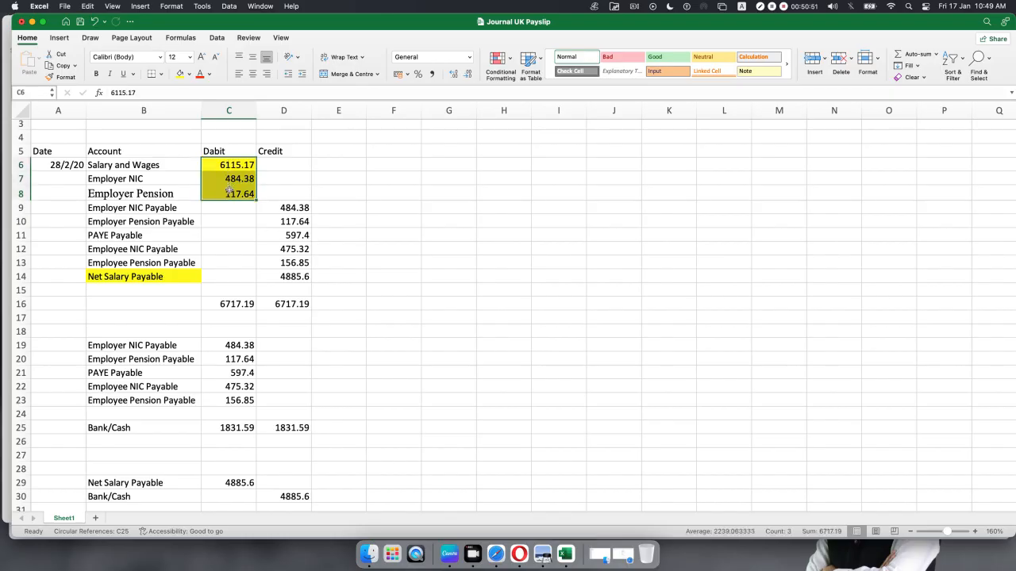
- Compare the Employer NIC and Employer Pension debits in rows 7 and 8 with their payable credits in D9:D10
left_click(107, 176)
left_click(224, 182)
left_click(135, 208)
left_click(276, 207)
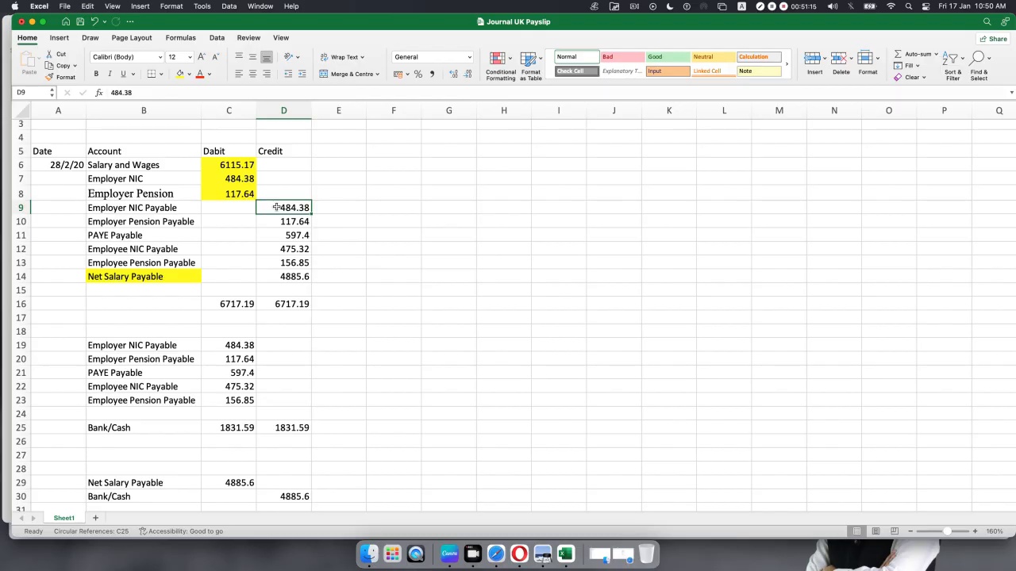
left_click(133, 184)
left_click_drag(133, 183, 135, 221)
left_click(229, 183)
left_click_drag(277, 206, 278, 219)
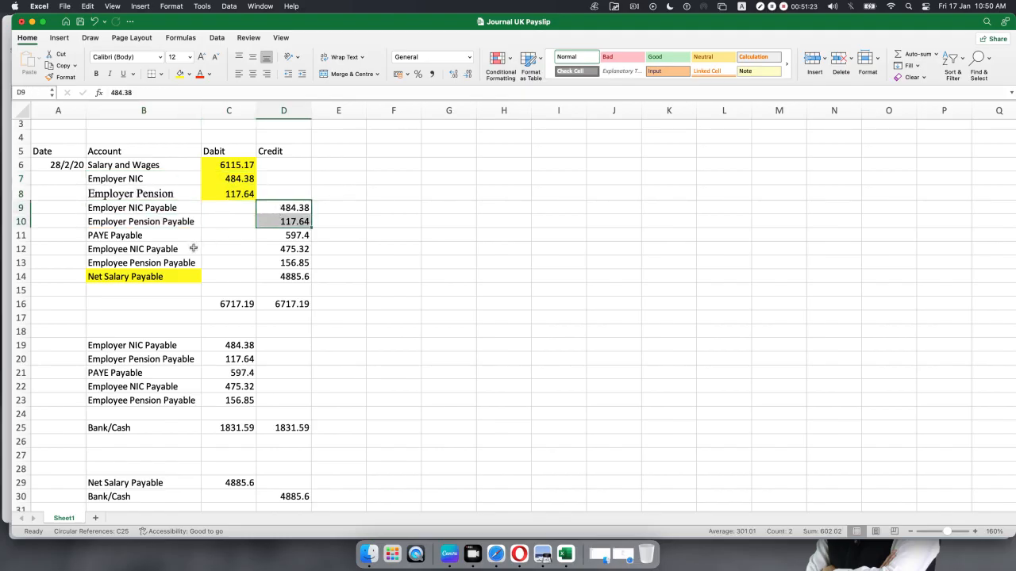
left_click(138, 225)
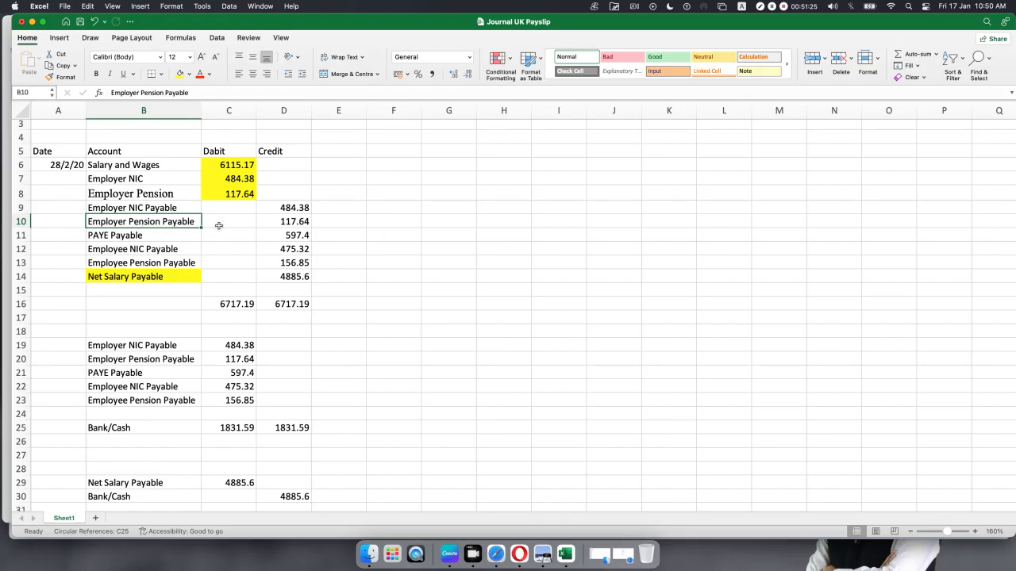
- Review the PAYE, Employee NIC and Employee Pension payable accounts in B11:B13 with their credits in D11:D13
left_click(124, 236)
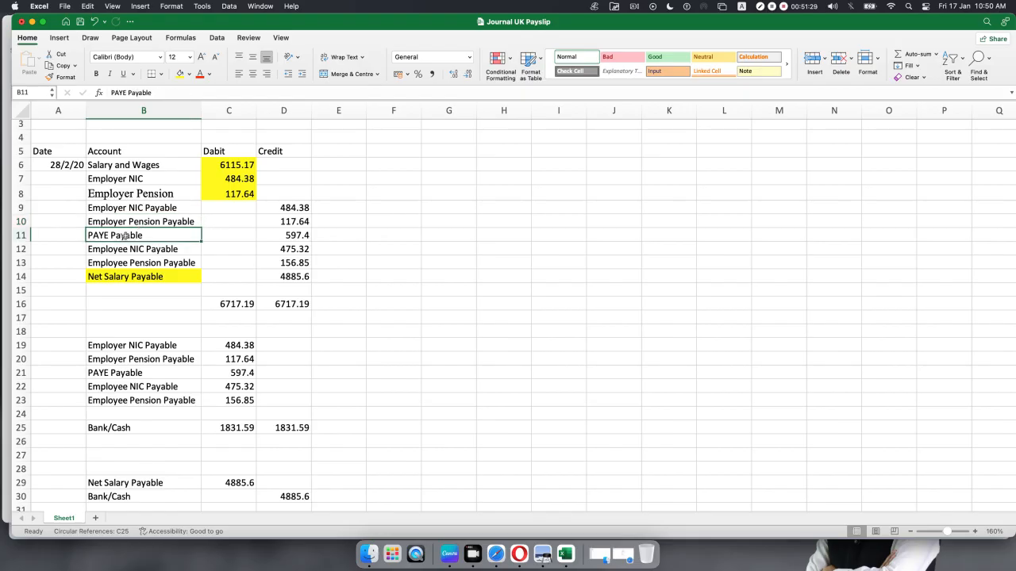
left_click(123, 252)
left_click(139, 262)
left_click_drag(143, 234, 144, 258)
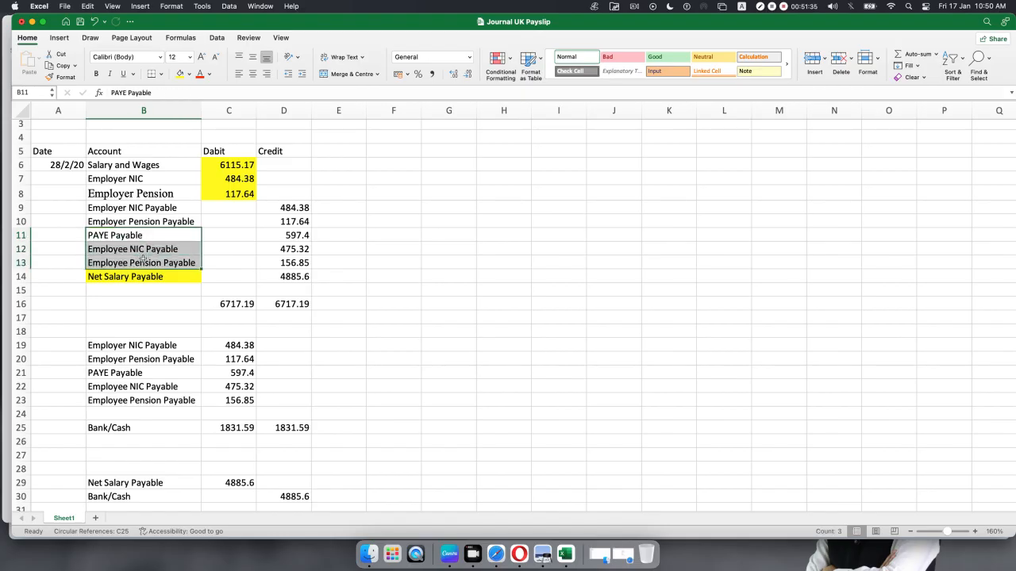
left_click_drag(285, 238, 285, 258)
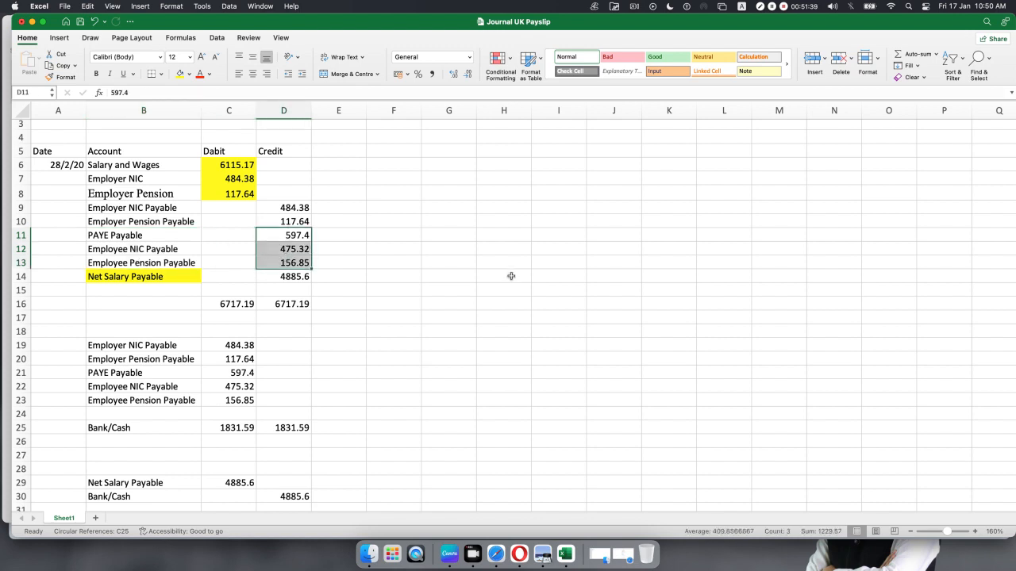
- Compare the Net Pay report total in the Preview payment summary with the Net Salary Payable credit in D14 of the Excel journal
left_click(416, 269)
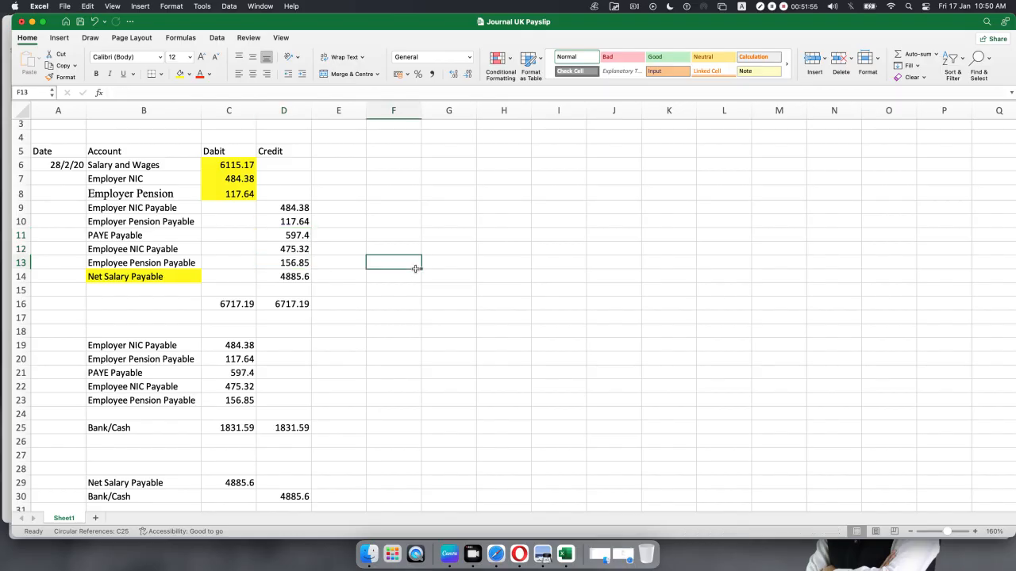
left_click(550, 560)
left_click_drag(933, 335, 963, 335)
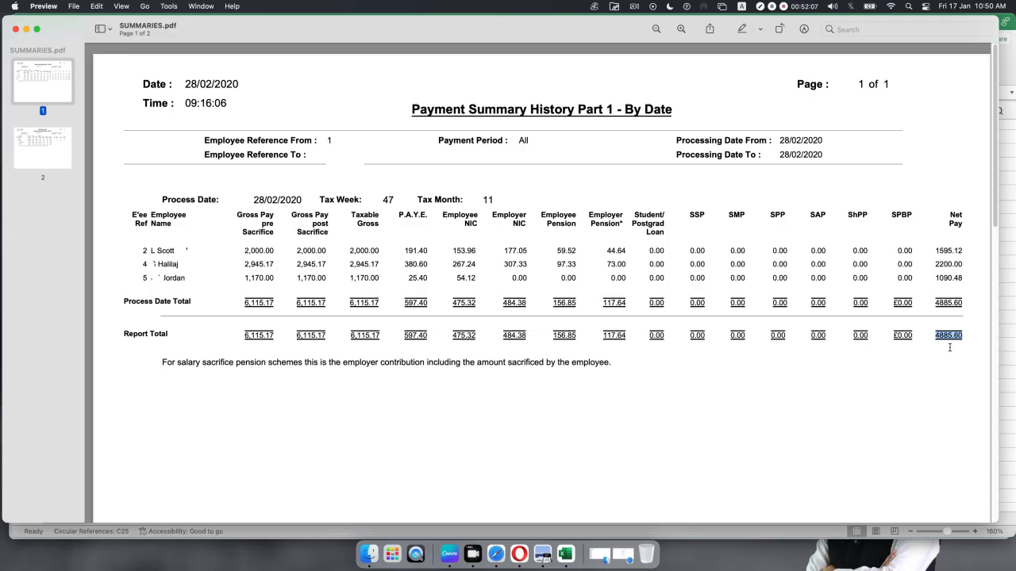
left_click(566, 554)
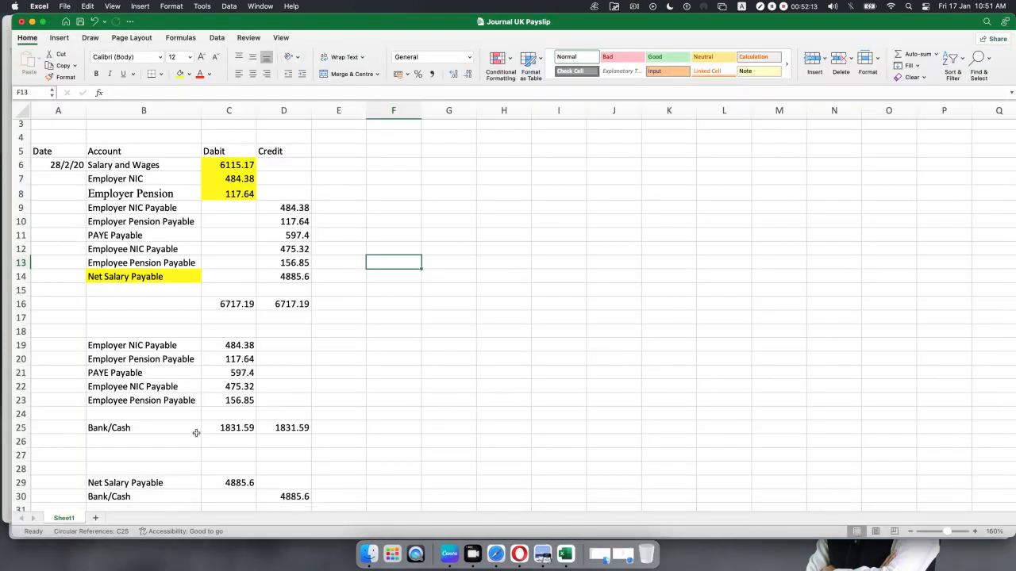
left_click(280, 280)
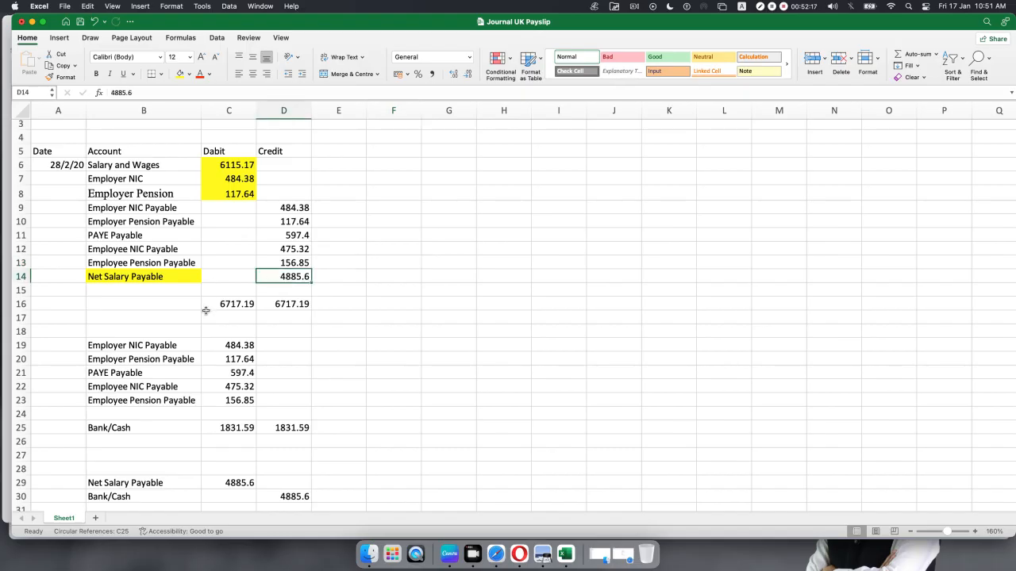
- Compare the sum of the expense debits in C6:C8 with the sum of the payable credits in D9:D14
left_click_drag(222, 164, 227, 193)
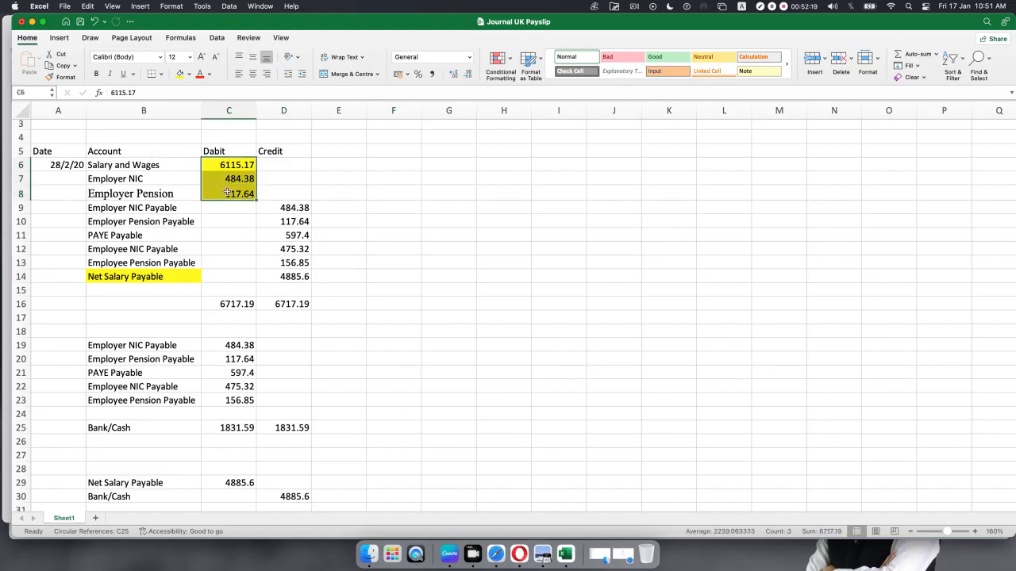
left_click_drag(306, 208, 295, 274)
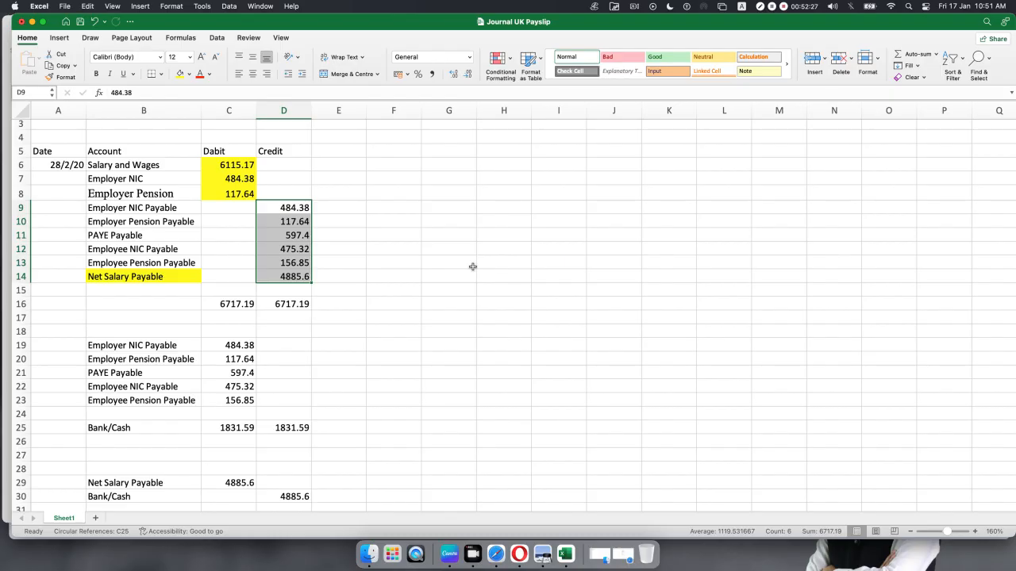
left_click_drag(226, 164, 227, 196)
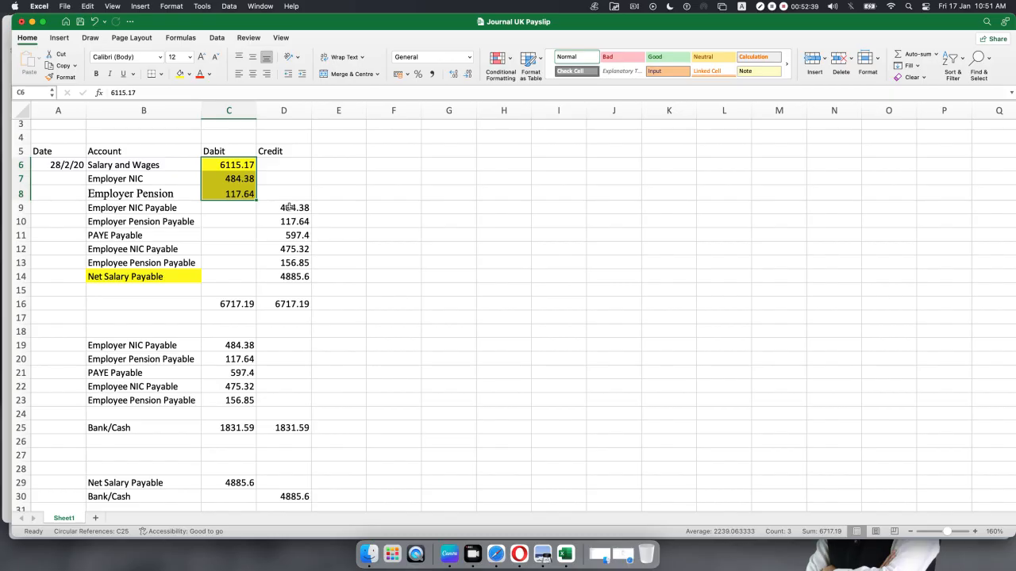
- Review the payables settlement entry in rows 19 to 25 and the net salary payment entry in rows 29 and 30
left_click_drag(110, 344, 111, 358)
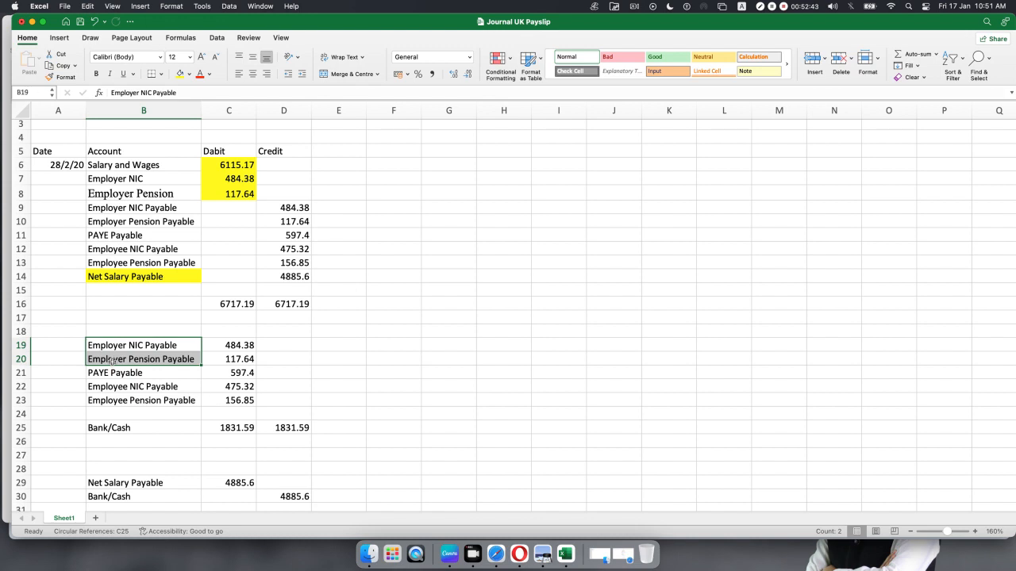
left_click_drag(168, 375, 224, 400)
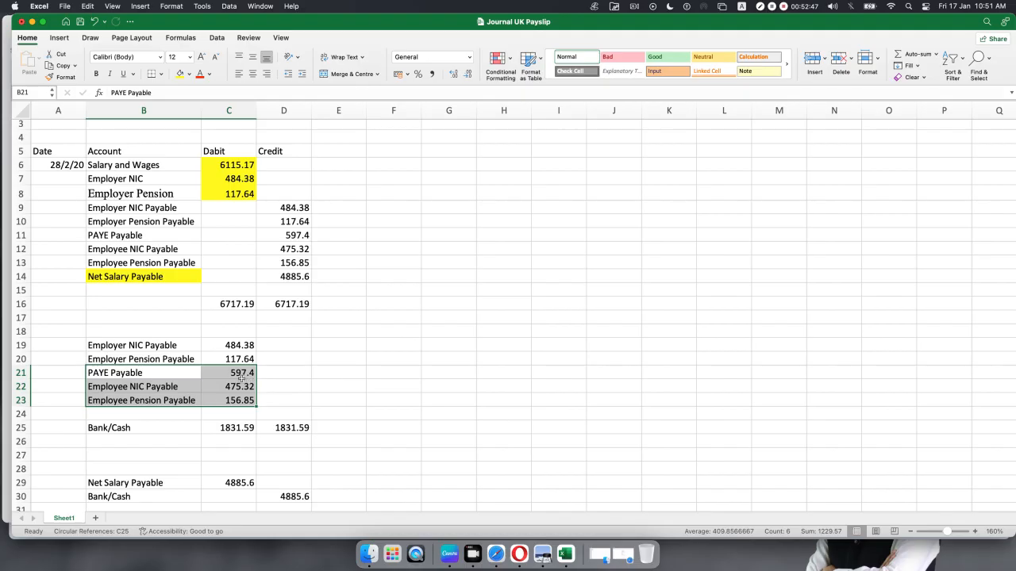
left_click(292, 433)
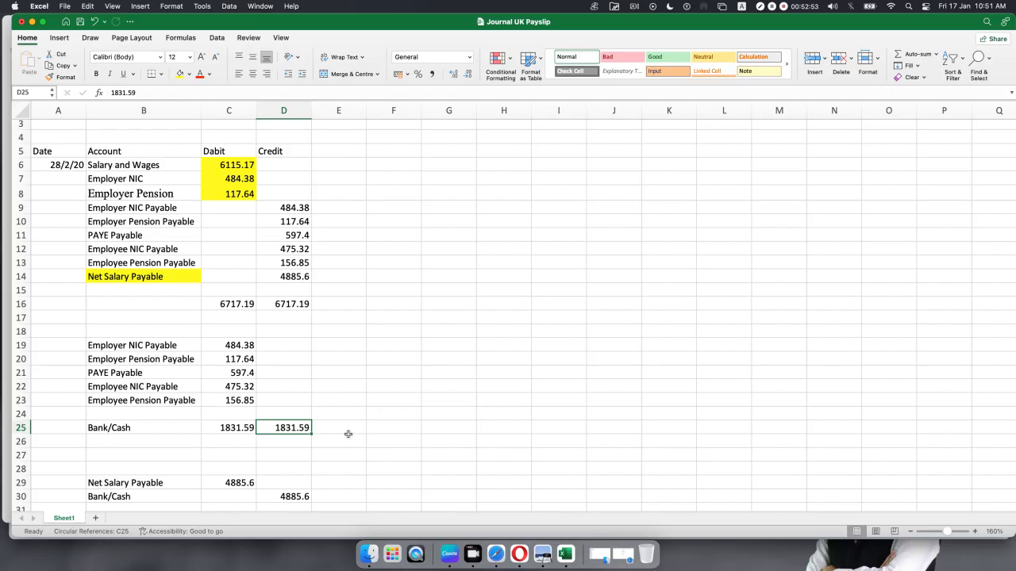
scroll(378, 353, "down", 1)
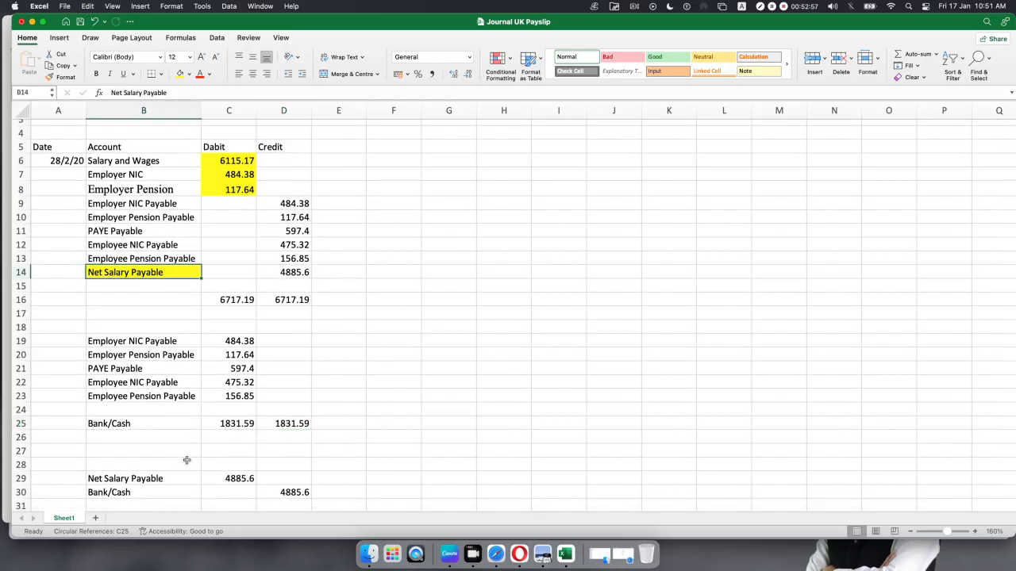
left_click(133, 480)
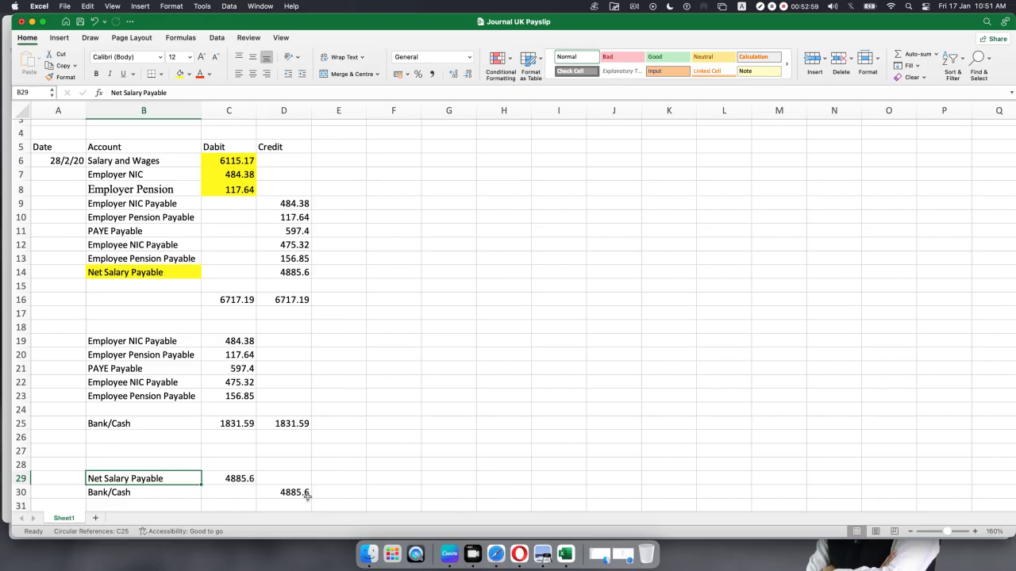
scroll(256, 461, "down", 1)
left_click(194, 405)
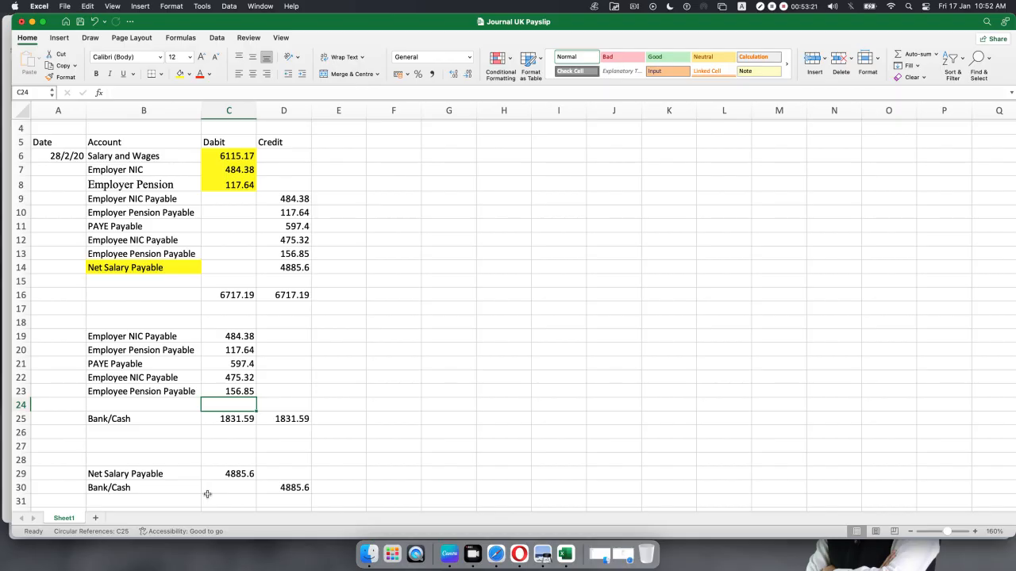
left_click(286, 378)
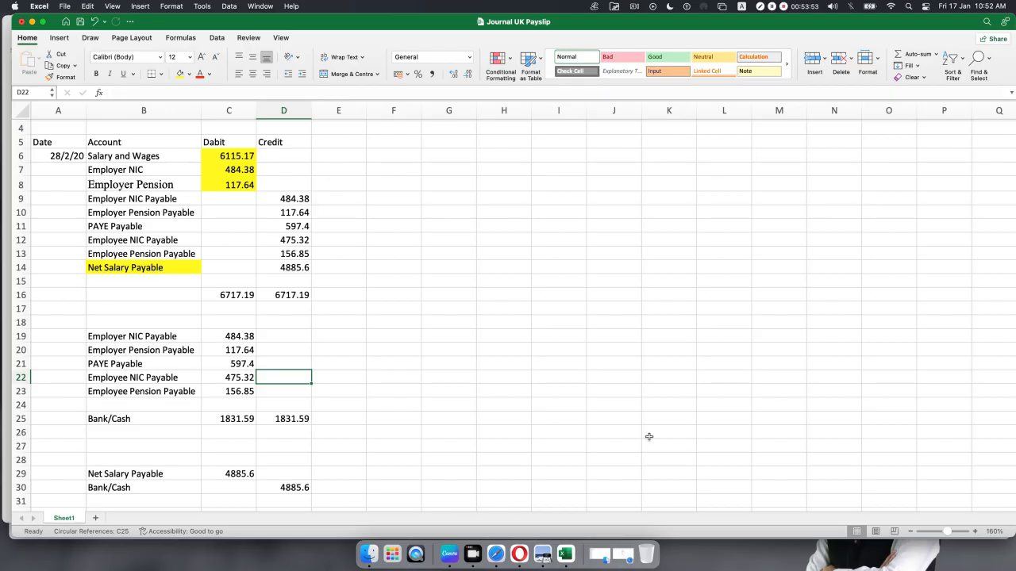
- Switch to Xero in Opera, start a new manual journal from the advanced accounting features and dismiss the recommendation notice
left_click(519, 553)
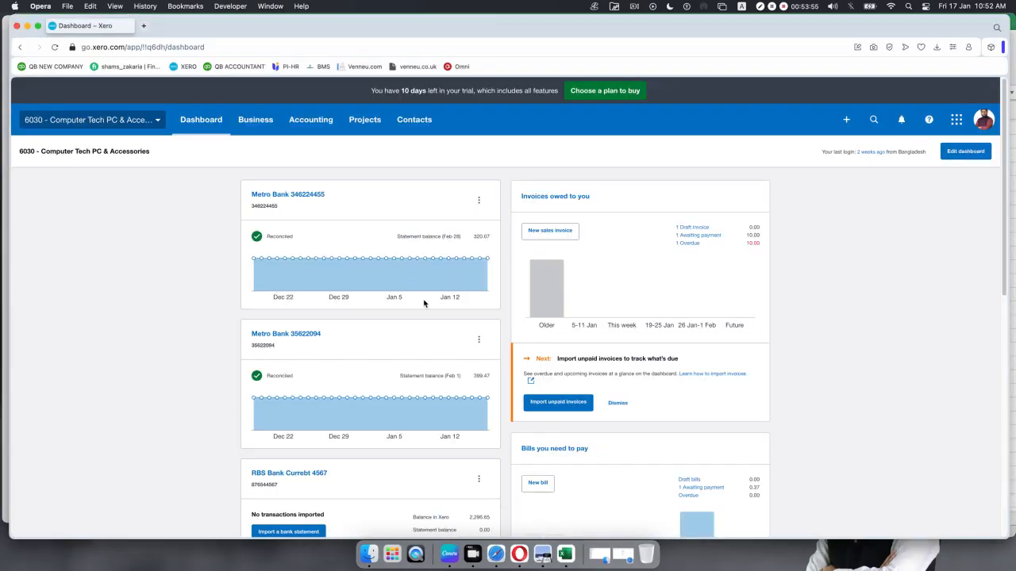
left_click(293, 127)
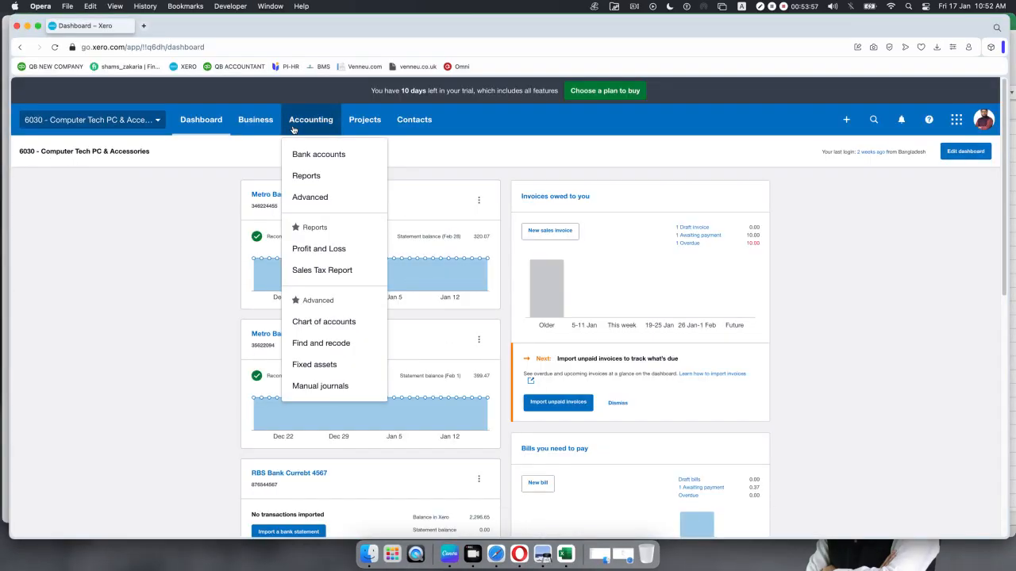
left_click(314, 200)
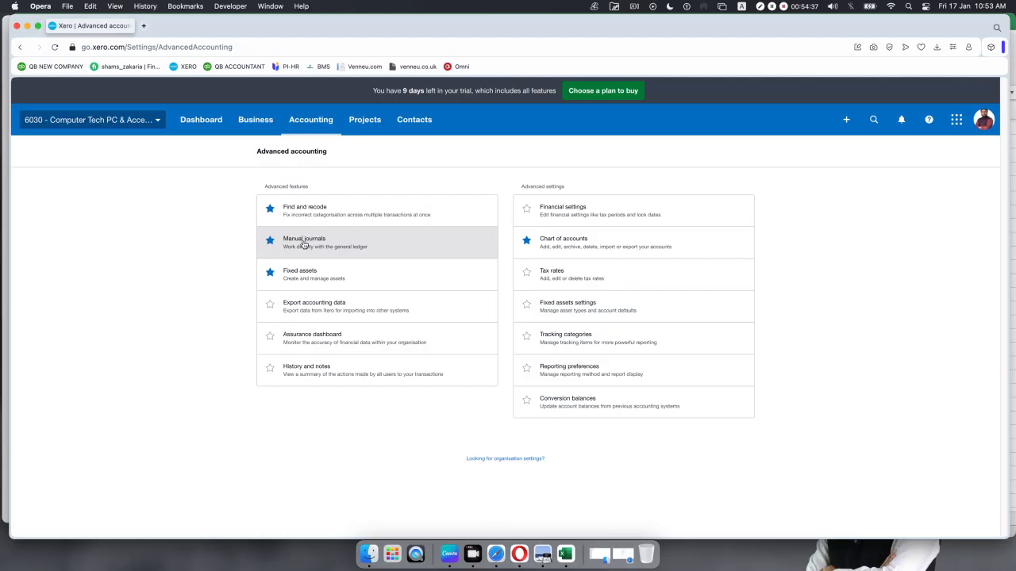
left_click(300, 246)
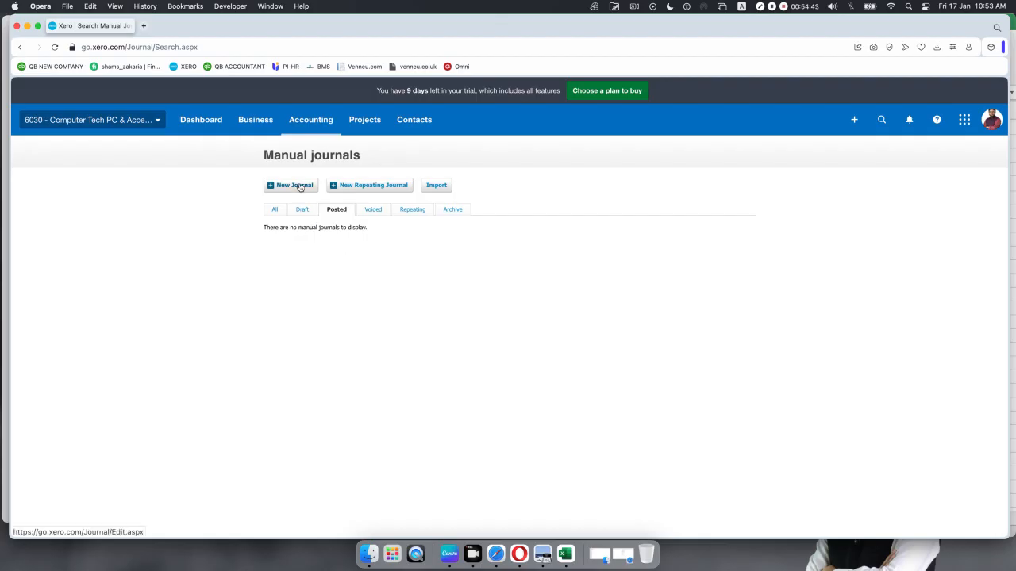
right_click(412, 198)
left_click(226, 306)
left_click(294, 186)
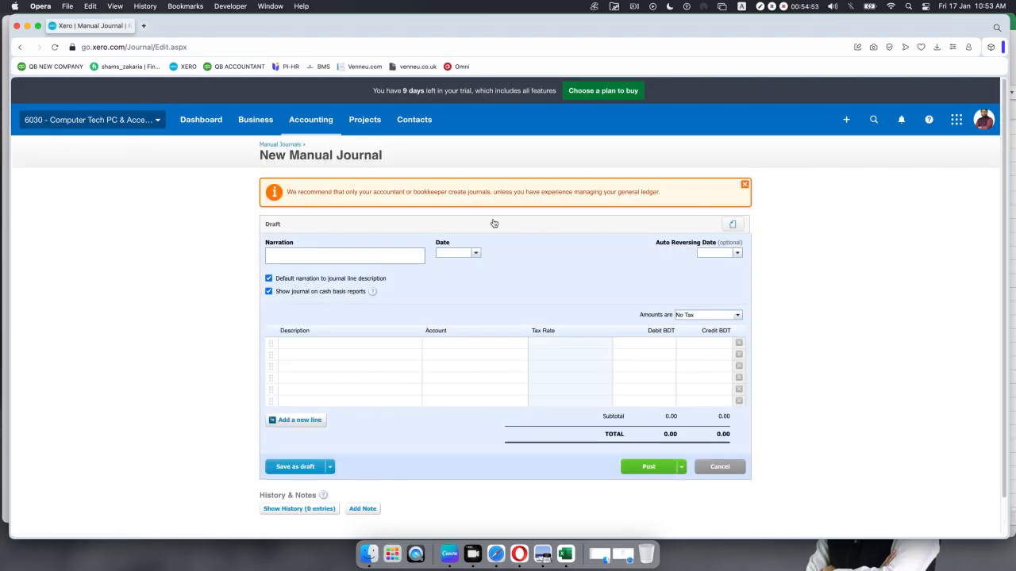
left_click(744, 184)
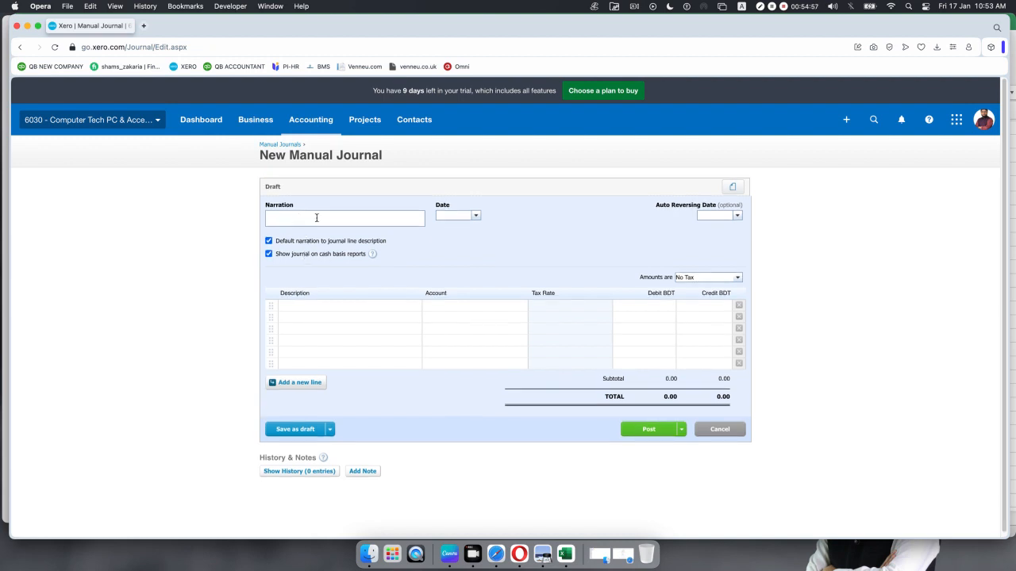
- Set the manual journal's date to 28 Feb 2020
left_click(475, 219)
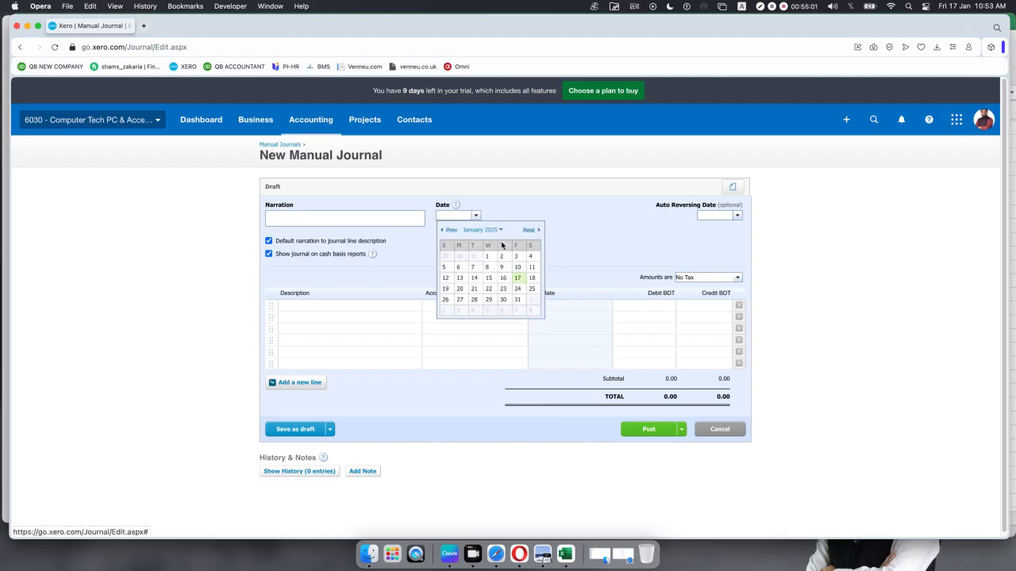
left_click(495, 229)
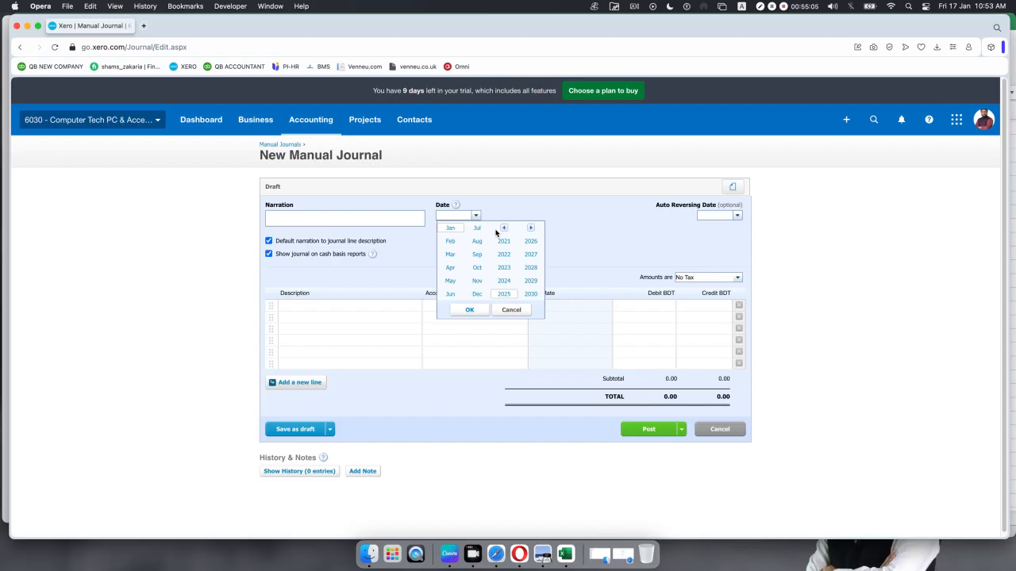
left_click(505, 230)
left_click(505, 230)
left_click(532, 230)
left_click(530, 293)
left_click(450, 241)
left_click(467, 310)
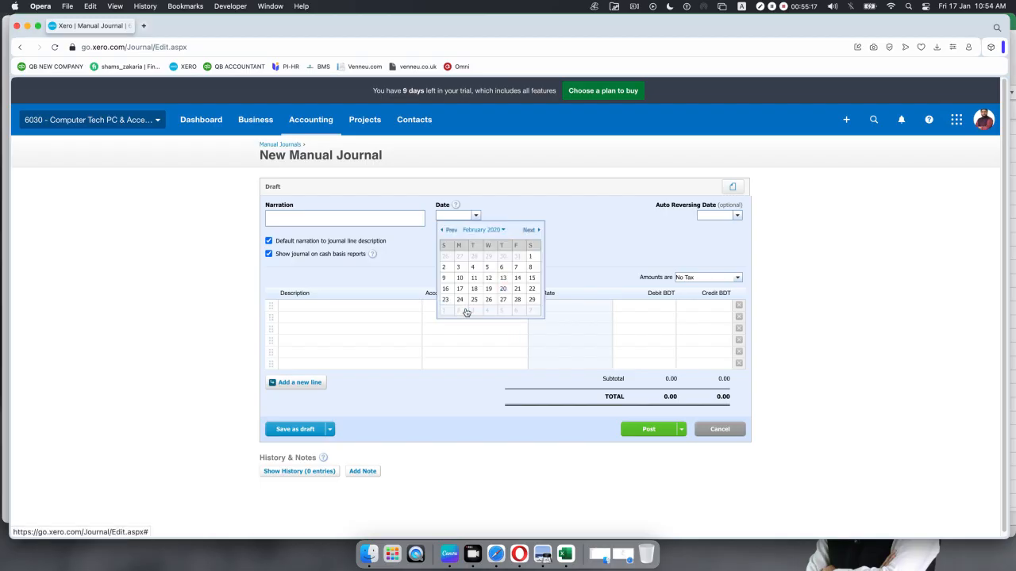
left_click(518, 301)
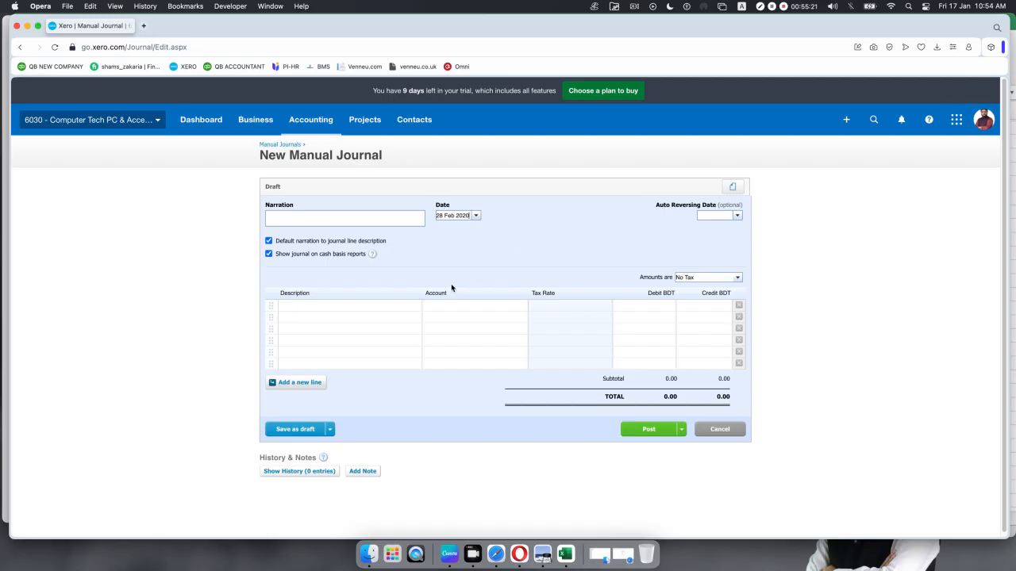
- Enter "Salary Payment for Week 47" as the manual journal's narration
left_click(292, 222)
type("Salary Payment")
type("for Week 47")
- Switch to Excel to review the payroll journal lines in B6:D14, and return to the Xero manual journal in Opera
left_click(565, 554)
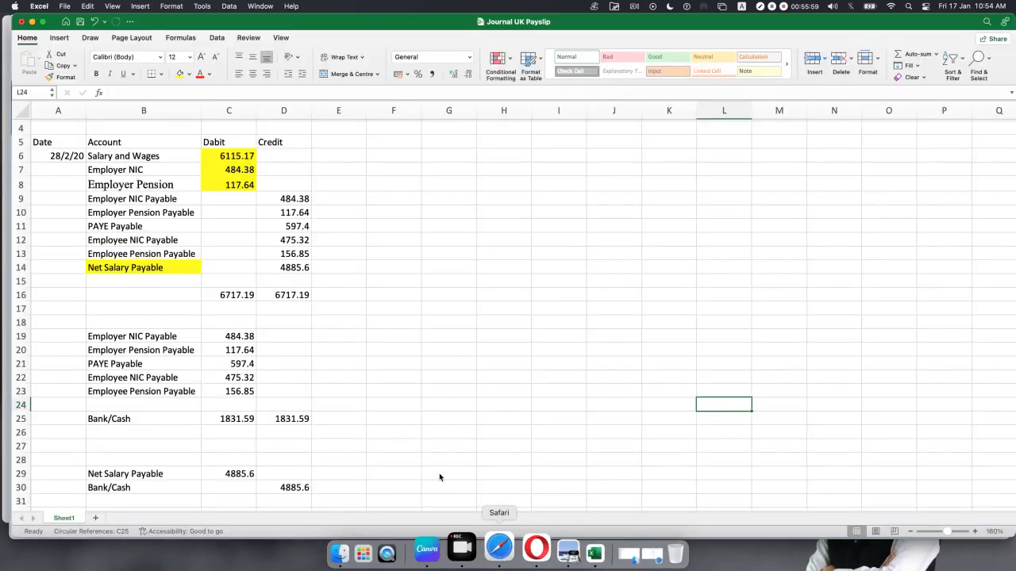
left_click_drag(138, 162, 301, 270)
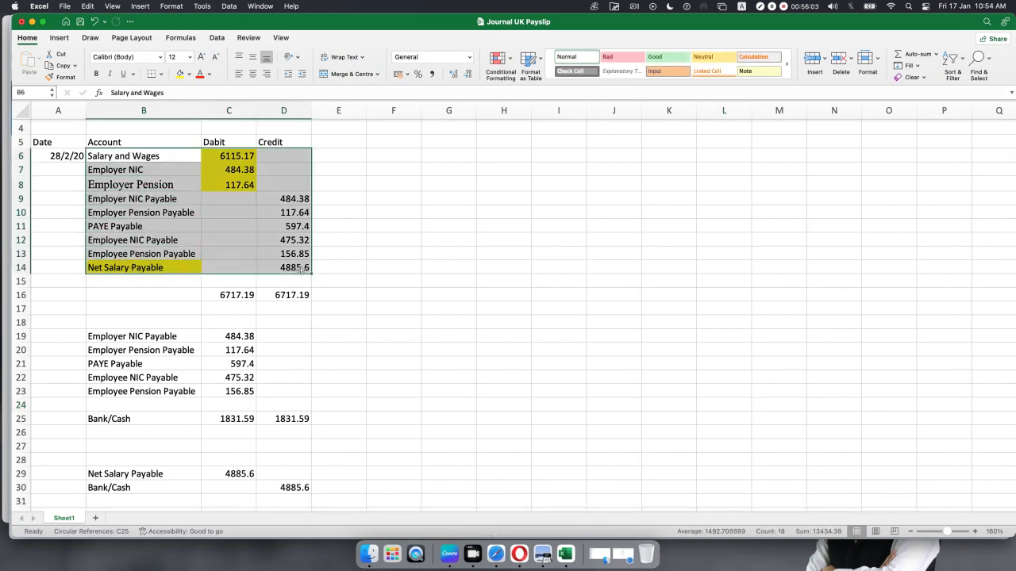
left_click(468, 365)
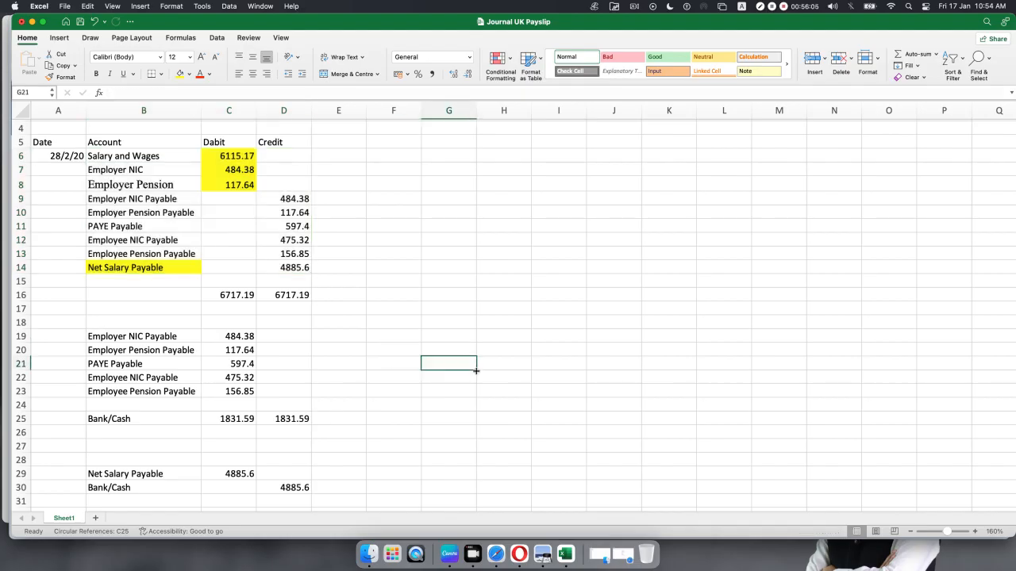
left_click(497, 549)
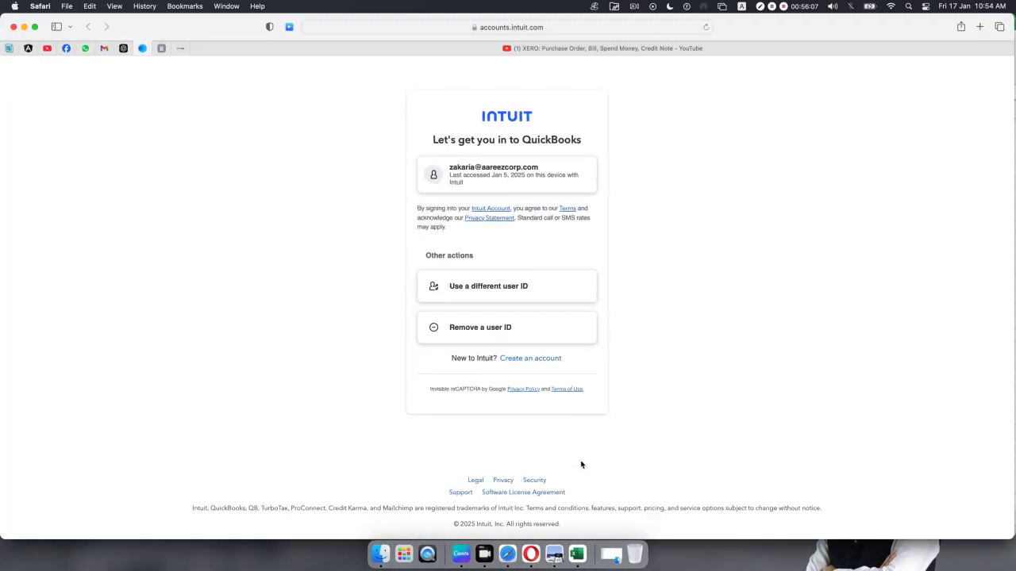
left_click(530, 554)
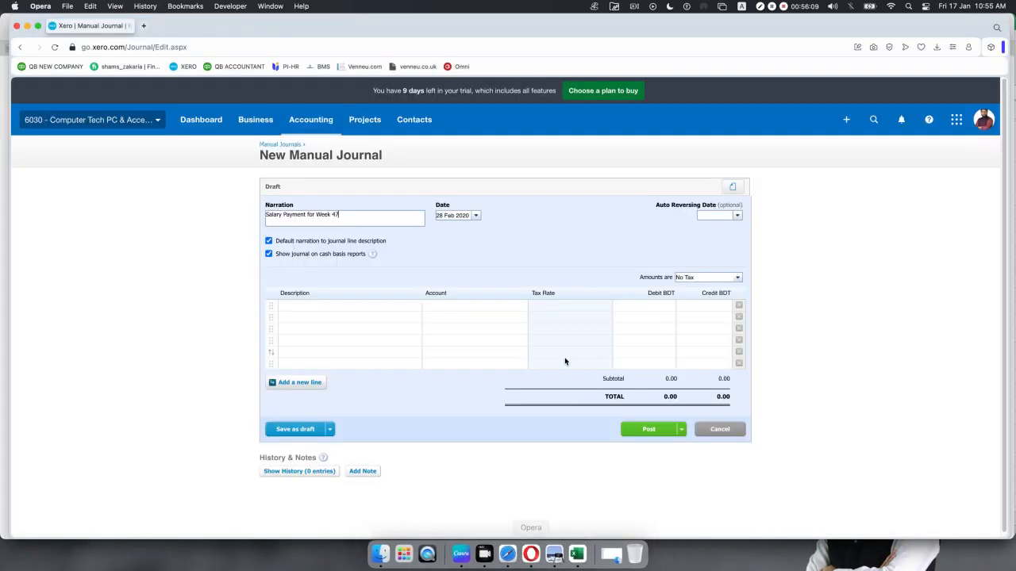
- Activate the first journal line's account field, switch to Excel and copy the account name "Salary and Wages" from B6
left_click(470, 303)
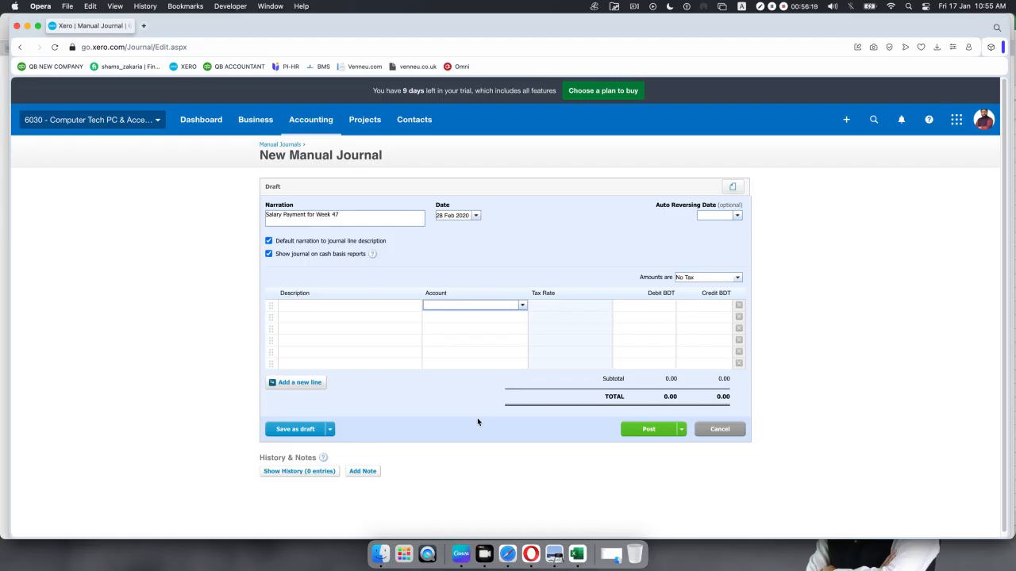
scroll(477, 419, "up", 5)
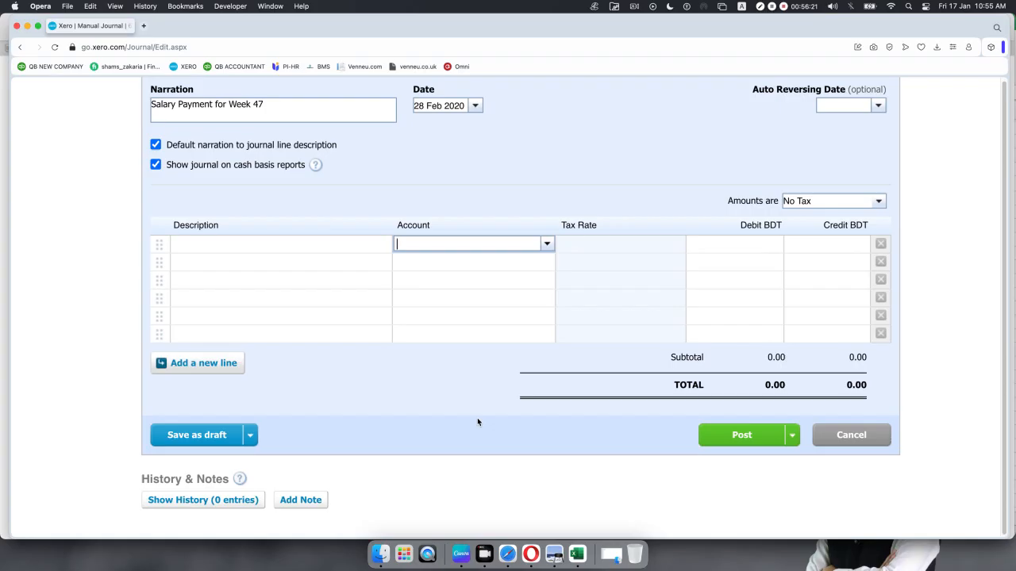
scroll(478, 419, "up", 1)
scroll(477, 421, "up", 2)
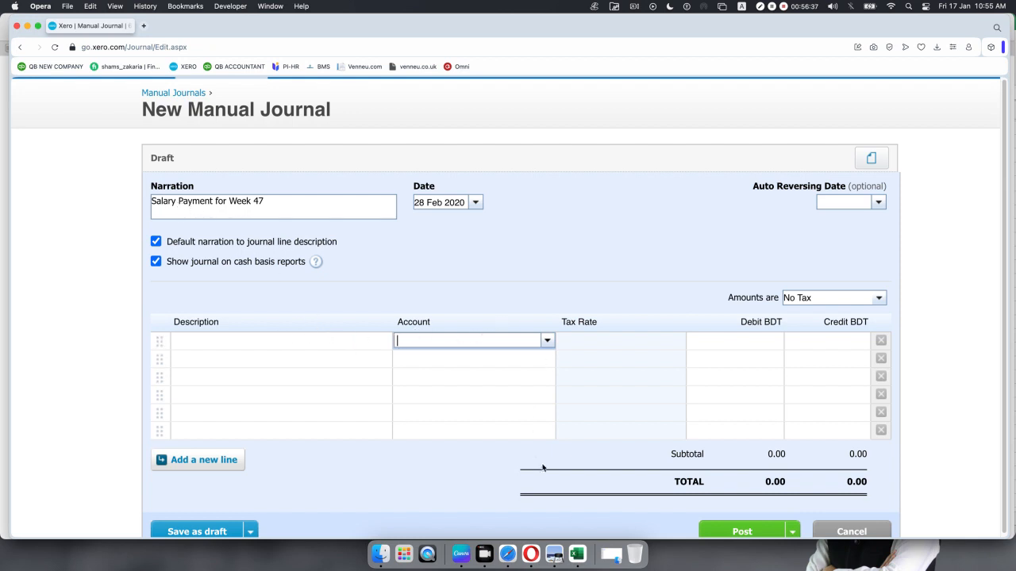
left_click(571, 545)
left_click(135, 158)
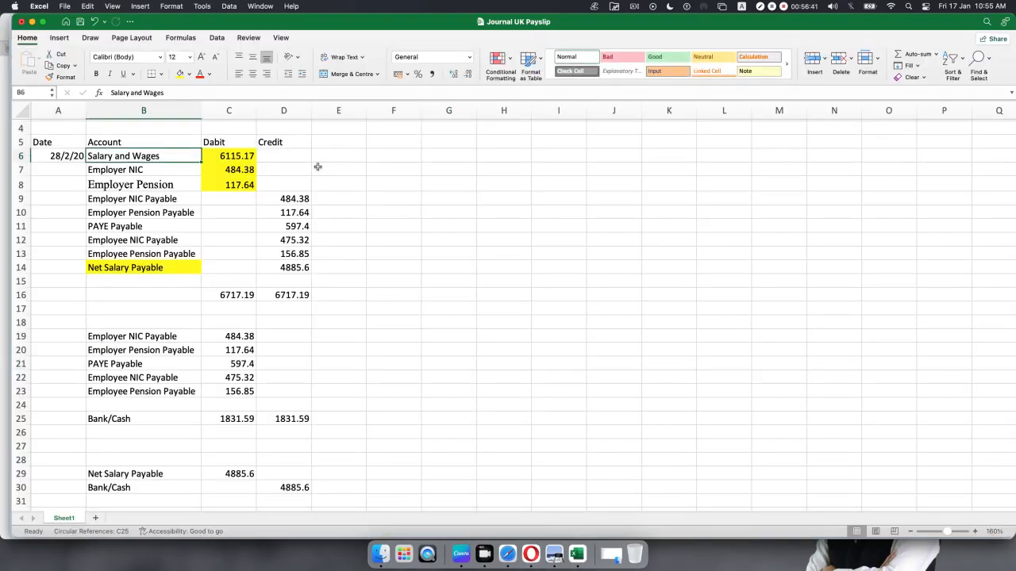
left_click_drag(189, 93, 111, 92)
key("super+c")
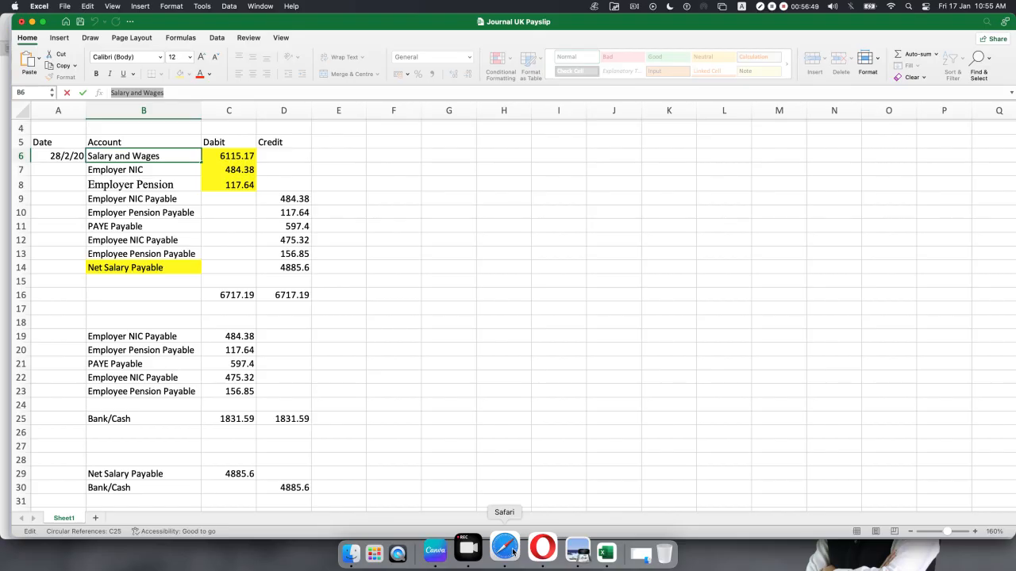
- Return to Xero in Opera, start adding a new account from the first journal line and set its account type to Expense
left_click(527, 553)
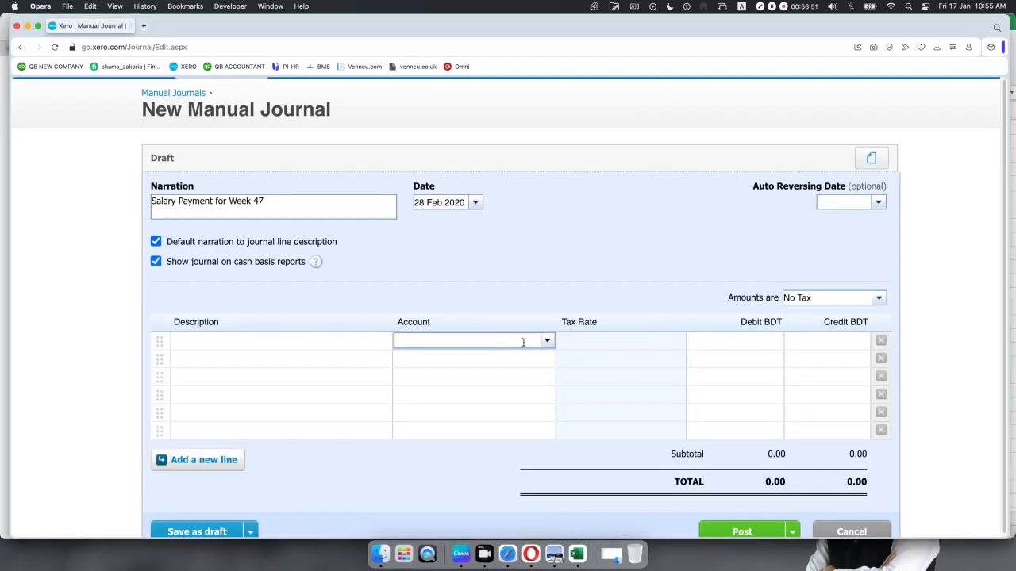
key("super+v")
left_click(546, 341)
key("super+c")
left_click(444, 357)
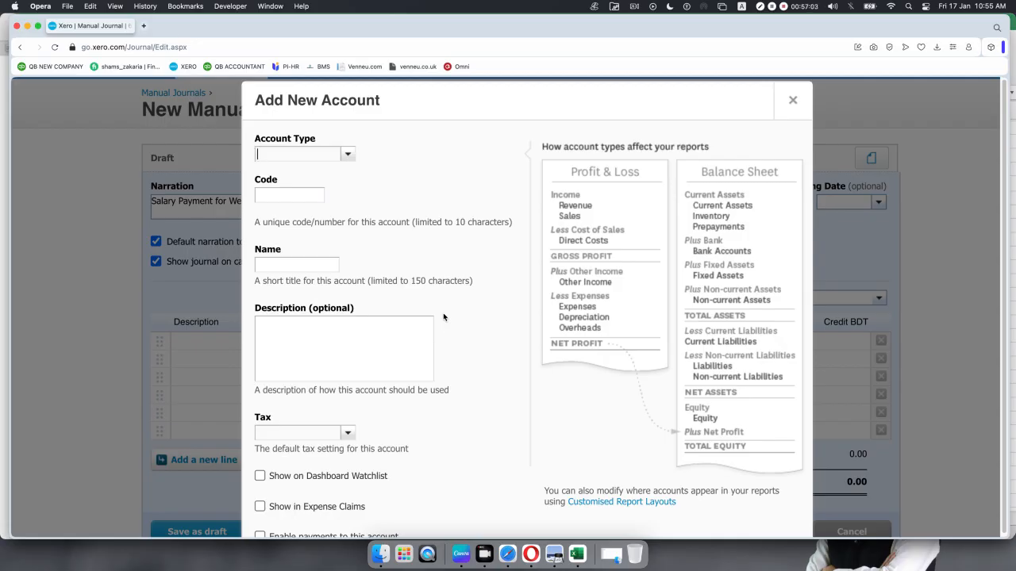
left_click(345, 155)
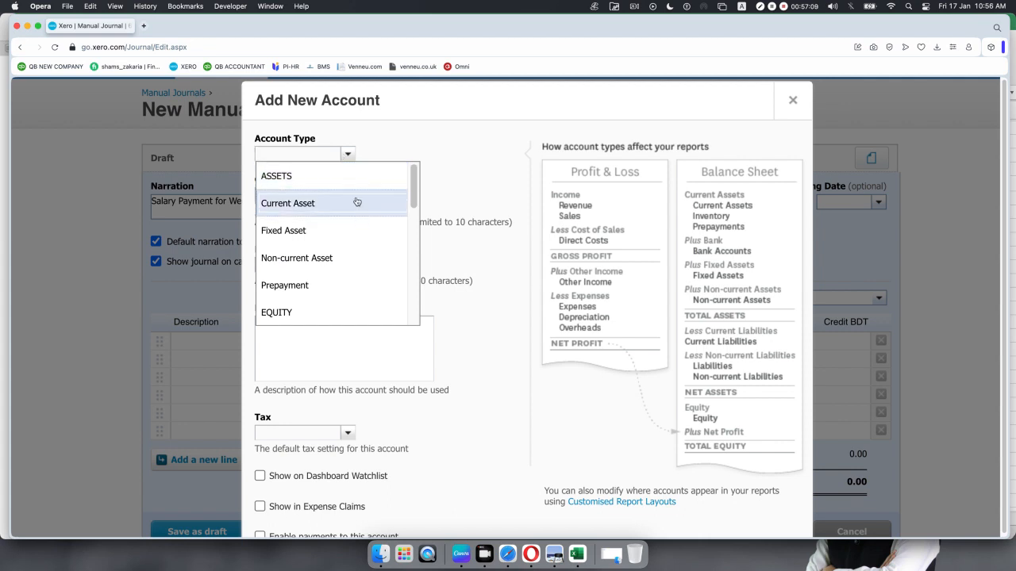
type("ex")
left_click(344, 183)
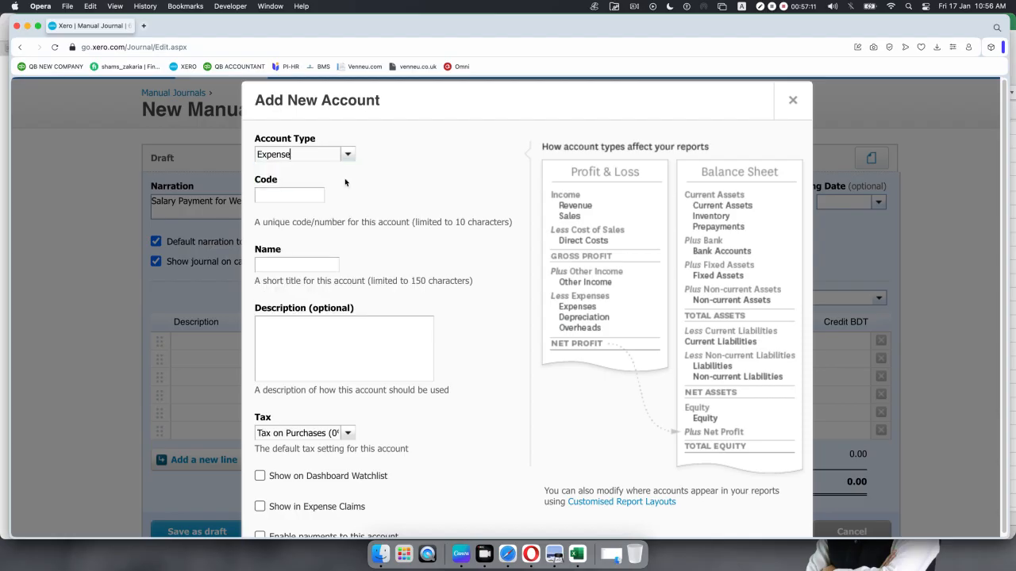
- Duplicate the Xero page and open the chart of accounts filtered to expenses to check which account codes are in use
left_click(297, 200)
right_click(92, 29)
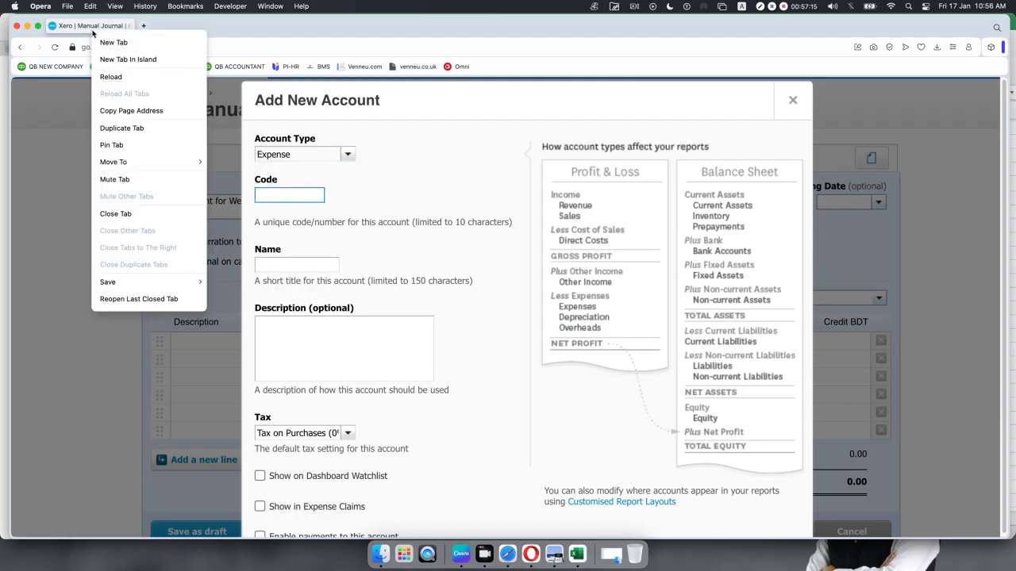
left_click(121, 128)
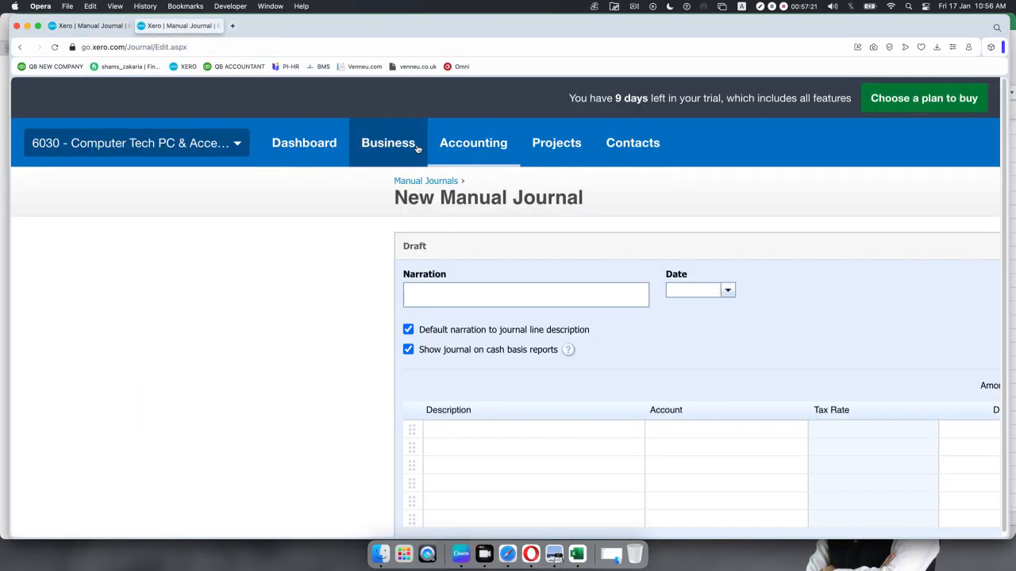
left_click(474, 147)
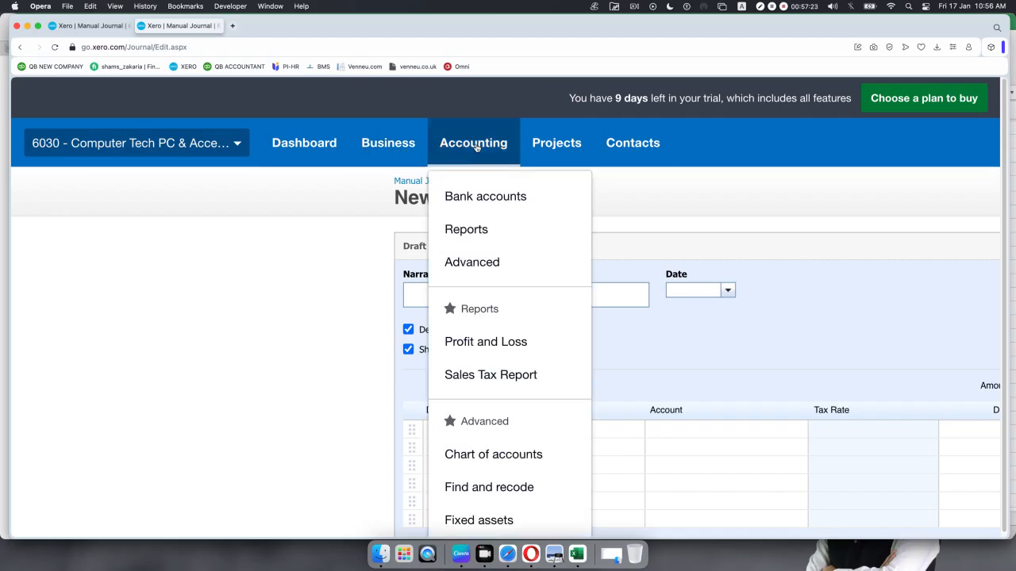
left_click(471, 263)
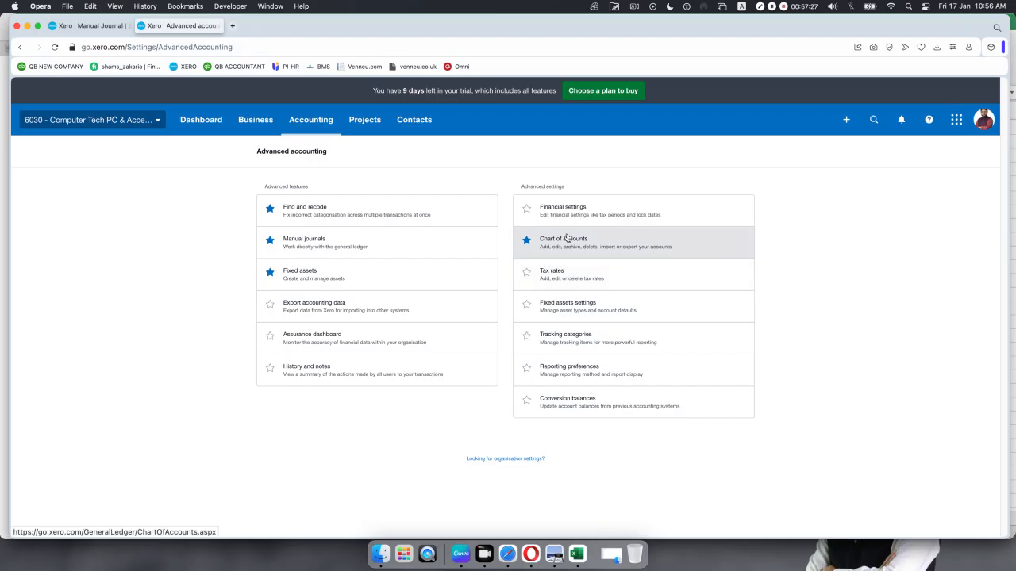
left_click(566, 244)
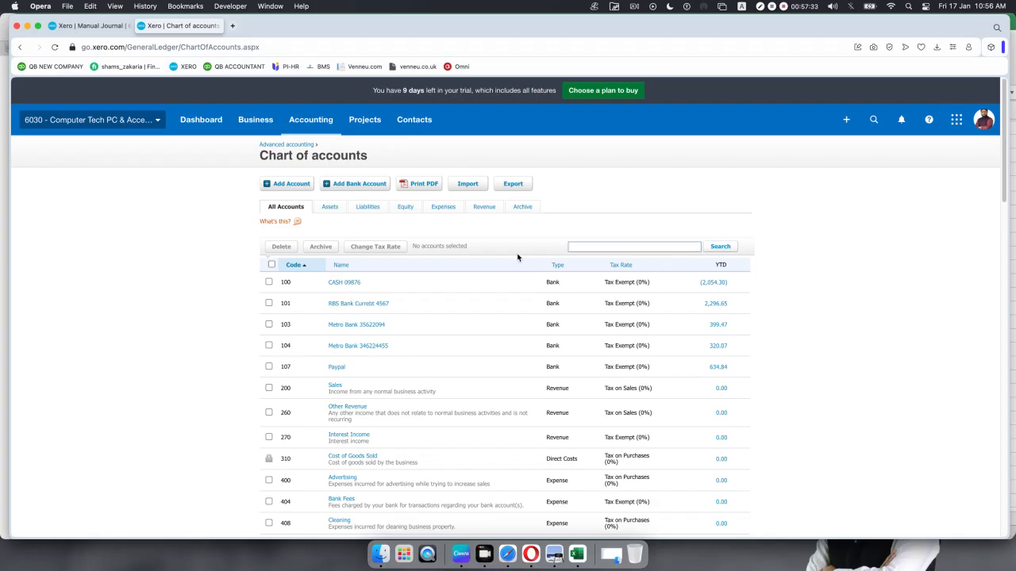
left_click(440, 206)
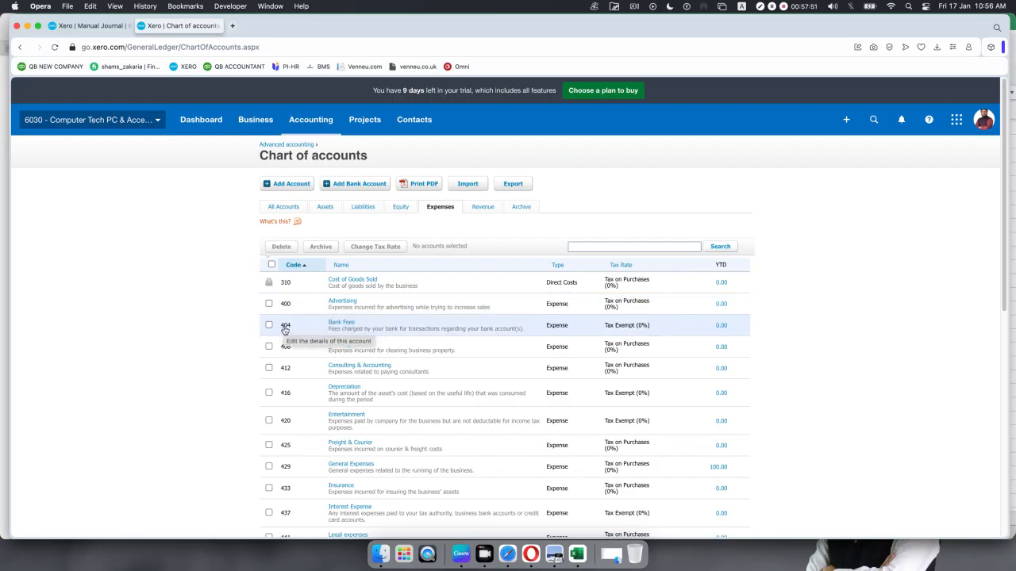
- Back in the manual journal, give the new expense account code 401 and the name "Salary and Wages", and save it
left_click(87, 25)
type("401")
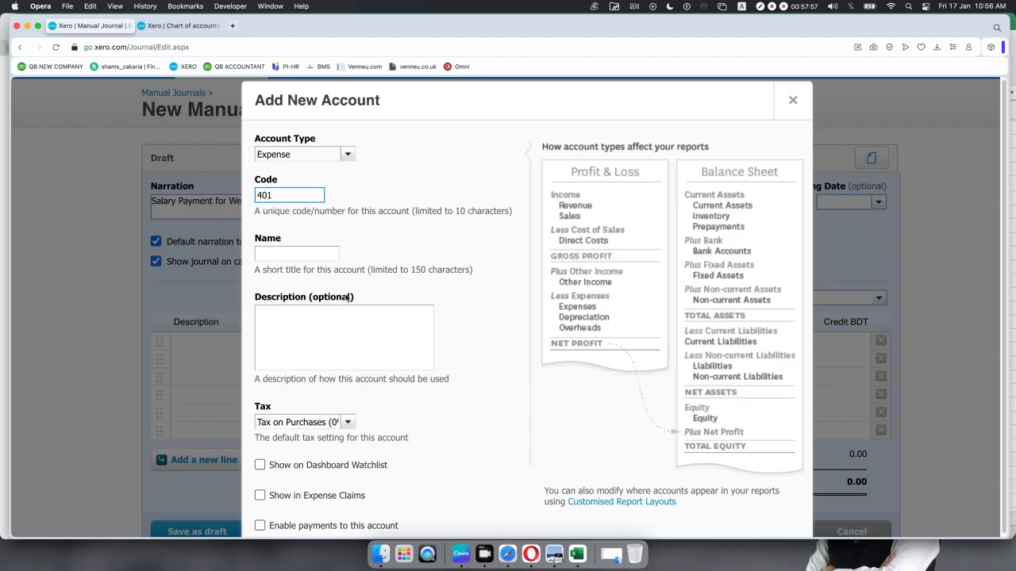
left_click(277, 252)
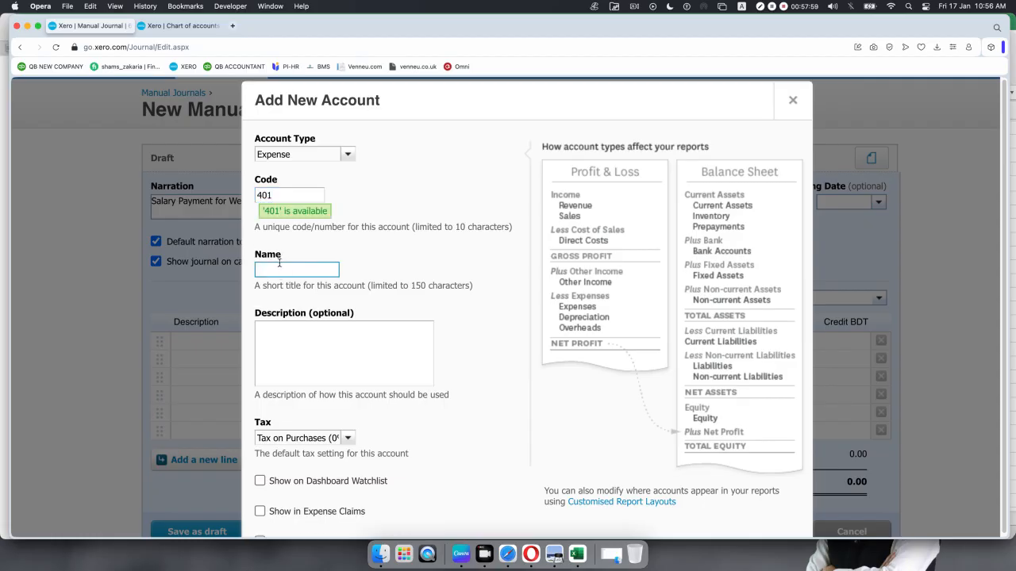
key("super+v")
left_click(319, 321)
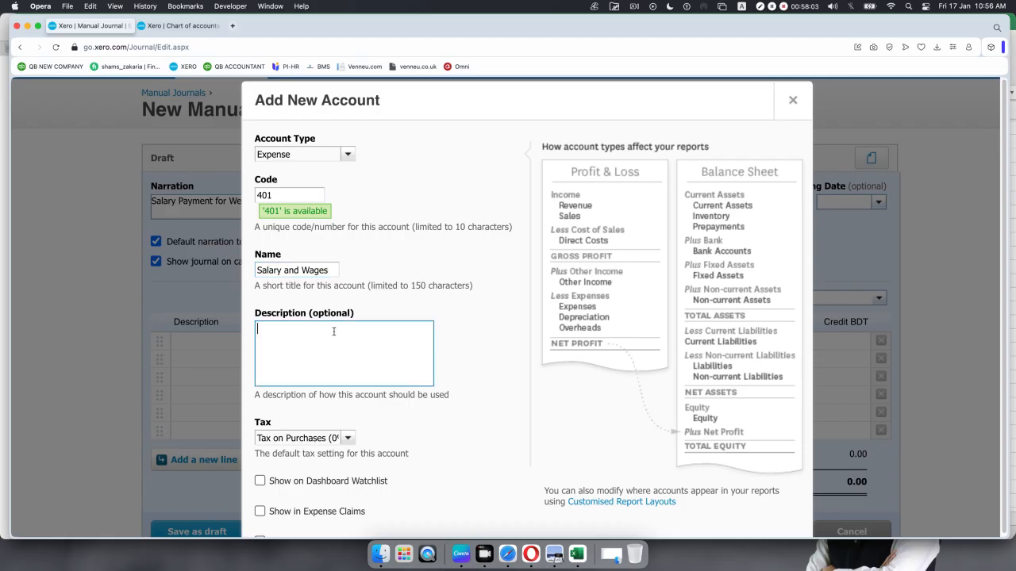
scroll(411, 354, "down", 3)
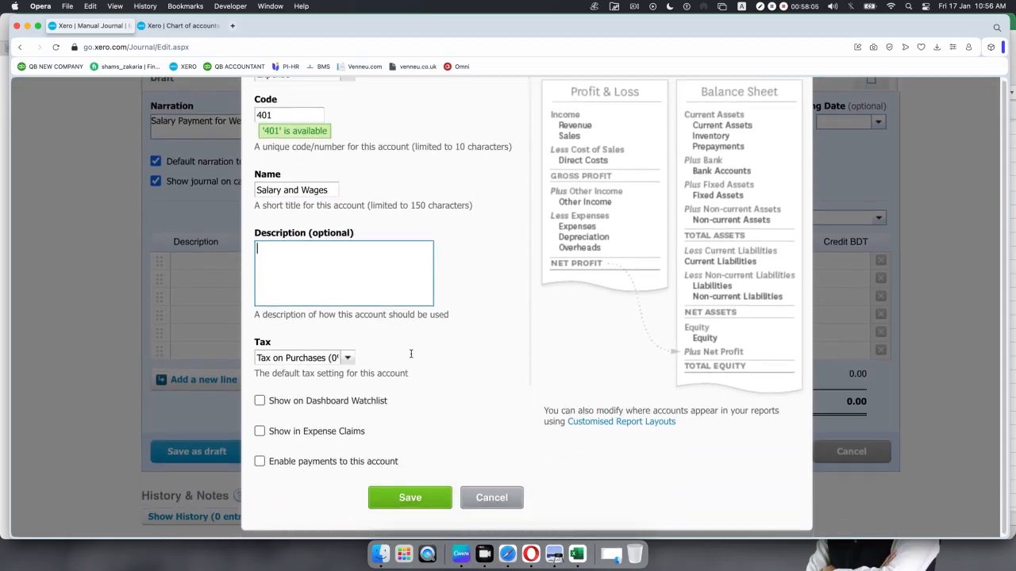
scroll(420, 356, "down", 3)
left_click(386, 425)
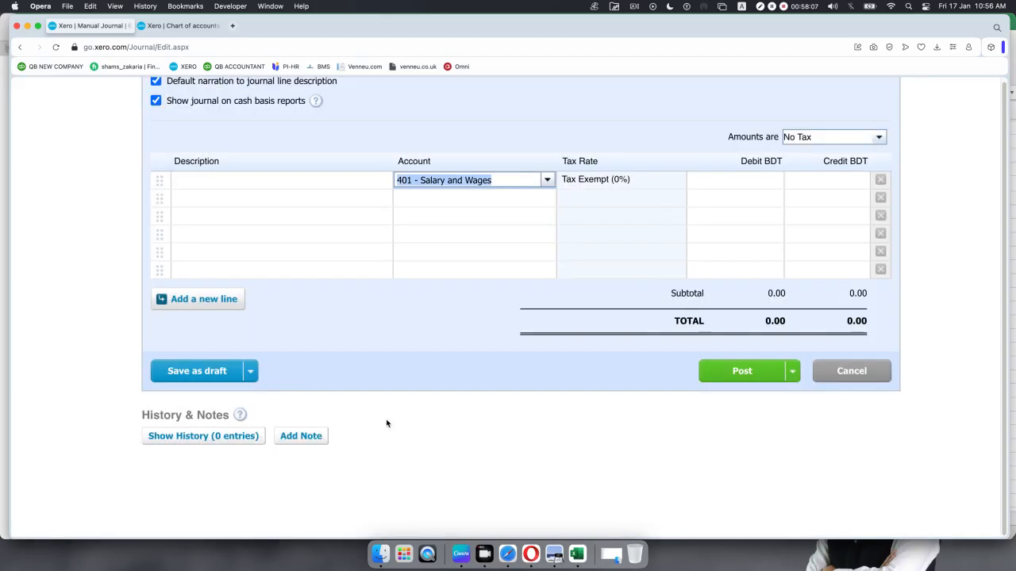
- Activate the Salary and Wages line's debit field, switch to Excel and copy the debit amount 6115.17 from C6
left_click(501, 214)
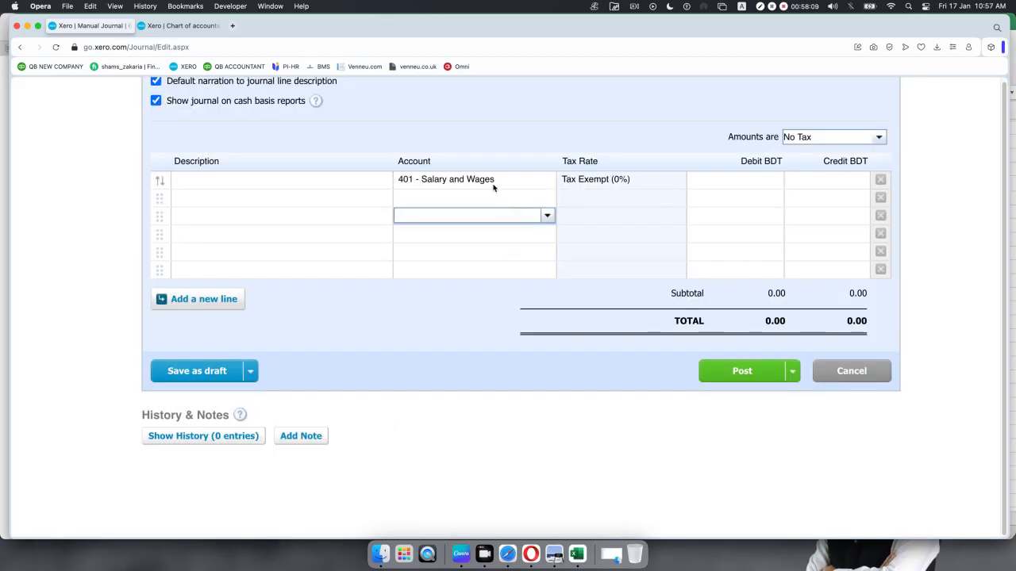
left_click(593, 182)
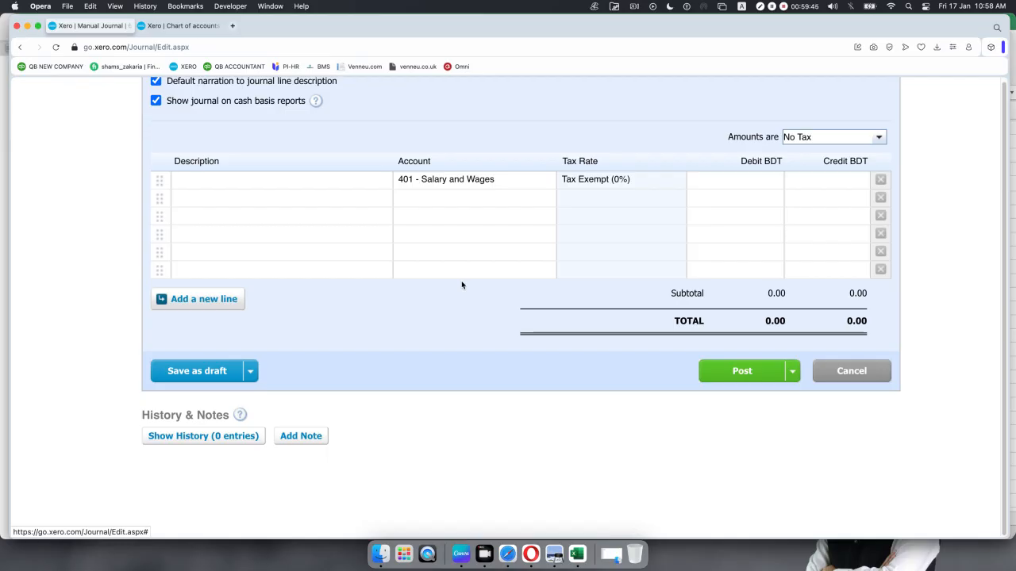
left_click(746, 179)
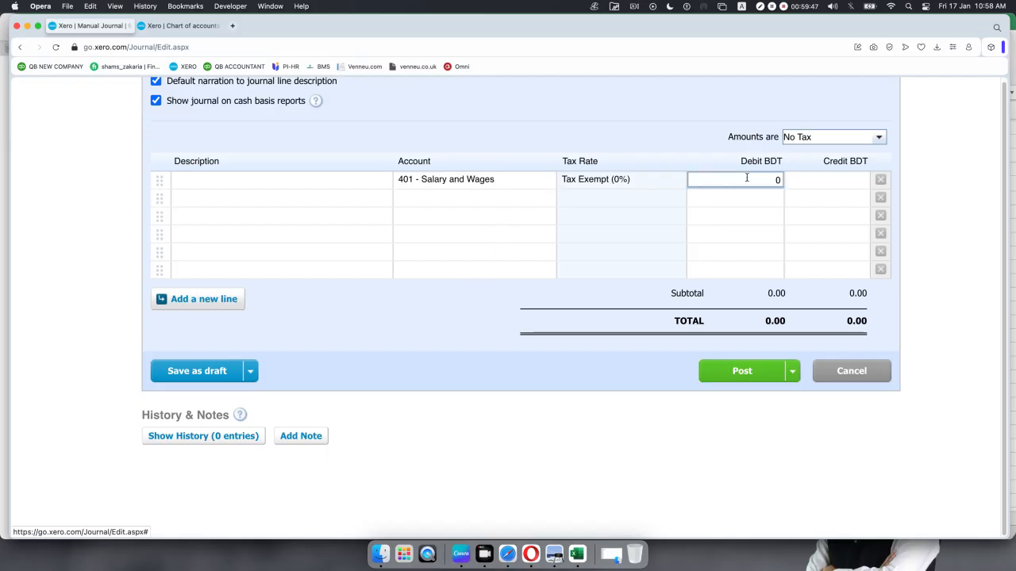
left_click(577, 554)
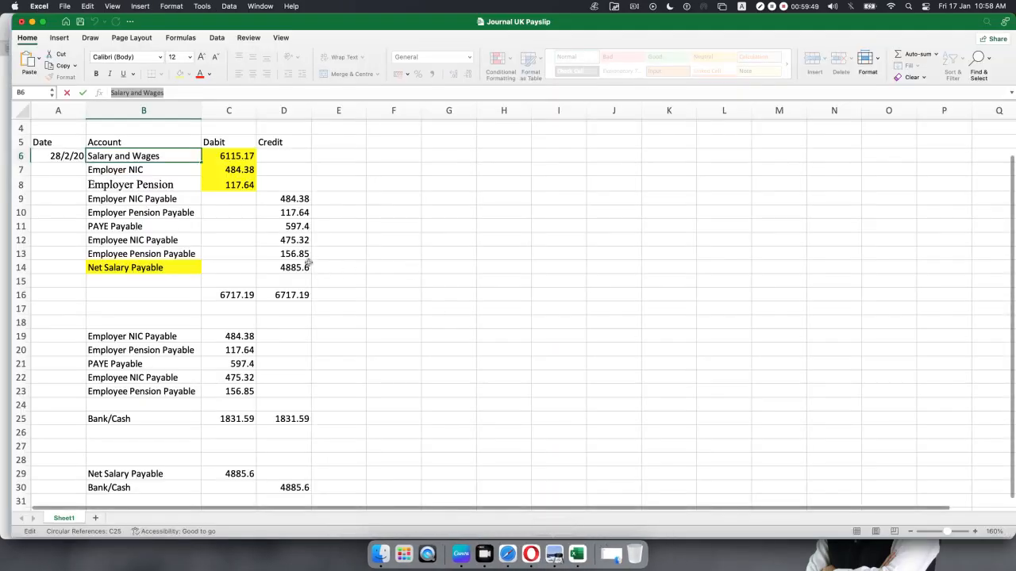
left_click(235, 155)
double_click(150, 92)
key("super+c")
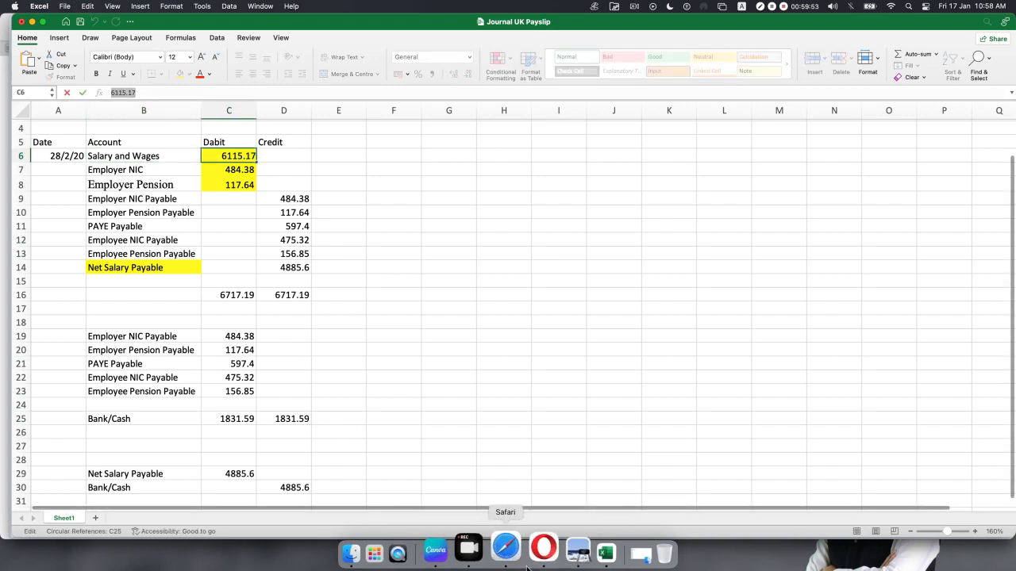
- Switch to Preview and check the report totals in SUMMARIES.pdf against the salary figure in the Excel journal
left_click(577, 554)
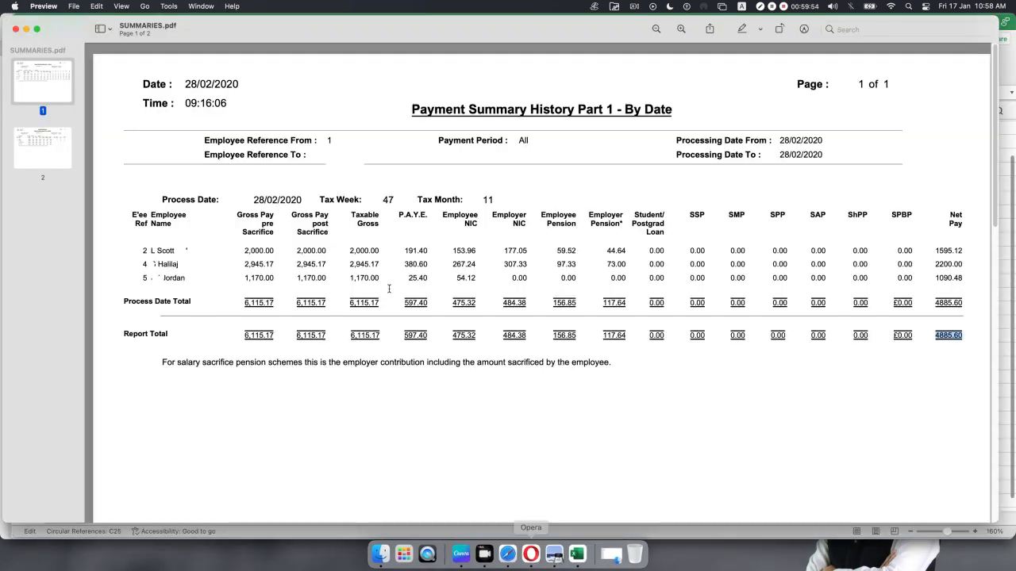
left_click(370, 334)
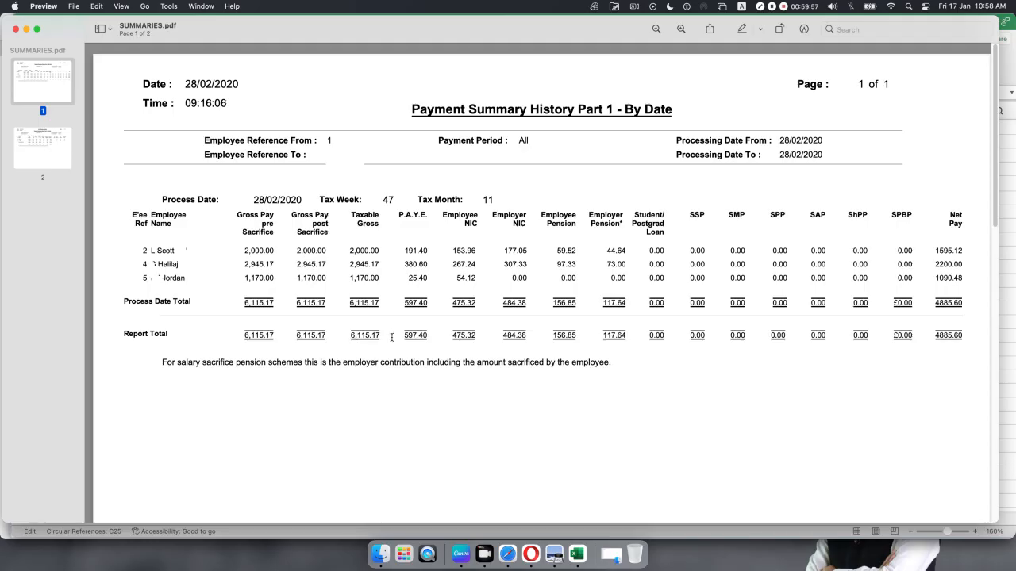
left_click(578, 553)
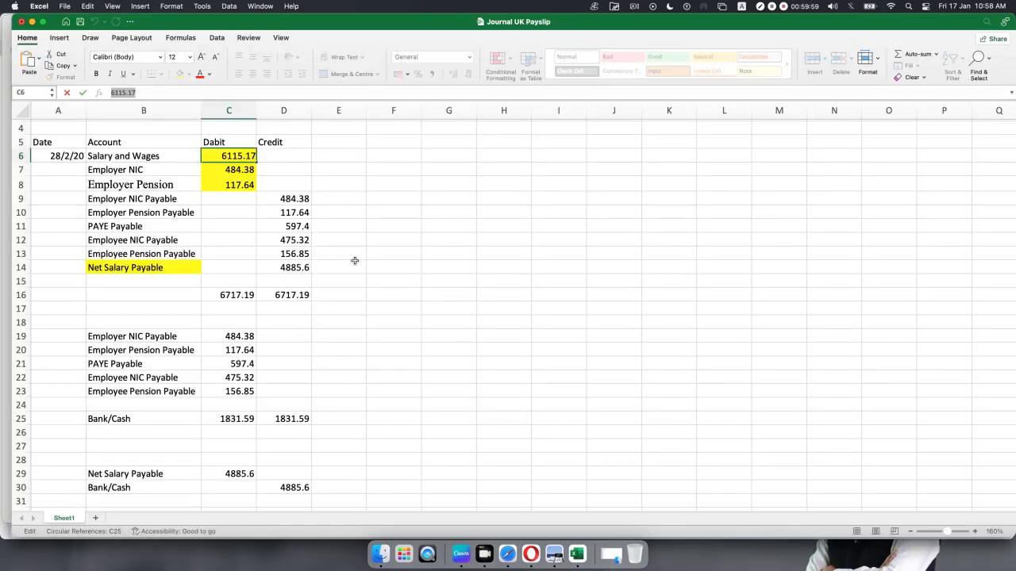
left_click(555, 553)
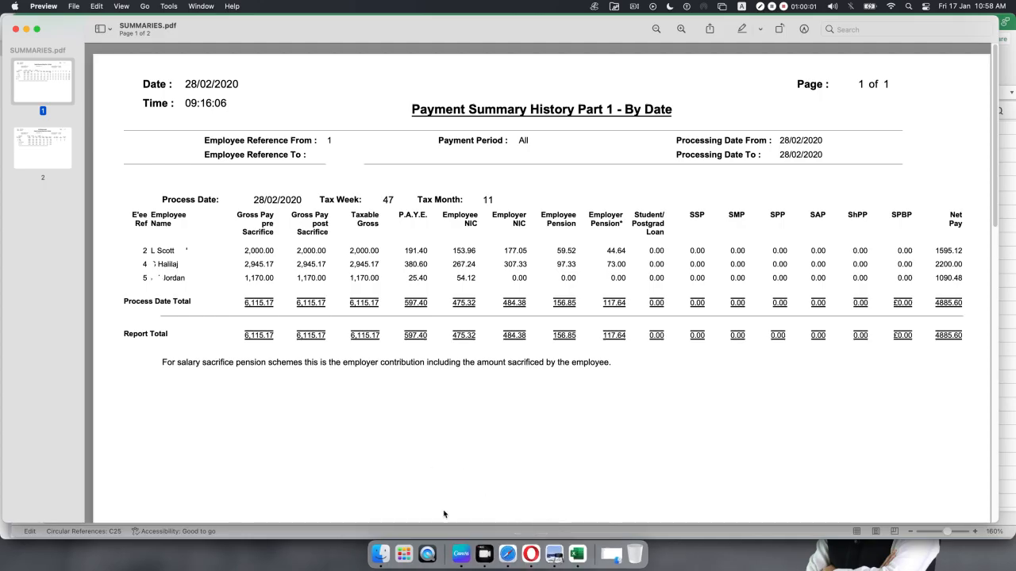
- Switch to Xero in Opera and enter 6115.17 as the debit for the Salary and Wages line
left_click(542, 549)
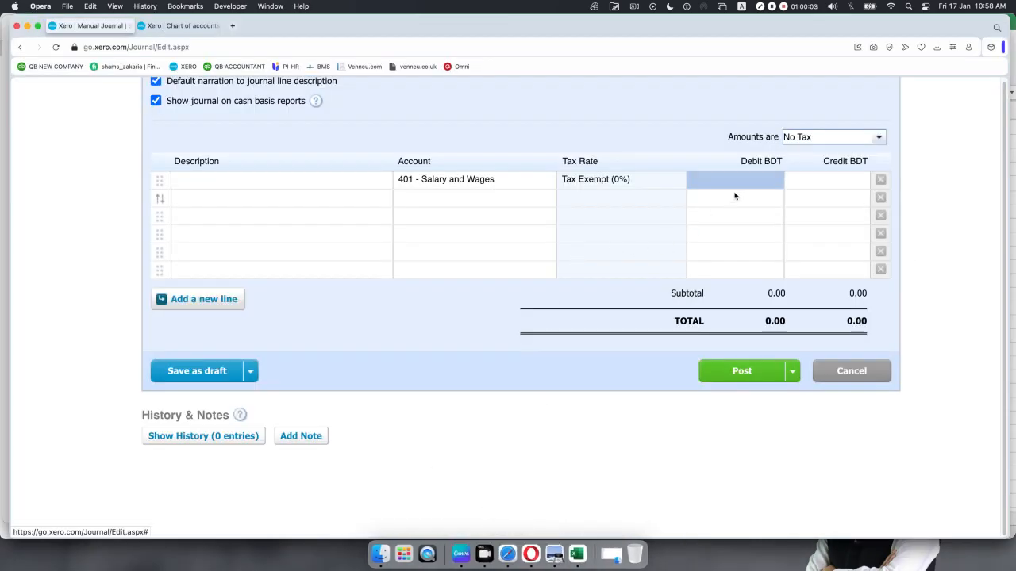
left_click(747, 182)
key("super+v")
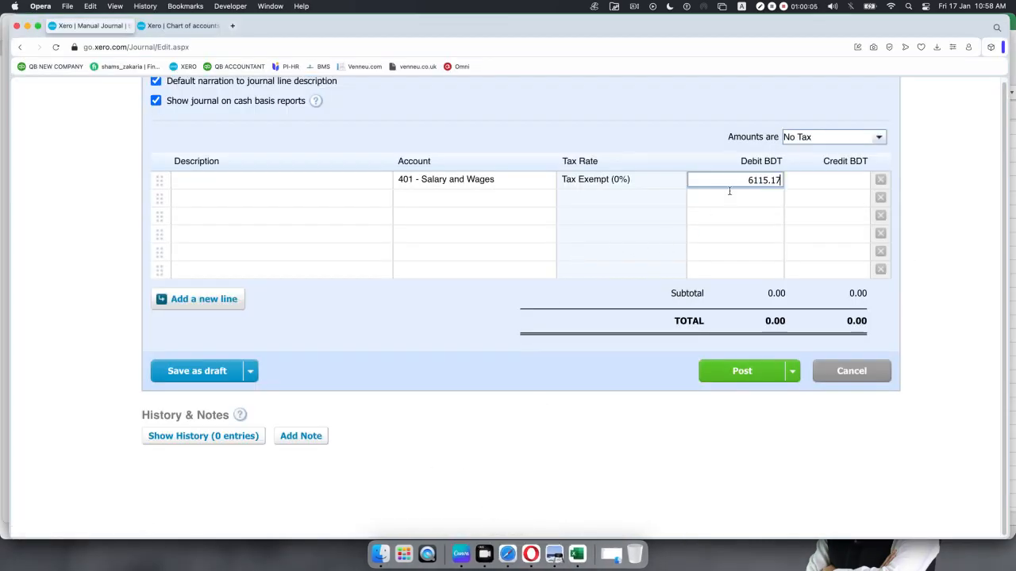
left_click(657, 101)
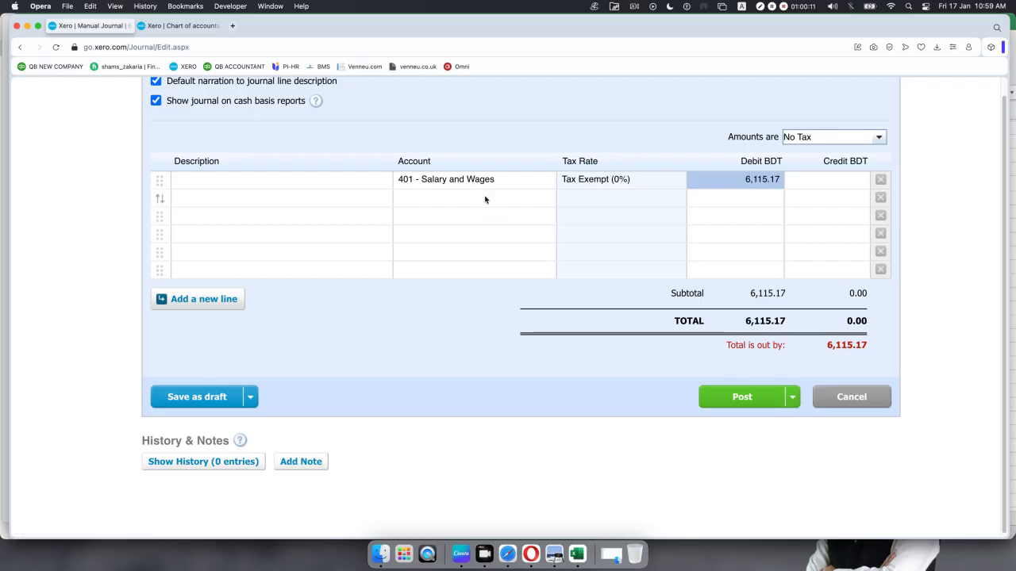
- Switch to Excel and copy the account name "Employer NIC" from B7
left_click(579, 554)
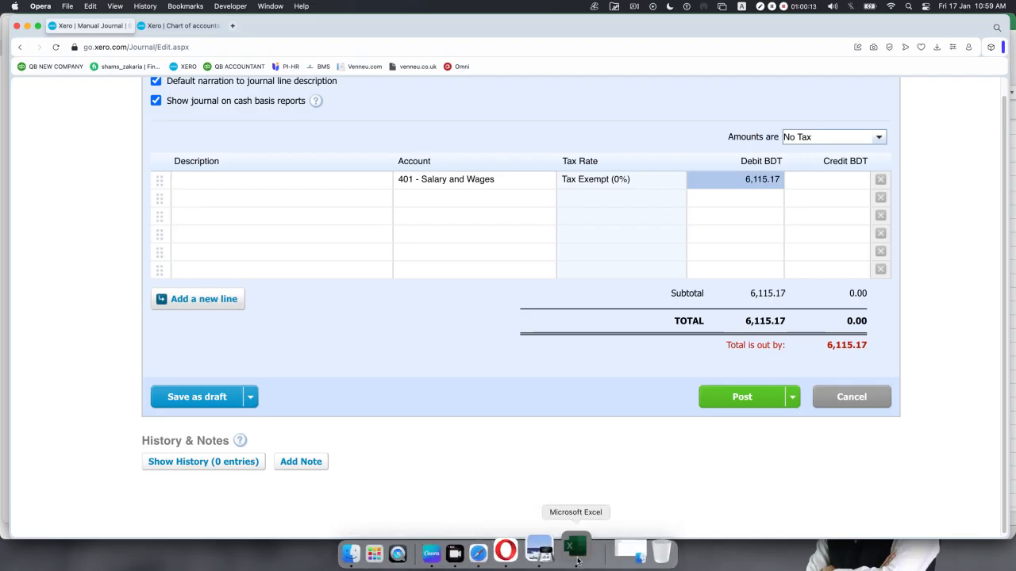
left_click(131, 170)
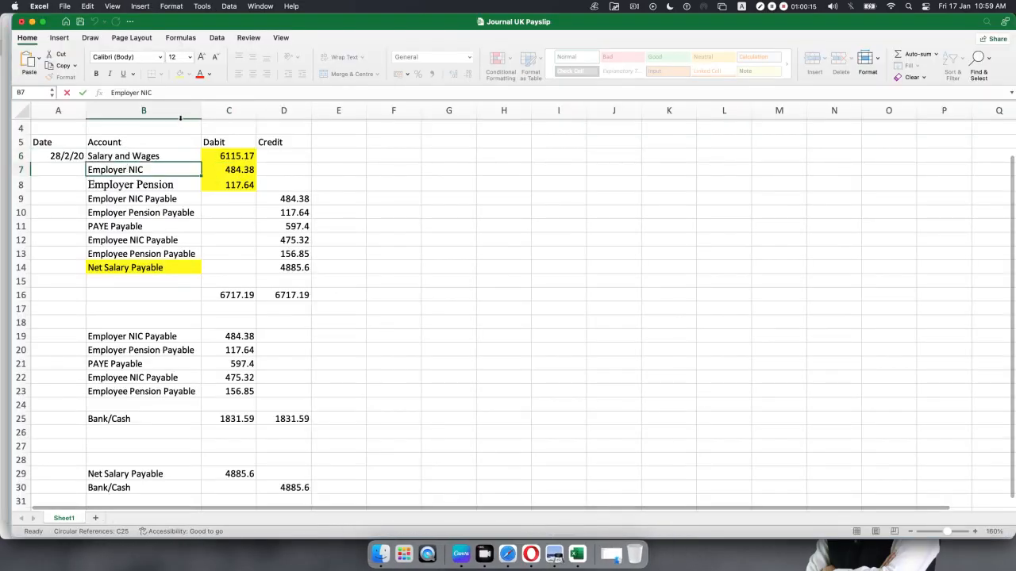
left_click_drag(166, 92, 53, 92)
key("super+c")
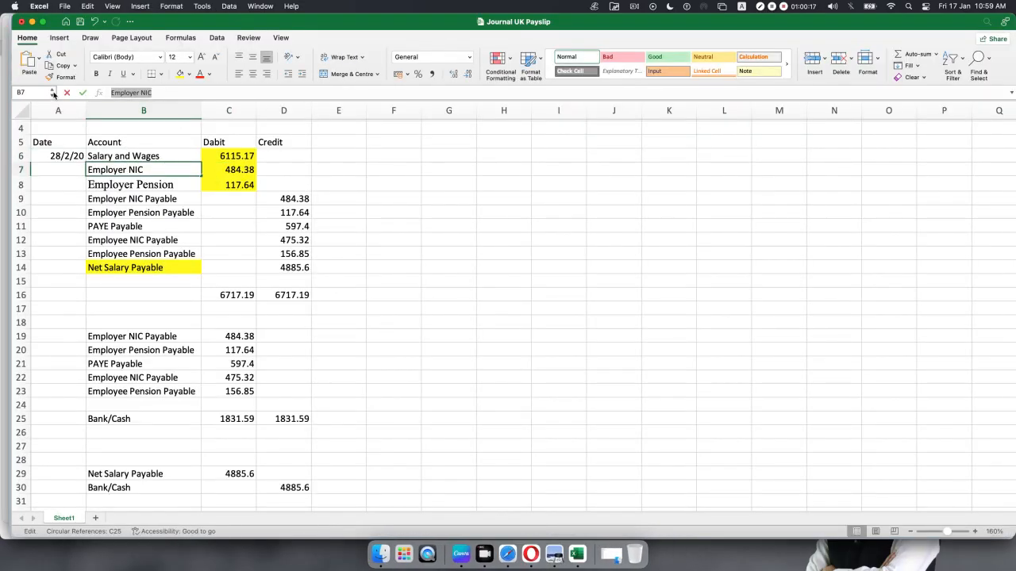
- Switch to Xero in Opera, look up Employer NIC for the second journal line and start a new account of type Expense
left_click(528, 547)
left_click(518, 198)
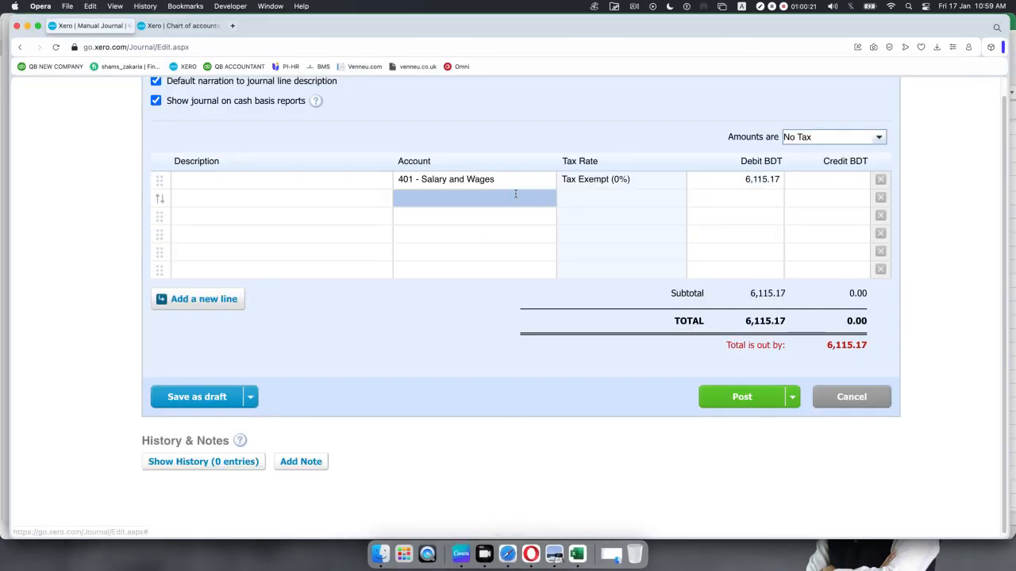
key("super+v")
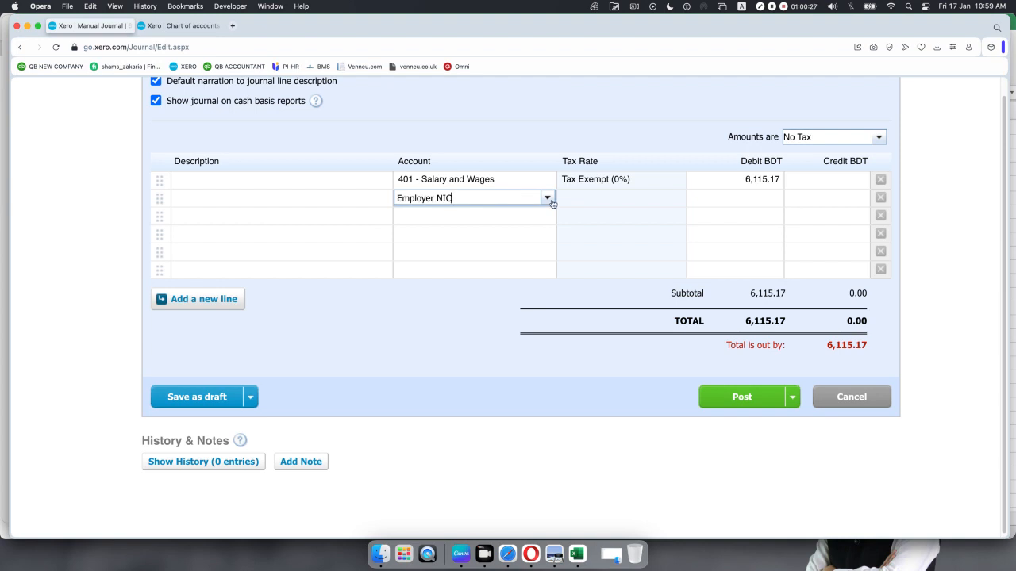
left_click(550, 201)
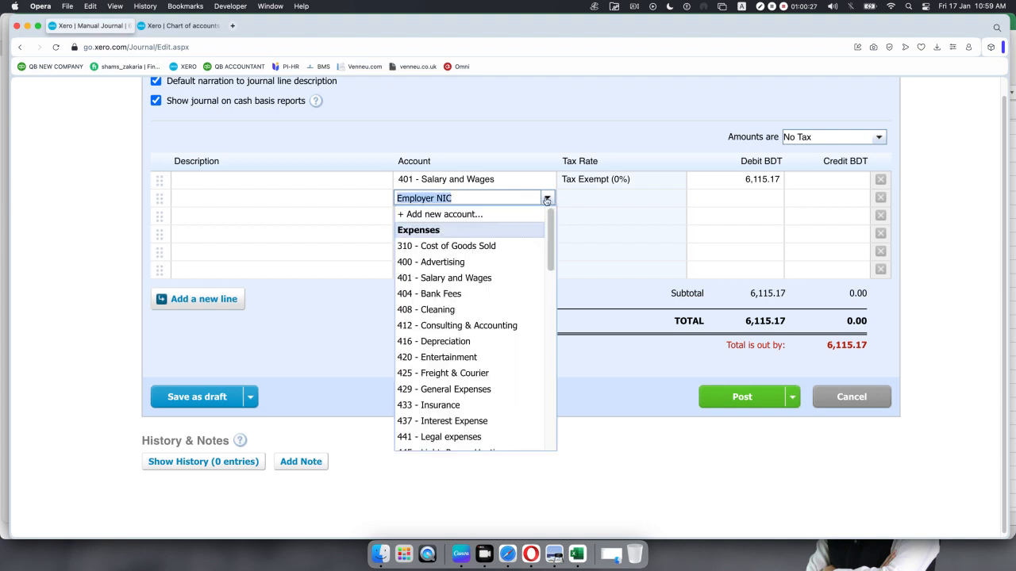
left_click(458, 216)
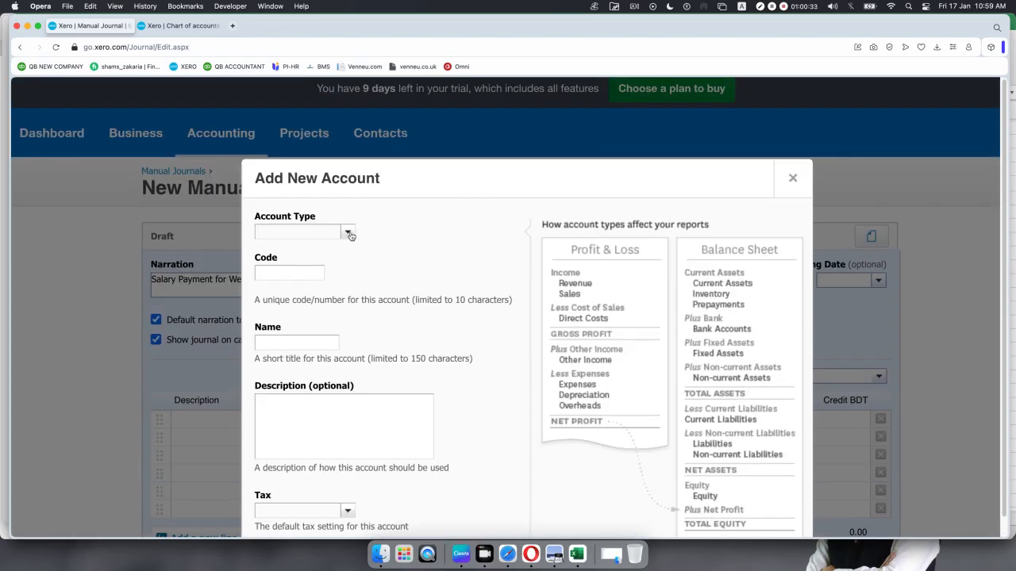
left_click(348, 234)
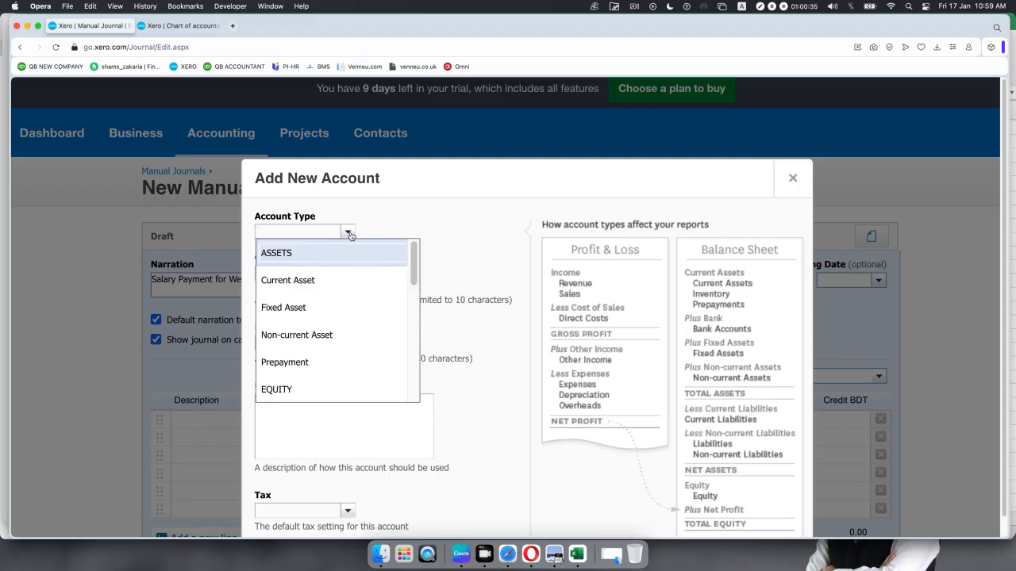
type("e")
left_click(326, 278)
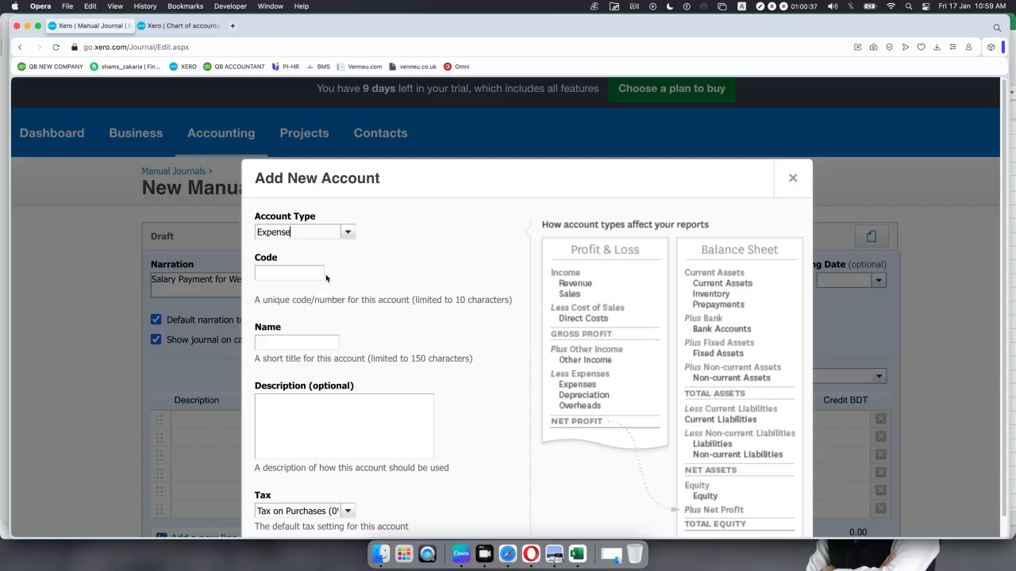
- Give the new expense account the code 402 and the name Employer NIC, and save it
left_click(303, 275)
left_click(312, 310)
left_click(275, 350)
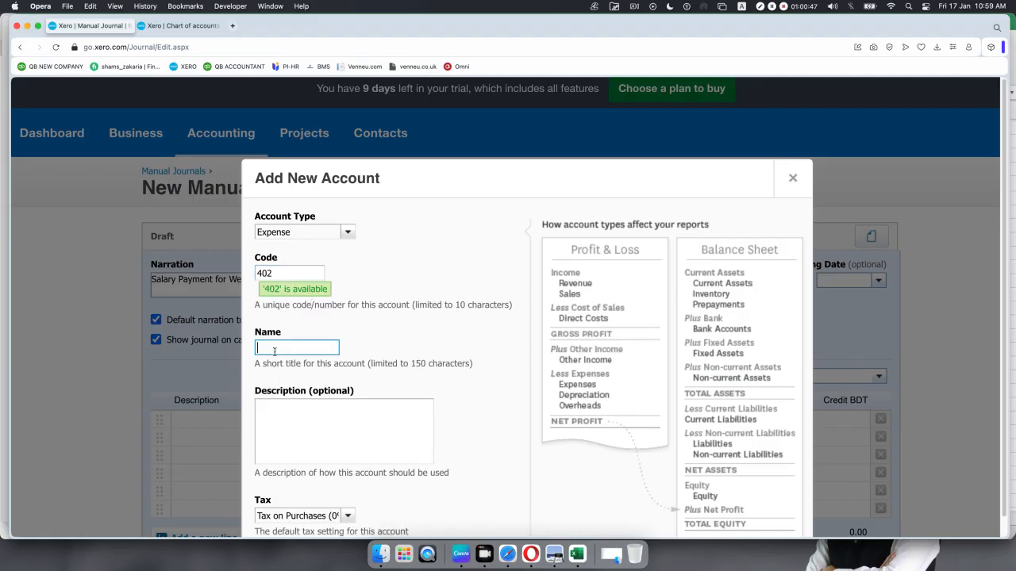
key("super+v")
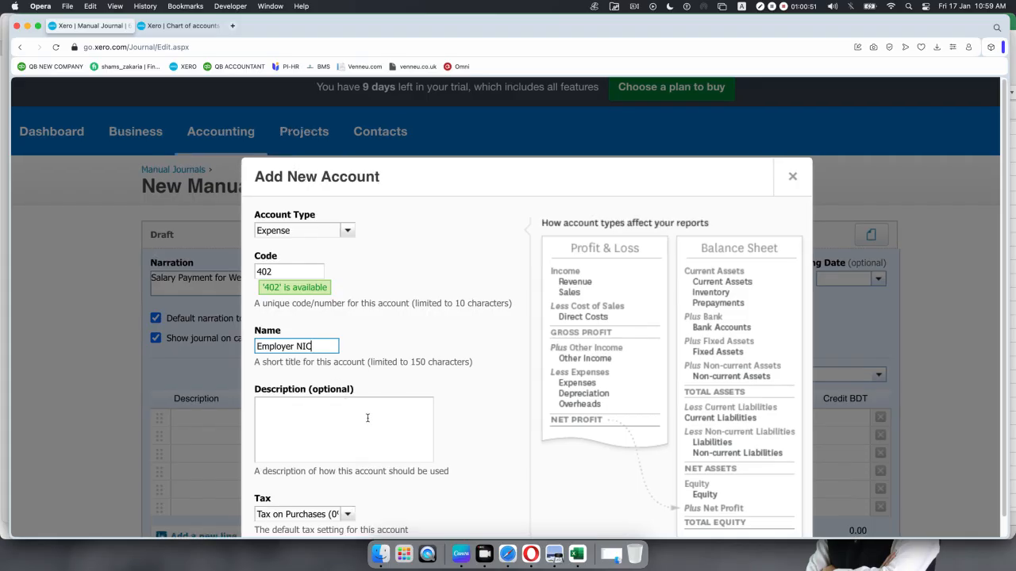
scroll(345, 405, "down", 4)
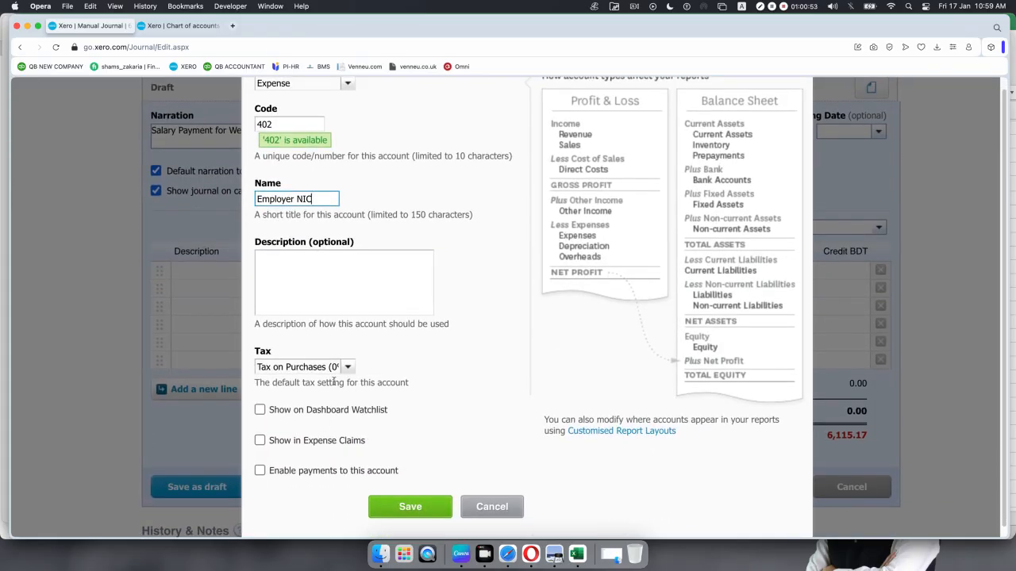
scroll(483, 453, "down", 1)
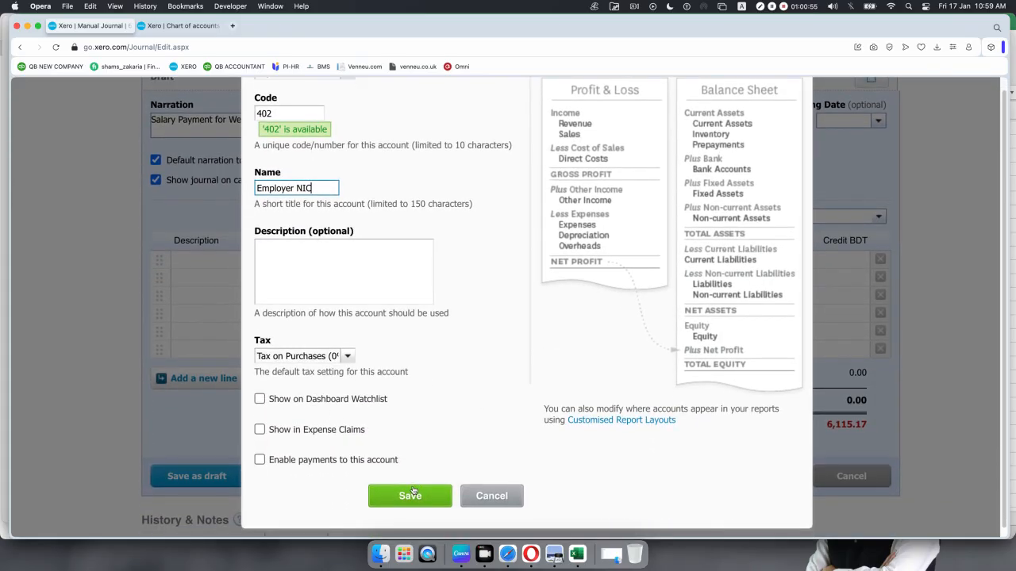
left_click(411, 477)
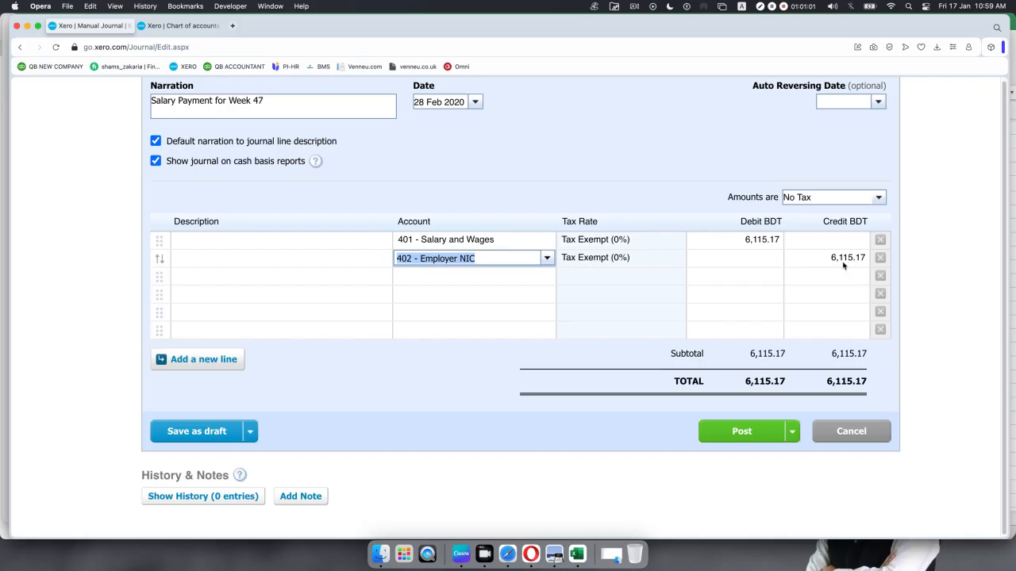
- Copy the Employer NIC debit 484.38 from C7 in Excel and check it against the report totals in SUMMARIES.pdf in Preview
left_click(760, 258)
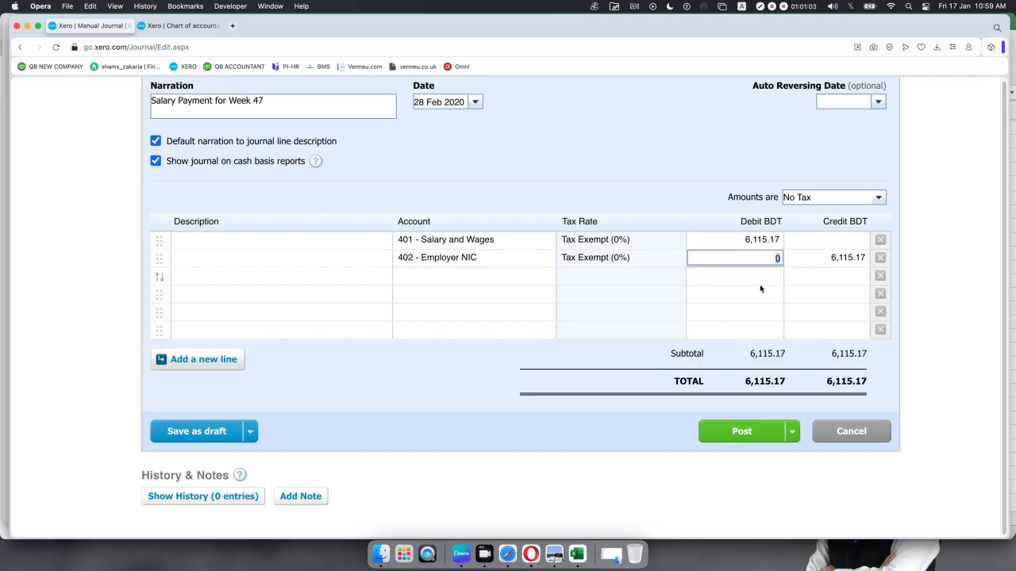
left_click(577, 554)
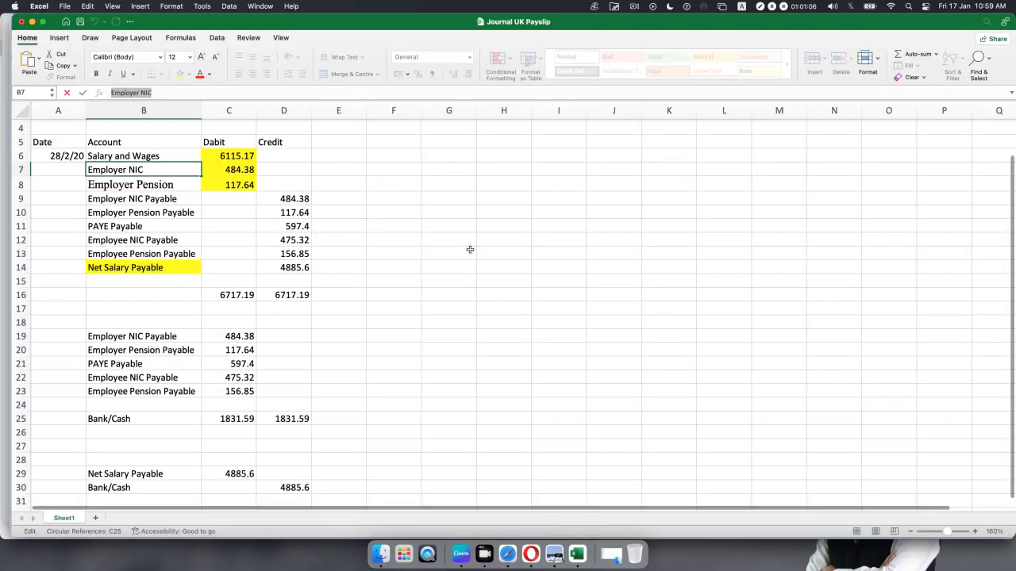
left_click(212, 169)
double_click(153, 96)
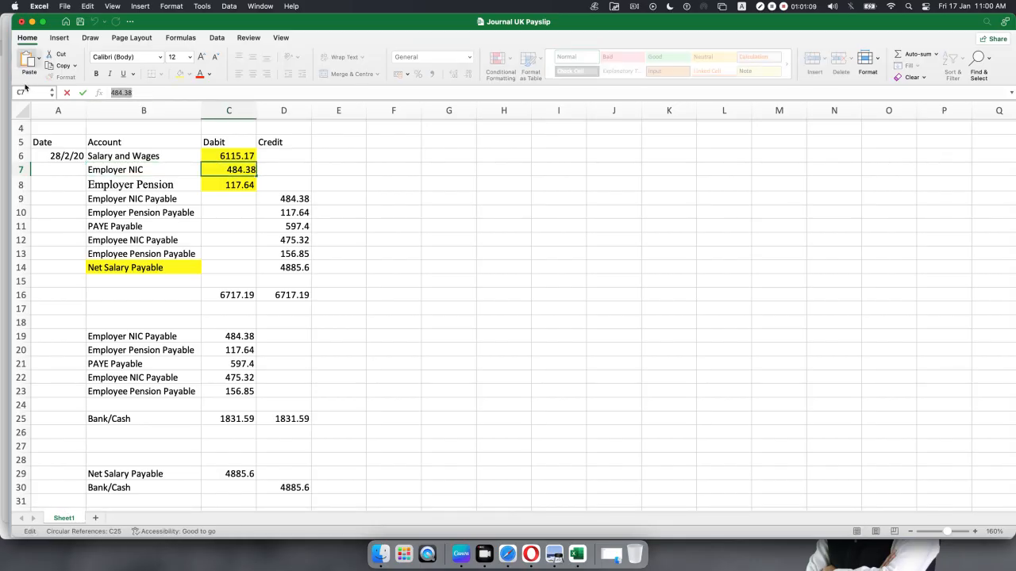
left_click(556, 548)
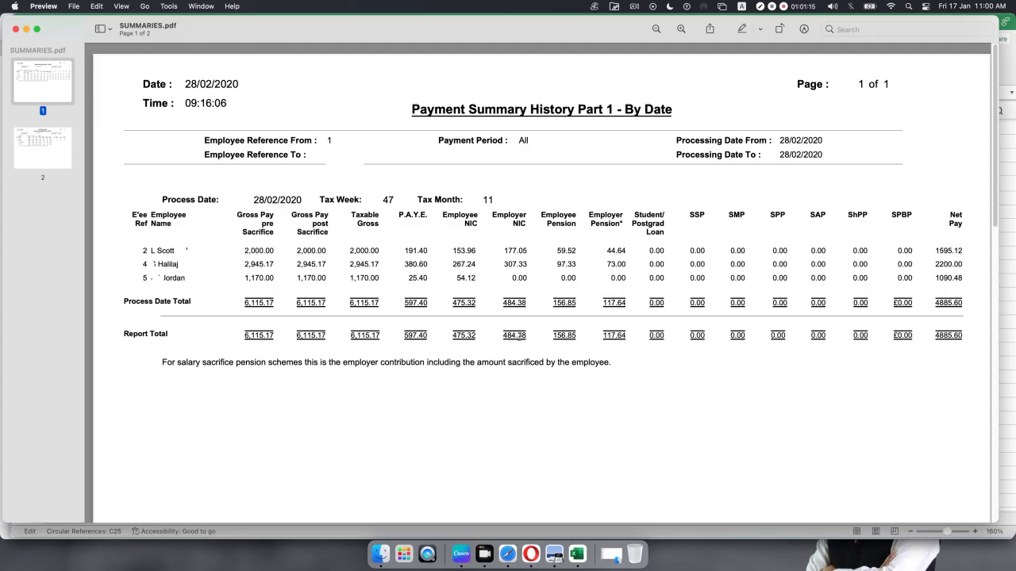
left_click(26, 29)
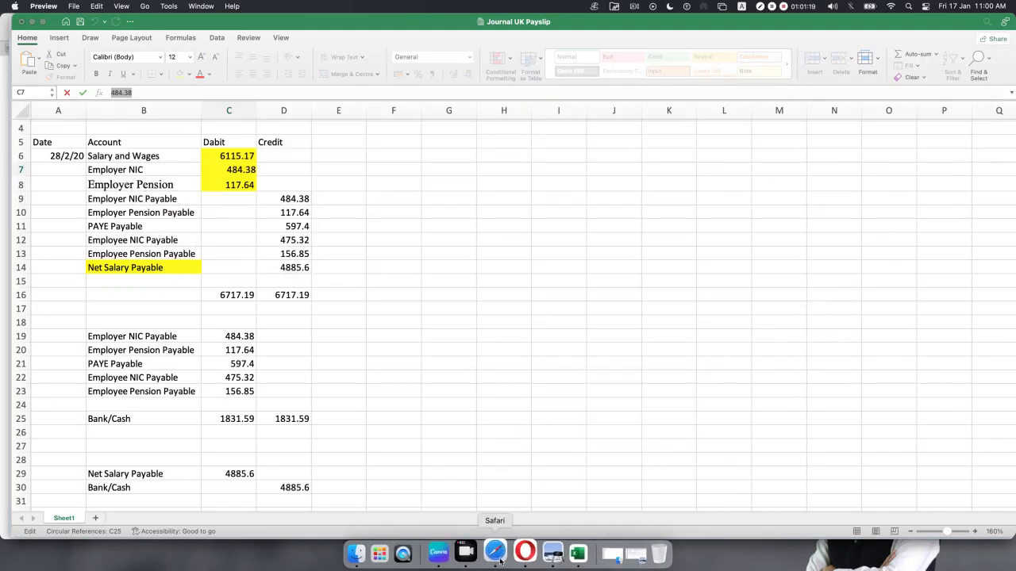
- Switch to Xero in Opera and enter 484.38 as the debit for the Employer NIC line
left_click(521, 554)
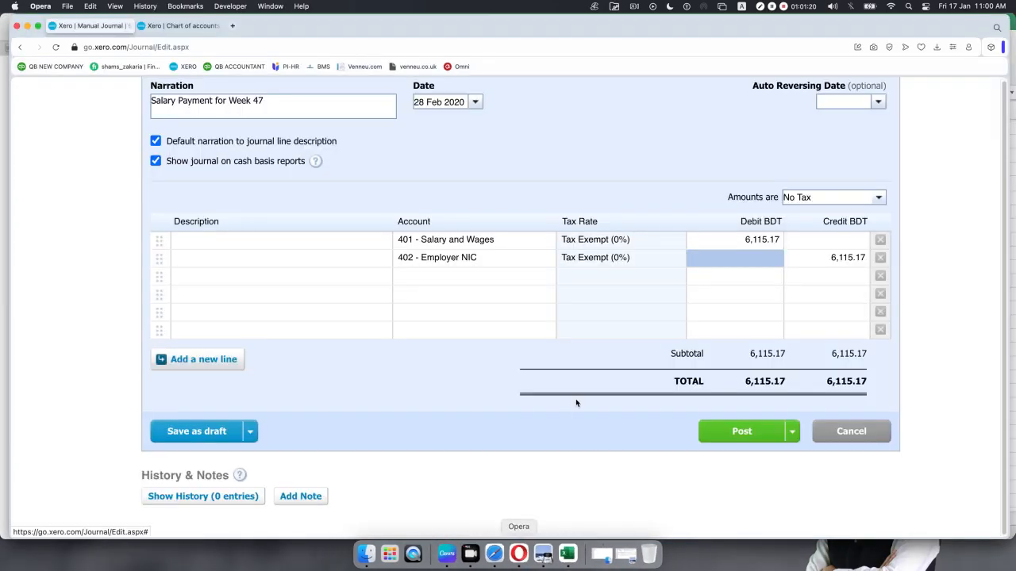
left_click(758, 258)
type("484.38")
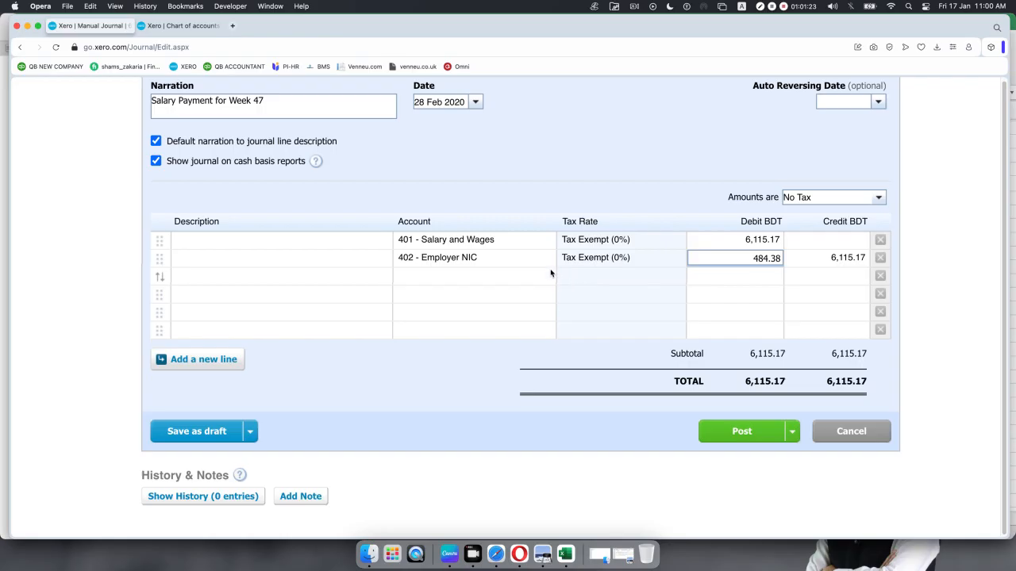
- Activate the third journal line's account field, switch to Excel and copy the account name "Employer Pension" from B8
left_click(516, 273)
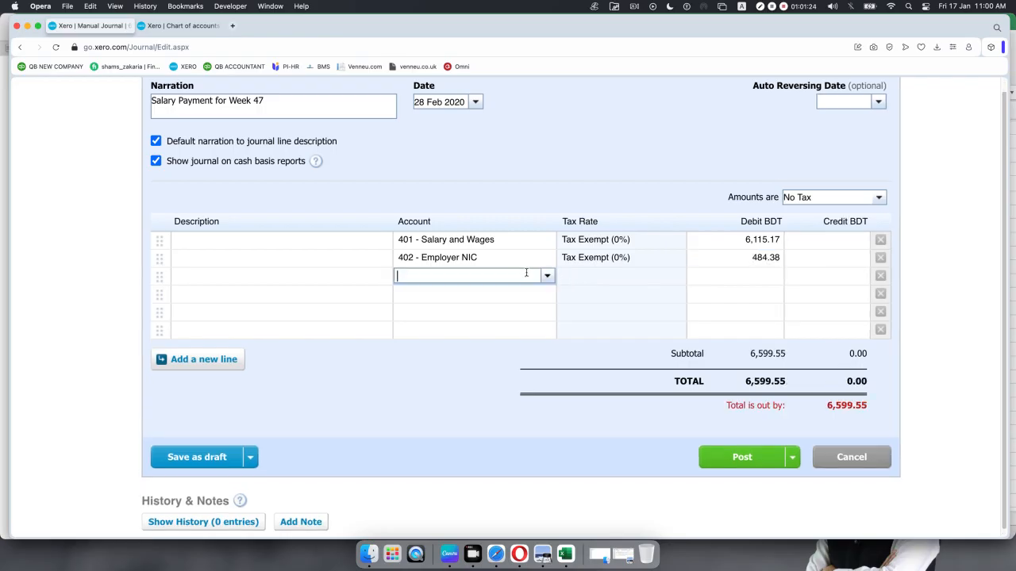
left_click(565, 553)
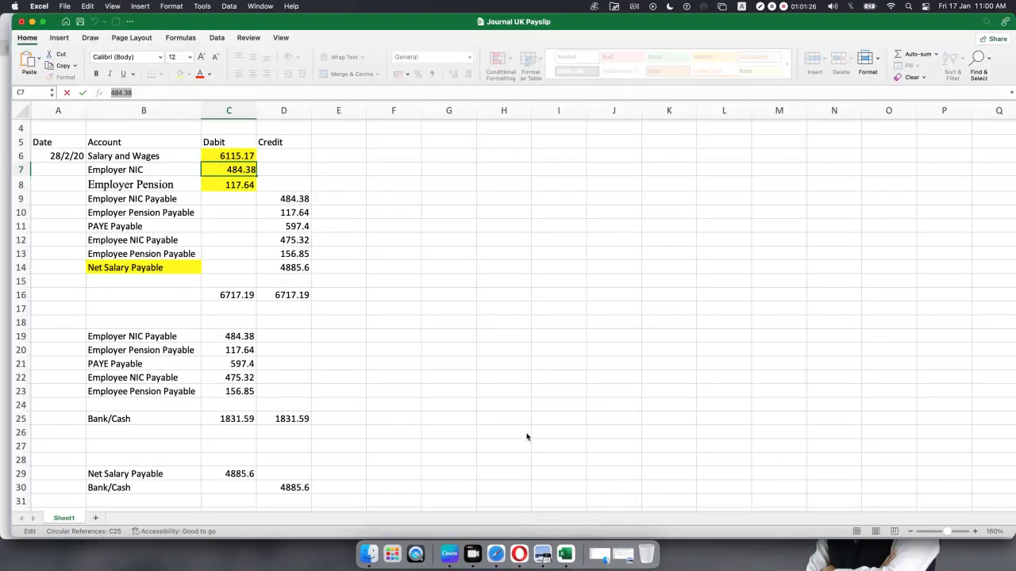
left_click(135, 187)
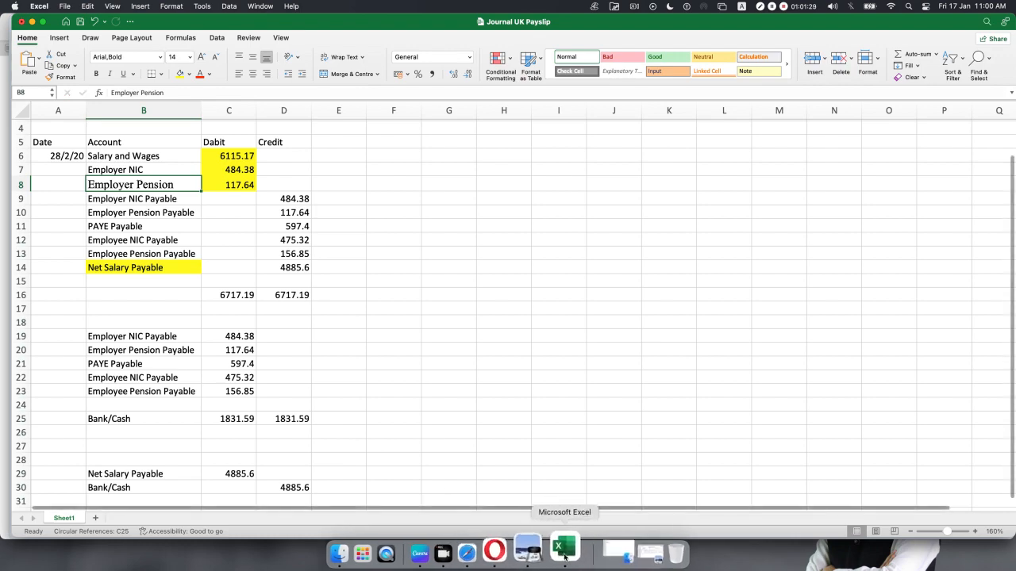
left_click(601, 554)
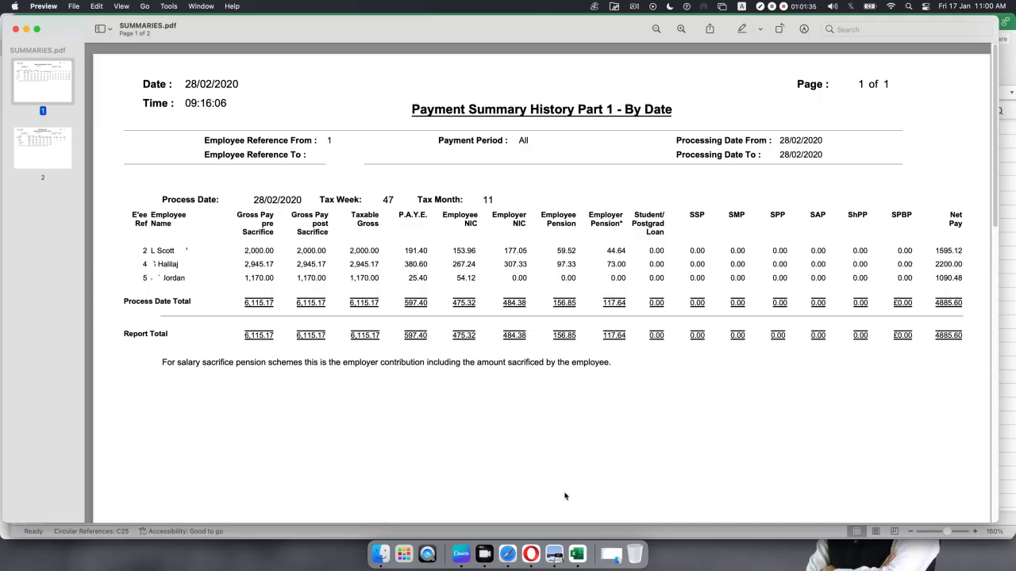
left_click(577, 554)
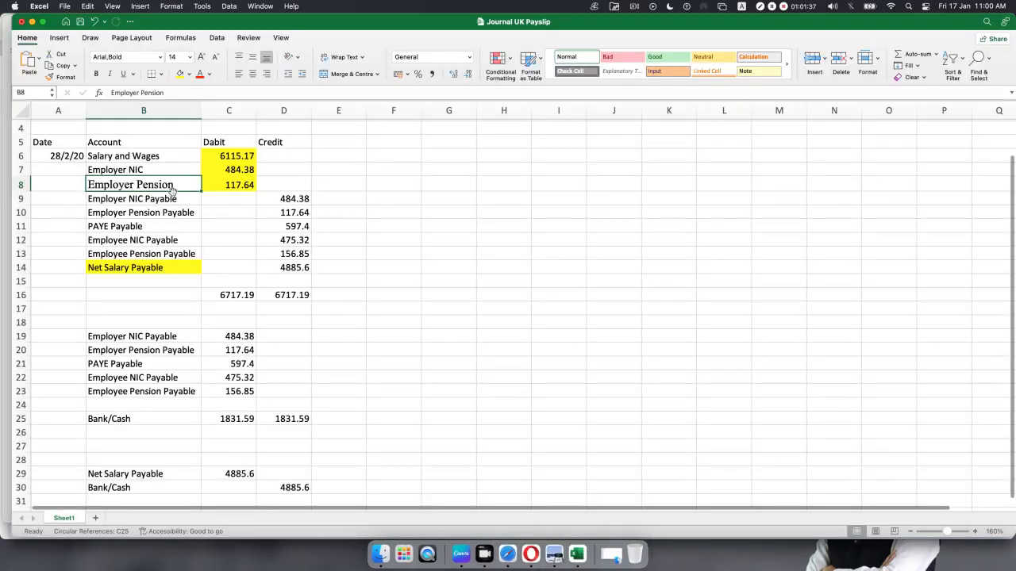
left_click_drag(176, 93, 35, 91)
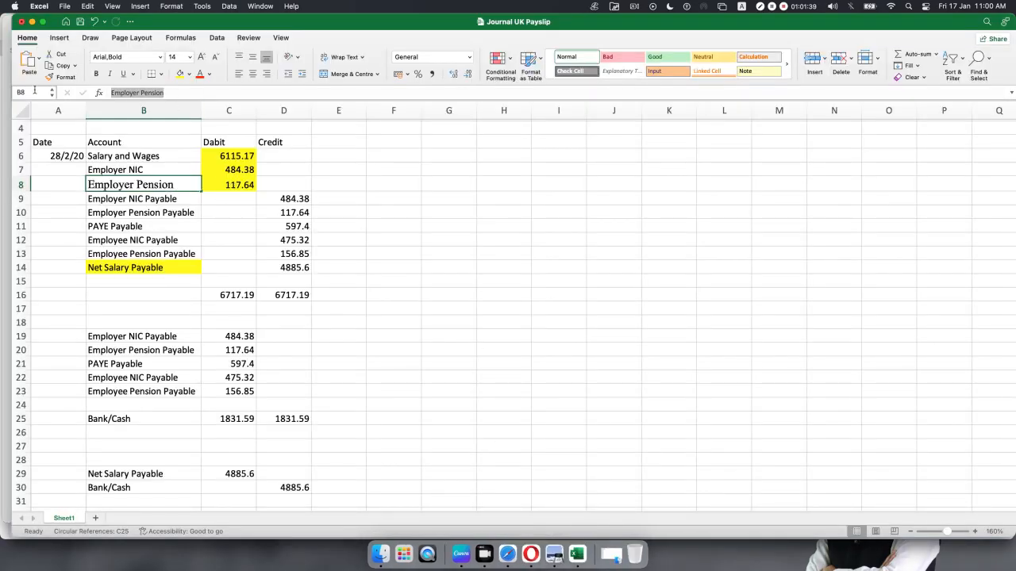
- Switch to Xero in Opera and start a new account of type Expense for the third journal line
left_click(523, 555)
left_click(547, 276)
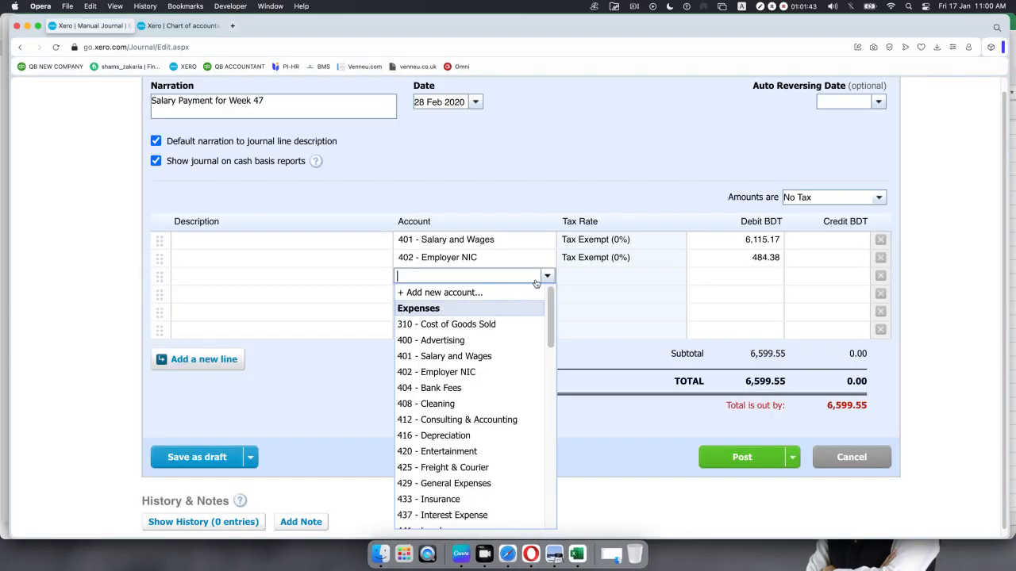
left_click(442, 293)
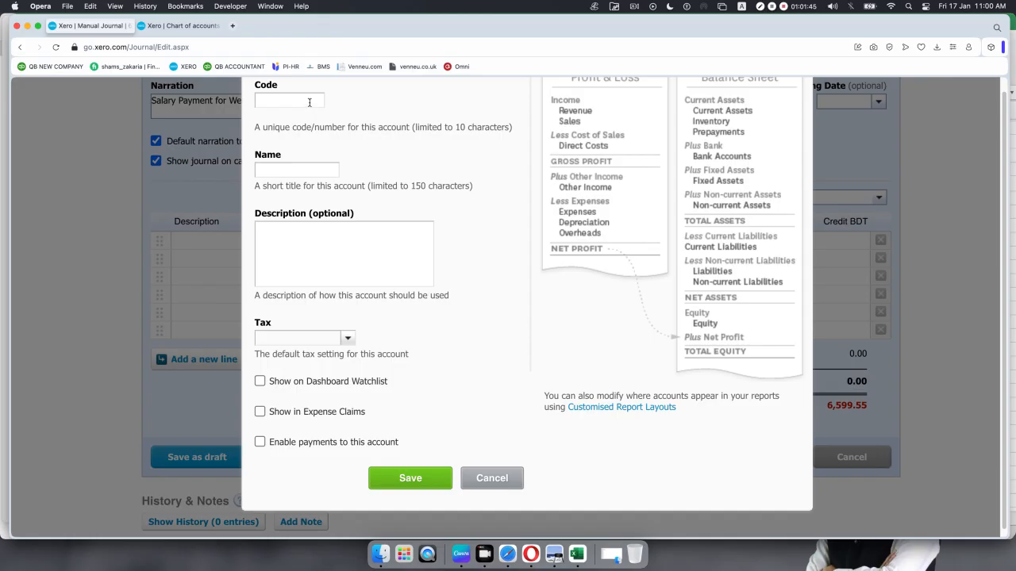
scroll(305, 126, "down", 1)
scroll(305, 126, "up", 5)
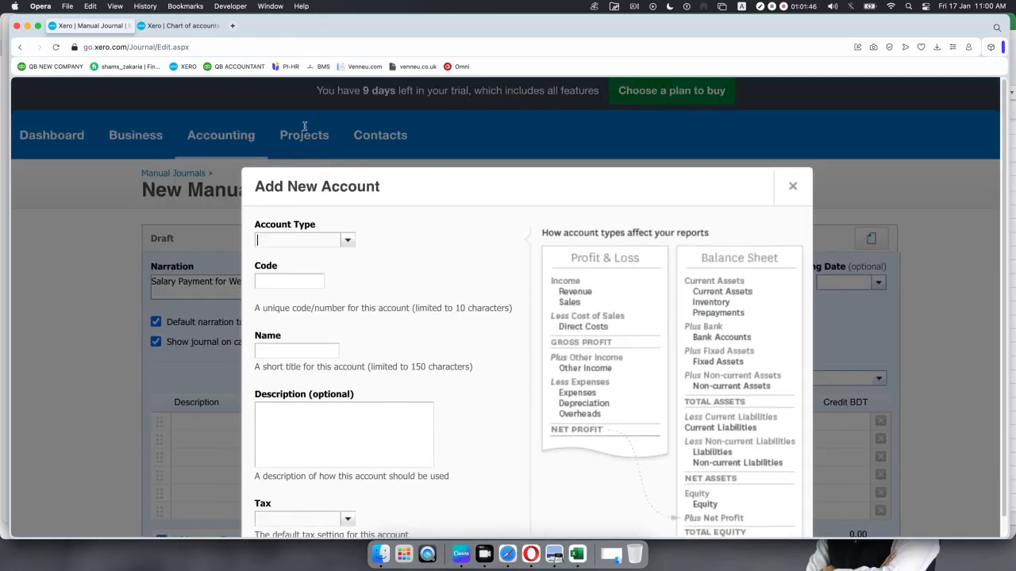
left_click(348, 240)
type("e")
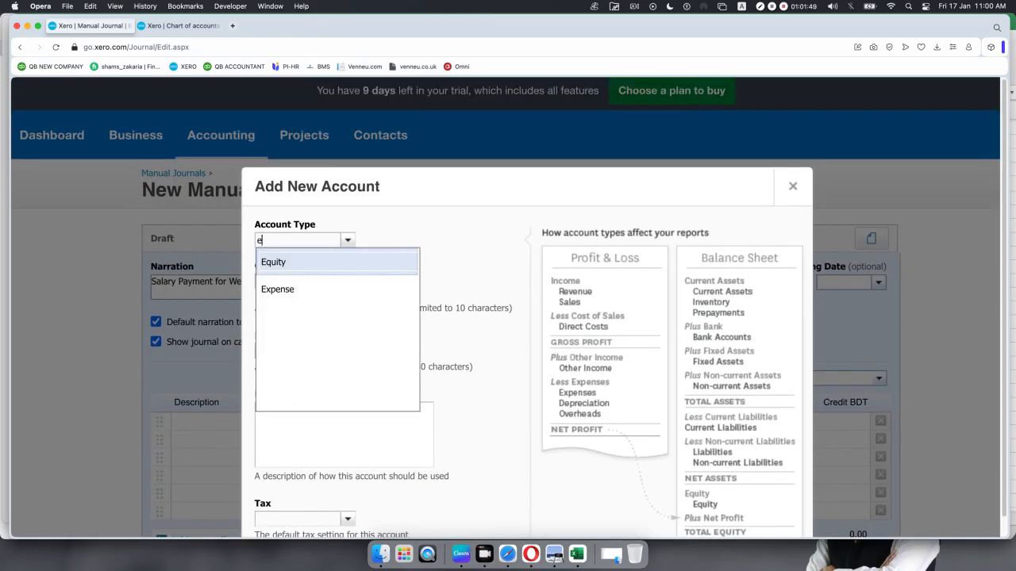
left_click(298, 288)
- Give the new expense account the code 403 and the name Employer Pension, and save it
left_click(285, 285)
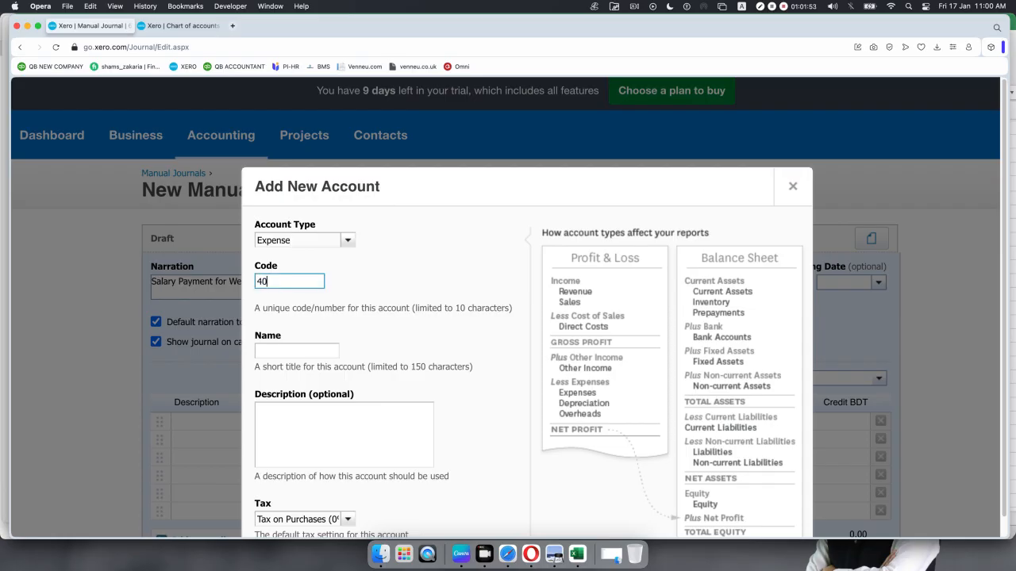
type("403")
left_click(300, 352)
type("Employer Pension")
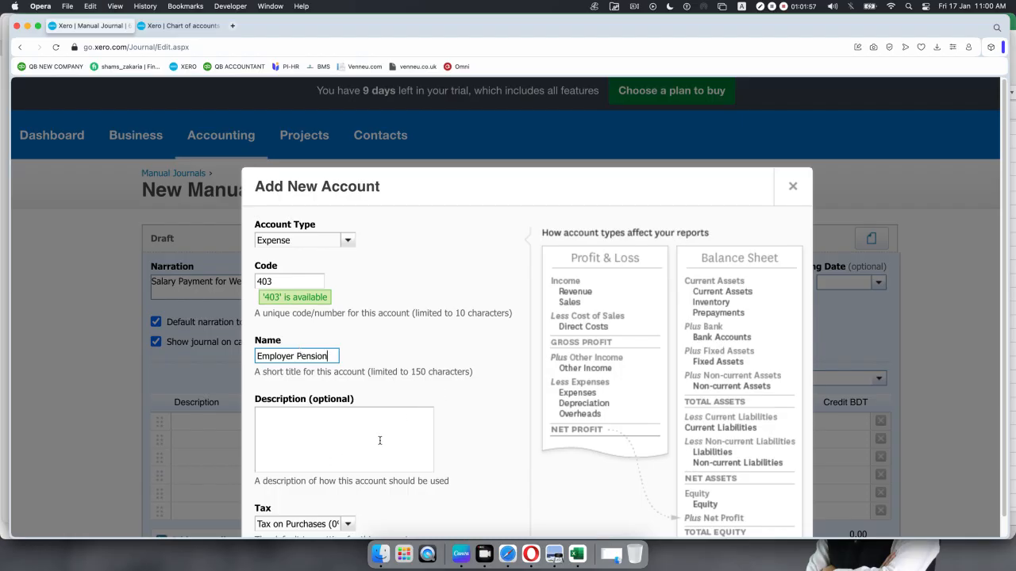
scroll(381, 444, "down", 5)
scroll(412, 482, "up", 3)
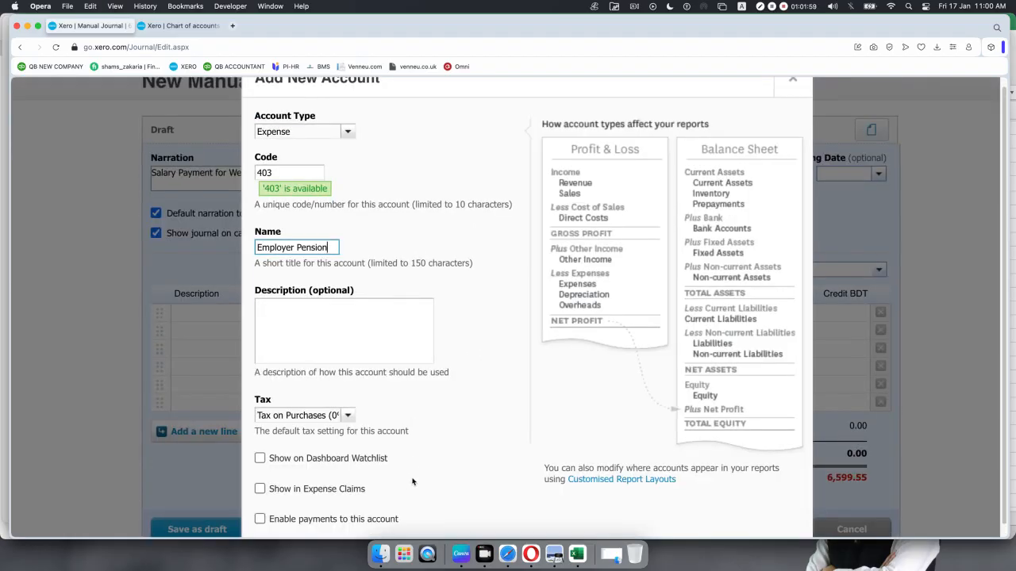
scroll(412, 482, "up", 3)
scroll(412, 482, "down", 6)
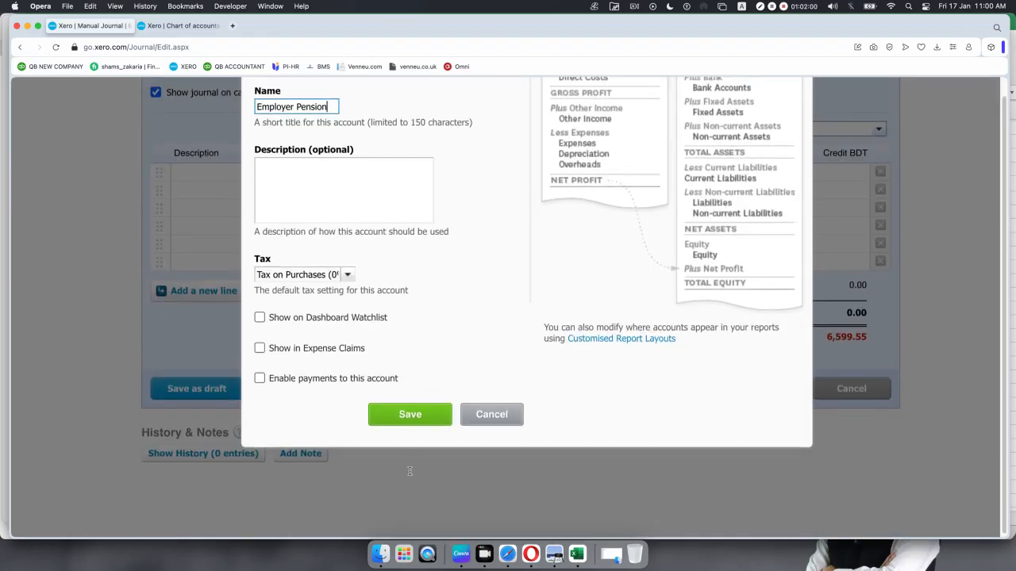
left_click(410, 415)
- Switch to Excel for the Employer Pension amount in C8, return to Xero in Opera and enter 117.64 as that line's debit
left_click(584, 542)
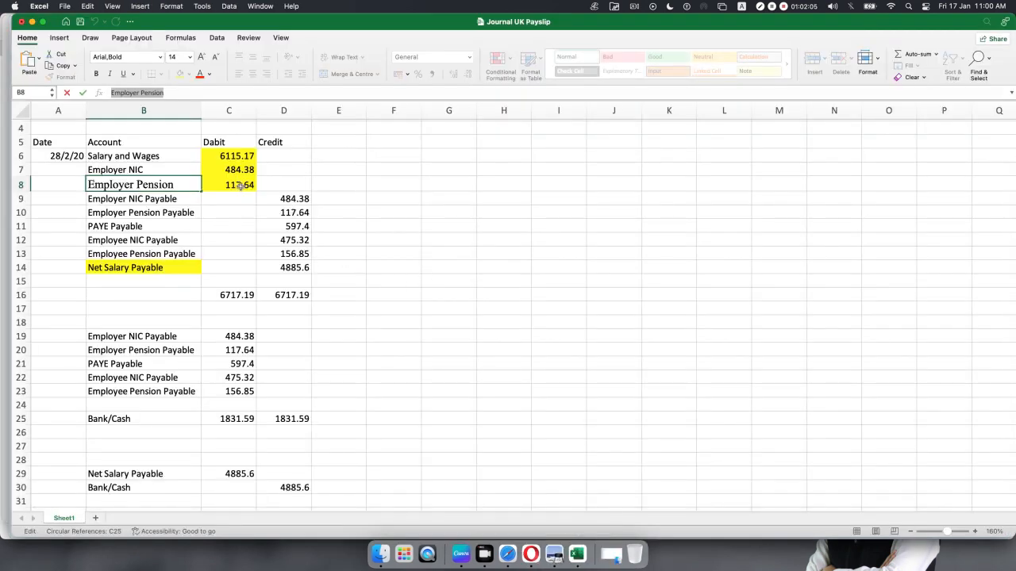
left_click(240, 186)
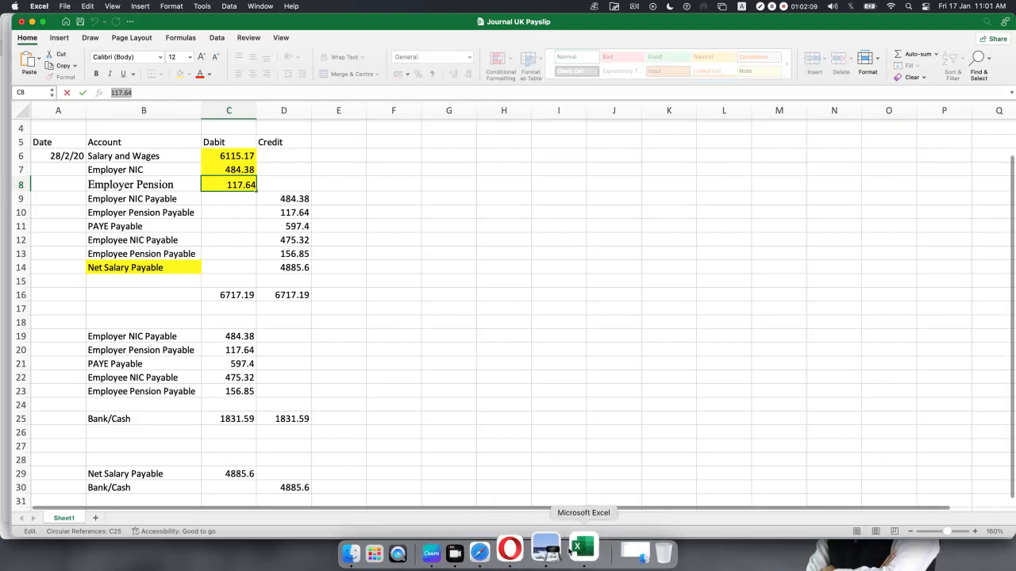
left_click(510, 549)
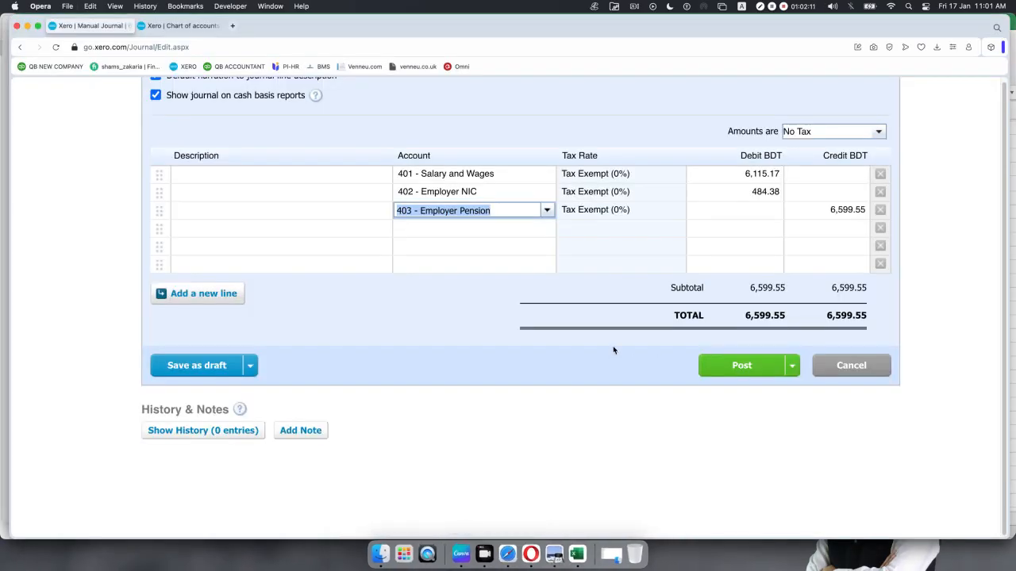
left_click(748, 210)
type("117.64")
key("Return")
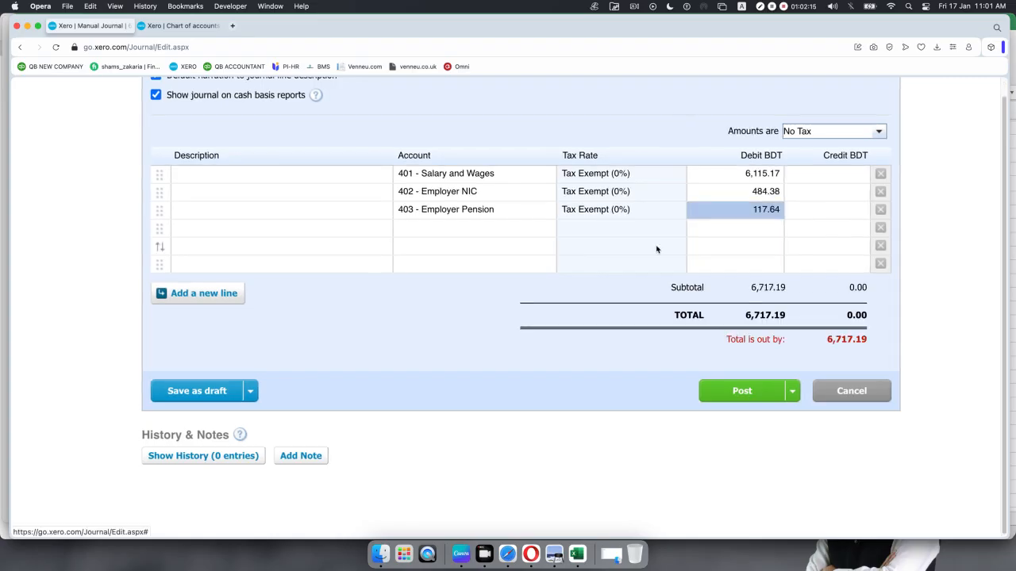
- Switch to Excel and copy the account name "Employer NIC Payable" from B9
left_click(577, 554)
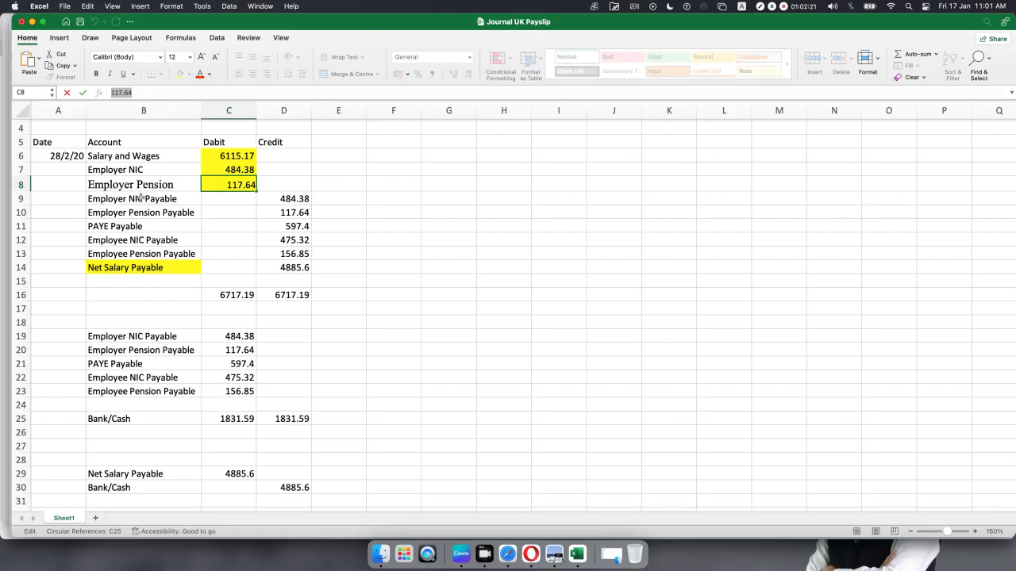
left_click(137, 199)
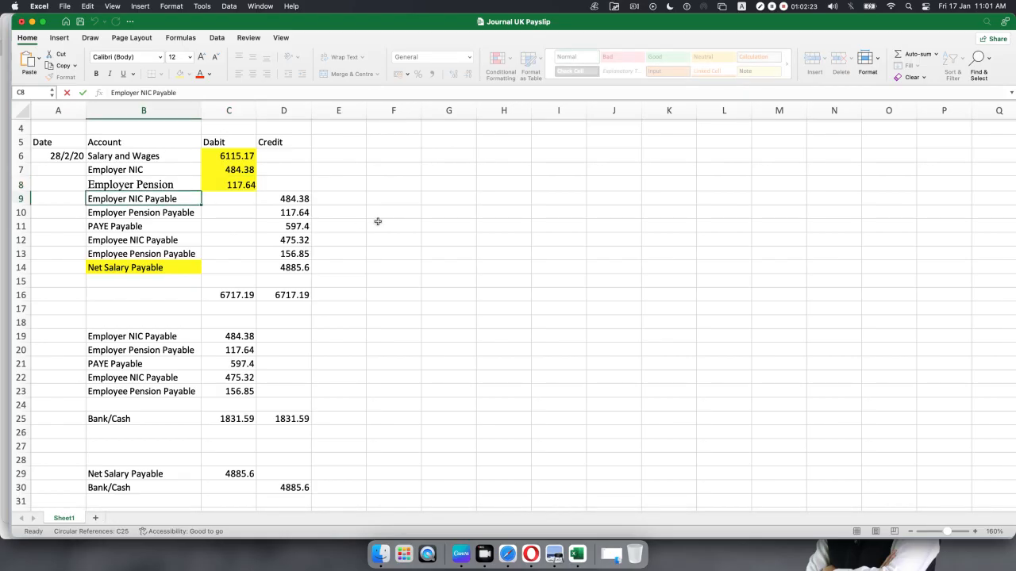
triple_click(186, 93)
key("super+c")
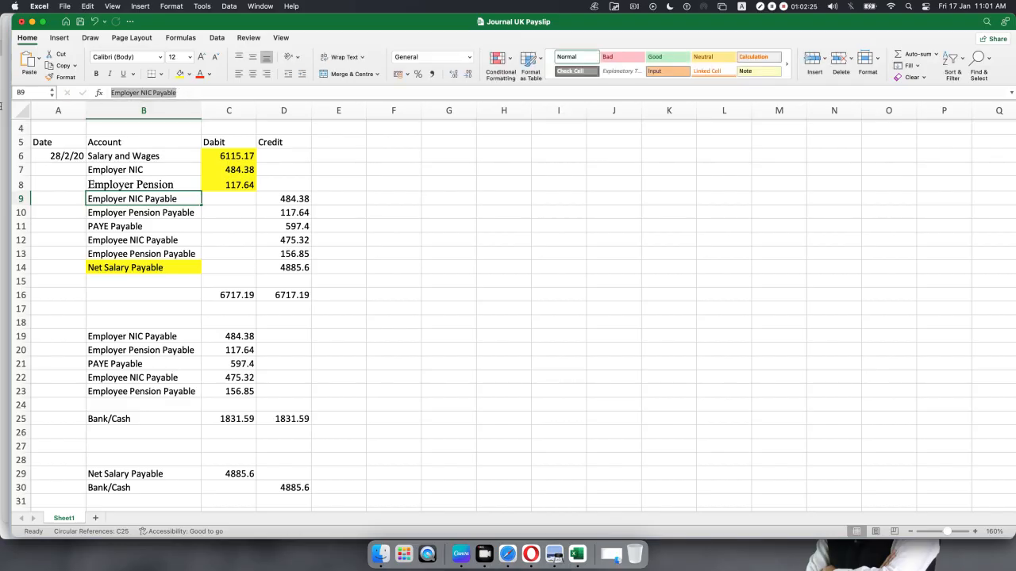
- Switch to Xero in Opera and start a new account of type Liability for the fourth journal line
left_click(531, 554)
left_click(476, 228)
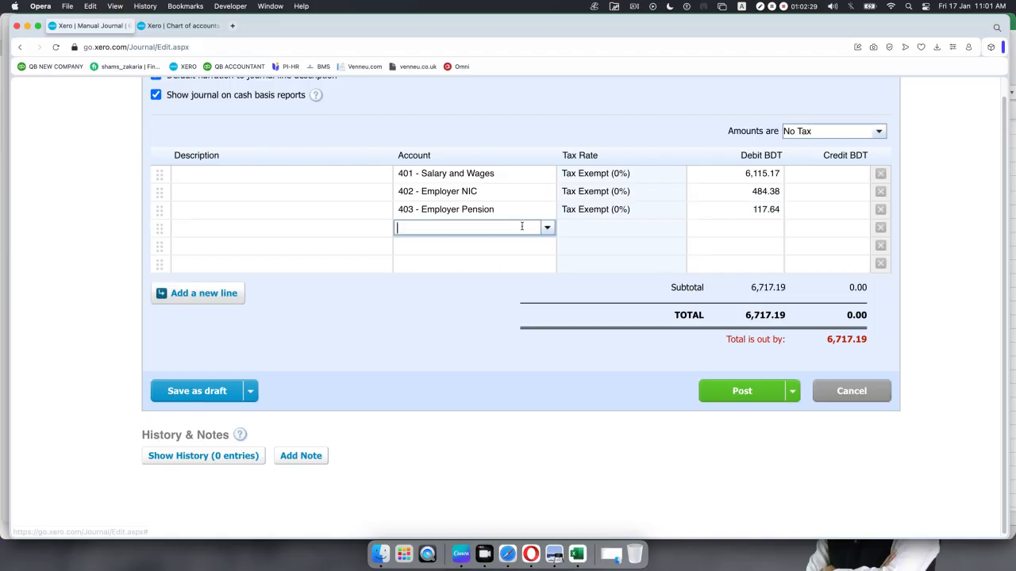
left_click(444, 243)
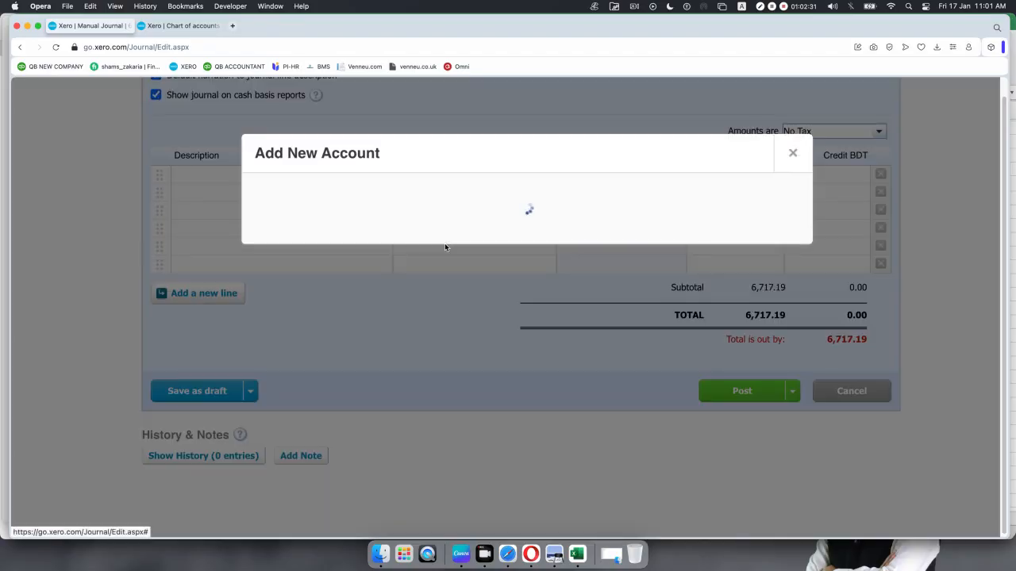
scroll(437, 254, "up", 5)
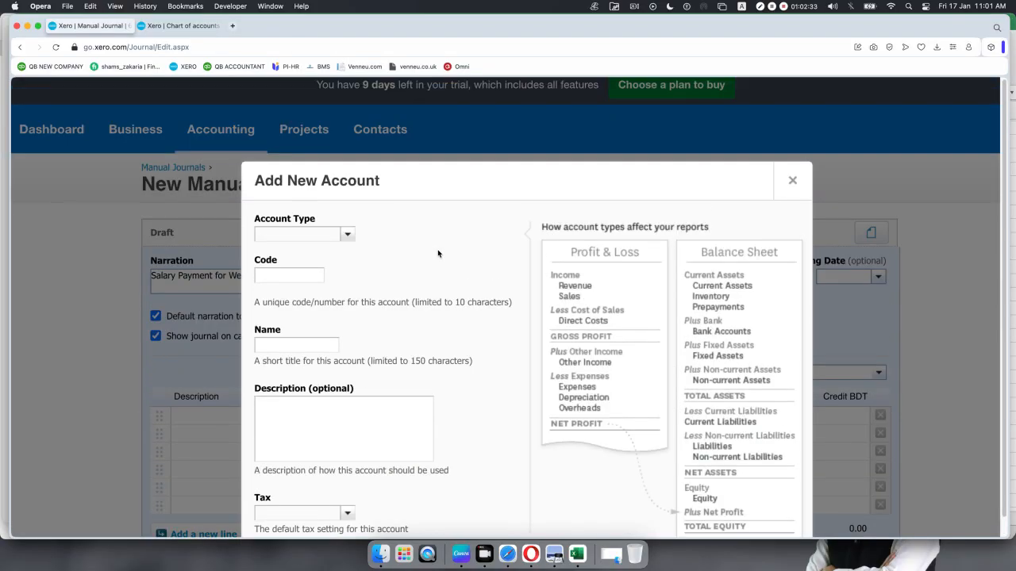
left_click(348, 236)
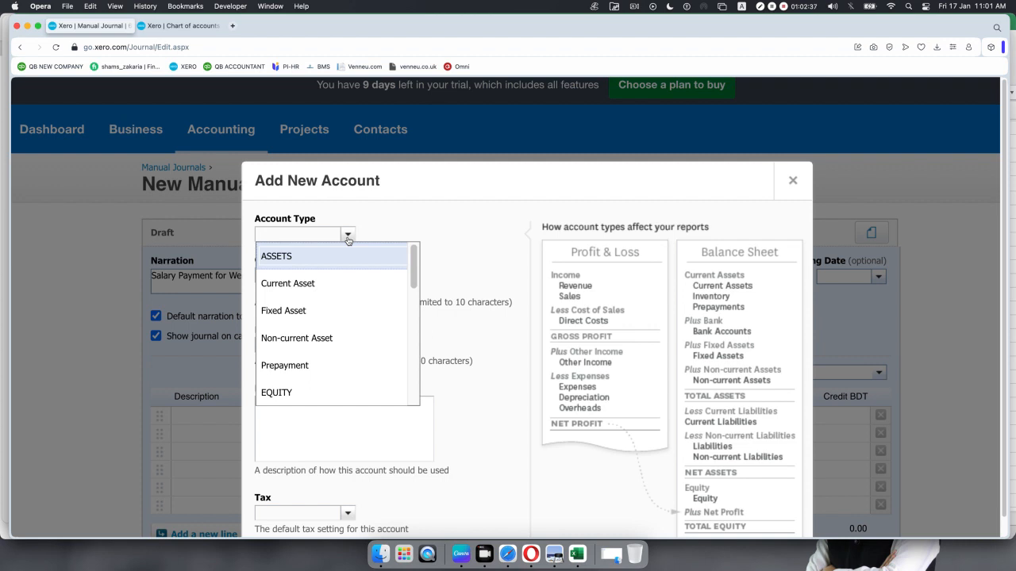
scroll(338, 280, "up", 1)
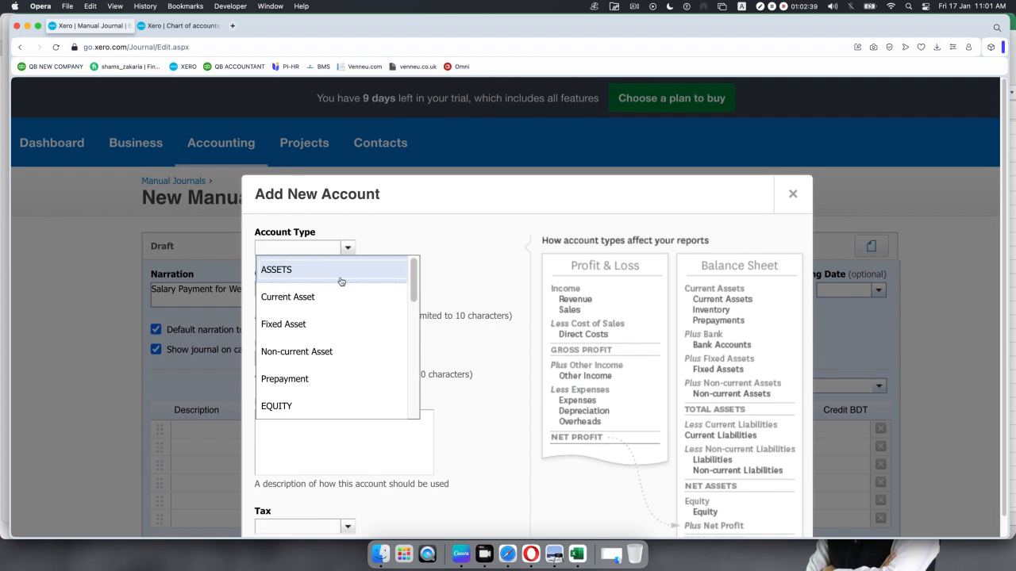
type("l")
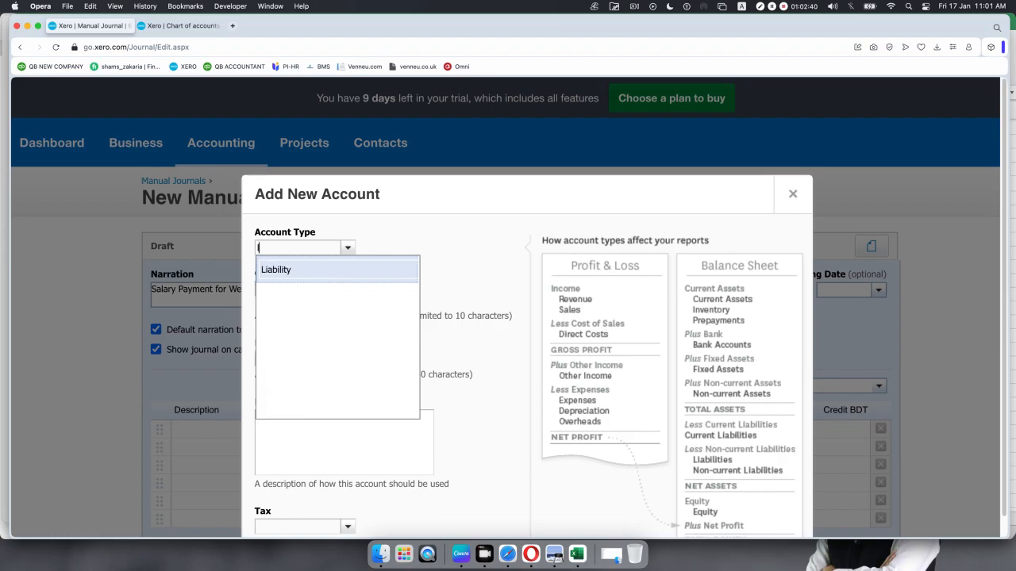
left_click(324, 271)
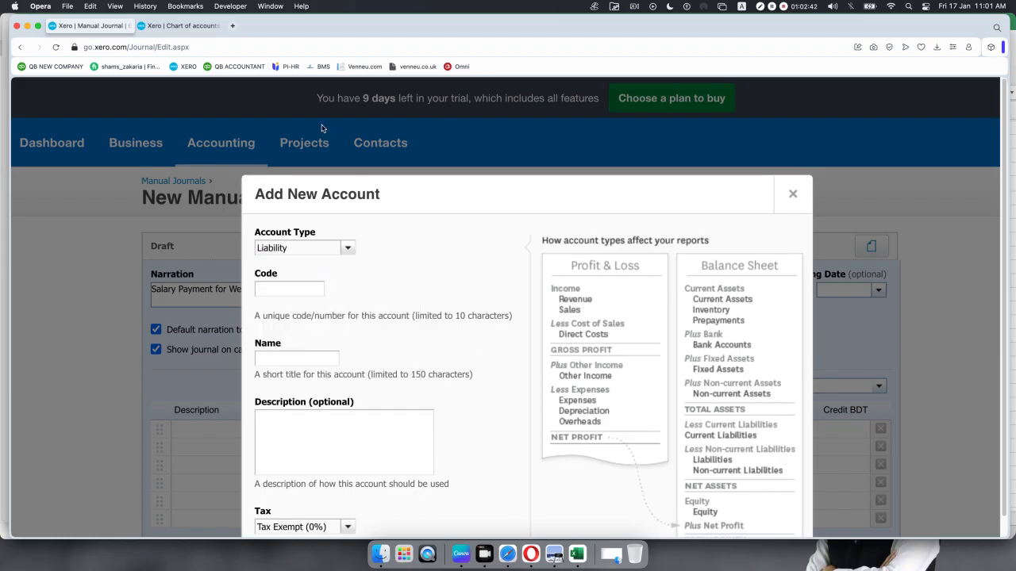
- Check the liability codes in the chart of accounts, give the new account code 805 and the name Employer NIC Payable, and save it
left_click(194, 27)
left_click(361, 207)
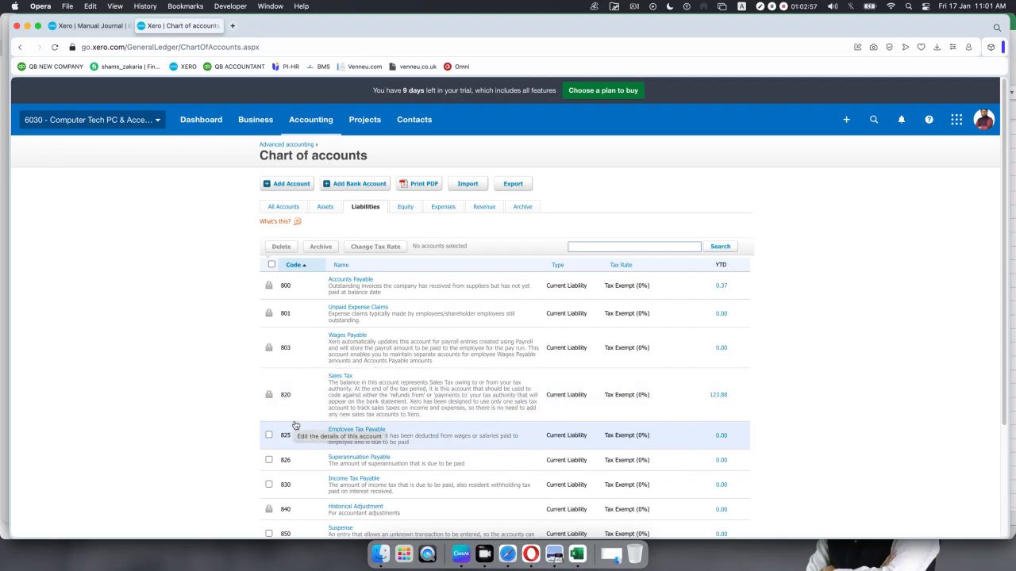
left_click(124, 27)
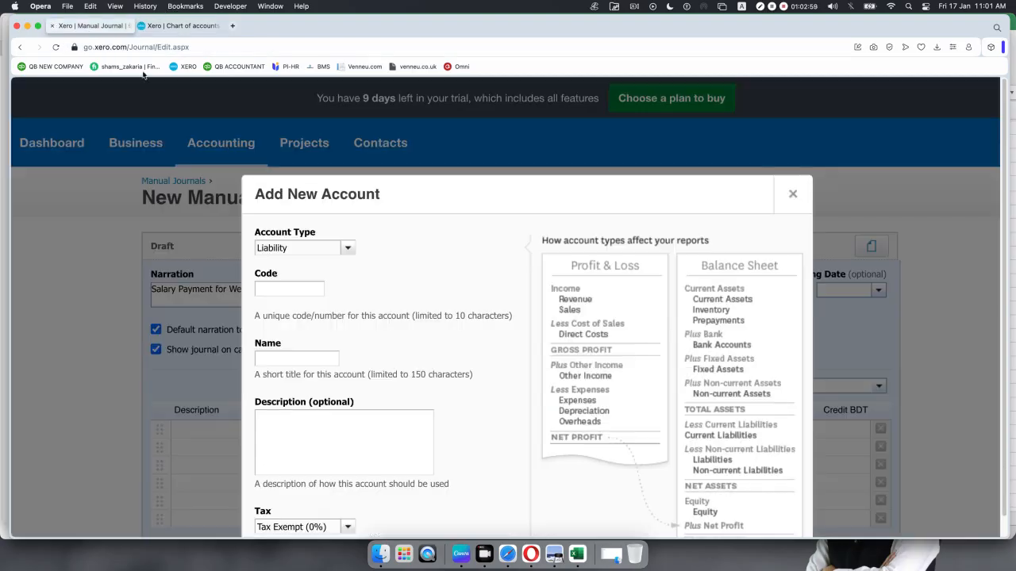
left_click(272, 290)
type("805")
left_click(282, 361)
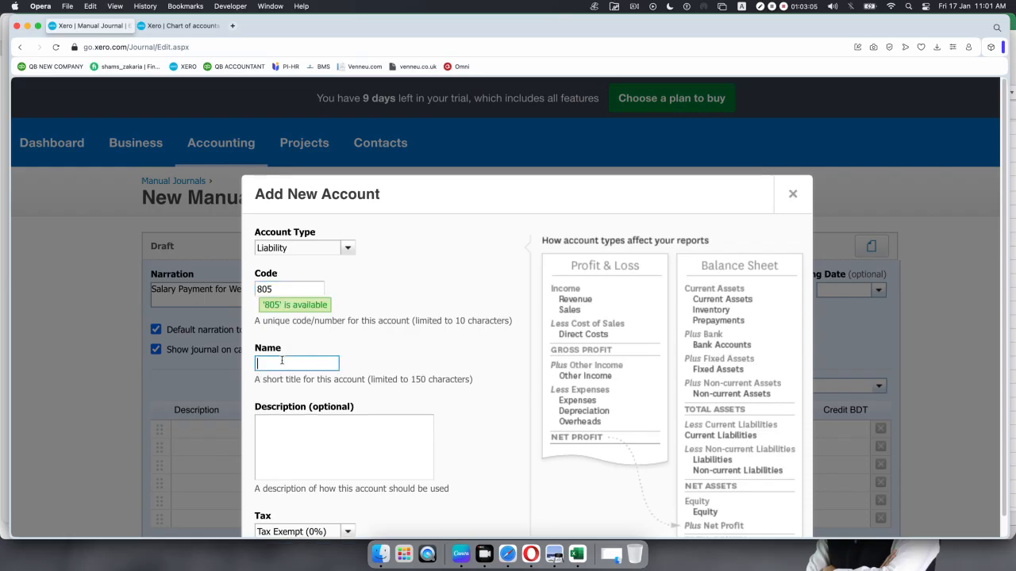
key("super+v")
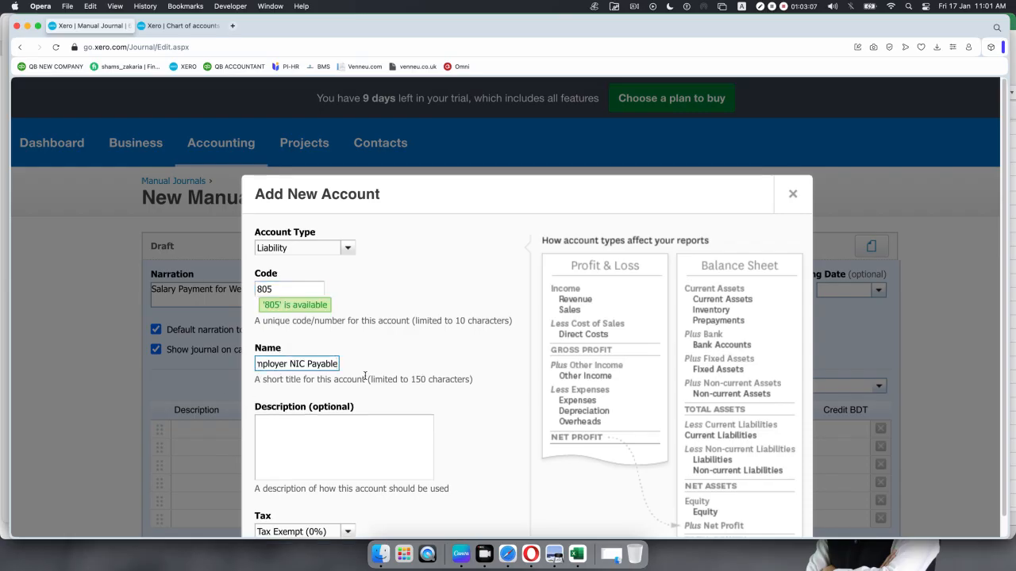
scroll(370, 381, "down", 5)
left_click(405, 426)
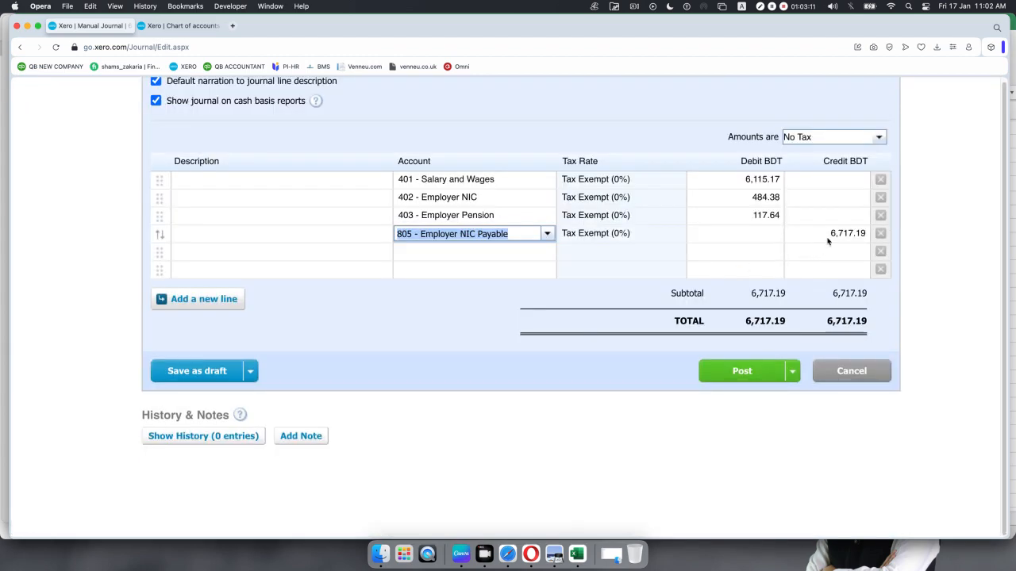
- Copy 484.38 from D9 in Excel and enter it in Xero as the credit for the Employer NIC Payable line
left_click(577, 554)
left_click(308, 198)
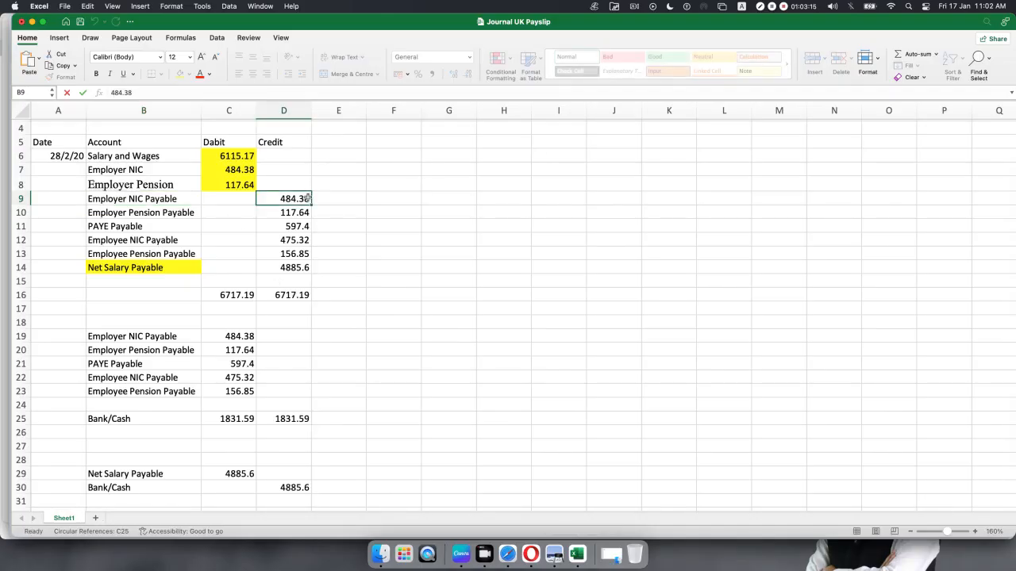
double_click(122, 93)
key("super+c")
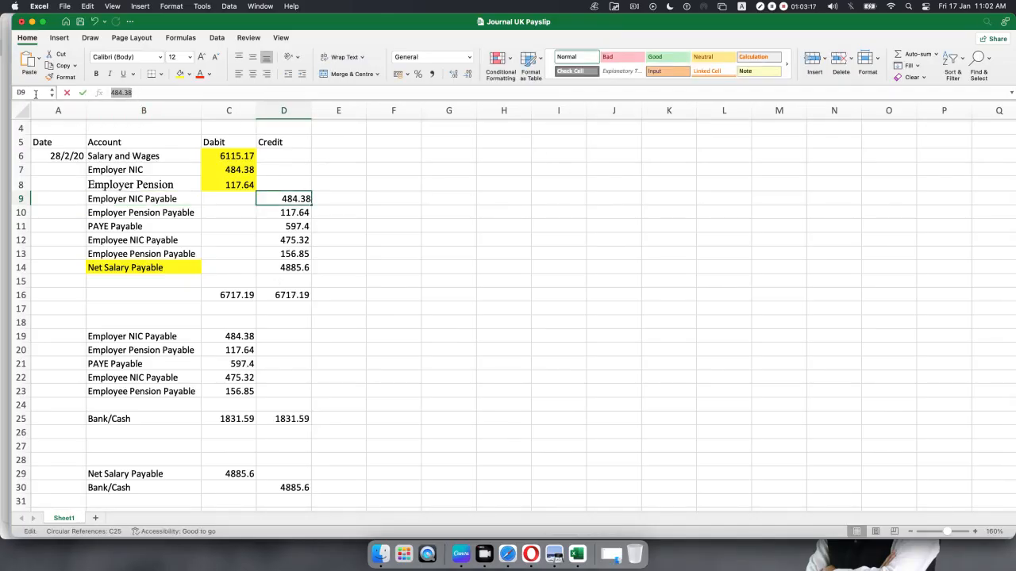
key("super+Tab")
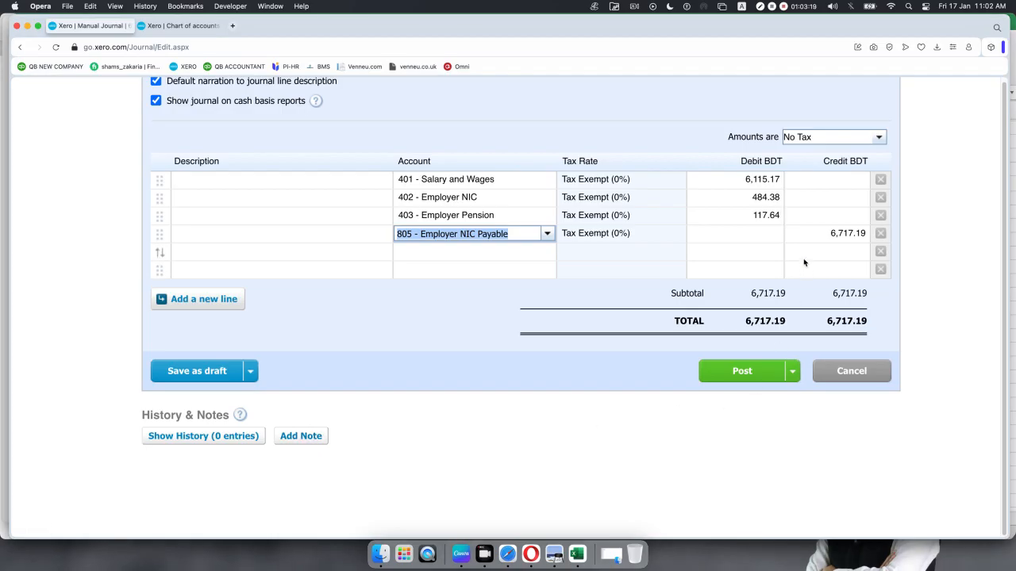
left_click(814, 233)
key("super+v")
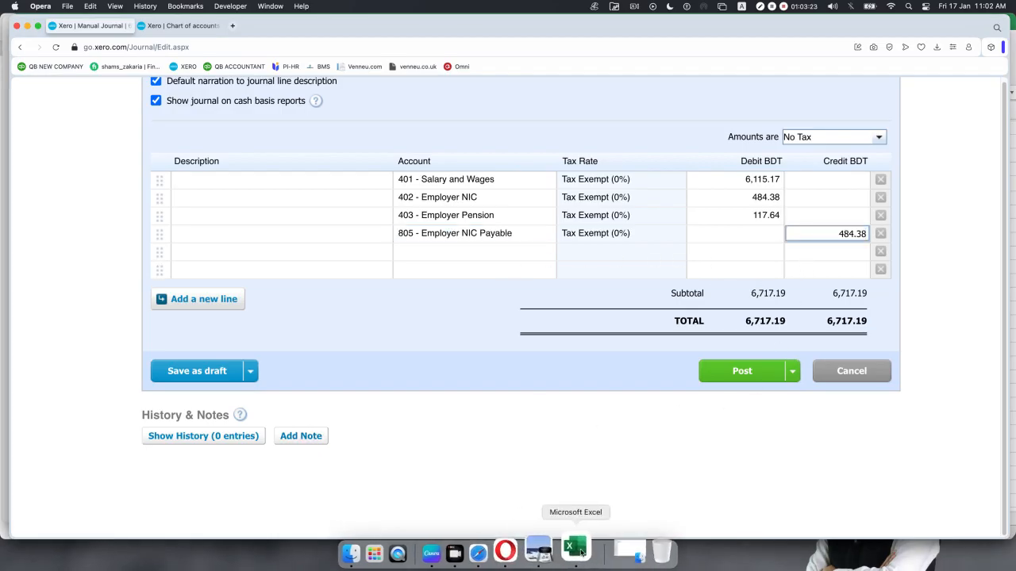
- Switch to Excel and copy the account name "Employer Pension Payable" from B10
key("super+Tab")
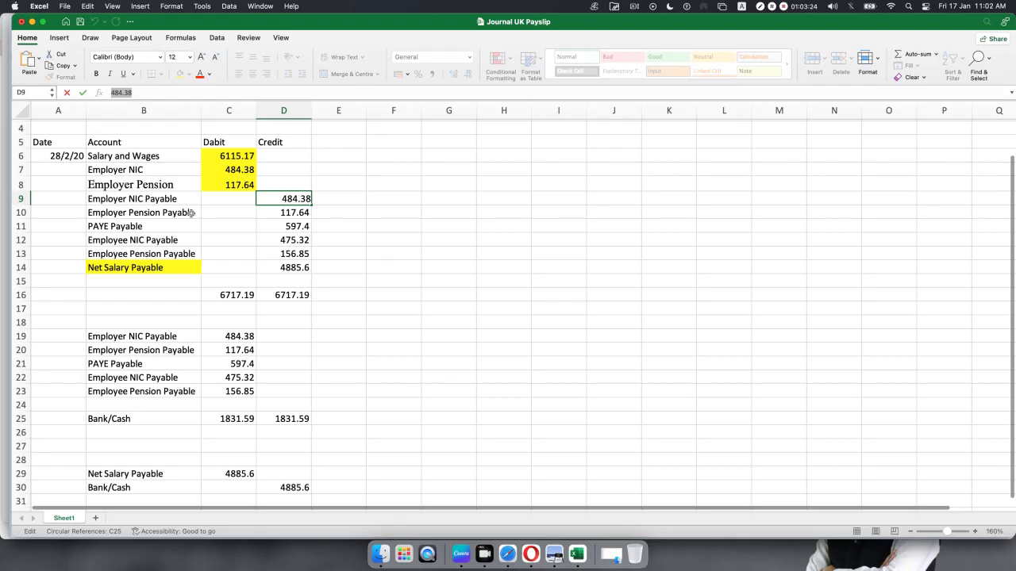
left_click(141, 212)
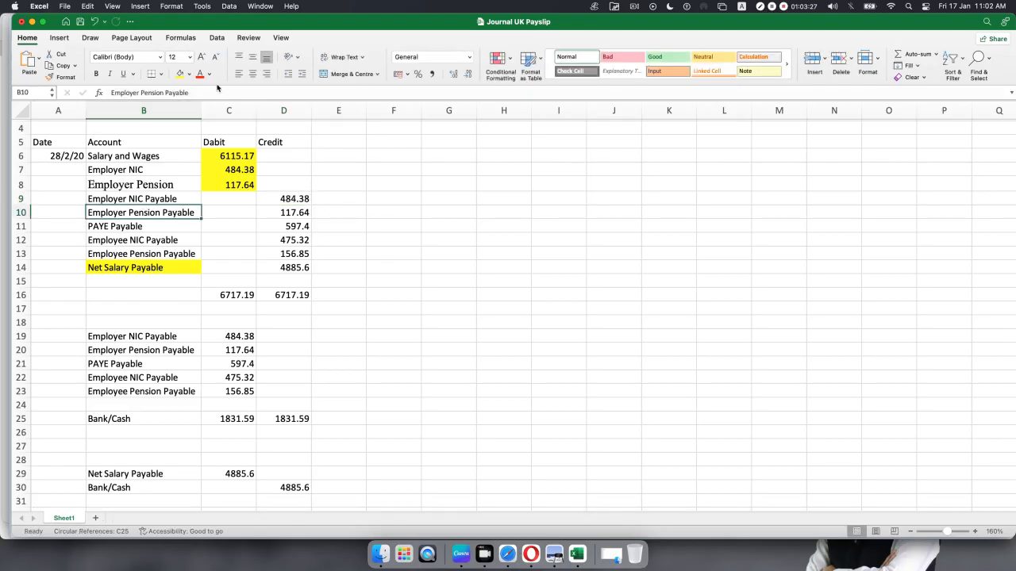
left_click_drag(199, 94, 110, 93)
key("super+c")
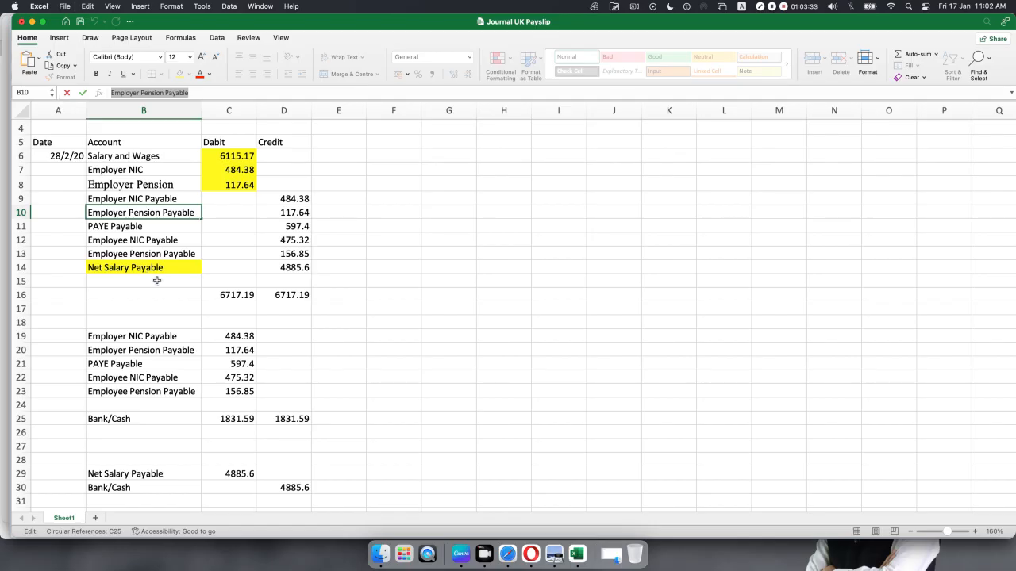
- Switch to Xero in Opera and start a new account of type Liability for the fifth journal line
left_click(508, 549)
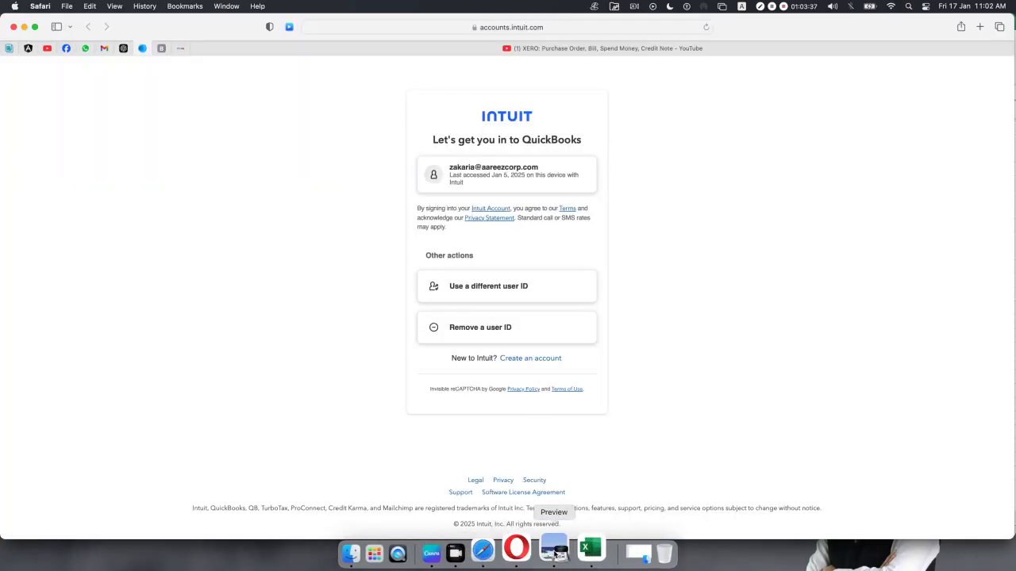
left_click(530, 549)
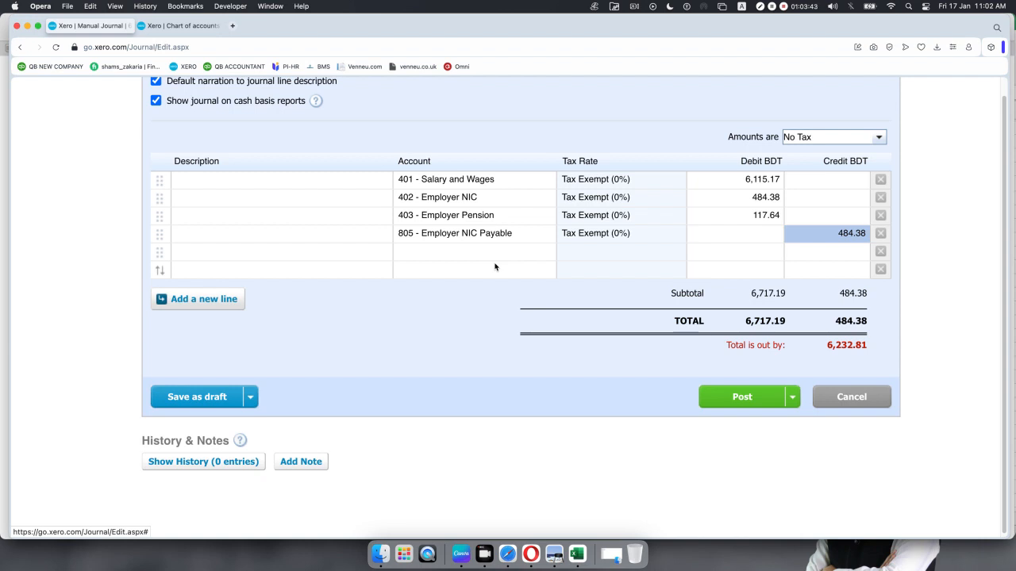
left_click(508, 253)
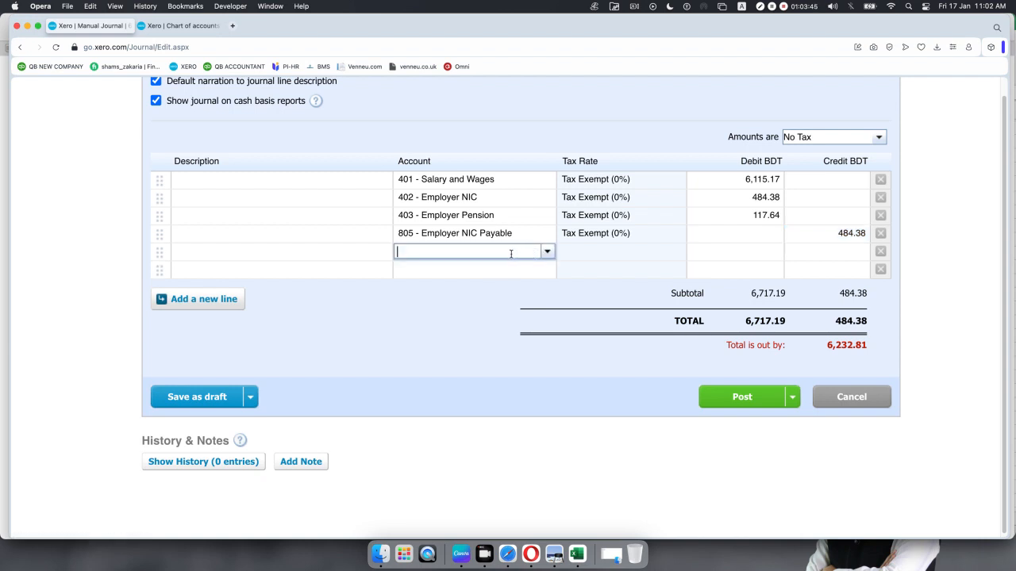
left_click(548, 253)
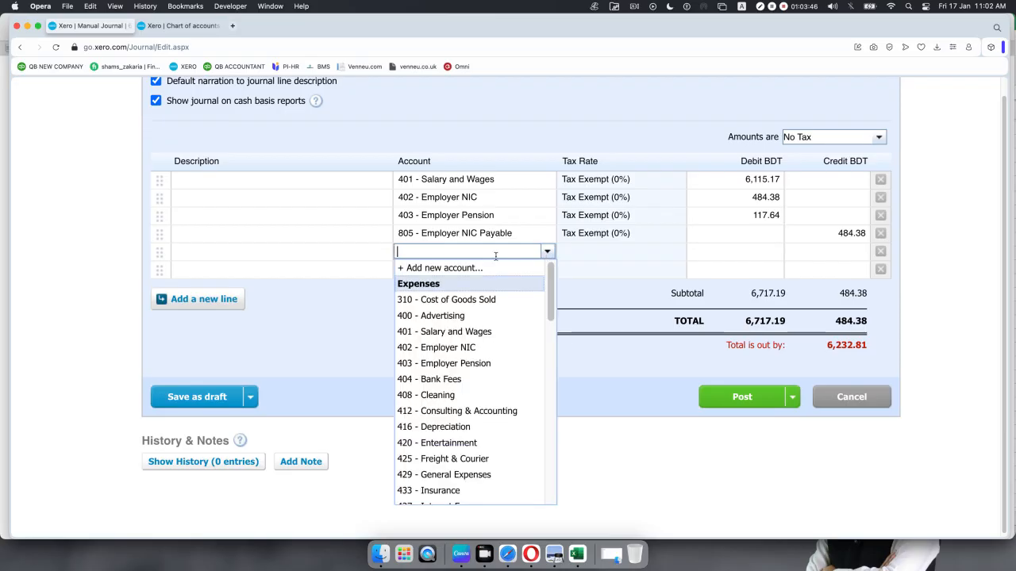
left_click(425, 272)
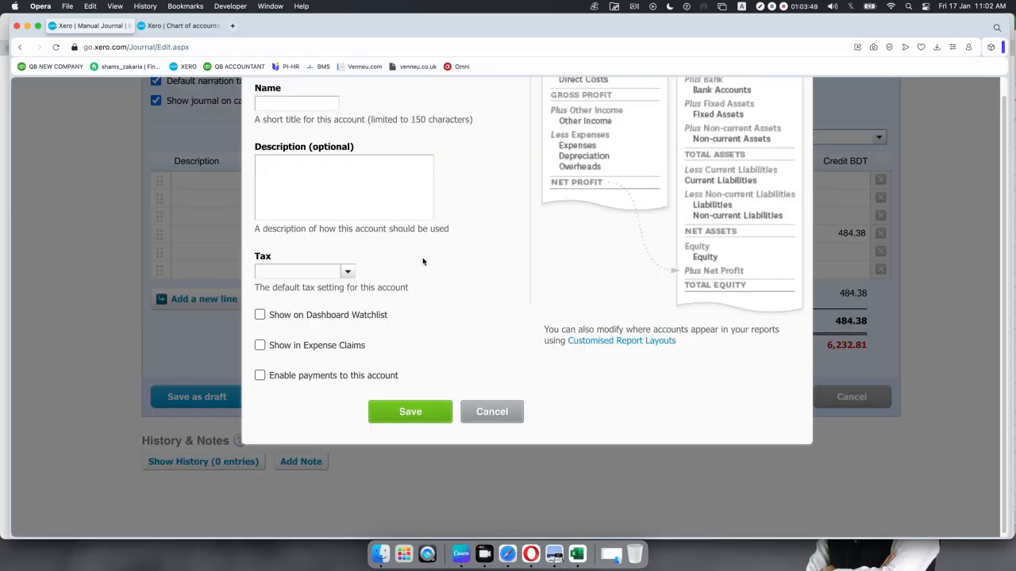
scroll(422, 261, "down", 1)
scroll(422, 261, "up", 5)
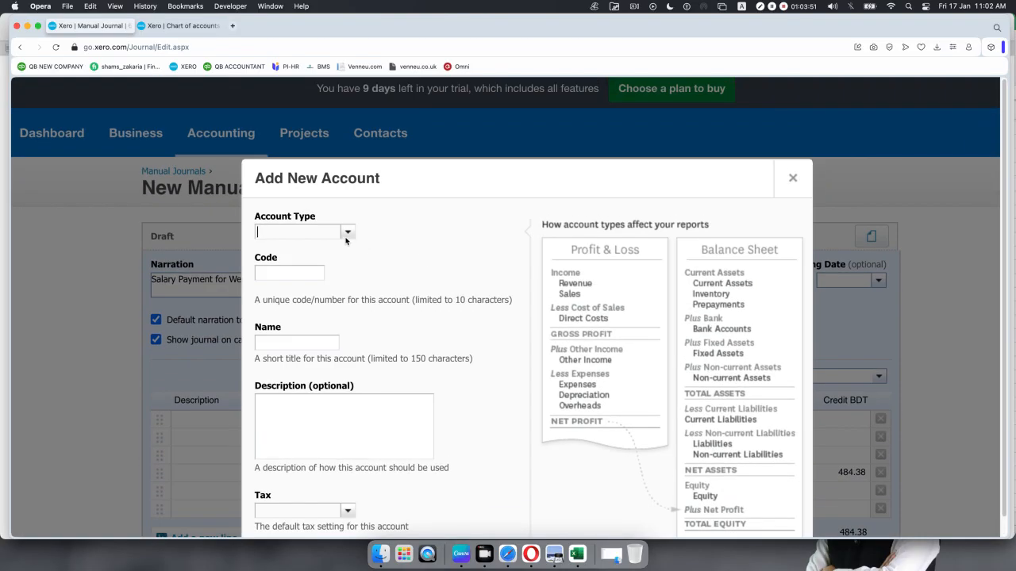
left_click(347, 234)
type("l")
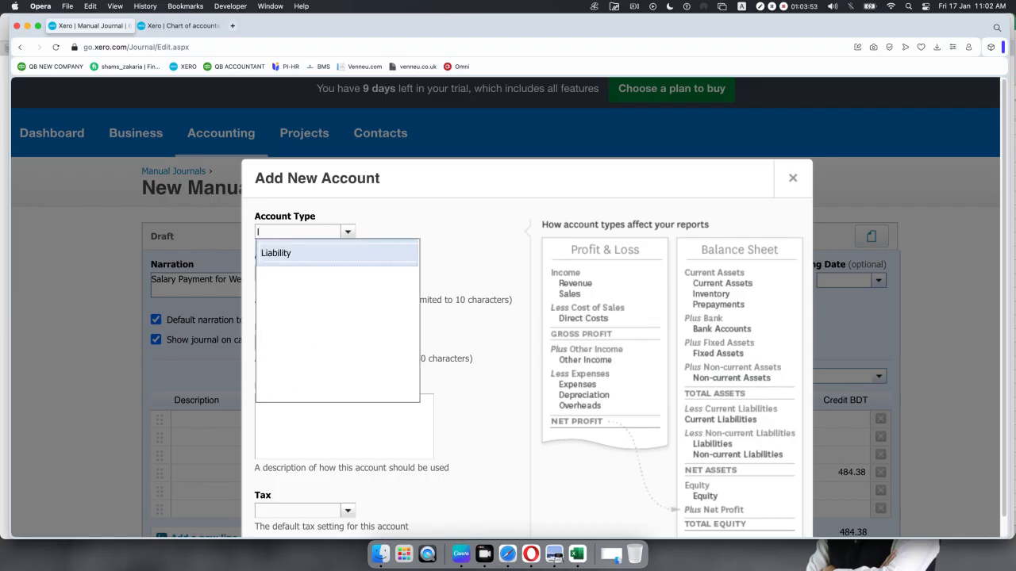
key("Return")
- Give the new liability account code 806 and the name Employer Pension Payable, and save it
left_click(267, 275)
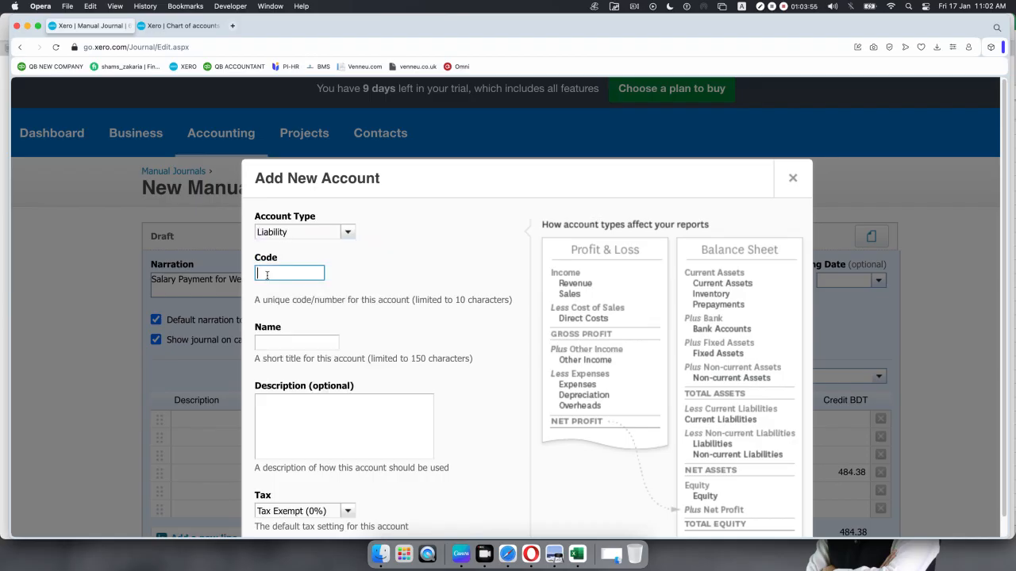
type("806")
left_click(270, 346)
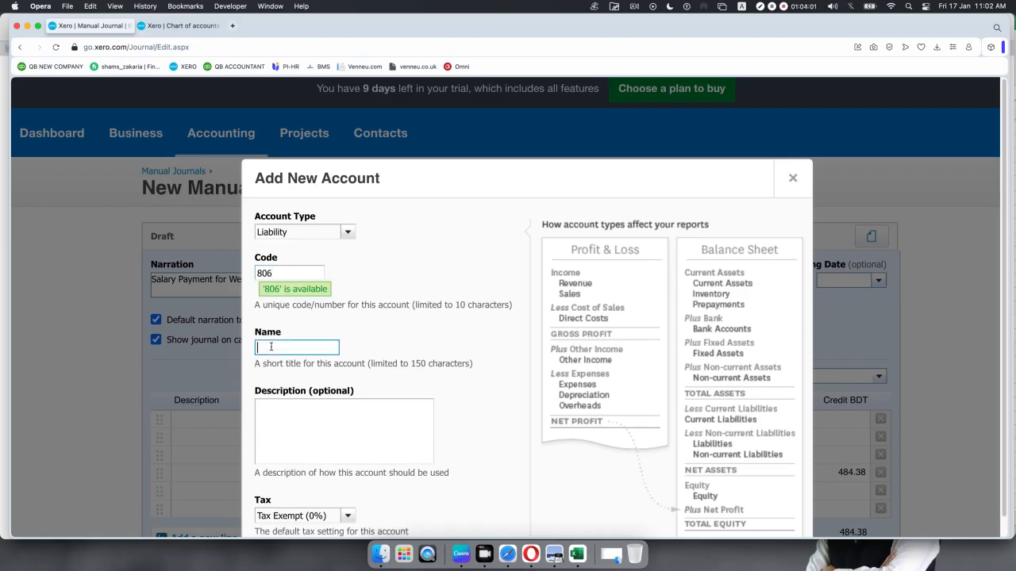
key("super+v")
scroll(417, 374, "down", 5)
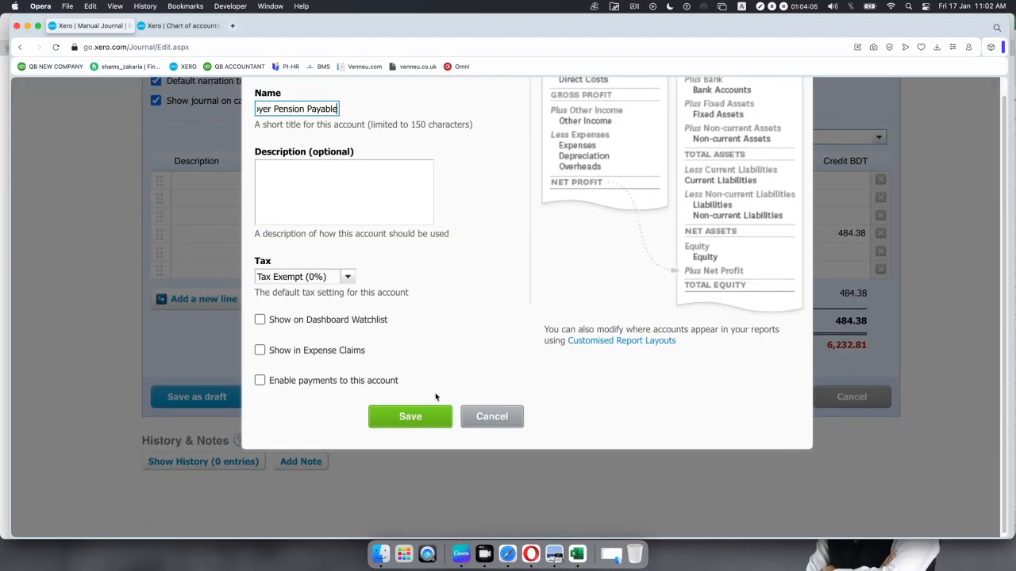
left_click(410, 416)
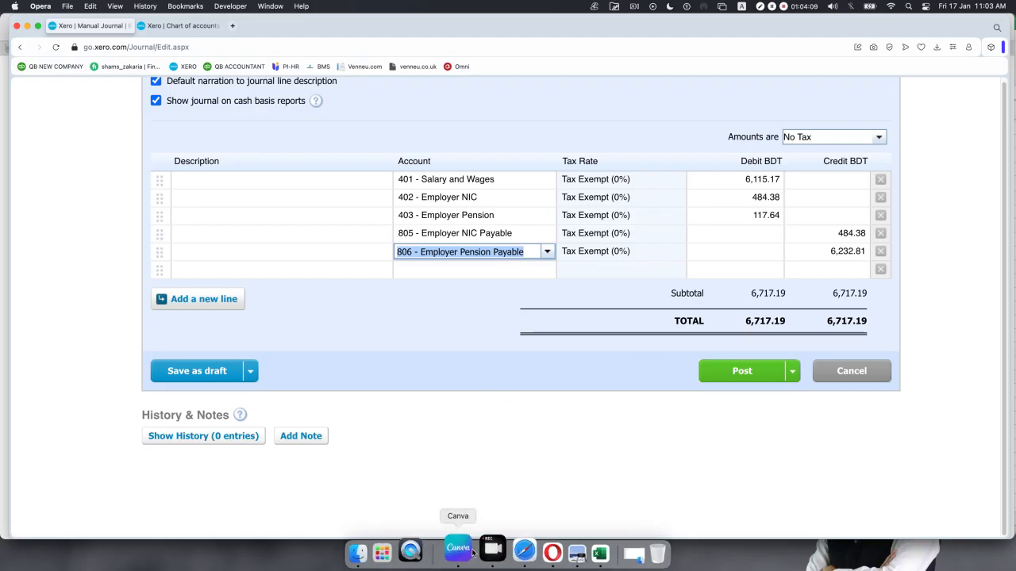
- Switch to Excel for the D10 amount and enter 117.64 in Xero as the credit for the Employer Pension Payable line
left_click(584, 547)
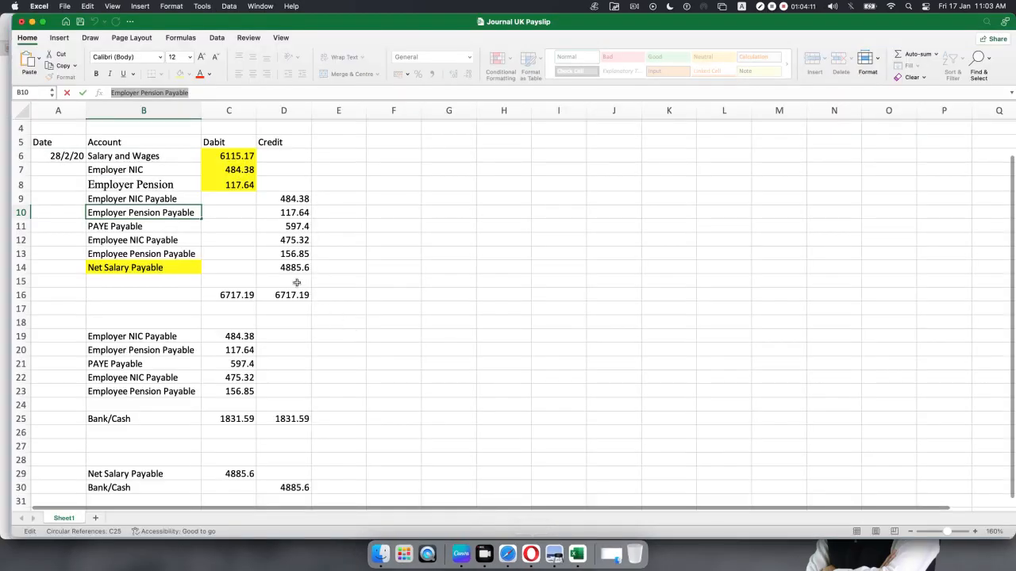
left_click(291, 213)
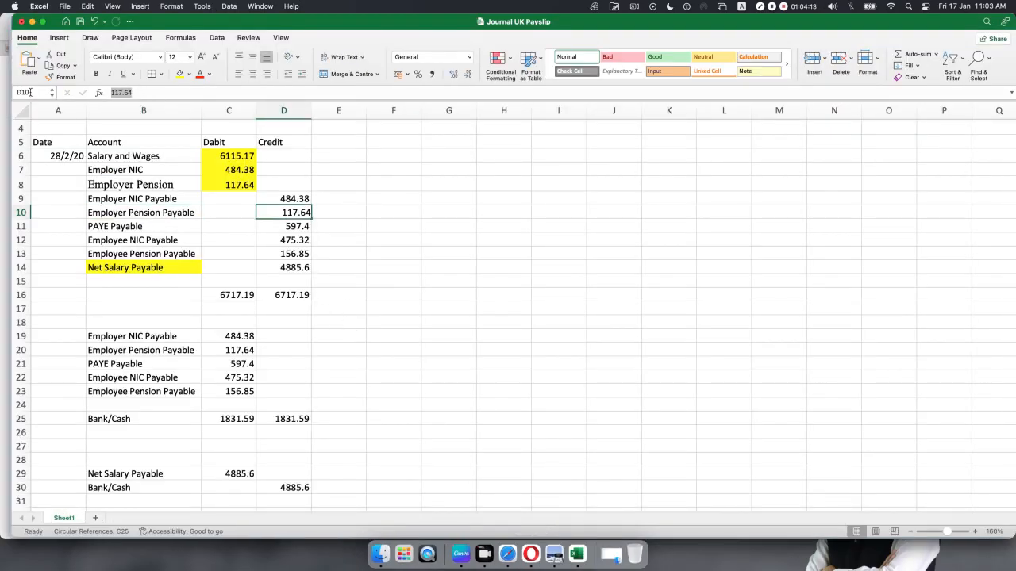
key("super+Tab")
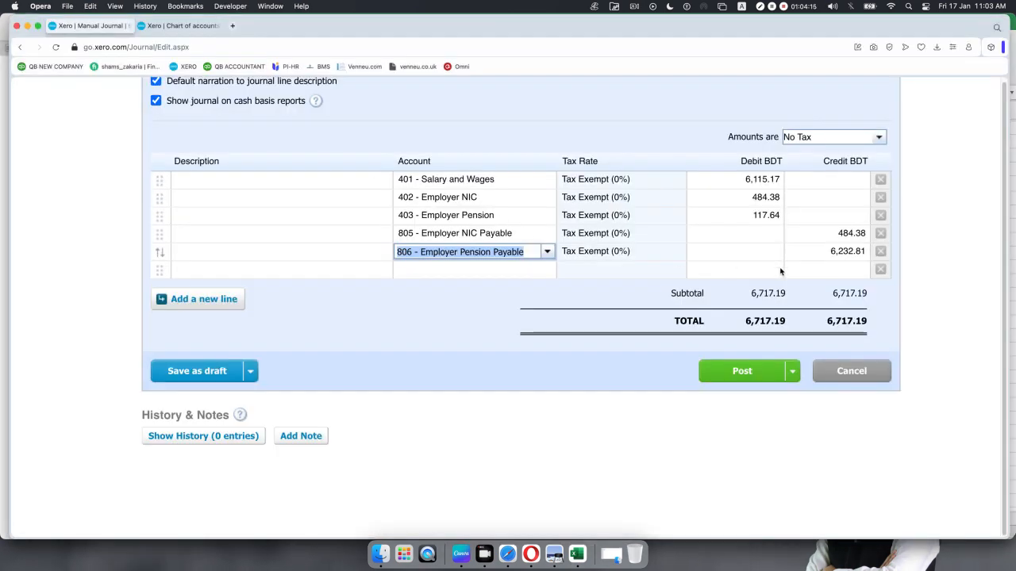
left_click(831, 251)
type("117.64")
left_click(945, 263)
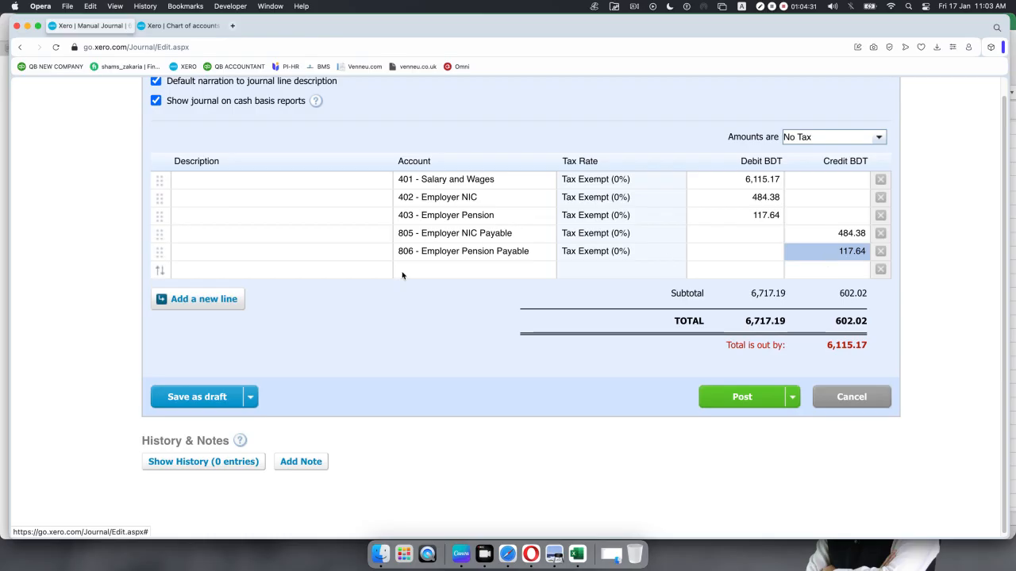
- Switch to Excel, check the P.A.Y.E. total in SUMMARIES.pdf in Preview, and copy the account name "PAYE Payable" from B11
left_click(494, 272)
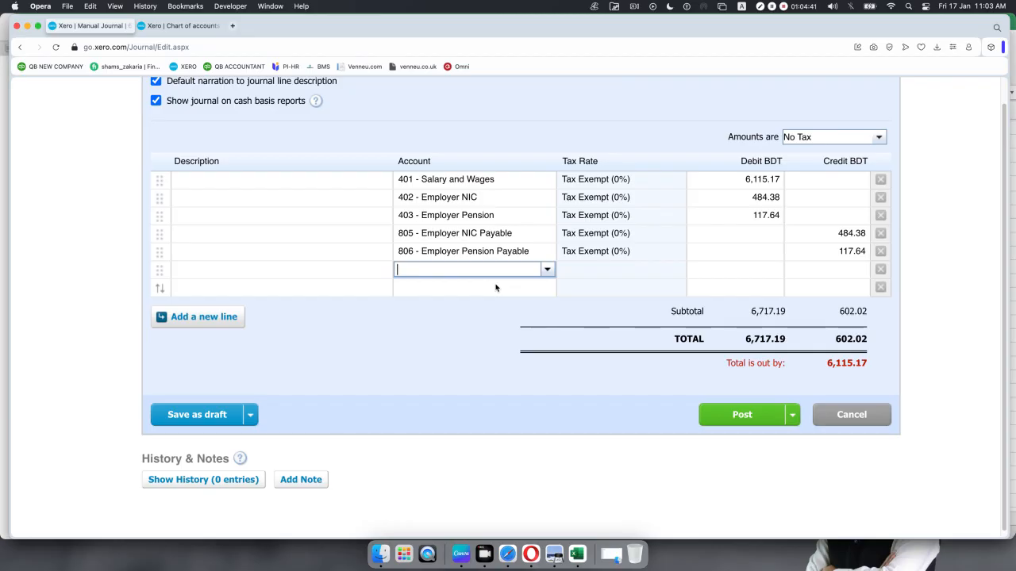
key("super+Tab")
left_click(127, 227)
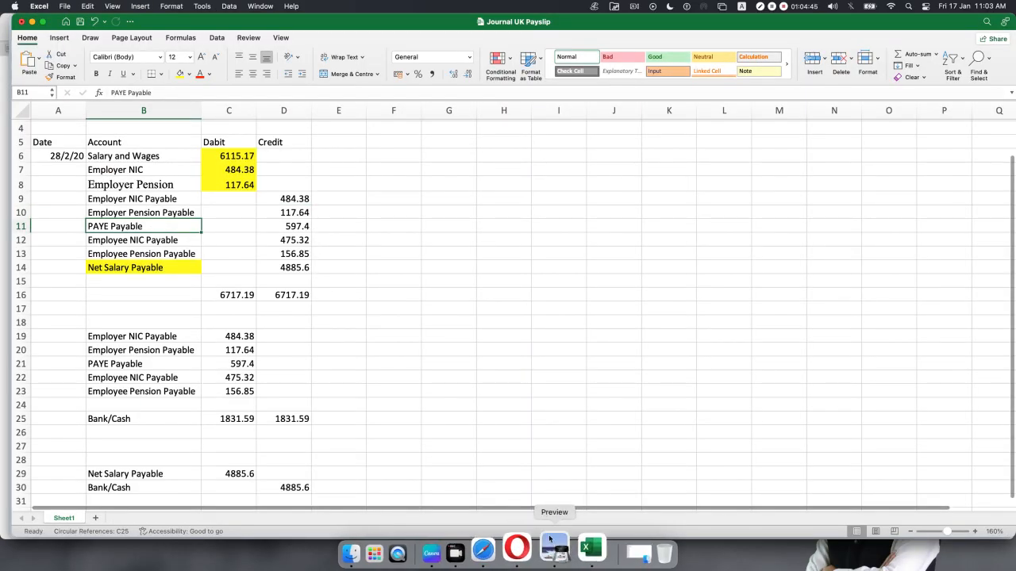
left_click(551, 544)
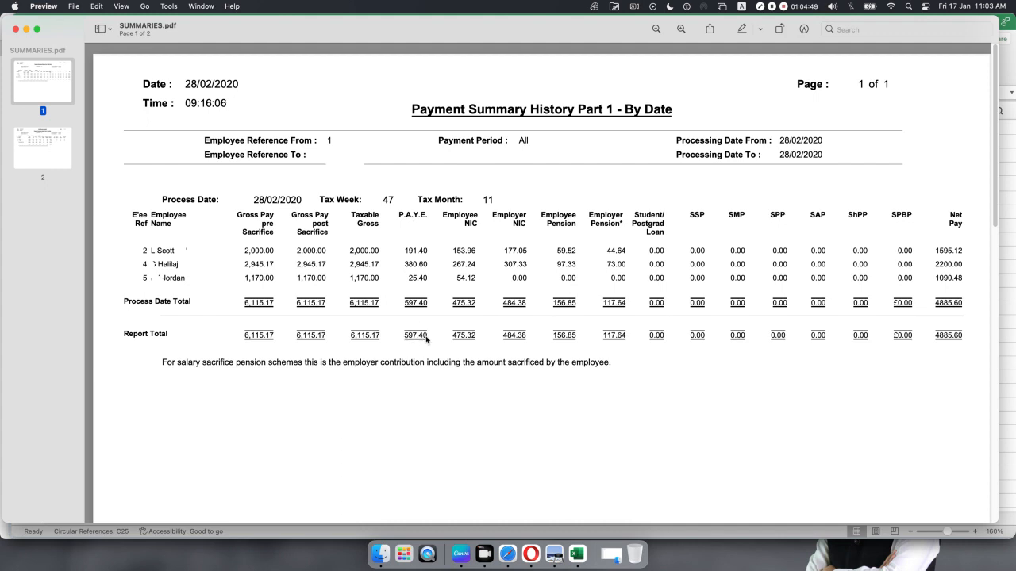
key("super+Tab")
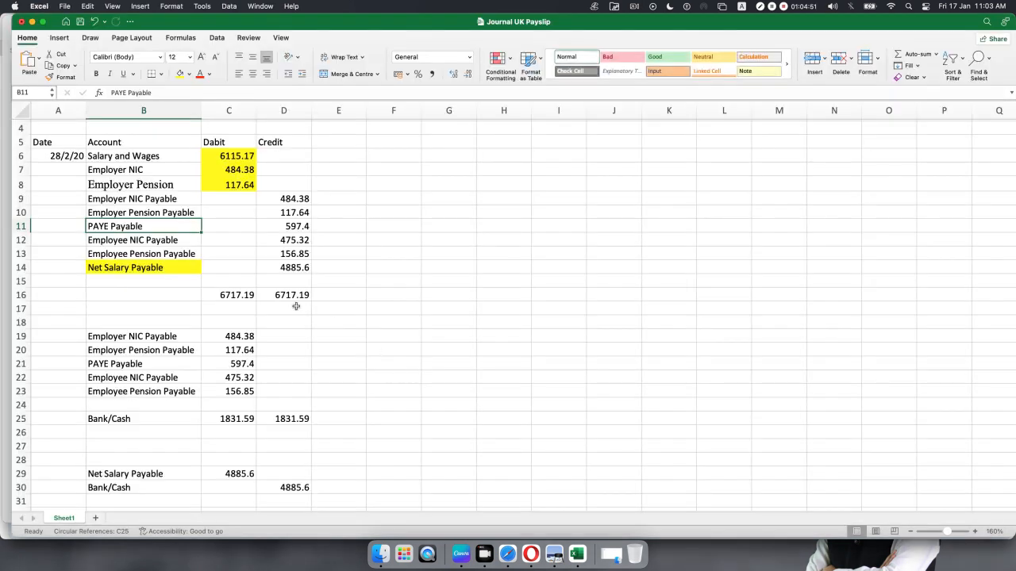
triple_click(159, 92)
key("super+c")
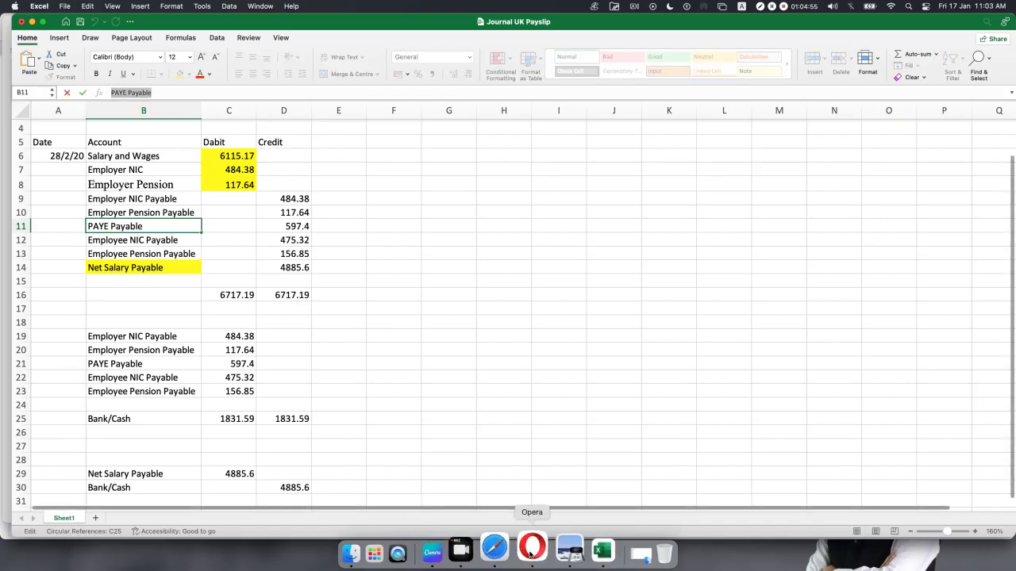
- Switch to Xero in Opera and start a new account of type Liability for the sixth journal line
left_click(530, 554)
left_click(446, 287)
scroll(384, 307, "up", 5)
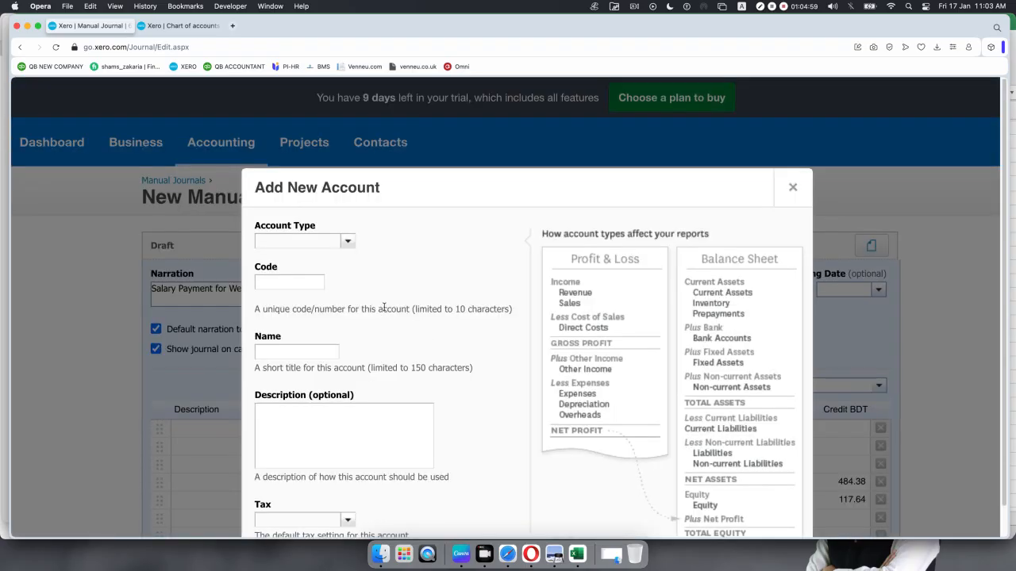
type("l")
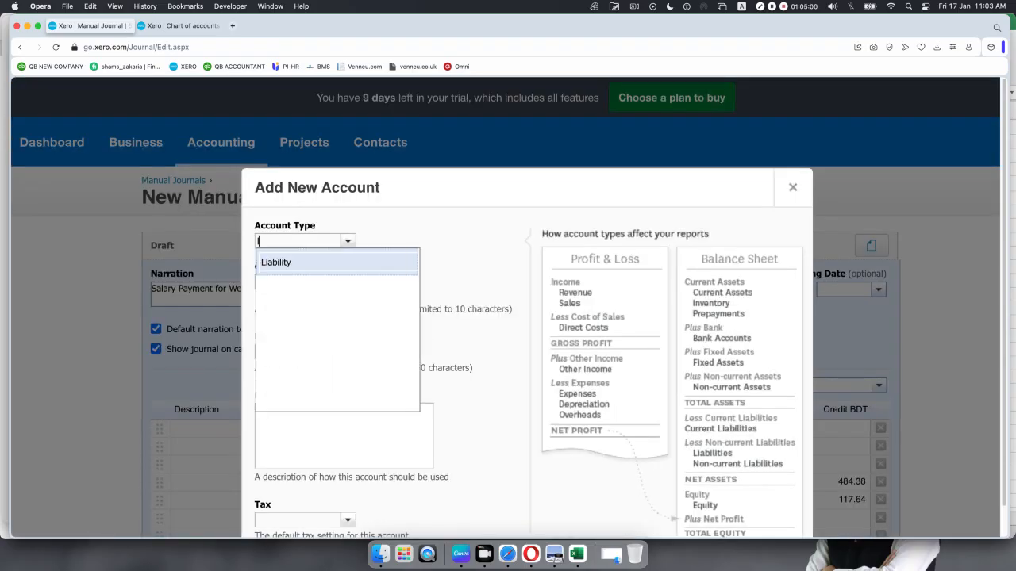
left_click(322, 269)
- Set the new liability account's code to 807
left_click(308, 283)
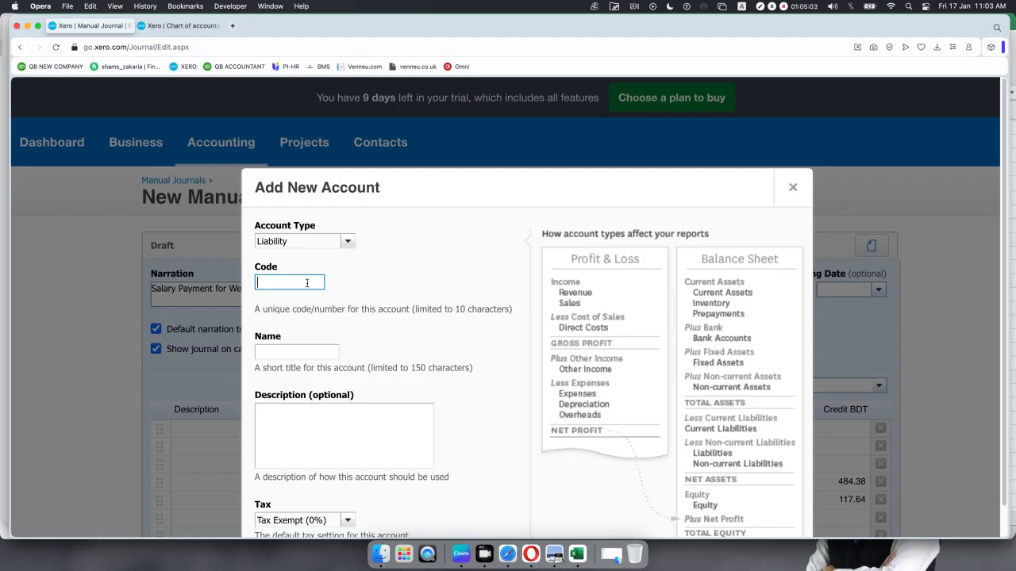
type("807")
left_click(270, 322)
left_click(285, 280)
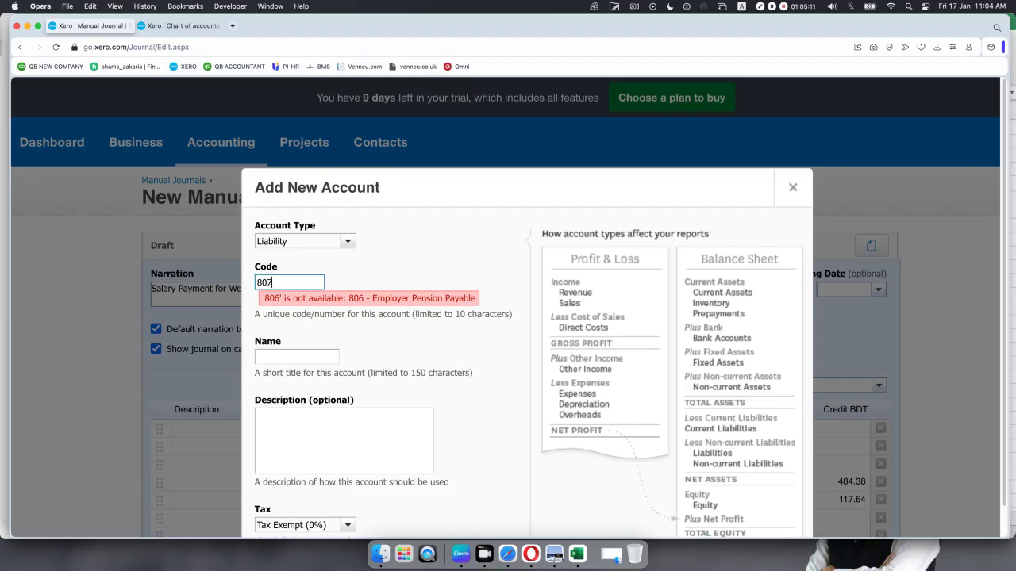
type("7")
key("Tab")
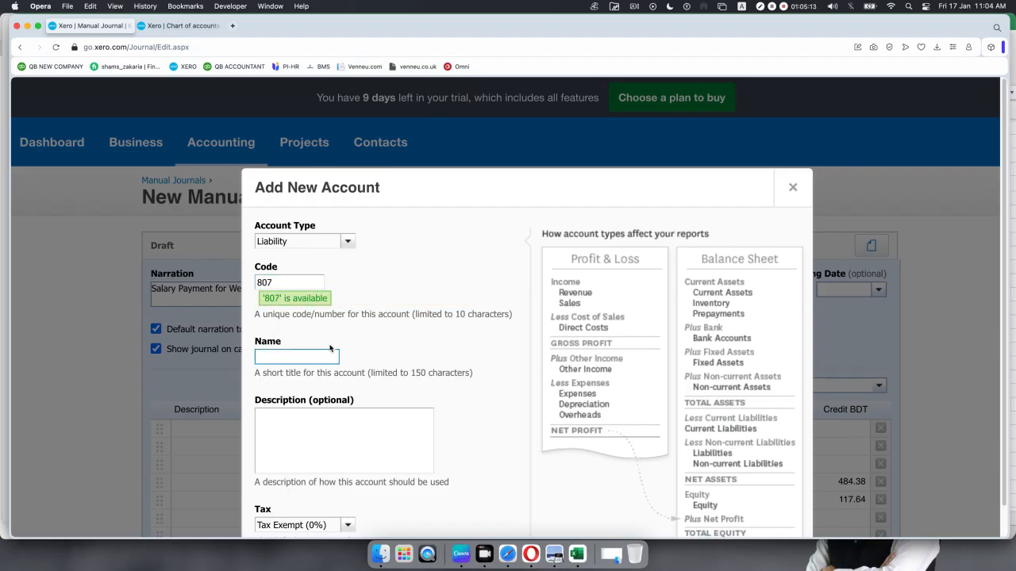
- Name the new liability account PAYE Payable and save it to the journal line
key("super+v")
scroll(329, 417, "down", 5)
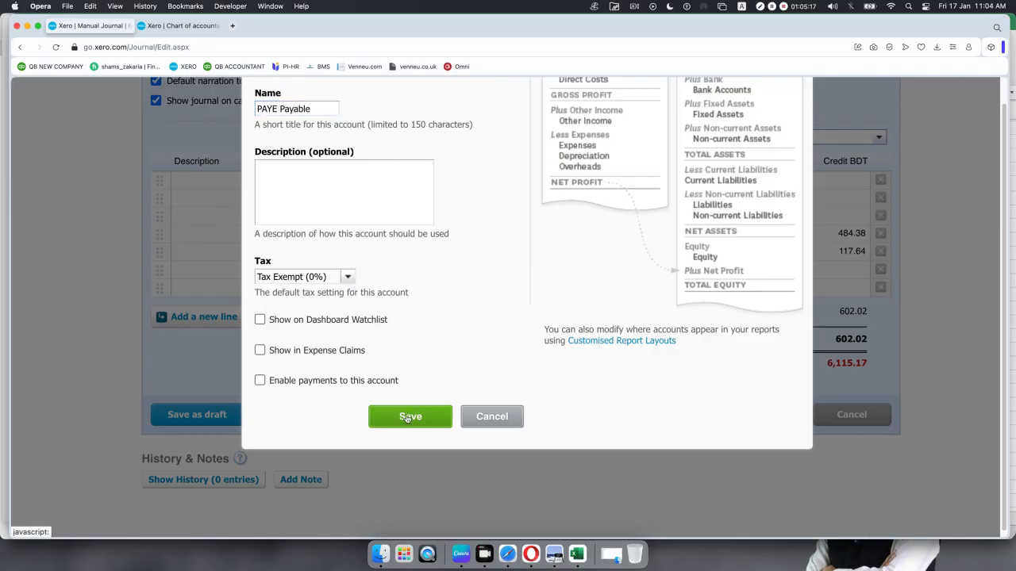
left_click(407, 418)
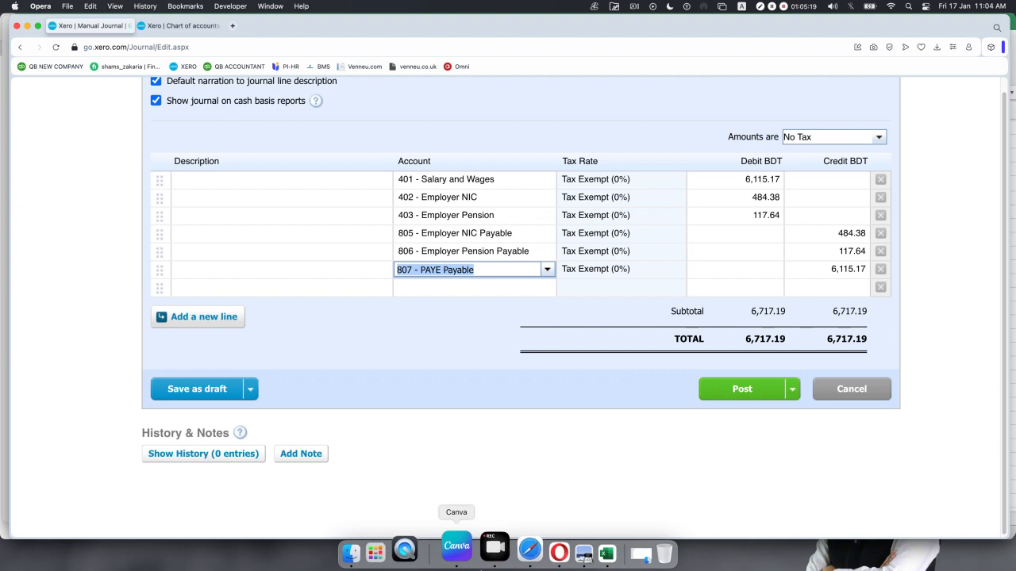
- Copy the PAYE Payable amount 597.4 from the Excel payslip sheet into the credit of the 807 - PAYE Payable line in Xero
left_click(581, 556)
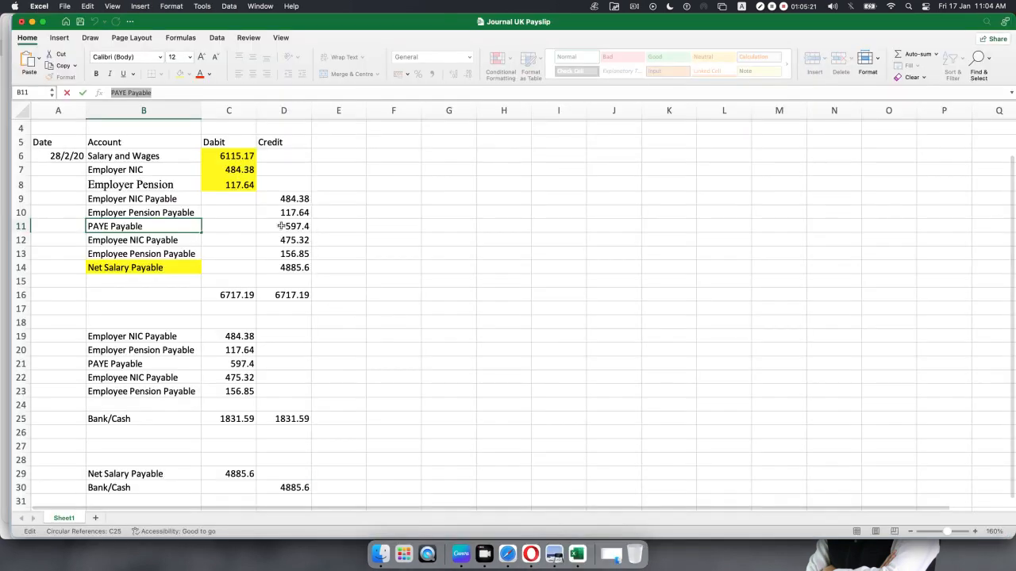
left_click_drag(131, 93, 57, 95)
key("super+c")
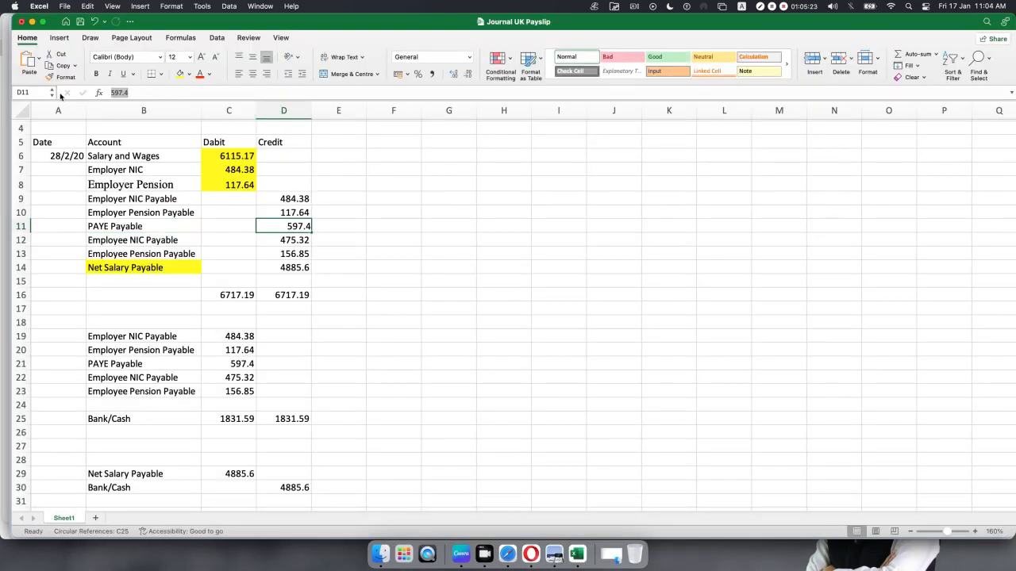
left_click(530, 554)
left_click(844, 269)
key("super+v")
- Begin the next journal line and copy the account name Employee NIC Payable from the Excel payslip sheet
left_click(455, 287)
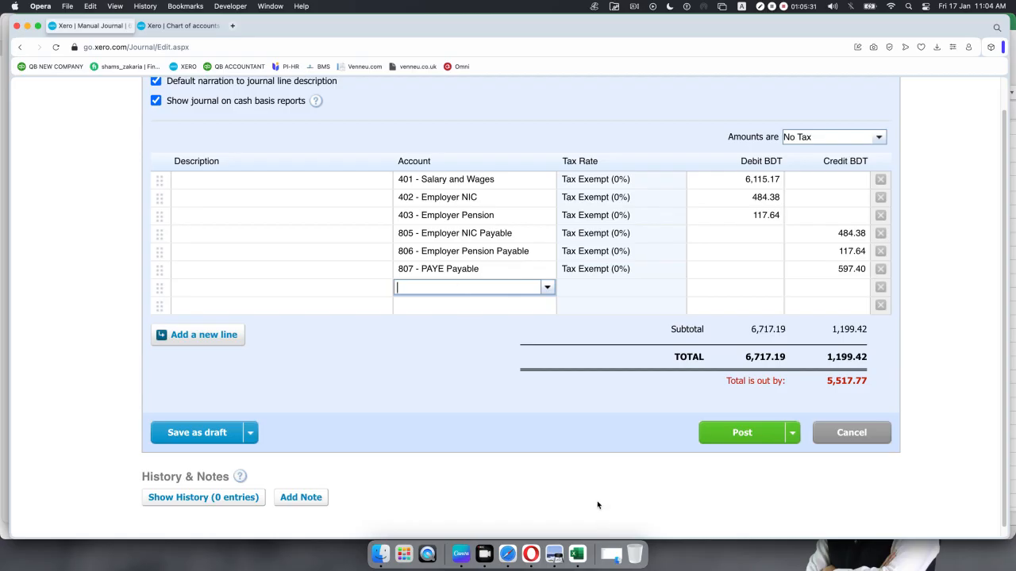
left_click(577, 554)
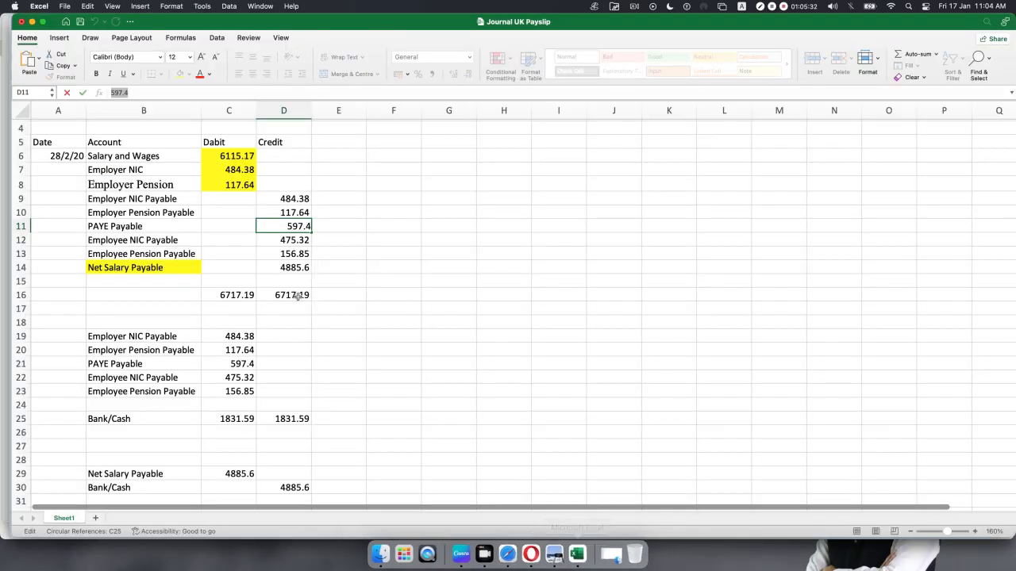
left_click(164, 241)
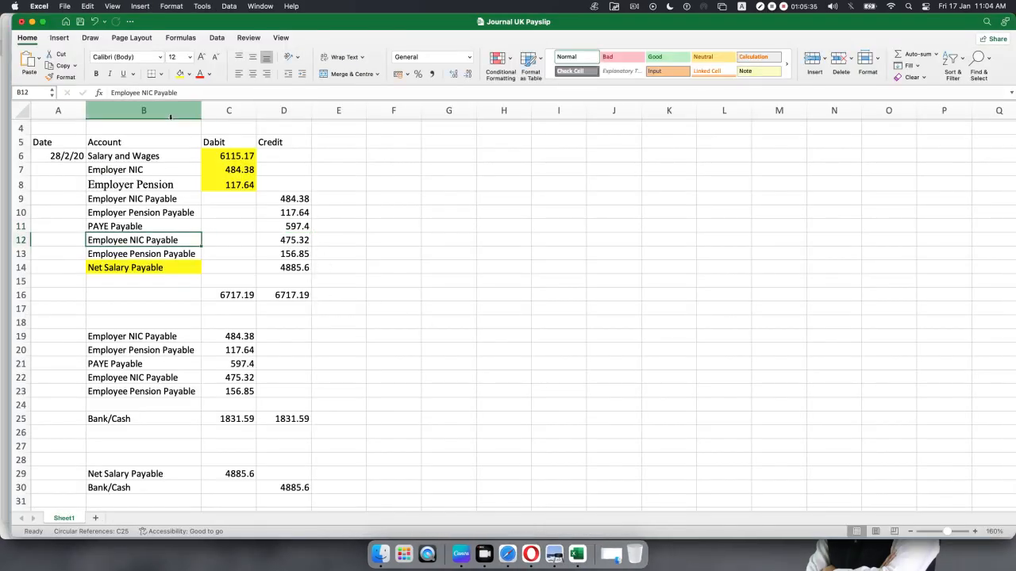
triple_click(192, 93)
key("super+c")
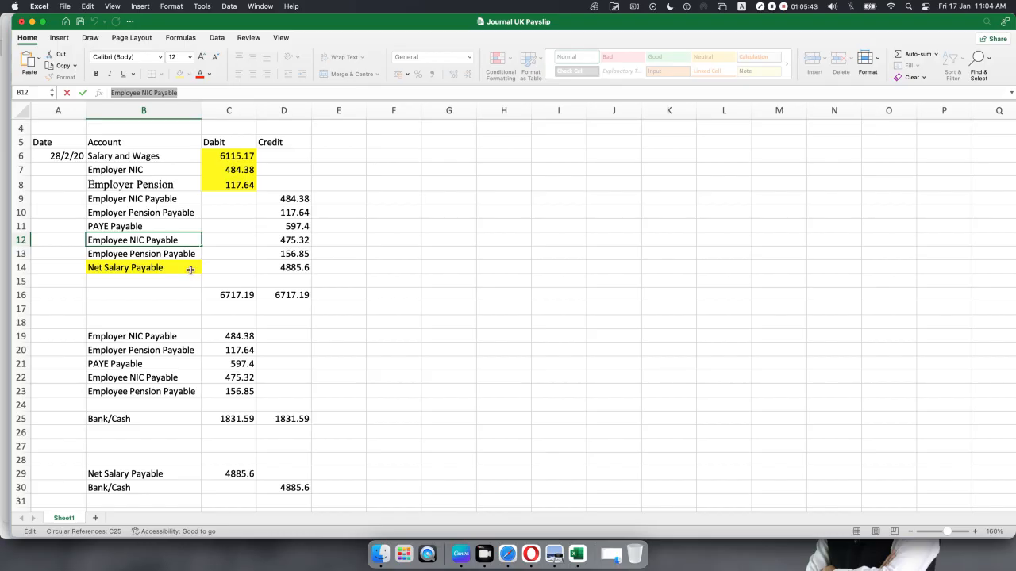
- Back in Xero, start a new account from the empty journal line and set its type to Liability
left_click(531, 555)
left_click(547, 289)
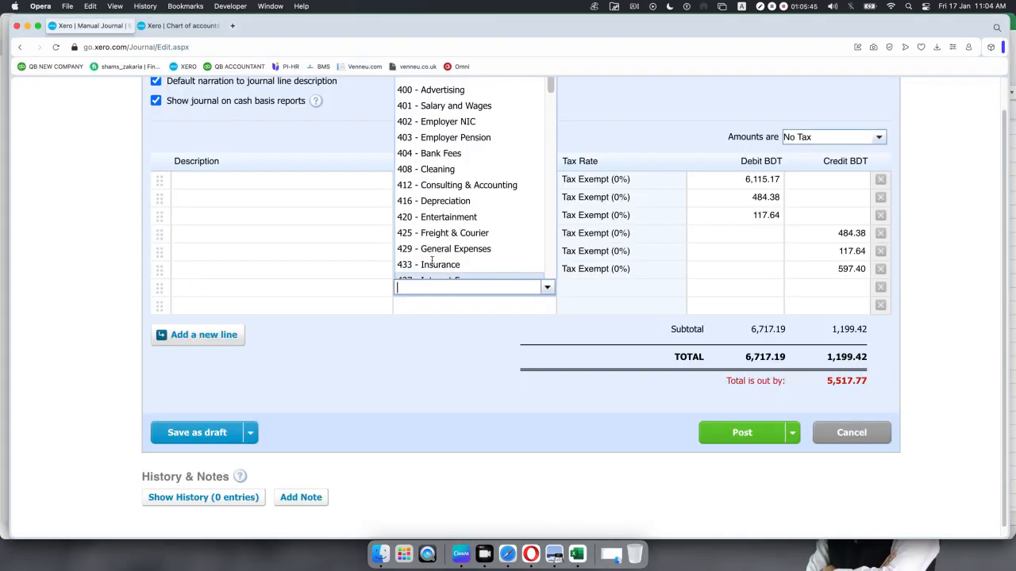
scroll(479, 230, "down", 5)
scroll(478, 230, "up", 5)
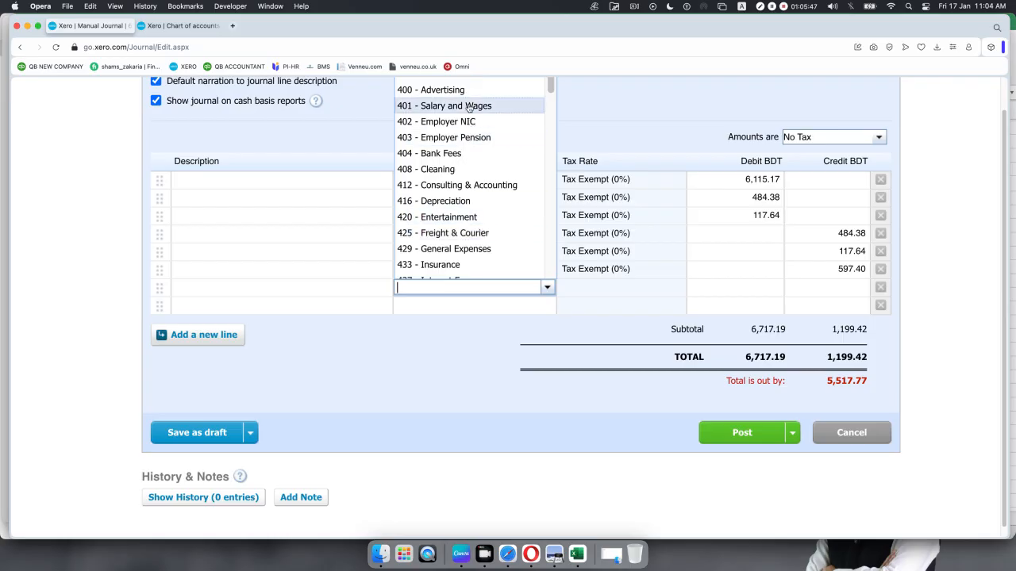
scroll(469, 107, "up", 3)
left_click(450, 292)
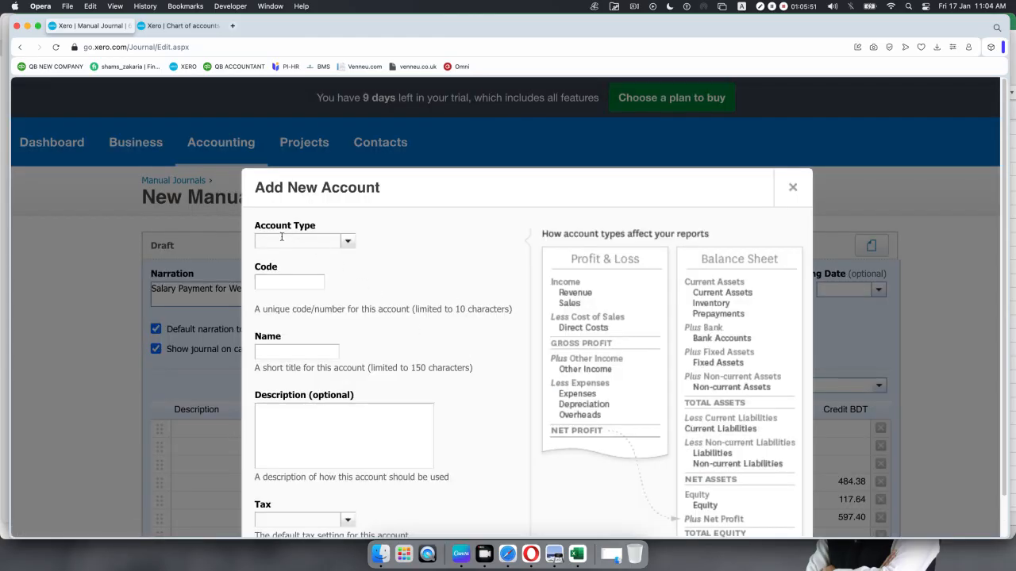
left_click(281, 237)
type("l")
key("Return")
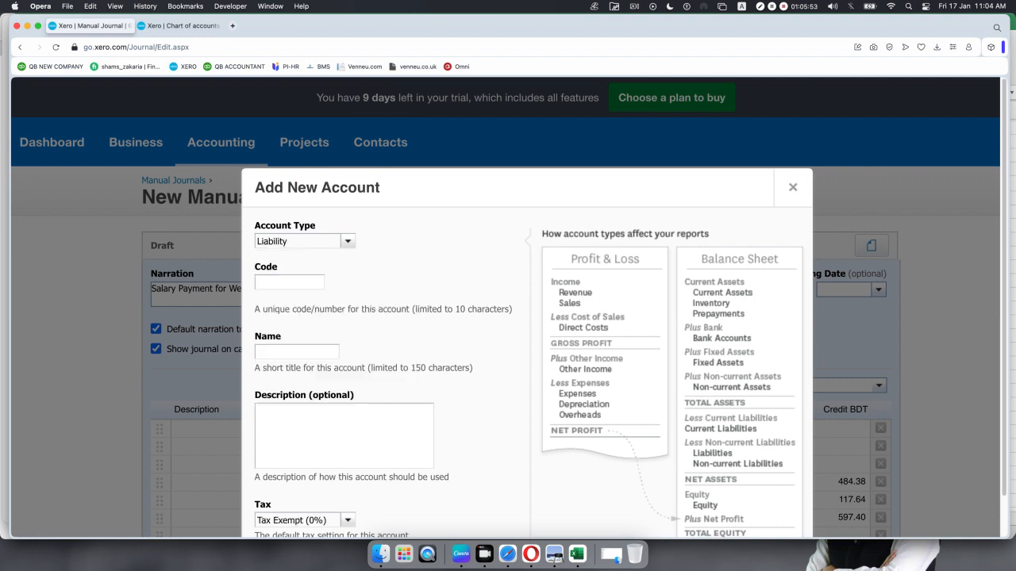
- Give the new account code 808 and the name Employee NIC Payable, and save it
left_click(284, 284)
type("808")
left_click(297, 355)
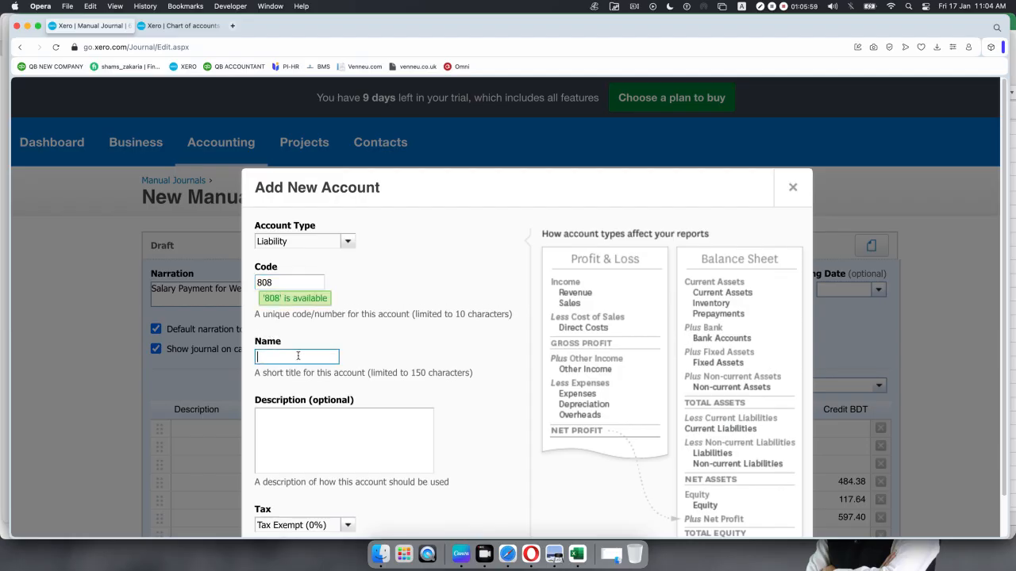
key("super+v")
scroll(378, 372, "down", 2)
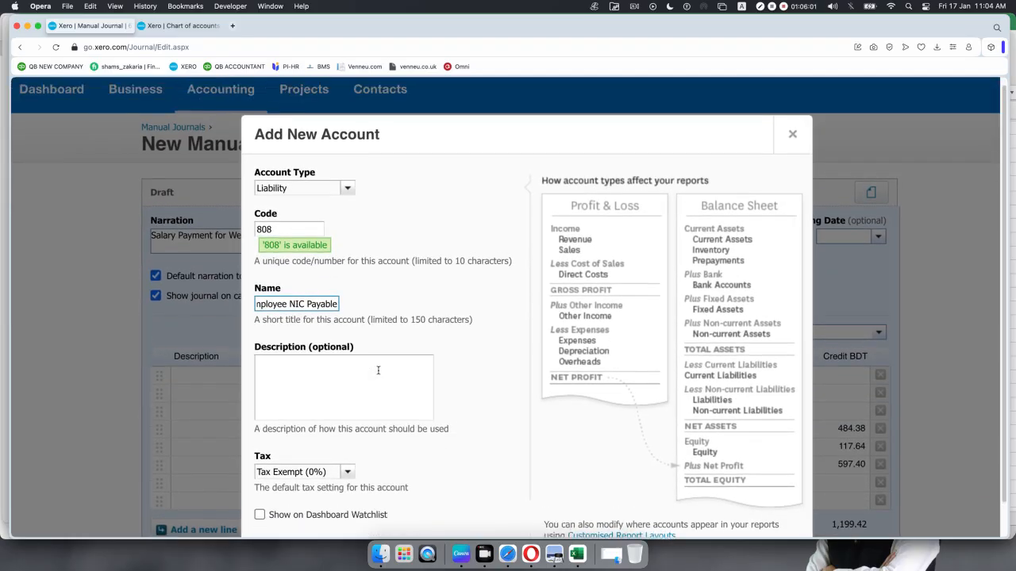
scroll(377, 370, "down", 5)
left_click(395, 418)
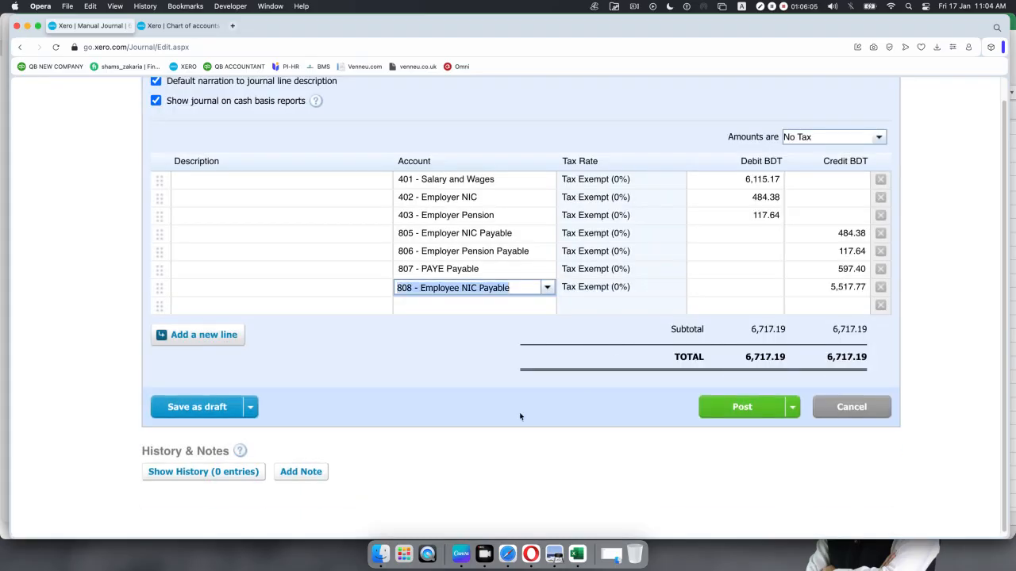
- Look up the Employee NIC Payable amount in the Excel sheet and enter 475.32 as that line's credit in Xero
left_click(577, 553)
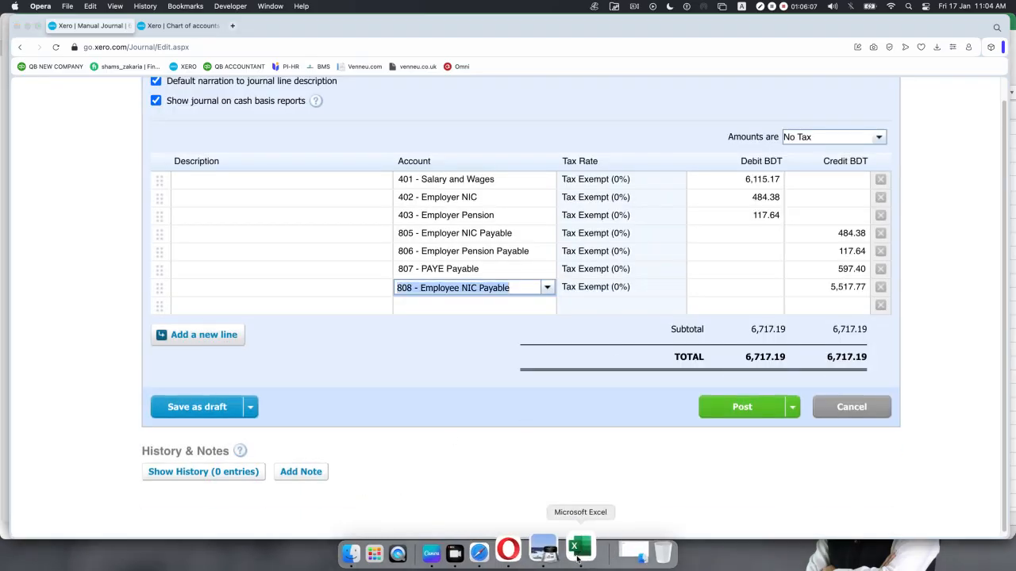
left_click(285, 239)
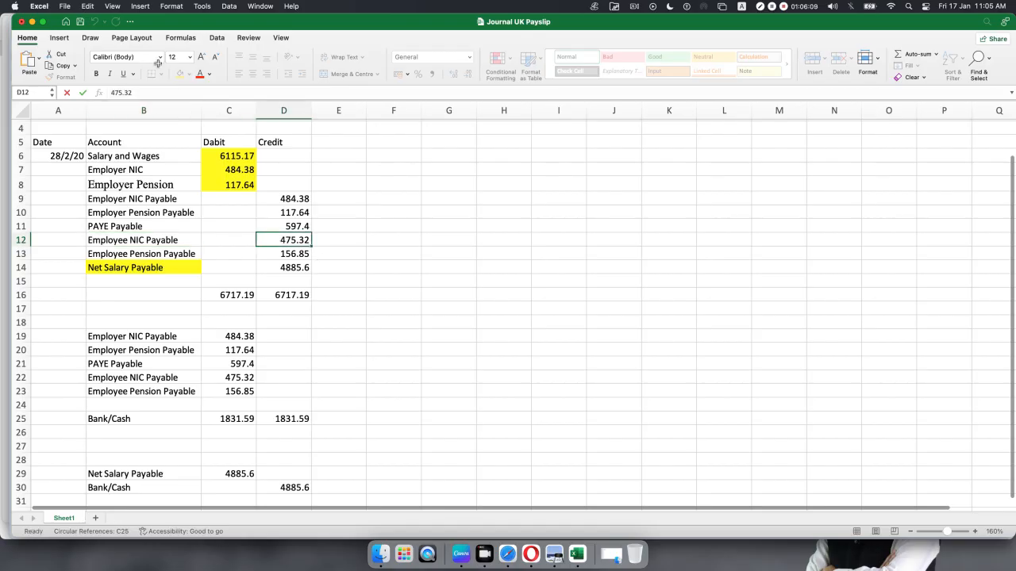
left_click_drag(137, 92, 21, 92)
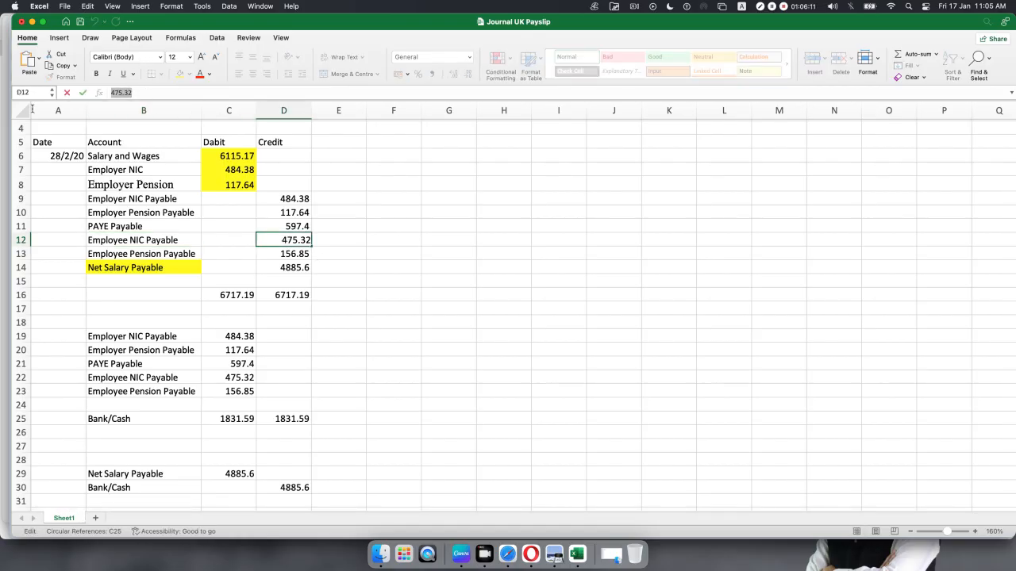
left_click(554, 554)
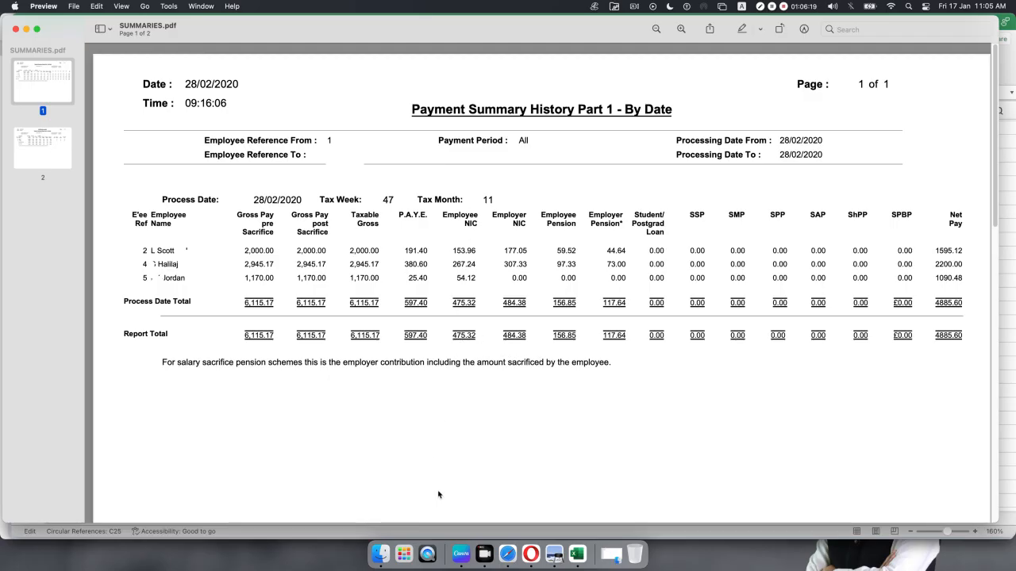
left_click(530, 554)
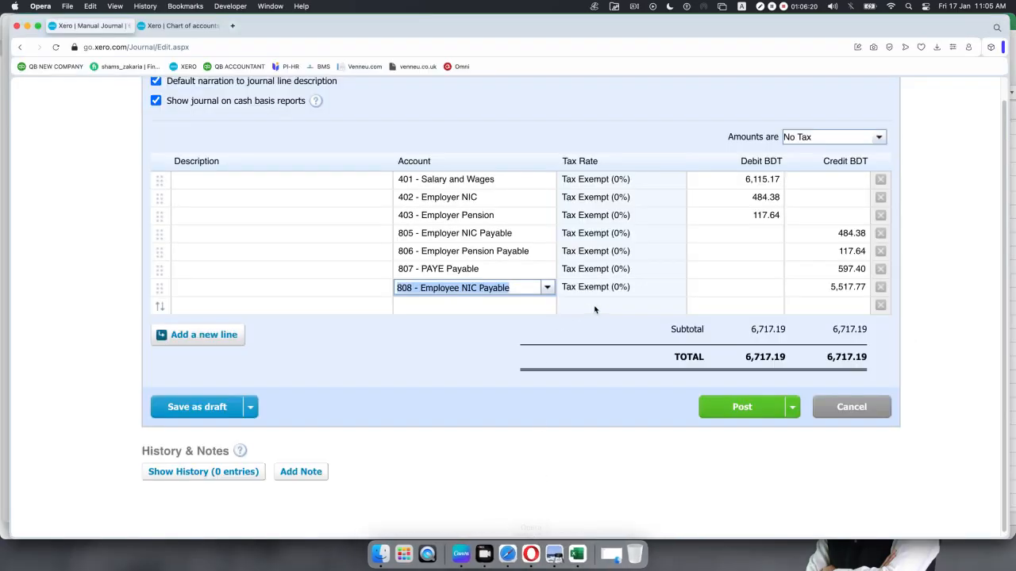
left_click(804, 290)
type("475.32")
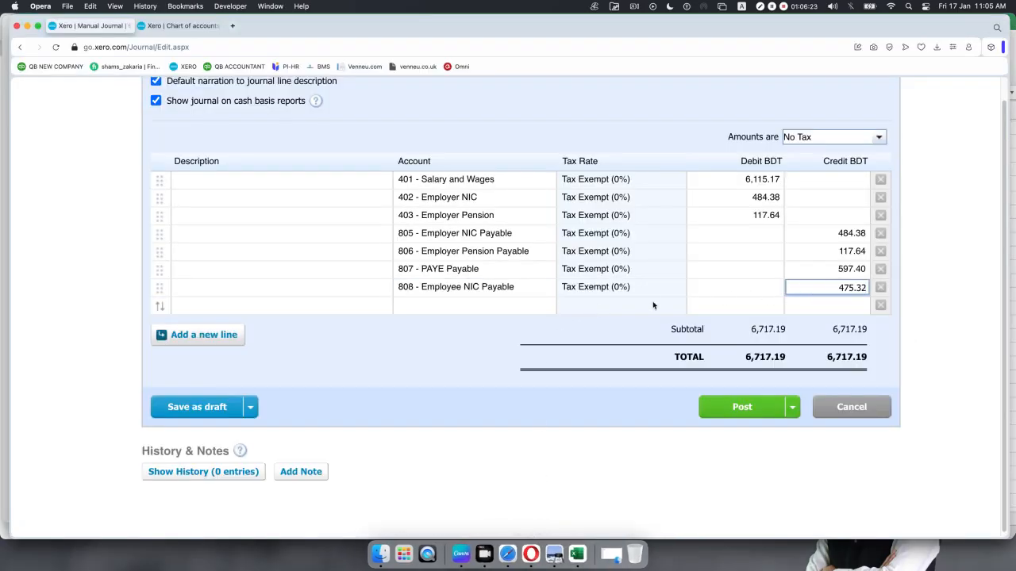
- Begin another journal line and copy the account name Employee Pension Payable from the Excel payslip sheet
left_click(465, 305)
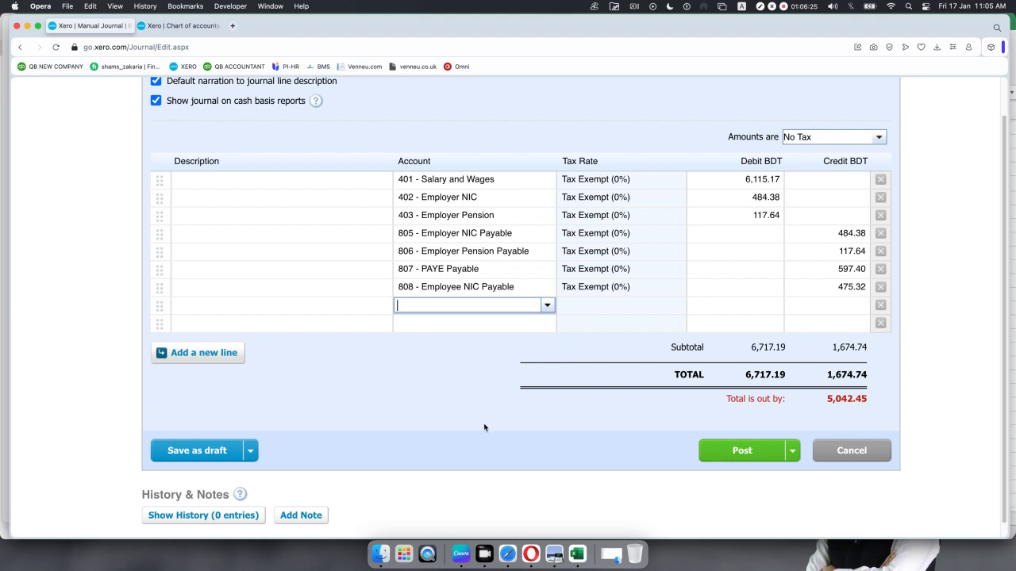
left_click(575, 552)
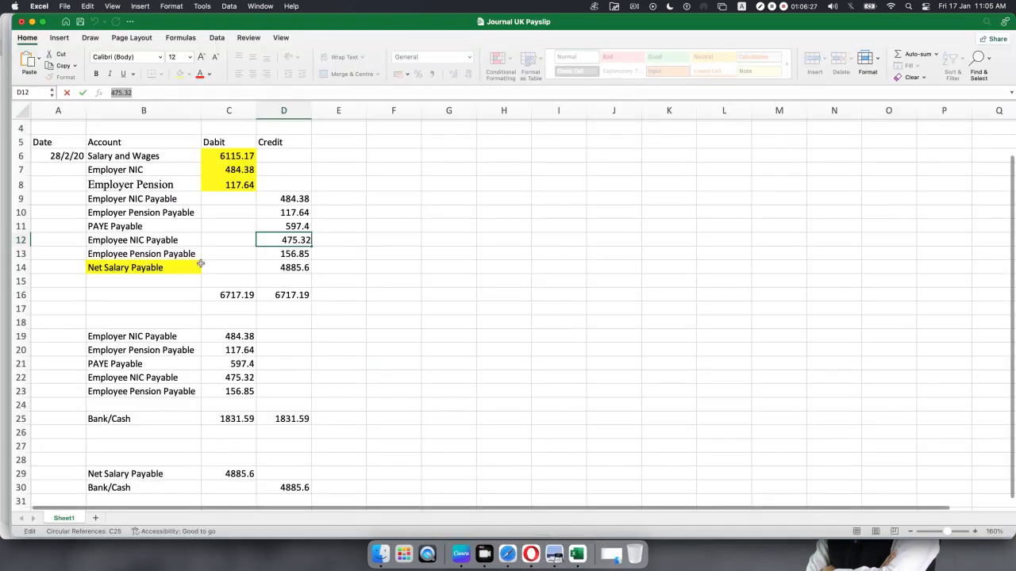
left_click(166, 254)
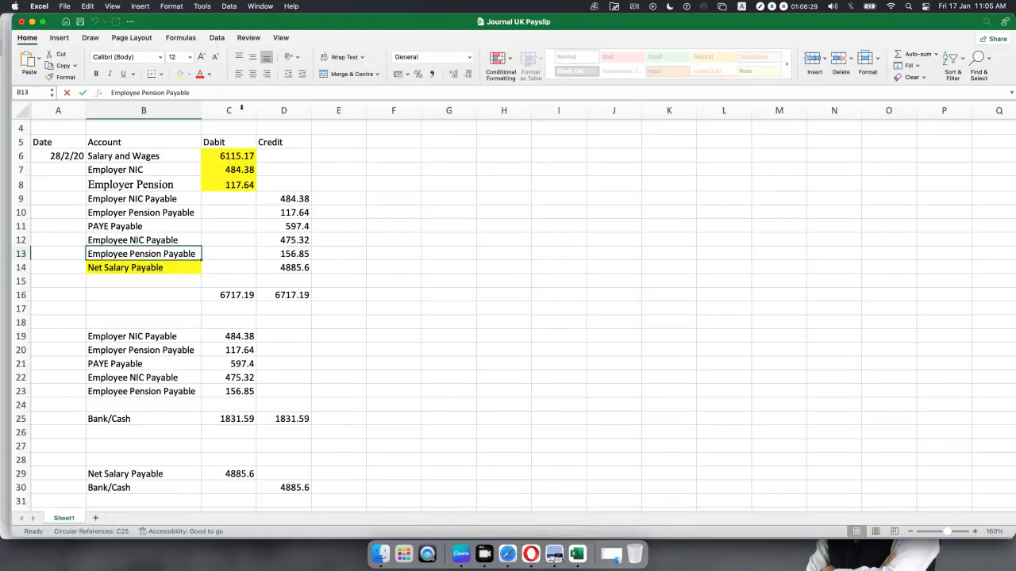
left_click_drag(198, 93, 111, 93)
key("super+c")
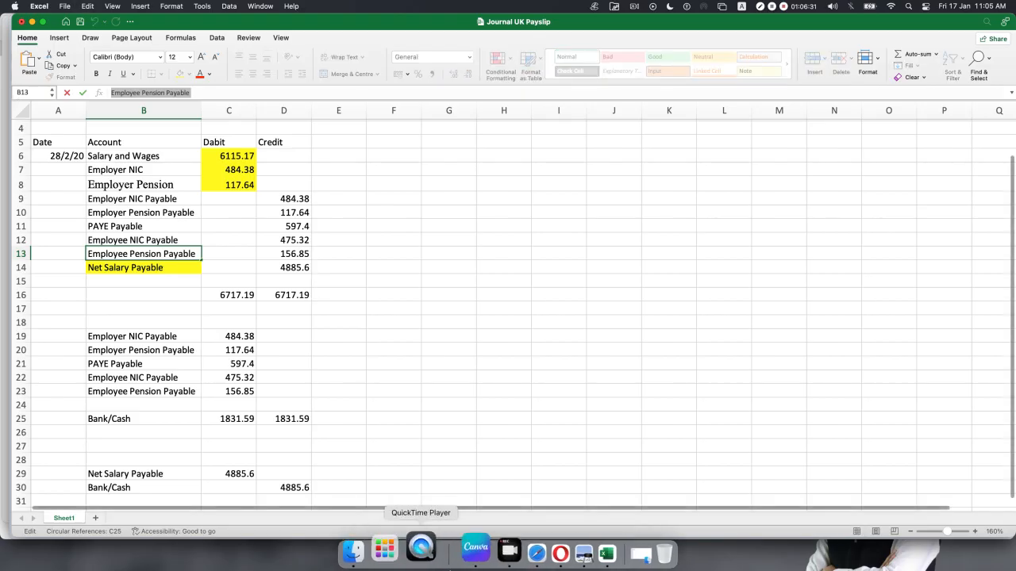
- In Xero, start another new account from the line below 808 - Employee NIC Payable and make it a Liability
left_click(527, 555)
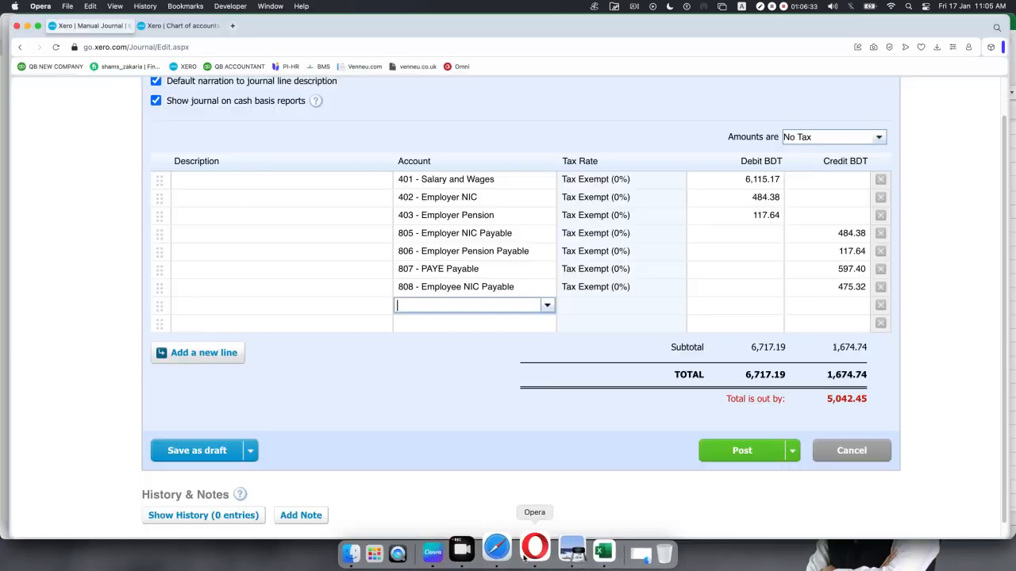
left_click(547, 308)
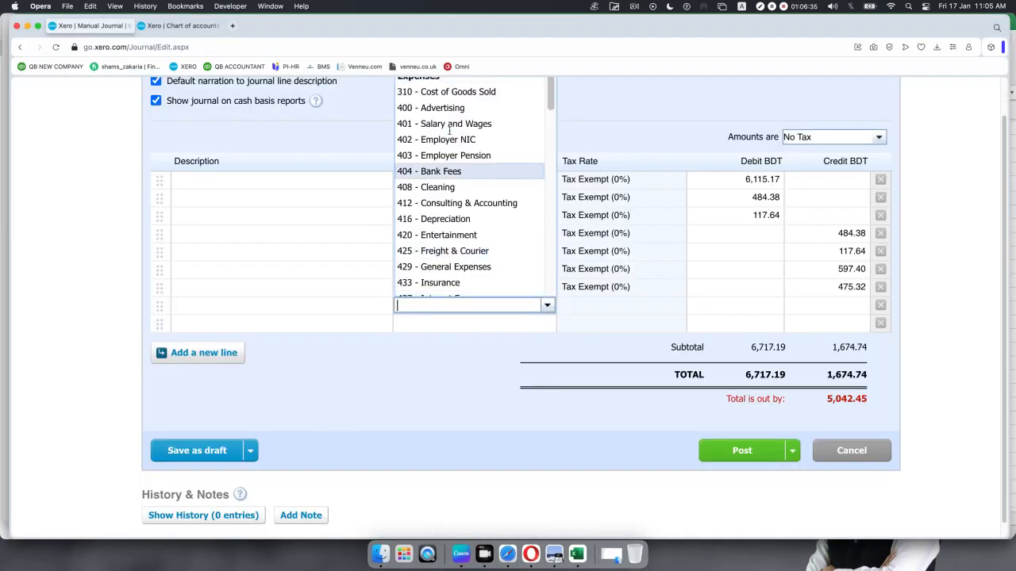
scroll(451, 158, "up", 5)
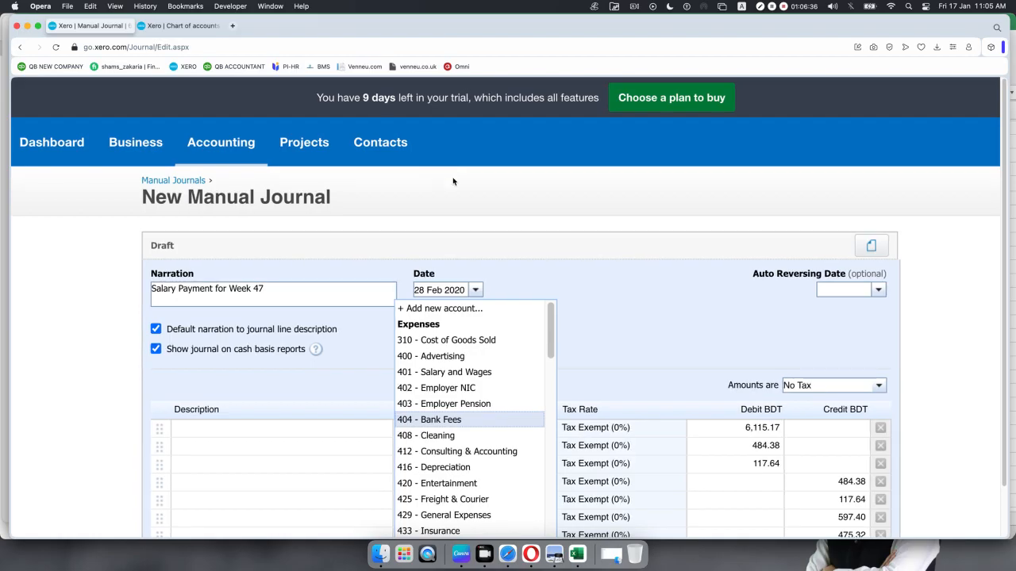
left_click(451, 315)
scroll(440, 331, "down", 1)
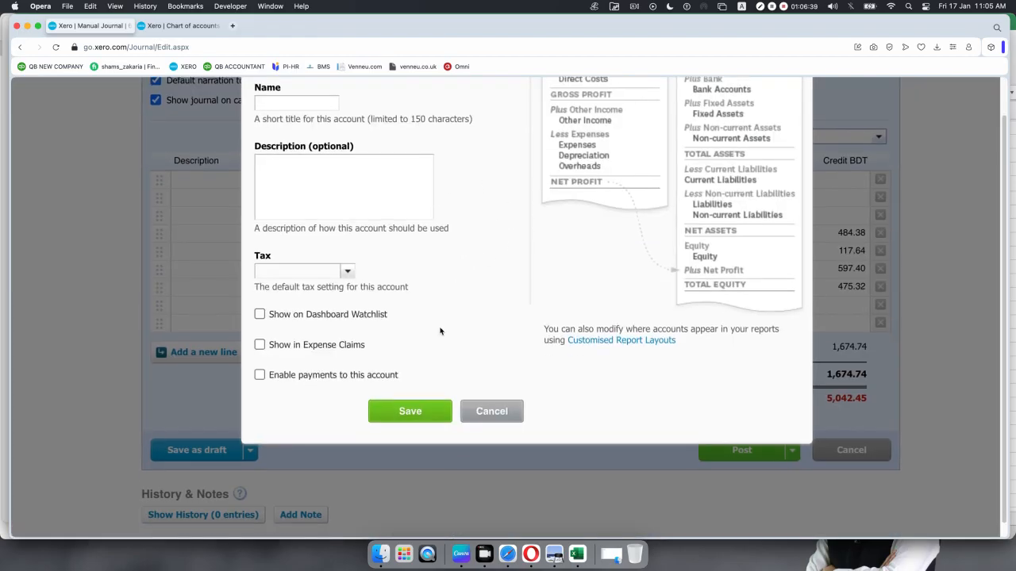
scroll(440, 332, "up", 5)
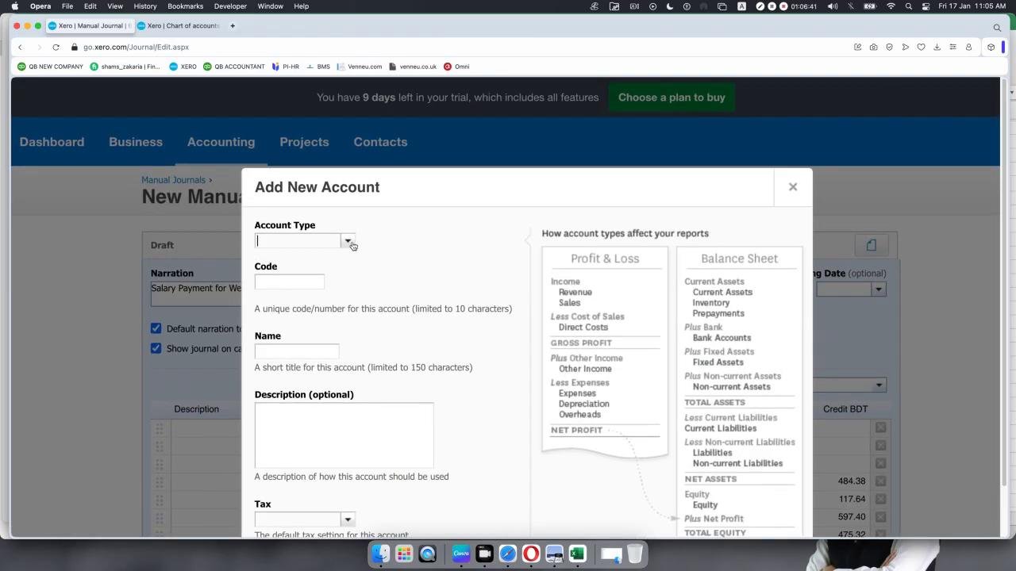
left_click(347, 242)
type("l")
key("Return")
- Give the new account code 809 and the name Employee Pension Payable, and save it
left_click(290, 280)
type("809")
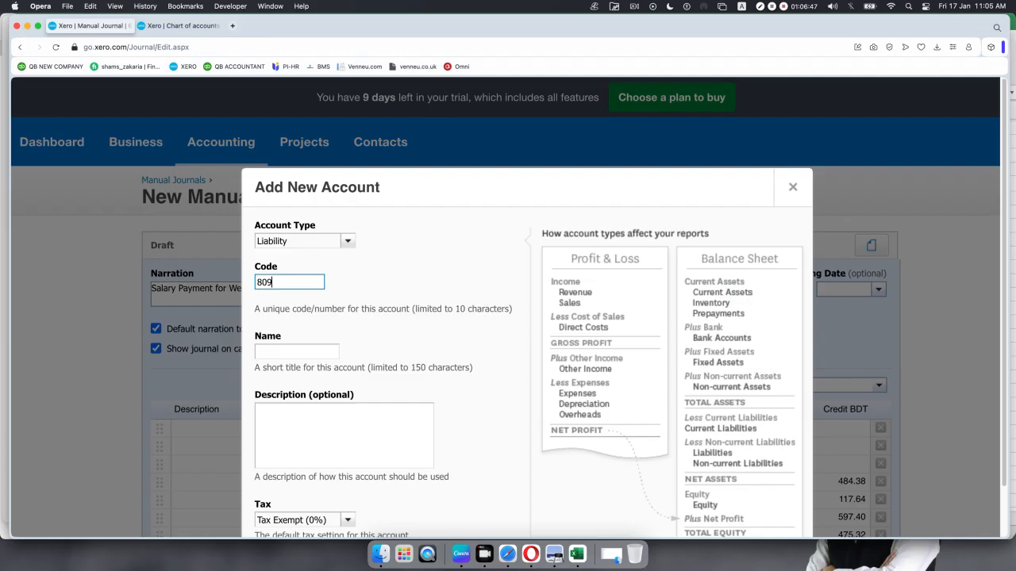
left_click(288, 348)
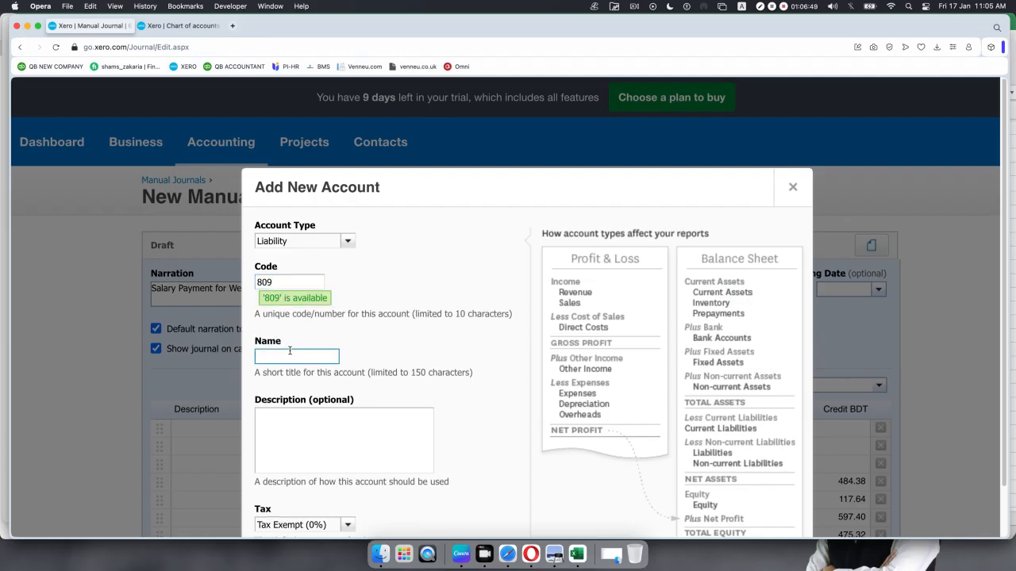
key("super+v")
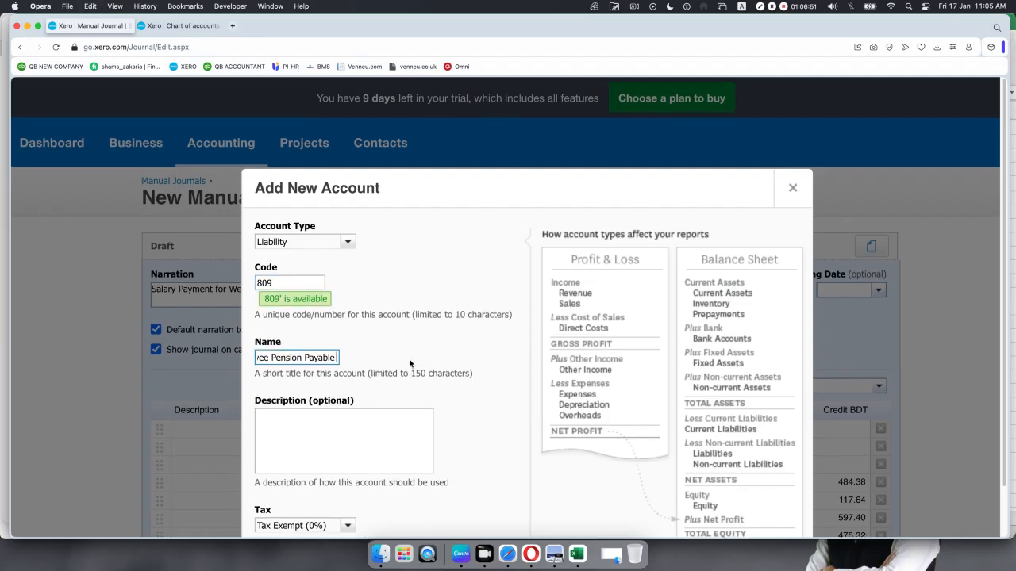
scroll(411, 360, "down", 5)
left_click(416, 411)
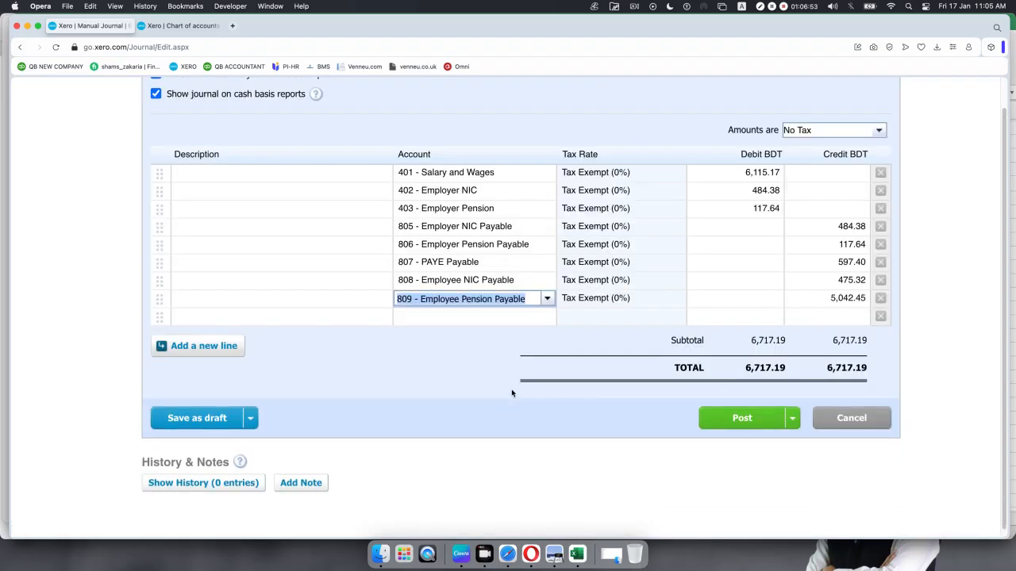
- Copy the Employee Pension Payable amount from the Excel sheet and enter 156.85 as the 809 line's credit in Xero
left_click(576, 552)
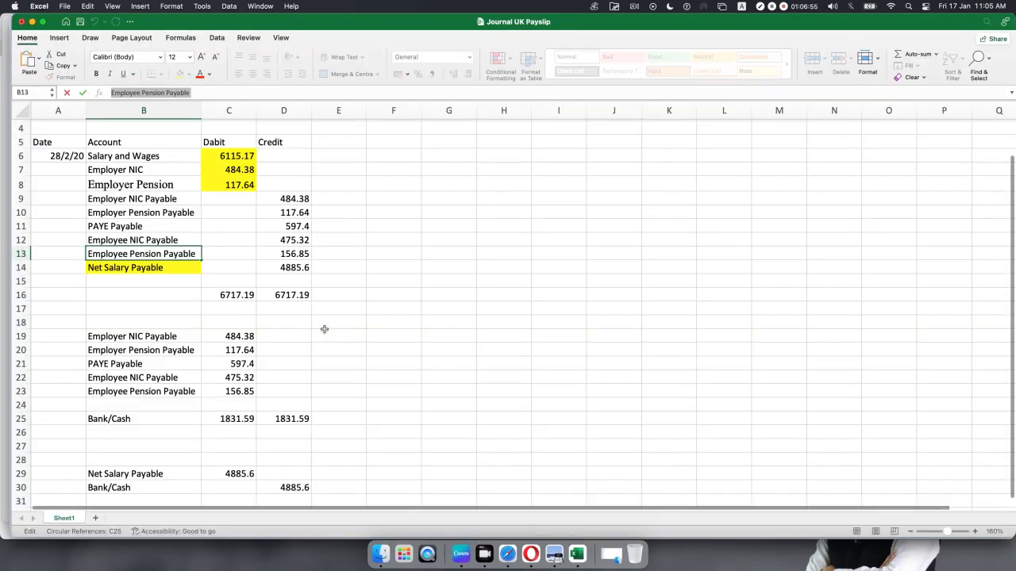
left_click_drag(133, 93, 109, 94)
key("super+c")
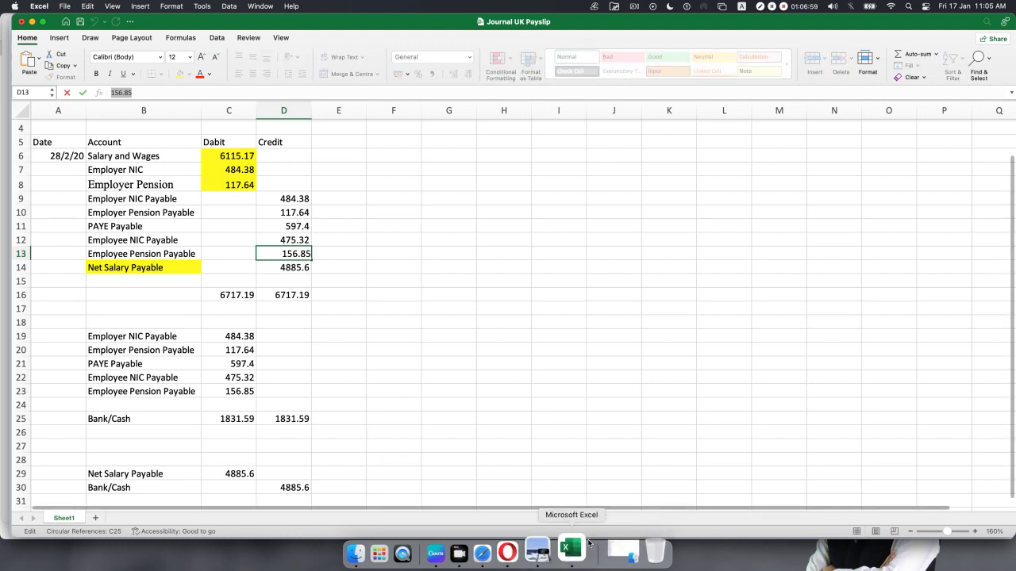
left_click(554, 554)
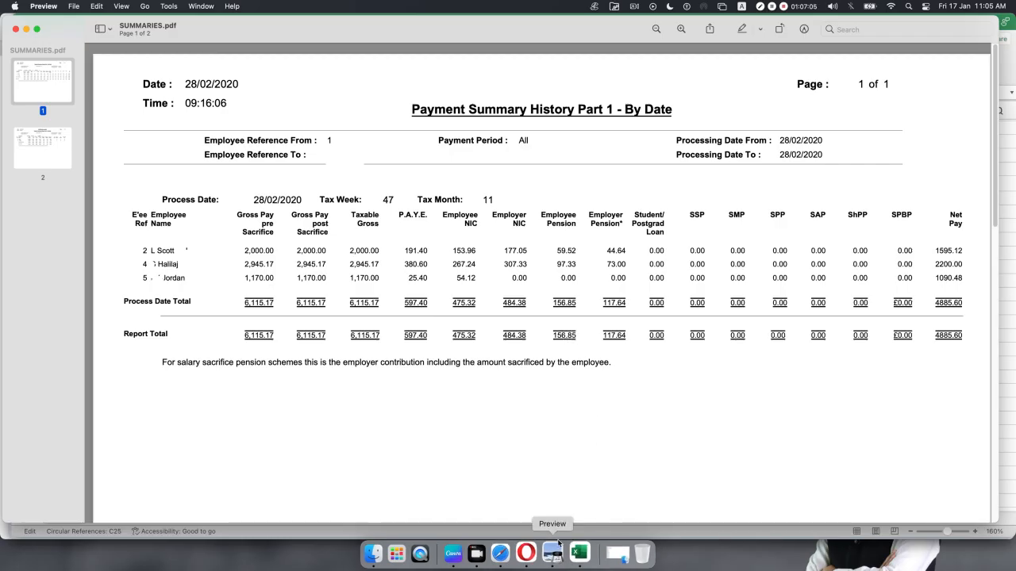
left_click(517, 548)
left_click(825, 300)
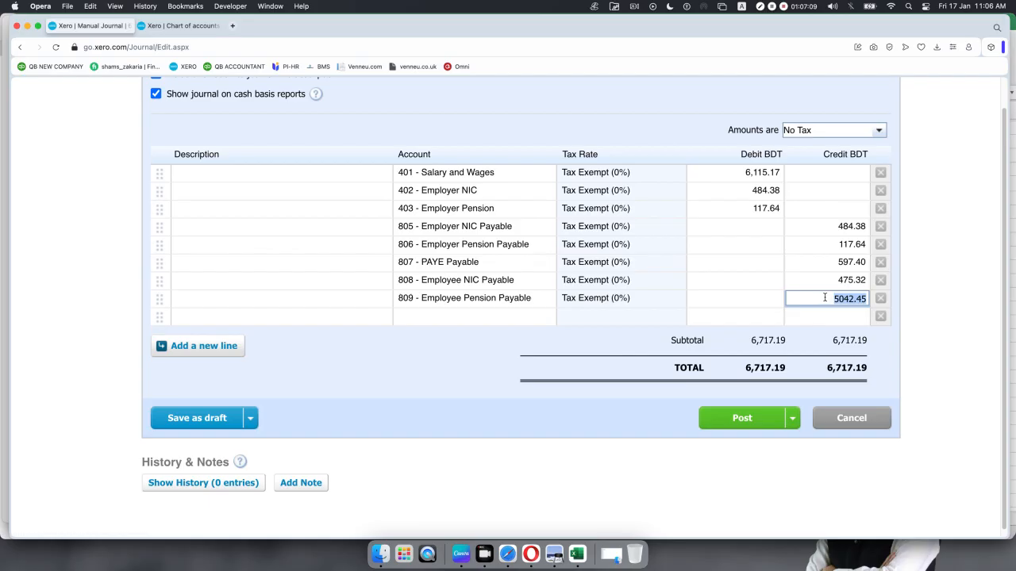
key("super+v")
key("Return")
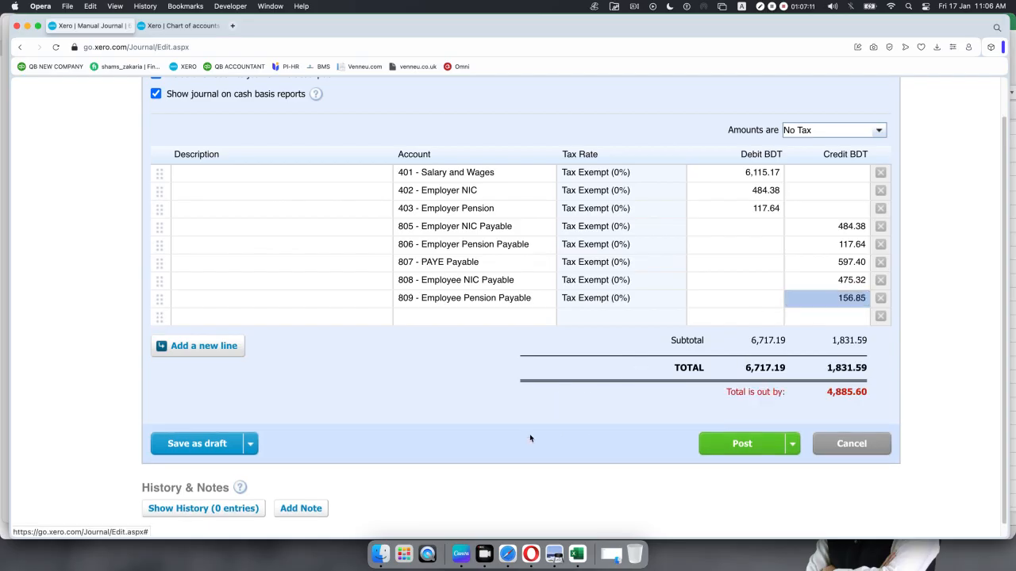
- Check the net pay total in SUMMARIES.pdf, and copy the account name Net Salary Payable from the Excel payslip sheet
left_click(577, 554)
left_click(556, 555)
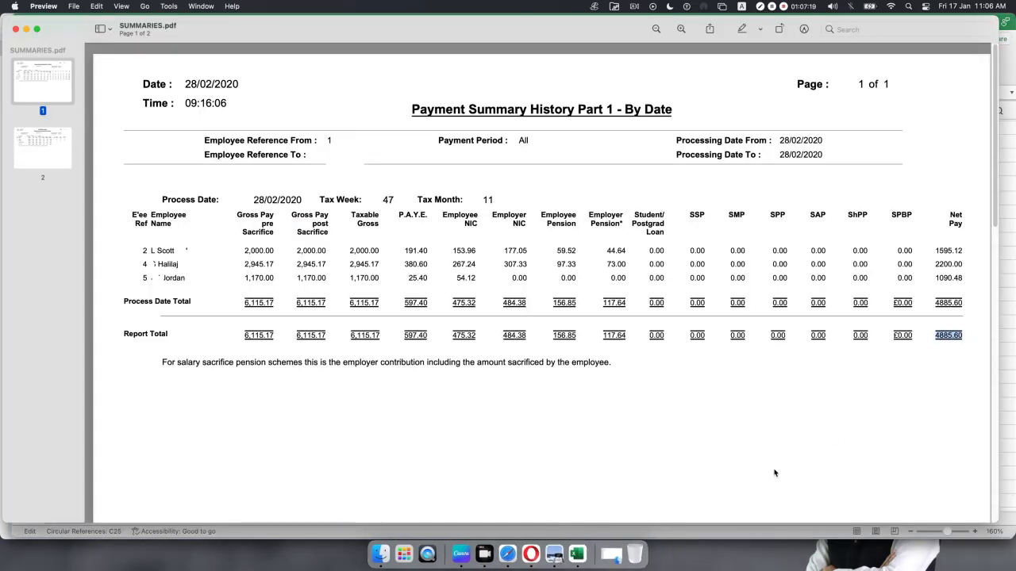
left_click(577, 554)
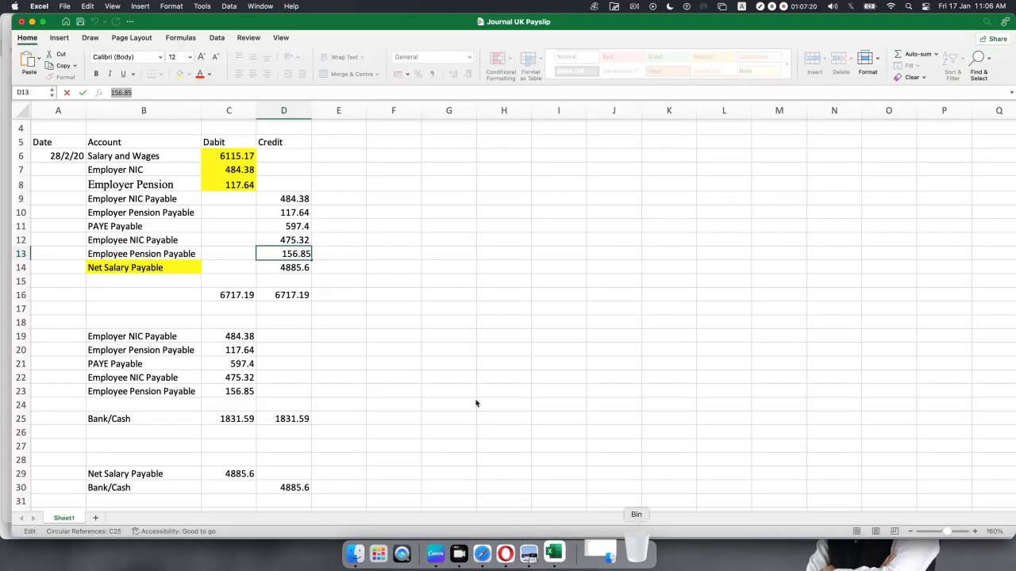
left_click(173, 267)
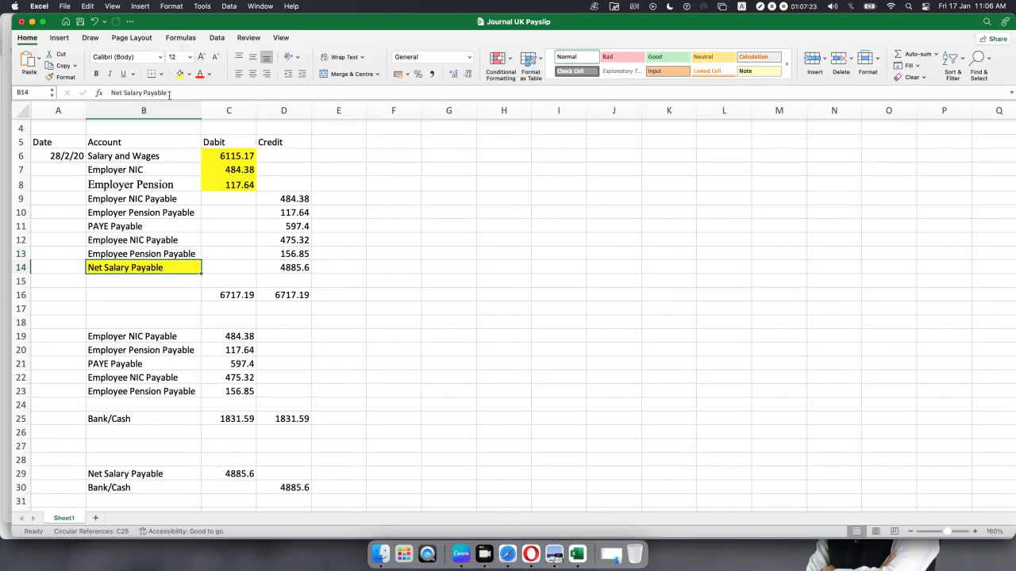
- In Xero, start a new account from the journal line below 809 - Employee Pension Payable and make it a Liability
left_click(518, 547)
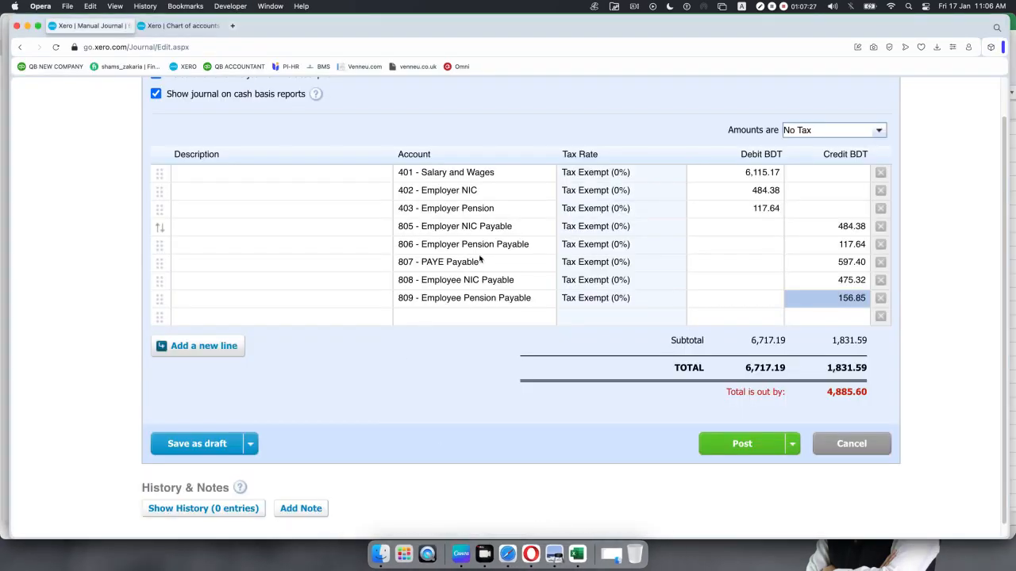
left_click(522, 317)
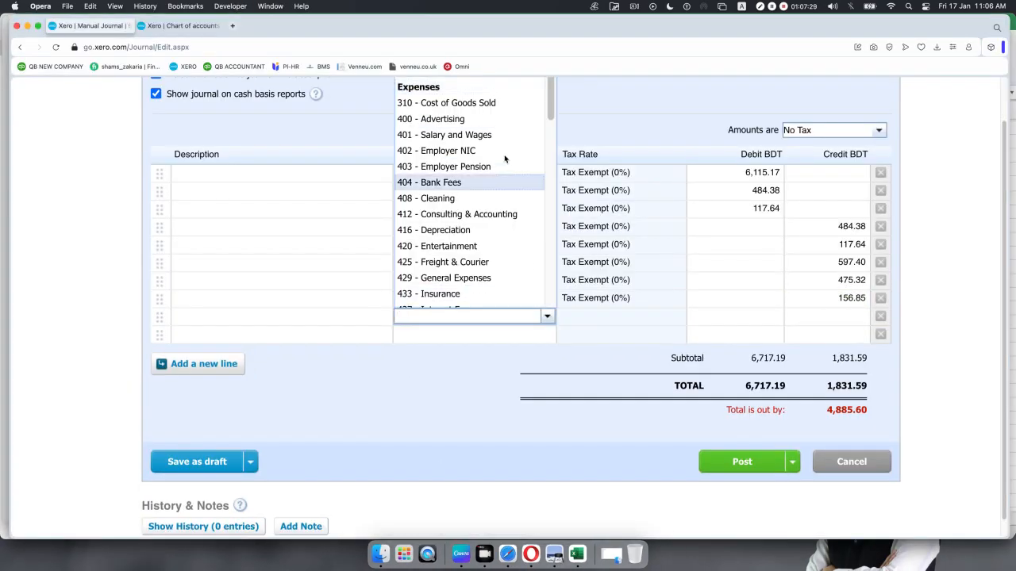
scroll(503, 163, "down", 10)
scroll(488, 193, "up", 5)
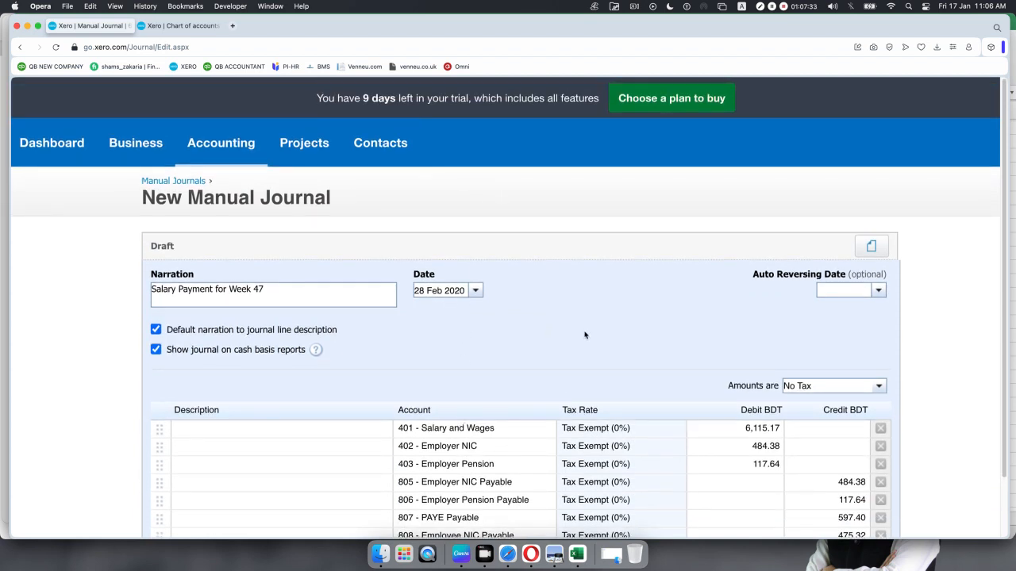
scroll(585, 335, "down", 3)
left_click(526, 327)
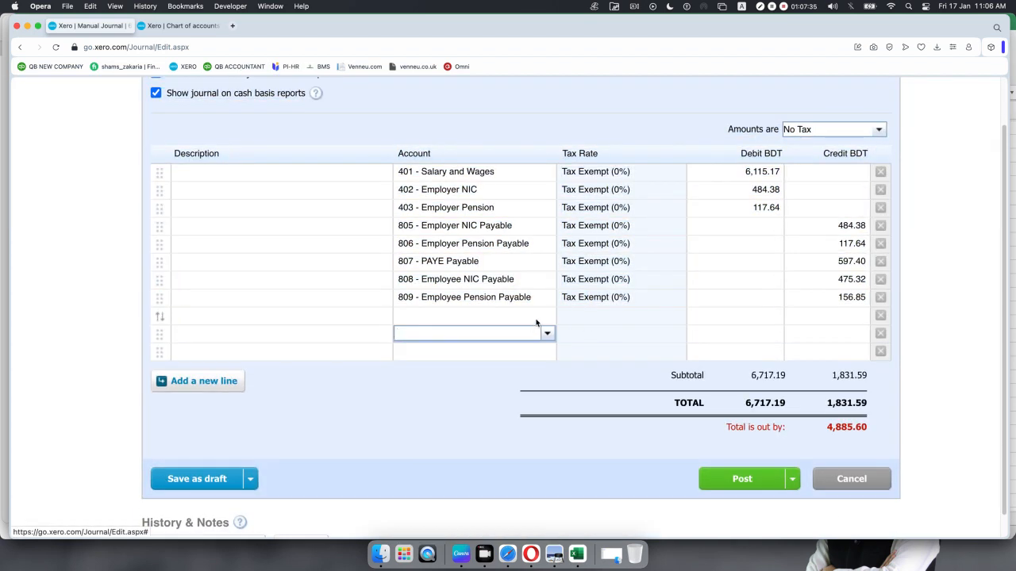
left_click(537, 317)
left_click(547, 315)
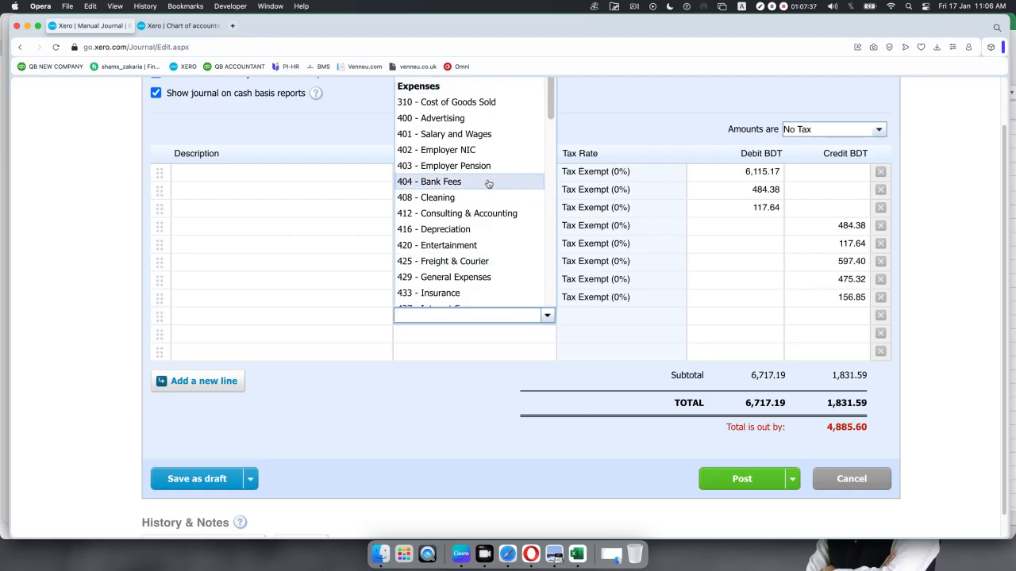
scroll(489, 184, "up", 3)
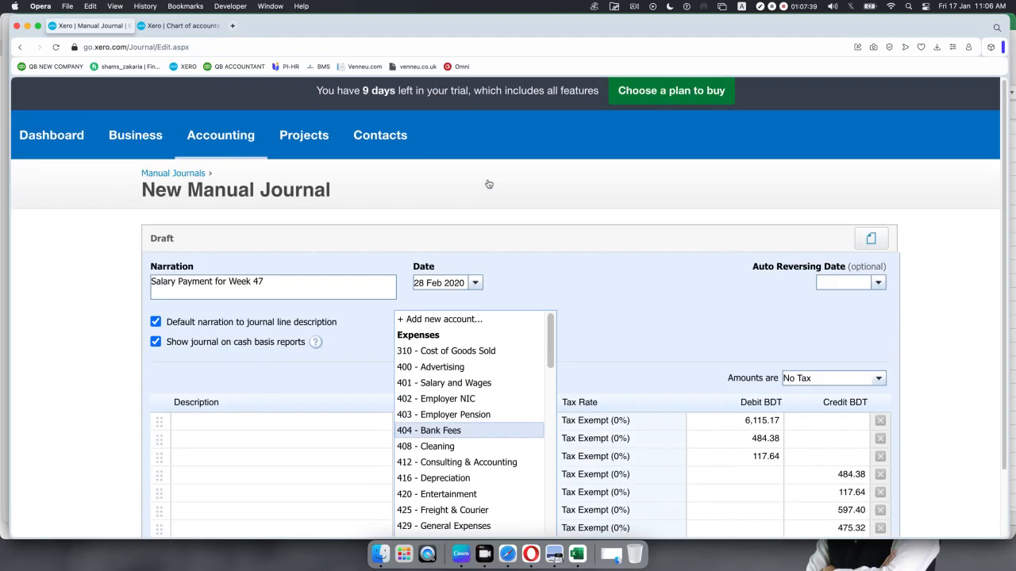
left_click(467, 318)
scroll(465, 319, "down", 3)
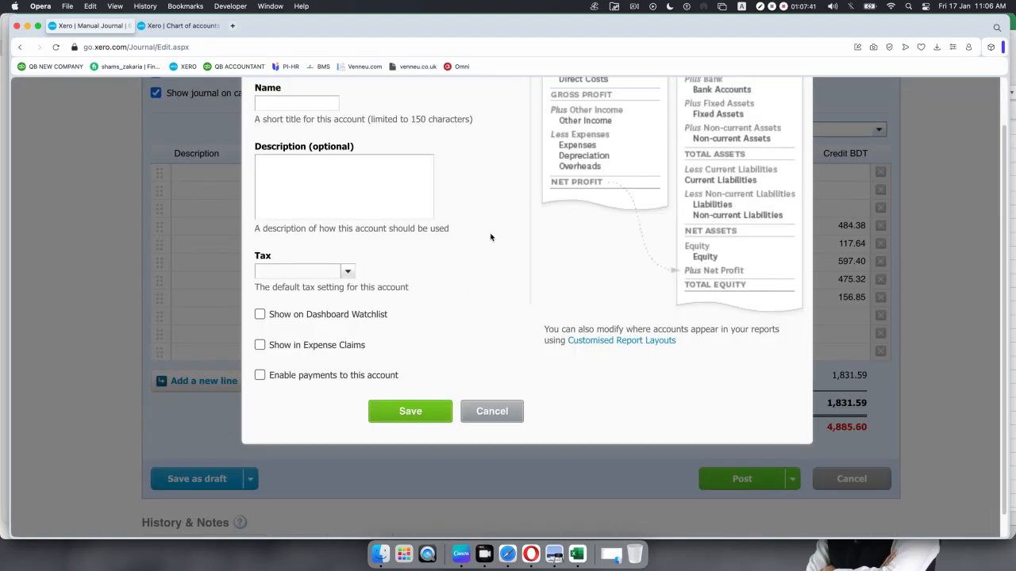
scroll(397, 280, "up", 3)
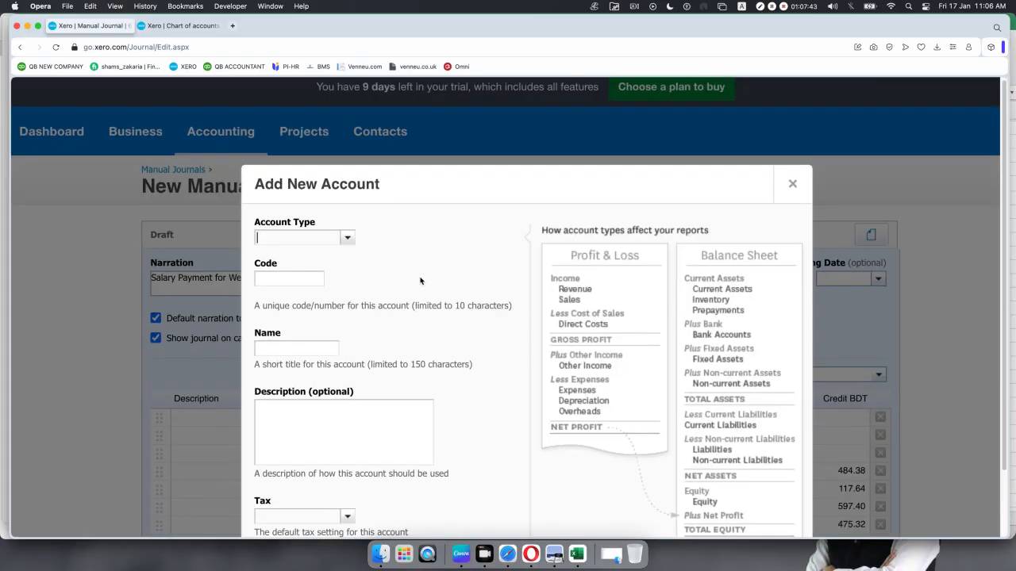
left_click(347, 240)
type("l")
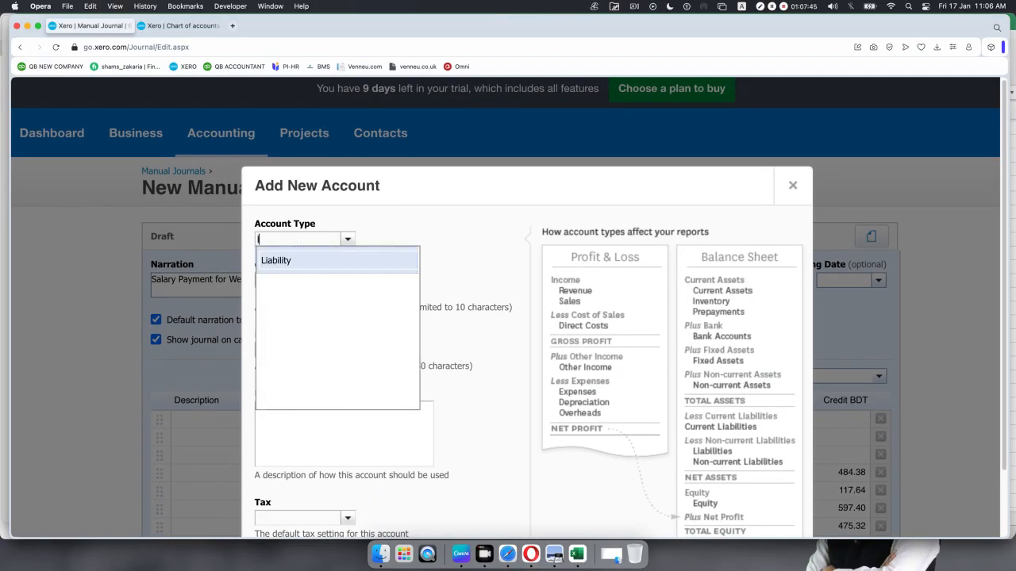
key("Return")
- Give the new liability account code 810 and the name Net Salary Payable, and save it
left_click(296, 282)
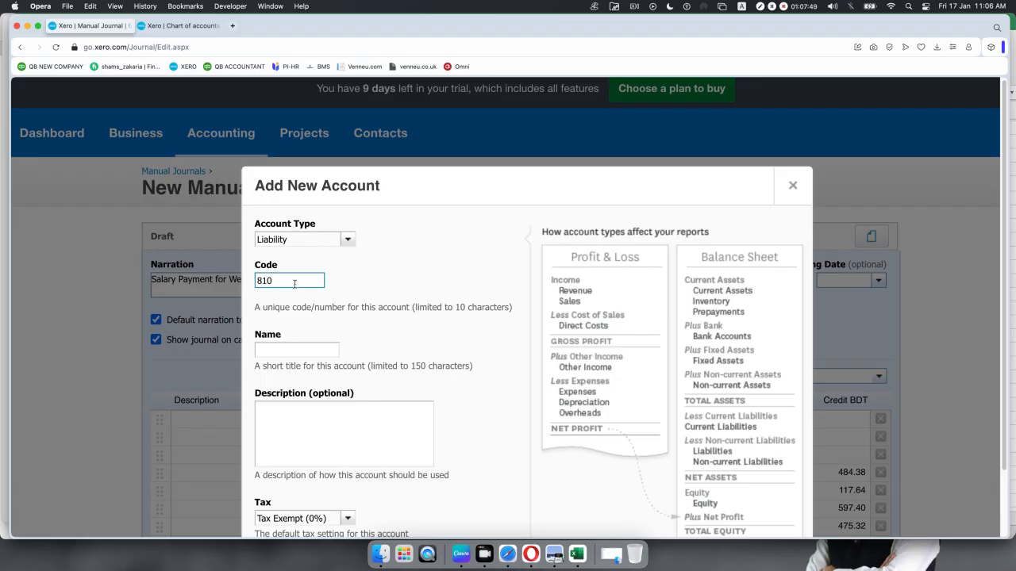
left_click(291, 347)
type("Net Salary Payable")
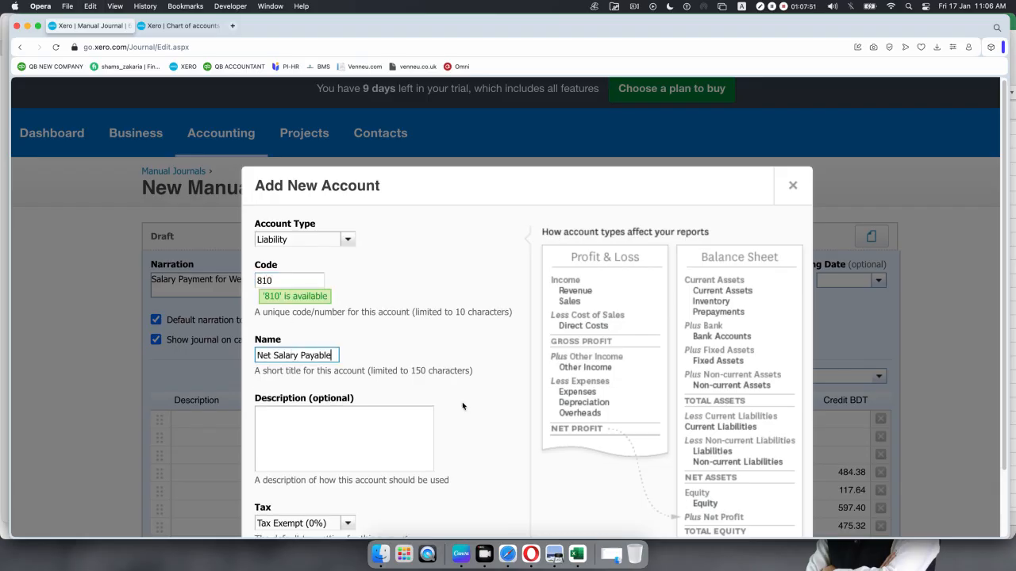
scroll(449, 365, "down", 5)
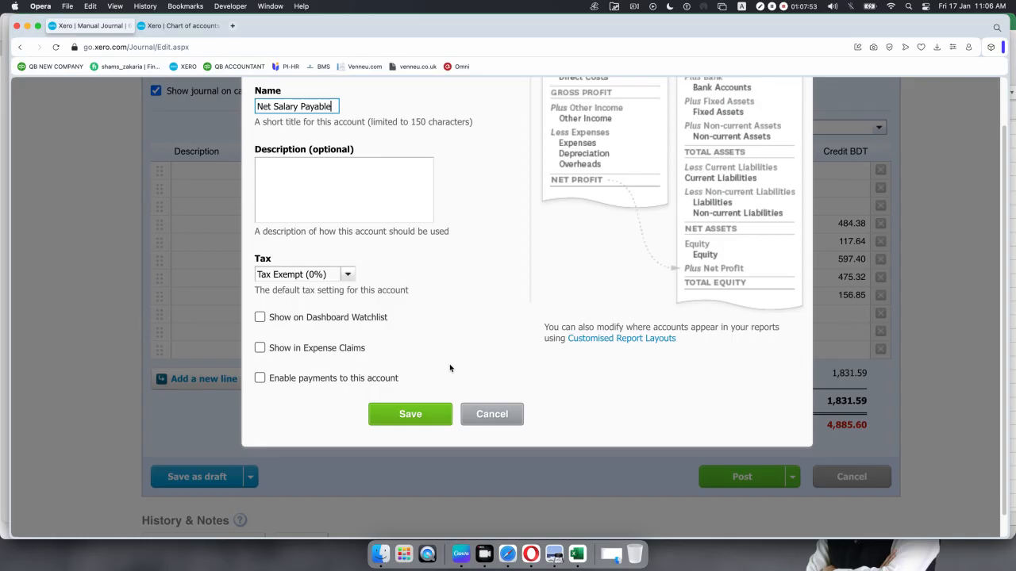
left_click(410, 414)
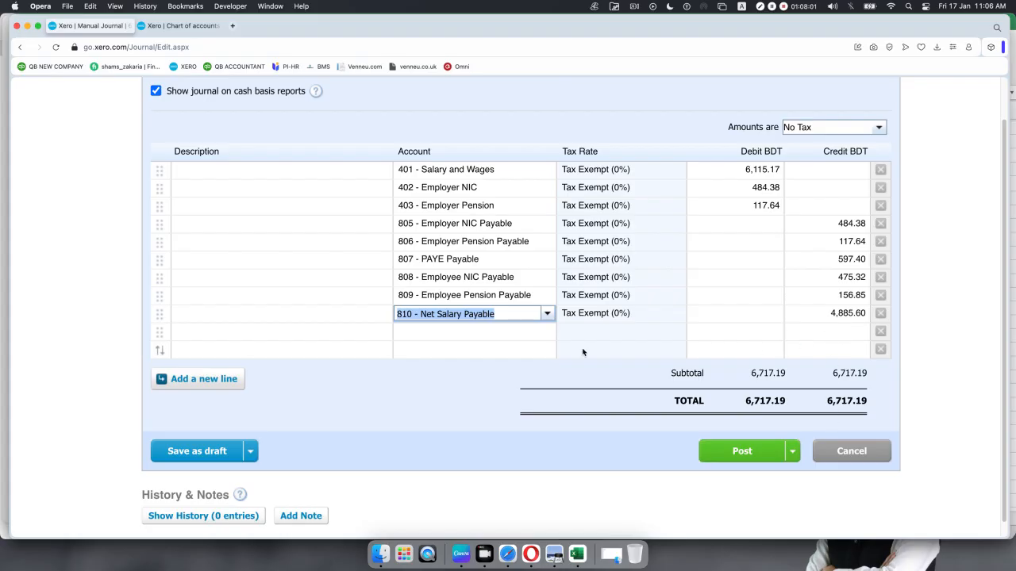
left_click(488, 390)
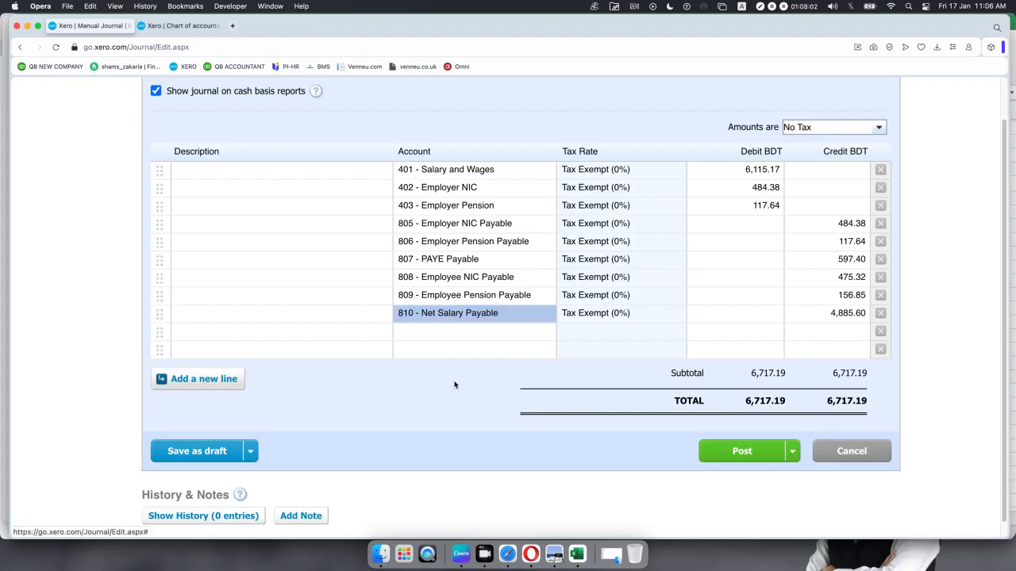
- Delete the two blank lines below 810 - Net Salary Payable and post the manual journal
left_click(880, 333)
left_click(880, 335)
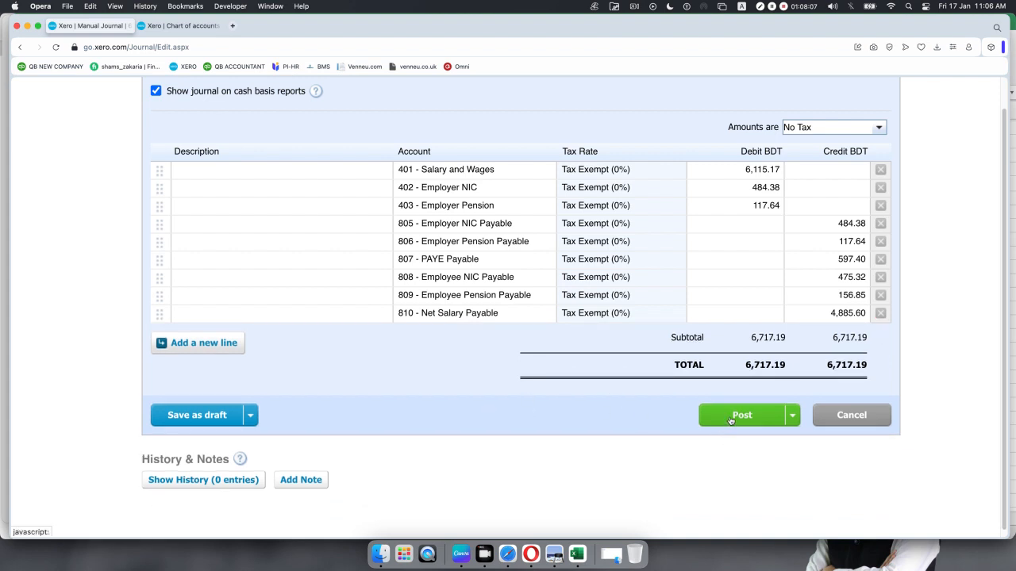
left_click(577, 554)
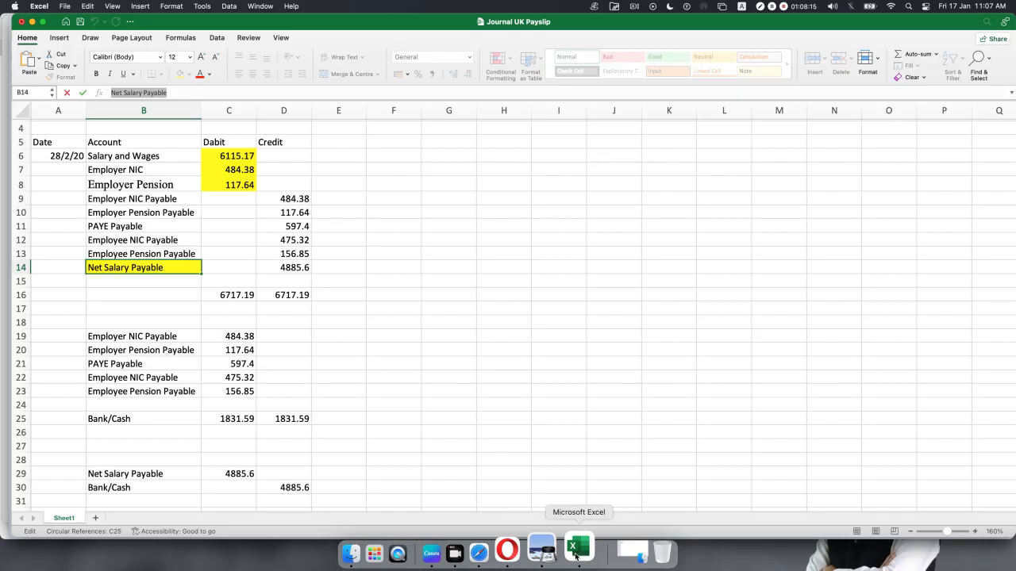
left_click(526, 552)
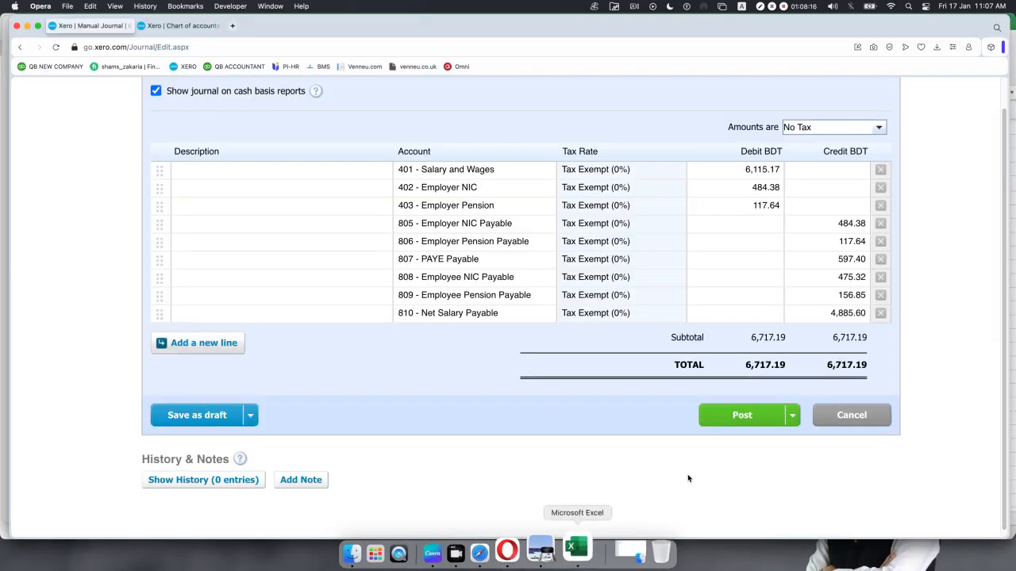
left_click(740, 416)
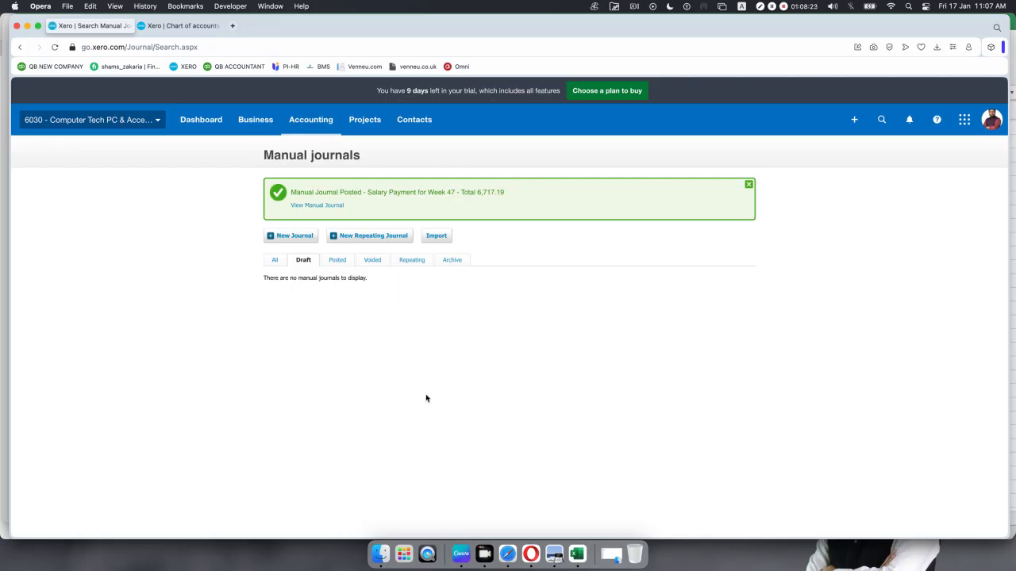
- Open the Balance Sheet report from the Reports page and examine the payroll payable accounts under Non-current Liabilities
left_click(306, 127)
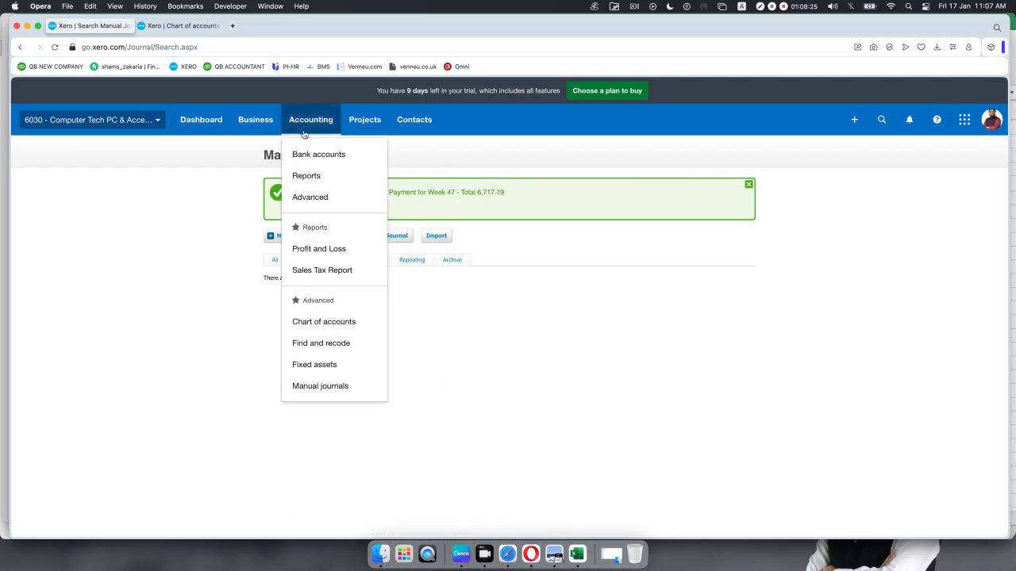
left_click(186, 25)
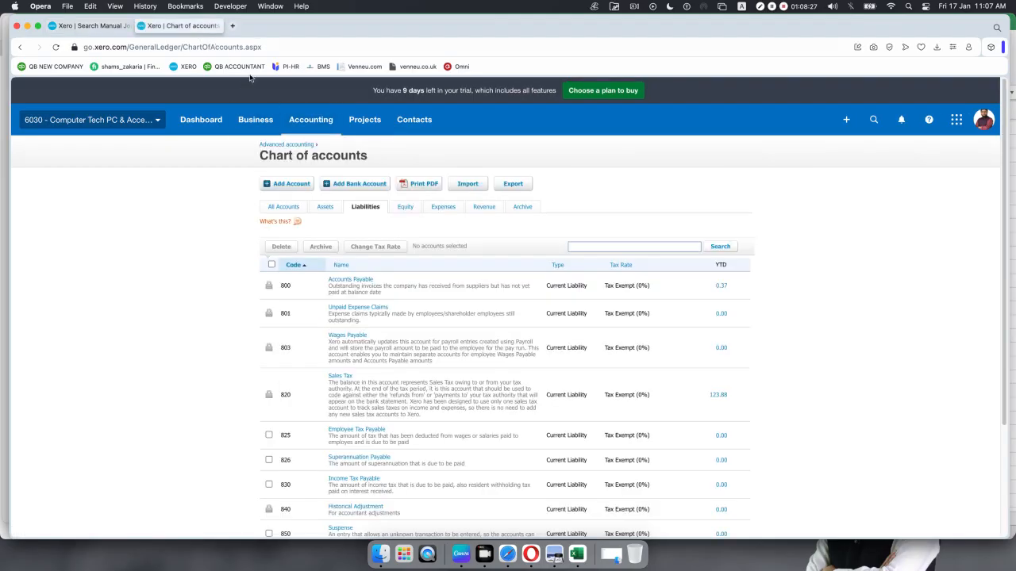
left_click(311, 121)
left_click(308, 173)
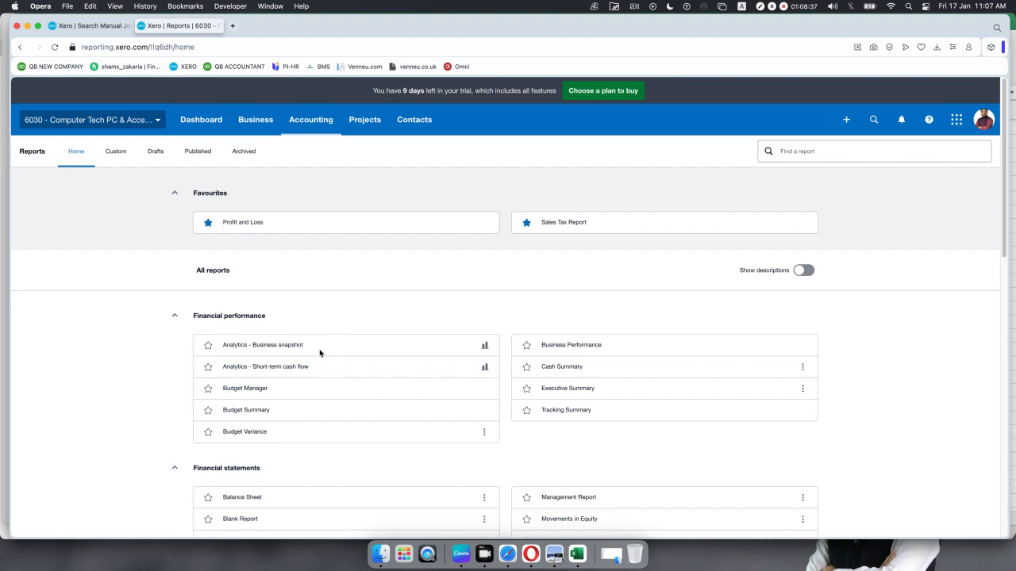
left_click(819, 153)
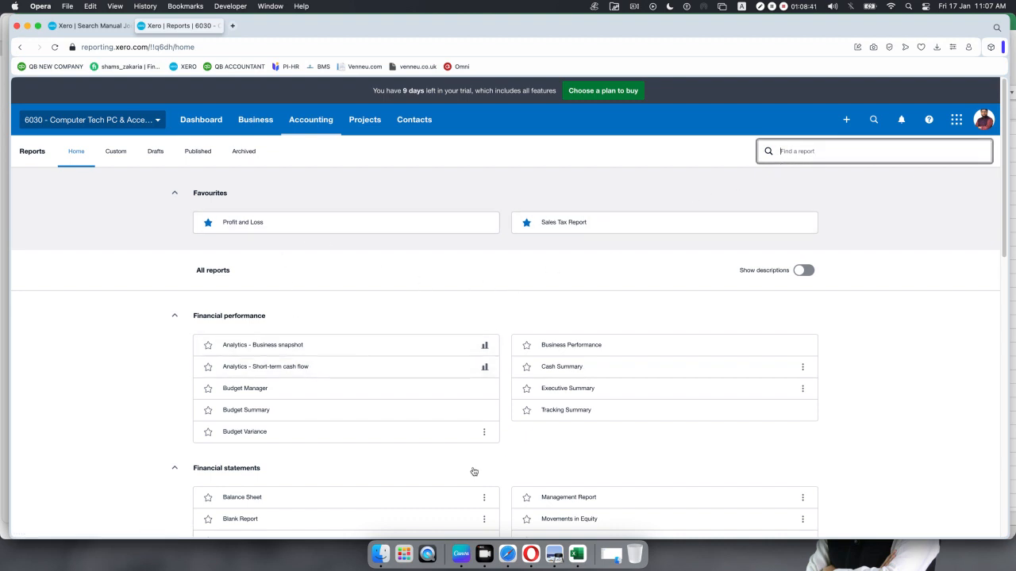
left_click(229, 500)
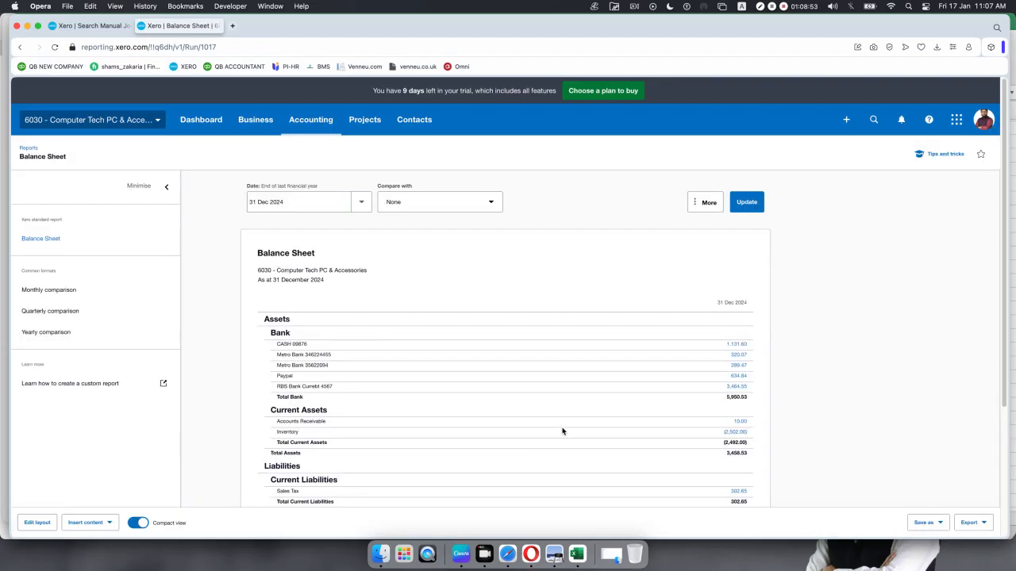
scroll(557, 420, "down", 2)
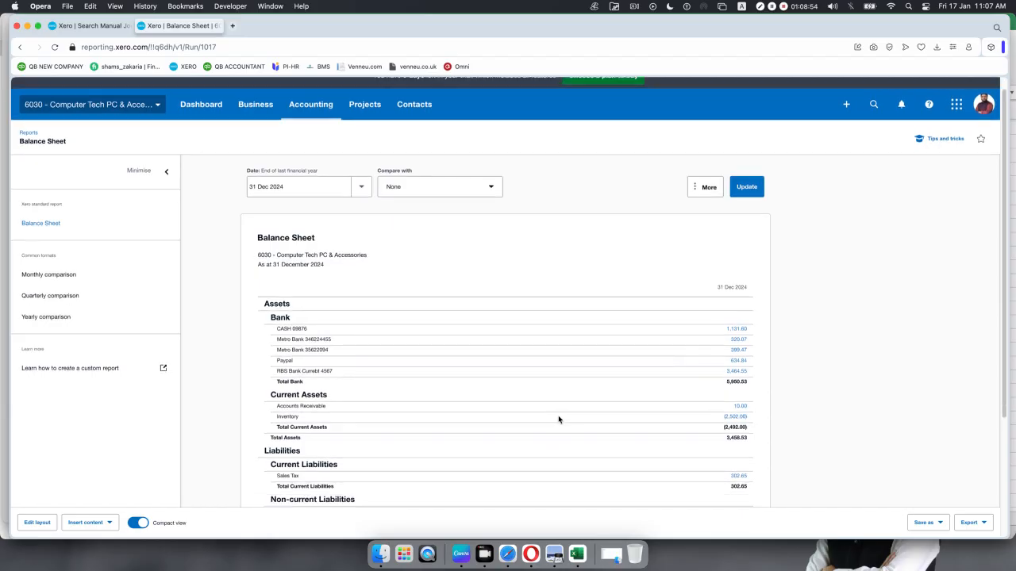
scroll(558, 418, "down", 3)
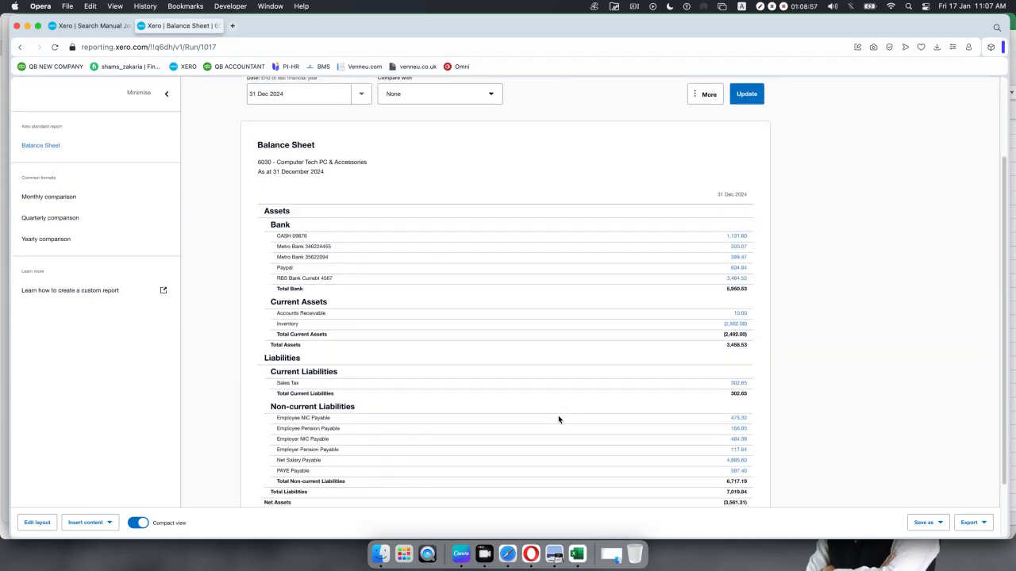
scroll(428, 419, "down", 1)
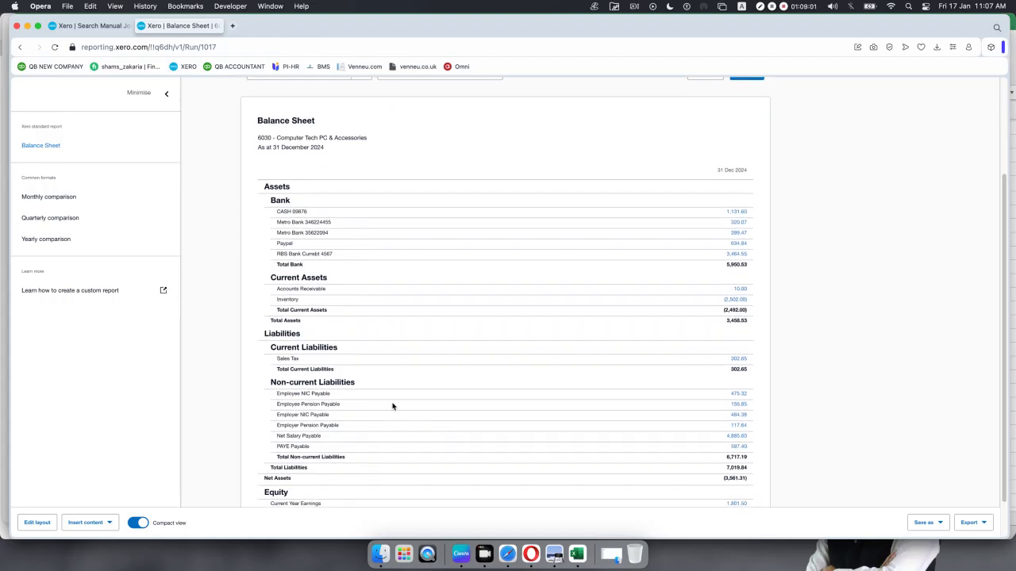
scroll(393, 407, "up", 5)
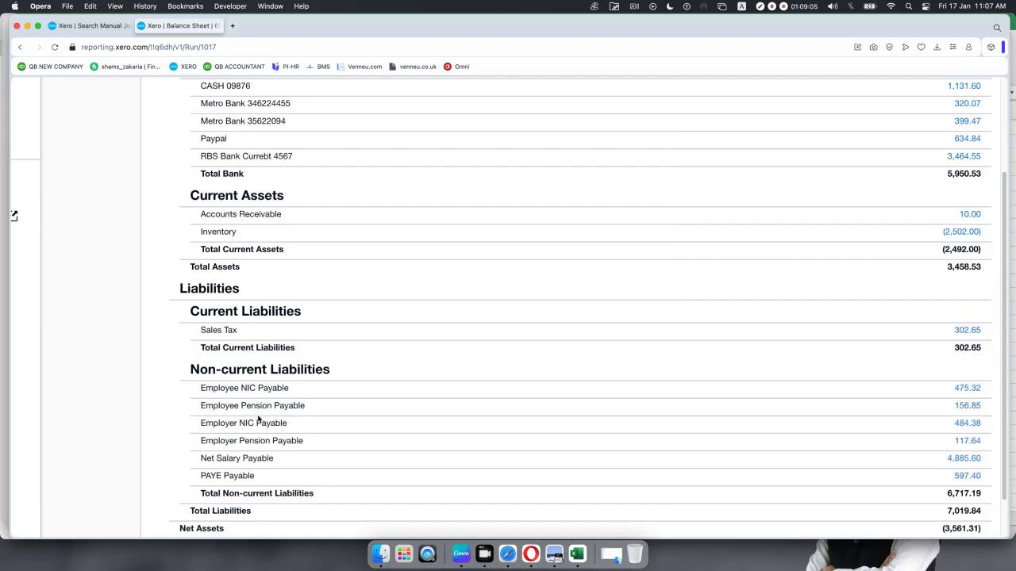
- Examine the Balance Sheet's bank balances, current assets, payroll payables under Non-current Liabilities and net assets
scroll(277, 452, "down", 3)
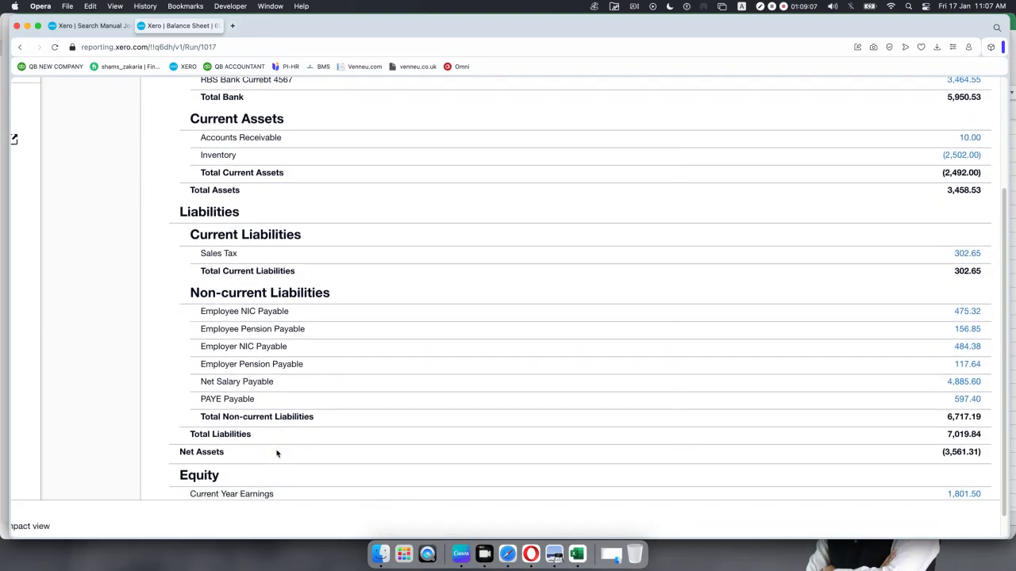
scroll(275, 452, "up", 3)
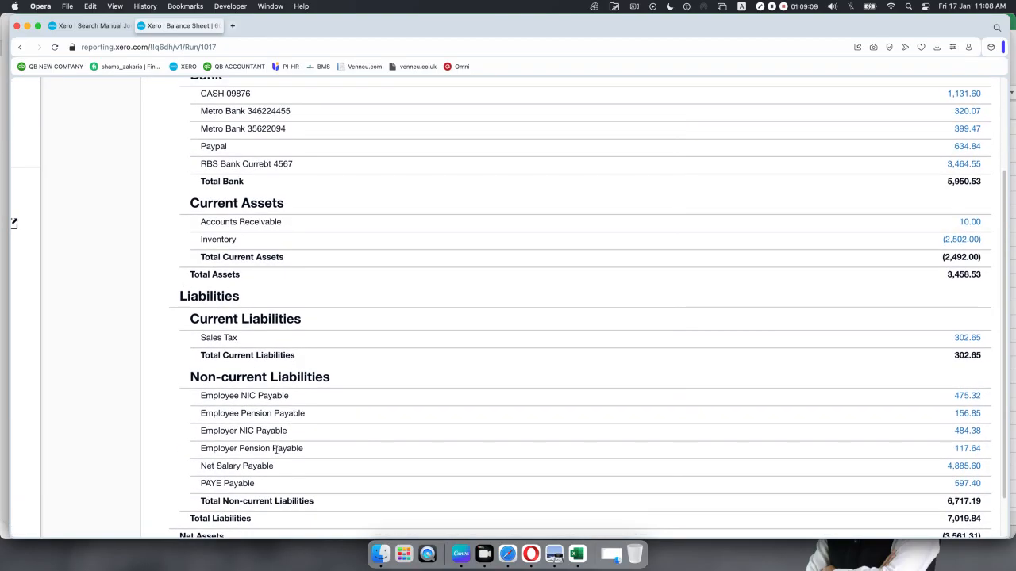
scroll(276, 449, "up", 1)
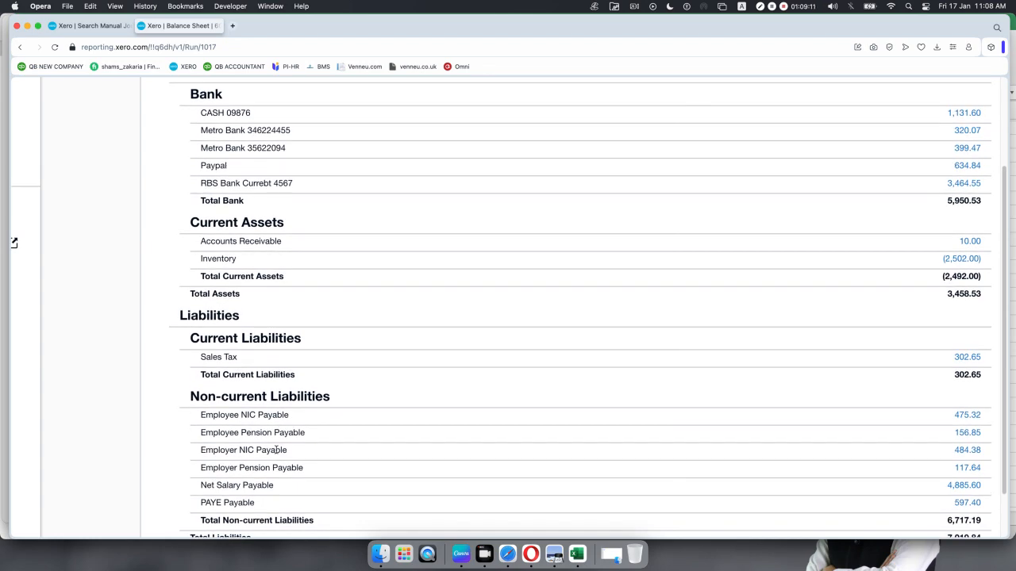
scroll(275, 449, "up", 4)
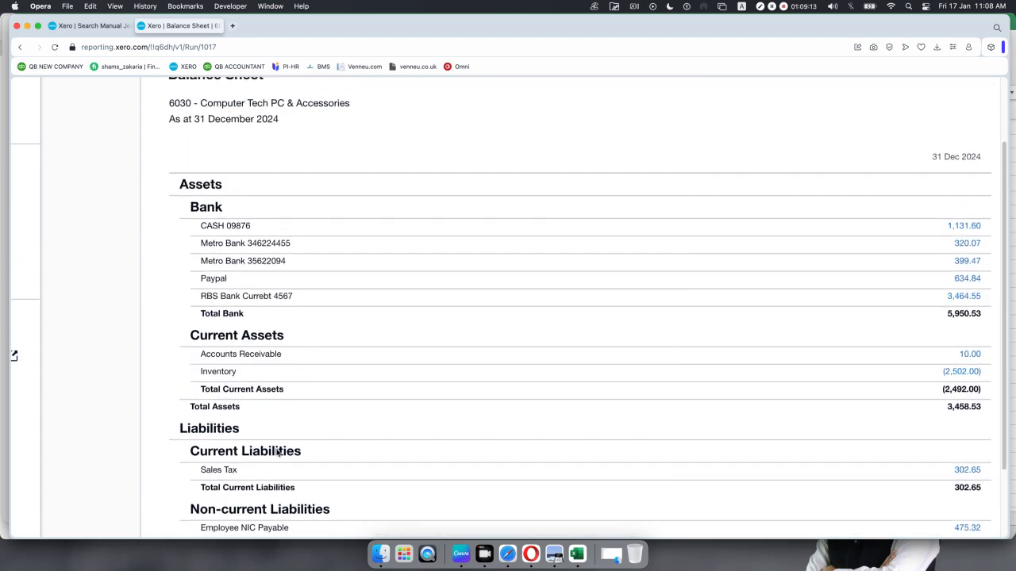
scroll(277, 451, "down", 8)
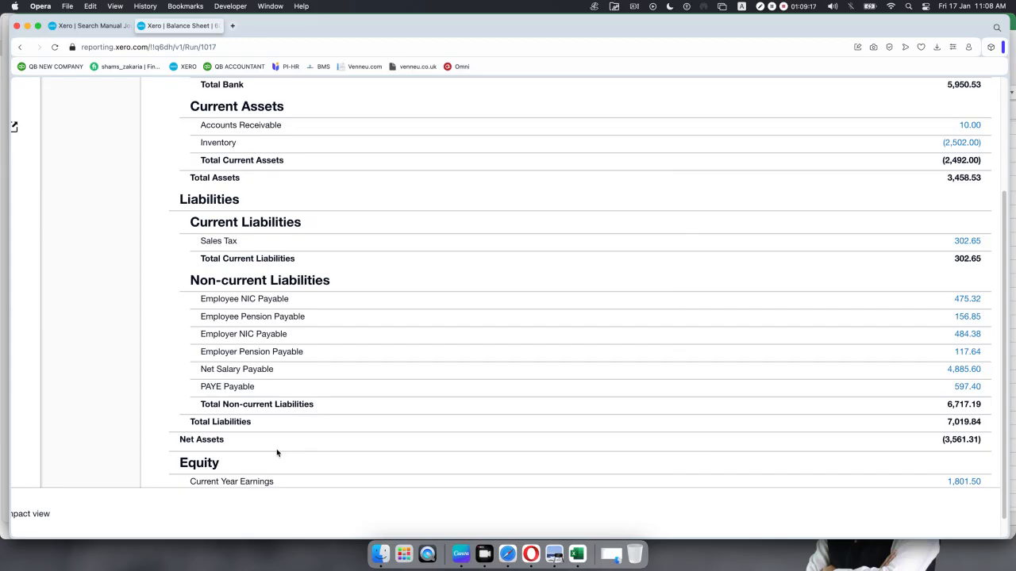
scroll(276, 452, "up", 8)
- Duplicate the Balance Sheet browser tab and open the Profit and Loss report there from the Reports page
right_click(206, 26)
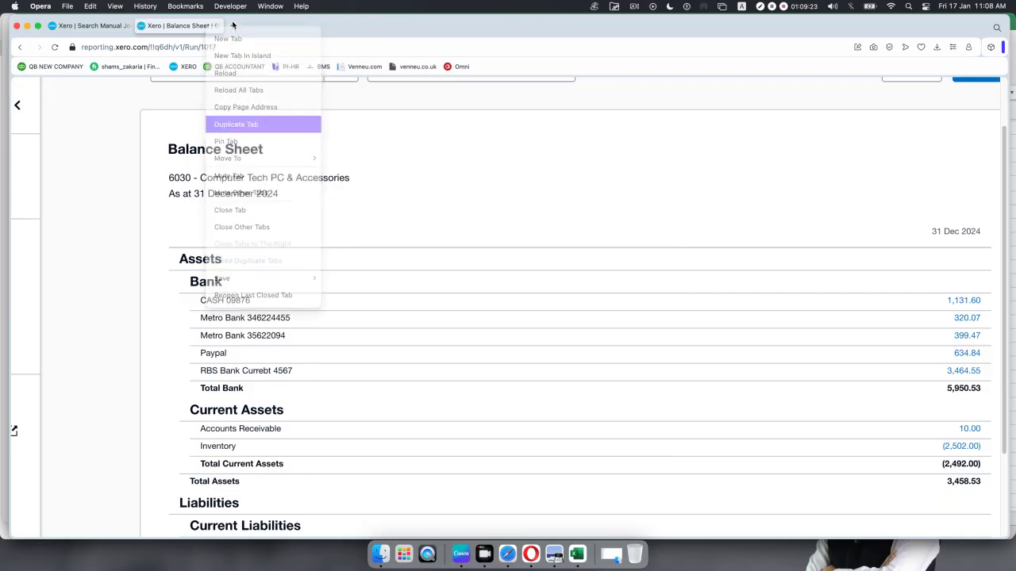
left_click(221, 123)
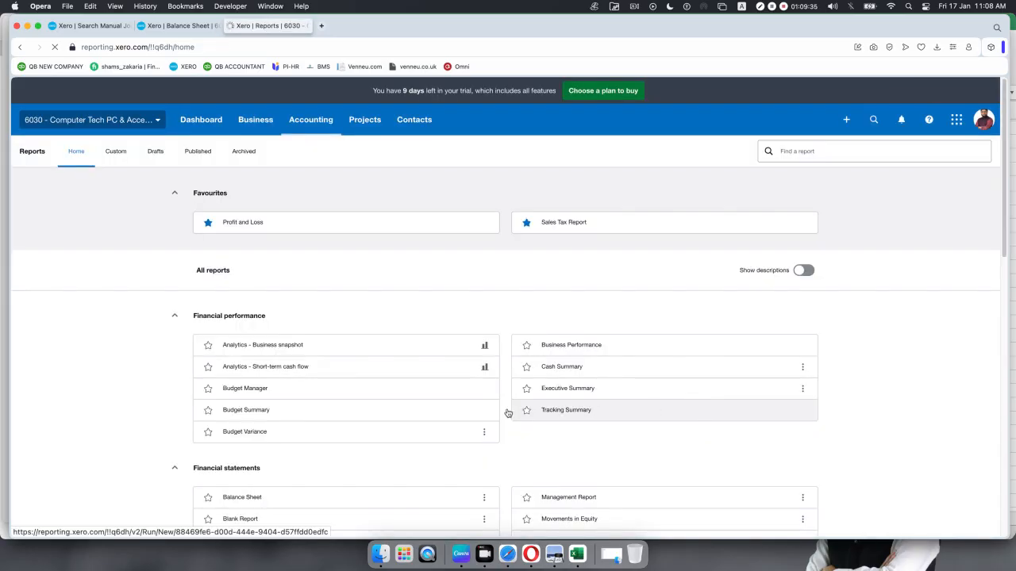
scroll(370, 411, "down", 1)
scroll(370, 411, "down", 1)
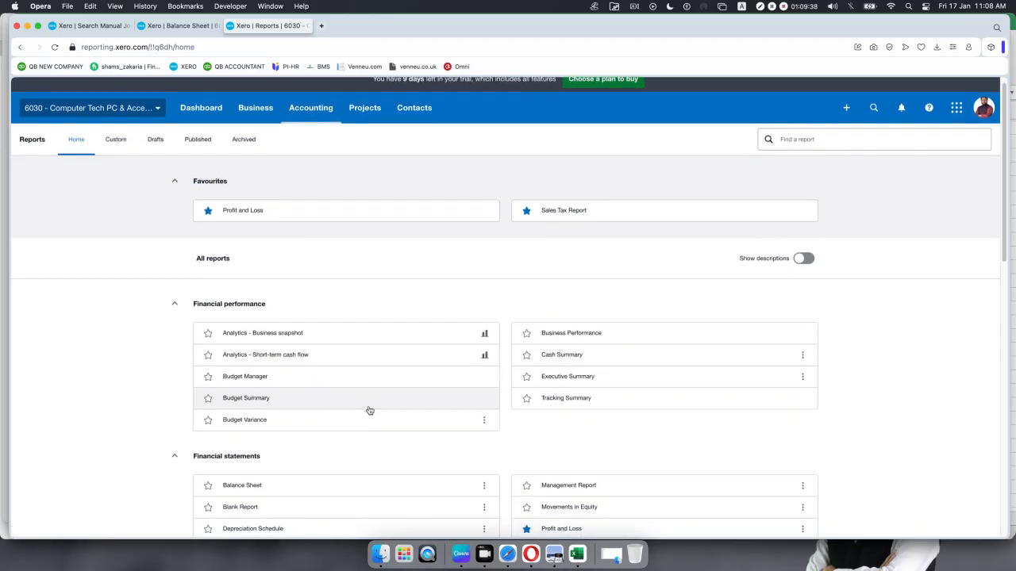
left_click(565, 529)
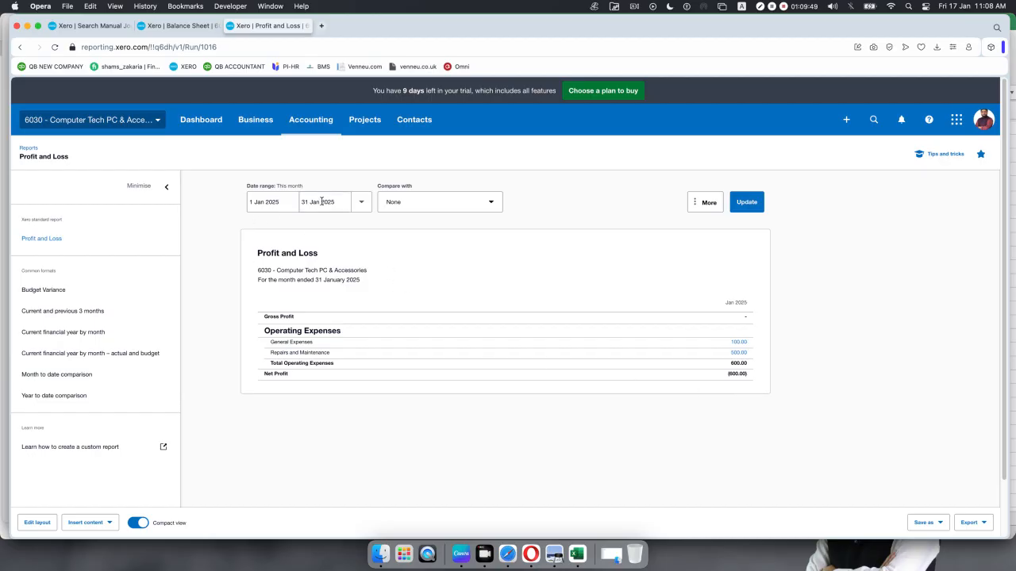
- Set the start of the Profit and Loss date range to 1 Feb 2020
left_click(292, 203)
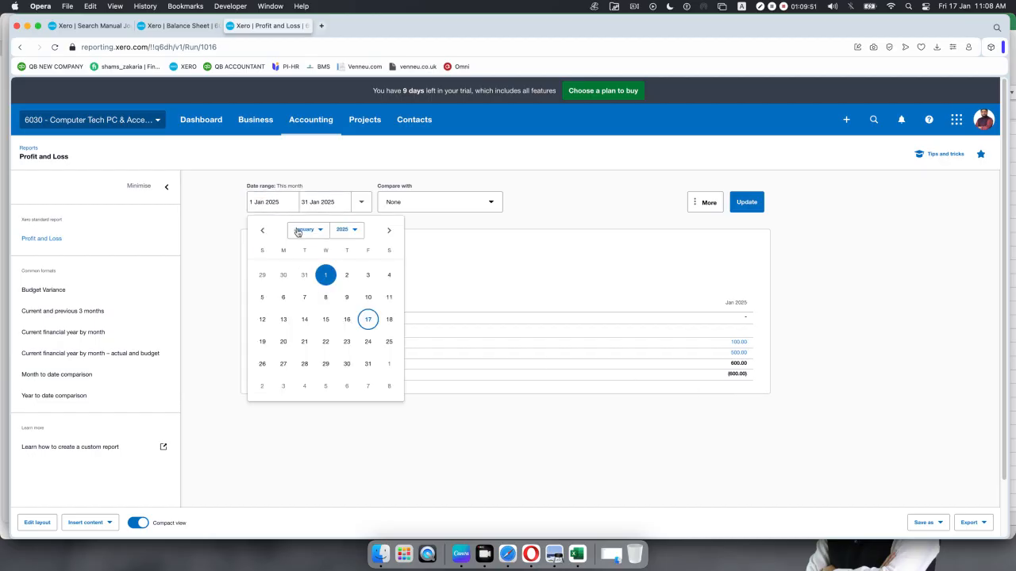
left_click(357, 232)
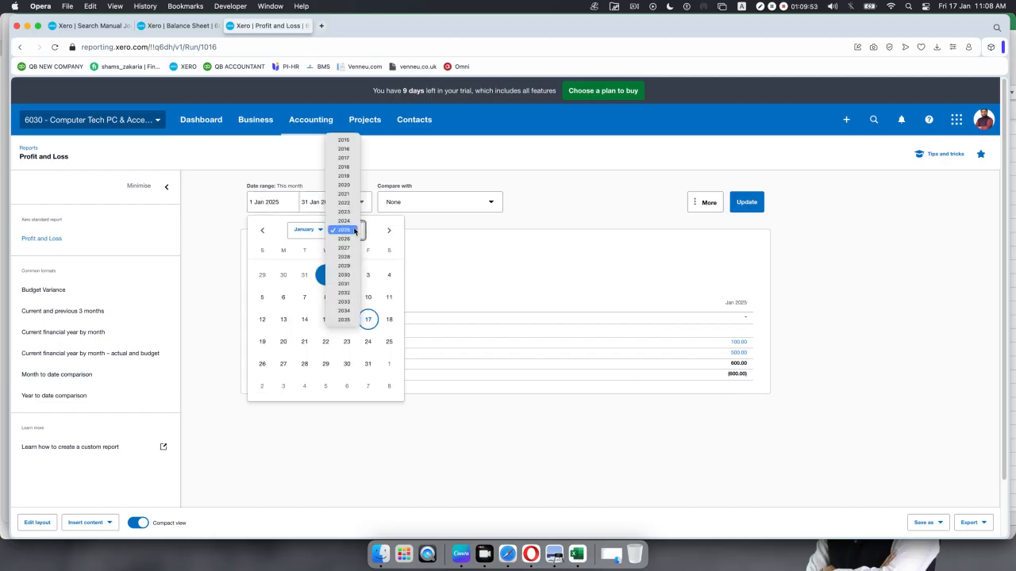
left_click(344, 185)
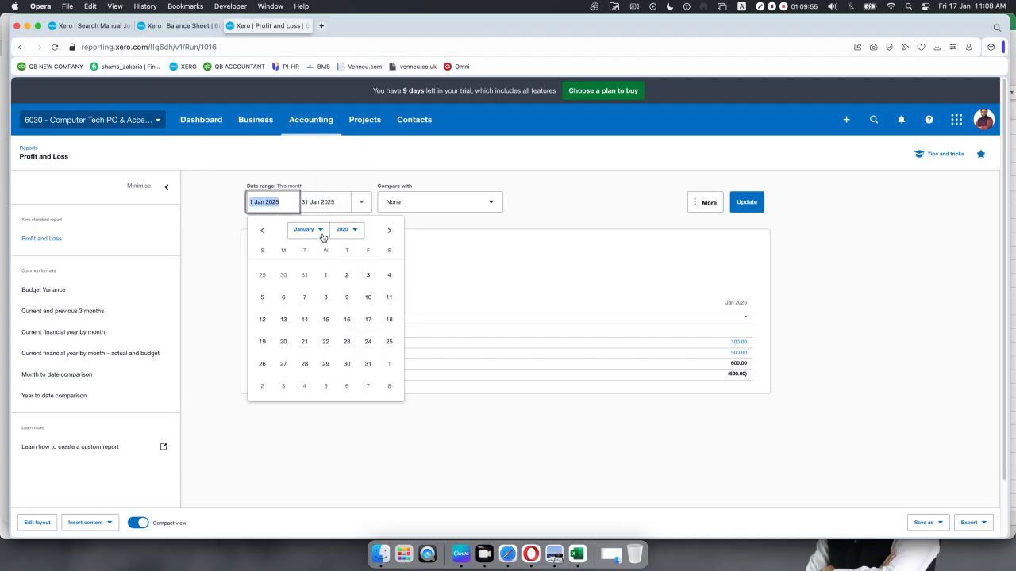
left_click(322, 236)
left_click(322, 239)
left_click(398, 279)
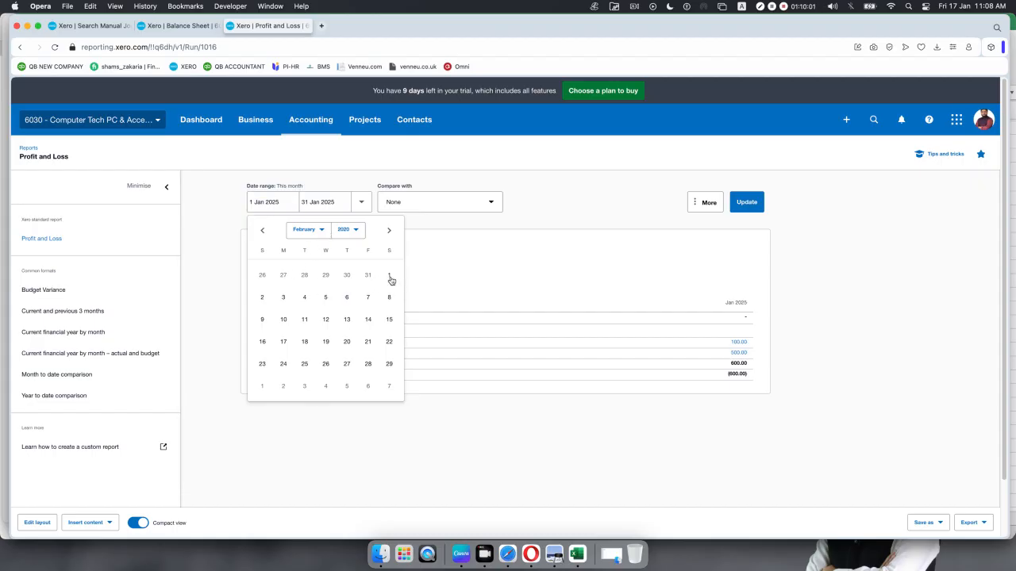
left_click(390, 278)
- Set the end of the date range to 29 Feb 2020 and update the Profit and Loss report
left_click(346, 205)
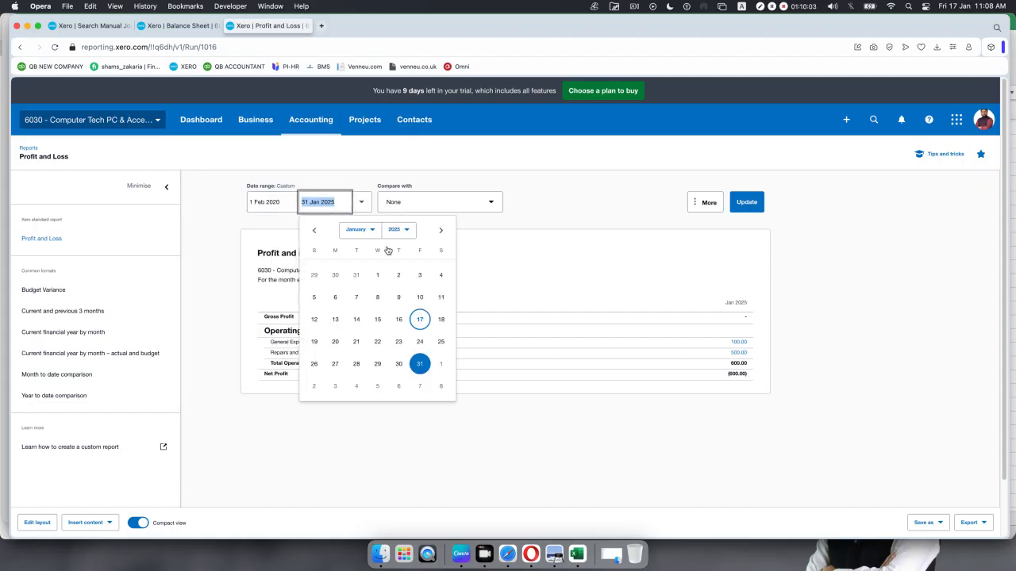
left_click(405, 230)
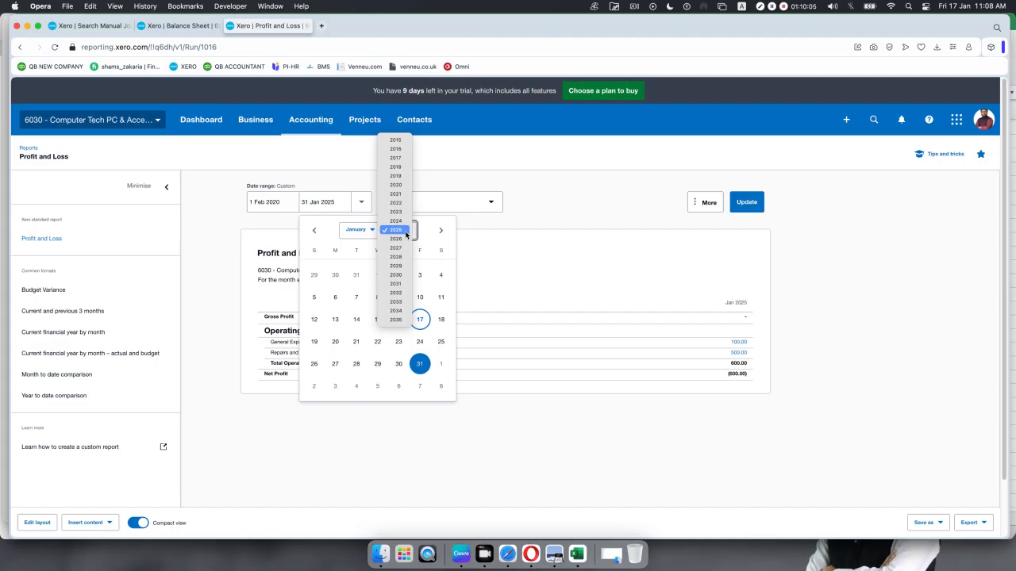
left_click(396, 184)
left_click(376, 232)
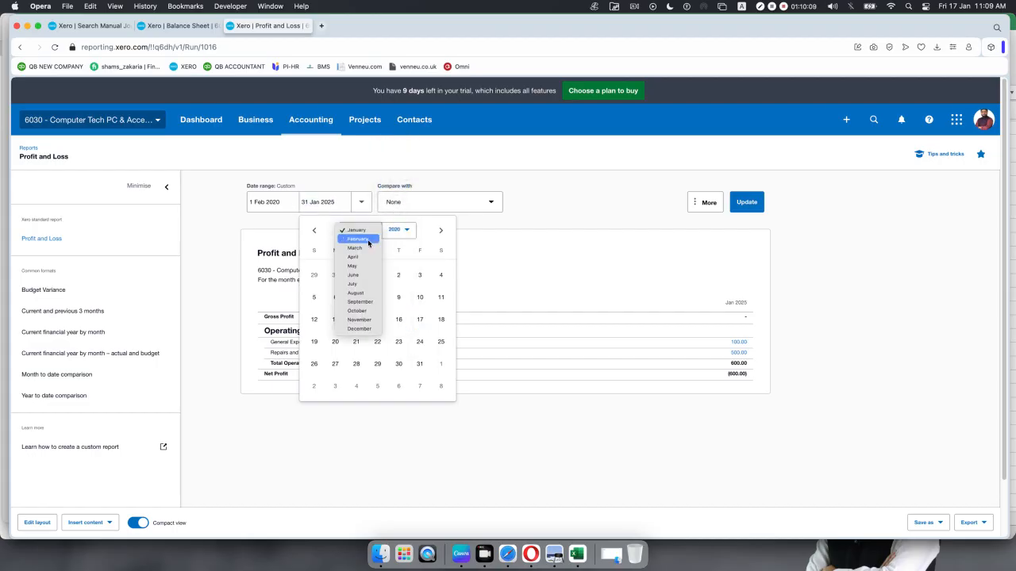
left_click(369, 238)
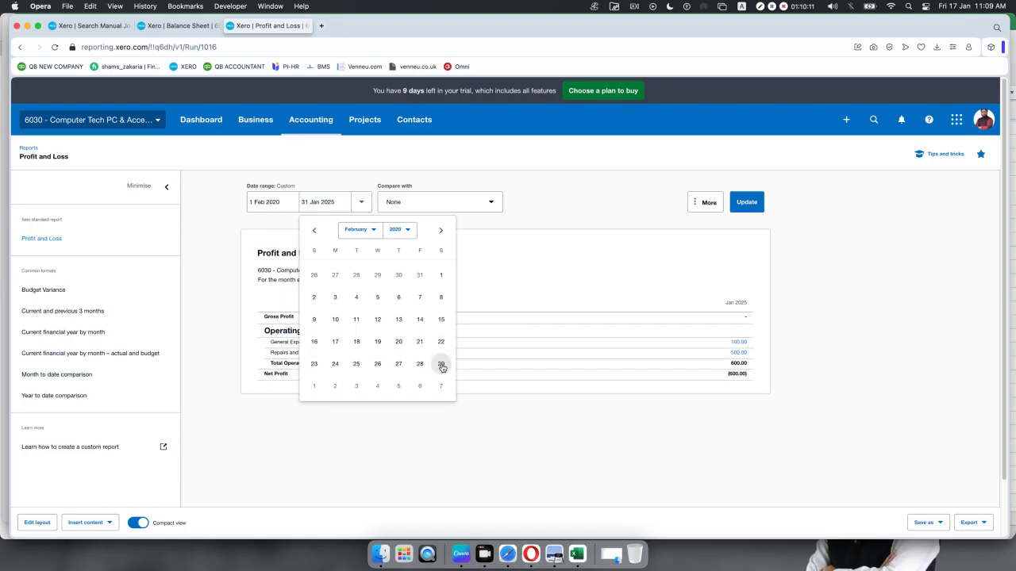
left_click(439, 366)
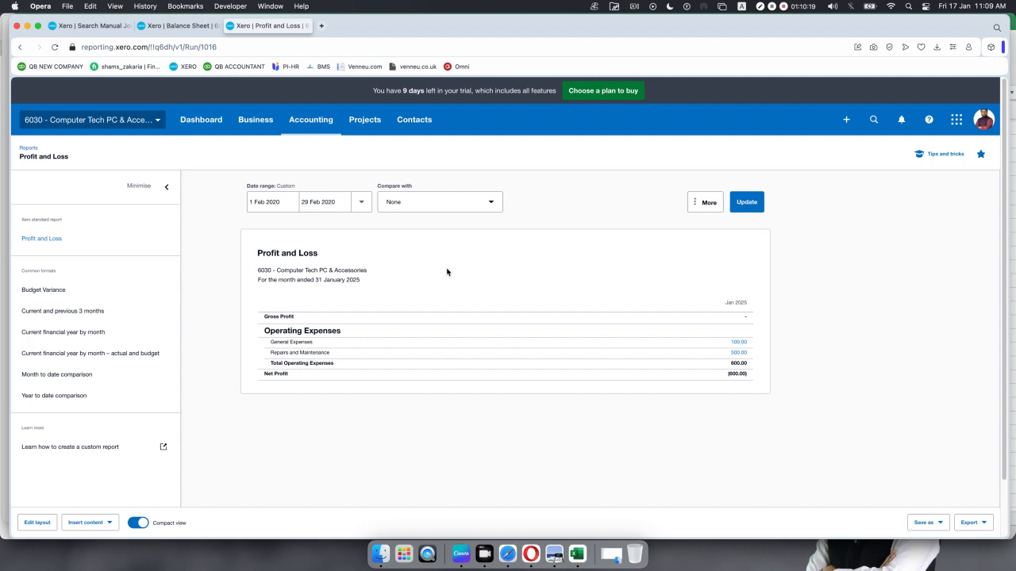
left_click(752, 204)
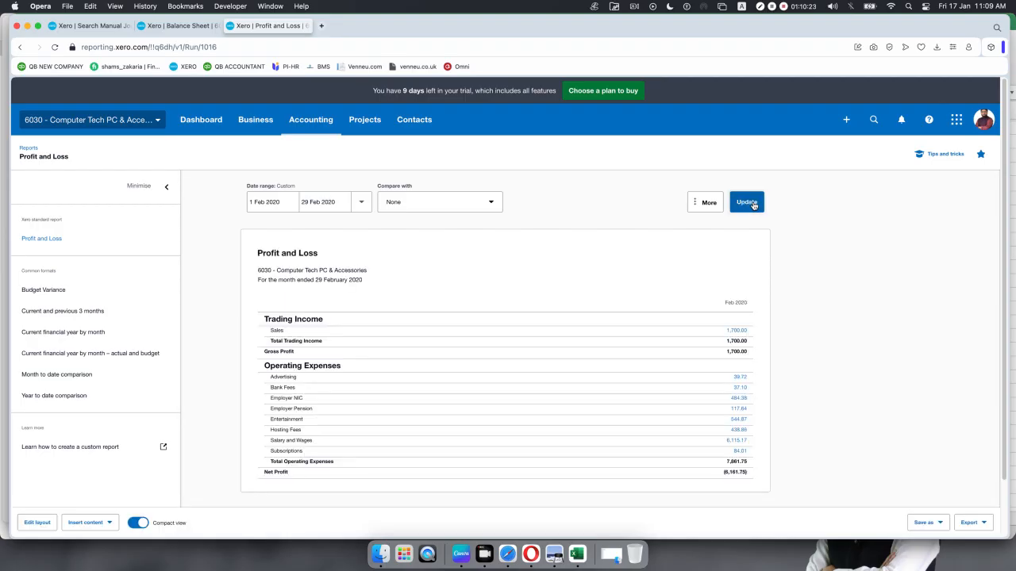
- Look at the comparison period options and examine the operating expenses in the February 2020 Profit and Loss
left_click(493, 202)
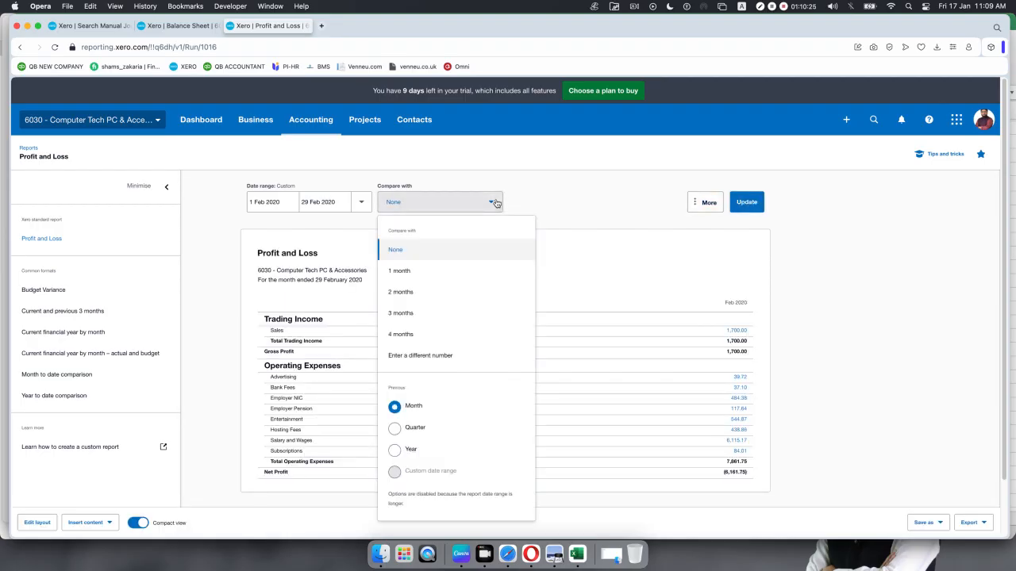
left_click(495, 204)
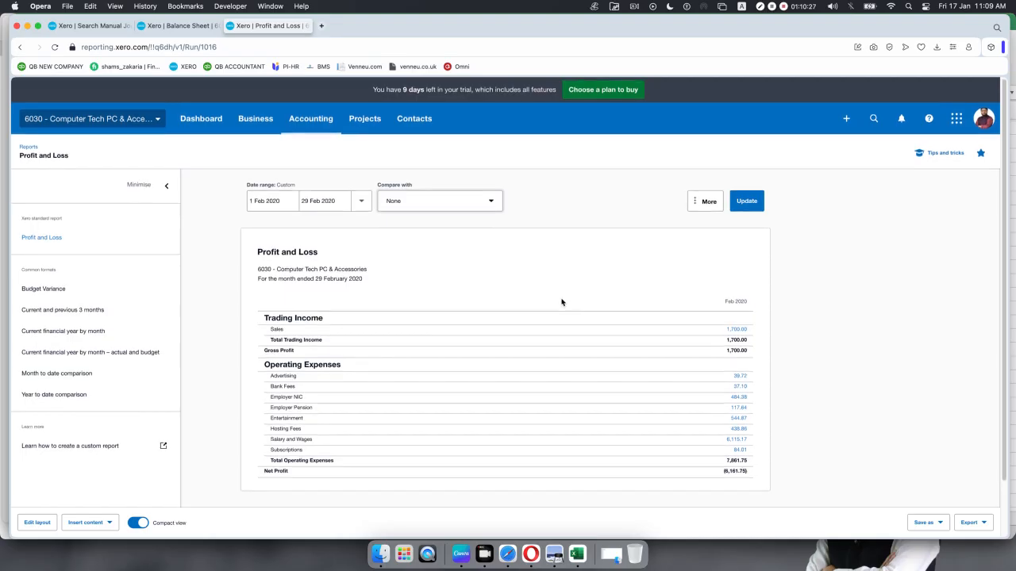
scroll(562, 300, "down", 2)
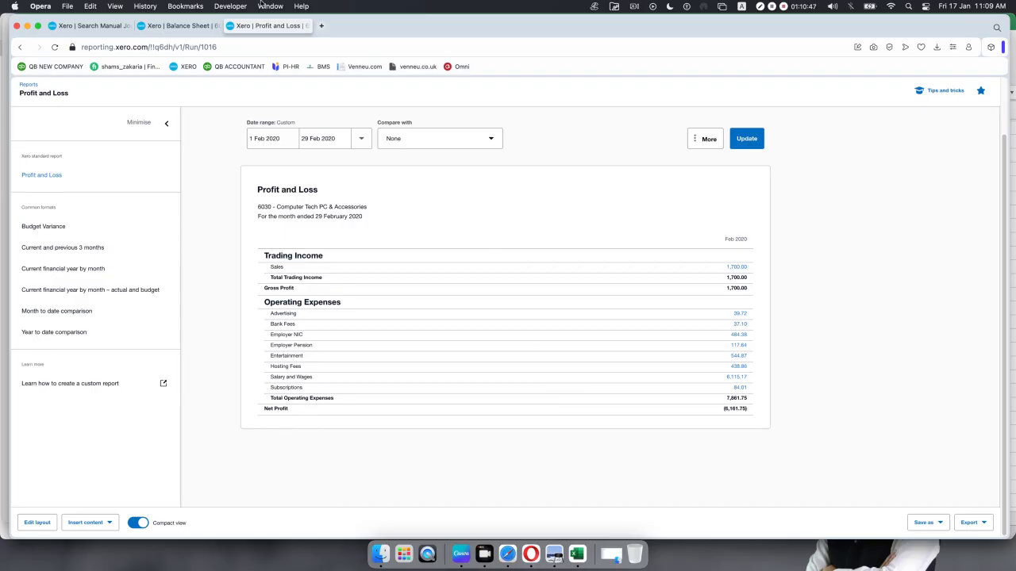
- Return to the Balance Sheet and examine its liabilities, net assets and equity
left_click(175, 25)
scroll(403, 284, "up", 3)
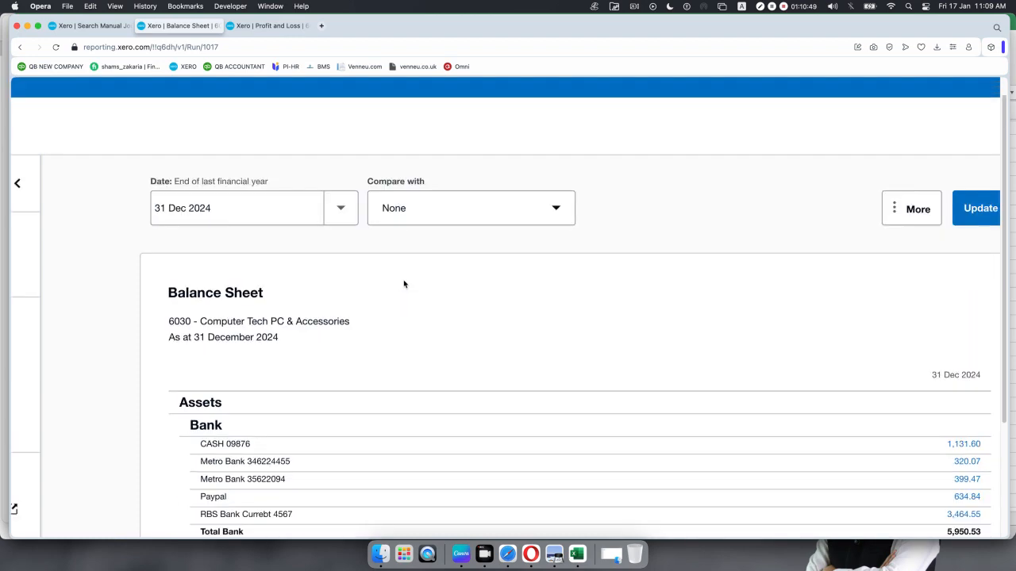
scroll(403, 284, "down", 3)
scroll(403, 284, "down", 5)
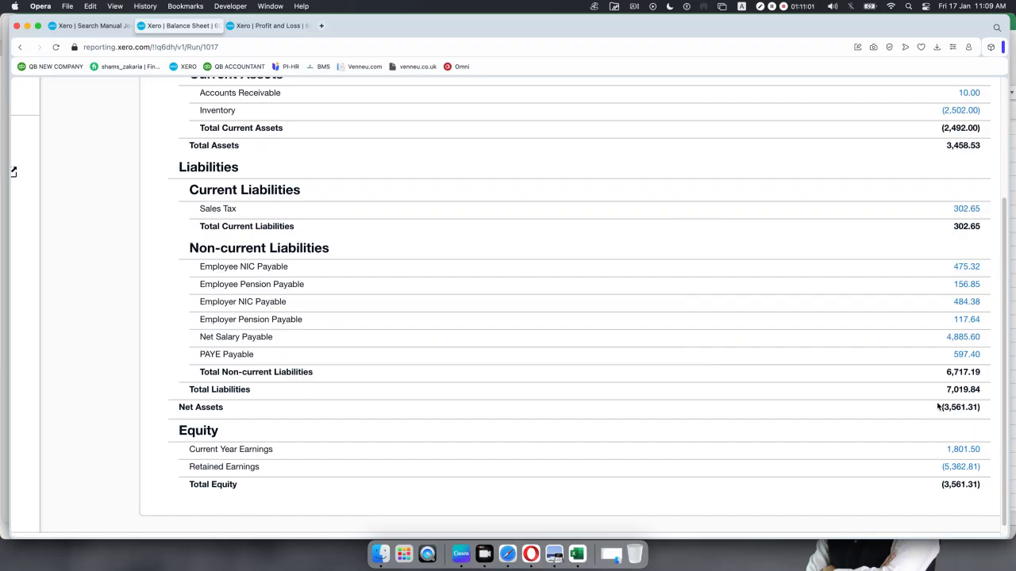
- Switch to Excel, highlight the NIC, pension and PAYE payable lines in B9:D13, and return to the Balance Sheet in Xero
left_click(577, 553)
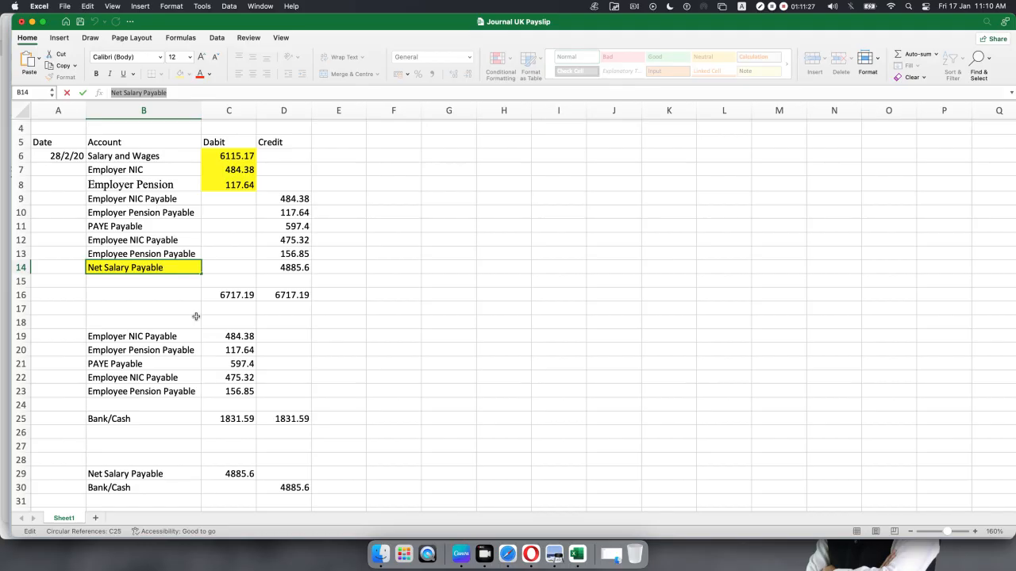
left_click_drag(155, 196, 291, 253)
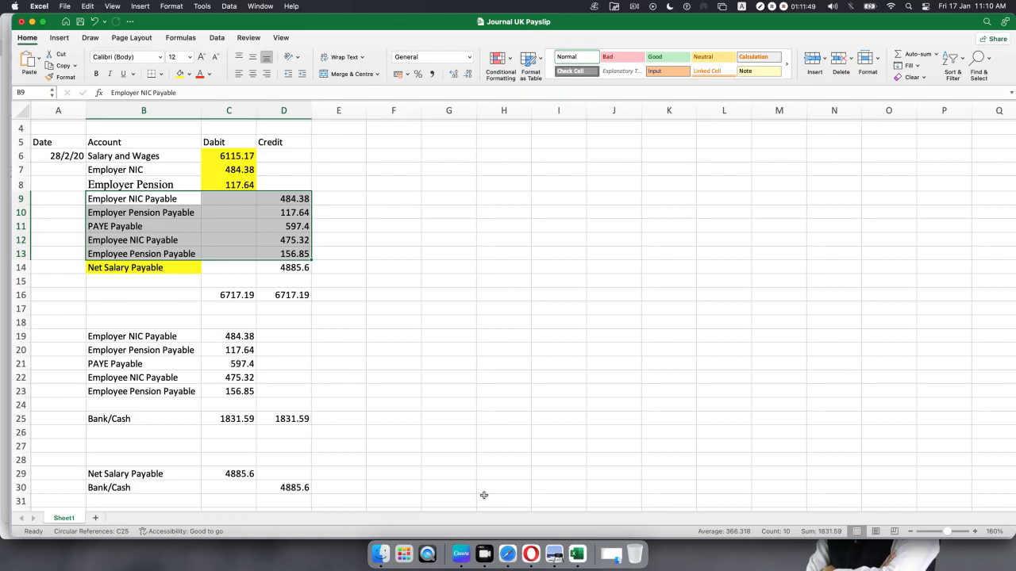
left_click(526, 549)
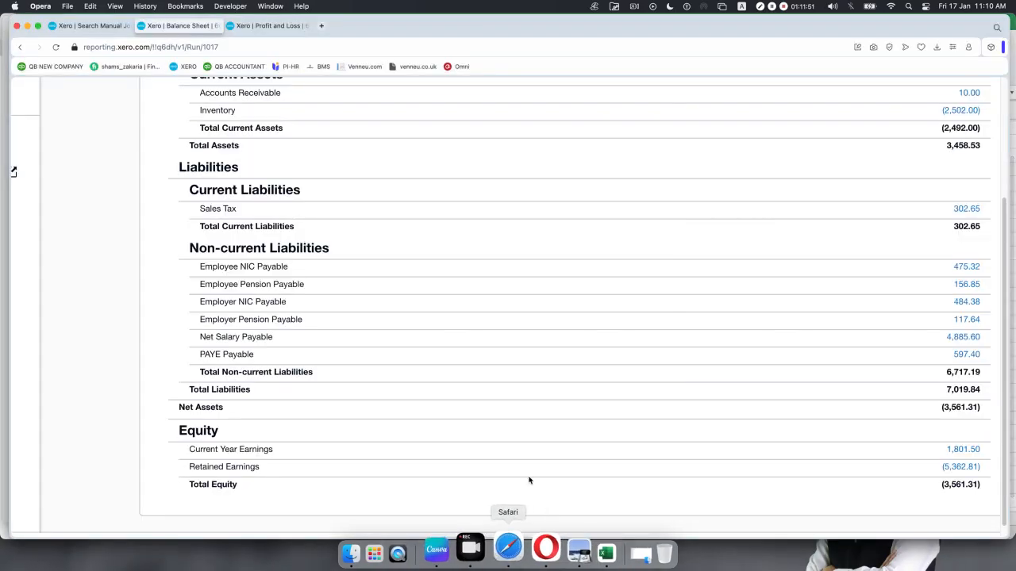
scroll(452, 334, "down", 3)
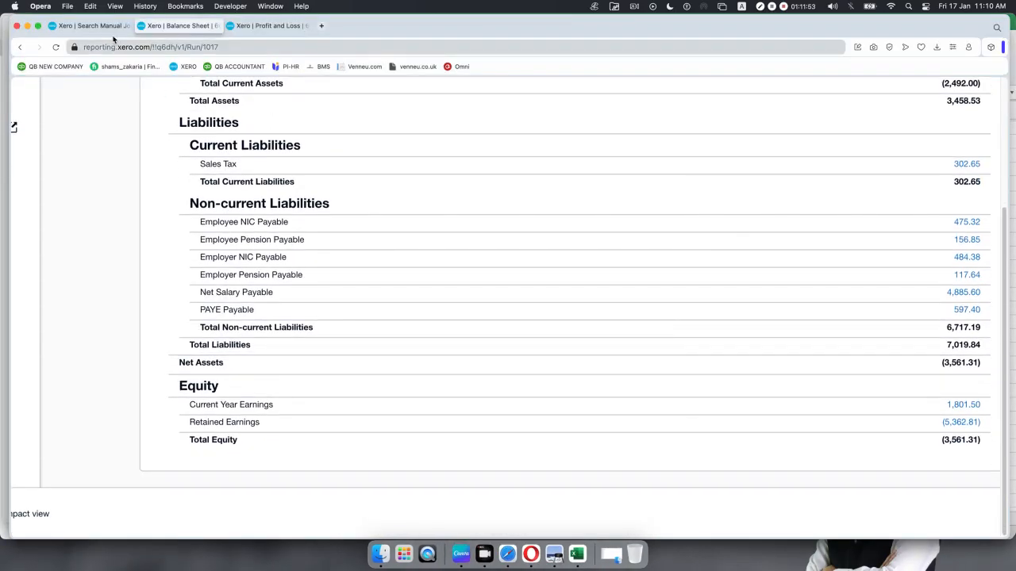
- From the Manual journals page, create a new Spend Money transaction paid from the RBS bank account
left_click(111, 26)
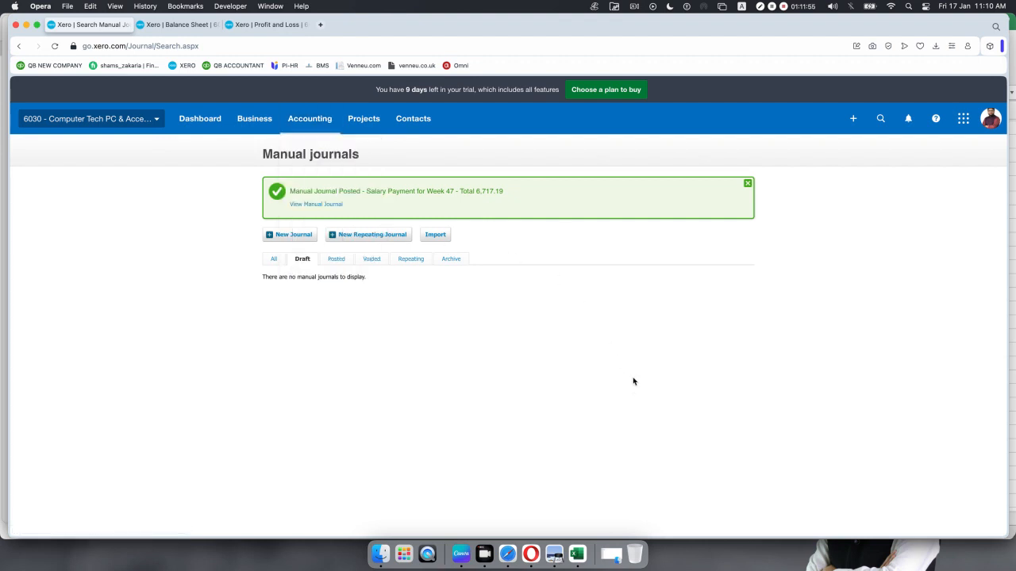
left_click(854, 121)
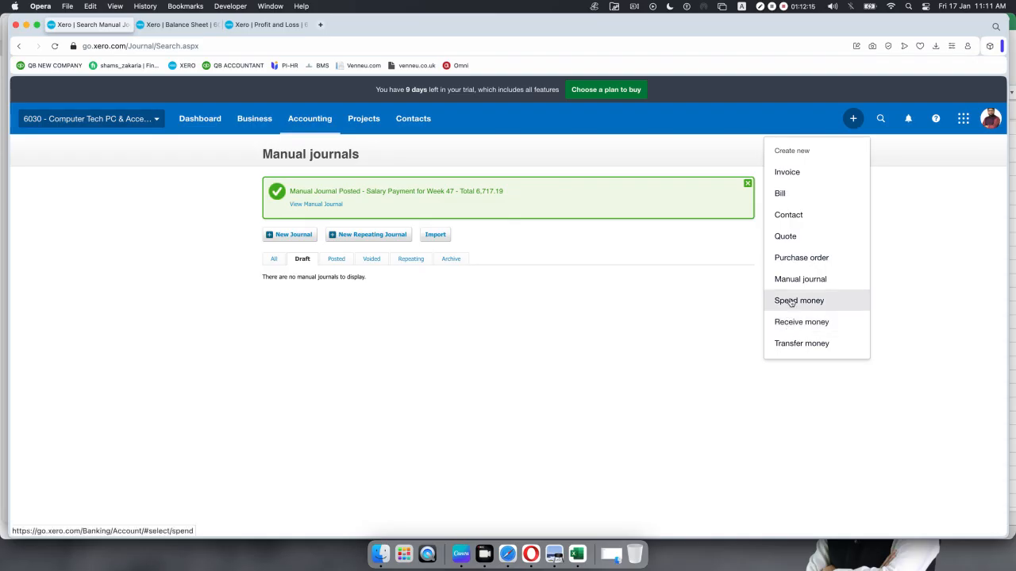
left_click(791, 301)
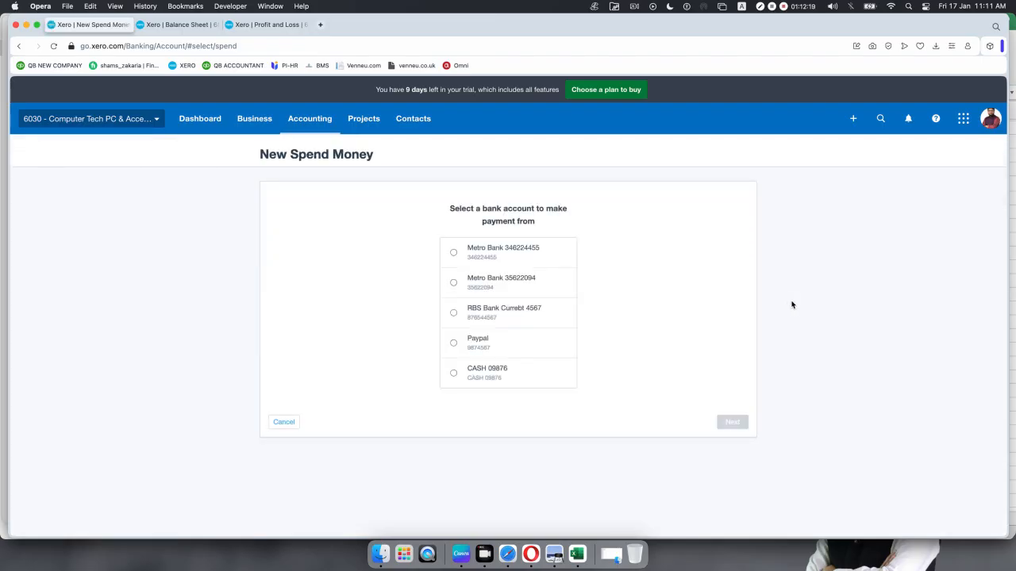
left_click(454, 315)
left_click(731, 425)
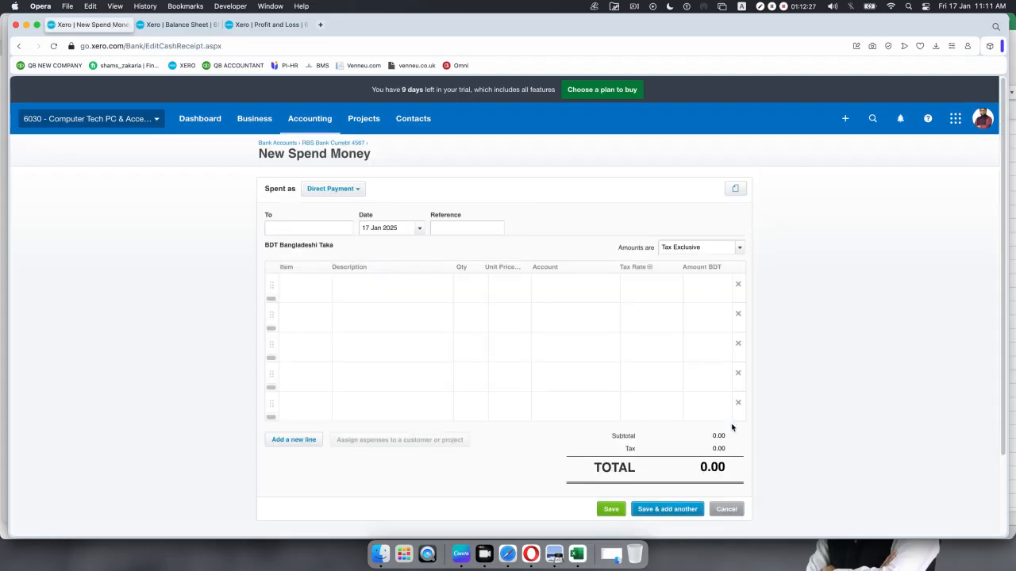
- Add HMRC as a new contact to pay in the Spend Money transaction
left_click(305, 235)
type("H")
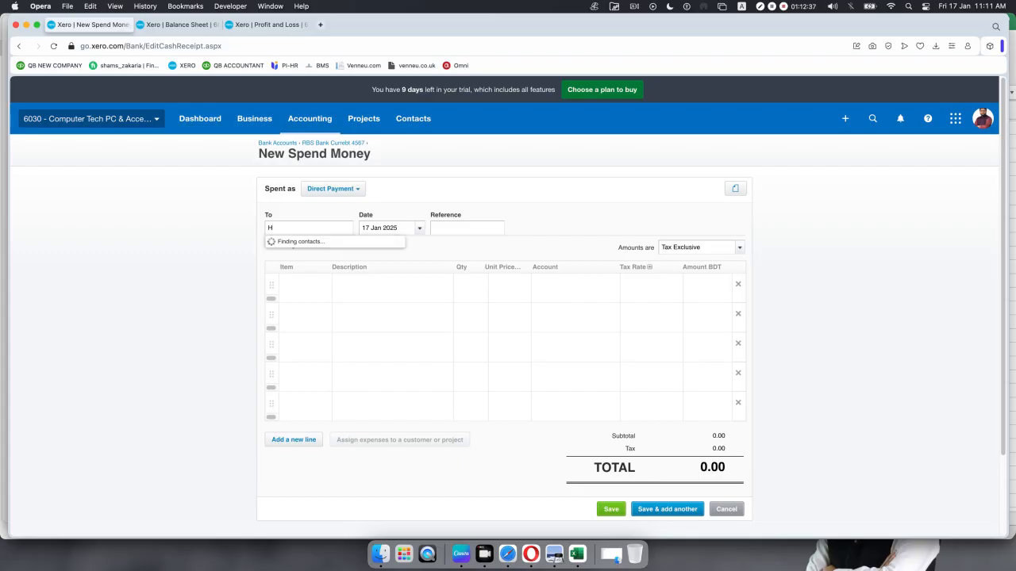
type("MRC")
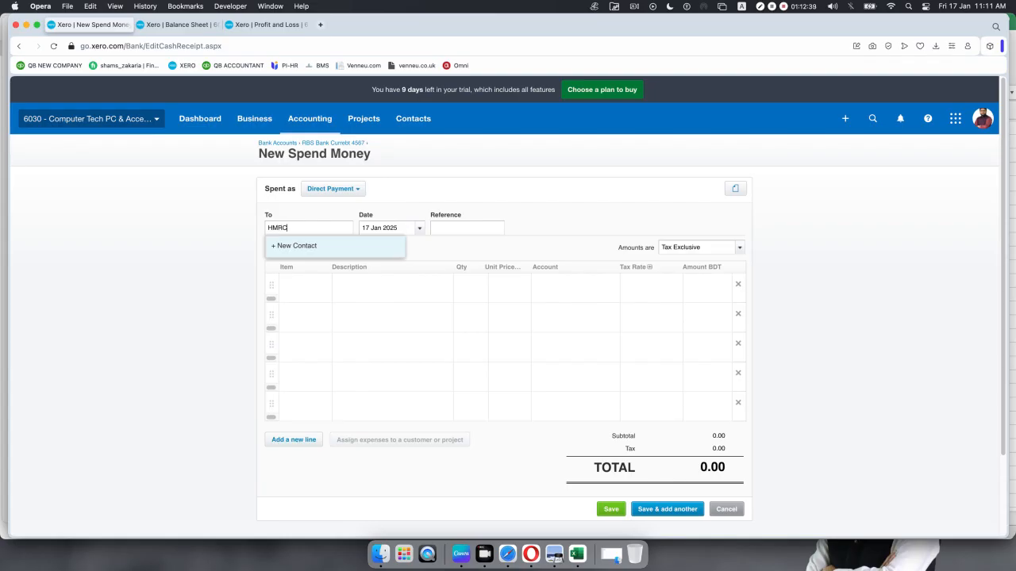
left_click(284, 244)
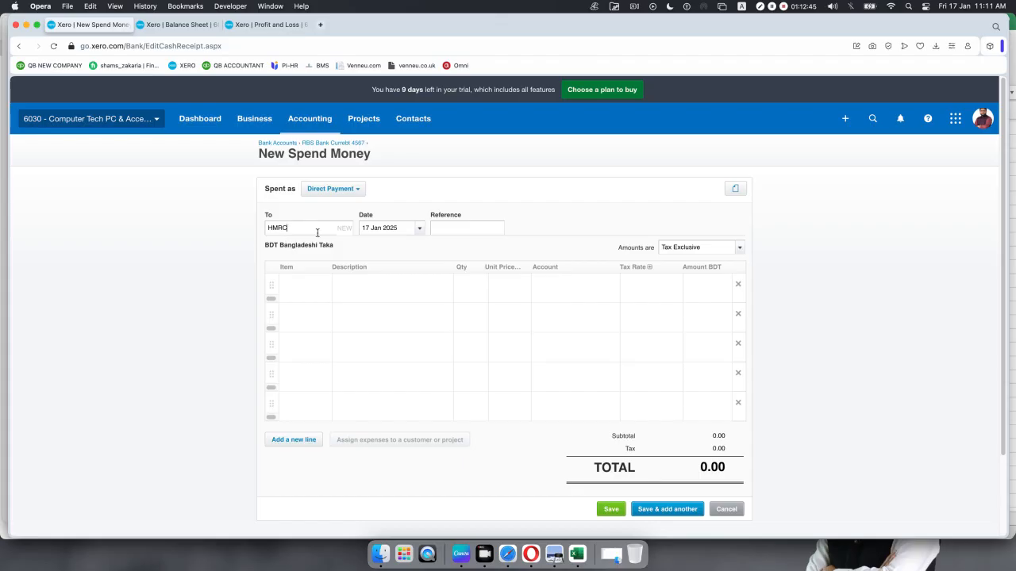
- Set the date of the HMRC payment to 28 Feb 2020
left_click(422, 231)
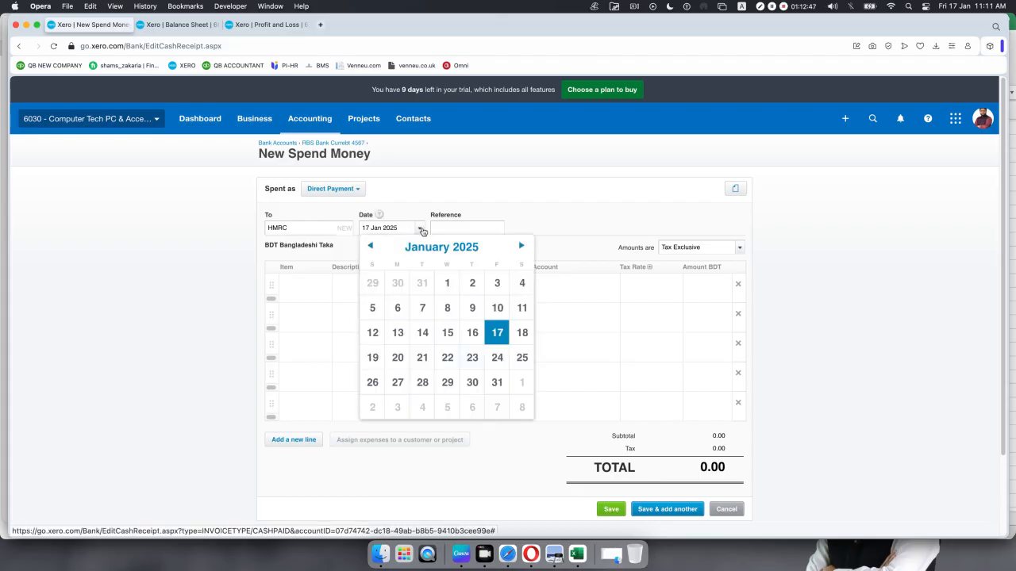
left_click(462, 247)
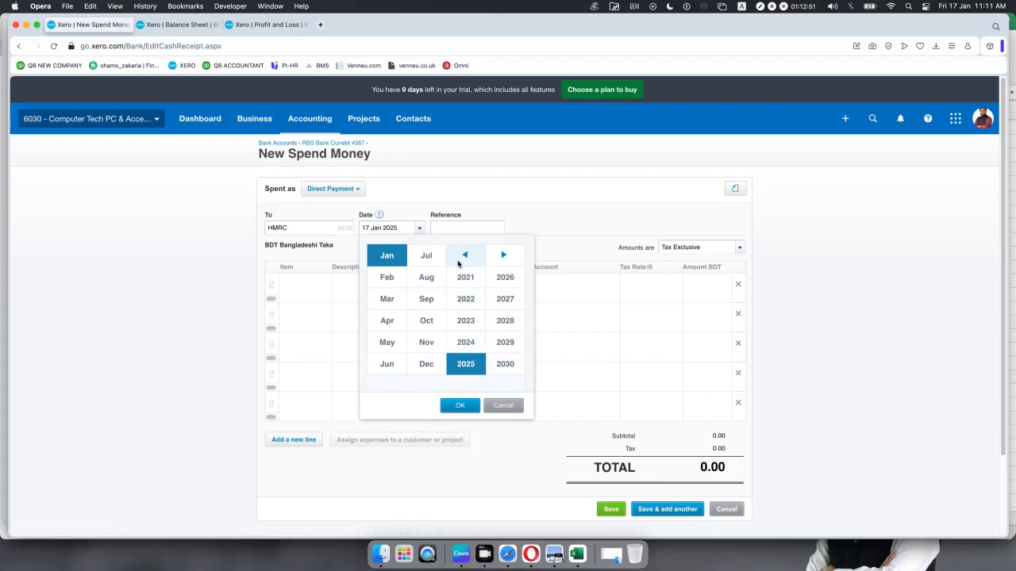
left_click(465, 255)
left_click(503, 368)
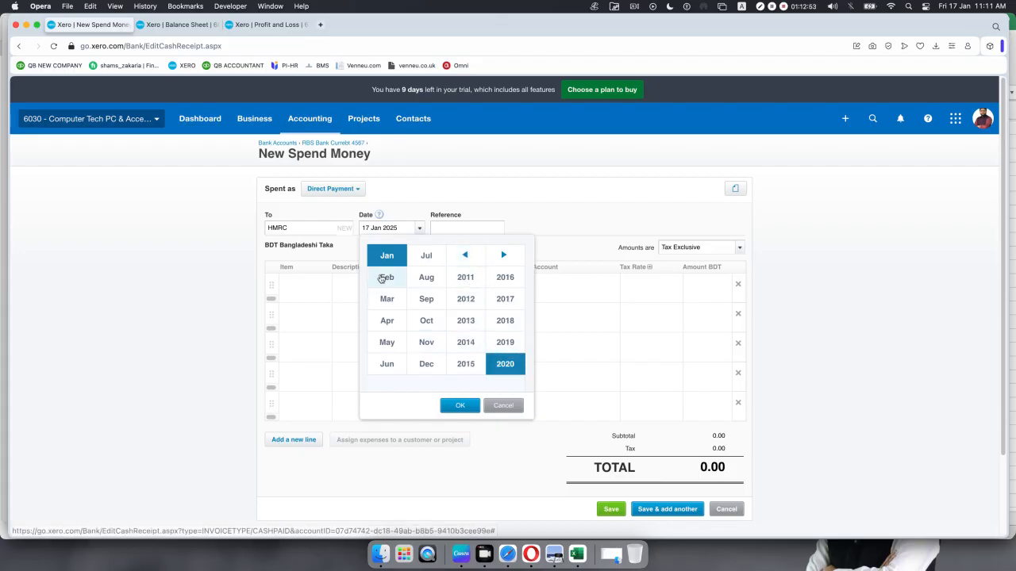
left_click(387, 277)
left_click(459, 406)
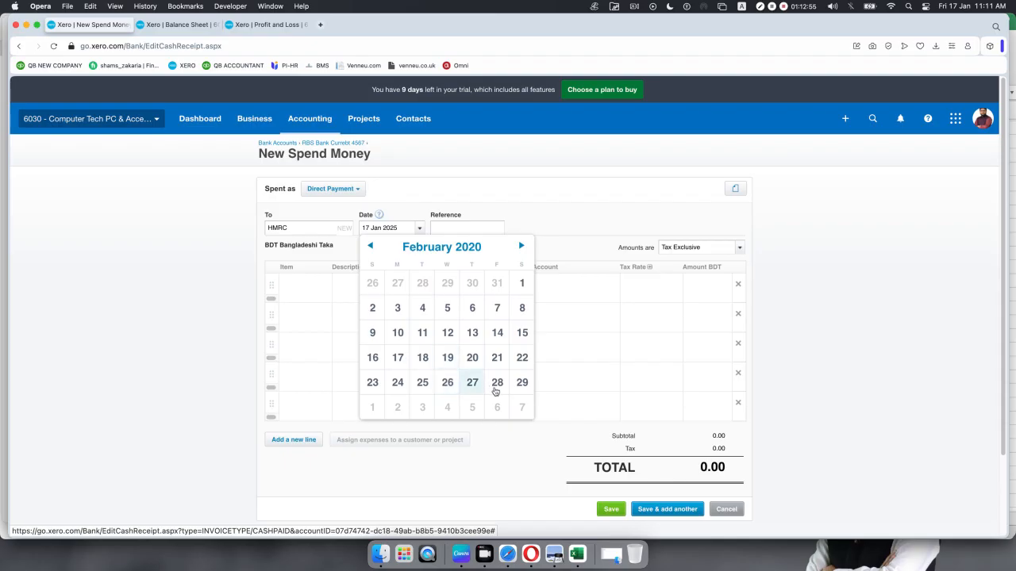
left_click(497, 382)
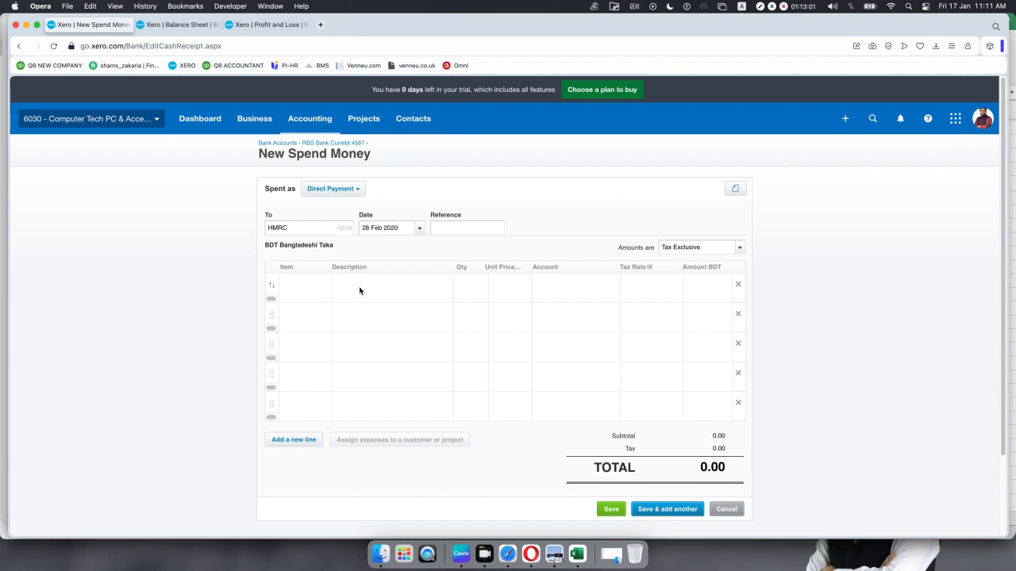
- Copy Employer NIC Payable from cell B19 in Excel and assign account 805 - Employer NIC Payable to the first line in Xero
left_click(573, 287)
left_click(611, 287)
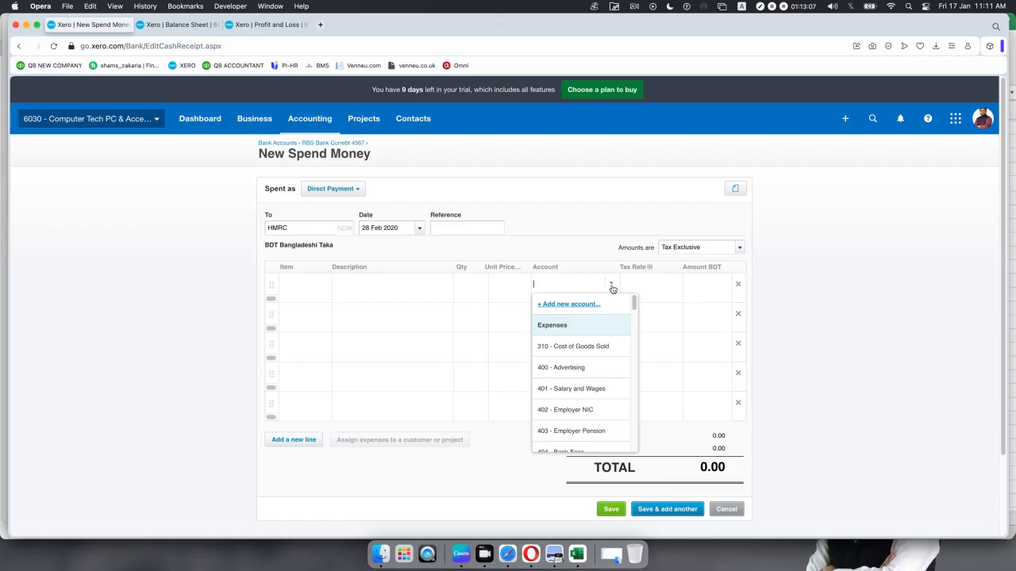
left_click(578, 554)
left_click(155, 335)
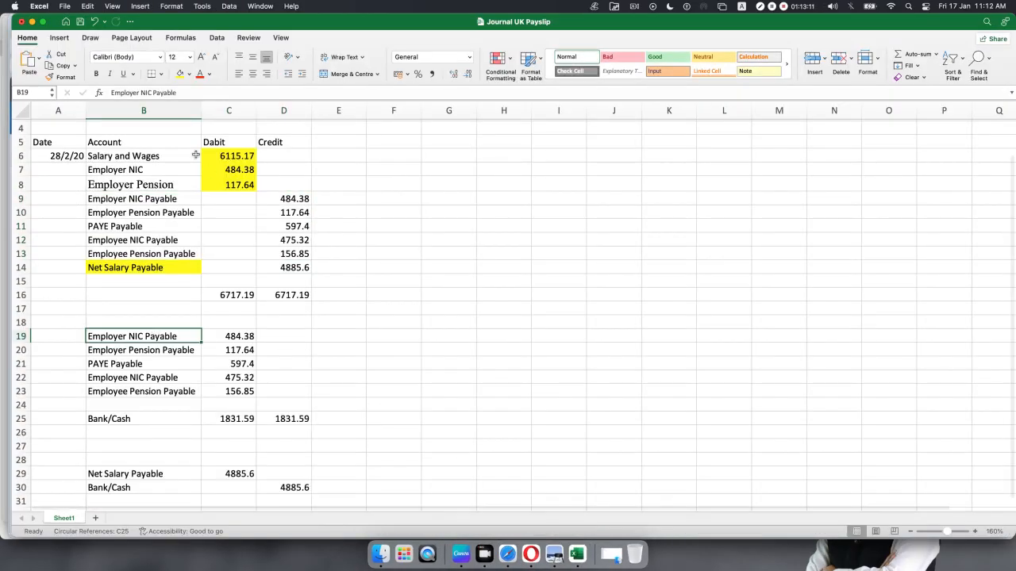
left_click_drag(198, 96, 110, 93)
key("super+c")
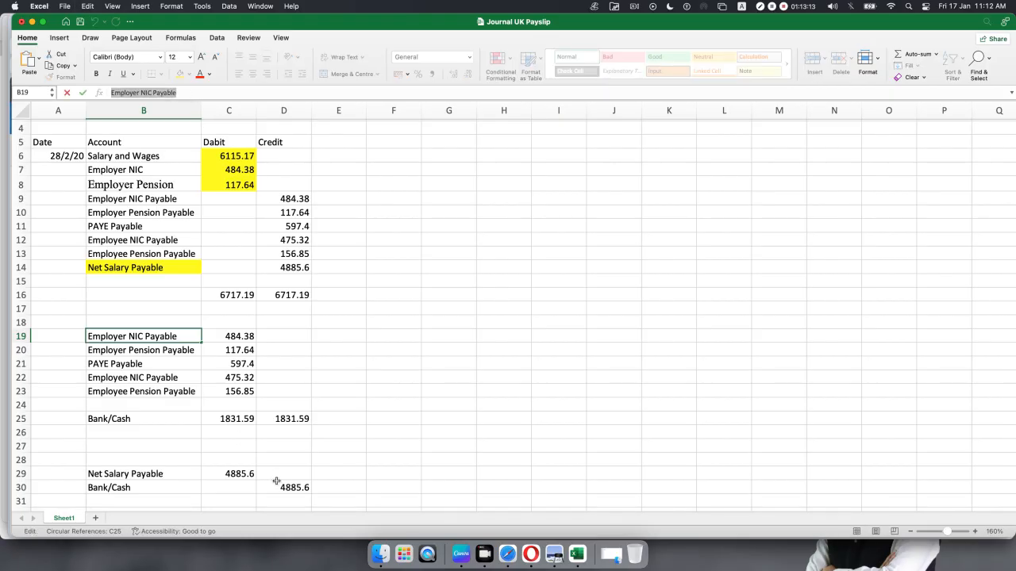
left_click(533, 549)
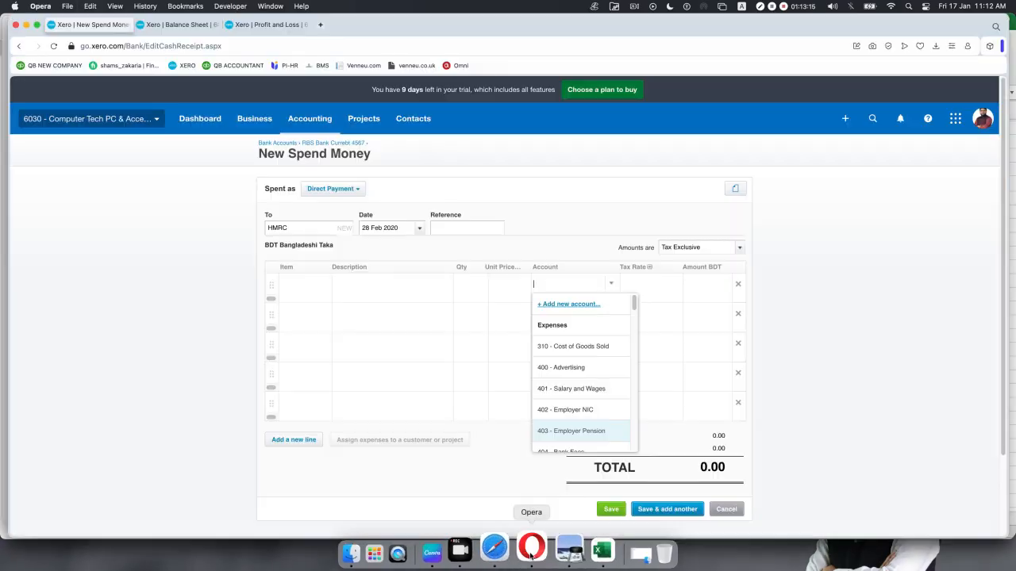
key("super+v")
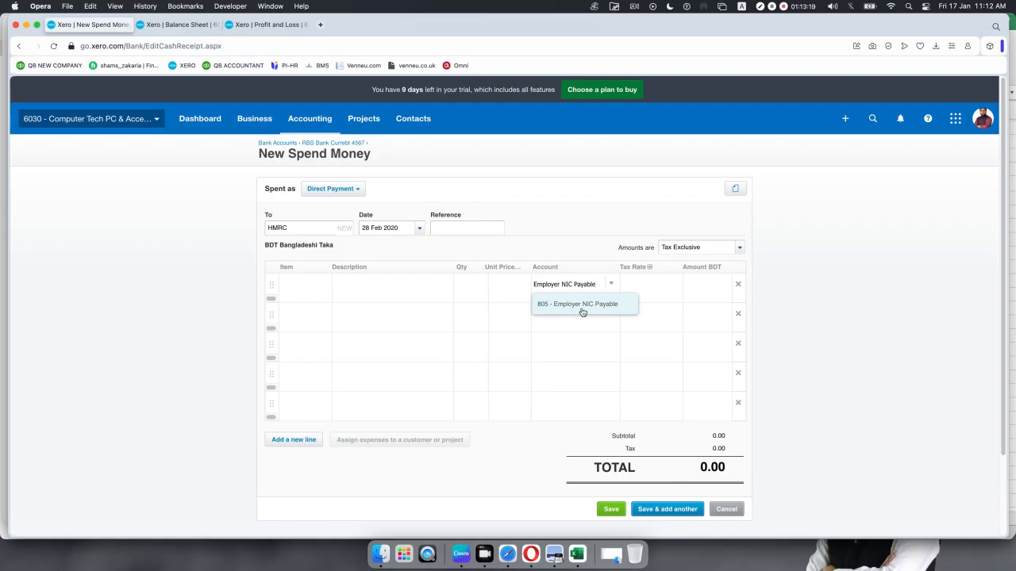
left_click(582, 306)
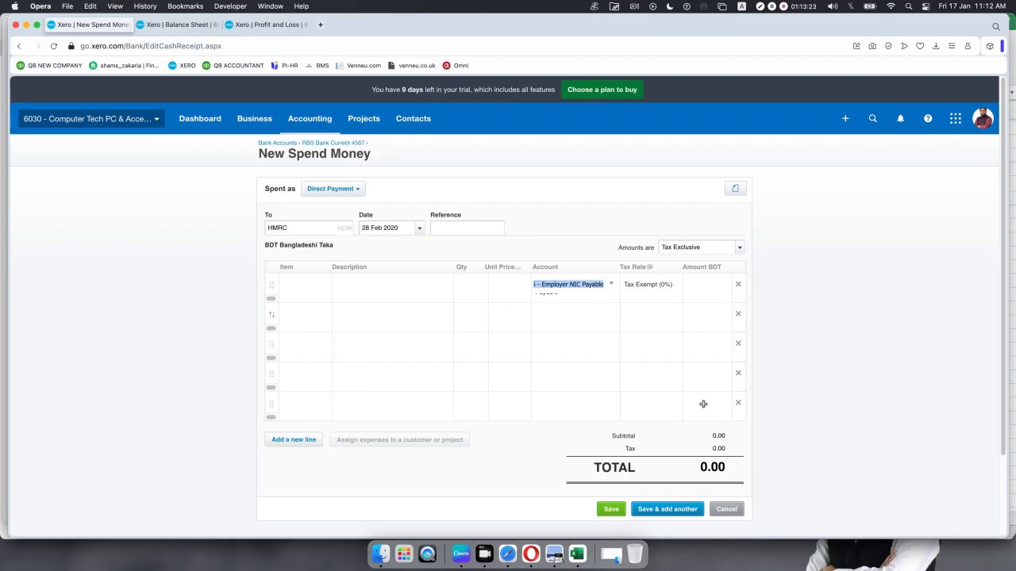
- Copy Employer Pension Payable from B20 in Excel and assign account 806 - Employer Pension Payable to the second line in Xero
key("super+Tab")
left_click(173, 351)
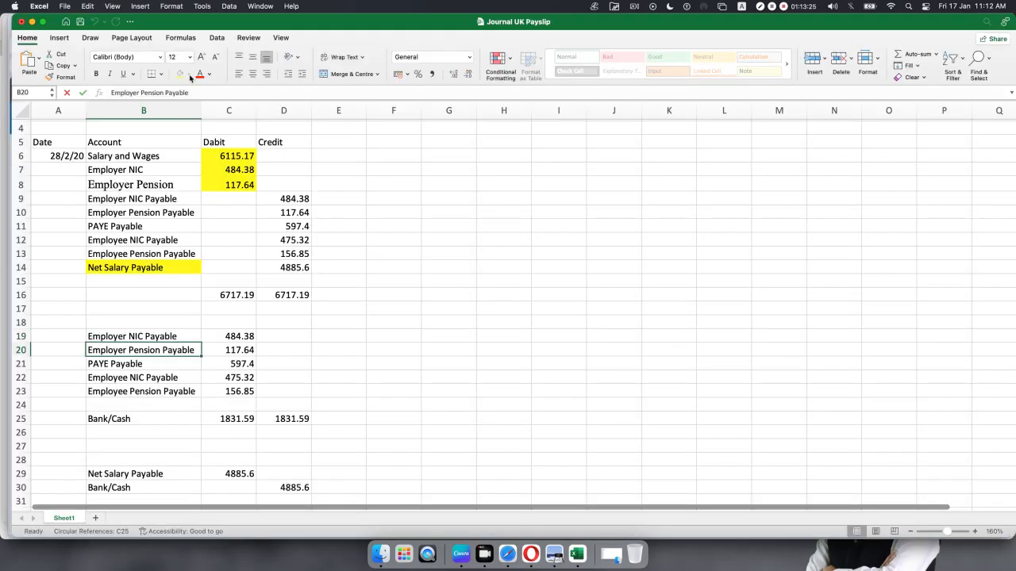
left_click_drag(197, 93, 67, 97)
key("super+c")
key("super+Tab")
left_click(588, 325)
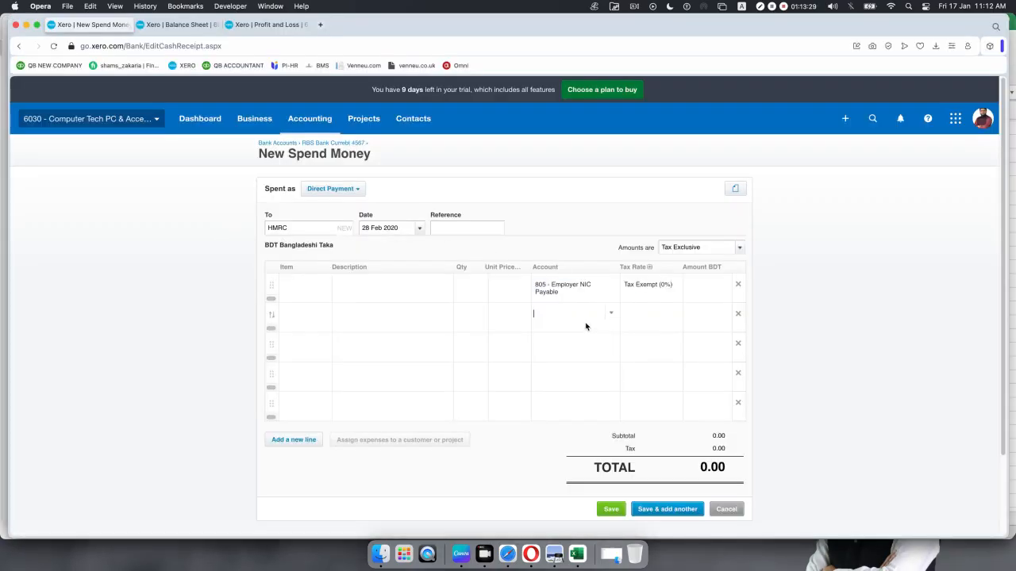
left_click(611, 316)
key("super+v")
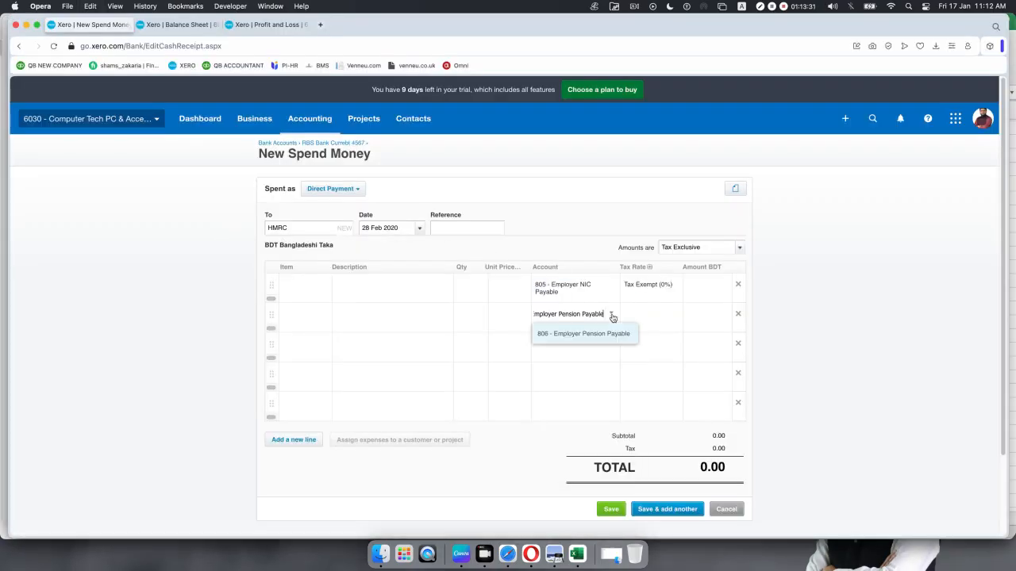
left_click(601, 333)
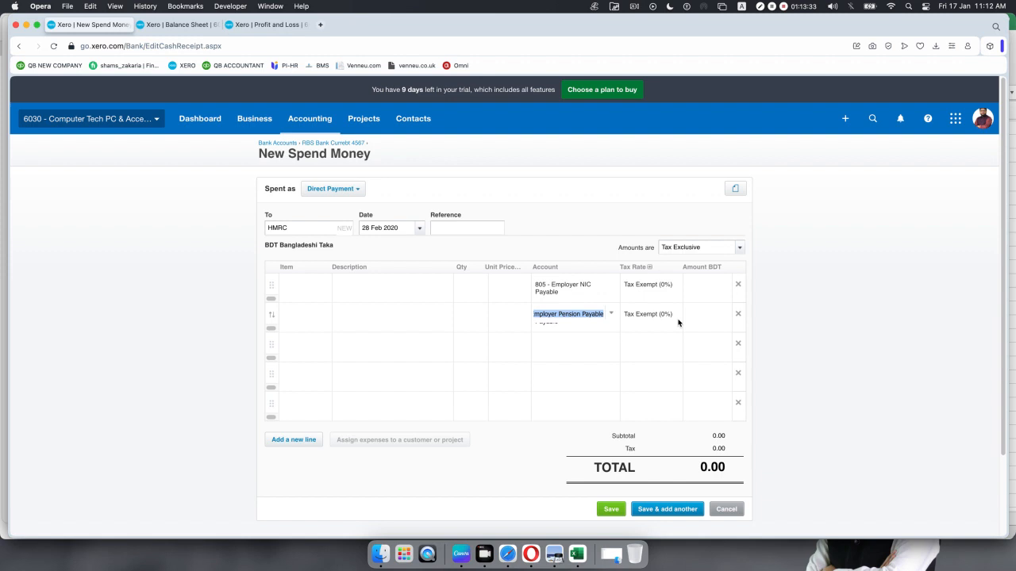
- Copy PAYE Payable from B21 in Excel and assign account 807 - PAYE Payable to the third line in Xero
key("super+Tab")
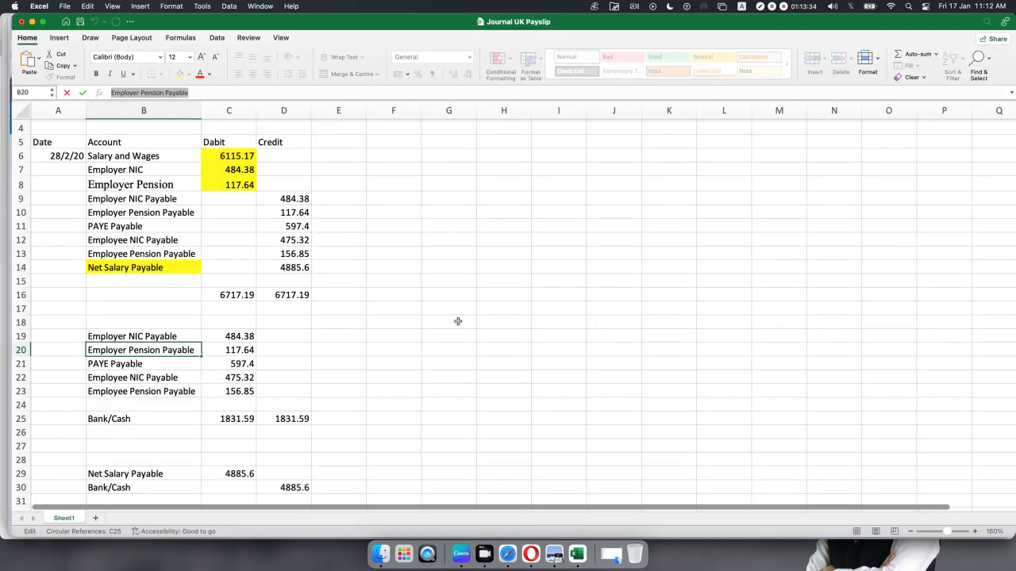
left_click(172, 364)
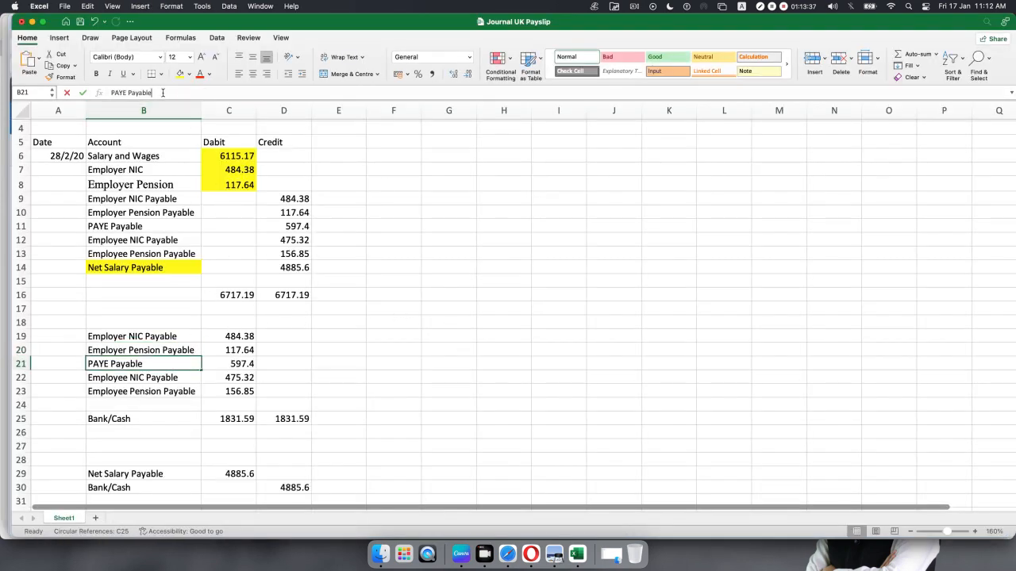
left_click_drag(163, 93, 42, 91)
key("super+c")
key("super+Tab")
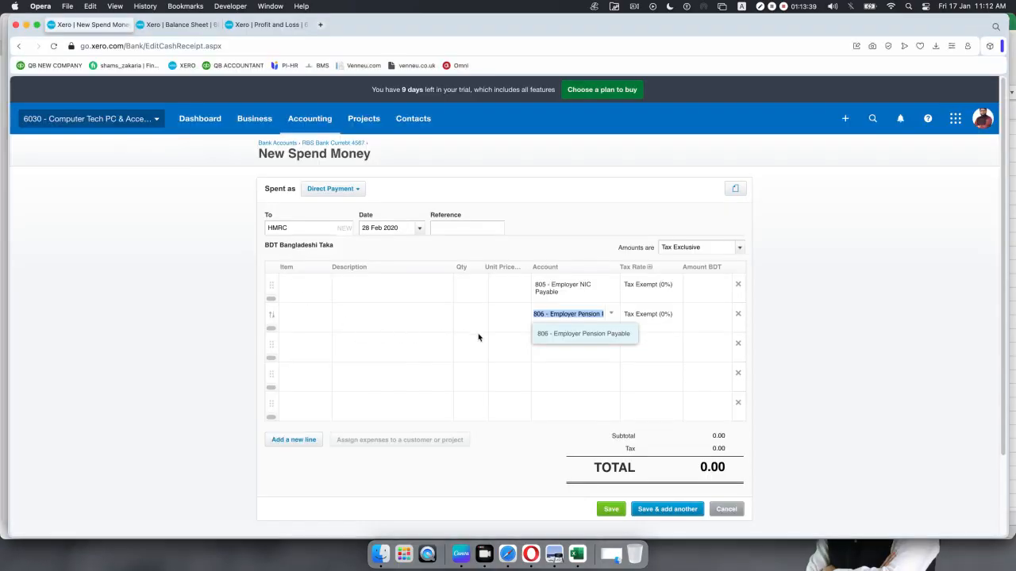
left_click(582, 355)
left_click(614, 345)
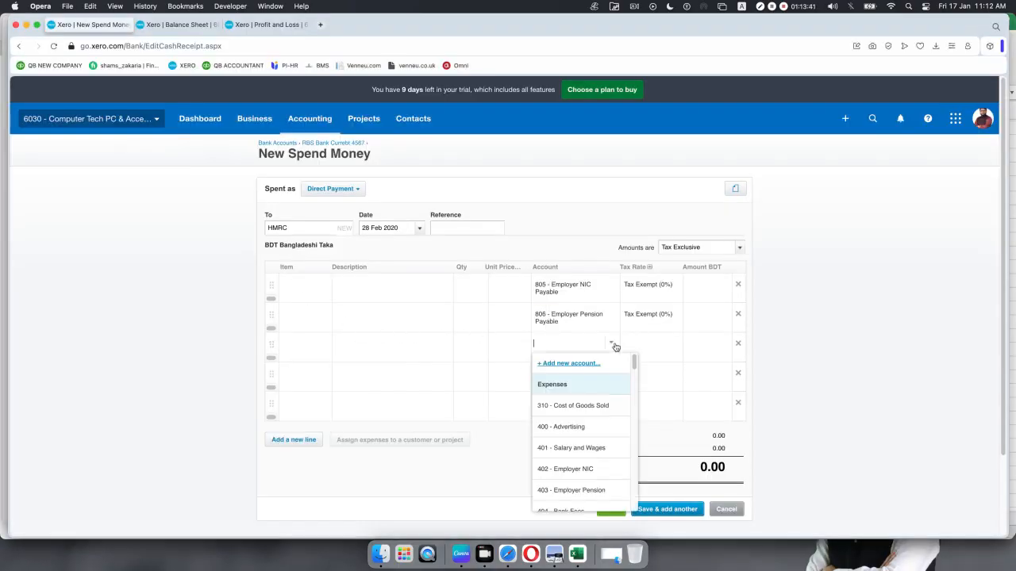
key("super+v")
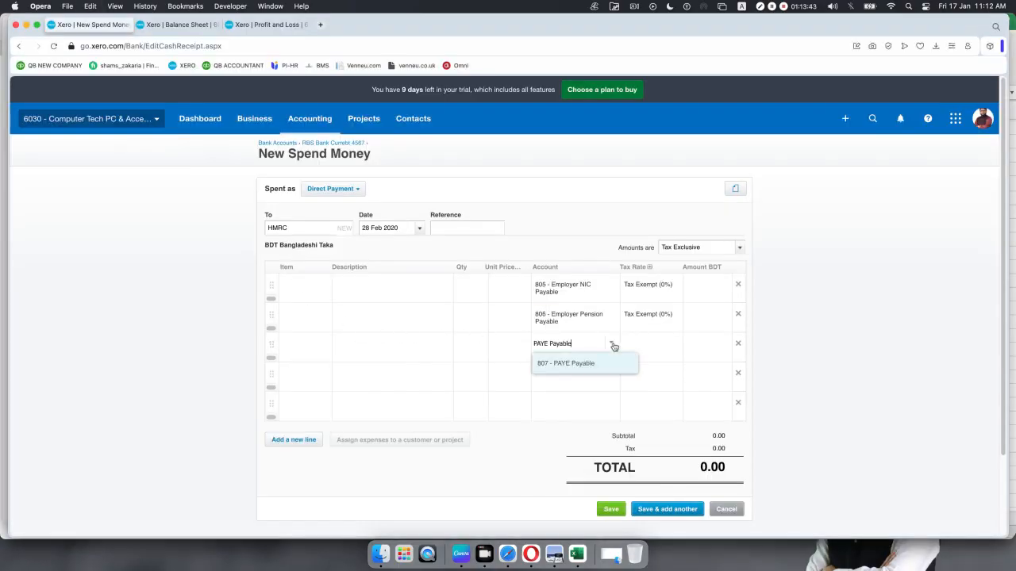
key("Tab")
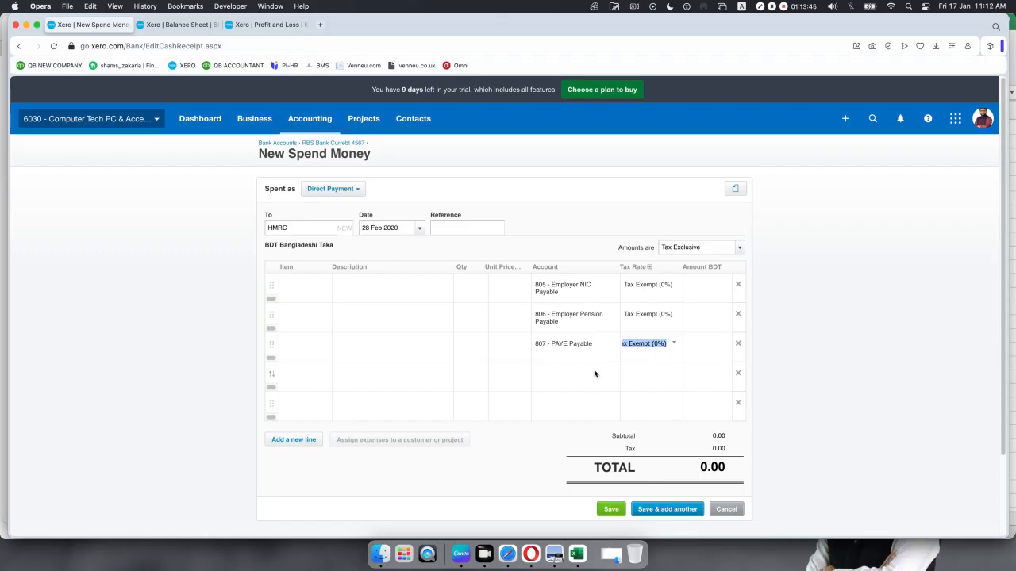
- Copy Employee NIC Payable from B22 in Excel and assign account 808 - Employee NIC Payable to the fourth line in Xero
key("super+Tab")
left_click(159, 376)
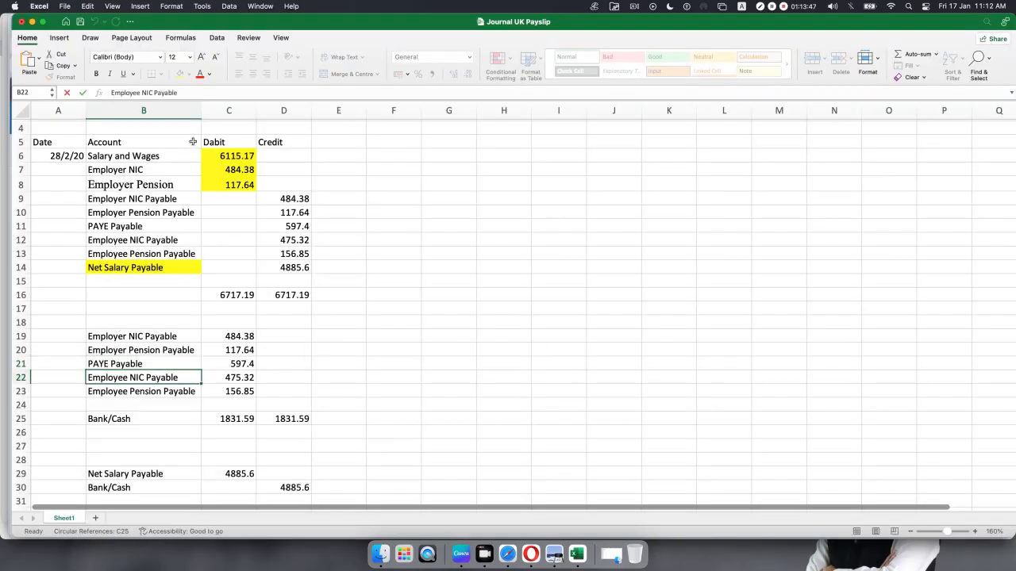
left_click_drag(187, 93, 70, 93)
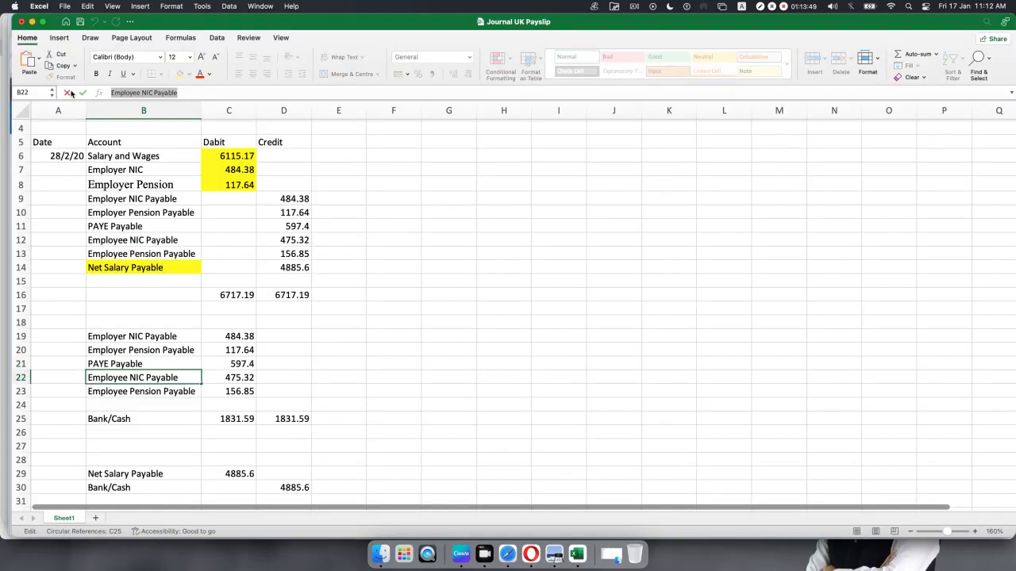
key("super+Tab")
left_click(586, 376)
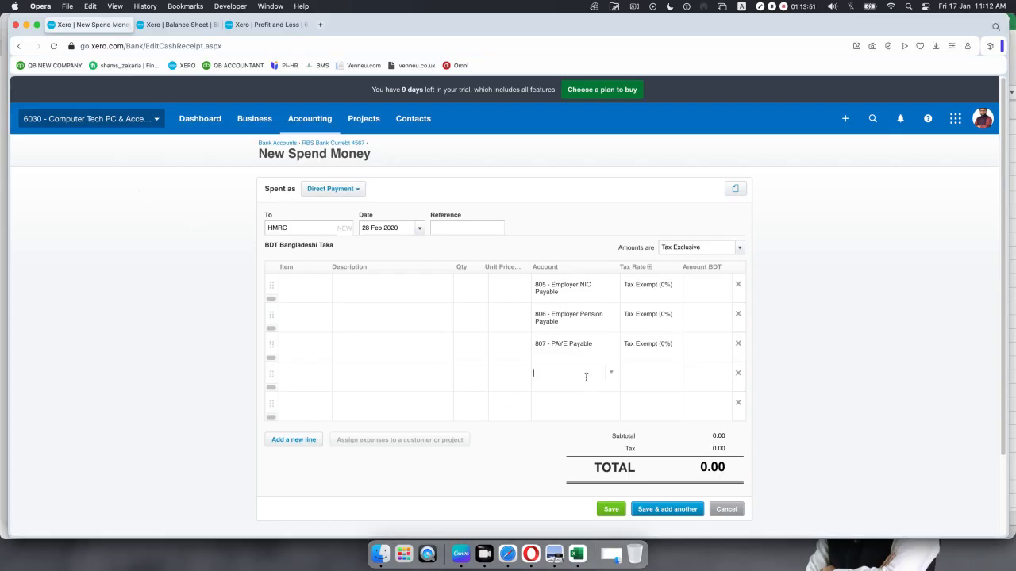
left_click(610, 376)
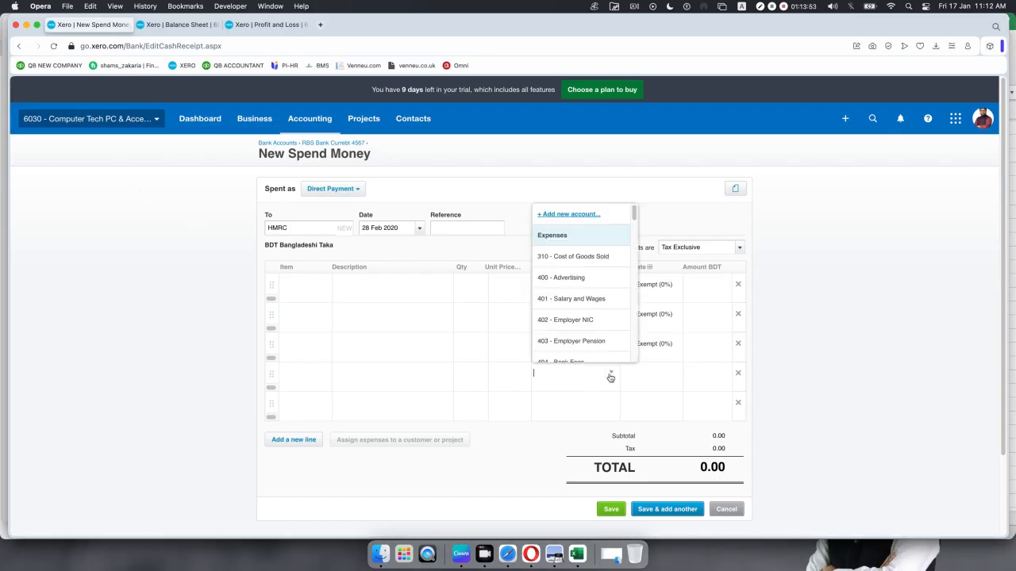
key("super+v")
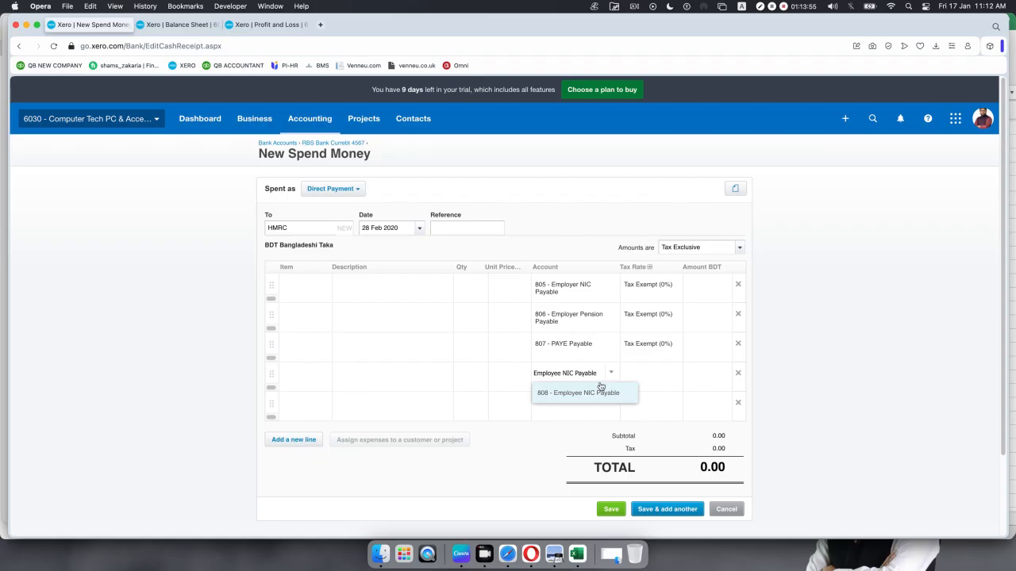
left_click(596, 392)
- Try to assign Employee Pension Payable, copied from B23 in Excel, as the account of the fifth line in Xero
left_click(597, 405)
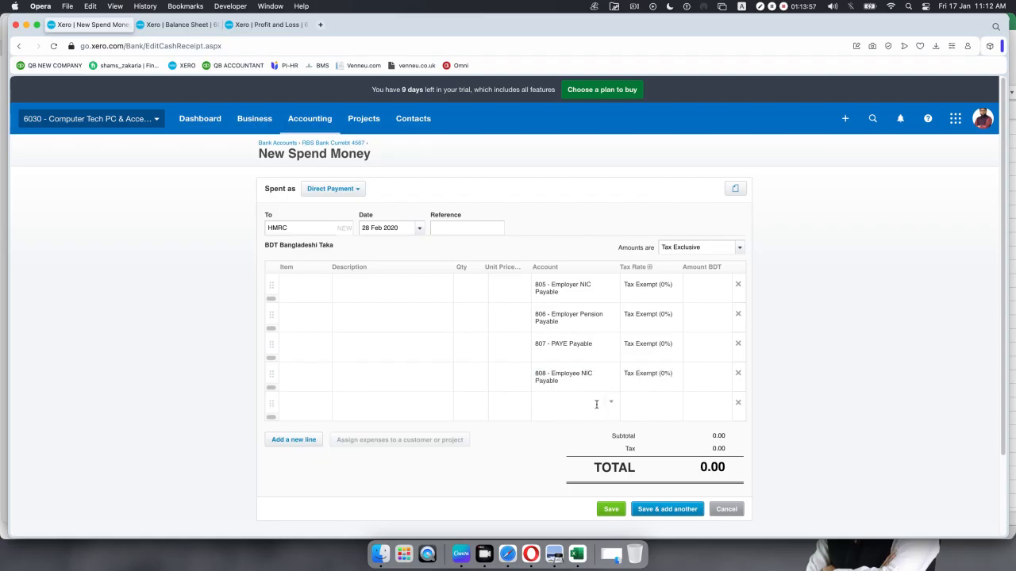
key("super+Tab")
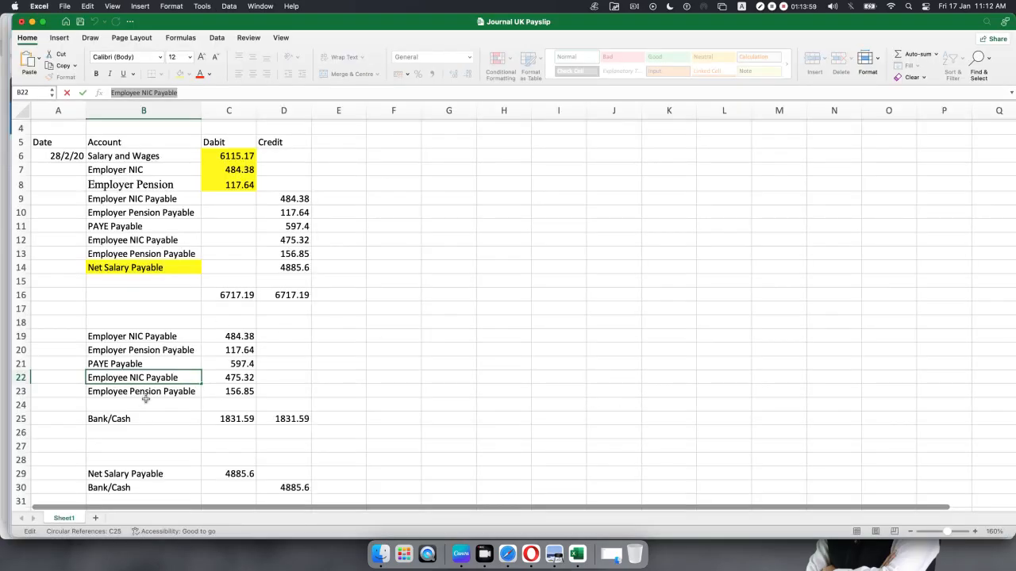
left_click(147, 391)
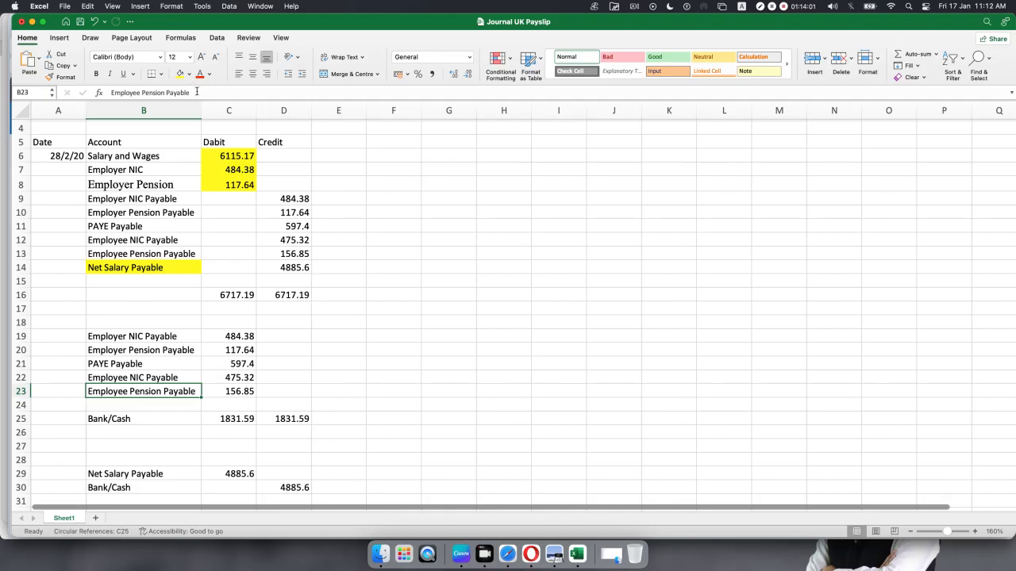
left_click(88, 92)
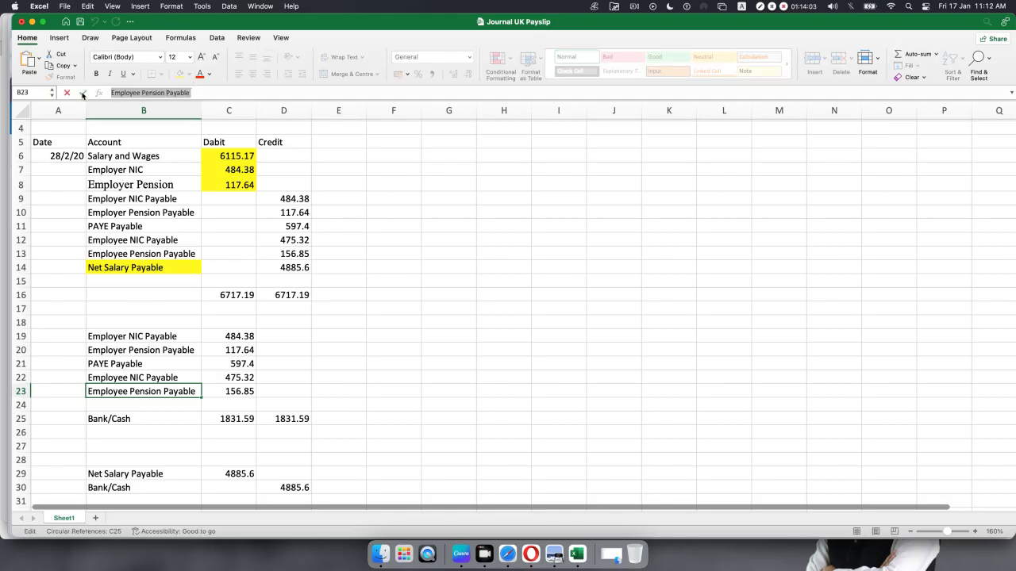
key("super+Tab")
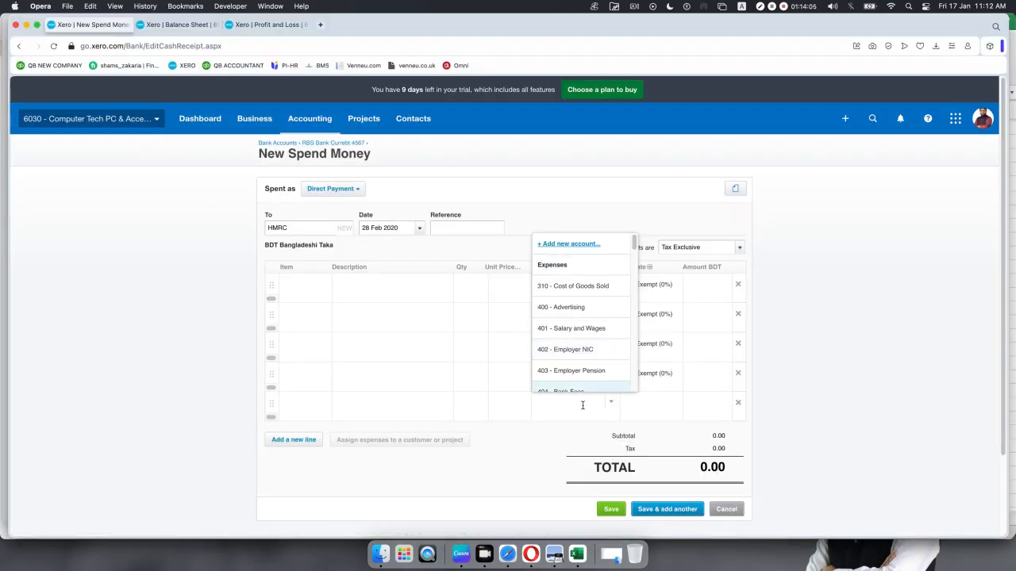
type("Employee Pension Payable")
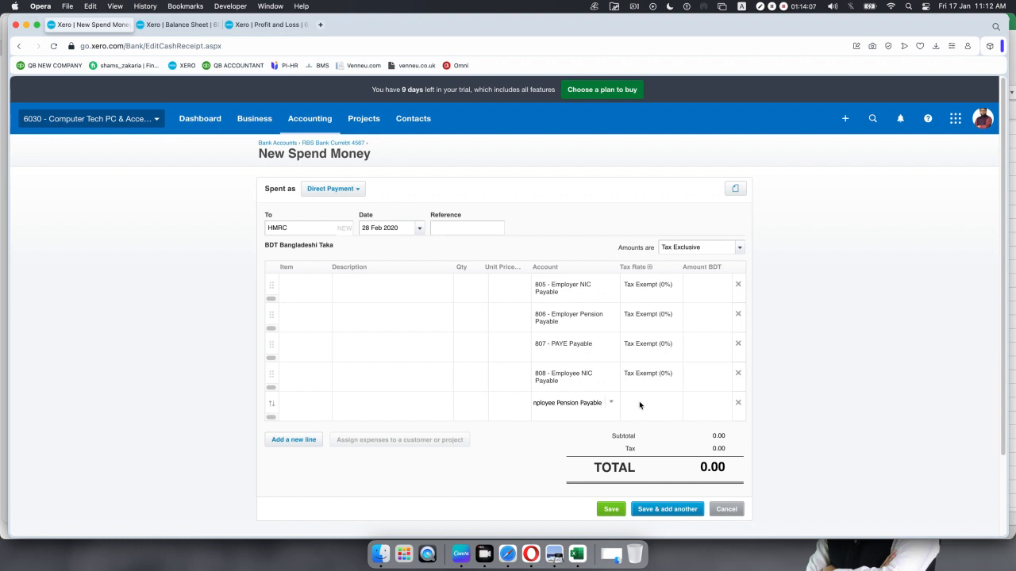
left_click(819, 404)
- Try again to assign Employee Pension Payable as the fifth line's account, checking the name in cell B13 of the Excel sheet
left_click(598, 406)
type("Employee Pension Payable")
left_click_drag(607, 405, 440, 407)
key("super+c")
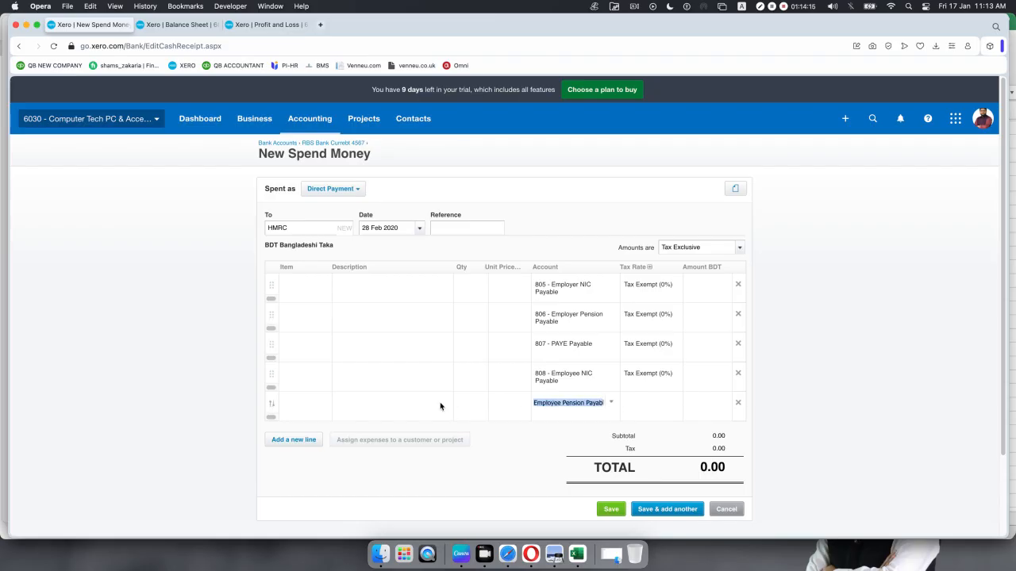
key("super+Tab")
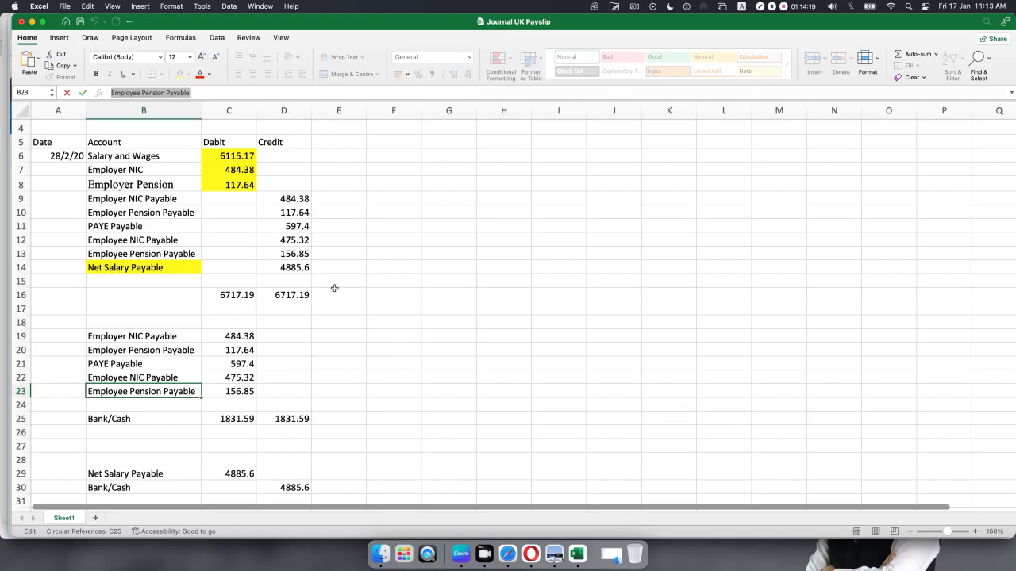
left_click(140, 254)
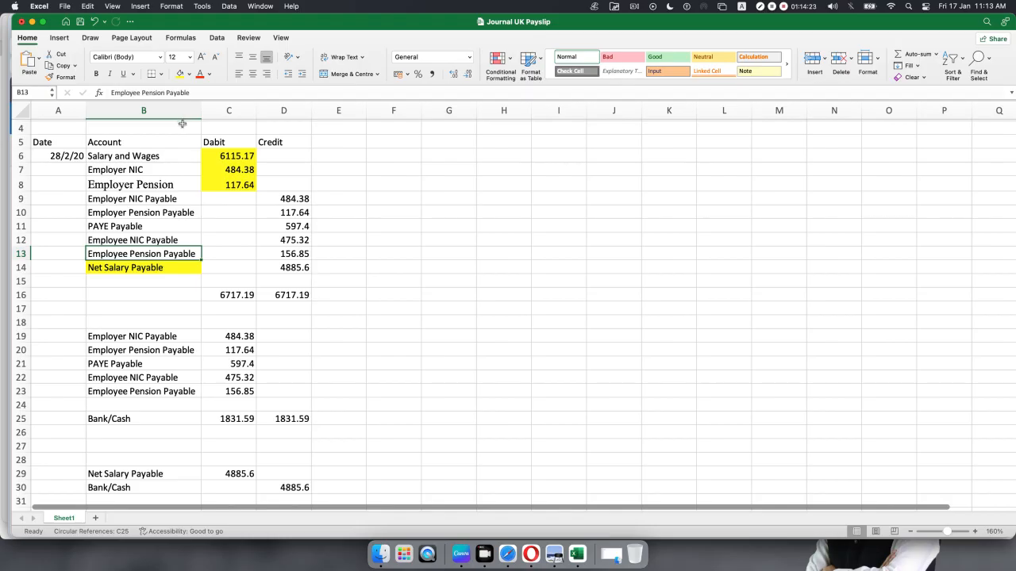
key("super+Tab")
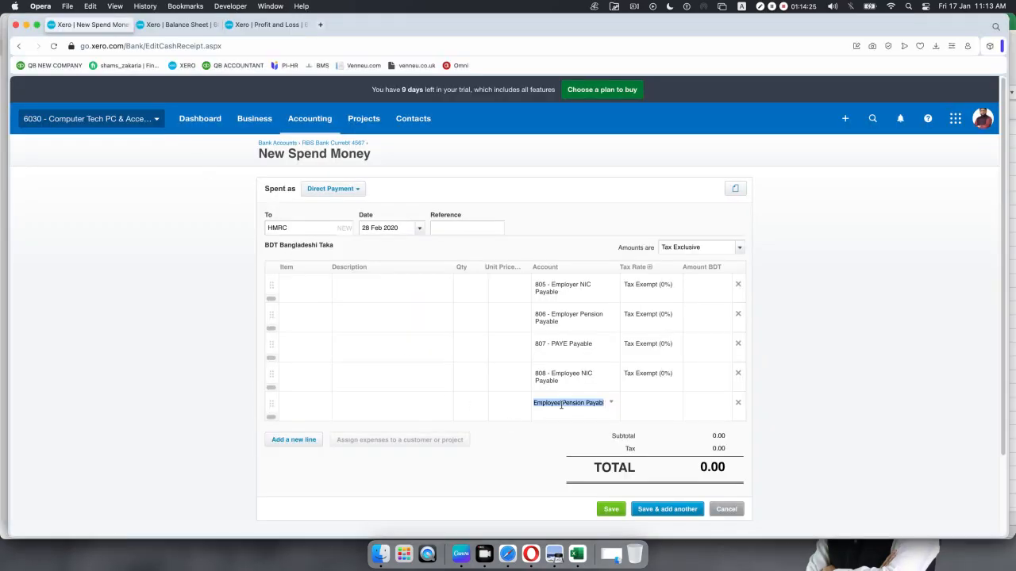
left_click(612, 404)
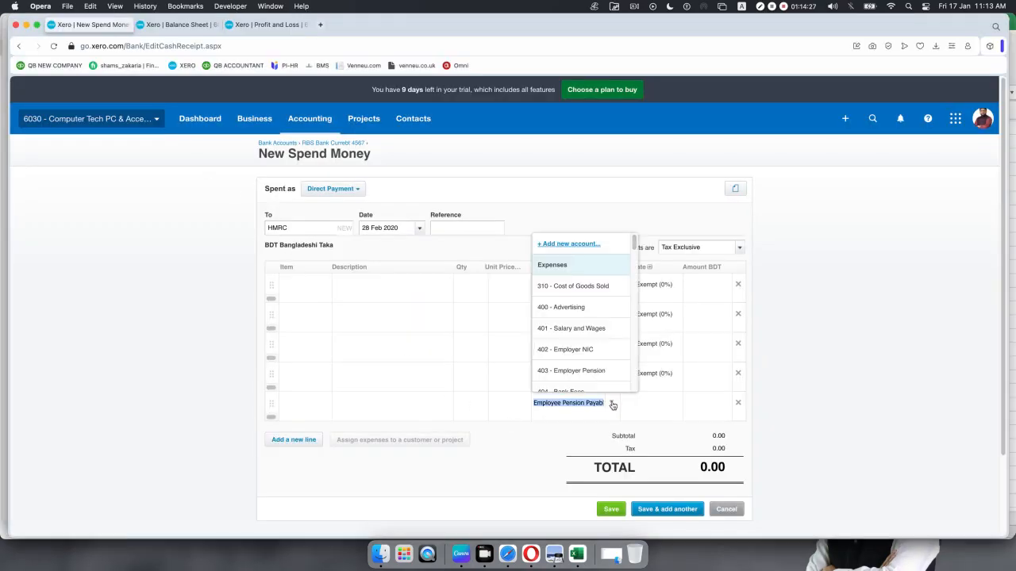
key("BackSpace")
key("super+v")
left_click(919, 414)
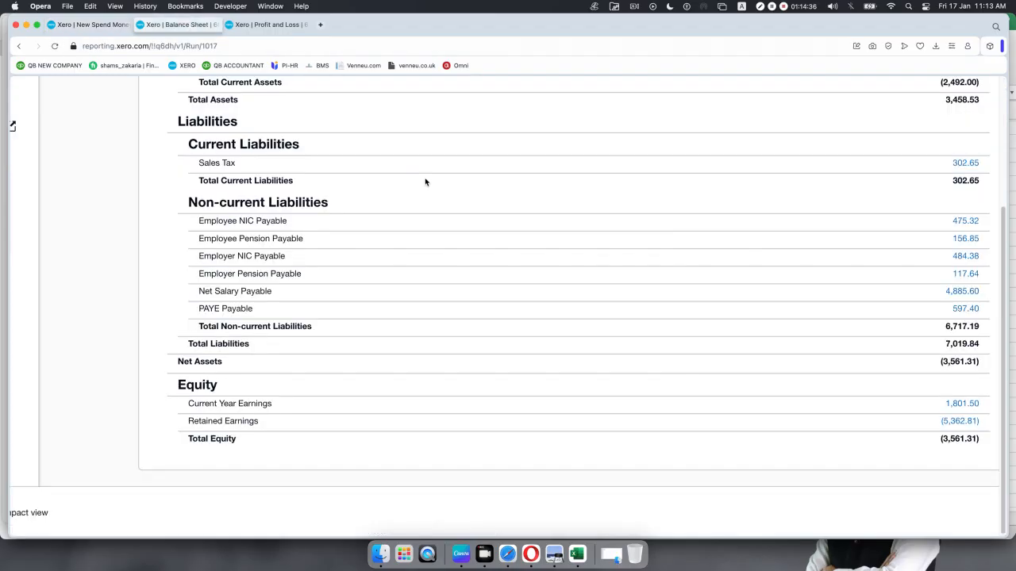
- Start a new manual journal from the Advanced accounting page, using the browser tab that holds the Balance Sheet
left_click(178, 25)
scroll(344, 211, "up", 10)
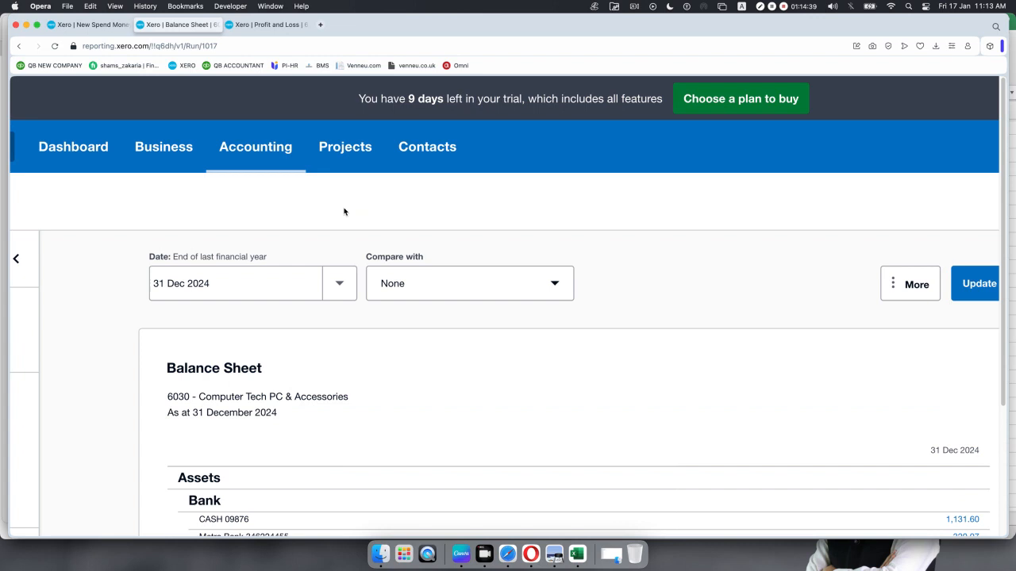
left_click(289, 163)
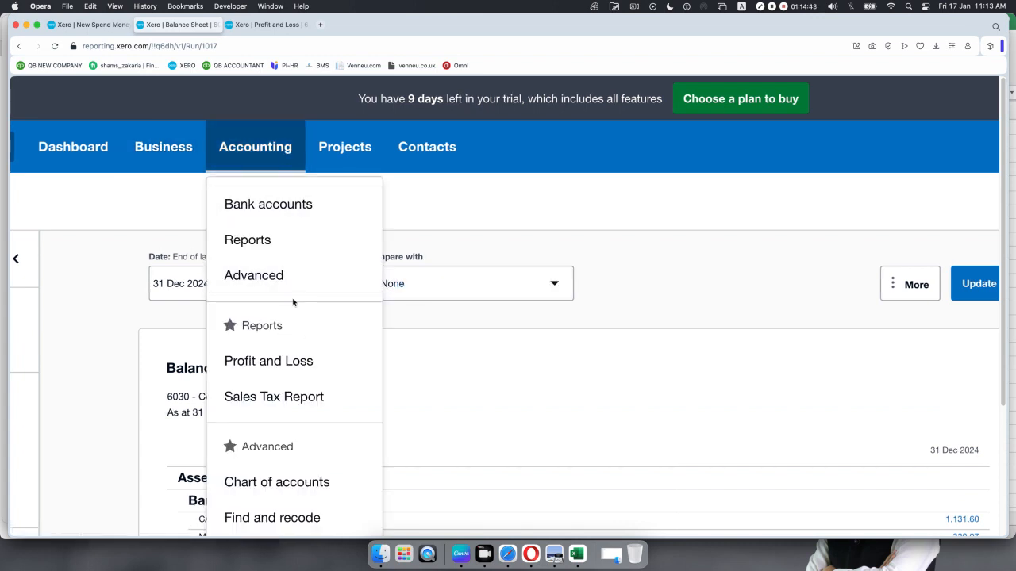
left_click(287, 272)
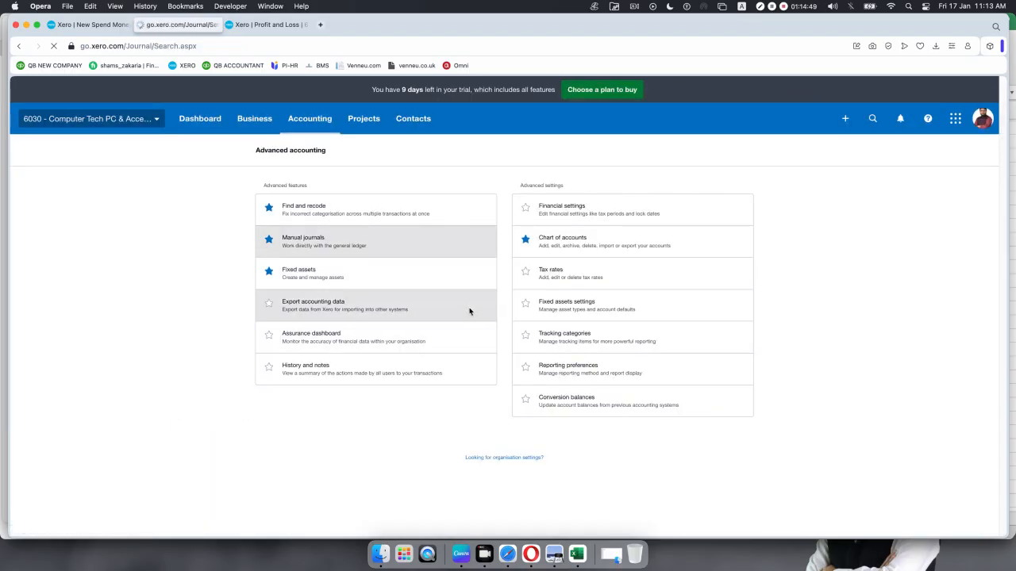
left_click(293, 184)
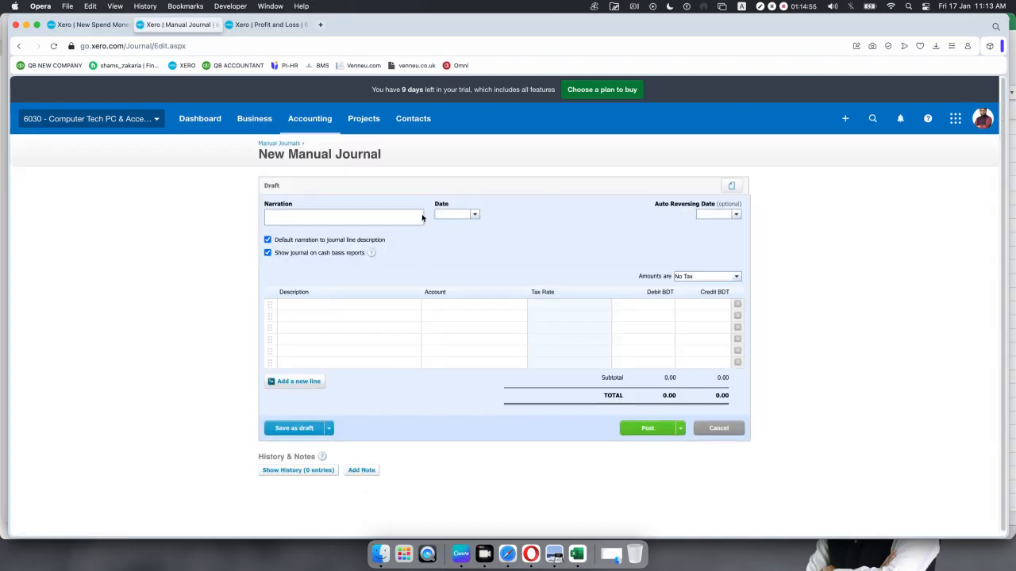
- Set the manual journal's date to 28 Feb 2020 and enter the narration "Salary"
left_click(476, 216)
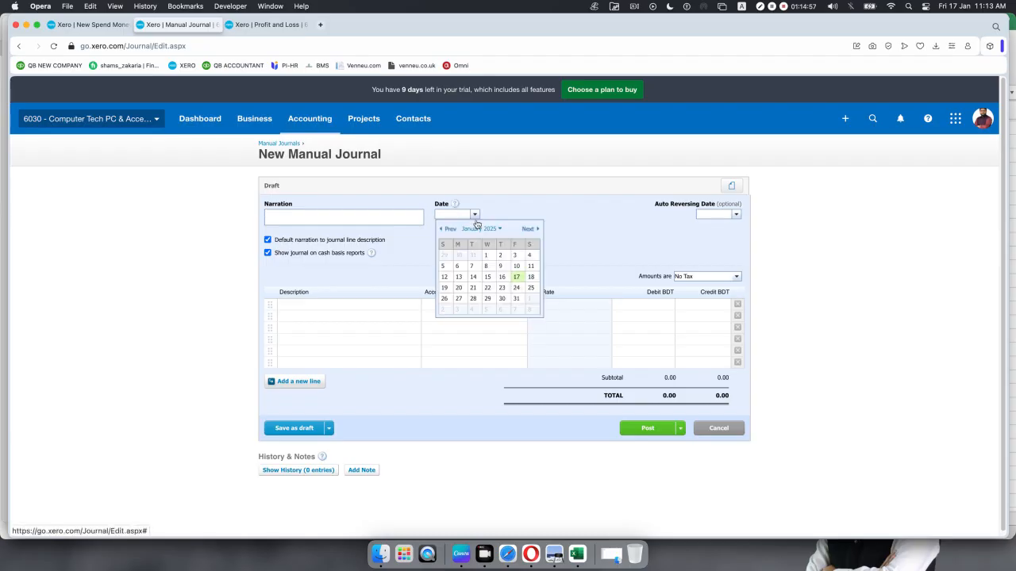
left_click(483, 230)
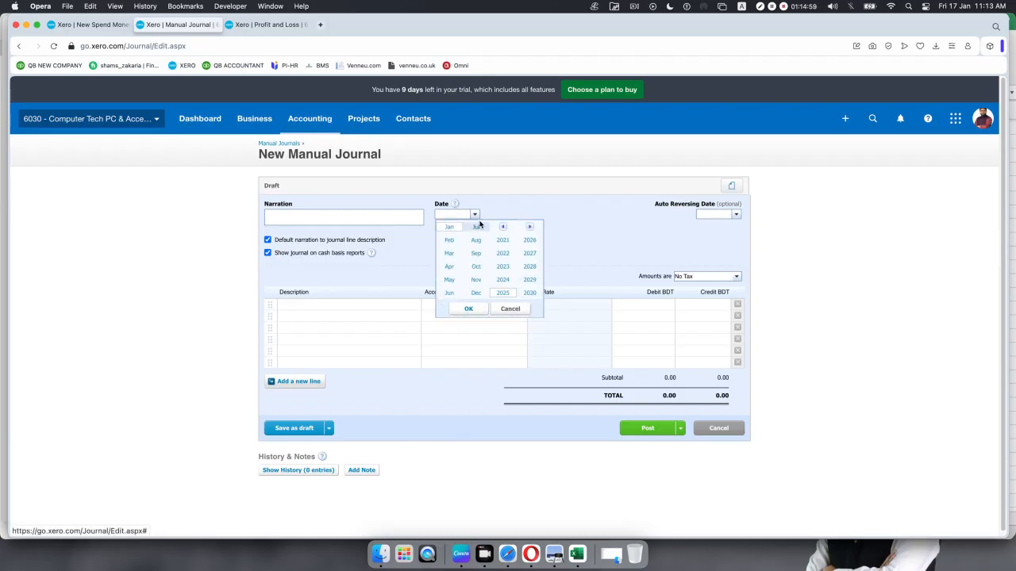
left_click(503, 227)
left_click(529, 293)
left_click(449, 240)
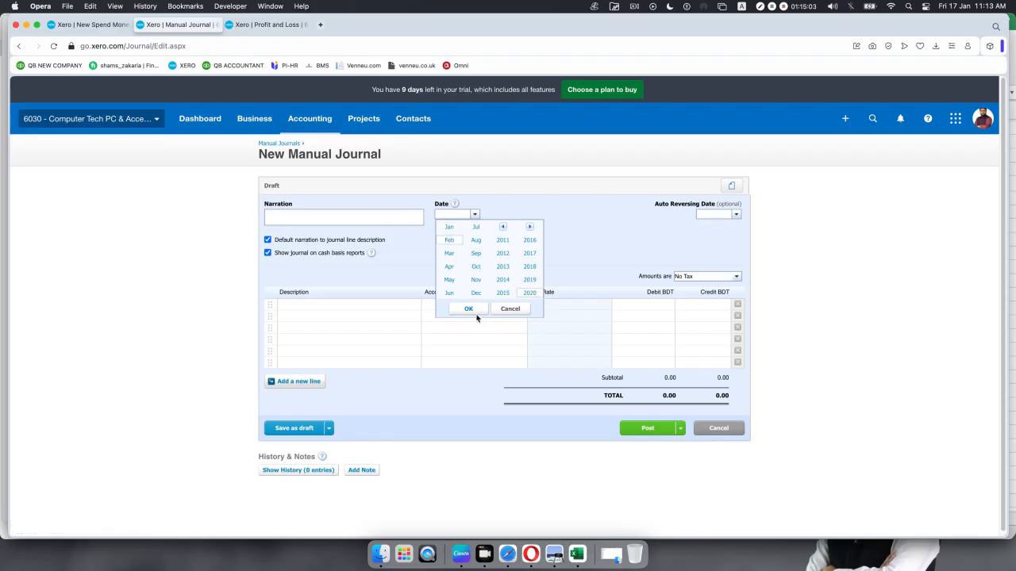
left_click(473, 310)
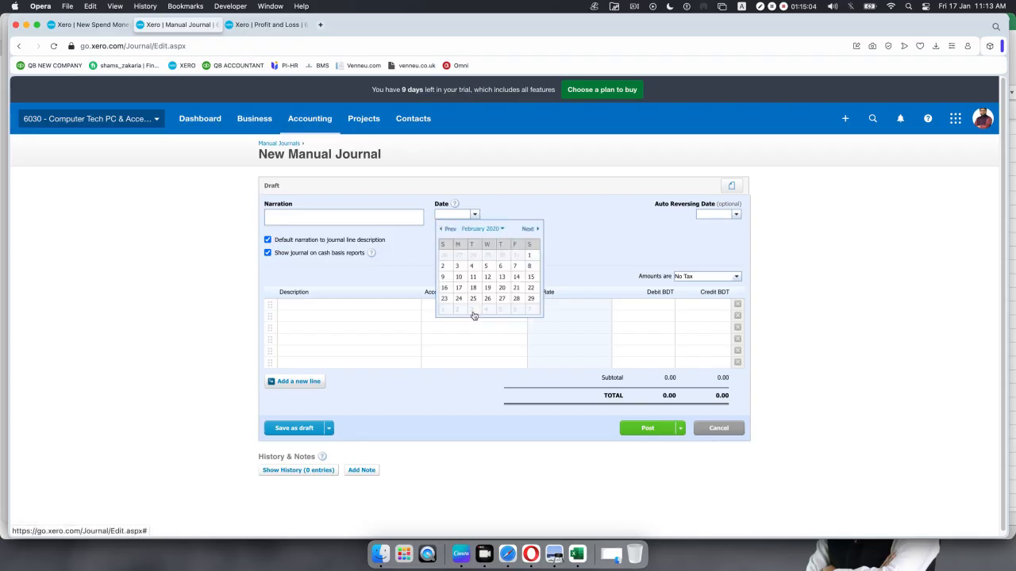
left_click(515, 299)
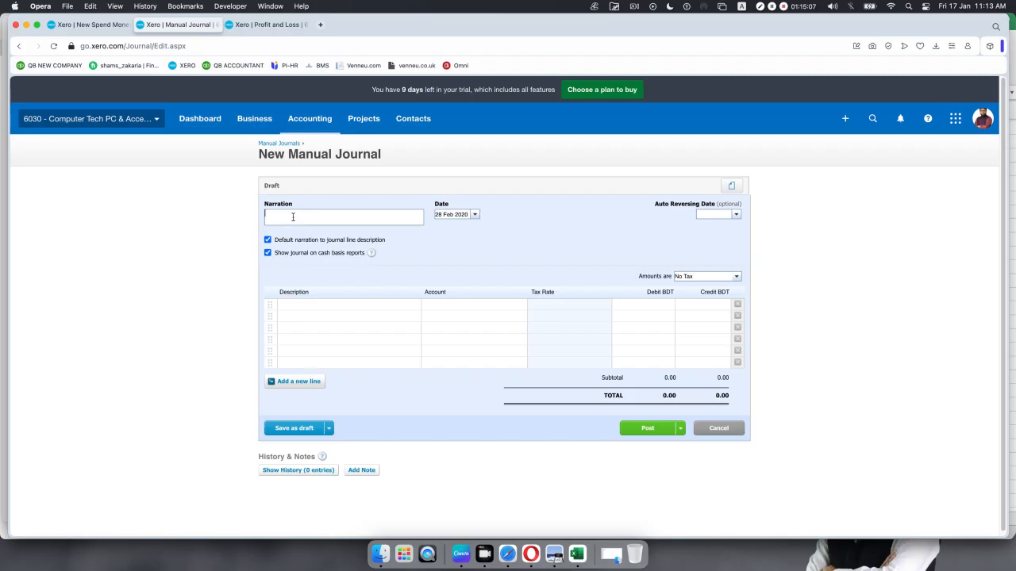
- Try to assign Employee Pension Payable as the account of the first manual journal line
left_click(499, 305)
type("Employee Pension Payable")
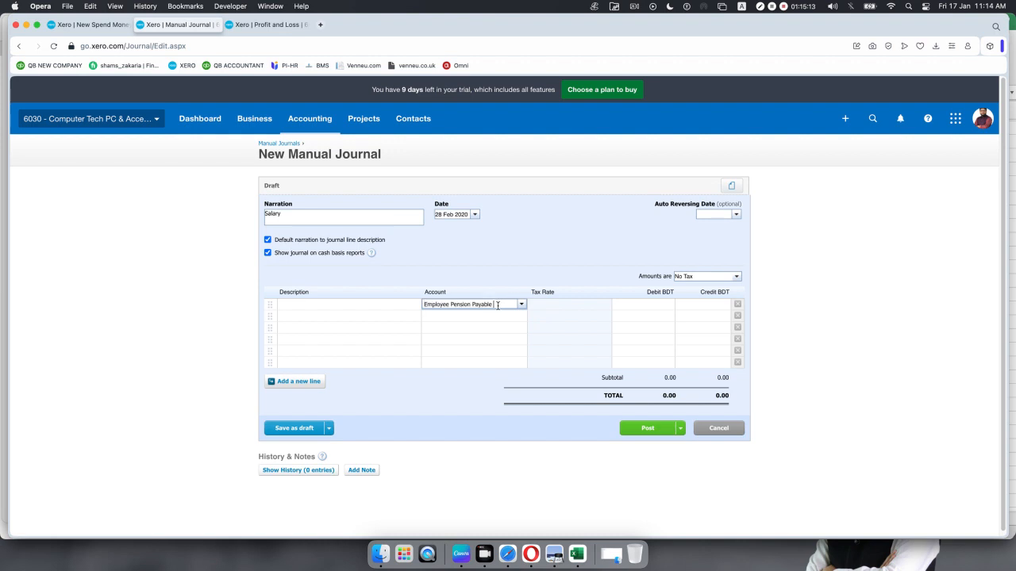
left_click(520, 305)
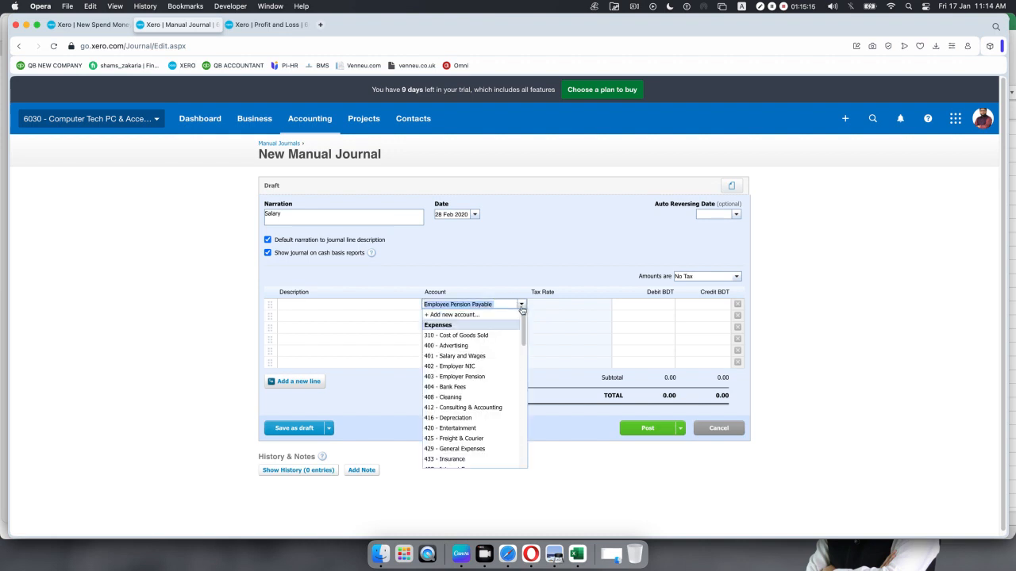
- Try to add a Liability account with code 811 named Employee Pension Payable from the journal, then cancel the new account
left_click(470, 315)
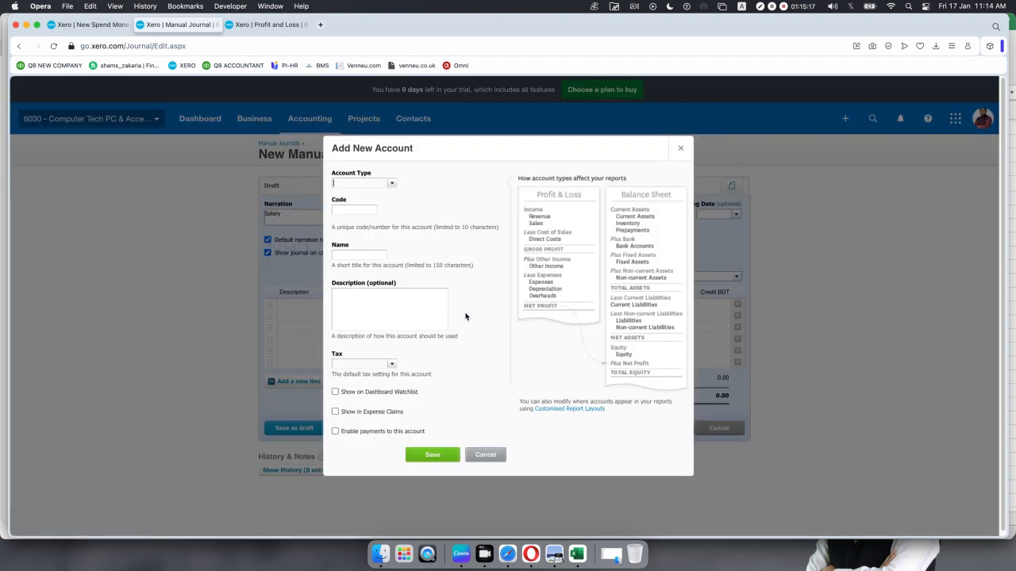
left_click(391, 184)
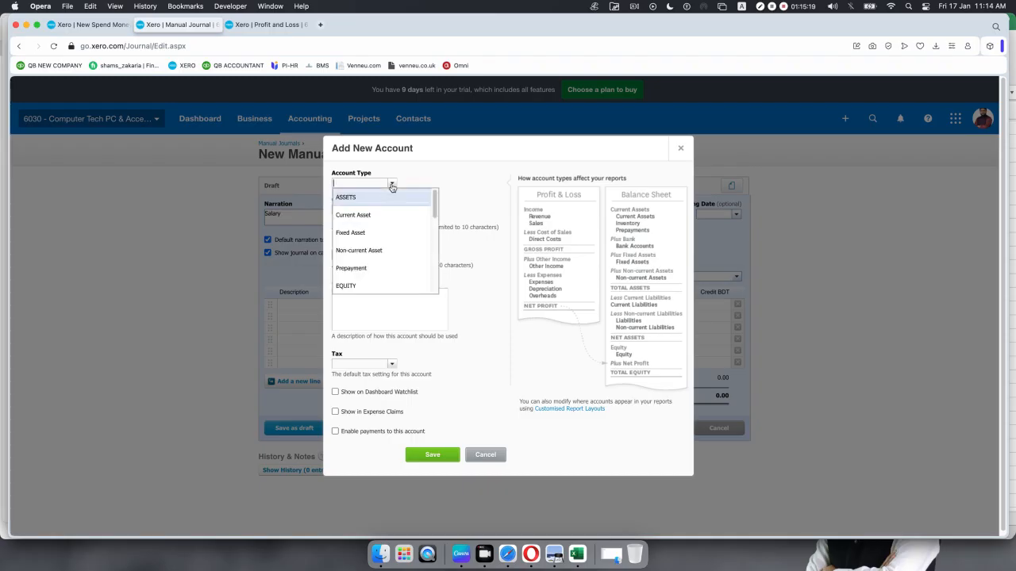
type("l")
key("Return")
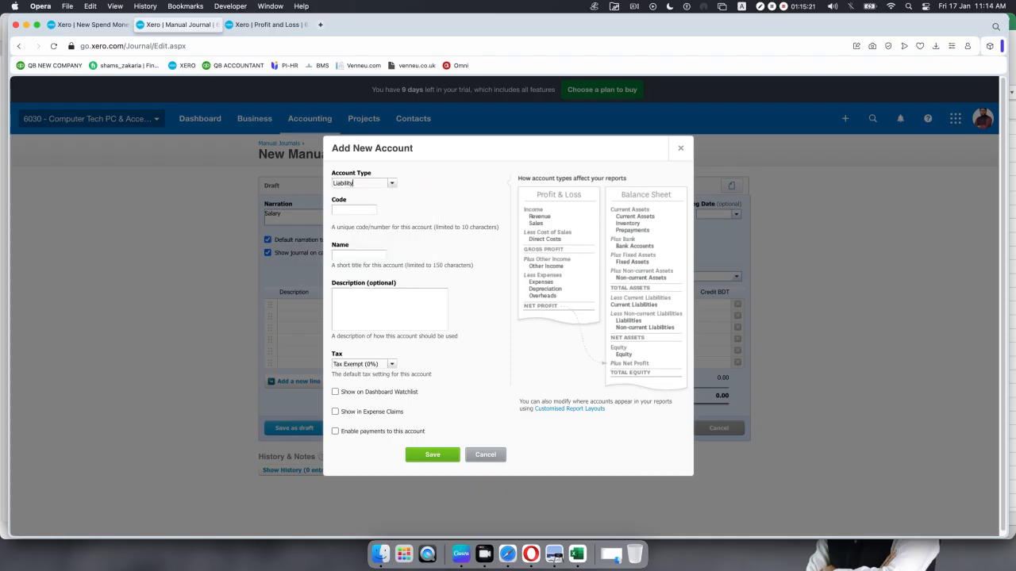
left_click(362, 210)
left_click(356, 256)
key("super+v")
left_click(433, 459)
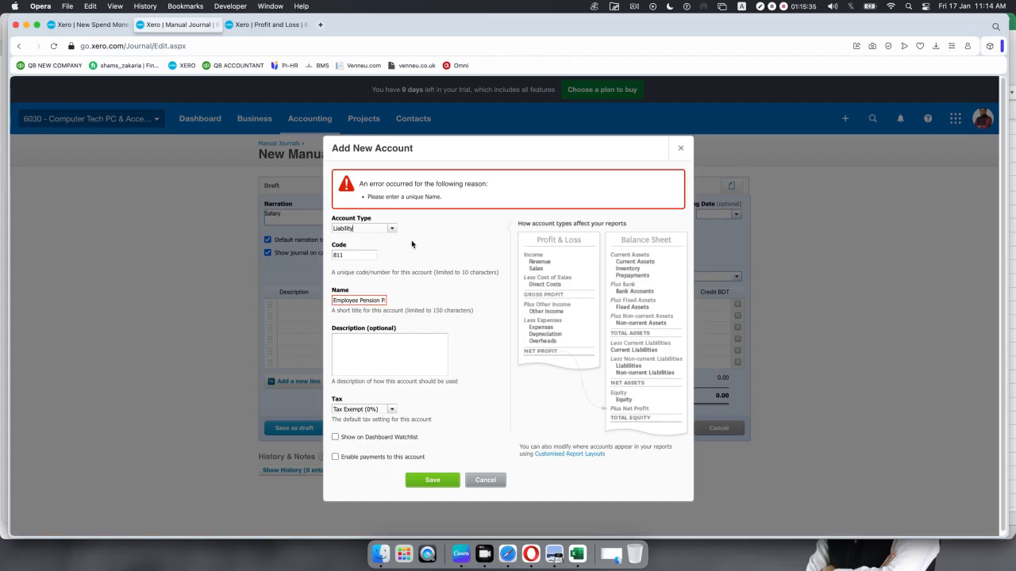
left_click_drag(344, 302, 409, 305)
left_click(446, 480)
left_click(486, 481)
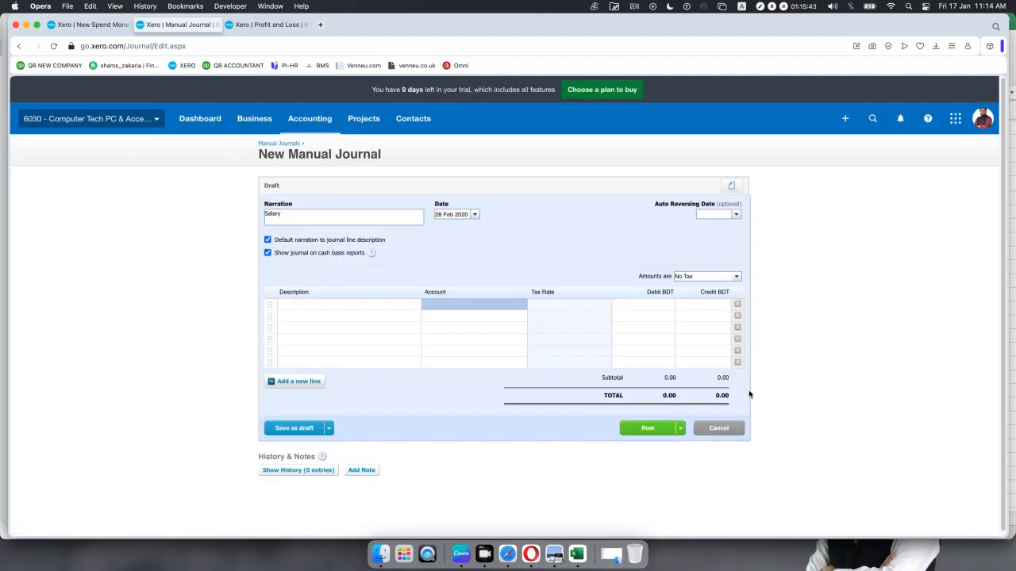
- Copy Employee Pension Payable from B13 in Excel and try to assign it as the fifth line's account in the Spend Money form
left_click(115, 25)
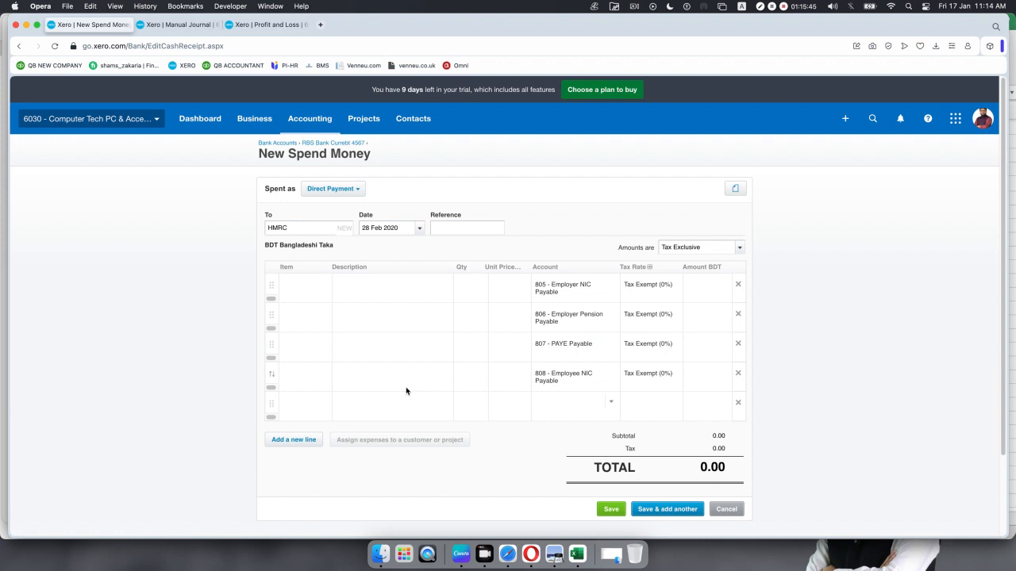
left_click(576, 548)
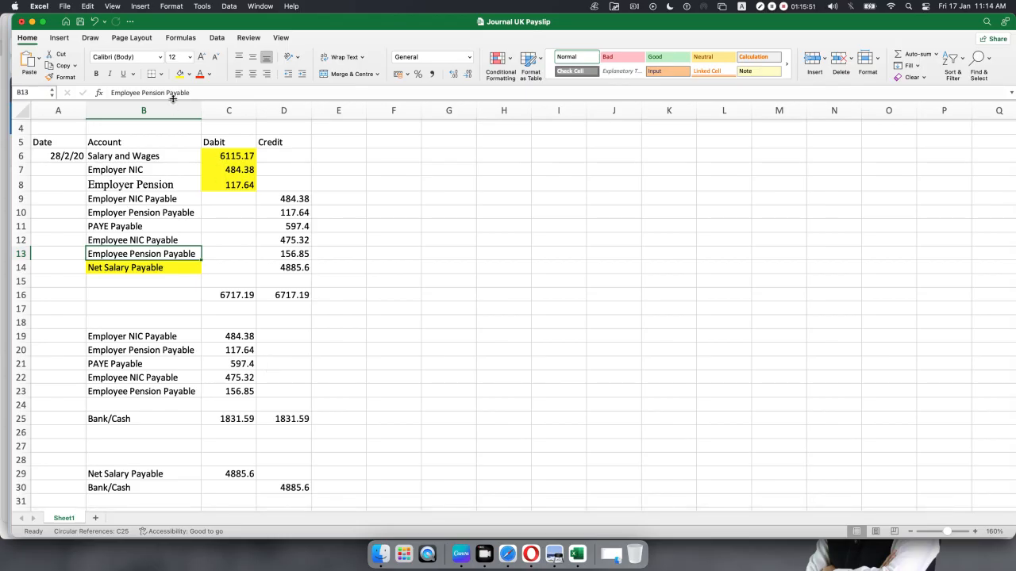
left_click_drag(191, 92, 50, 92)
key("super+c")
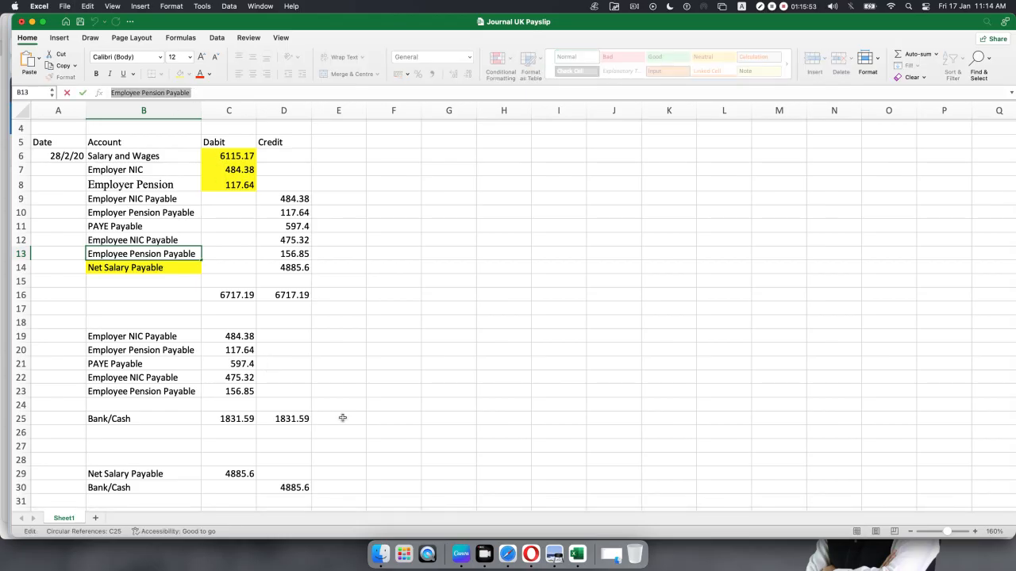
left_click(539, 554)
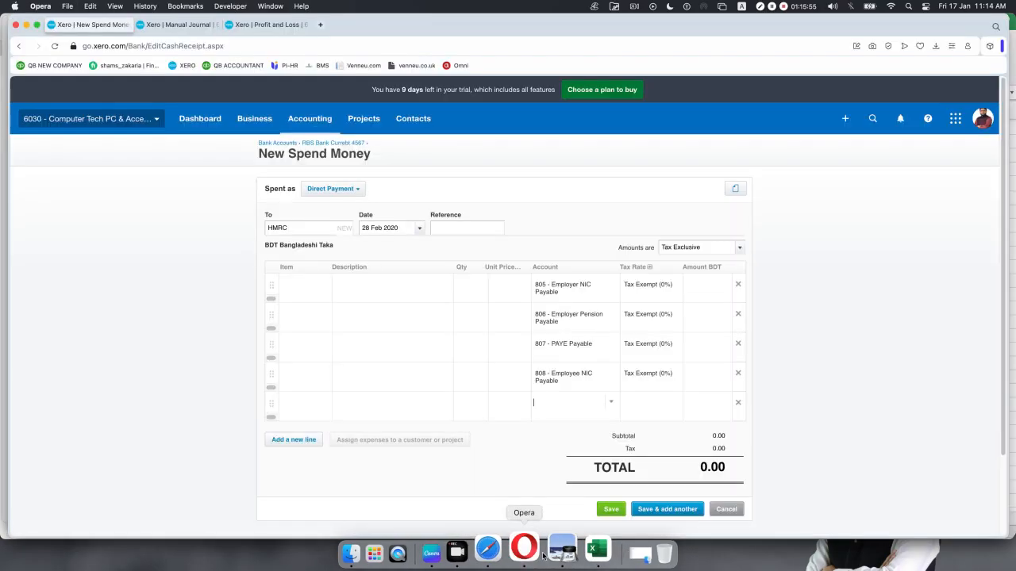
left_click(610, 408)
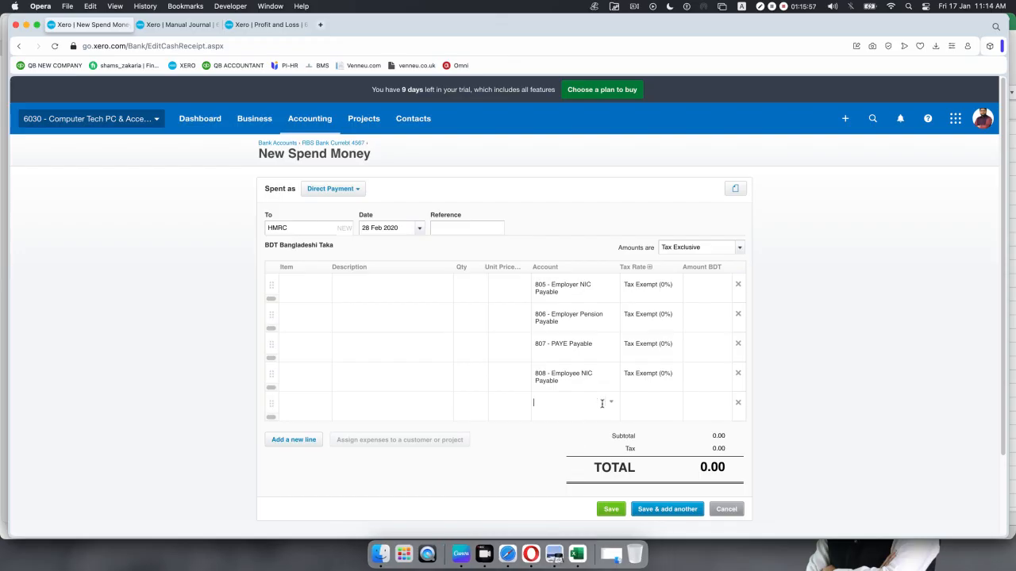
key("super+v")
left_click(611, 404)
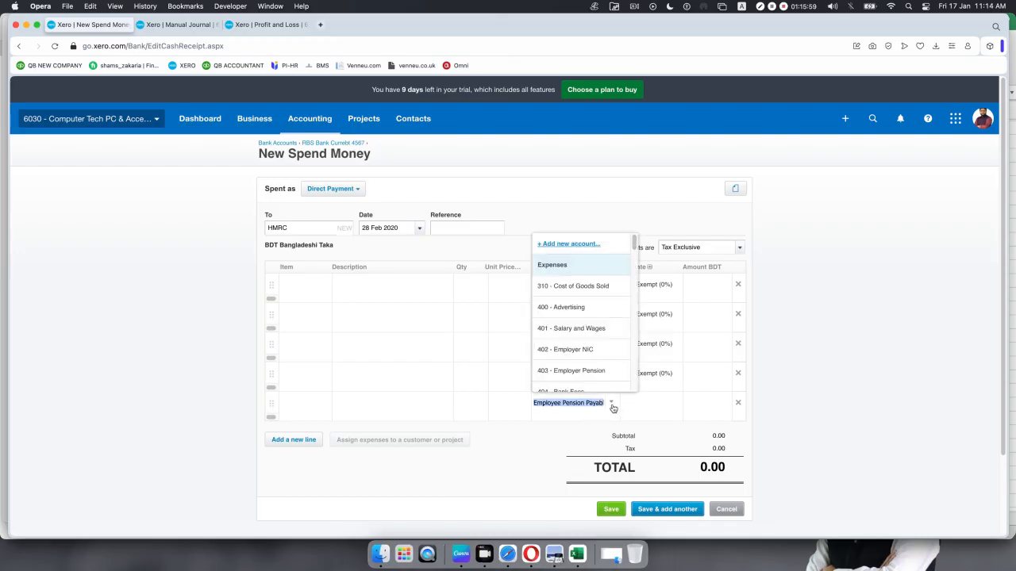
- Try to add a Liability account with code 812 named Employee Pension Payable from the Spend Money form, then close the dialog
left_click(570, 245)
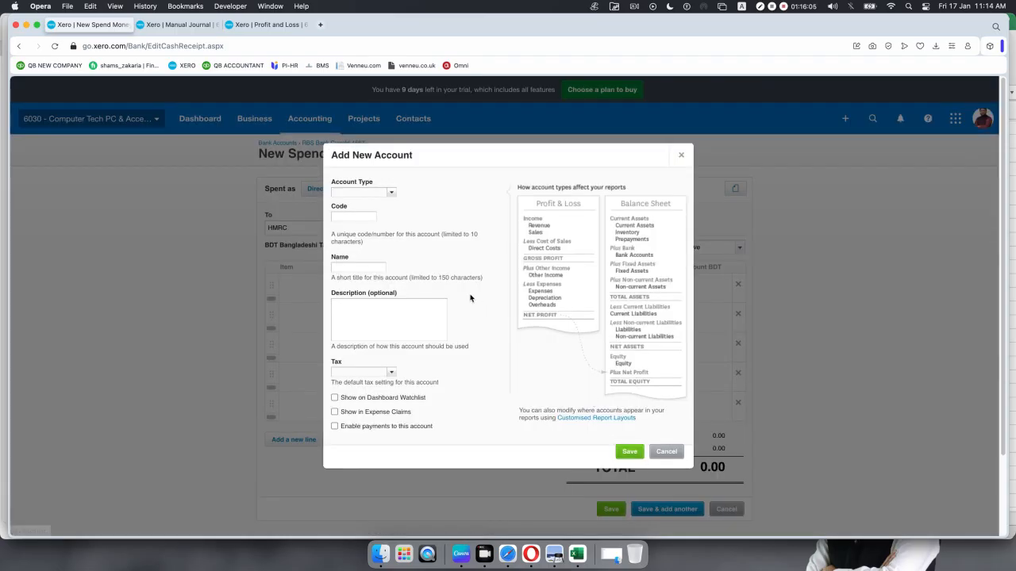
left_click(391, 194)
type("l")
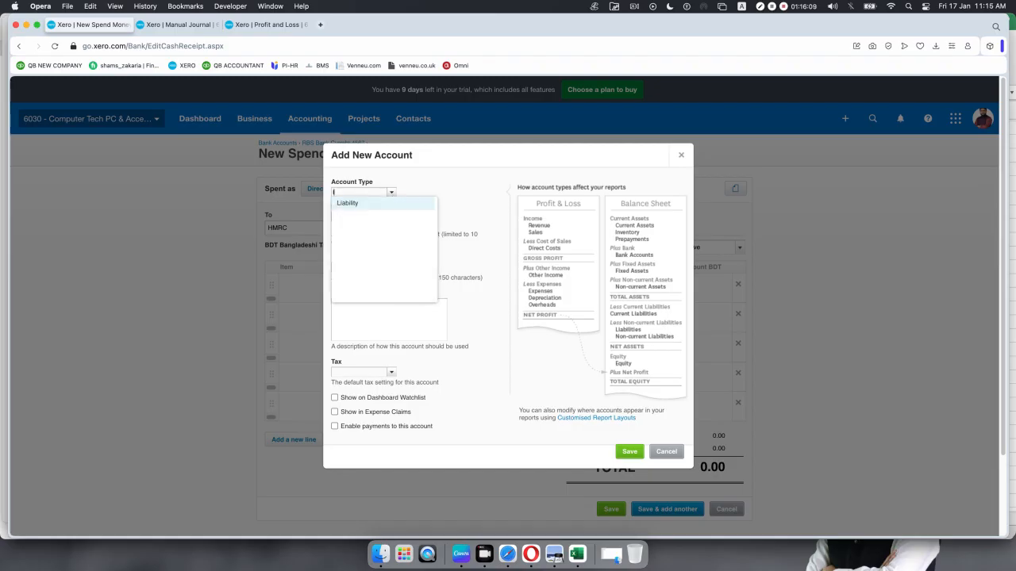
key("Return")
left_click(365, 215)
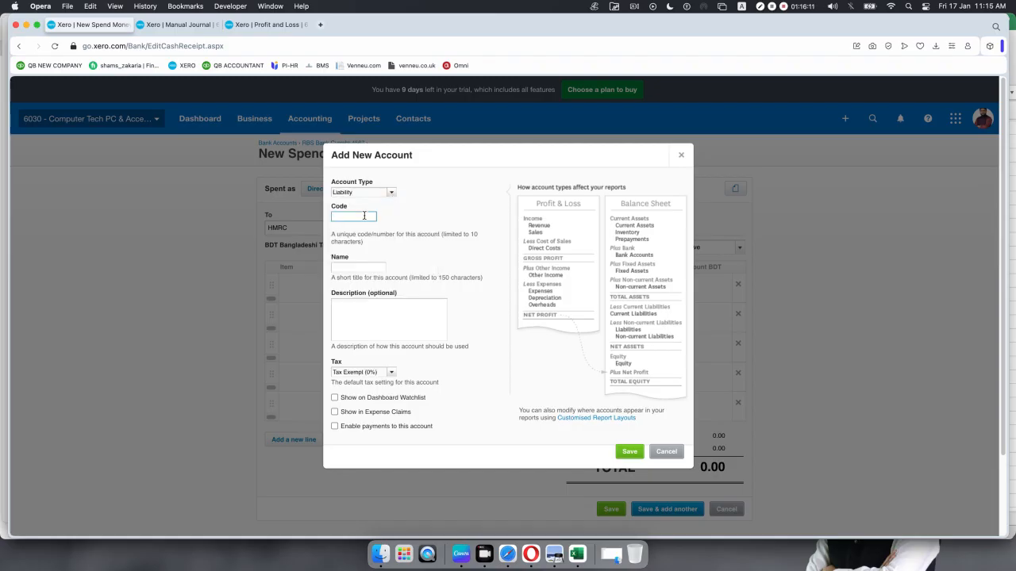
left_click(354, 268)
key("super+v")
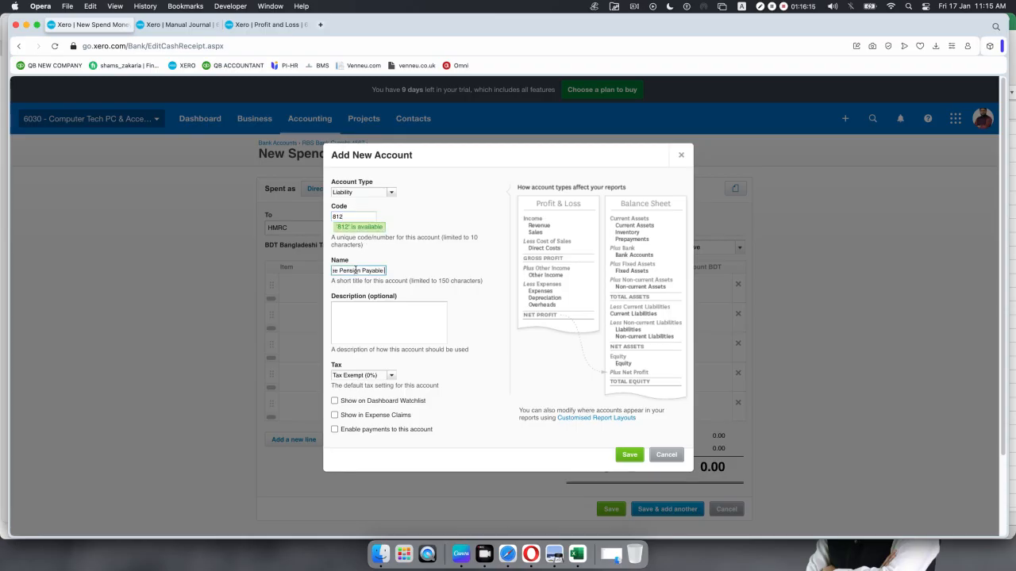
left_click(627, 457)
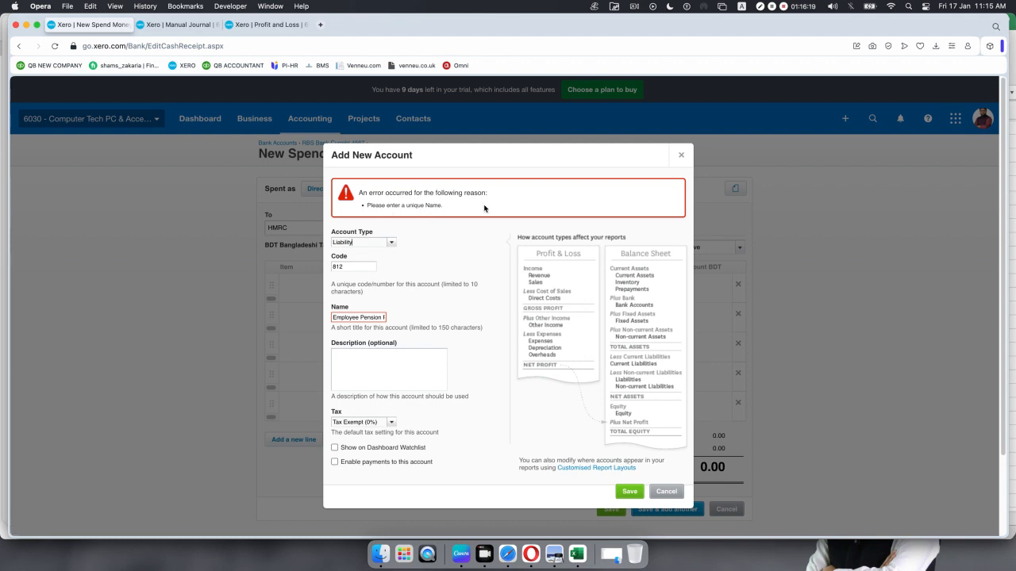
left_click(681, 155)
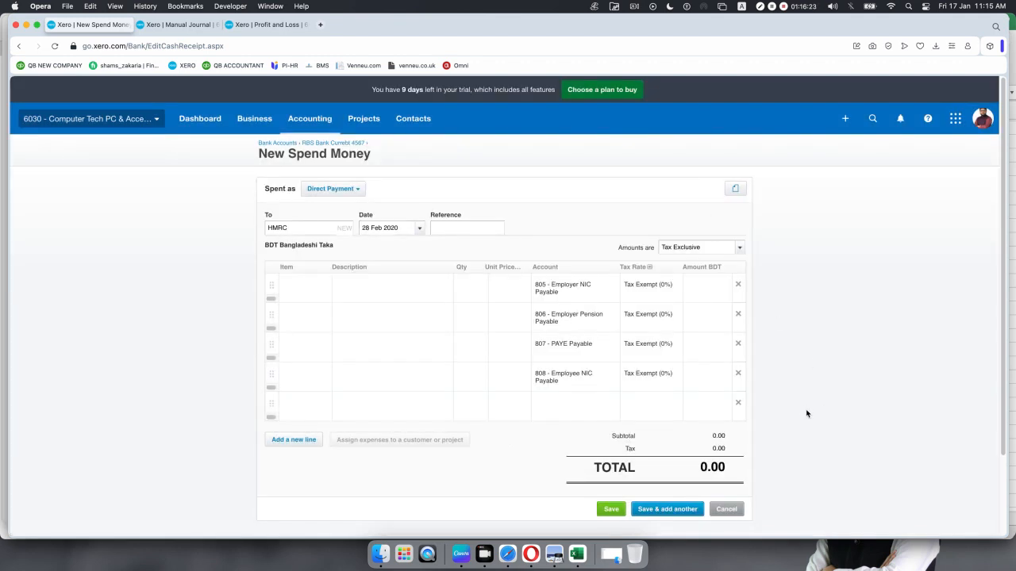
- Reload the New Spend Money page to clear the form for a fresh entry
left_click(55, 46)
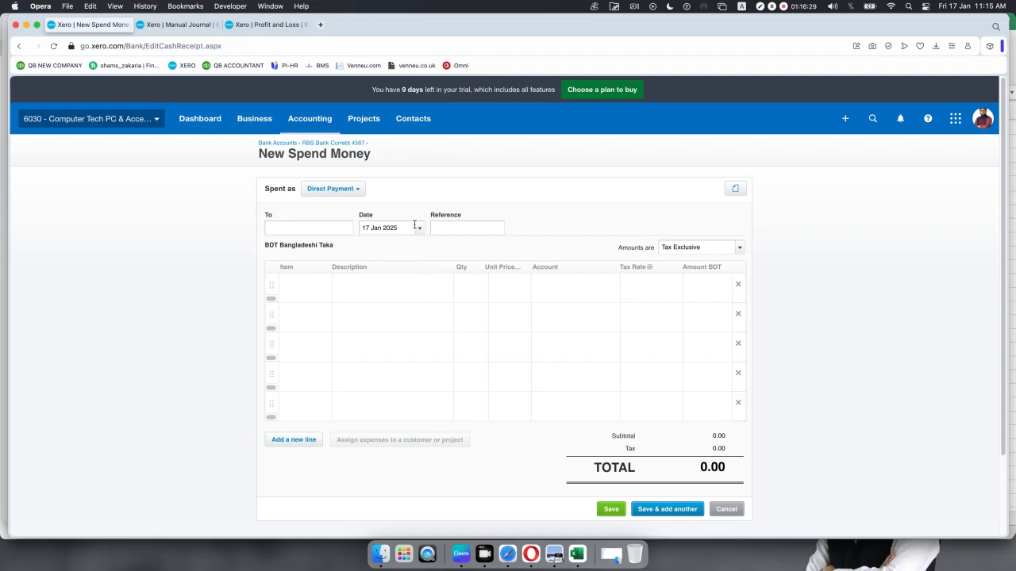
- Set the date of the Spend Money transaction to 28 Feb 2020
left_click(419, 229)
left_click(421, 247)
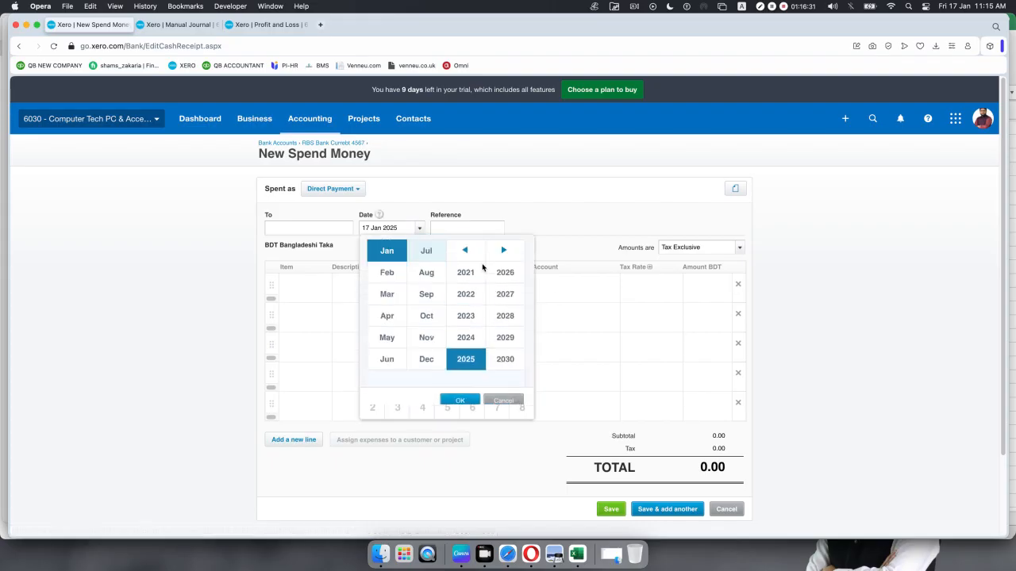
left_click(465, 255)
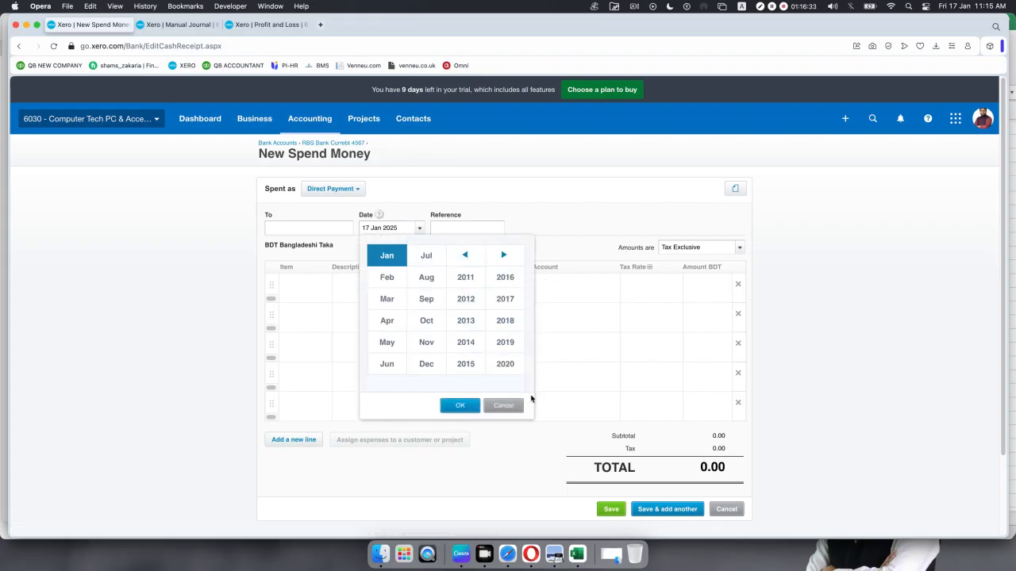
left_click(506, 366)
left_click(386, 277)
left_click(450, 406)
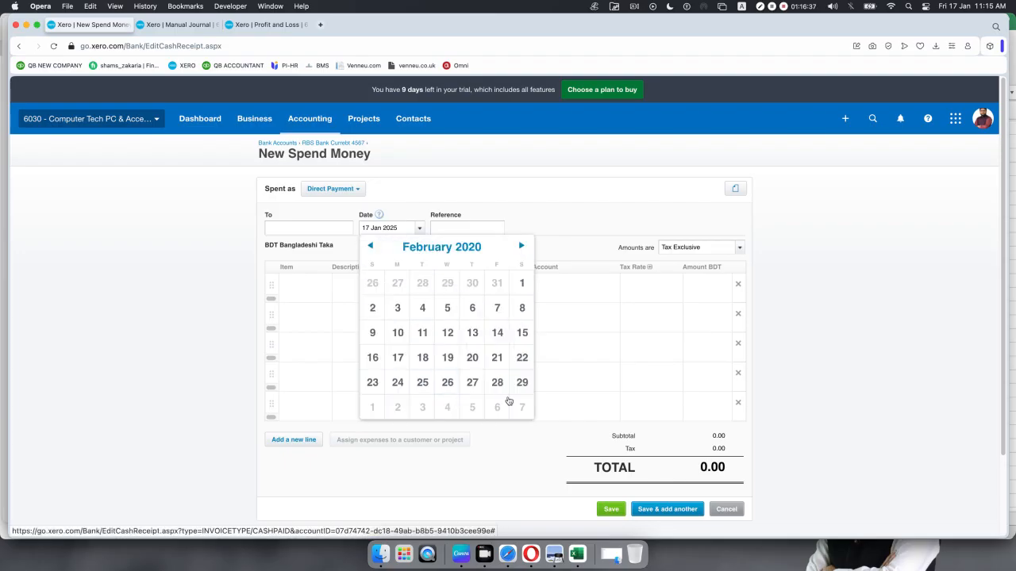
left_click(497, 383)
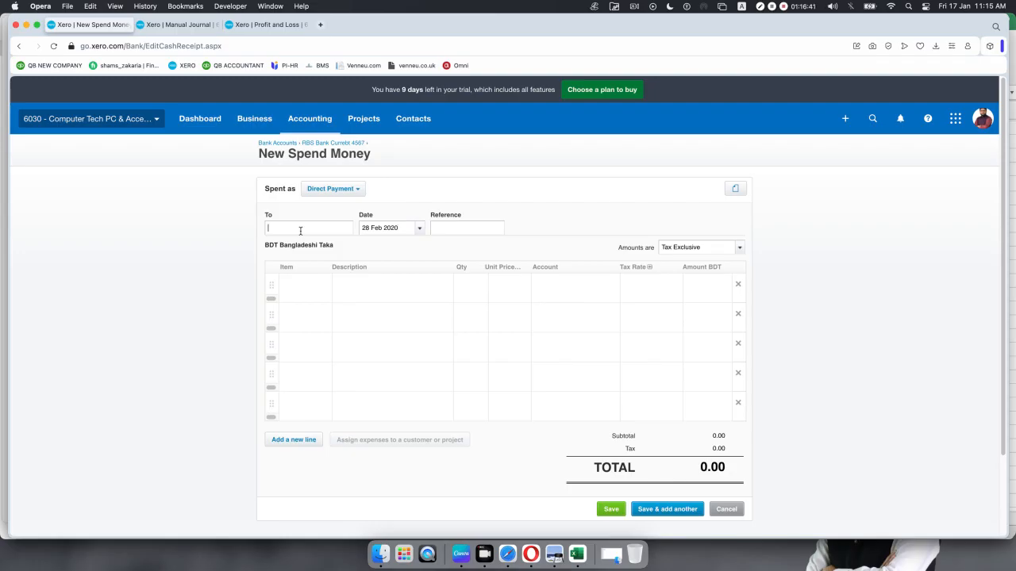
- Enter HMRC as a new contact in the To field of the Spend Money form
left_click(269, 228)
type("Hm")
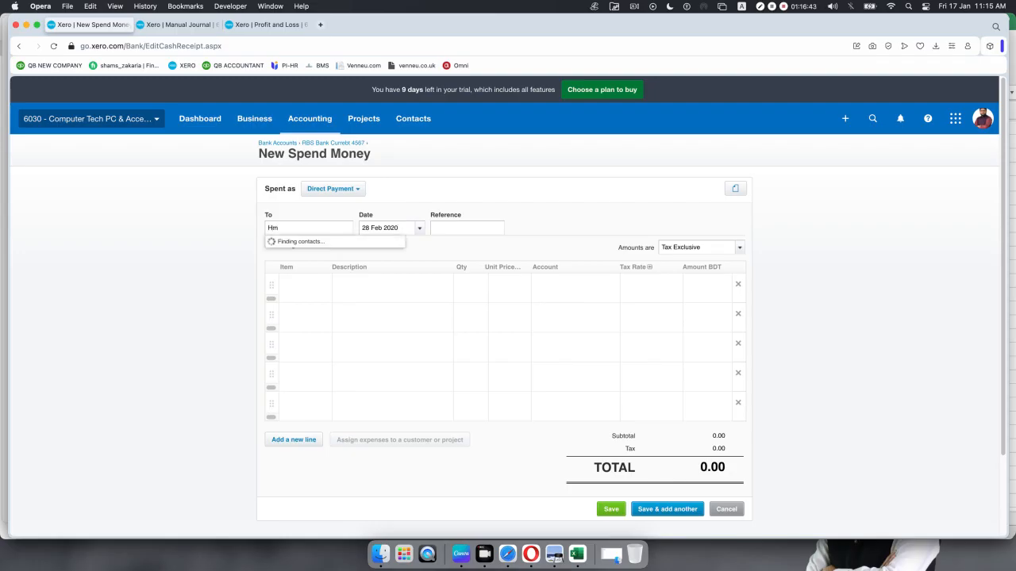
key("BackSpace")
type("MRC")
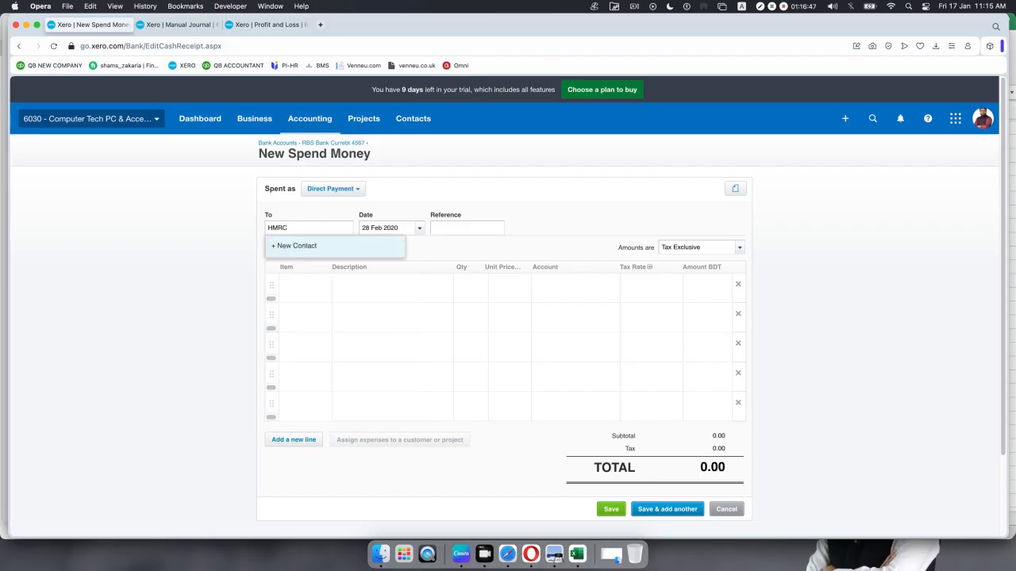
left_click(351, 251)
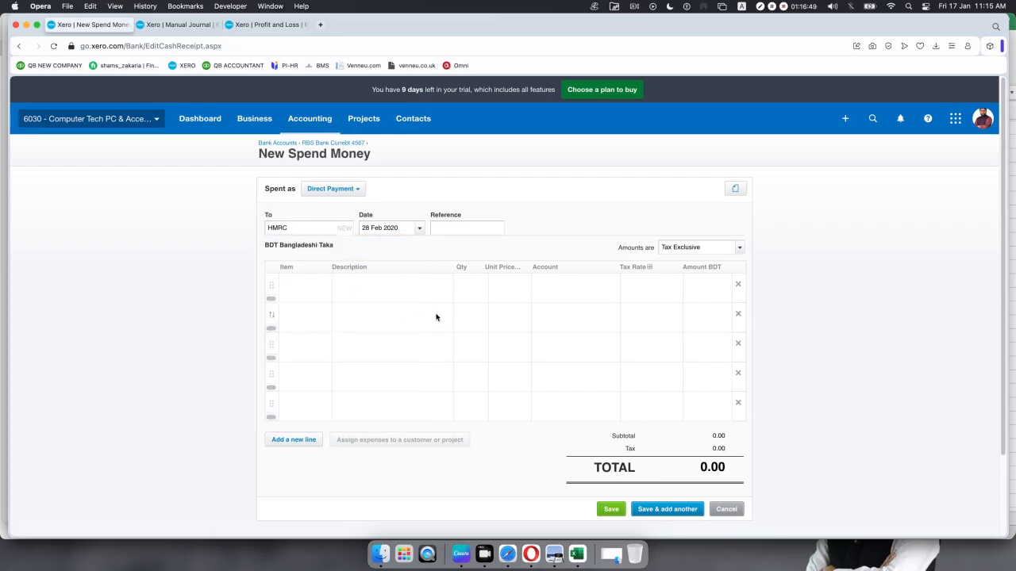
- Check the account list in Excel, then try to enter Employee Pension Payable as the first line's account in Xero
left_click(577, 554)
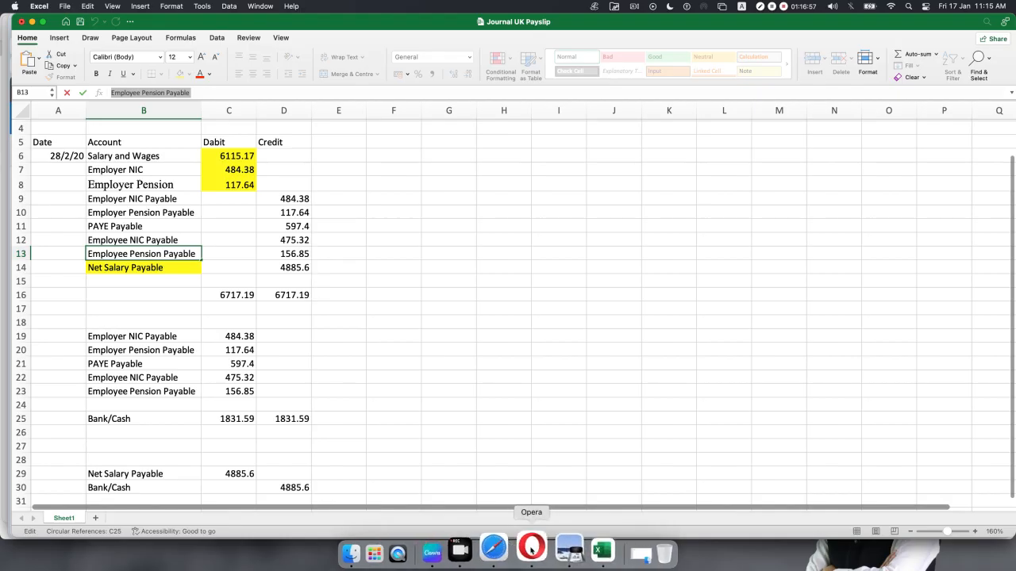
left_click(535, 547)
left_click(561, 290)
type("Employee Pension Payable")
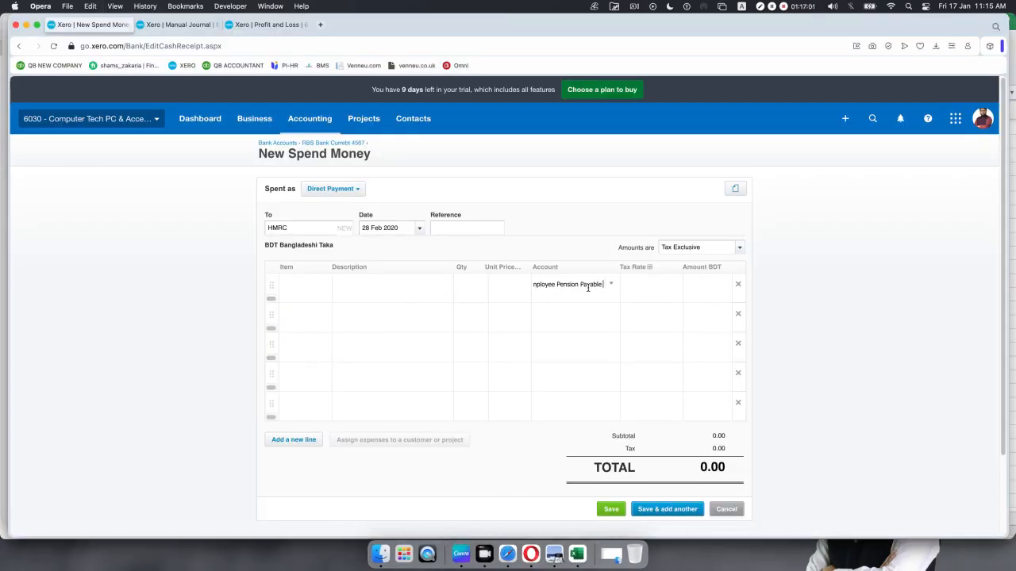
- Look through the account list for the first line and assign 806 - Employer Pension Payable from the liabilities
left_click(611, 285)
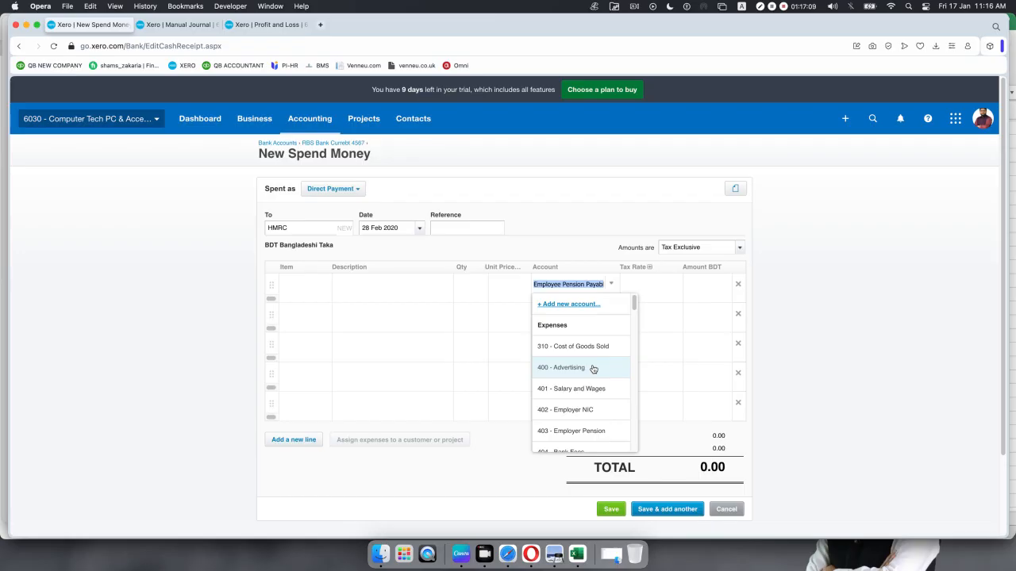
scroll(593, 377, "down", 3)
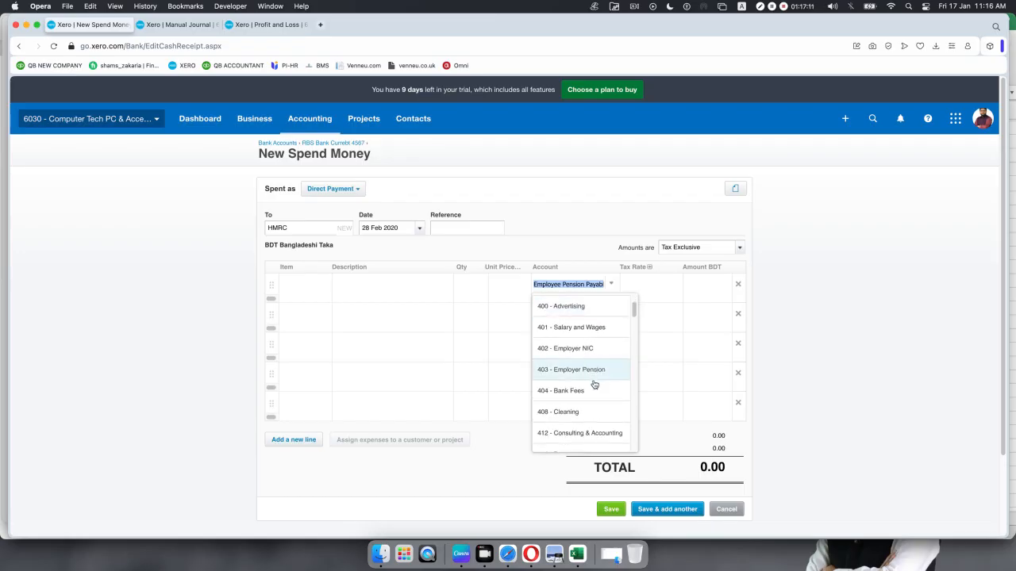
scroll(595, 386, "down", 1)
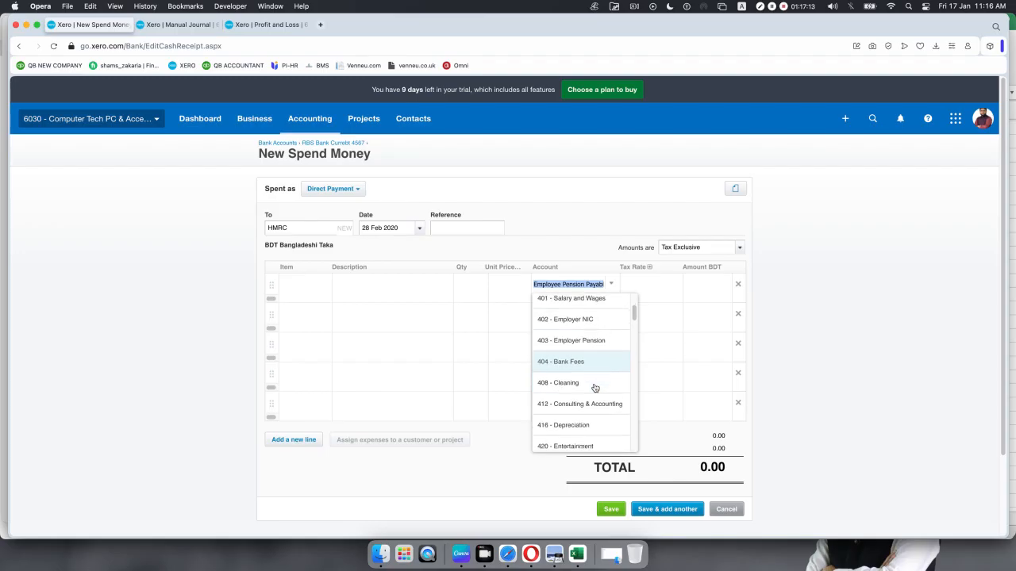
scroll(595, 387, "down", 6)
scroll(595, 388, "down", 1)
scroll(595, 387, "down", 3)
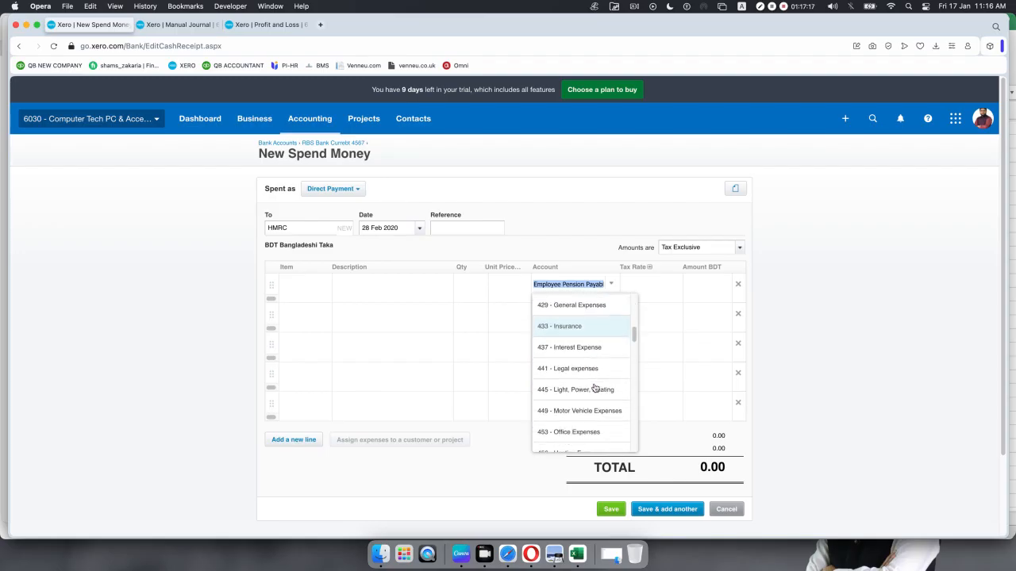
scroll(596, 387, "down", 5)
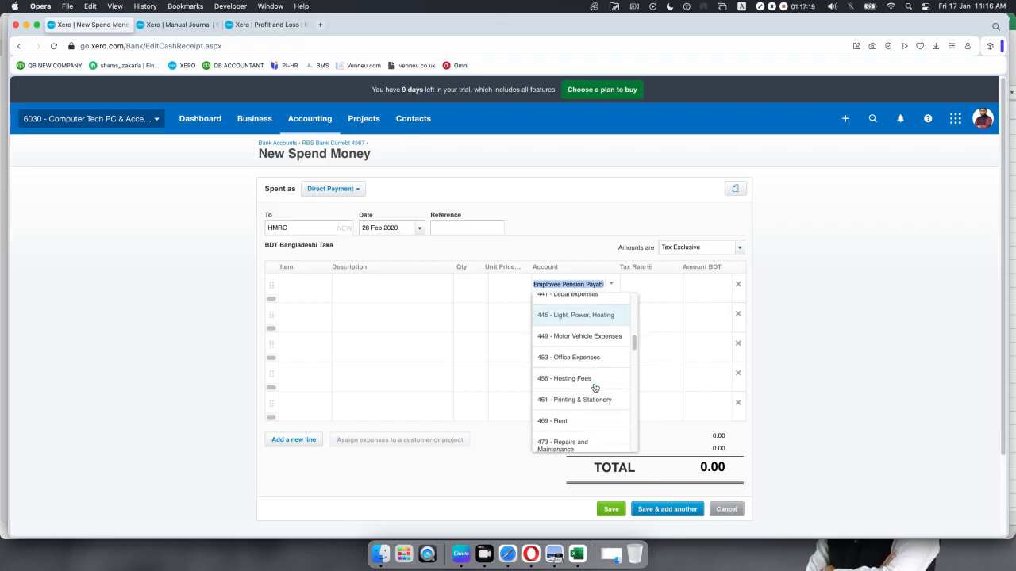
scroll(595, 388, "down", 3)
scroll(595, 388, "up", 8)
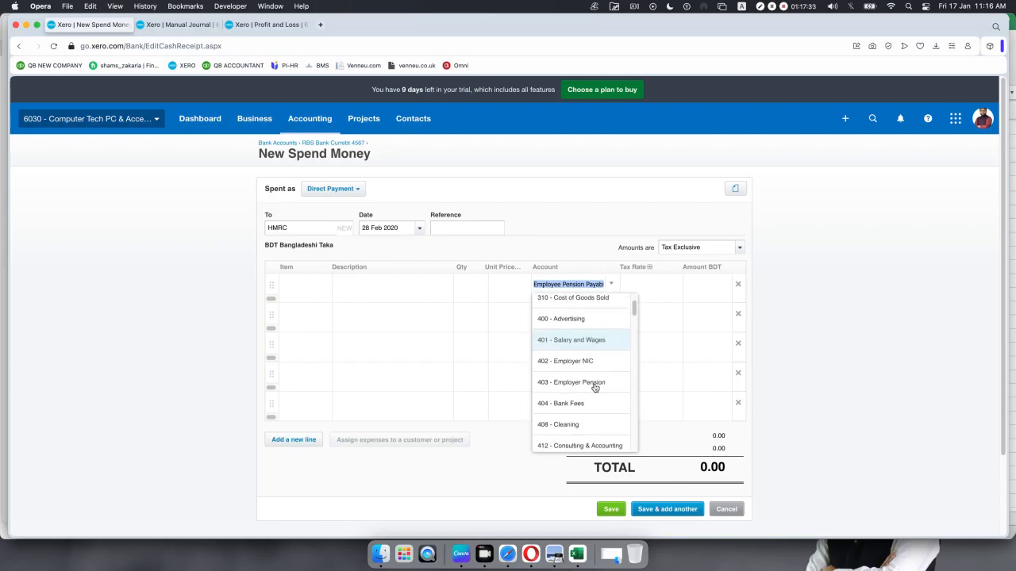
scroll(595, 387, "up", 3)
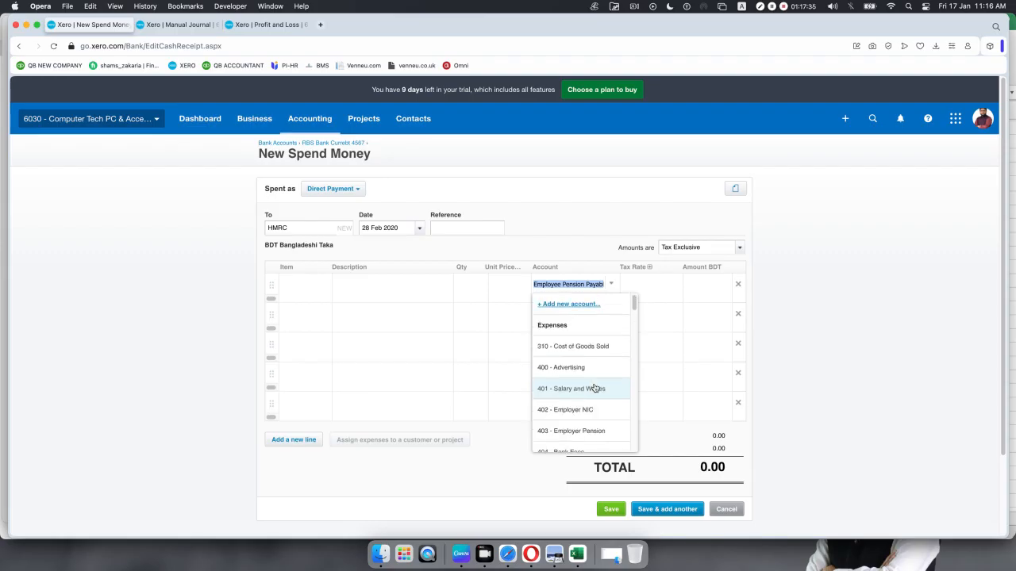
scroll(595, 388, "down", 10)
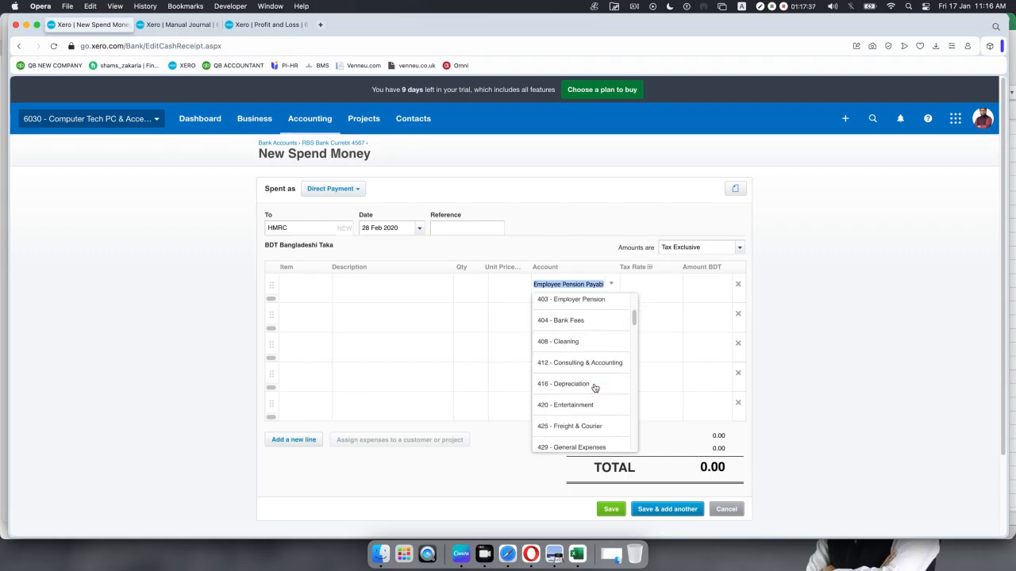
scroll(595, 387, "down", 6)
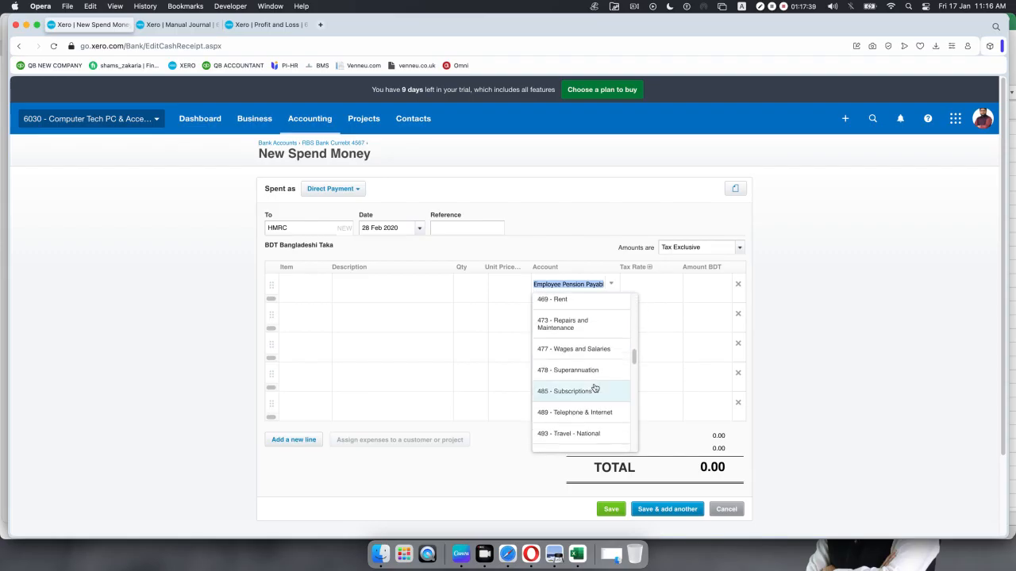
scroll(596, 387, "down", 5)
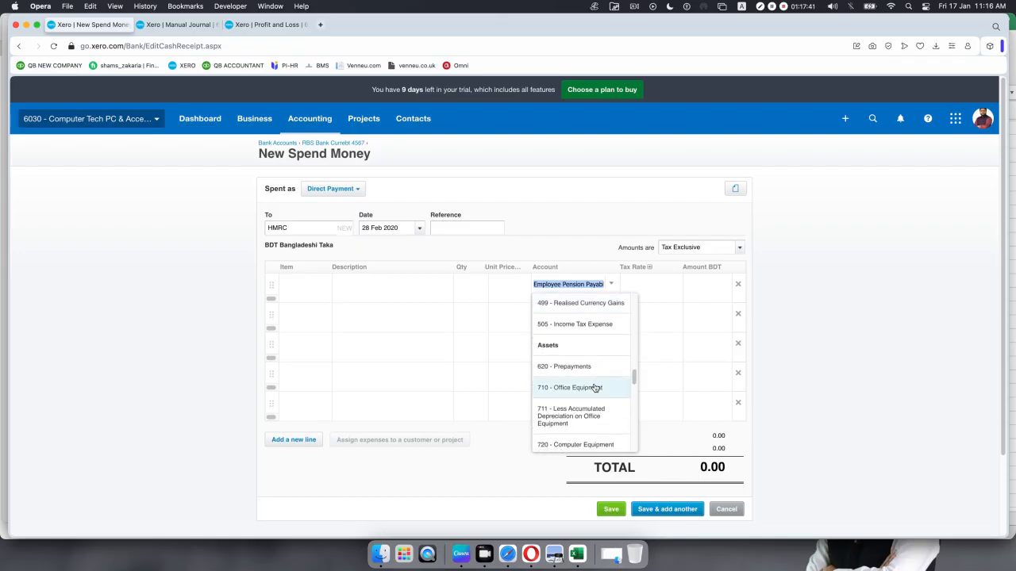
scroll(595, 387, "down", 2)
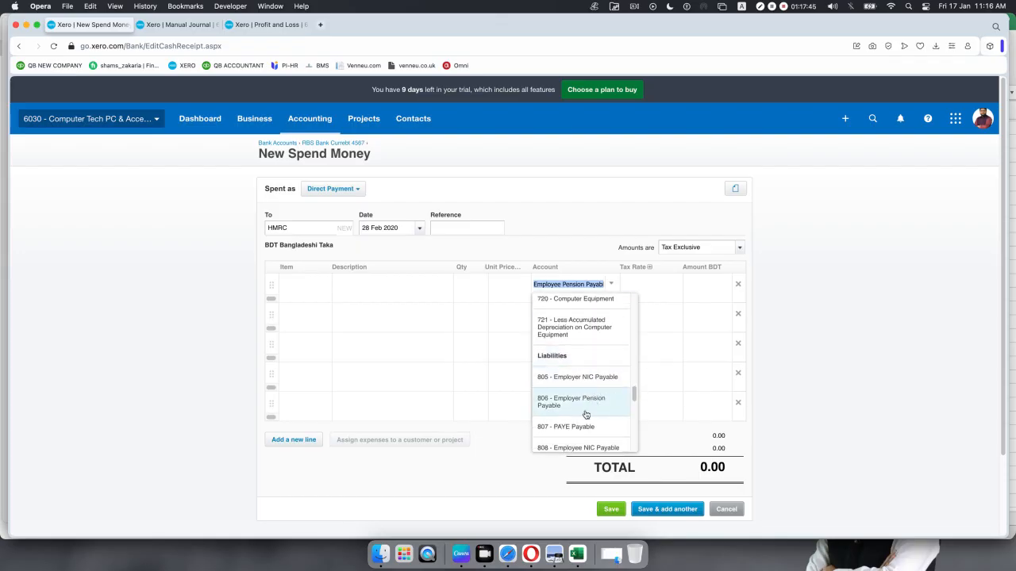
left_click(585, 409)
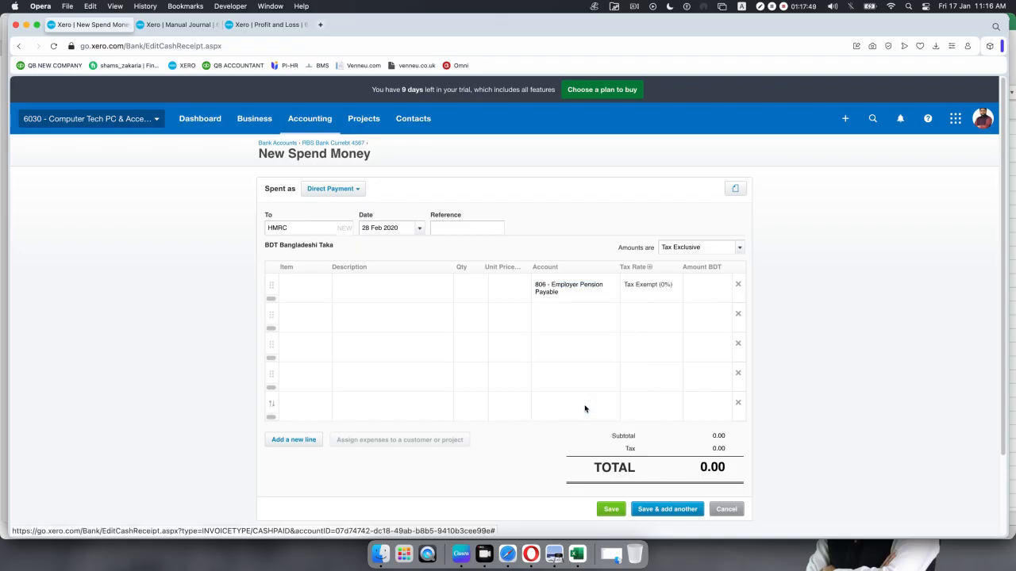
- Set the first line's account to 809 - Employee Pension Payable
left_click(587, 288)
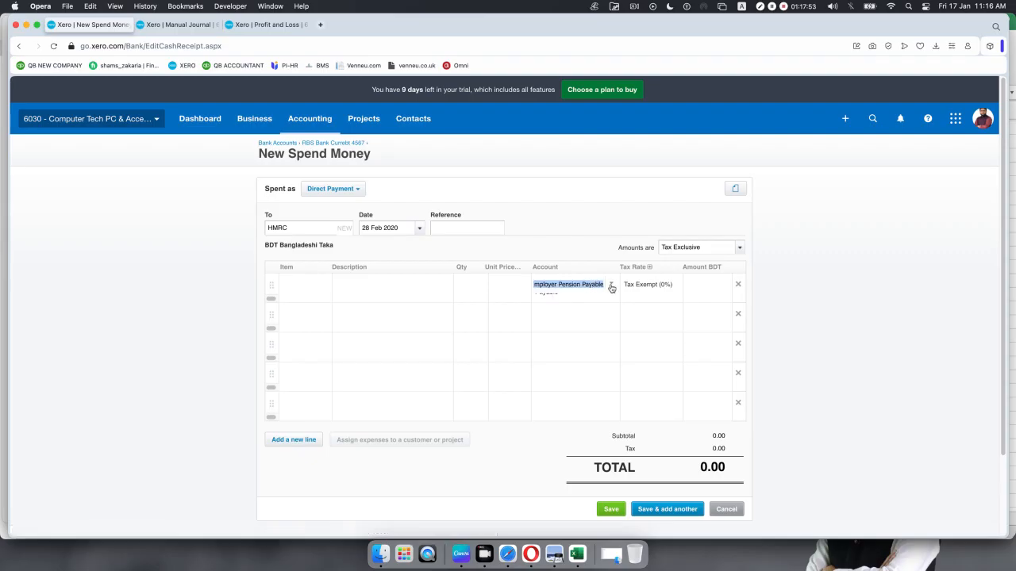
left_click(608, 284)
scroll(596, 372, "down", 2)
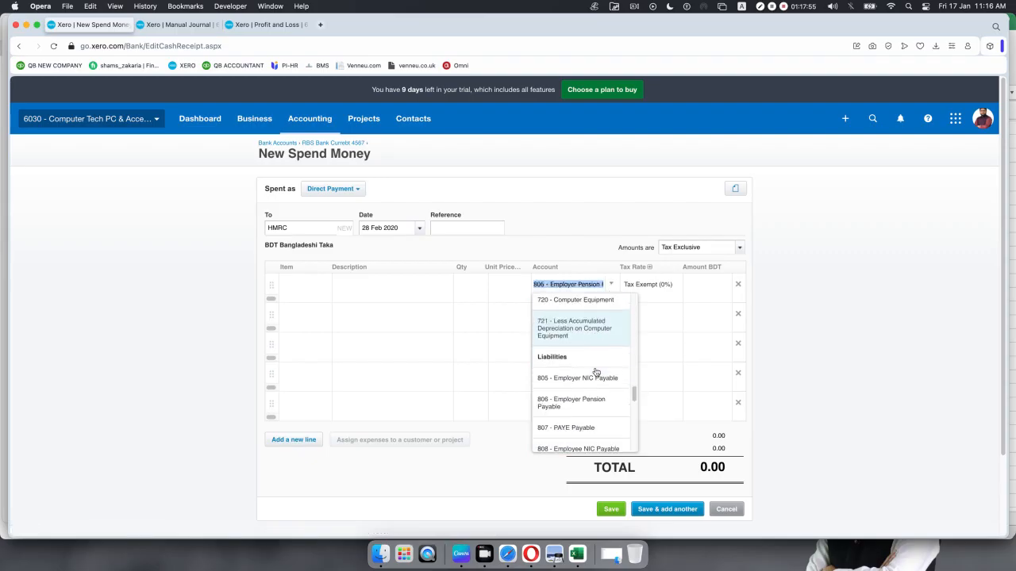
scroll(596, 373, "down", 3)
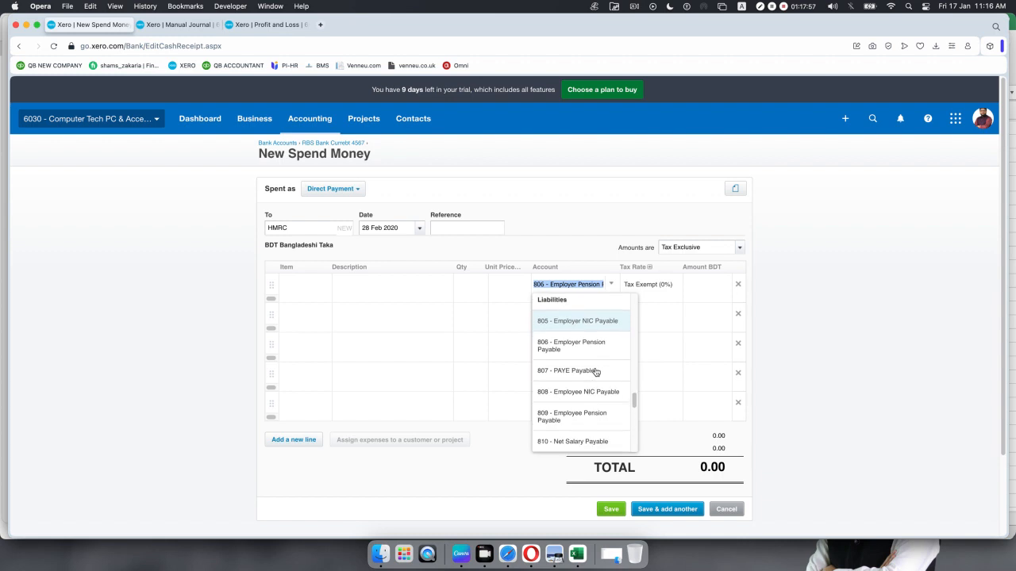
left_click(577, 420)
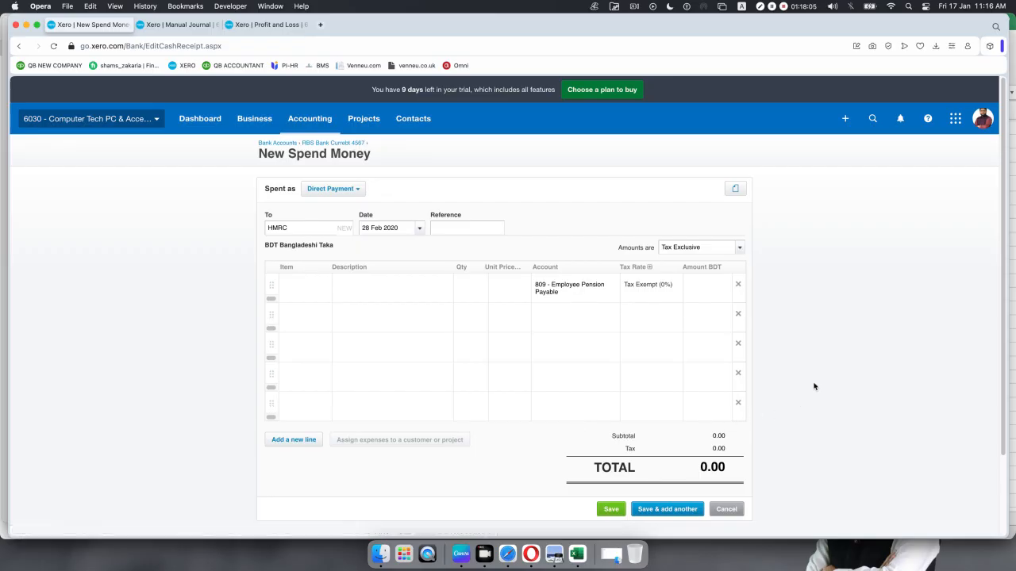
- Copy Employee NIC Payable from B12 in Excel and assign account 808 - Employee NIC Payable to the second line in Xero
left_click(577, 553)
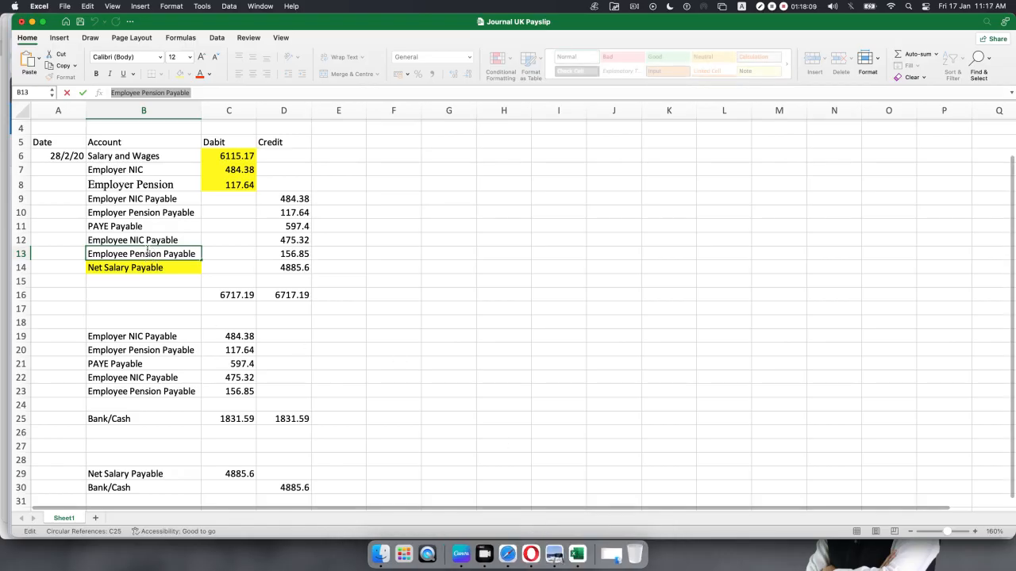
left_click(147, 241)
left_click_drag(179, 93, 85, 94)
key("super+c")
key("super+Tab")
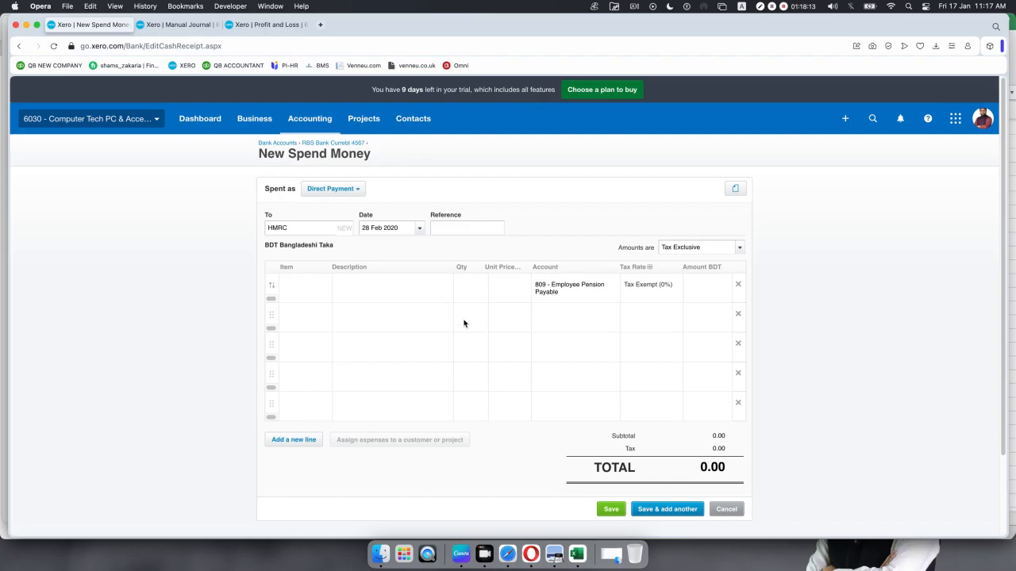
left_click(610, 316)
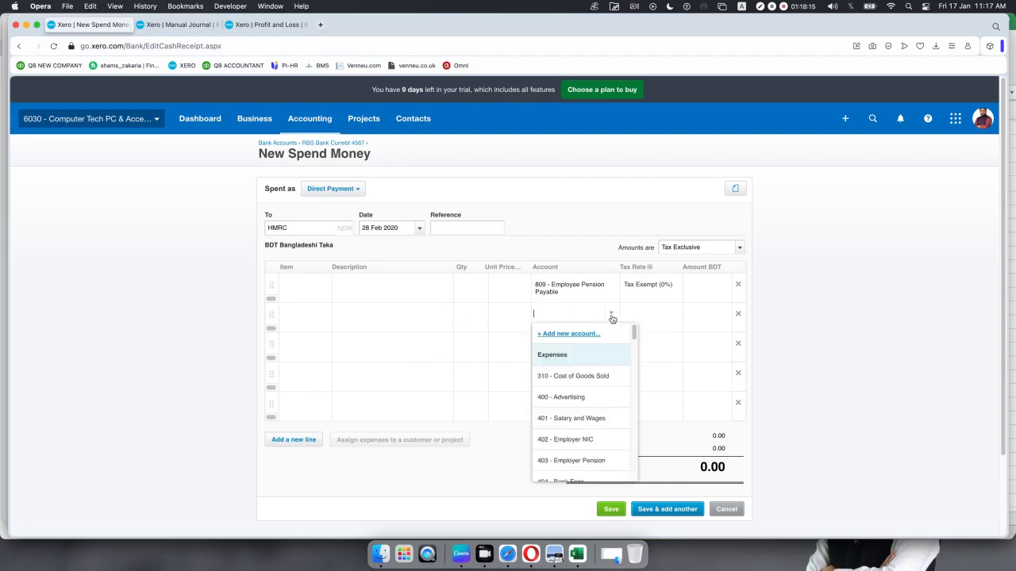
key("super+v")
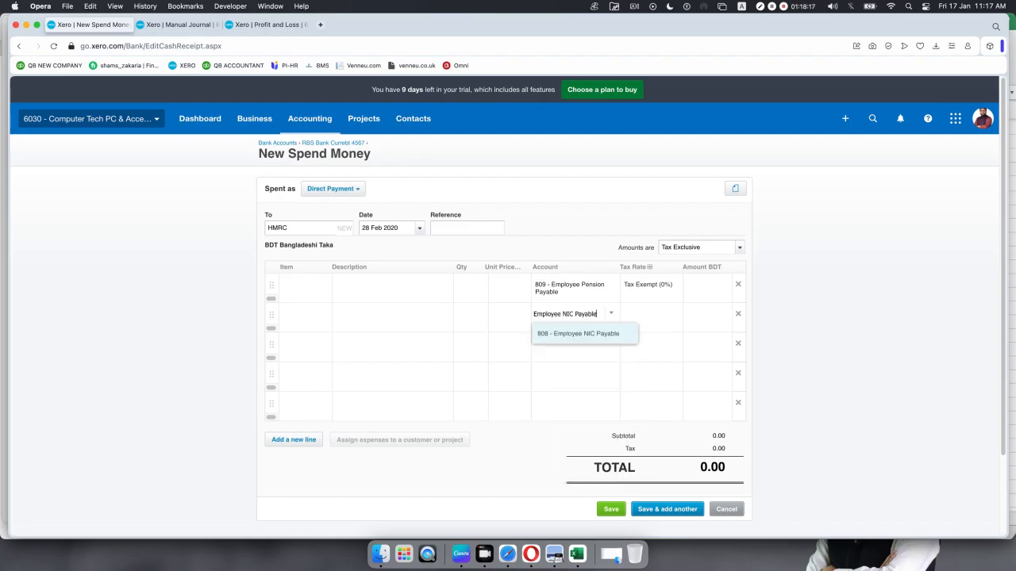
key("Tab")
- Copy PAYE Payable from B11 in Excel and assign account 807 - PAYE Payable to the third line in Xero
key("super+Tab")
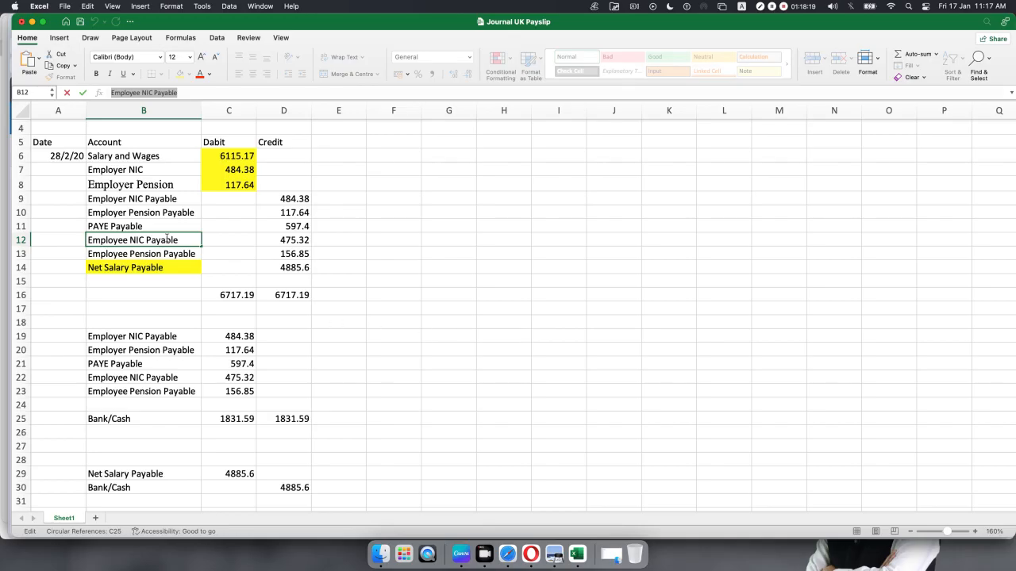
left_click(160, 228)
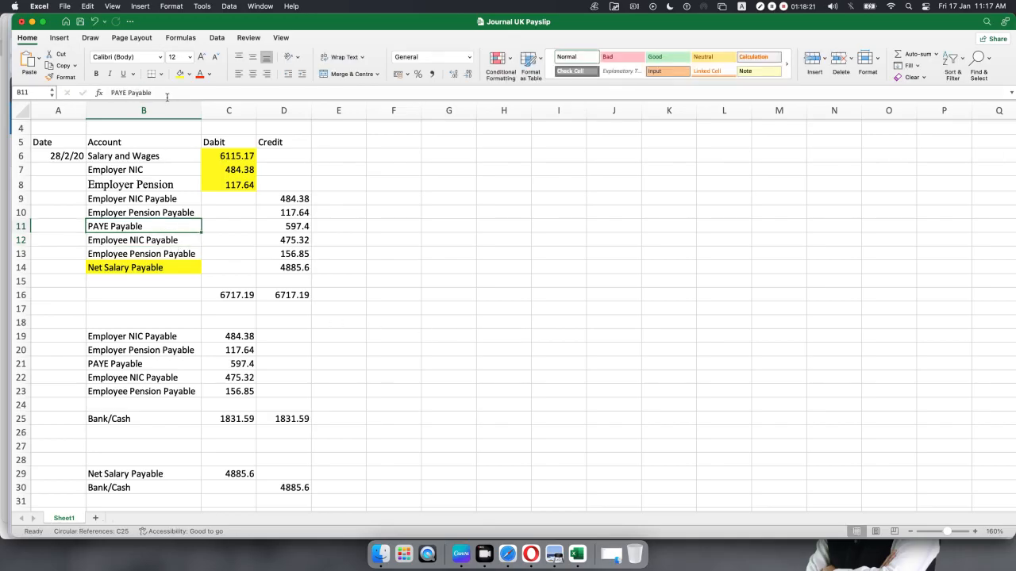
left_click_drag(159, 93, 82, 96)
key("super+c")
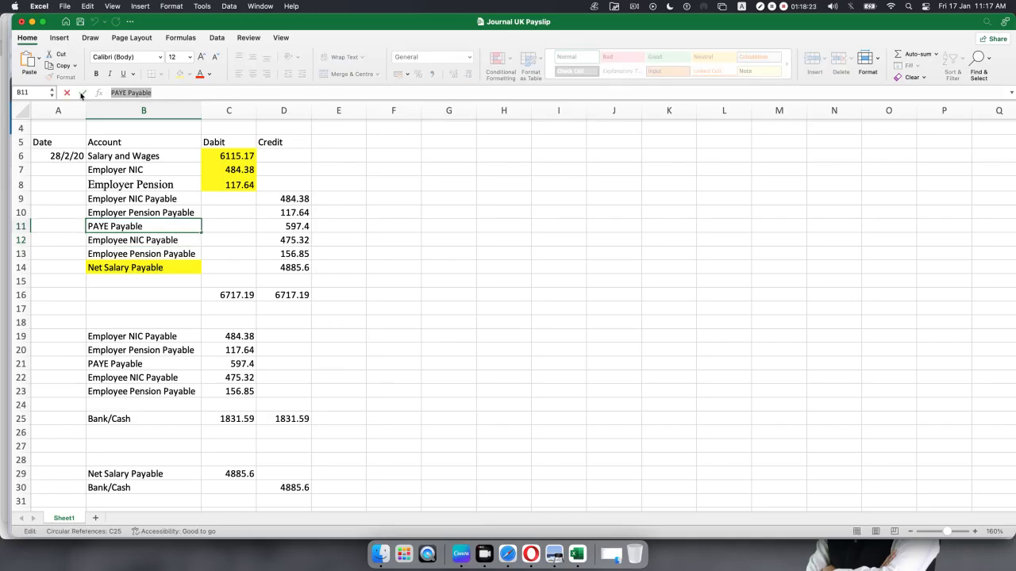
key("super+Tab")
left_click(560, 344)
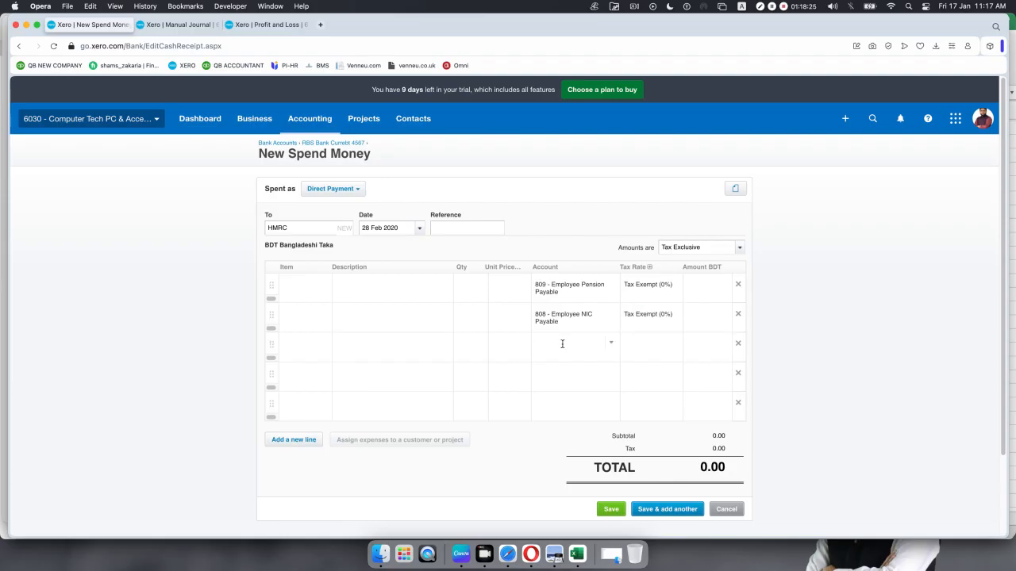
key("super+v")
left_click(580, 364)
- Copy Employer Pension Payable from B10 in Excel and assign account 806 - Employer Pension Payable to the fourth line in Xero
key("super+Tab")
left_click(140, 212)
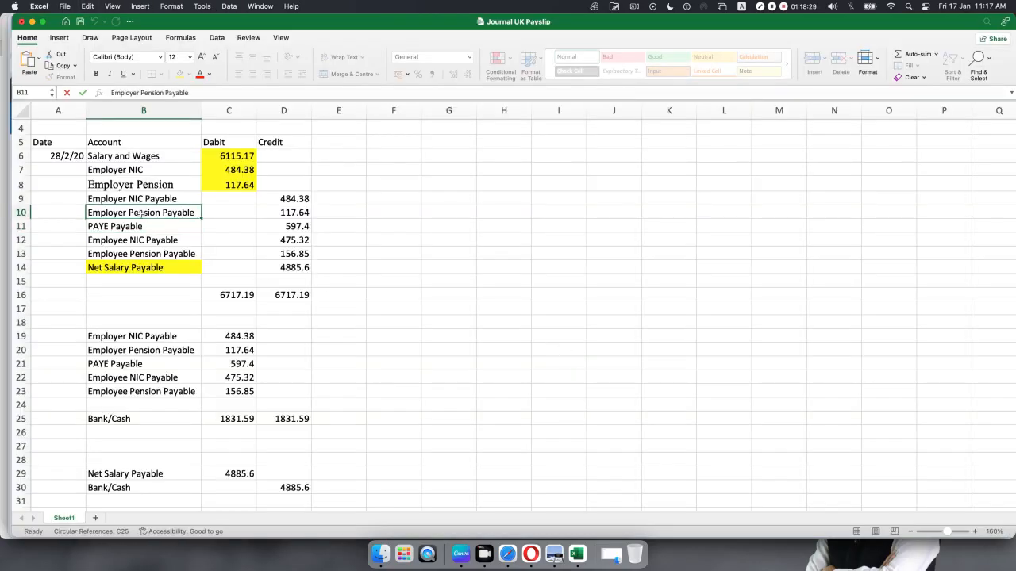
left_click_drag(192, 93, 105, 96)
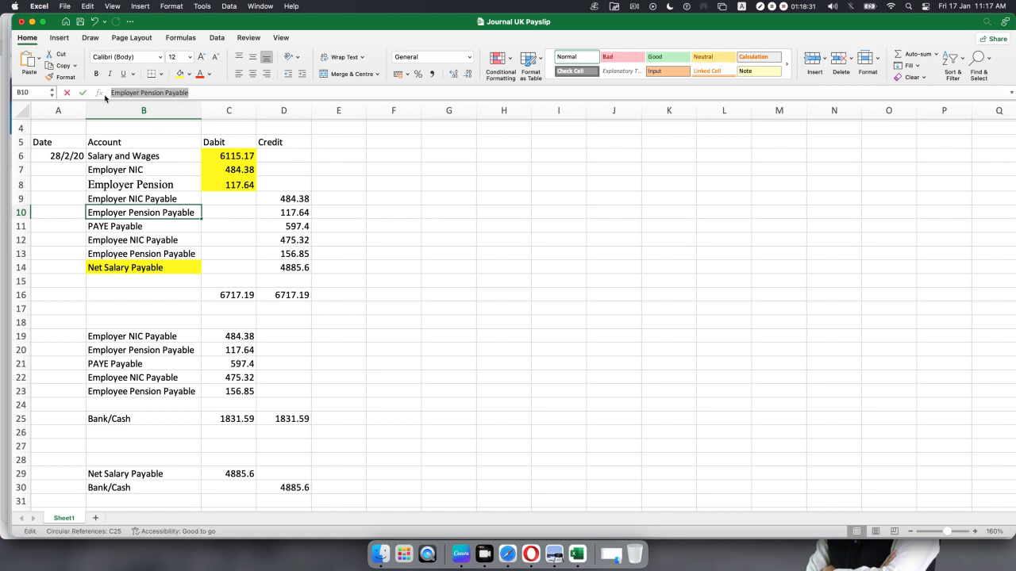
key("super+c")
key("super+Tab")
left_click(556, 380)
key("super+v")
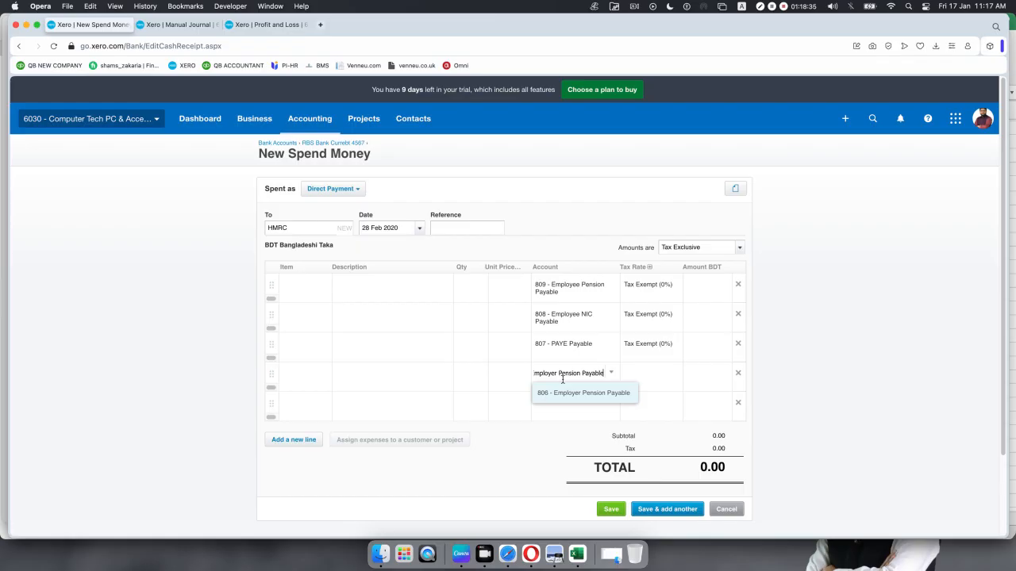
key("Tab")
- Copy Employer NIC Payable from B9 in Excel and assign account 805 - Employer NIC Payable to the fifth line in Xero
key("super+Tab")
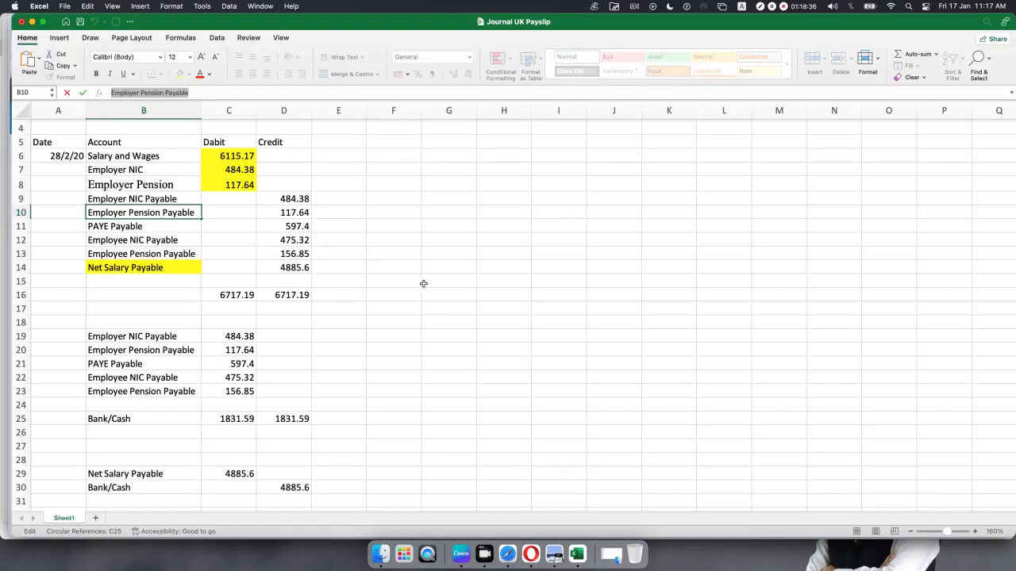
left_click(151, 200)
left_click_drag(187, 93, 45, 95)
key("super+c")
key("super+Tab")
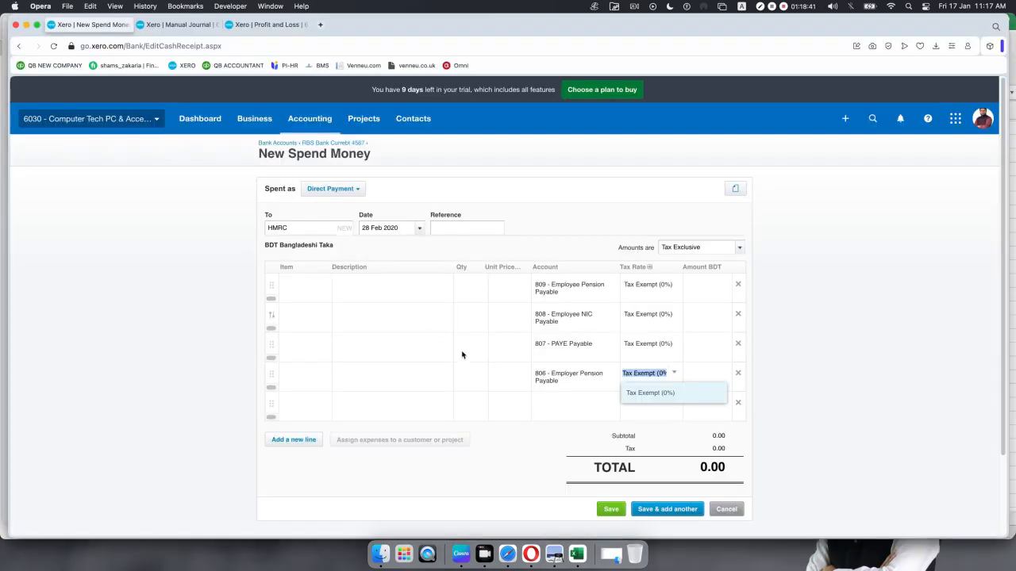
left_click(558, 406)
key("super+v")
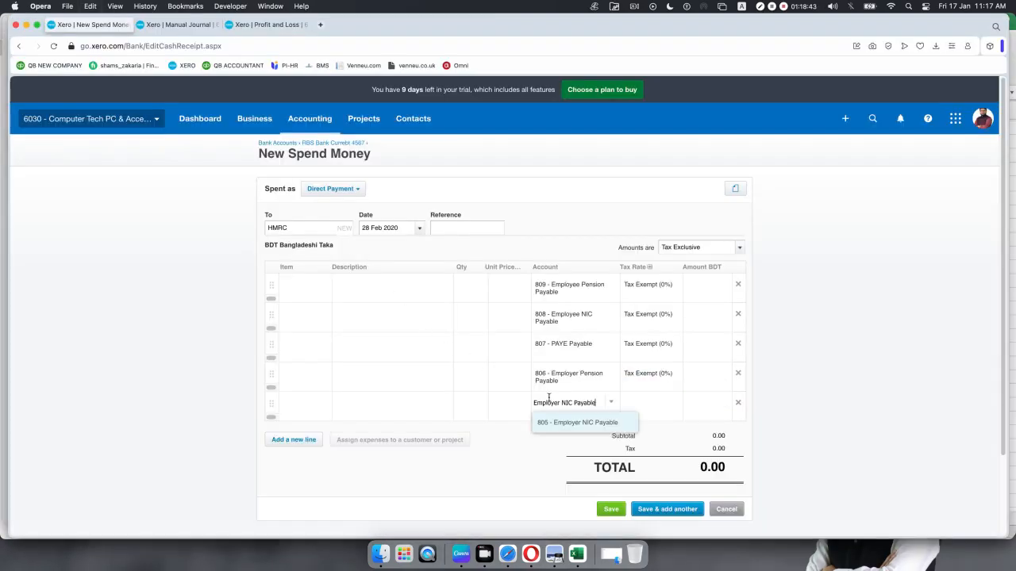
key("Tab")
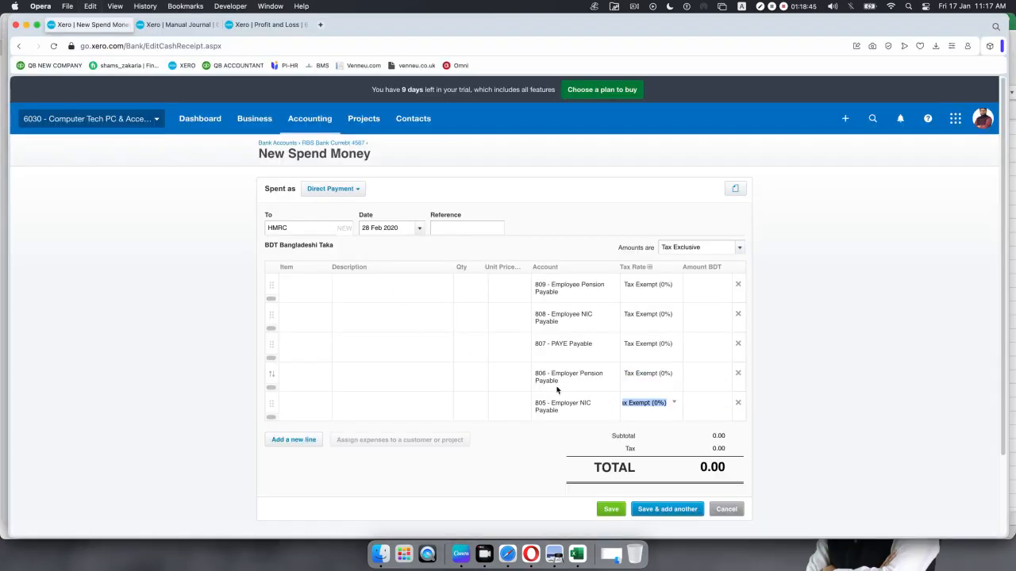
- Copy the Employee Pension Payable amount from D13 in Excel and enter 156.85 as the first line's unit price in Xero
key("super+Tab")
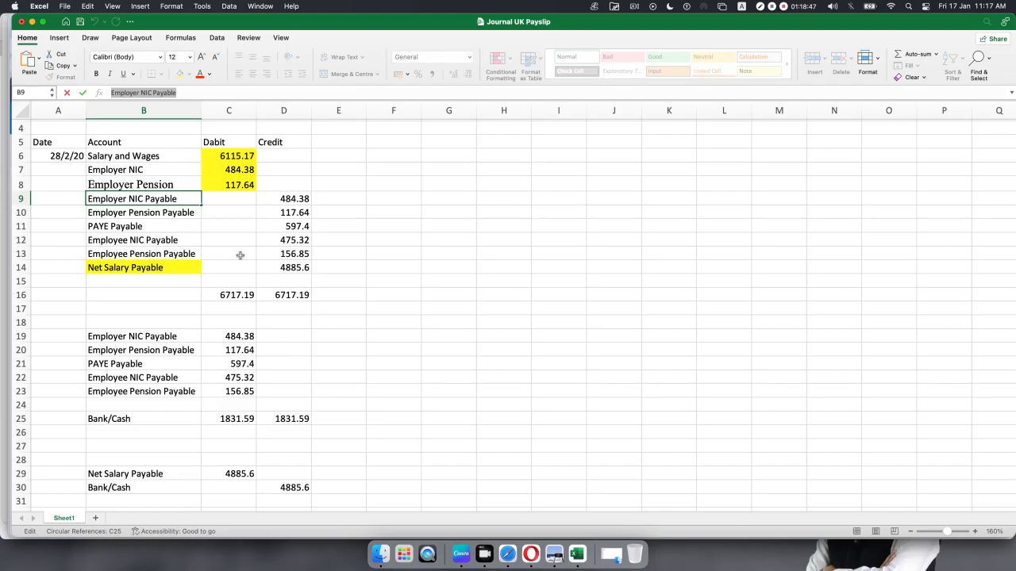
left_click_drag(98, 268, 288, 267)
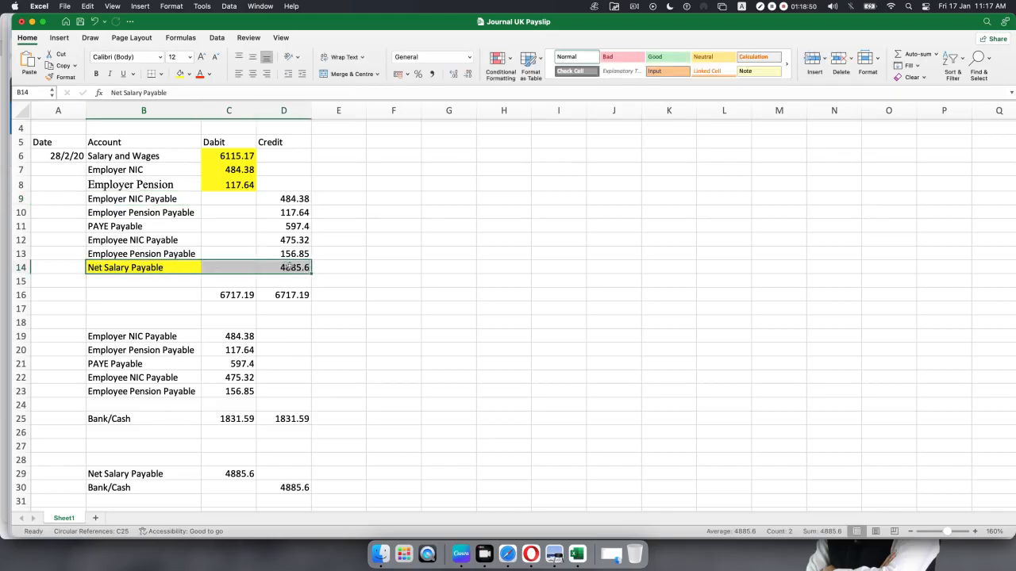
left_click(285, 252)
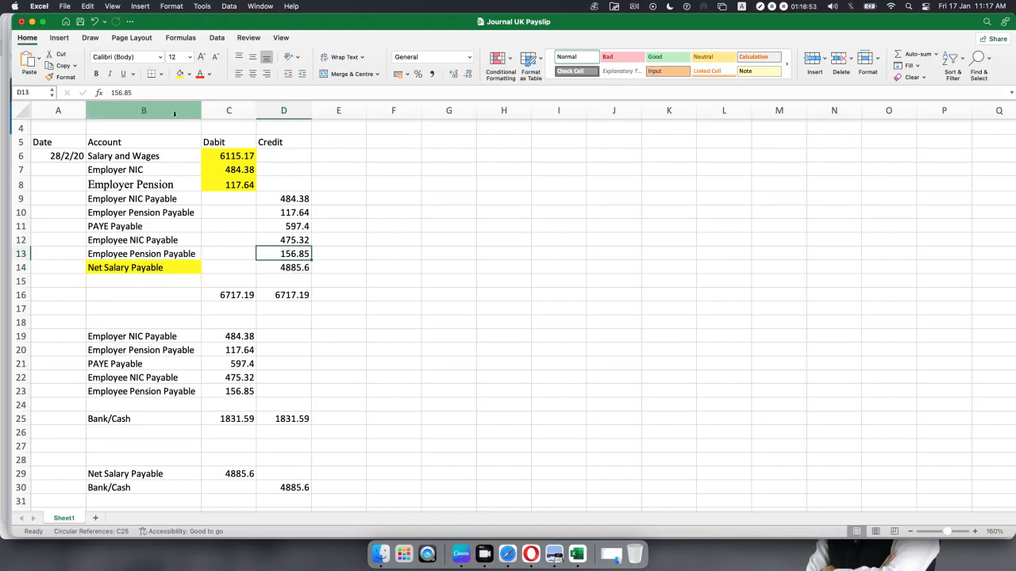
left_click_drag(146, 94, 10, 92)
key("super+c")
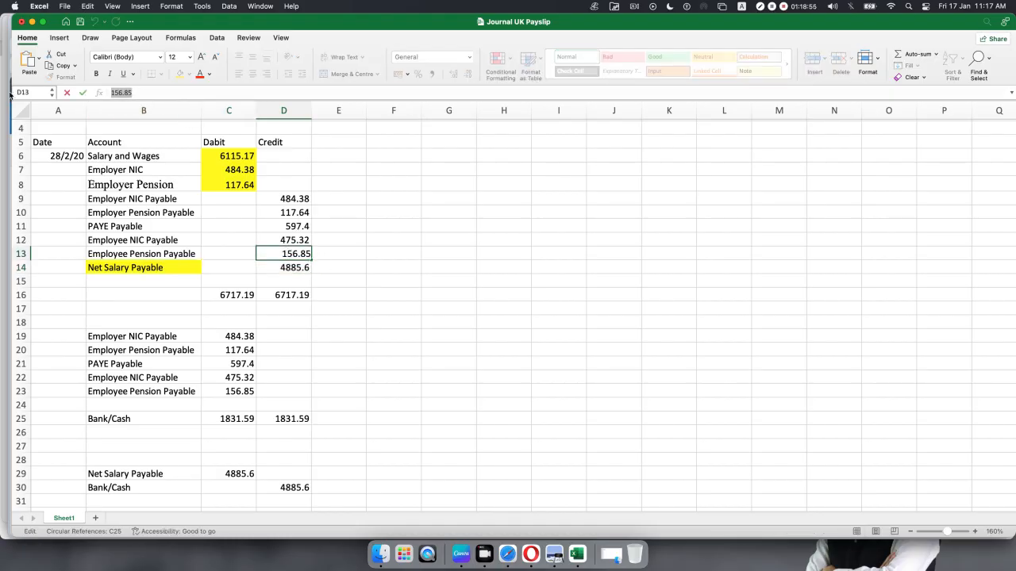
key("super+Tab")
left_click(702, 294)
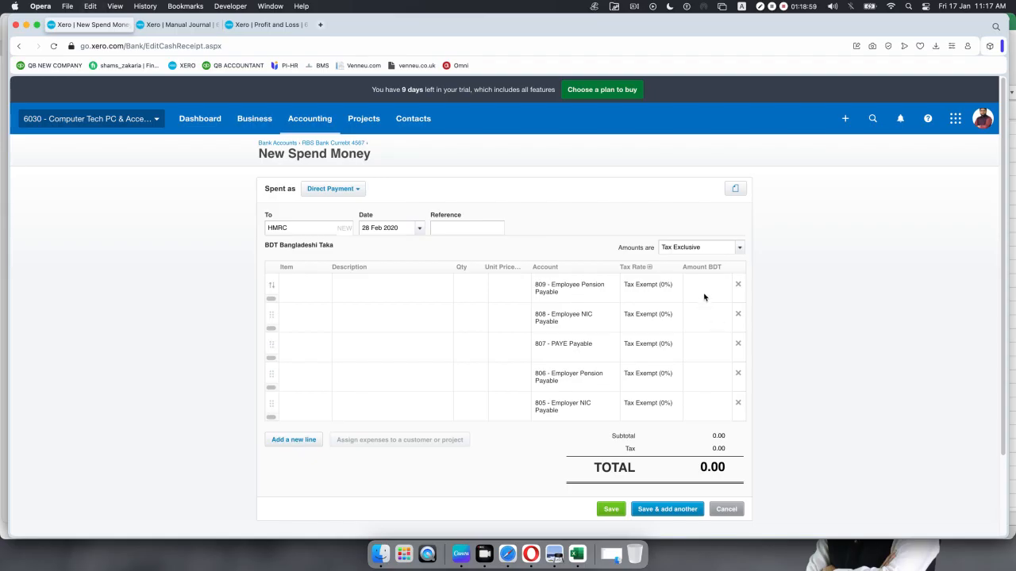
left_click(512, 287)
key("super+v")
- Set the quantity to 1 on all five lines of the Spend Money transaction
left_click(467, 288)
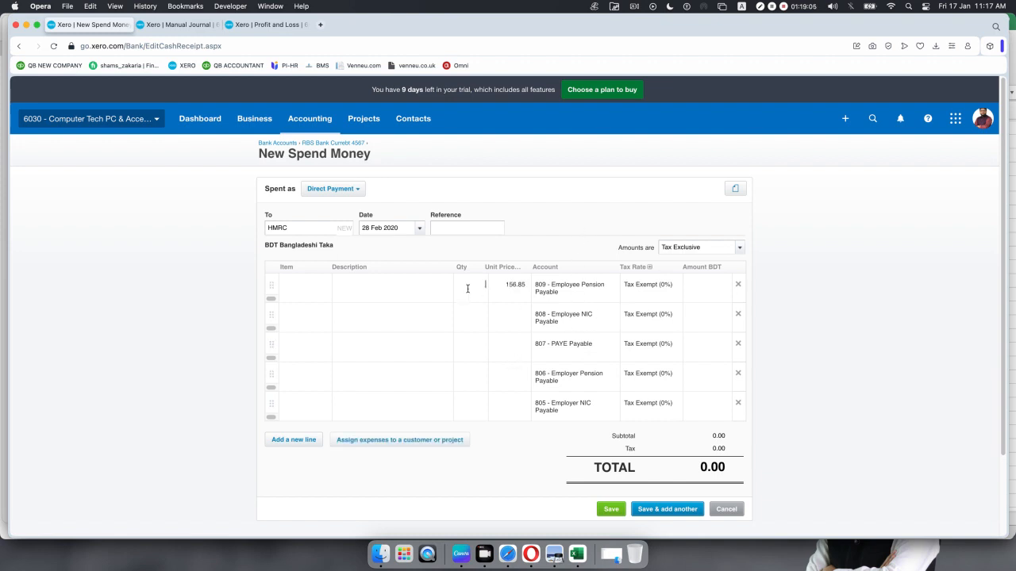
left_click(492, 340)
left_click(473, 347)
type("1")
left_click(479, 371)
type("1")
left_click(477, 407)
type("1")
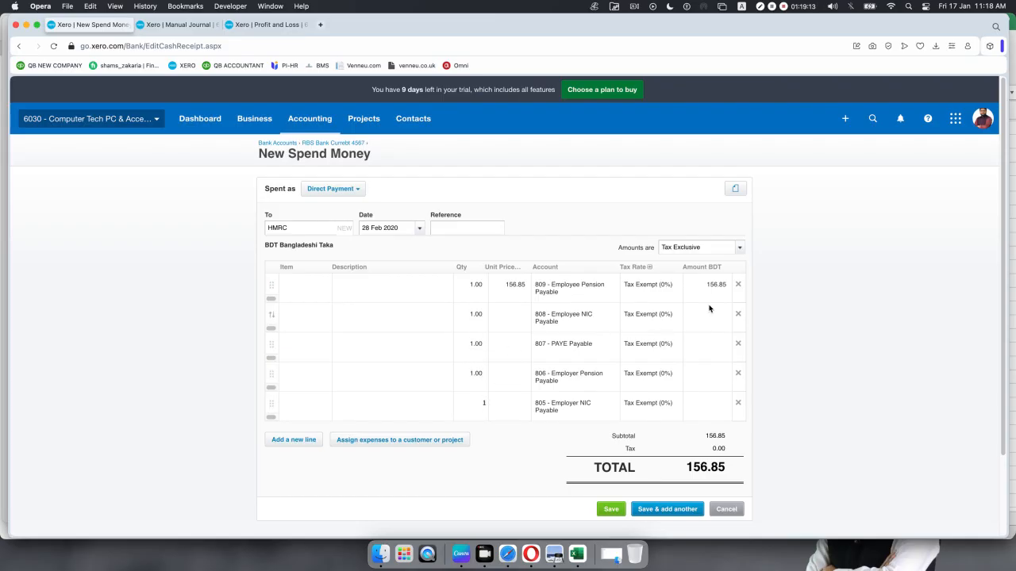
- Copy the Employee NIC Payable amount from D12 in Excel and enter 475.32 as the second line's unit price in Xero
left_click(522, 321)
key("super+Tab")
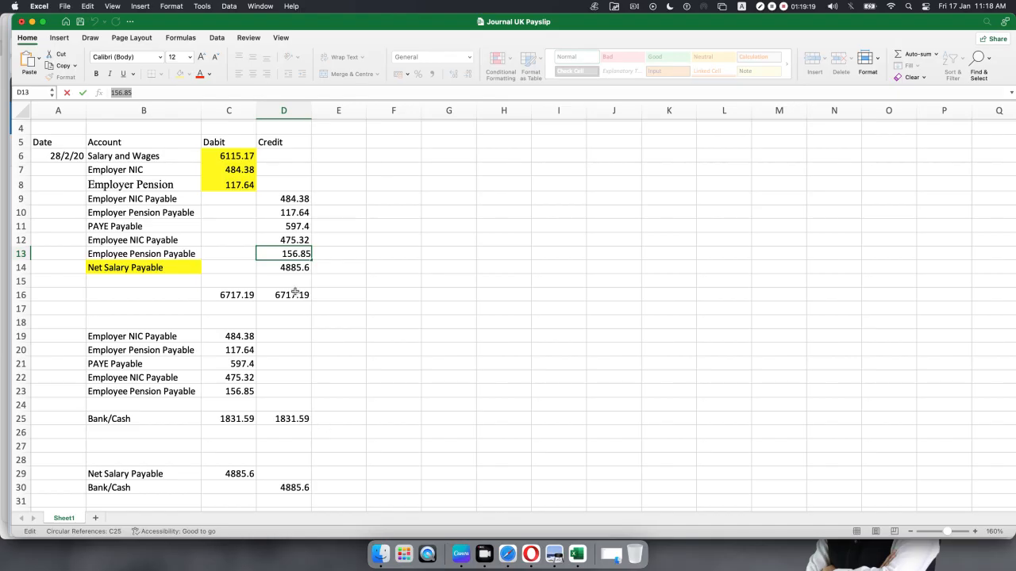
left_click(296, 243)
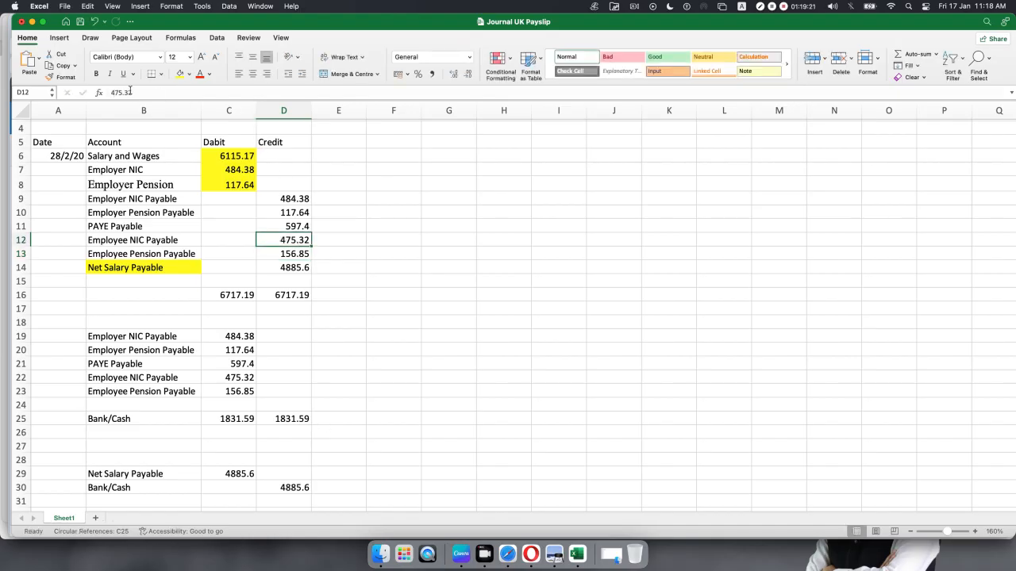
left_click_drag(143, 92, 51, 92)
key("super+Tab")
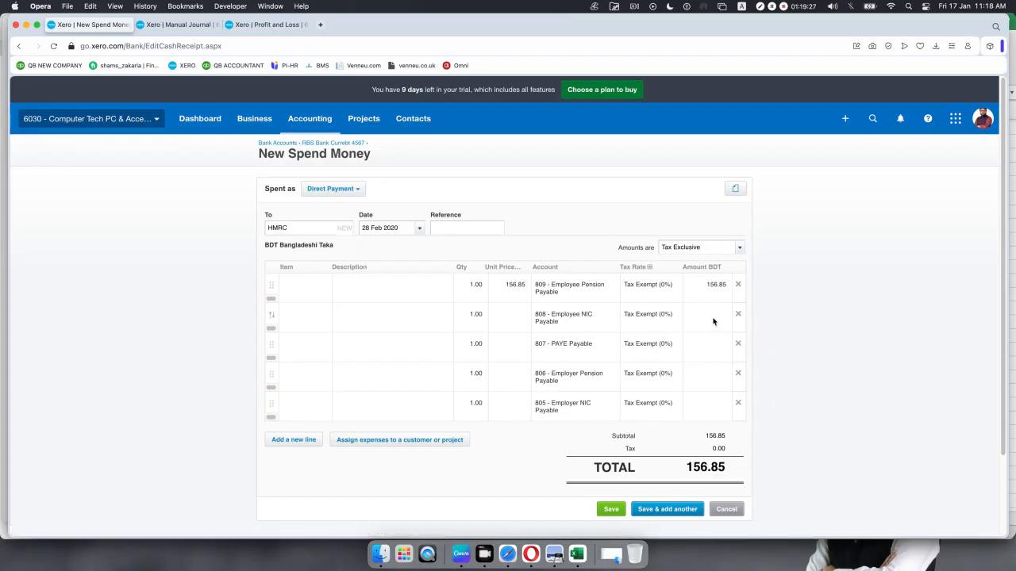
key("super+v")
- Copy the PAYE Payable amount from D11 in Excel and enter 597.4 as the third line's unit price in Xero
left_click(511, 345)
key("super+Tab")
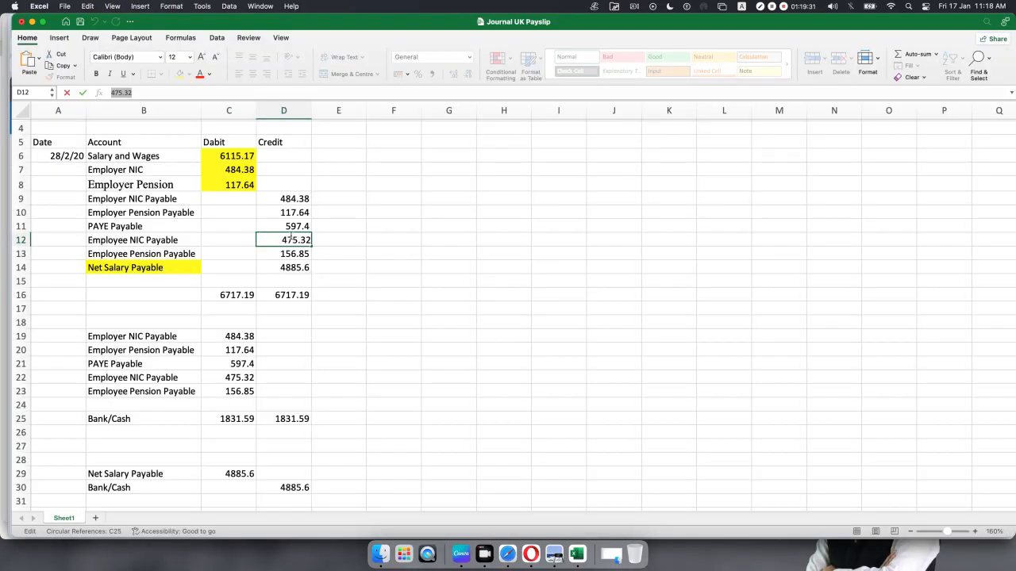
left_click(291, 229)
double_click(137, 93)
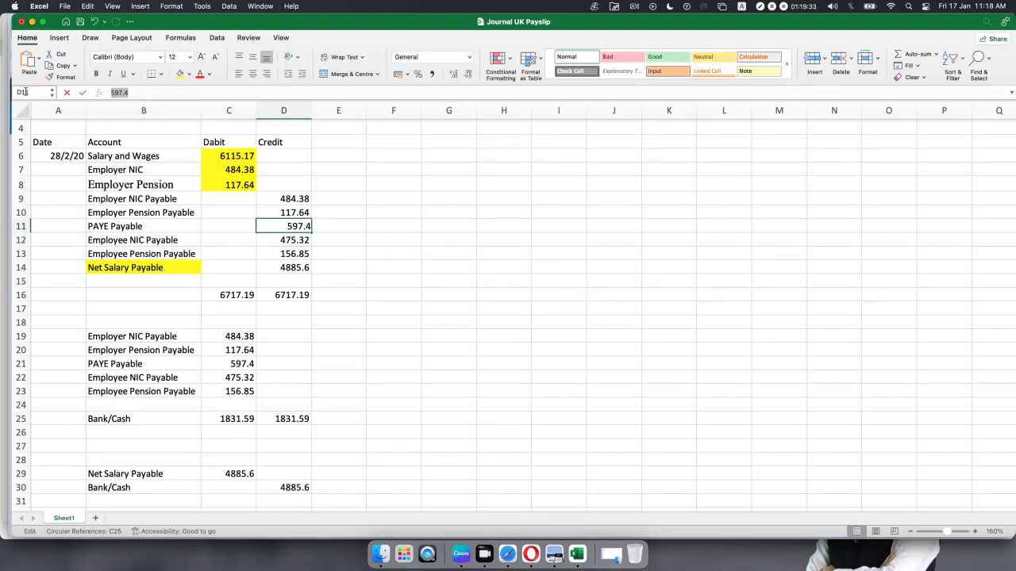
key("super+Tab")
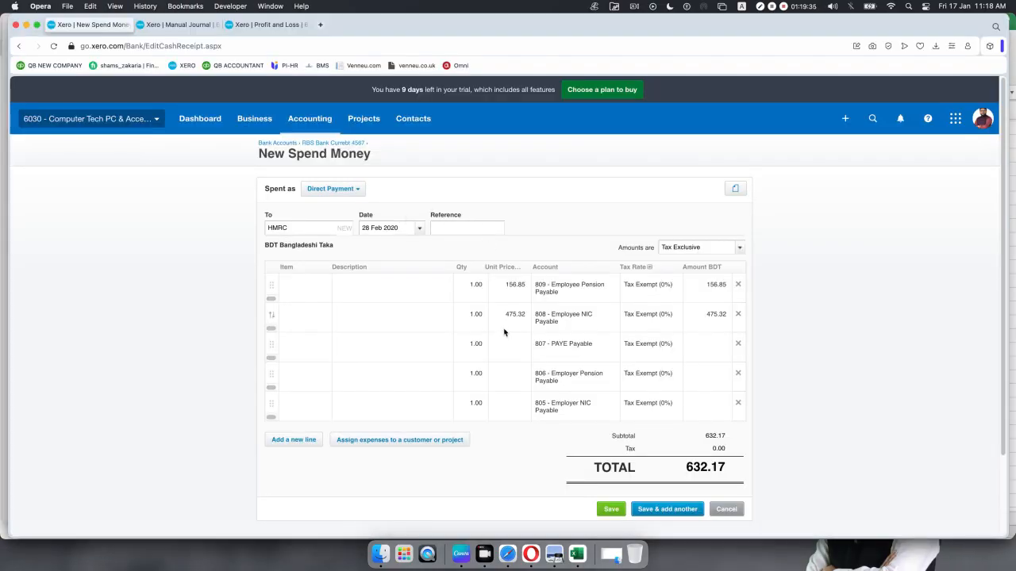
key("super+v")
- Copy the Employer Pension Payable amount from D10 in Excel and enter 117.64 as the fourth line's unit price in Xero
left_click(506, 380)
key("super+Tab")
key("Up")
left_click_drag(145, 93, 75, 100)
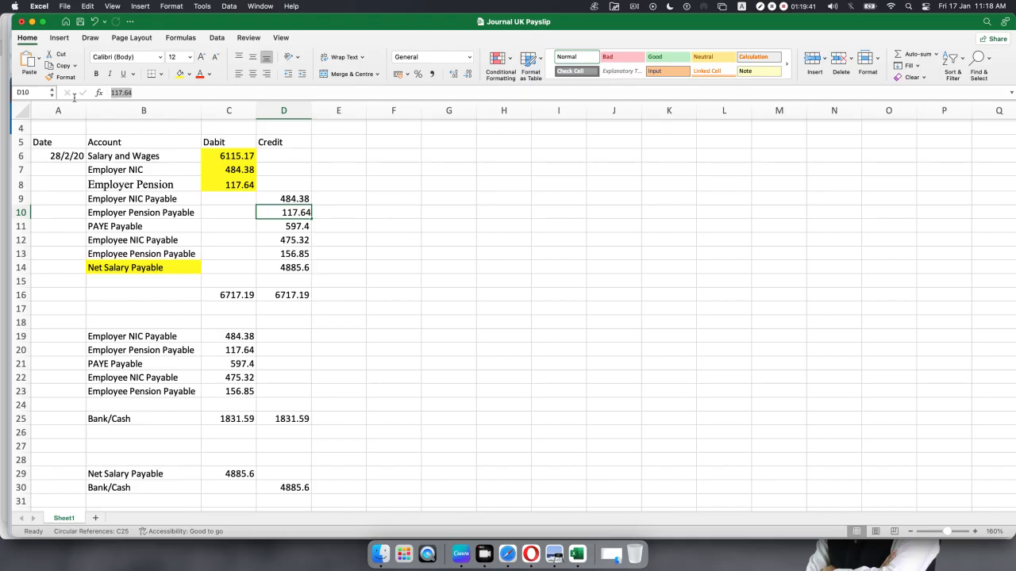
key("super+c")
key("super+Tab")
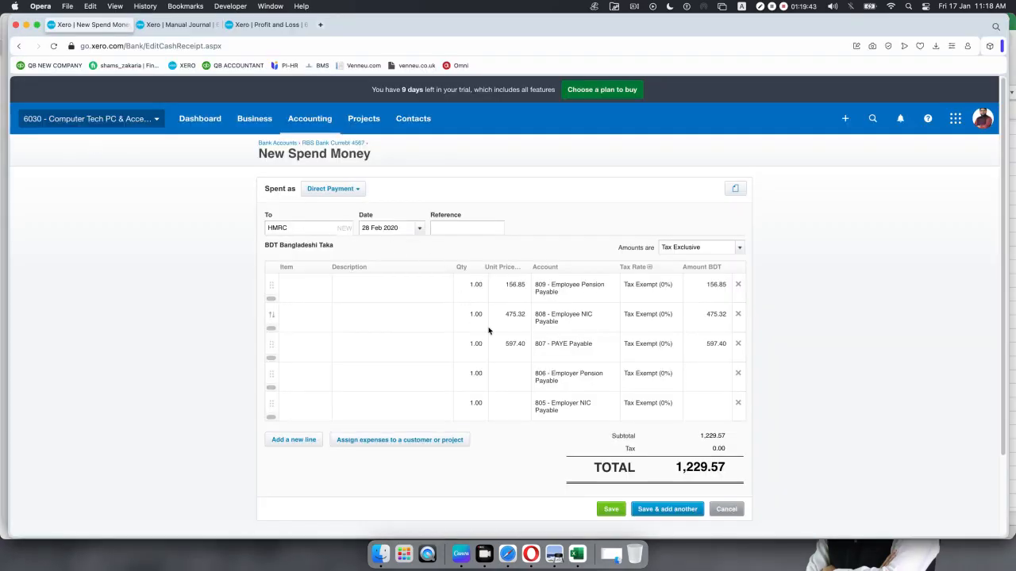
left_click(507, 369)
key("super+v")
- Copy the Employer NIC Payable amount from D9 in Excel and enter 484.38 as the fifth line's unit price in Xero
left_click(514, 409)
key("super+Tab")
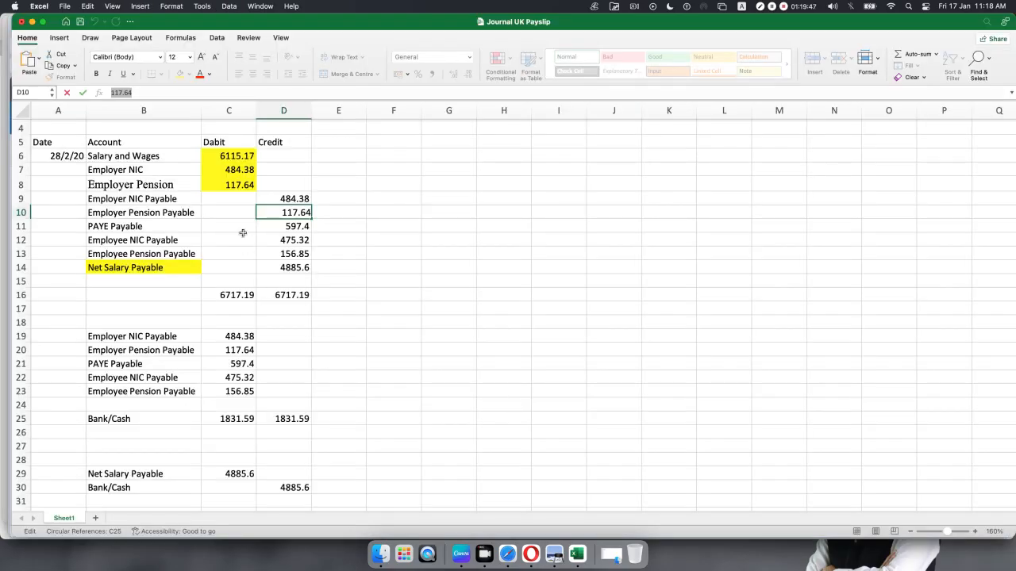
left_click(282, 198)
key("super+c")
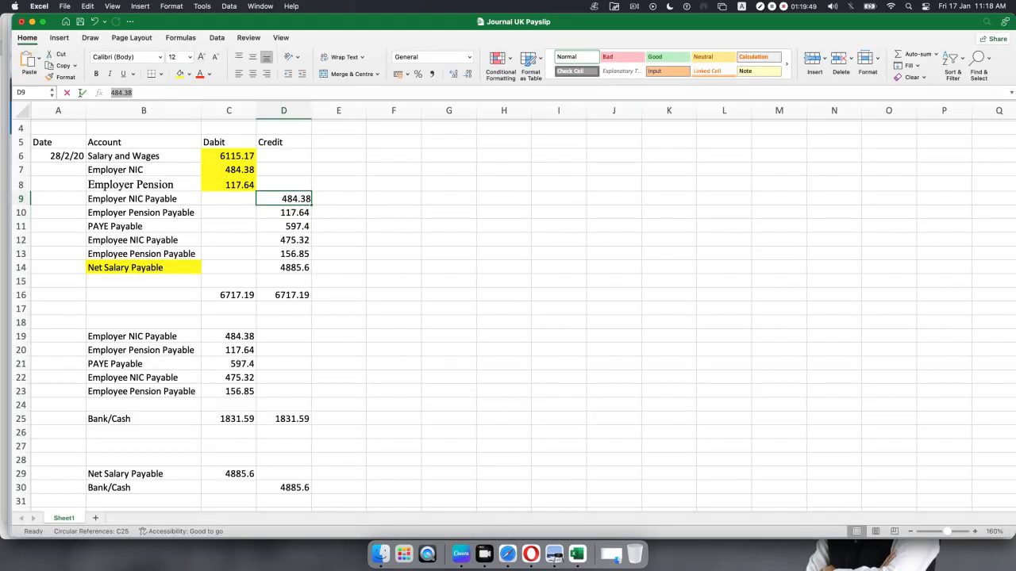
key("super+Tab")
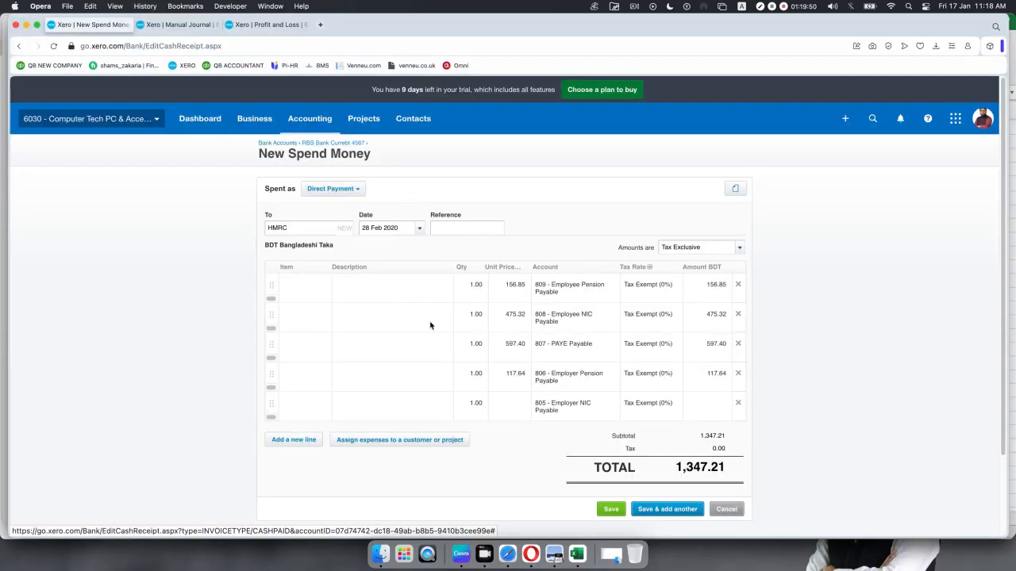
left_click(514, 408)
key("super+v")
left_click(402, 389)
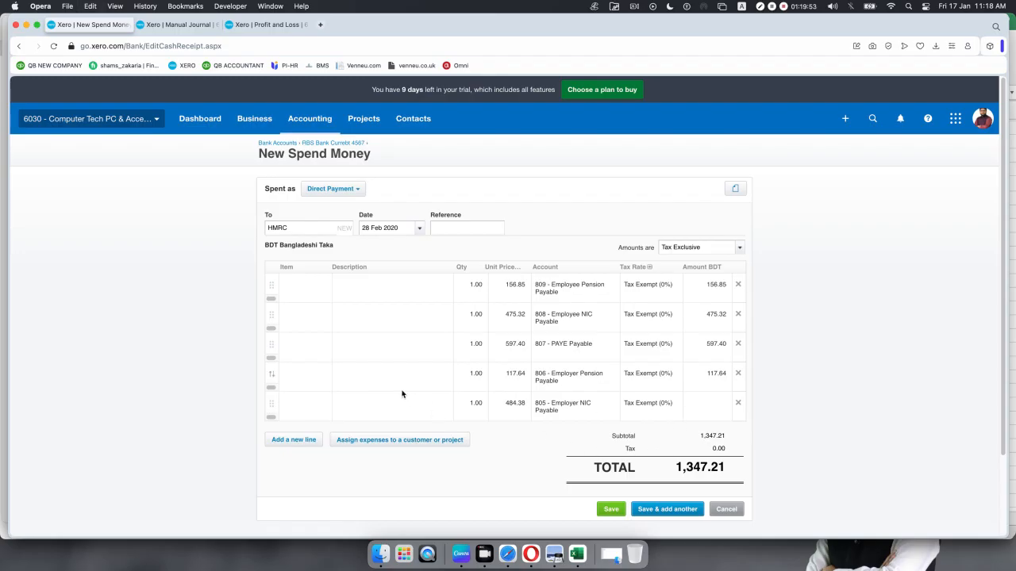
left_click(918, 353)
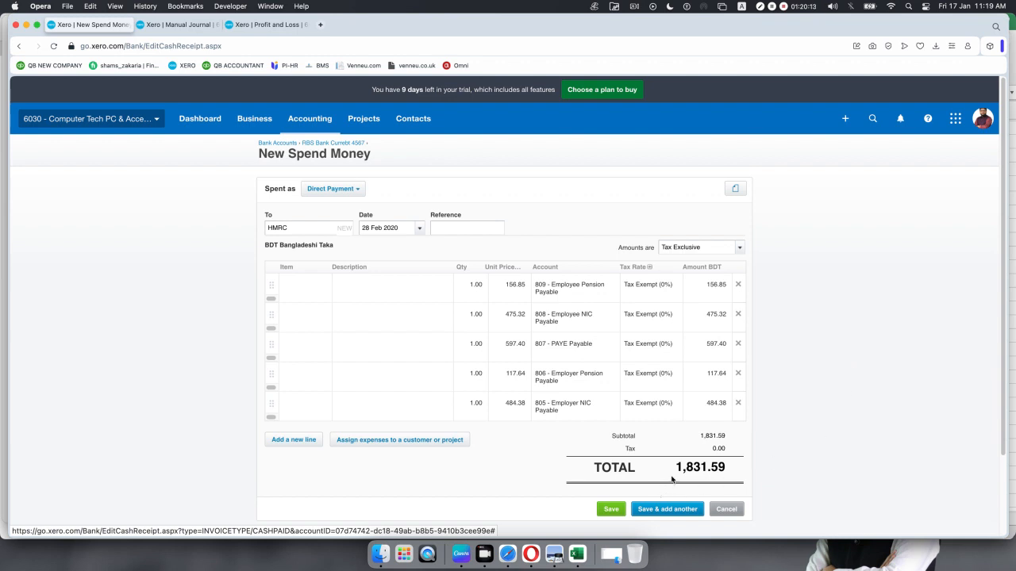
- Check the transaction total against the Bank/Cash sum in C25 in Excel, and save the HMRC Spend Money transaction in Xero
left_click(577, 554)
left_click(217, 421)
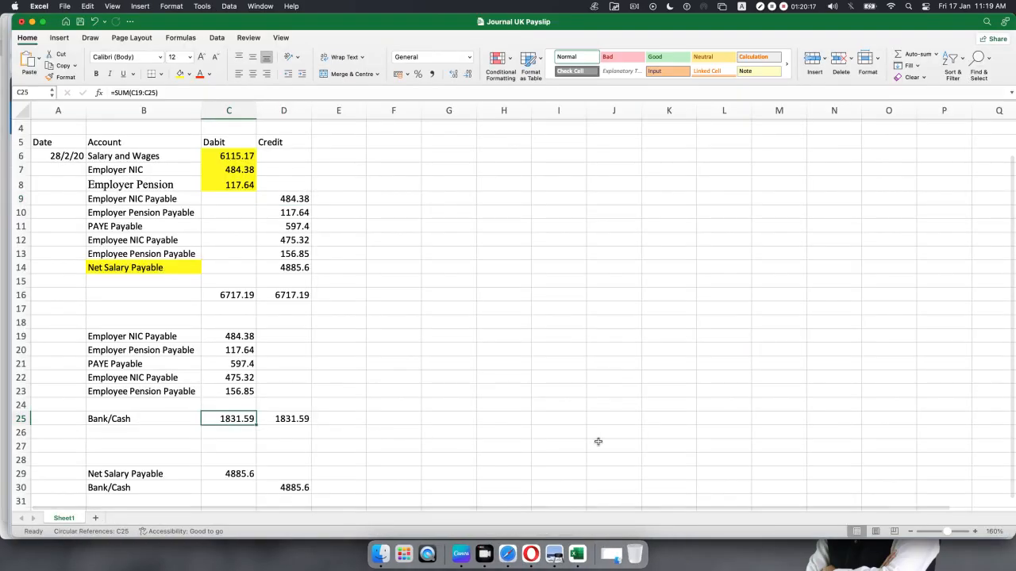
left_click(542, 548)
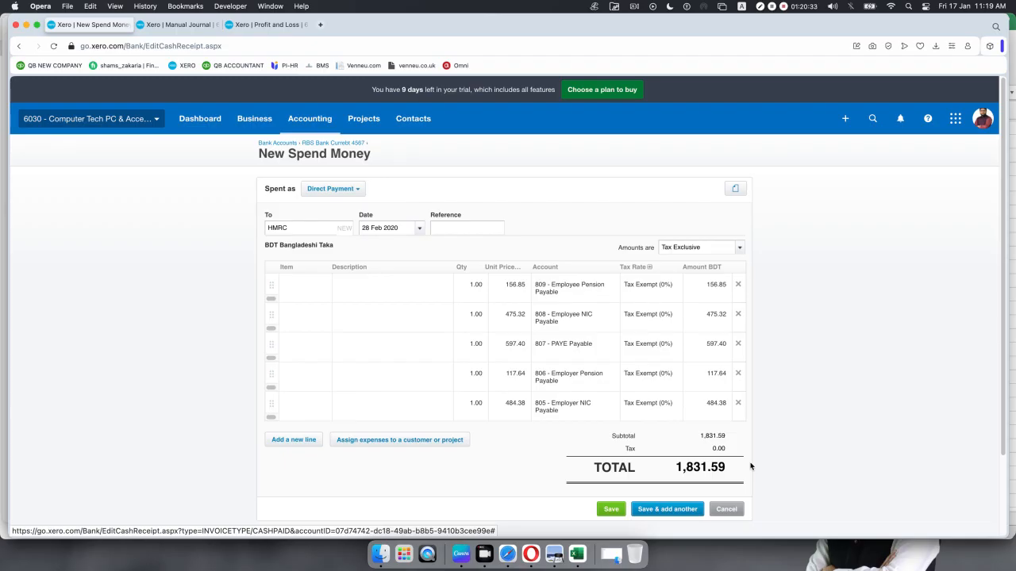
left_click(610, 510)
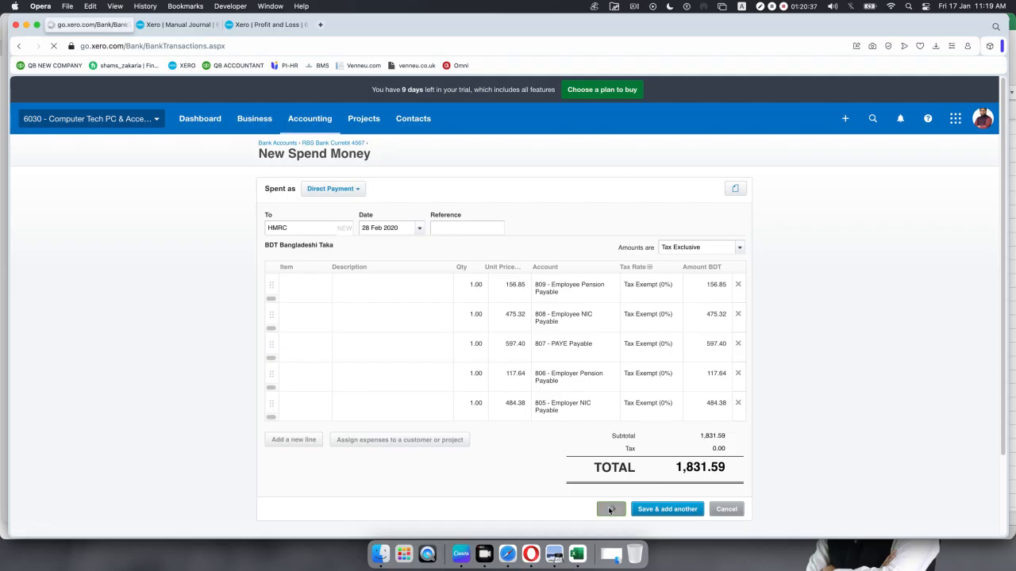
- Open the Balance Sheet report in place of the blank manual journal
left_click(178, 25)
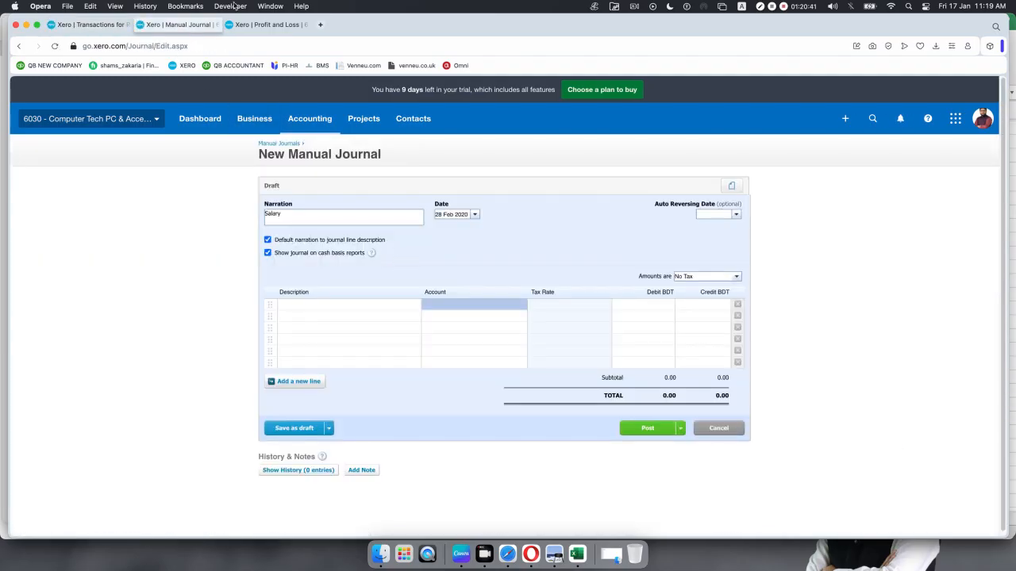
left_click(278, 28)
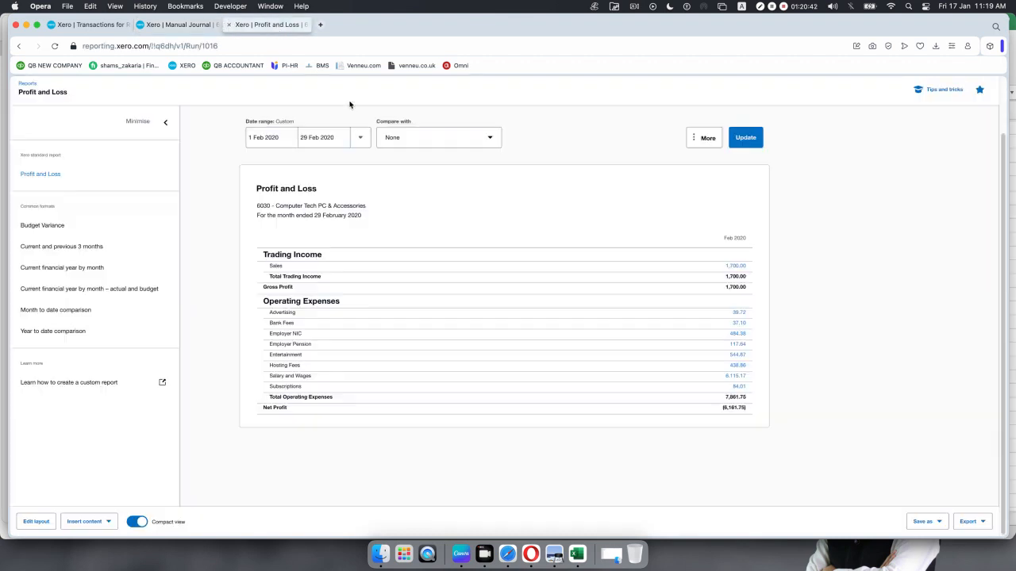
left_click(181, 27)
left_click(309, 119)
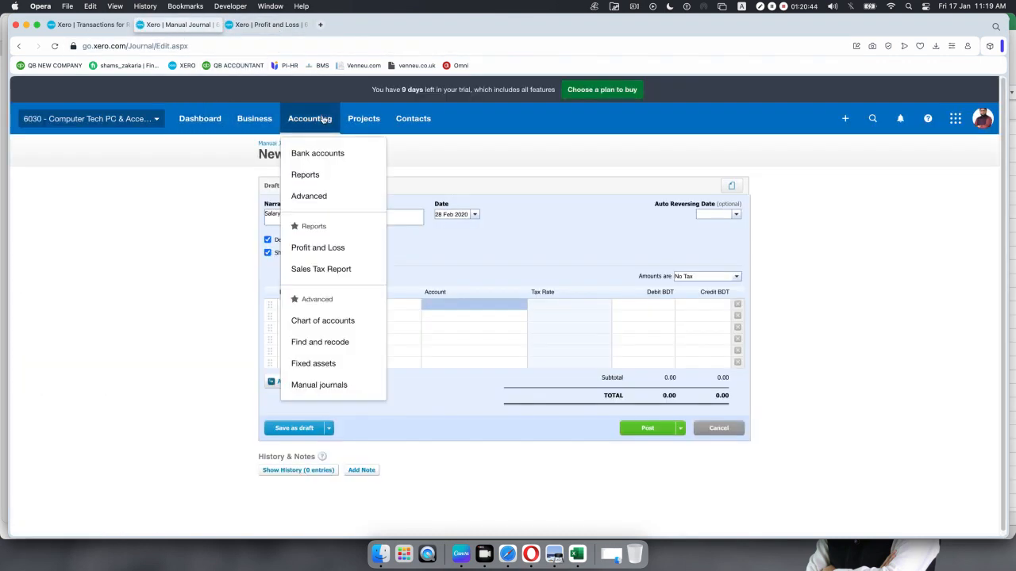
left_click(317, 175)
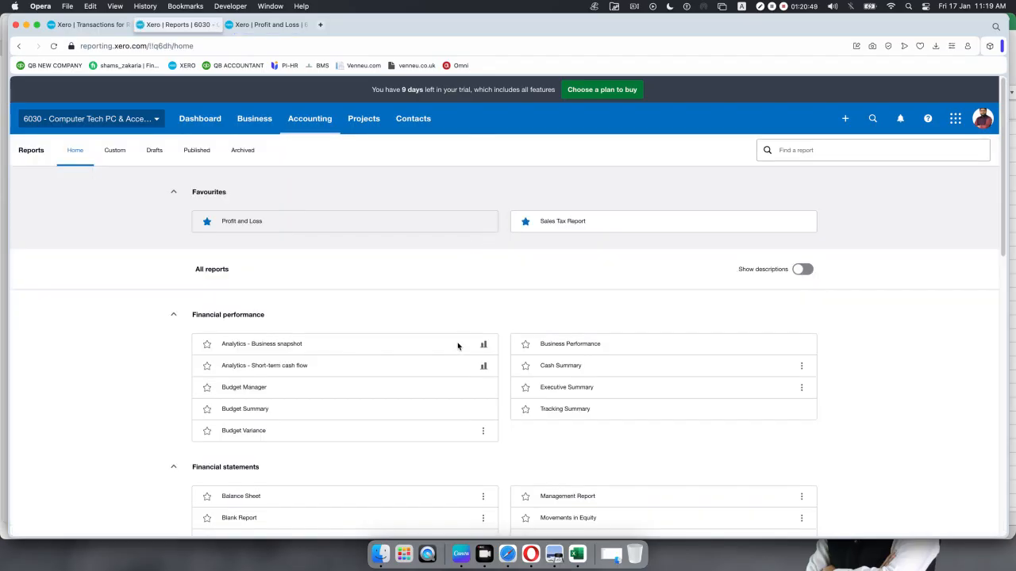
left_click(254, 499)
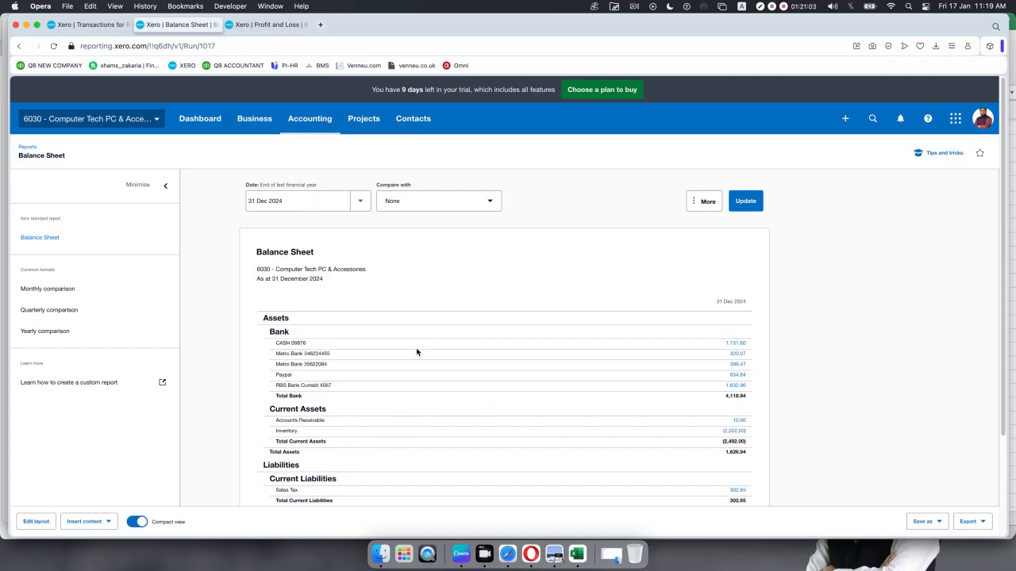
- Update the Balance Sheet report with a custom date of 28 Feb 2020 and check the Net Salary Payable liability
scroll(417, 352, "down", 3)
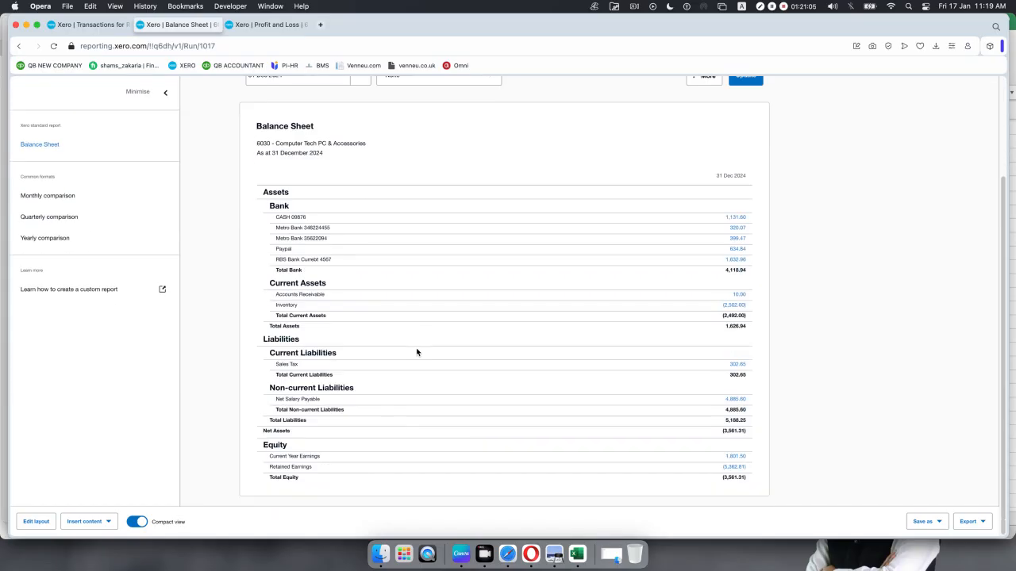
scroll(356, 250, "up", 1)
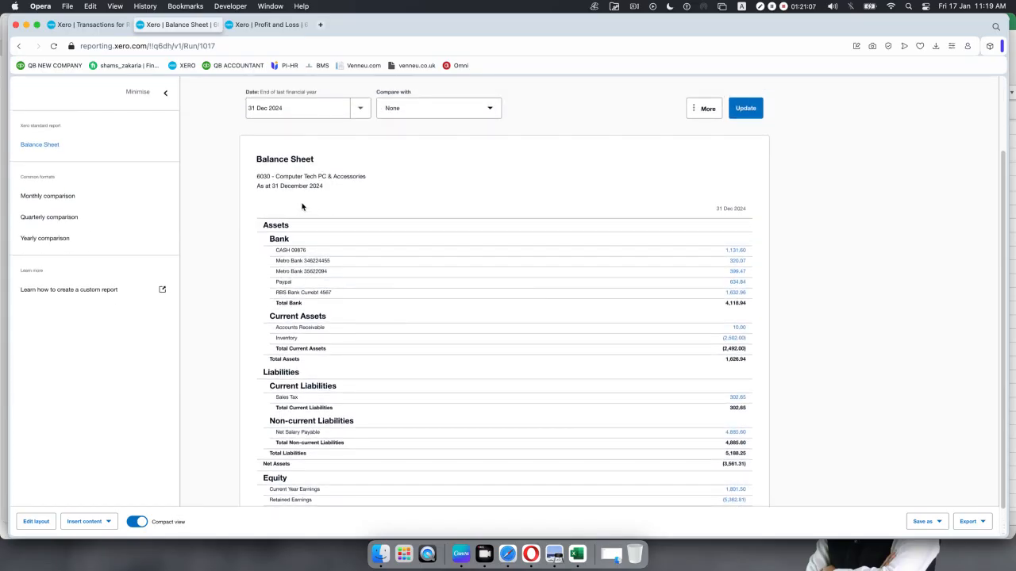
scroll(303, 196, "up", 1)
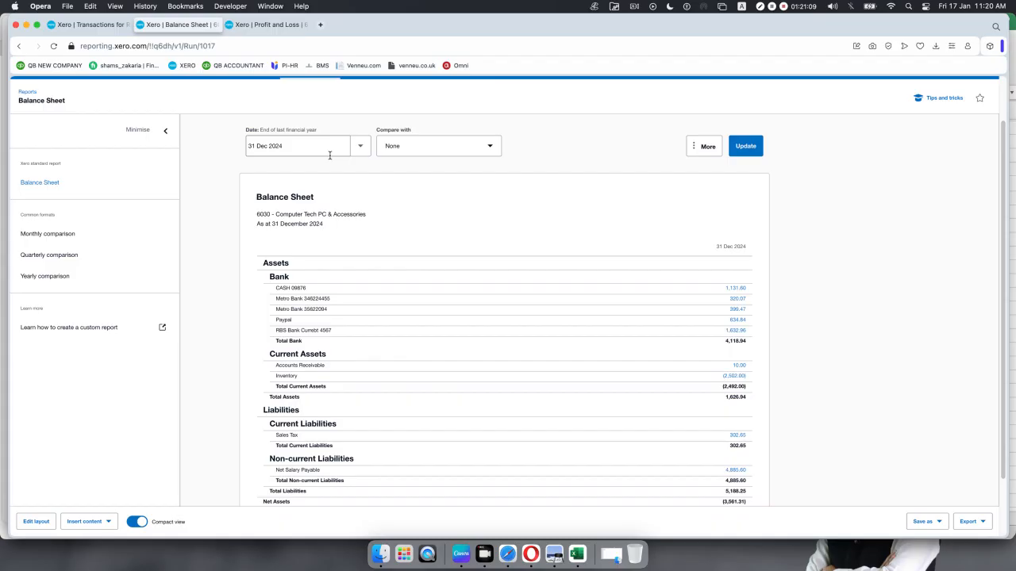
left_click(359, 146)
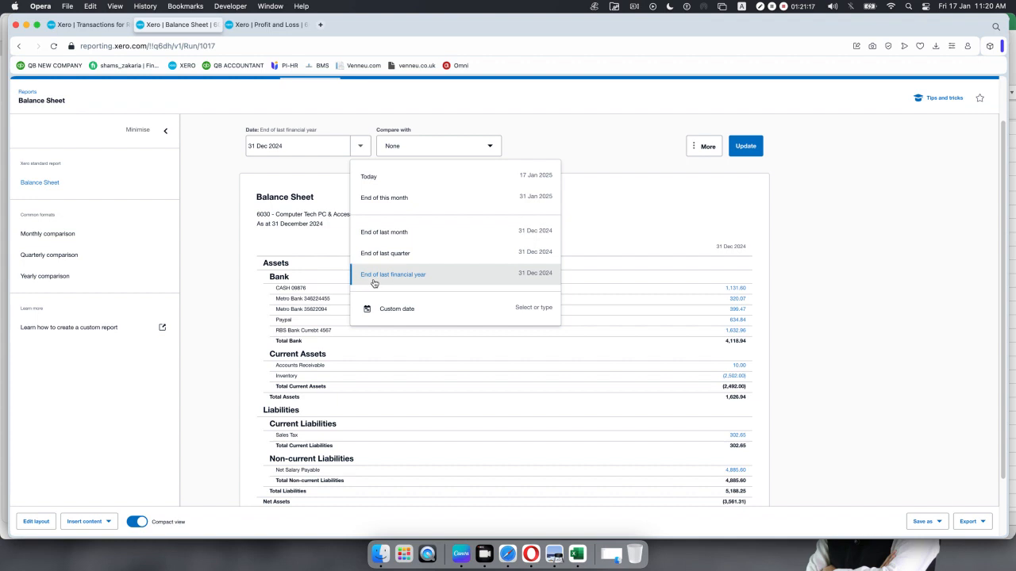
left_click(387, 309)
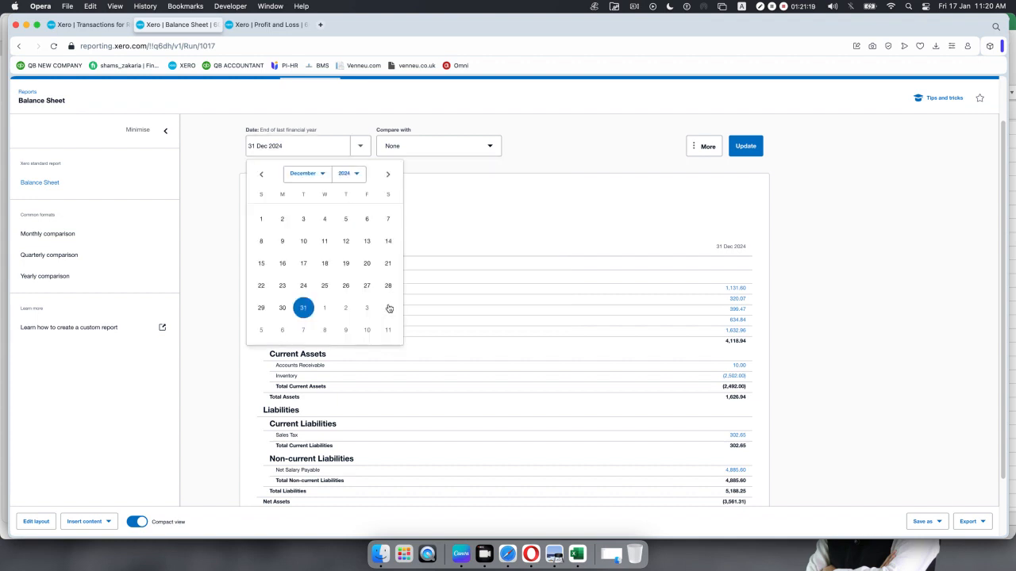
left_click(355, 176)
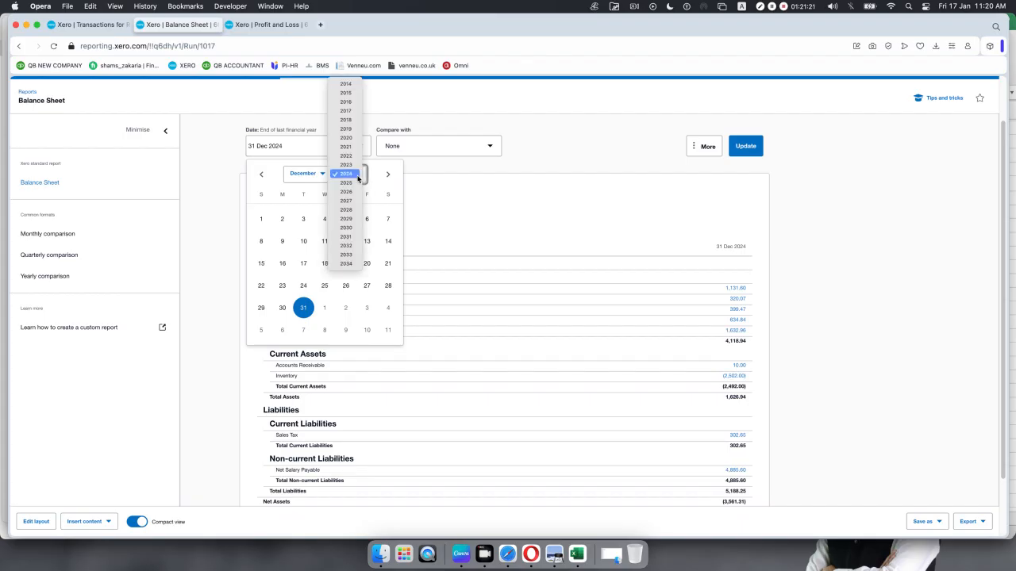
left_click(346, 137)
left_click(321, 176)
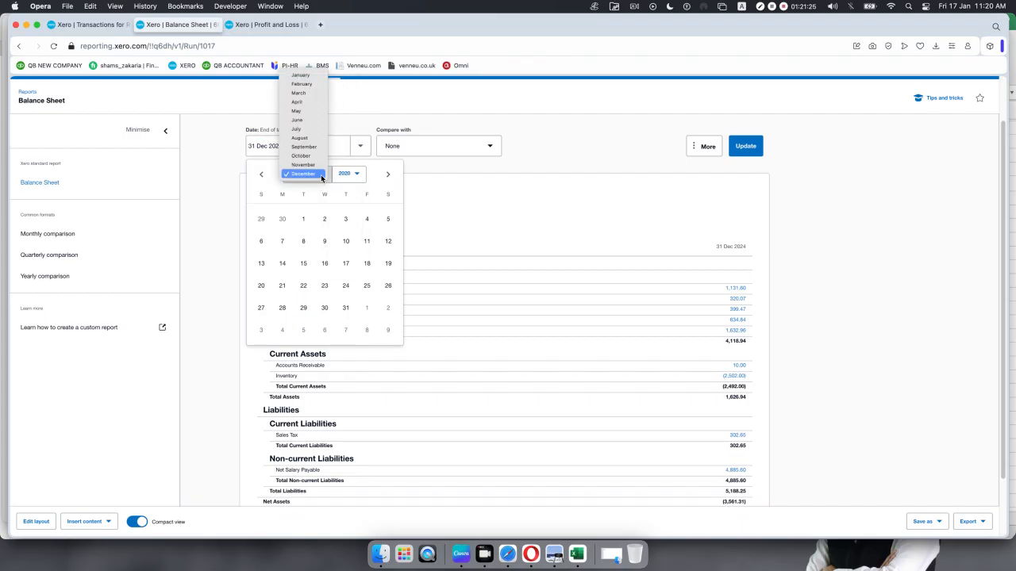
left_click(301, 84)
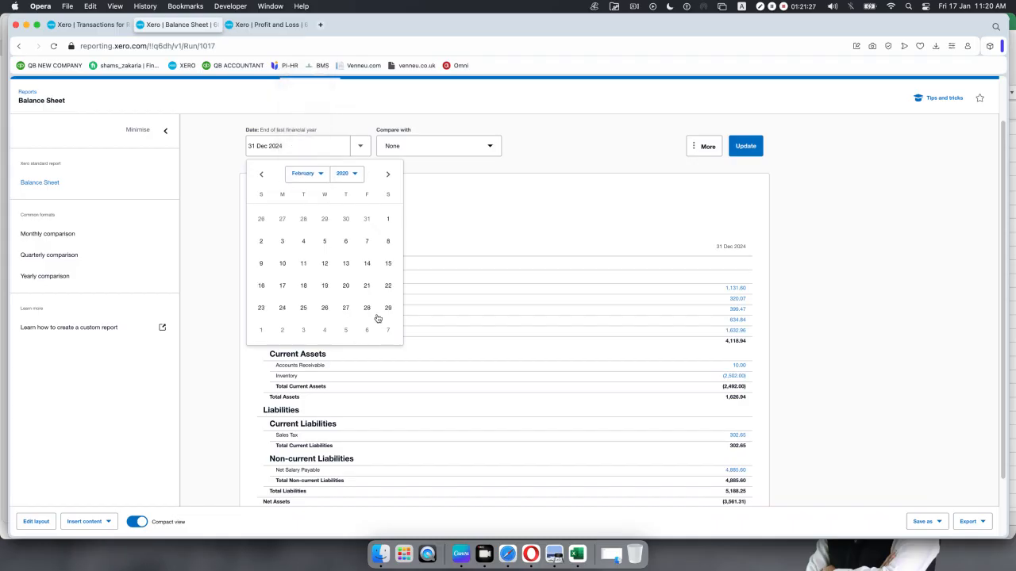
left_click(367, 308)
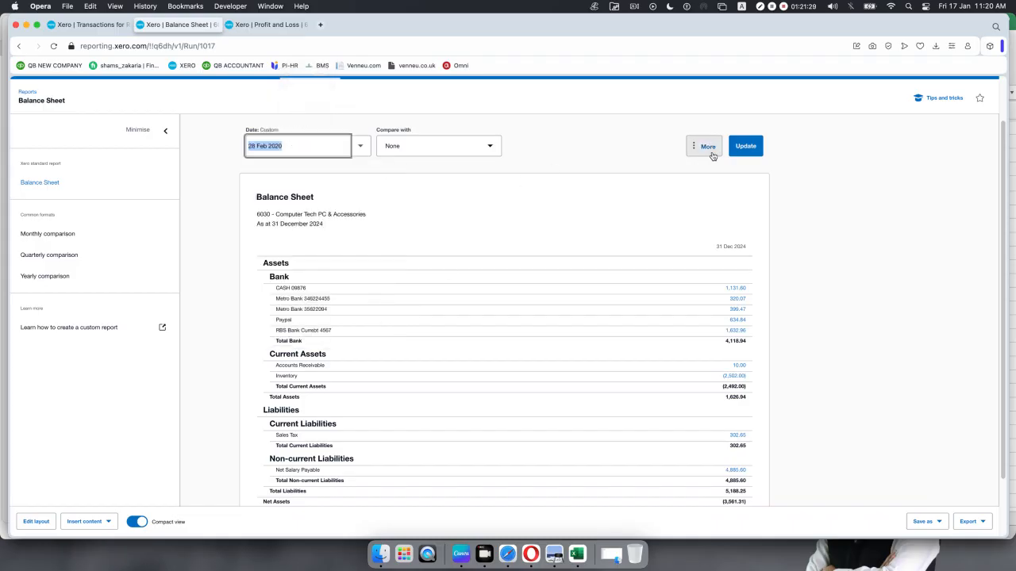
left_click(745, 146)
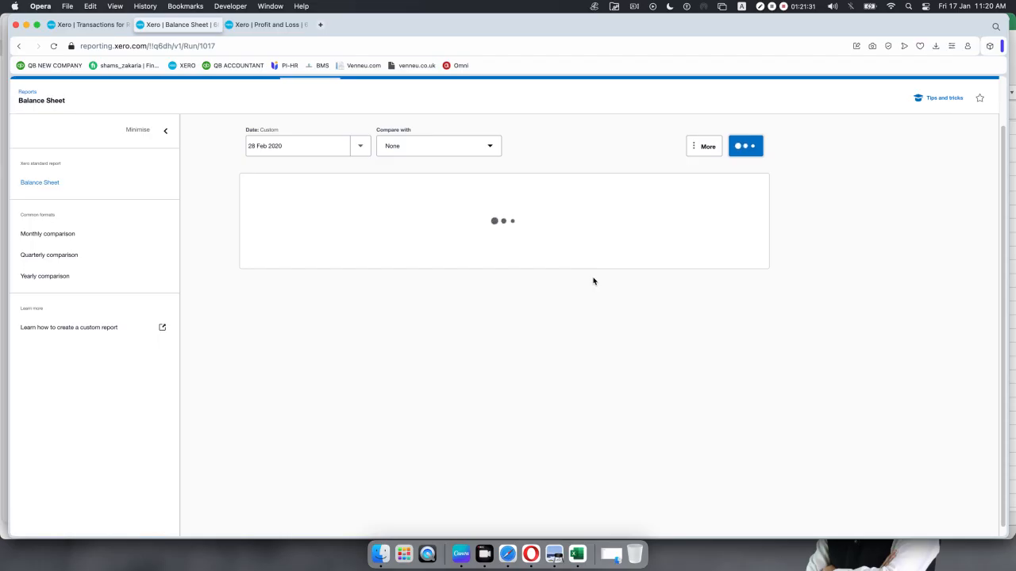
scroll(592, 282, "down", 1)
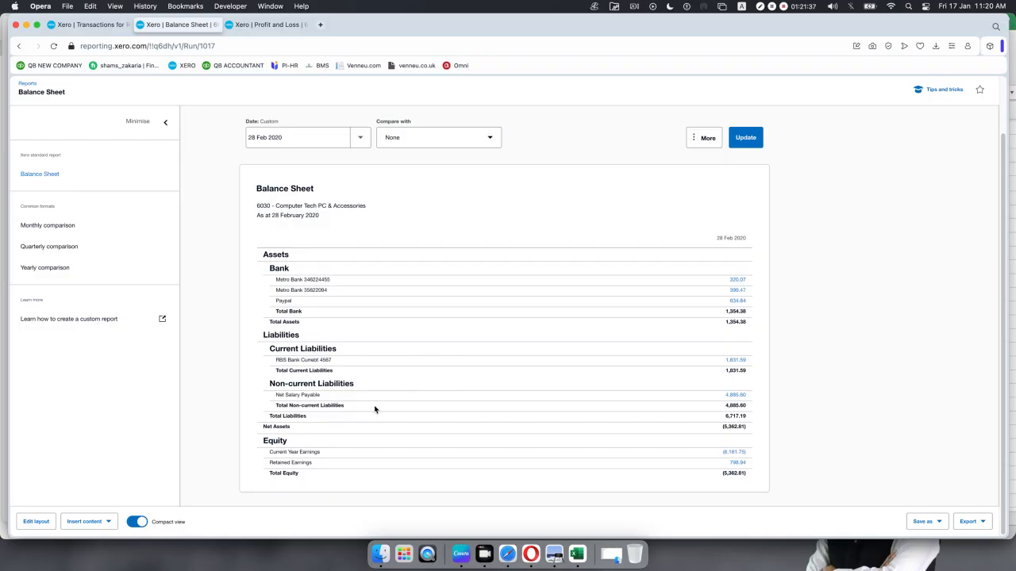
scroll(375, 409, "up", 5)
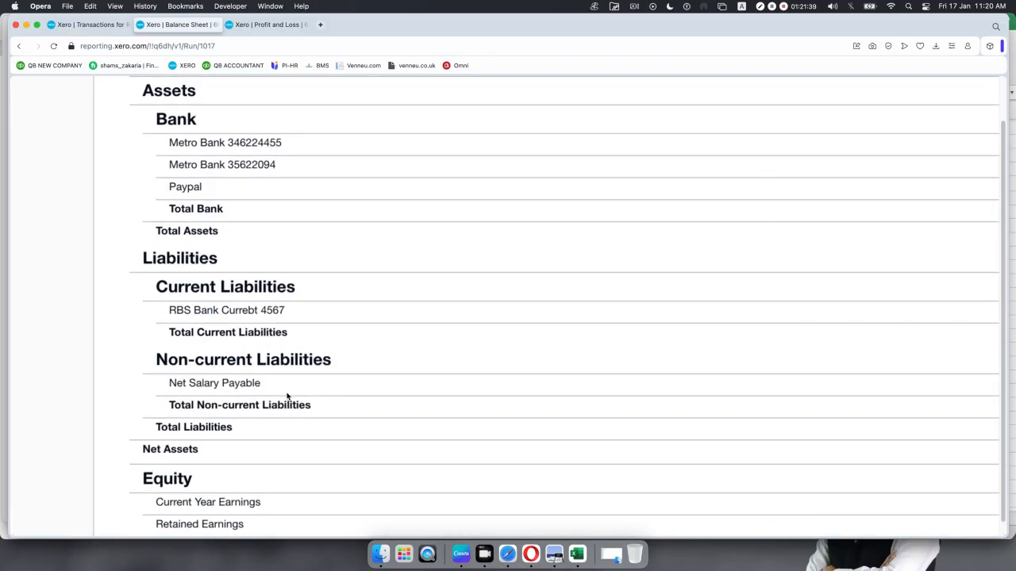
scroll(596, 402, "right", 5)
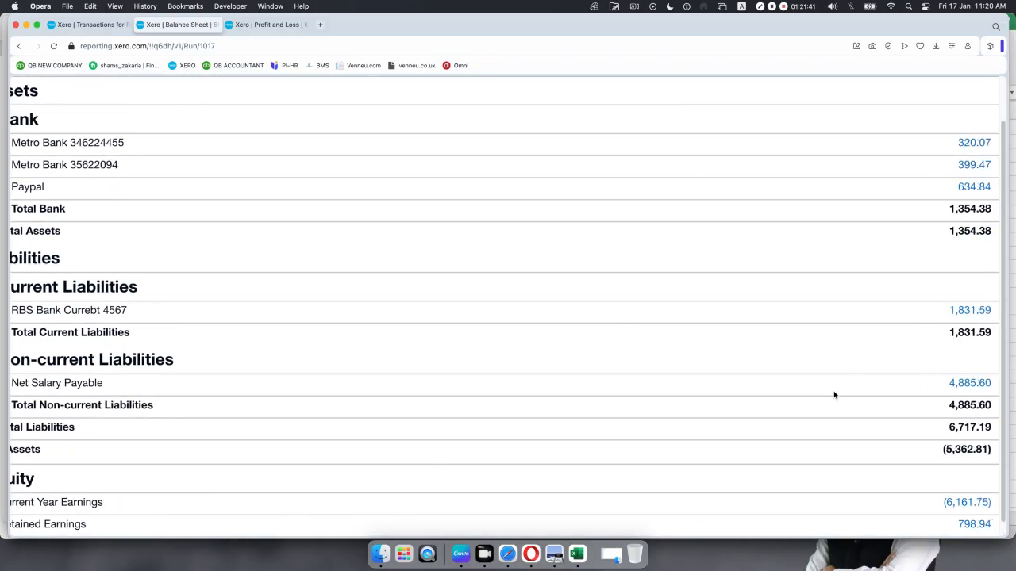
scroll(883, 394, "right", 2)
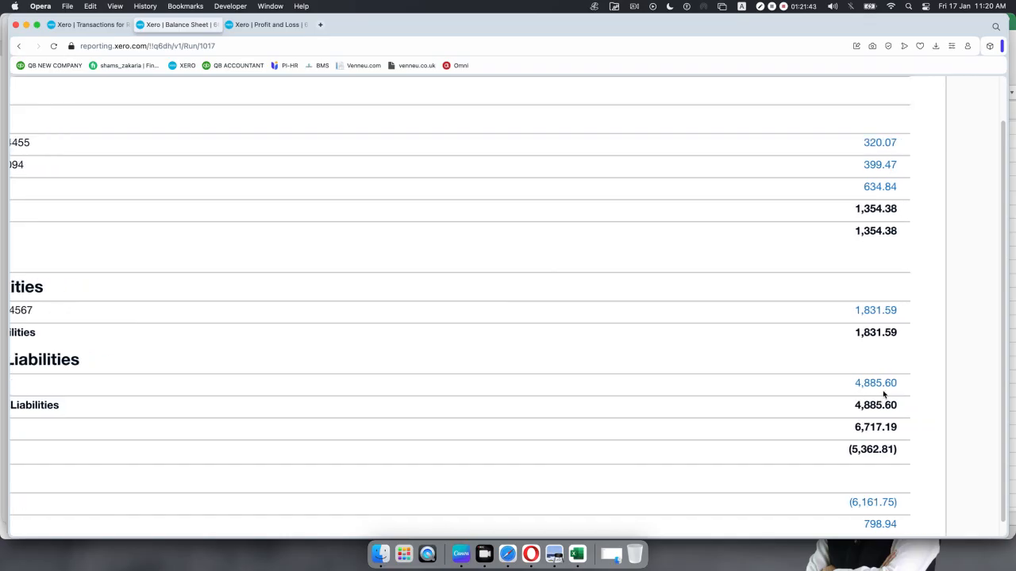
scroll(877, 392, "left", 7)
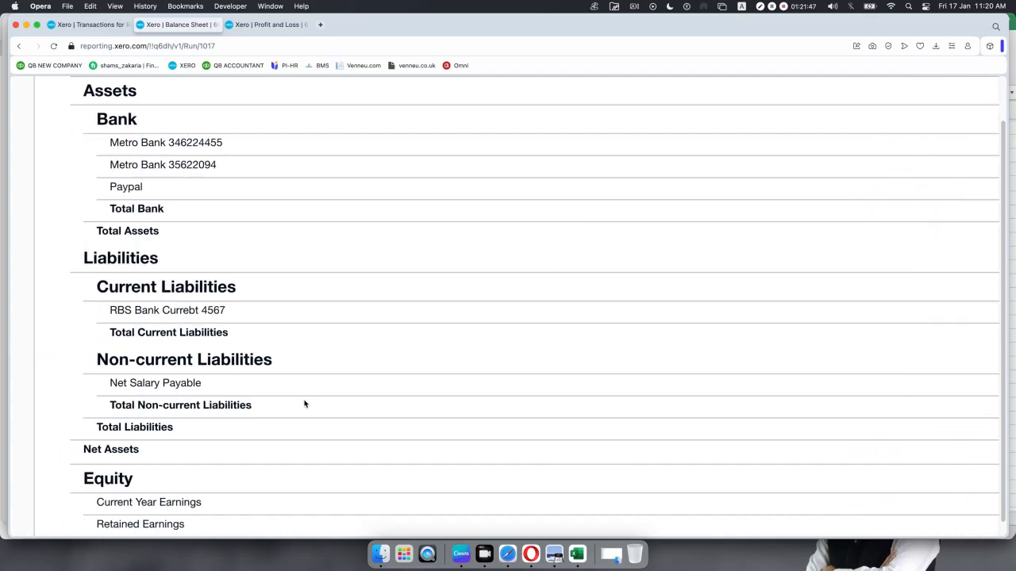
- Start a new Spend Money transaction from the first-listed Metro Bank account, with Employee as a new contact for the payee
left_click(92, 26)
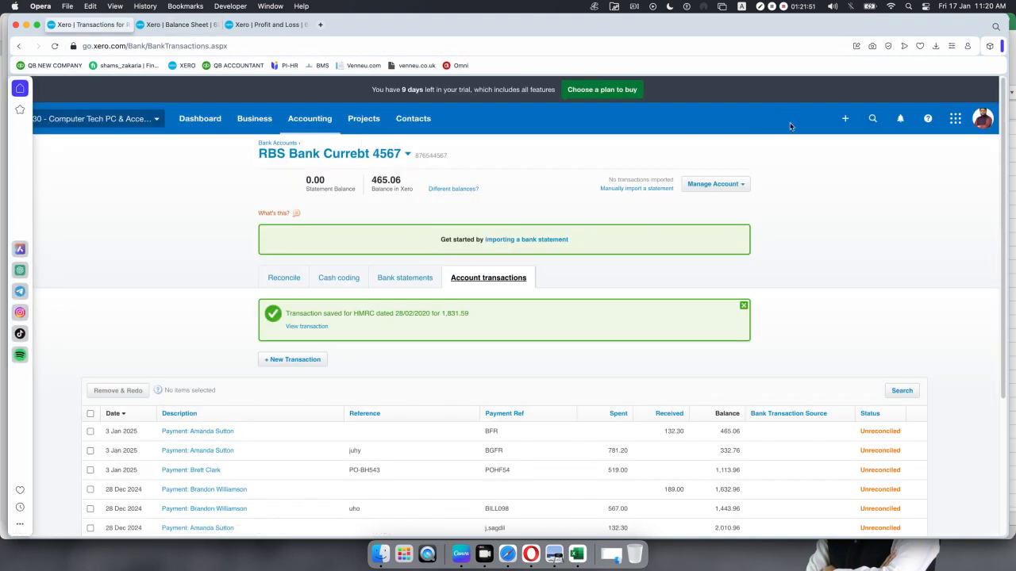
left_click(848, 119)
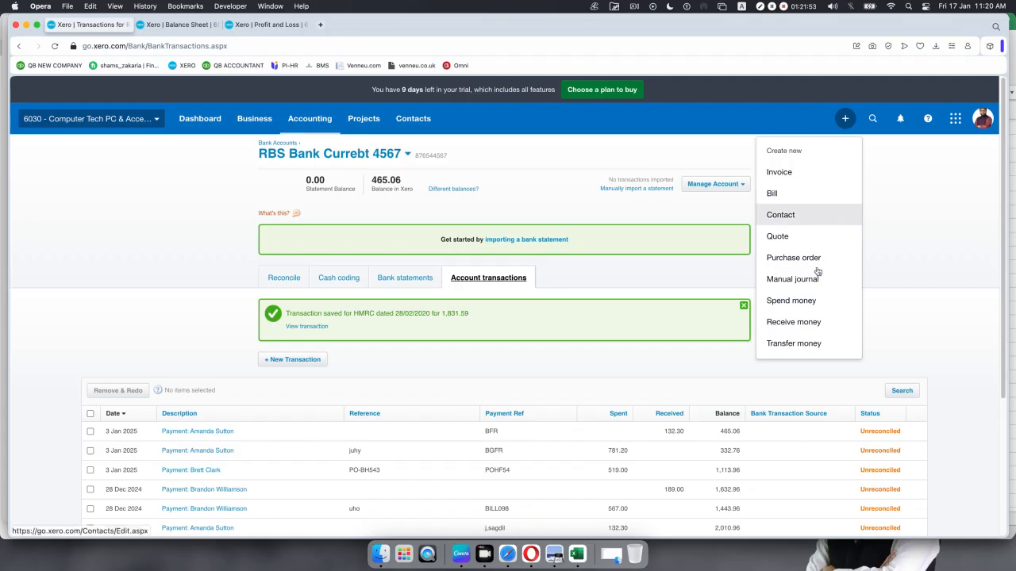
left_click(801, 303)
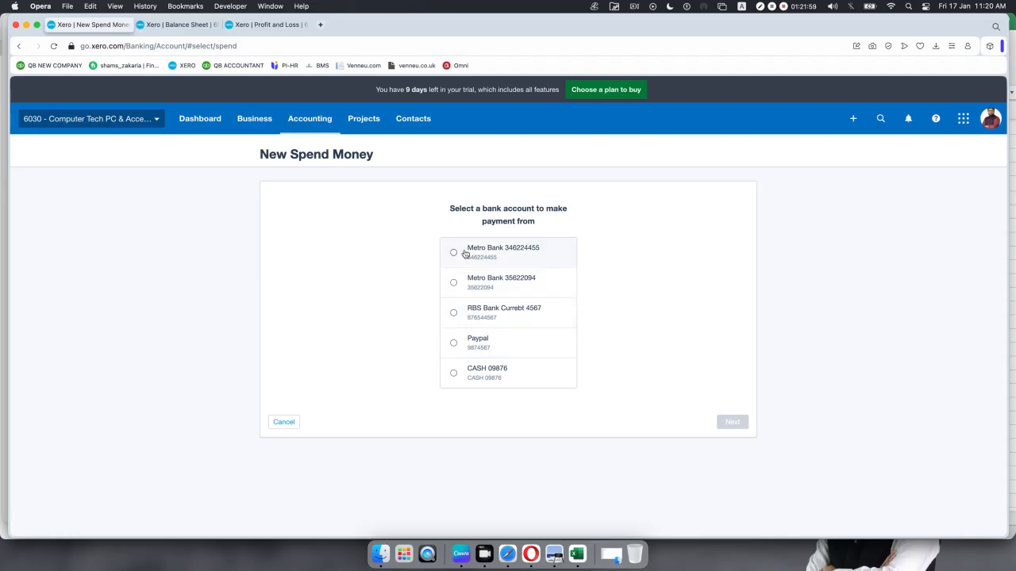
left_click(453, 252)
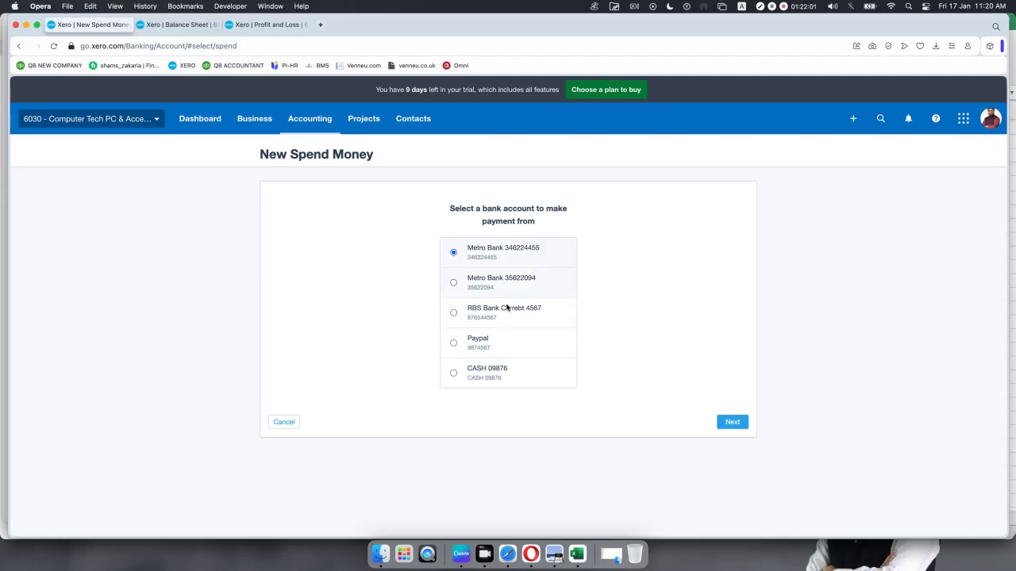
left_click(732, 421)
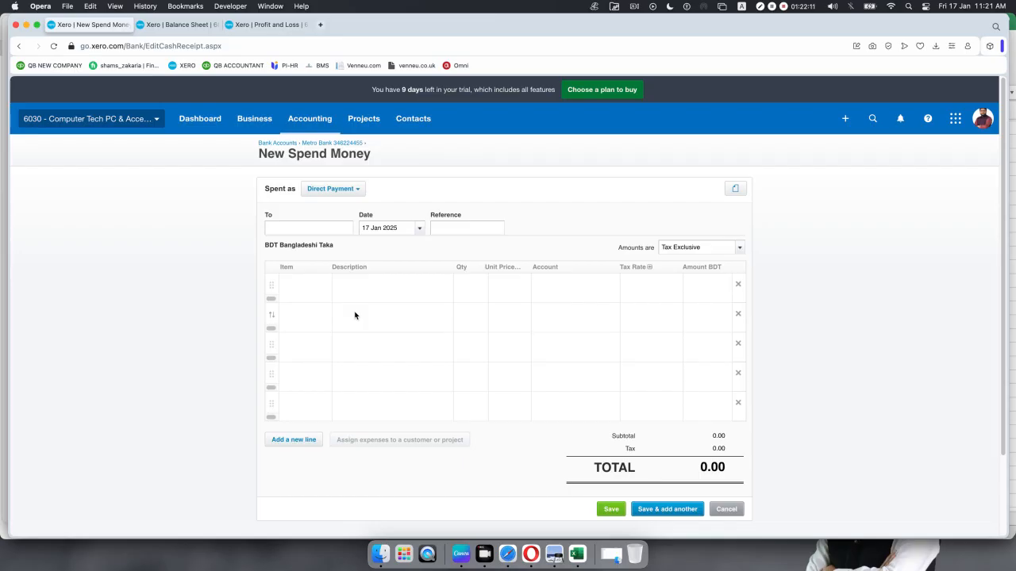
type("Emplo")
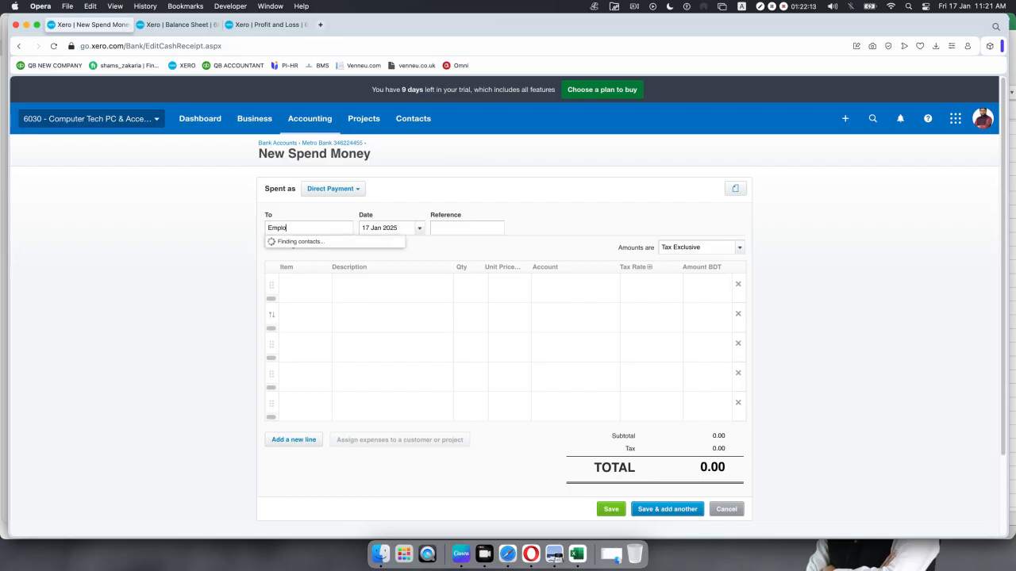
type("yee")
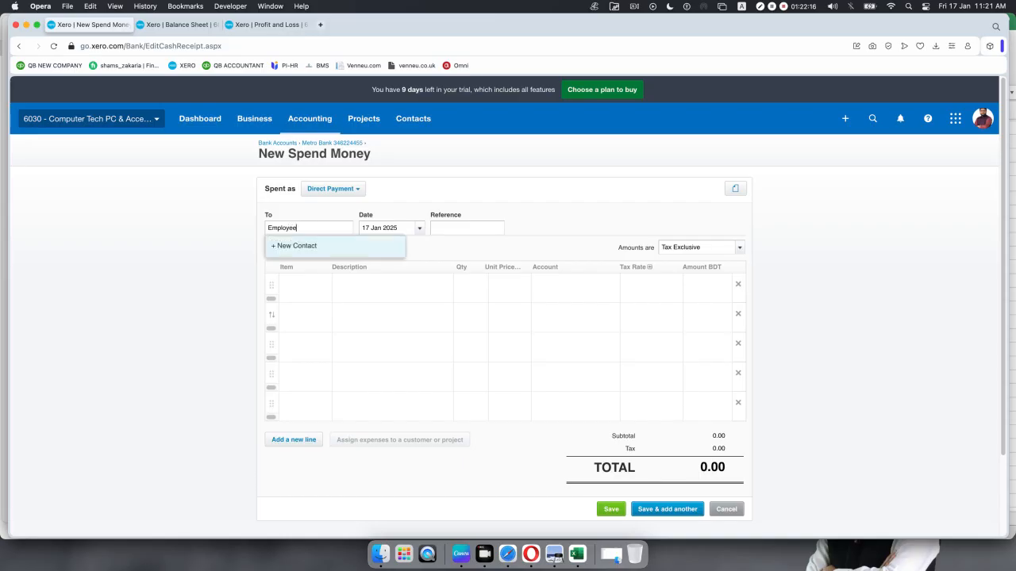
left_click(319, 251)
- Set the Spend Money transaction's date to 28 Feb 2020
left_click(419, 231)
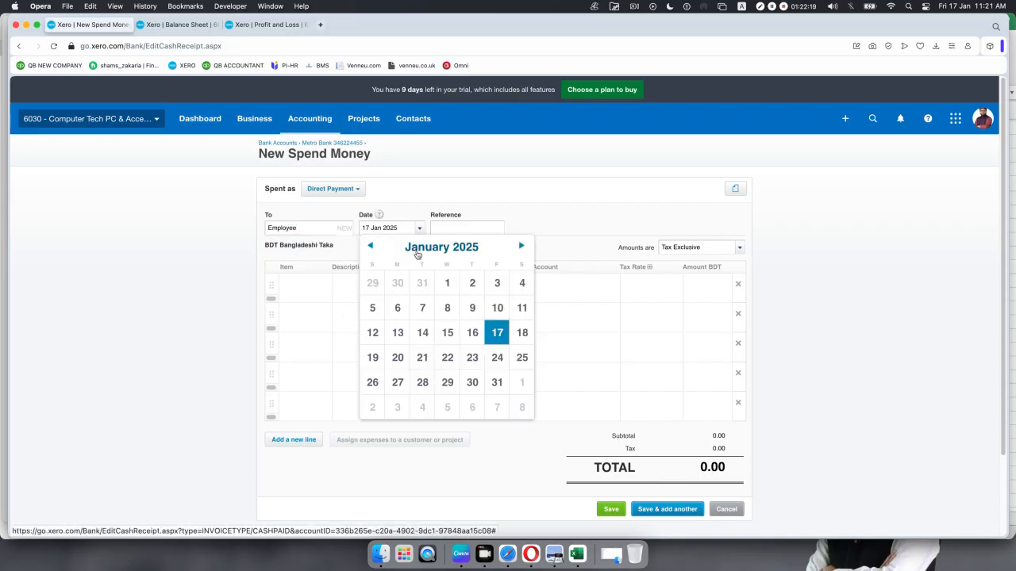
left_click(443, 248)
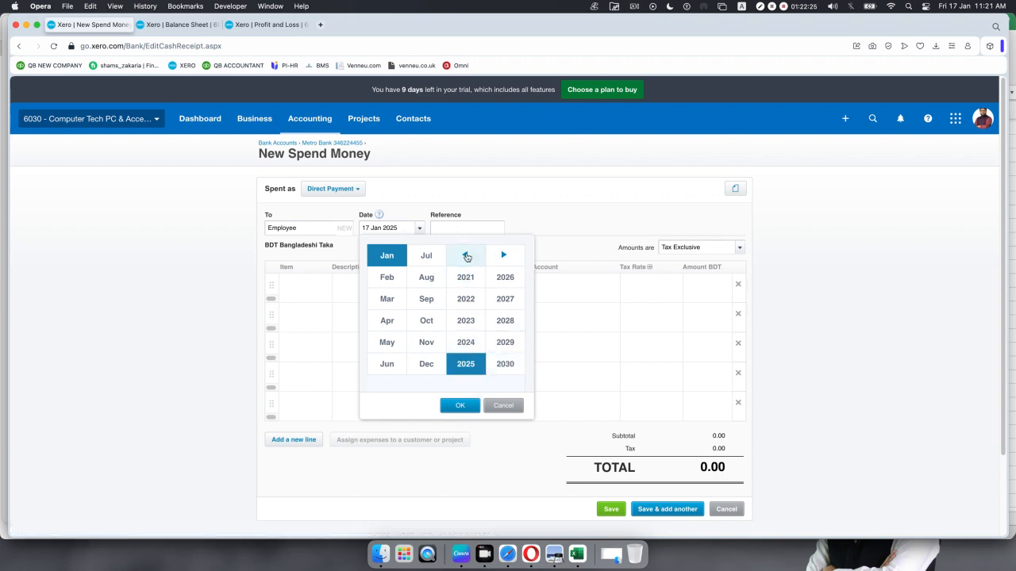
left_click(465, 255)
left_click(514, 373)
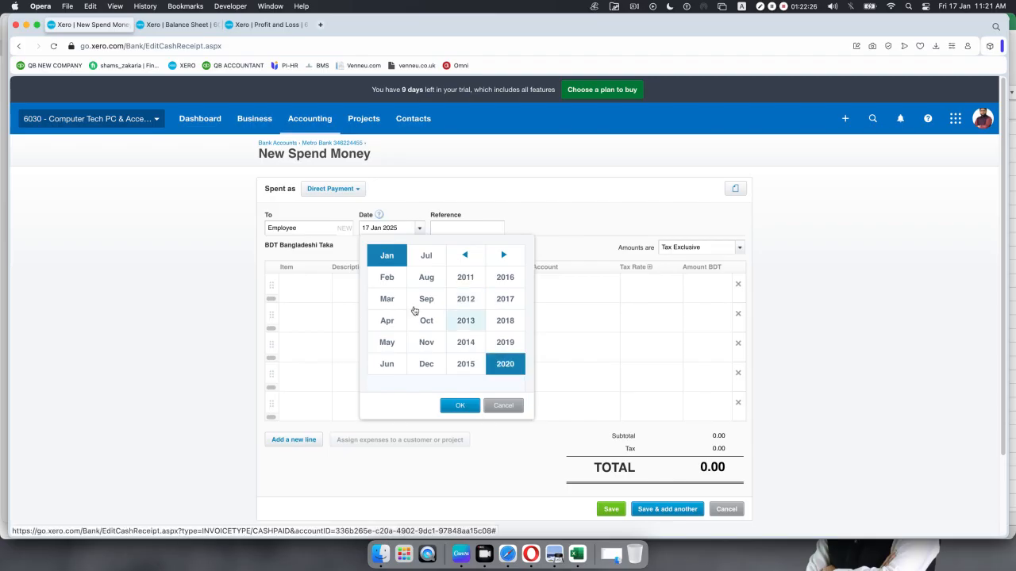
left_click(388, 277)
left_click(454, 407)
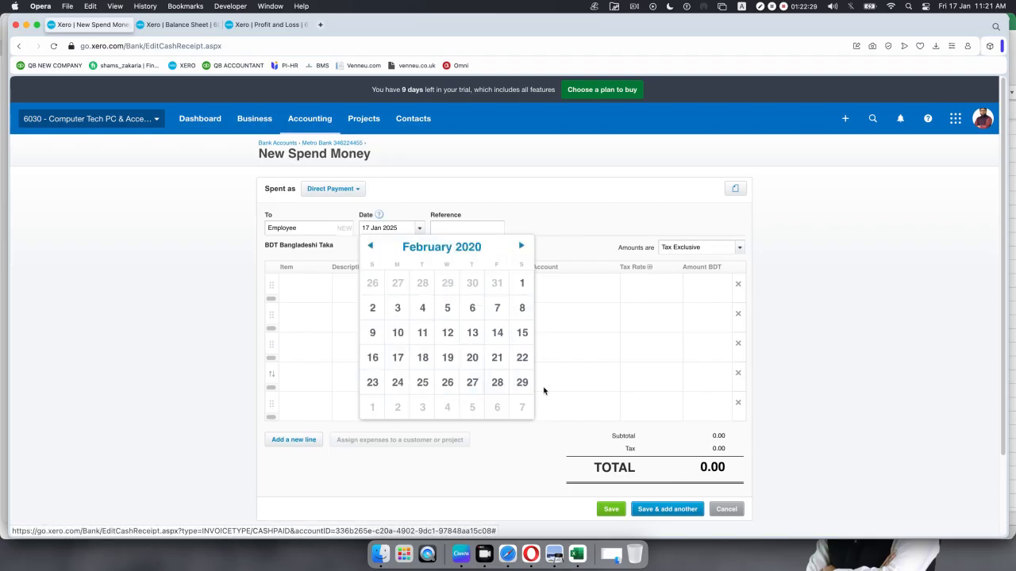
left_click(497, 382)
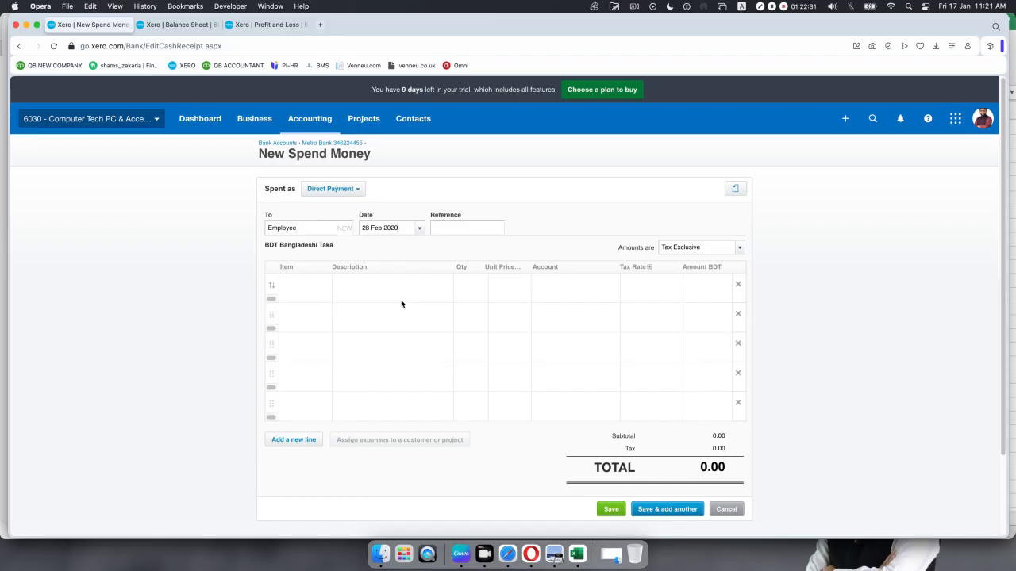
- Assign the first line to account 401 - Salary and Wages with a quantity of 1
left_click(598, 289)
left_click(611, 286)
type("sala")
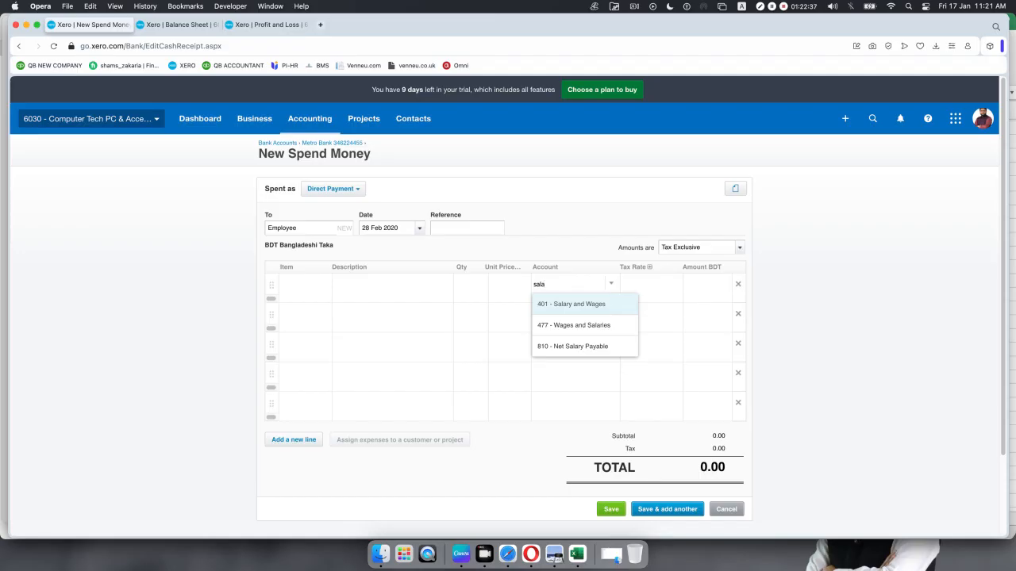
left_click(595, 304)
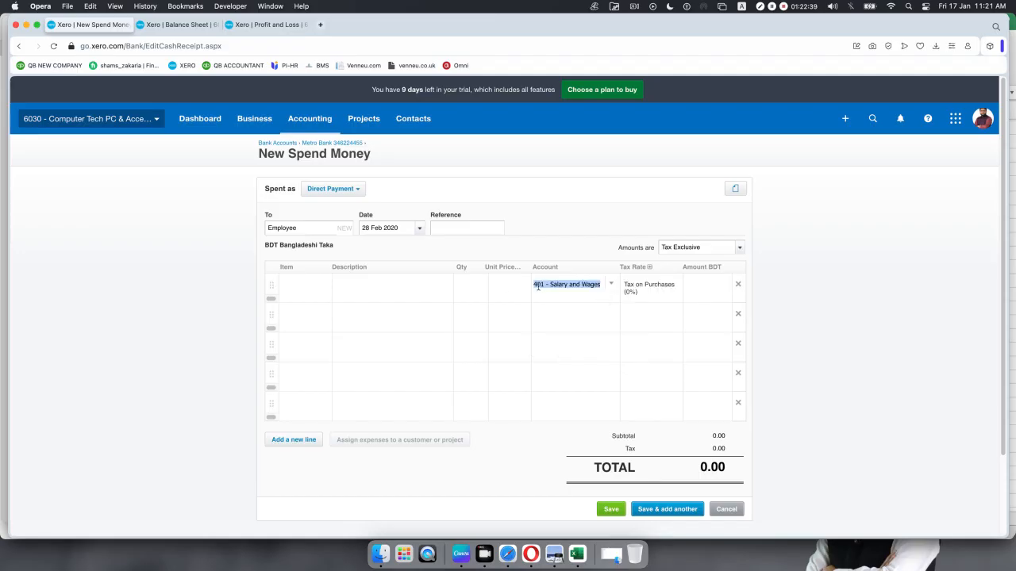
left_click(475, 286)
type("1")
key("Tab")
- Copy the Net Salary Payable amount from C29 in Excel and enter 4885.6 as the first line's unit price in Xero
left_click(579, 549)
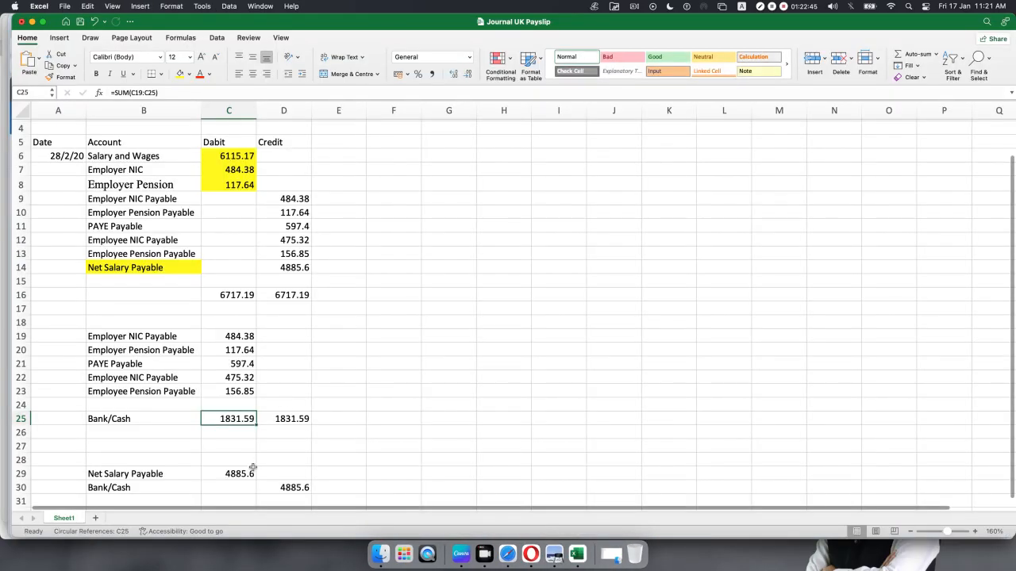
left_click(238, 474)
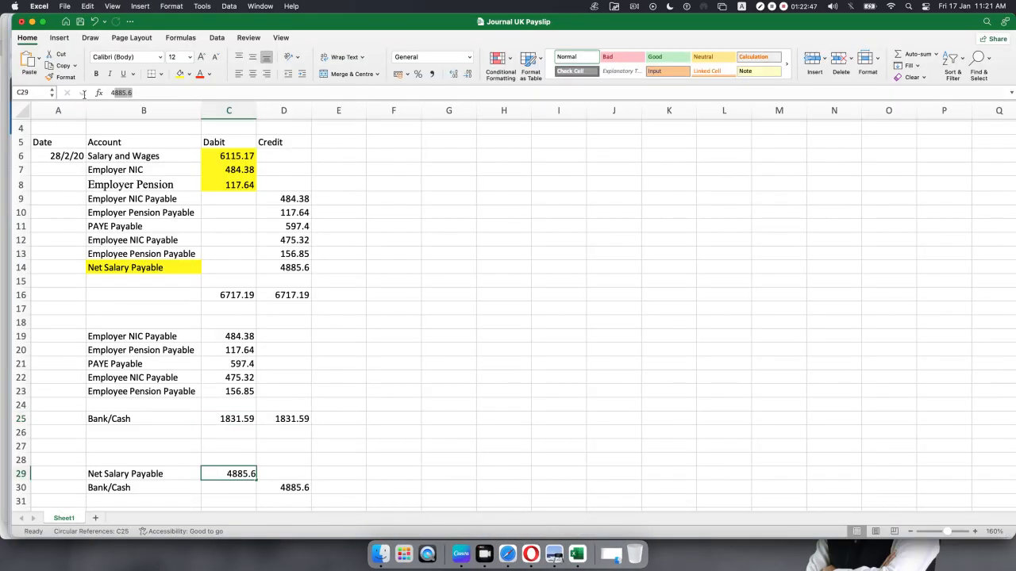
key("super+Tab")
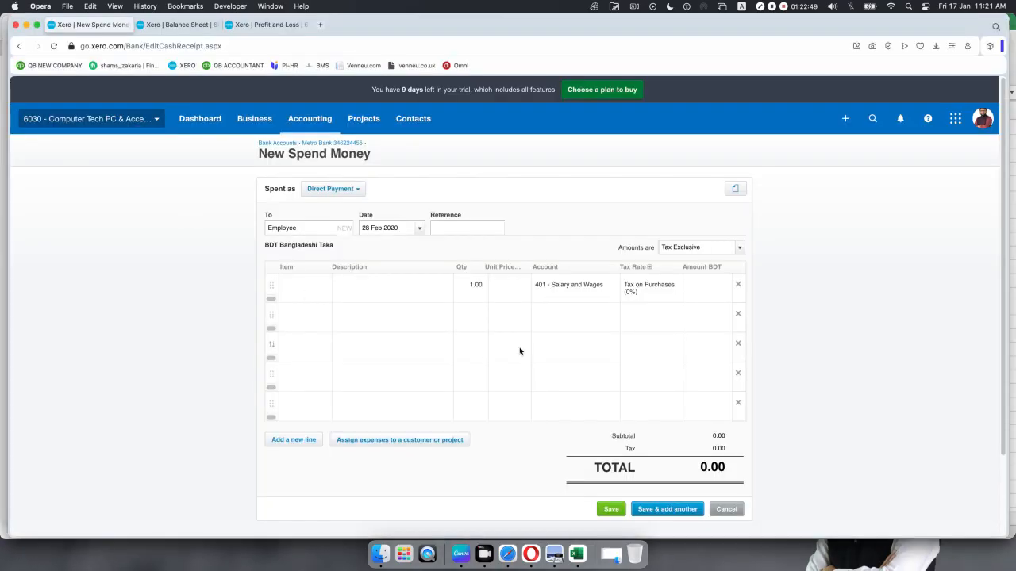
left_click(506, 287)
type("4885.6")
- Change the Spend Money transaction's date to 5 Mar 2020
left_click(419, 231)
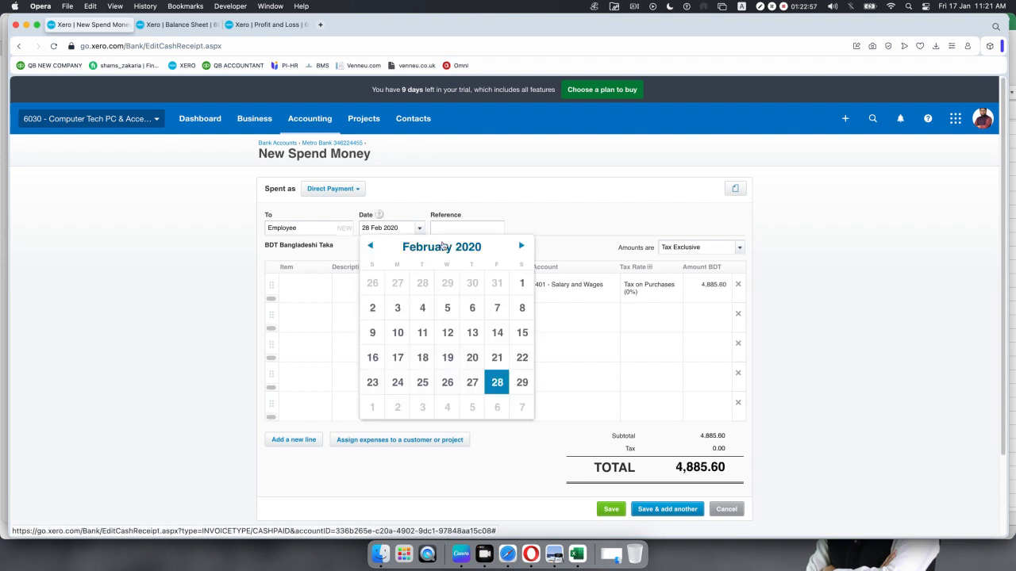
left_click(520, 245)
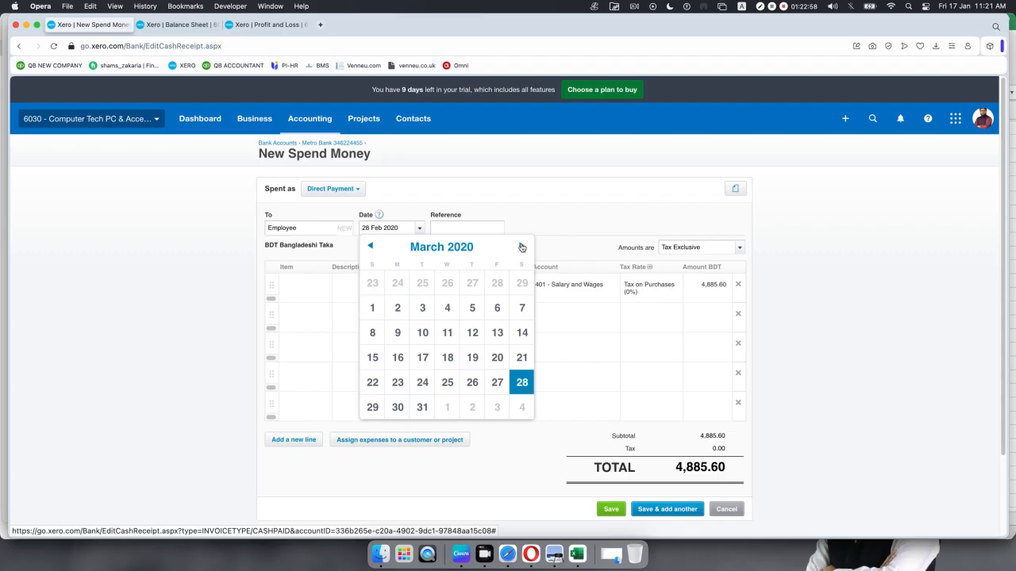
left_click(472, 308)
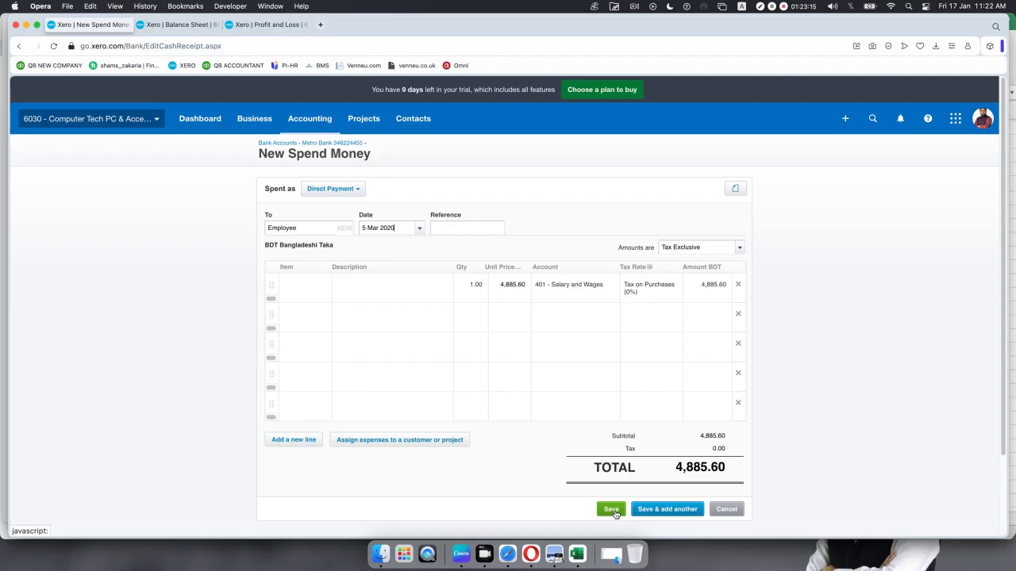
- Change the first line's account to 810 - Net Salary Payable and save the Spend Money transaction
left_click(612, 289)
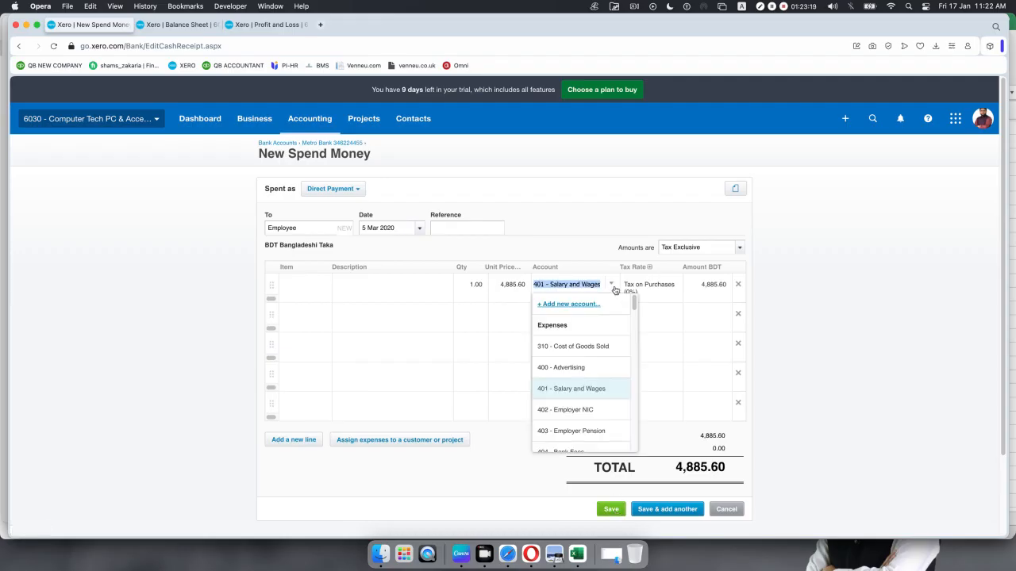
type("salary")
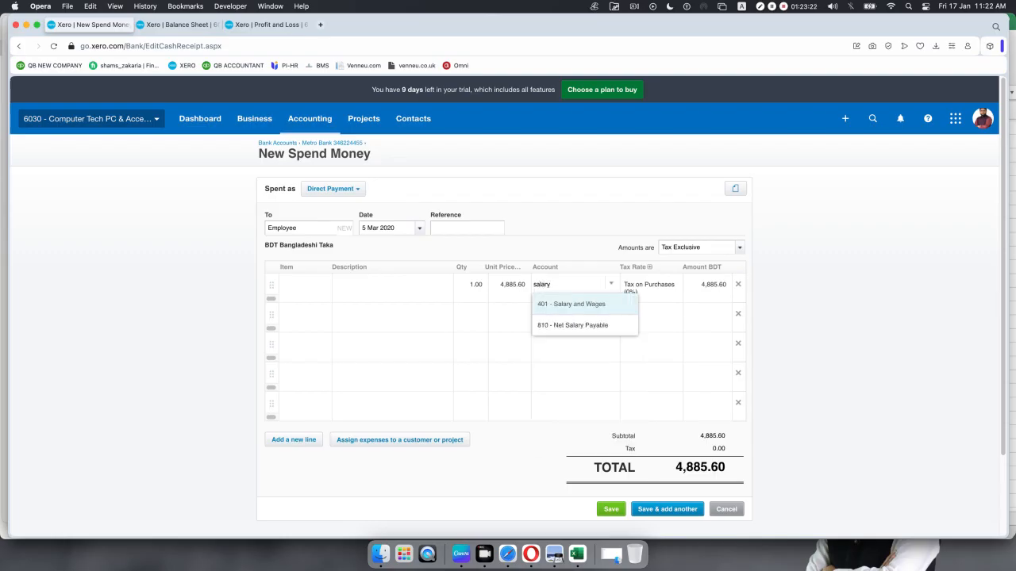
left_click(602, 328)
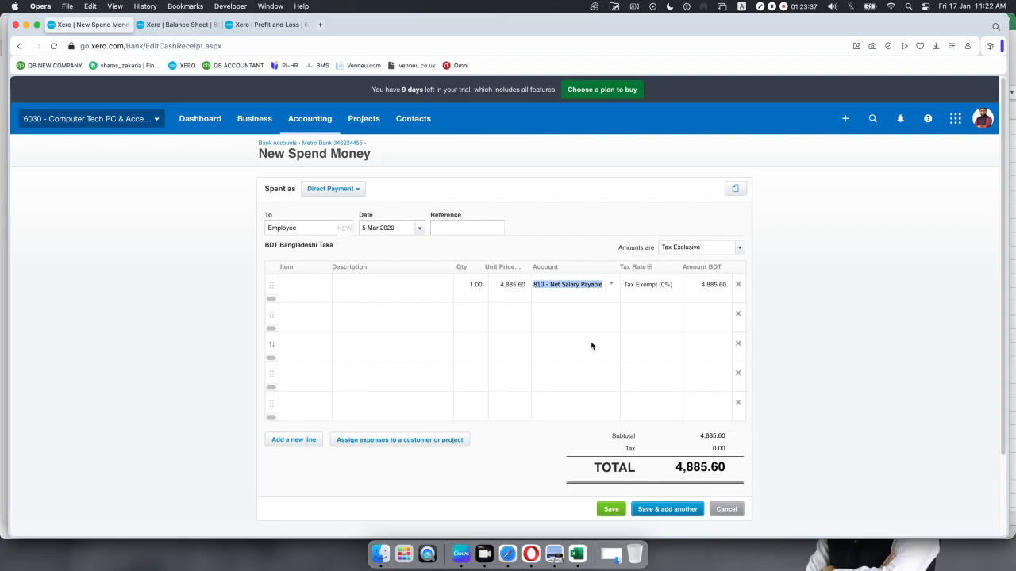
left_click(611, 510)
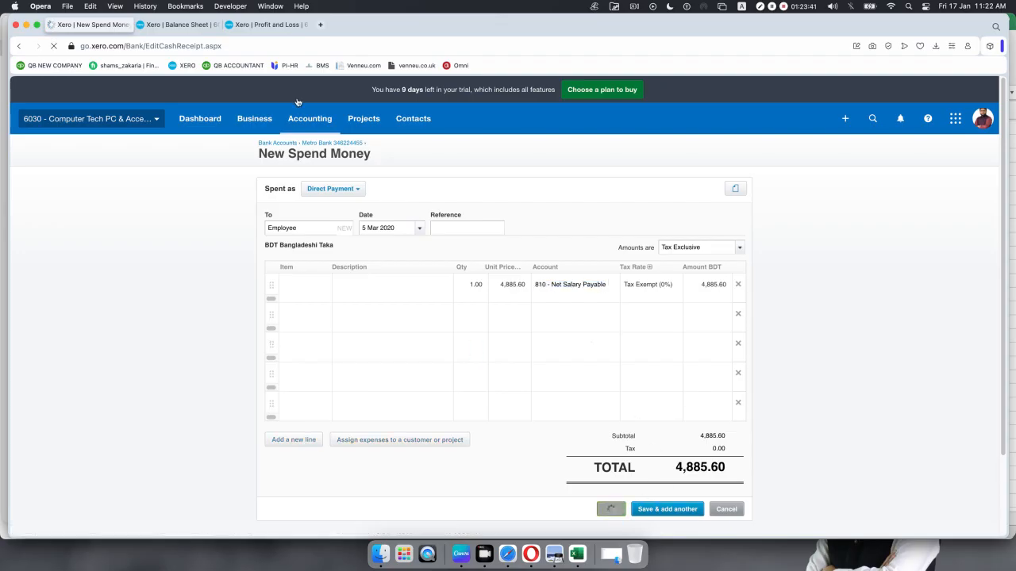
- Reload the Balance Sheet, examine its Net Salary Payable line, and check the saved payment in the Metro Bank account transactions
left_click(190, 24)
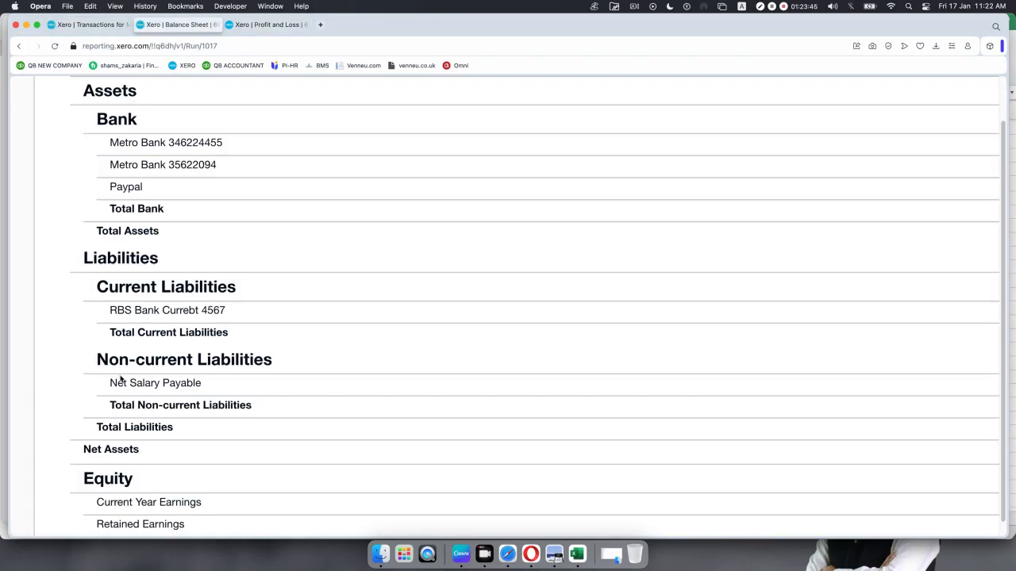
scroll(653, 453, "right", 10)
scroll(755, 390, "left", 10)
left_click(56, 47)
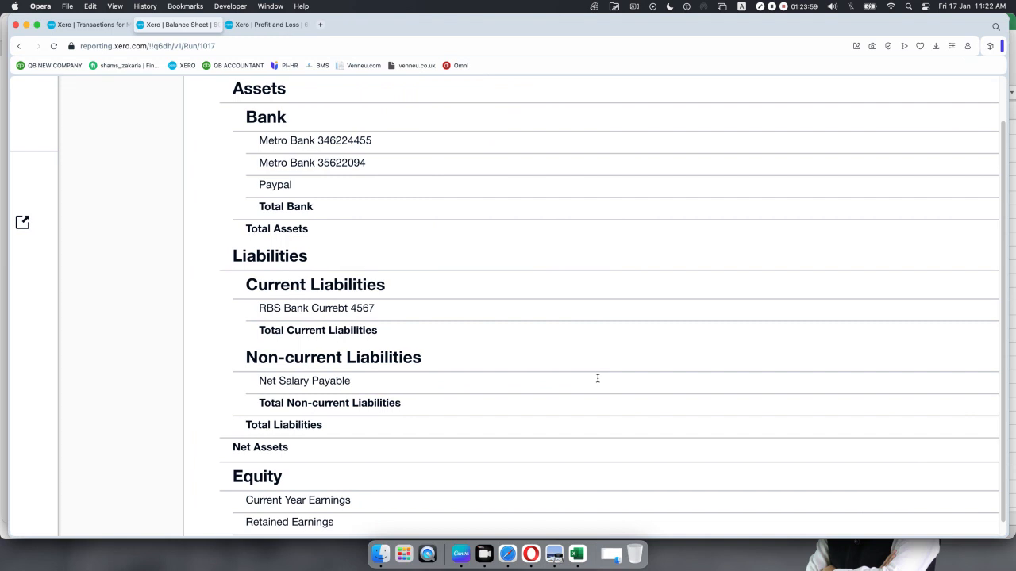
scroll(598, 381, "right", 3)
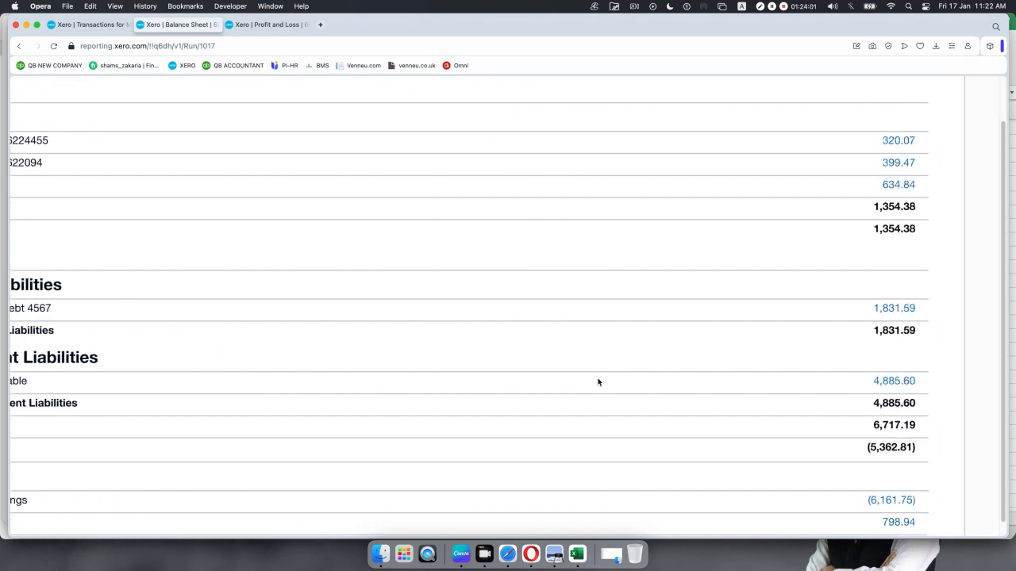
scroll(598, 381, "left", 2)
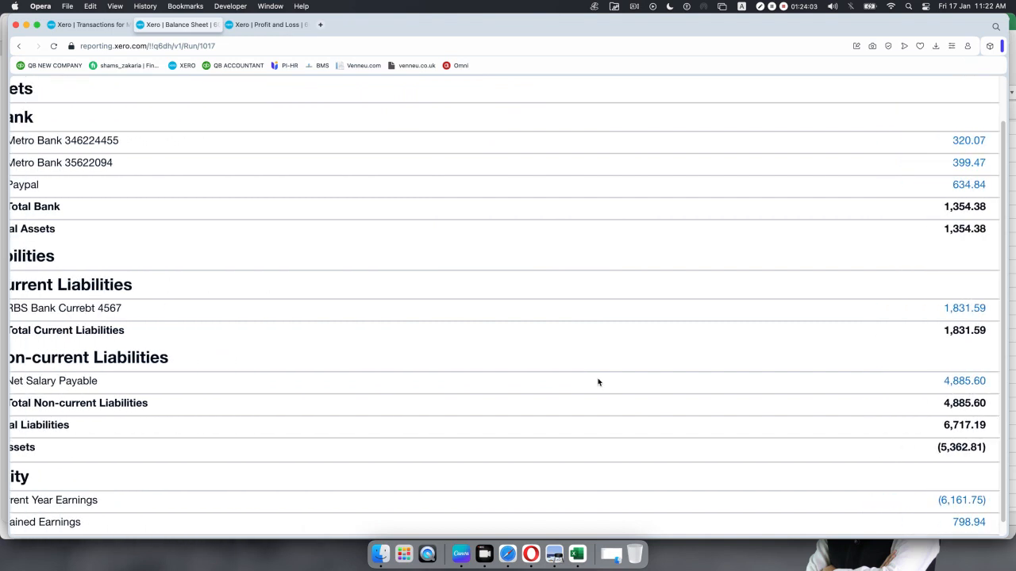
scroll(598, 382, "left", 1)
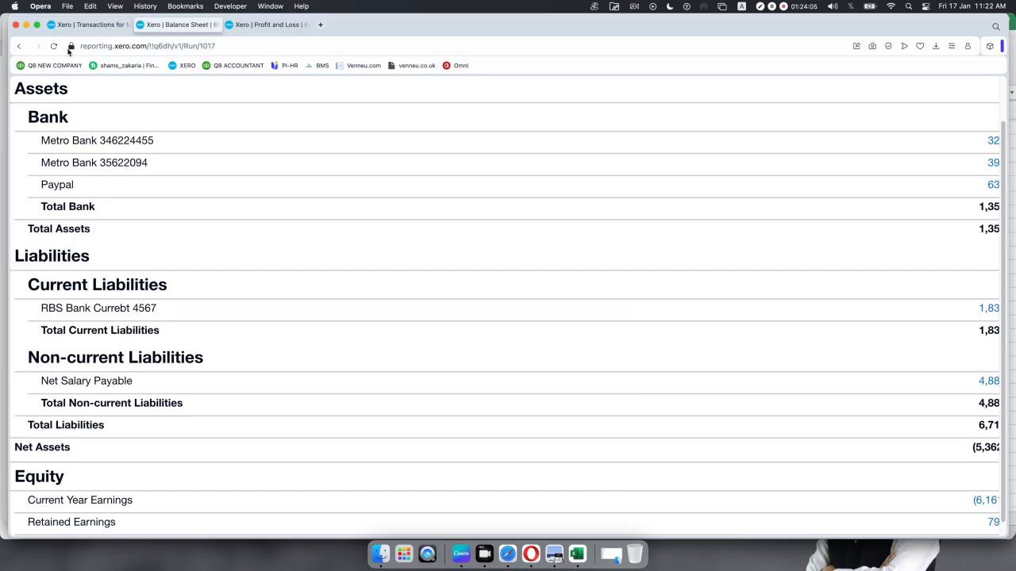
left_click(55, 47)
left_click(95, 25)
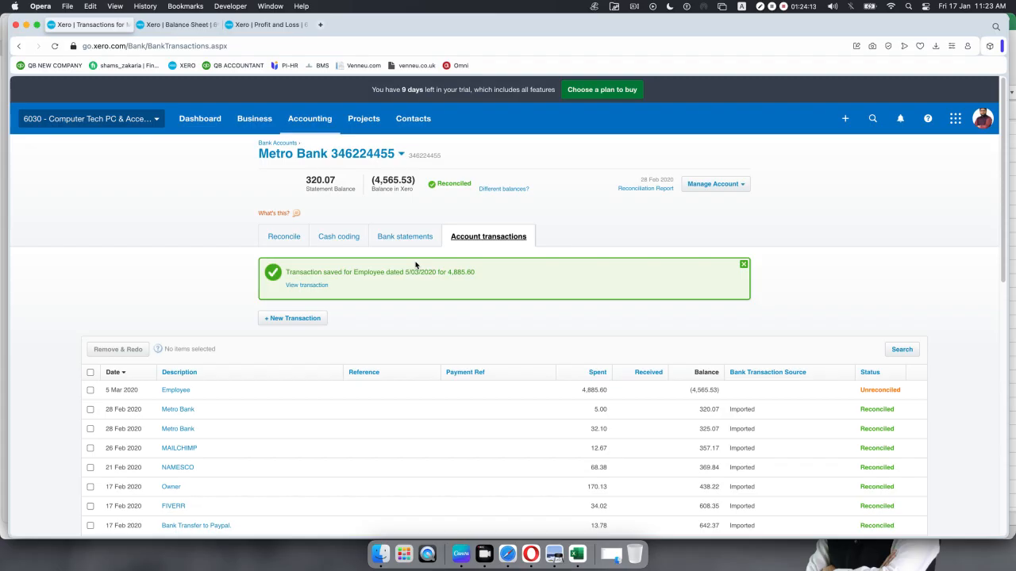
- Return to the Balance Sheet, update the report and review its bank and liability lines
left_click(187, 28)
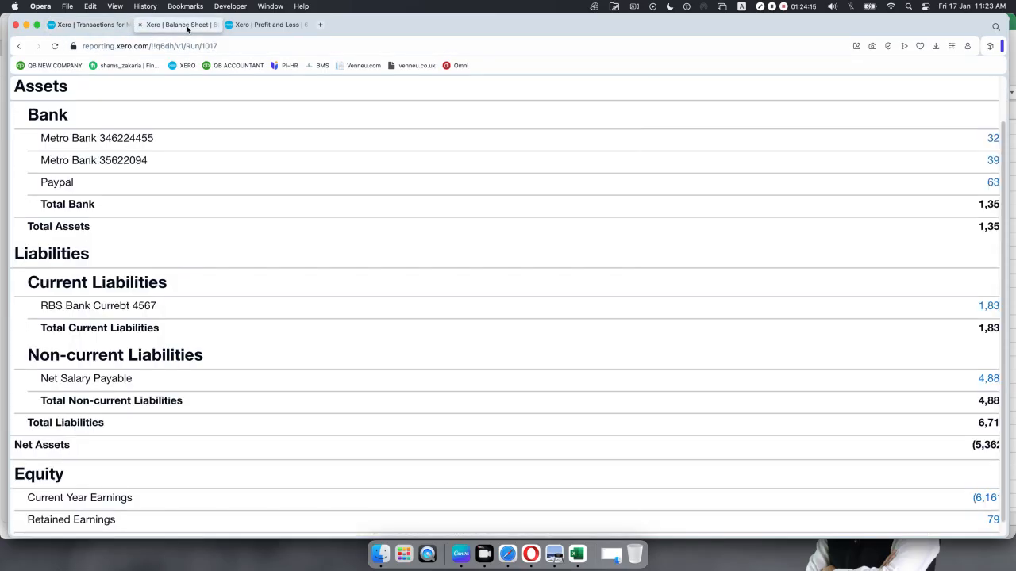
scroll(384, 466, "right", 5)
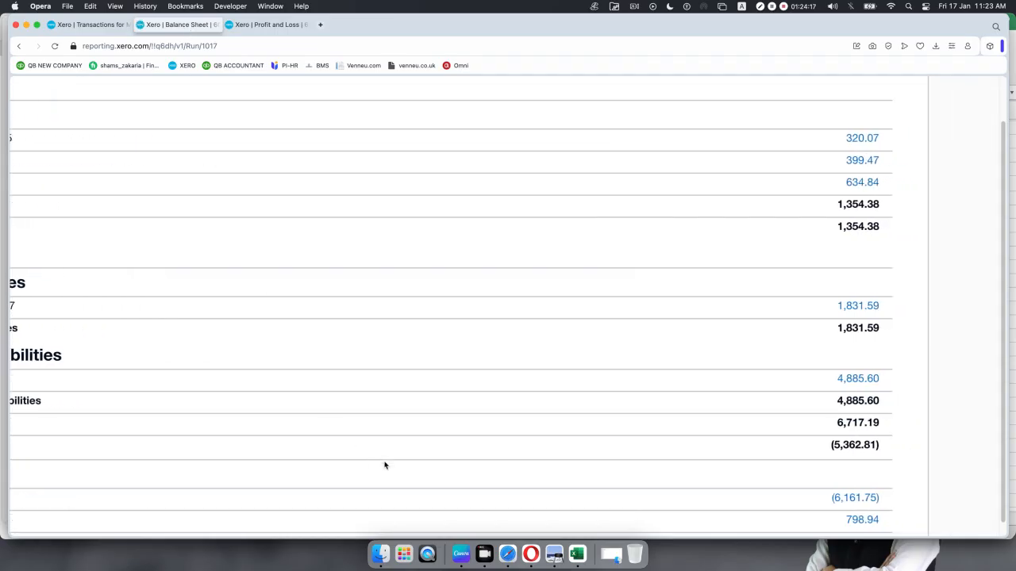
scroll(385, 466, "left", 1)
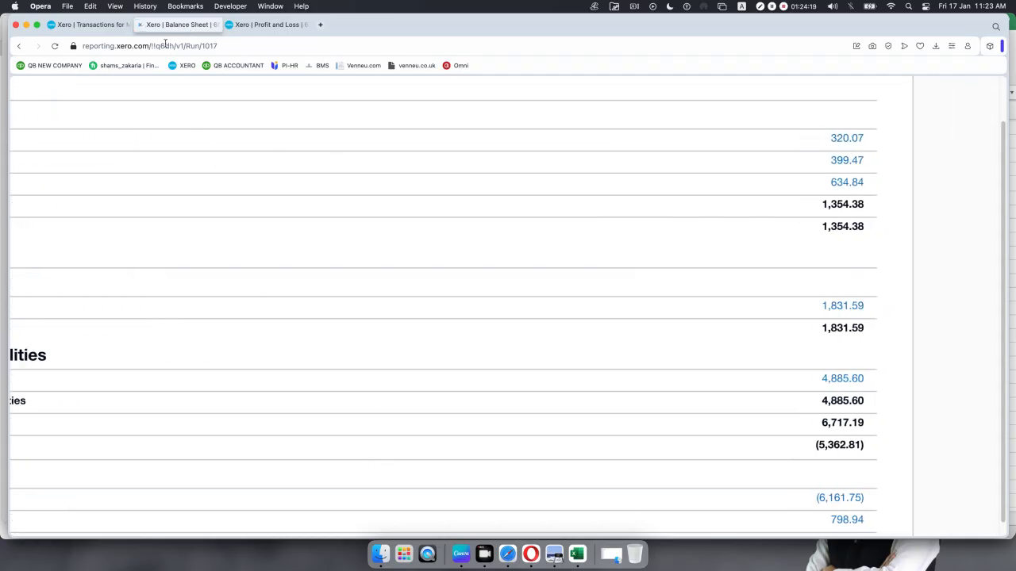
key("super+minus")
key("super+minus")
key("super+minus")
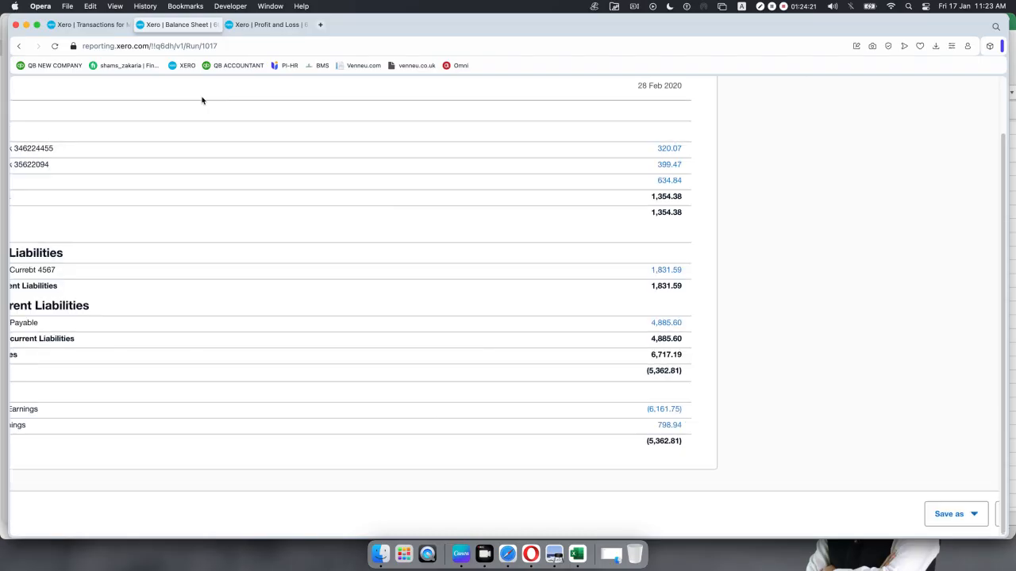
key("super+minus")
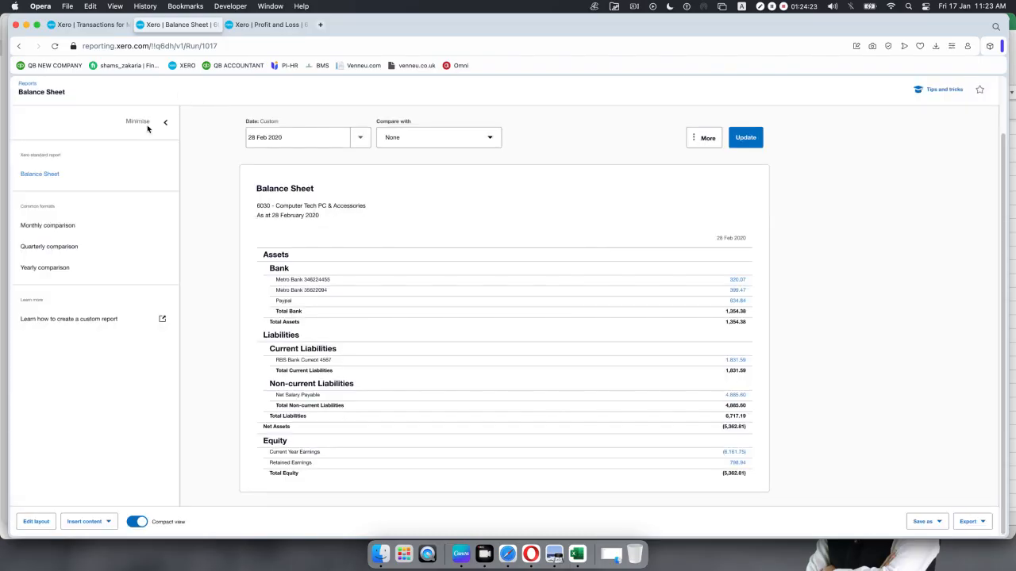
left_click(750, 139)
scroll(337, 229, "up", 3)
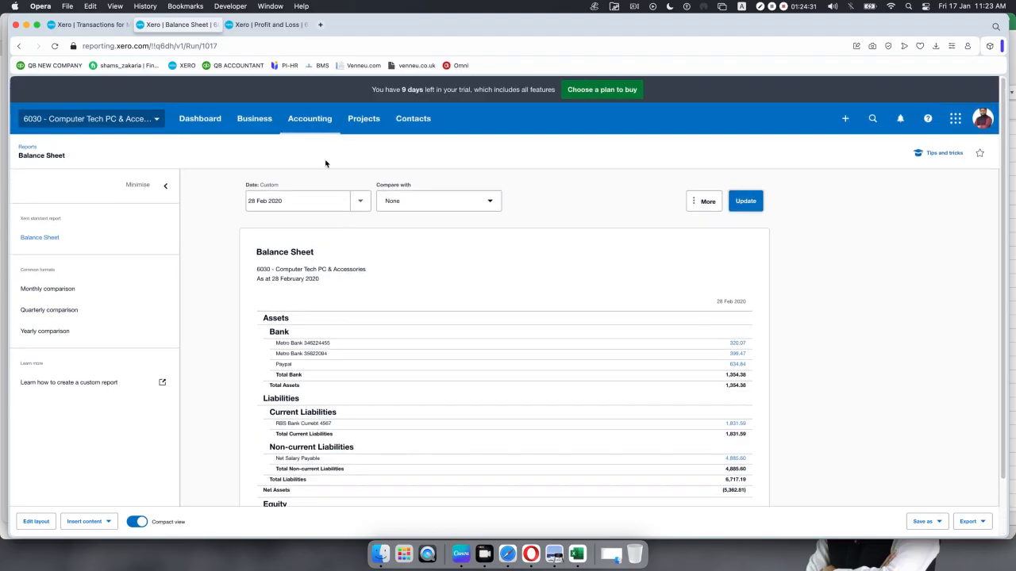
- Reopen the Balance Sheet from the list of all financial reports
left_click(311, 118)
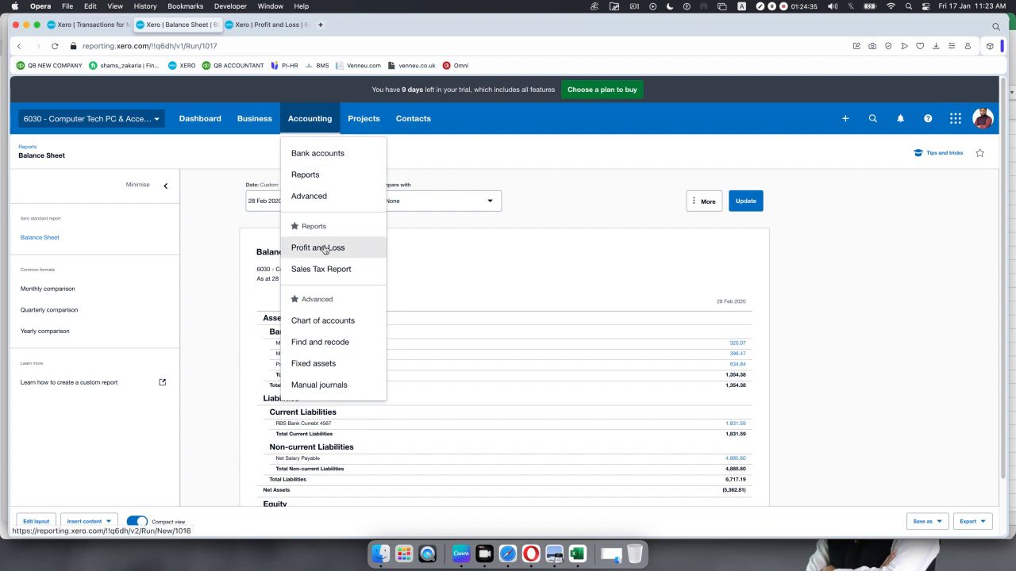
left_click(533, 314)
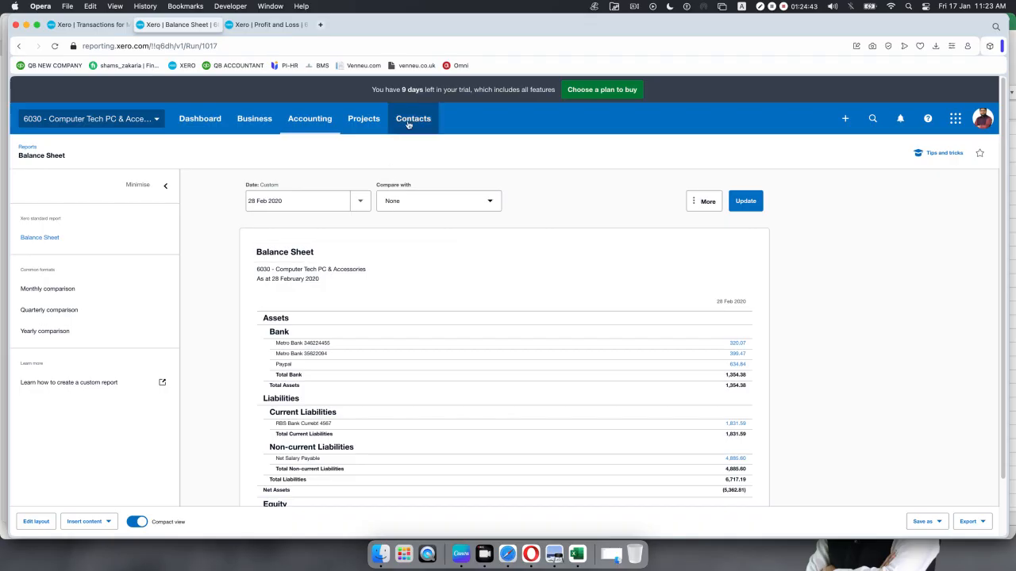
left_click(302, 123)
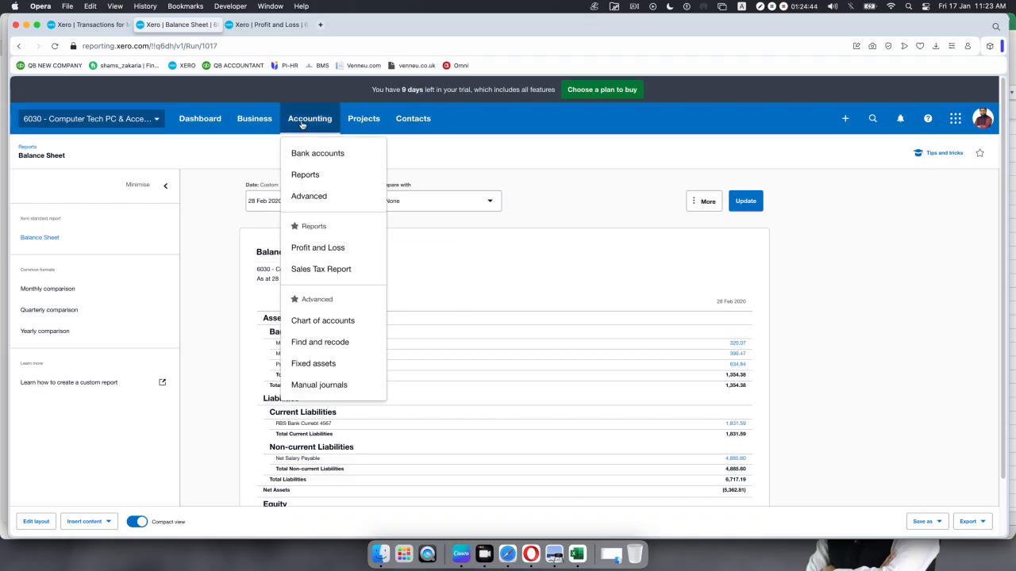
left_click(309, 175)
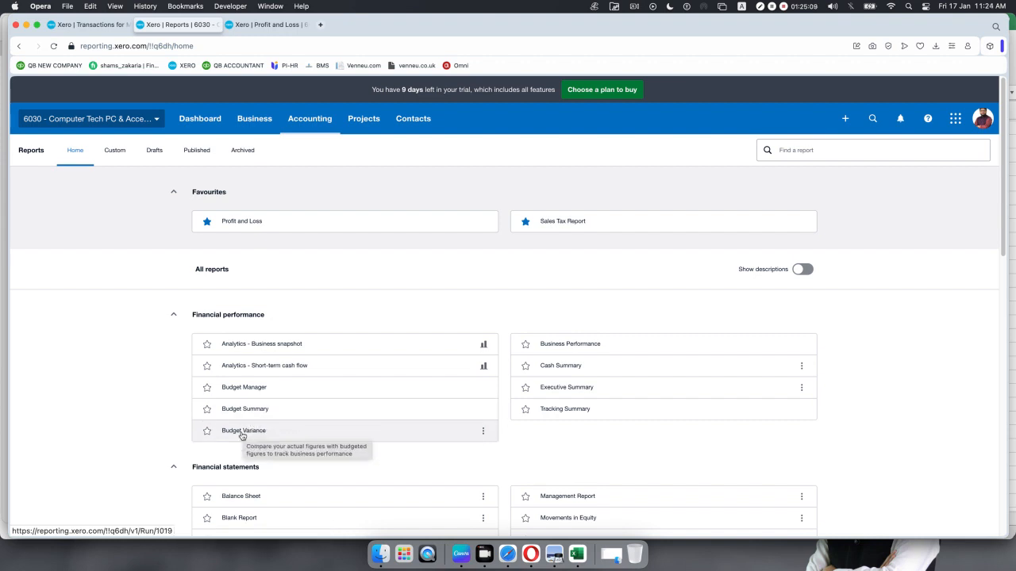
left_click(246, 497)
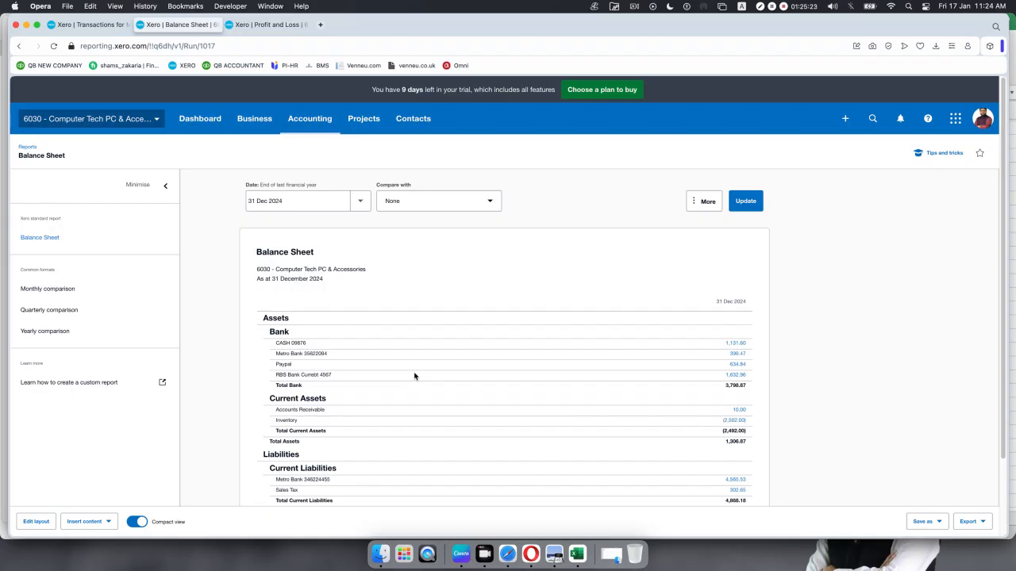
- Run the Balance Sheet for the custom date 10 Mar 2020 and examine its liabilities
left_click(360, 201)
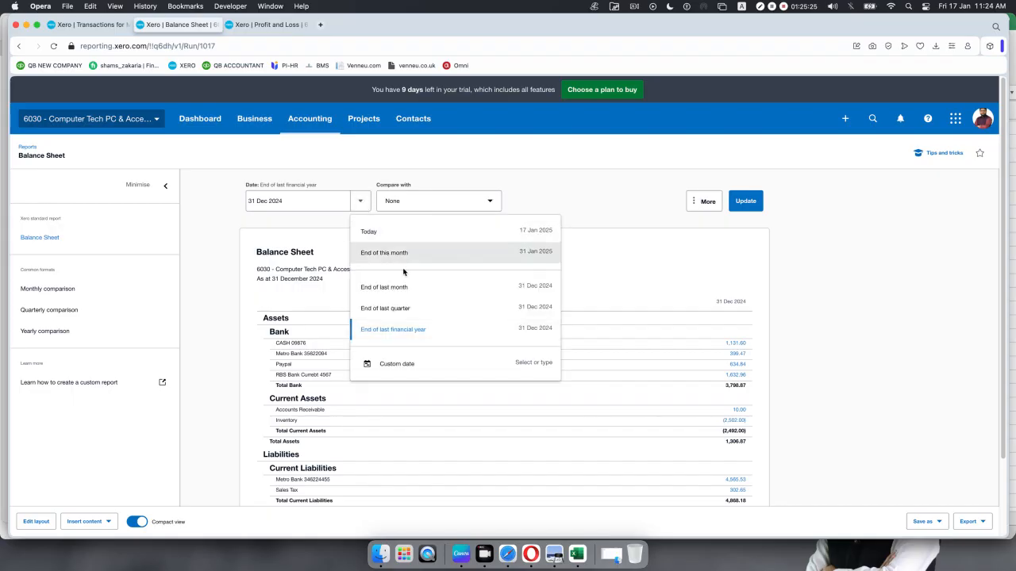
left_click(419, 371)
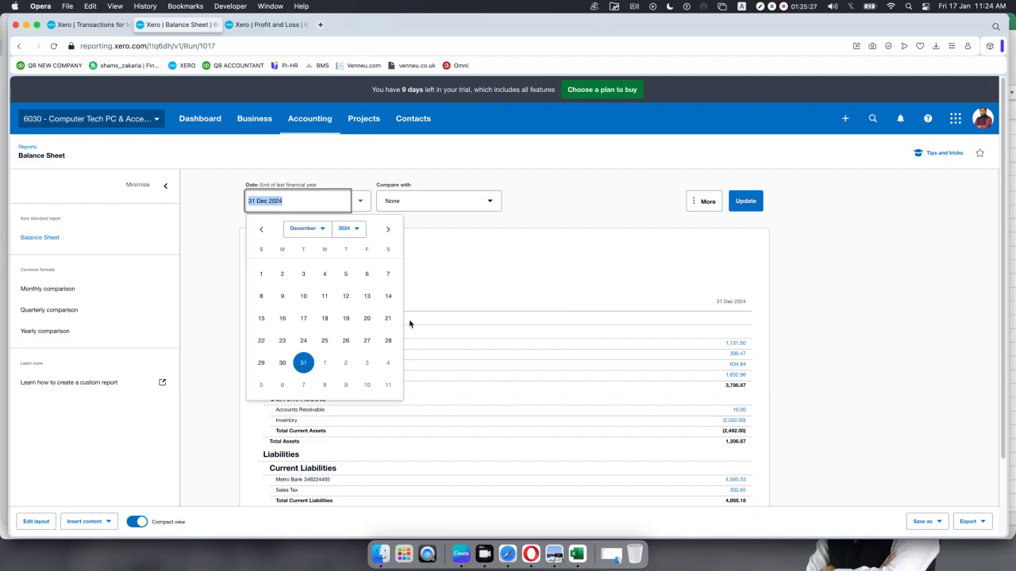
left_click(357, 230)
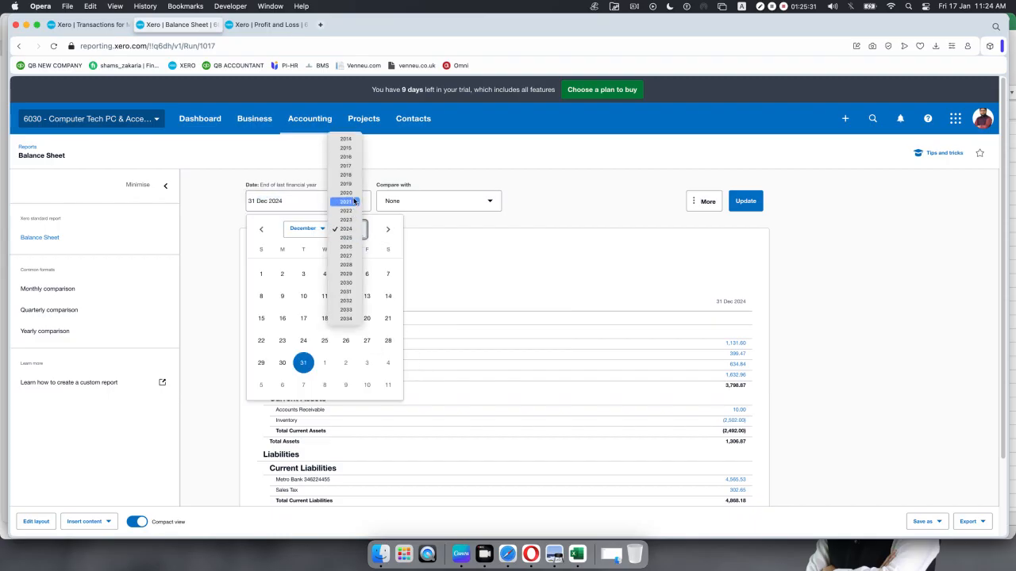
left_click(347, 192)
left_click(322, 229)
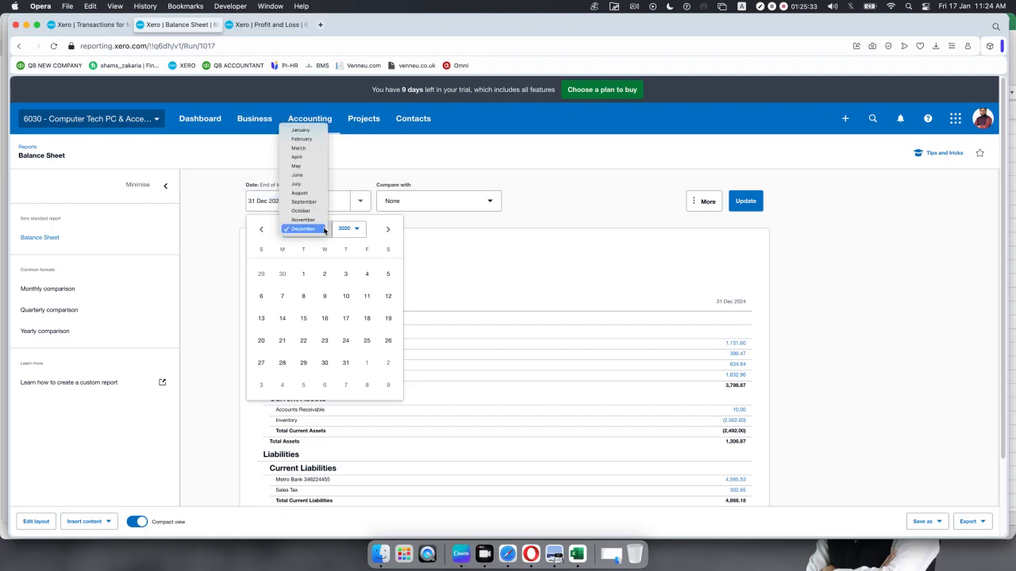
left_click(301, 149)
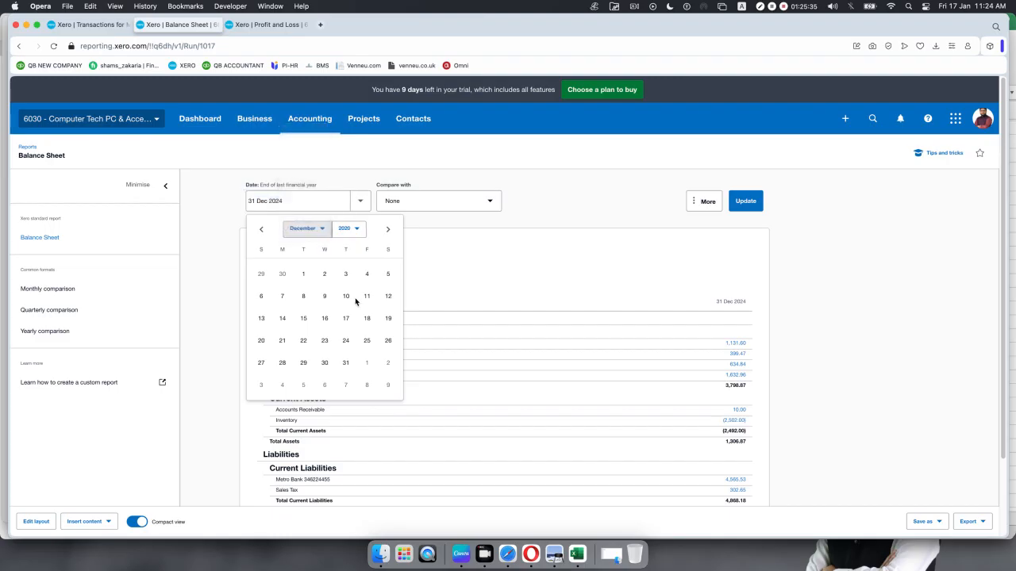
left_click(303, 296)
left_click(744, 202)
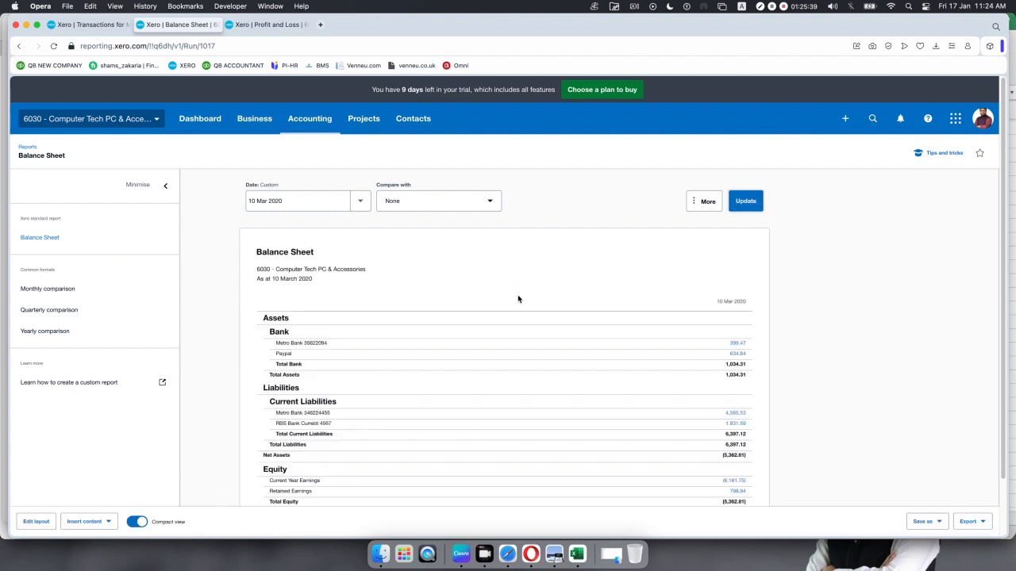
scroll(517, 298, "down", 2)
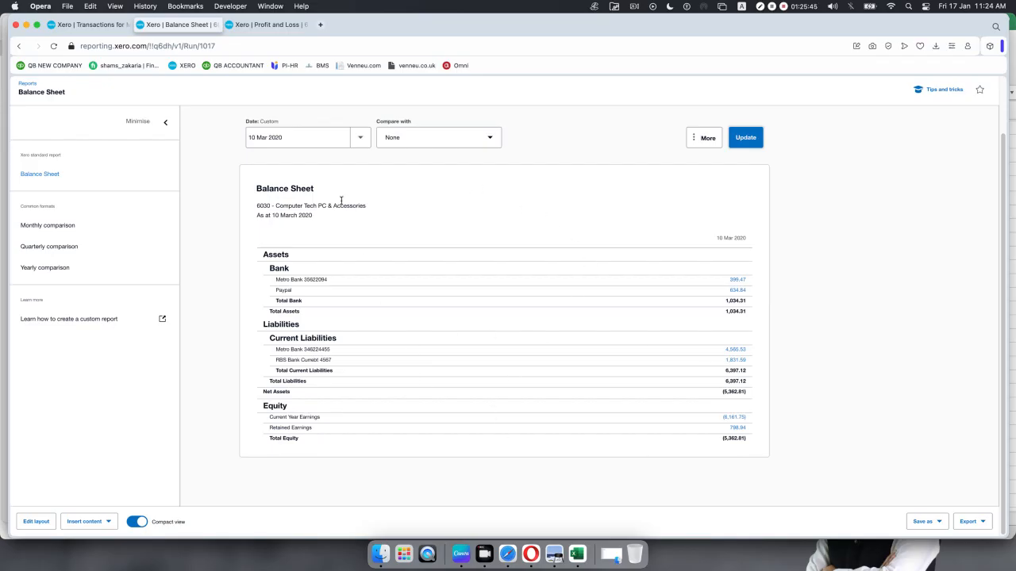
- Run the Balance Sheet for the custom date 1 Mar 2020 and examine the Net Salary Payable line
left_click(358, 138)
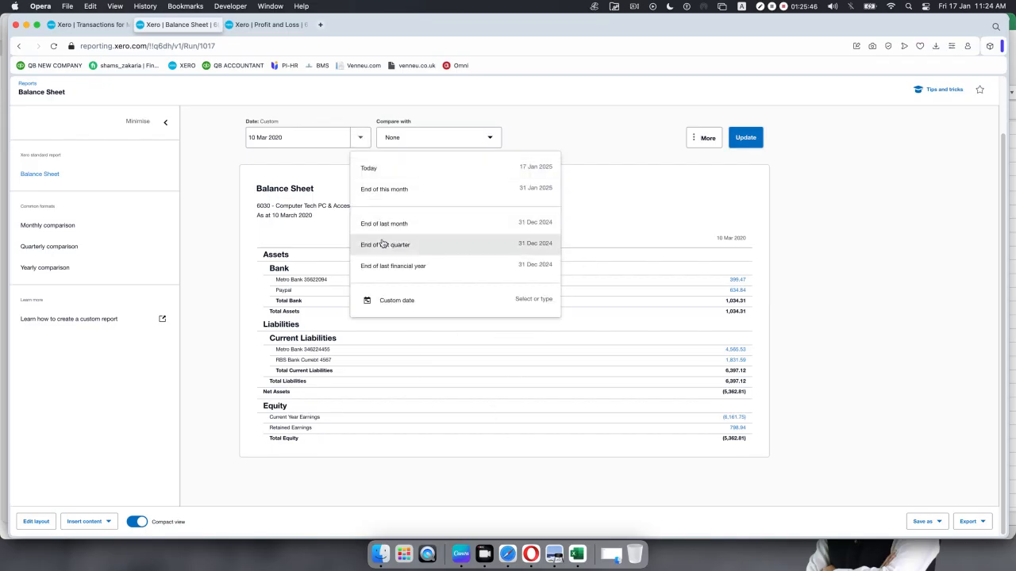
left_click(395, 306)
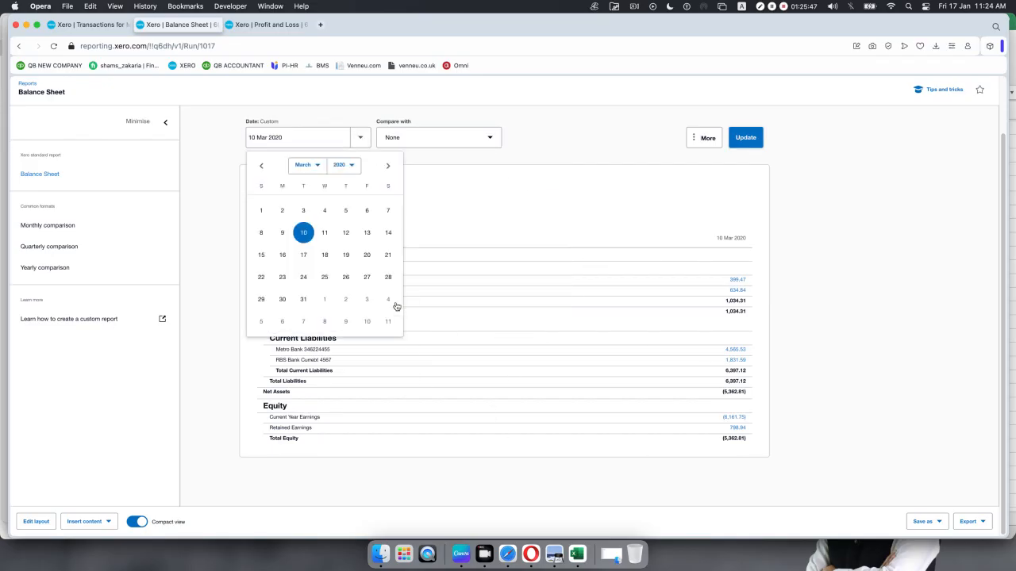
left_click(261, 210)
left_click(745, 138)
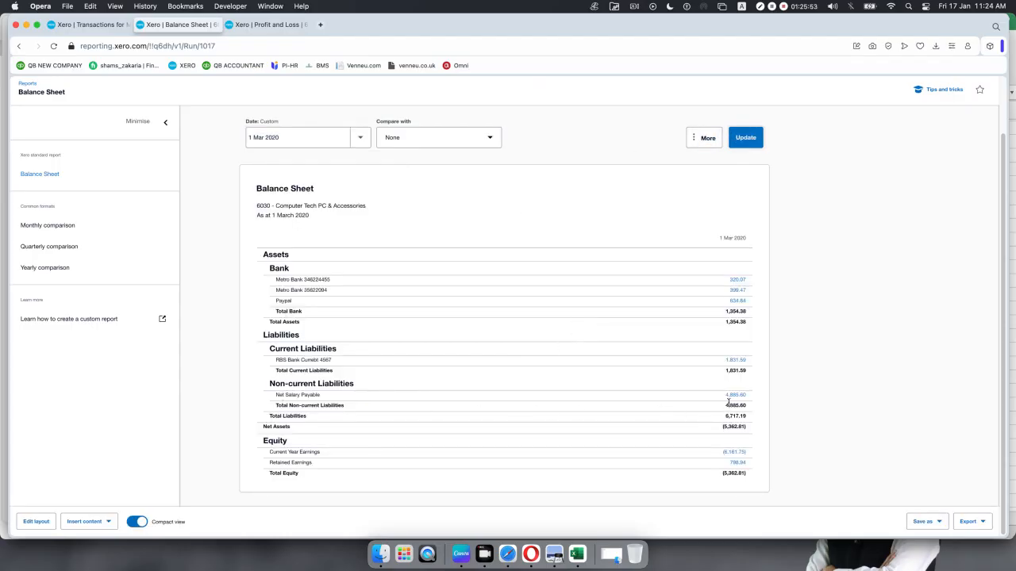
scroll(731, 405, "up", 5)
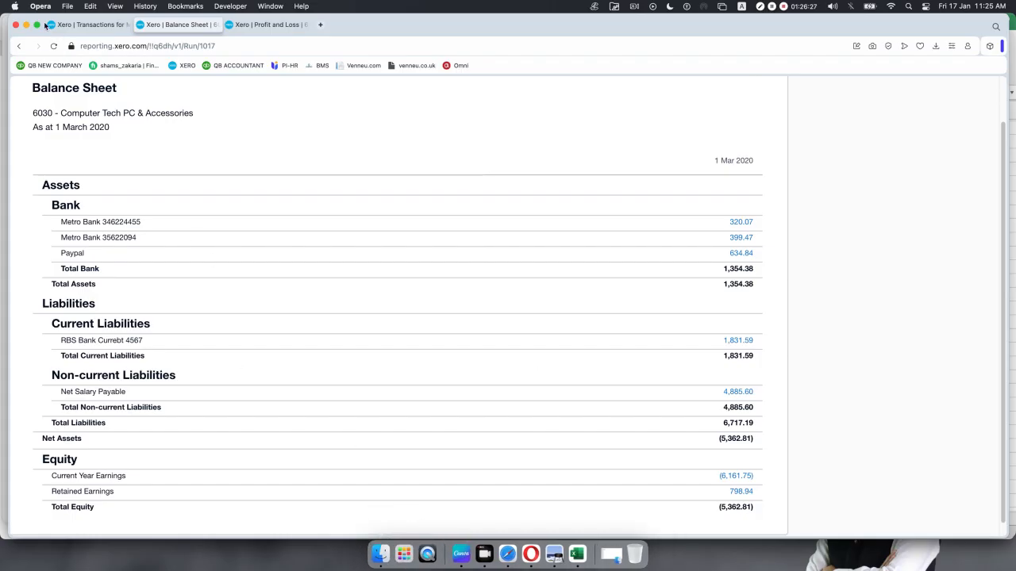
- Minimise the browser window and close the Journal UK Payslip workbook and SUMMARIES.pdf
left_click(26, 25)
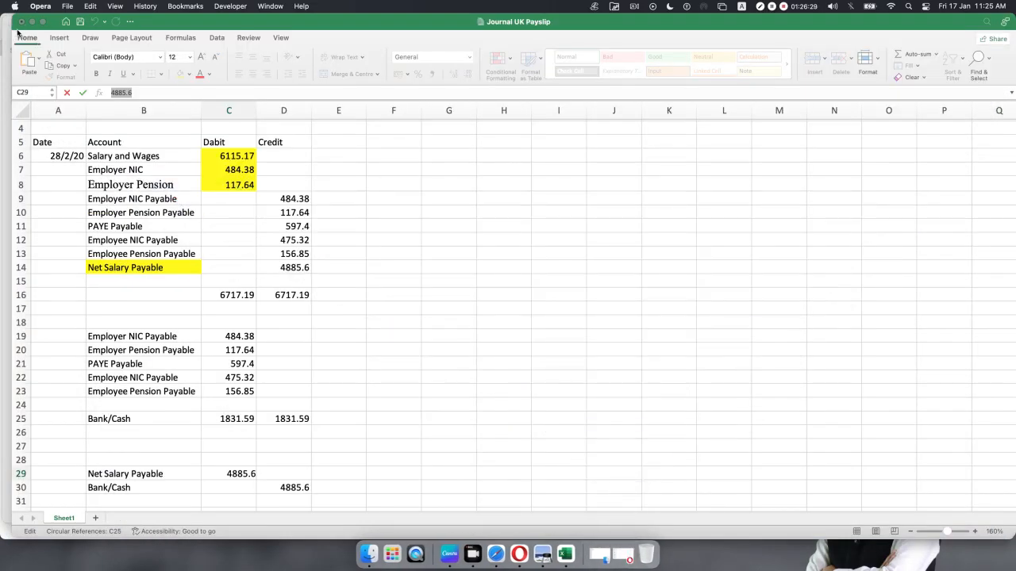
left_click(22, 21)
left_click(527, 302)
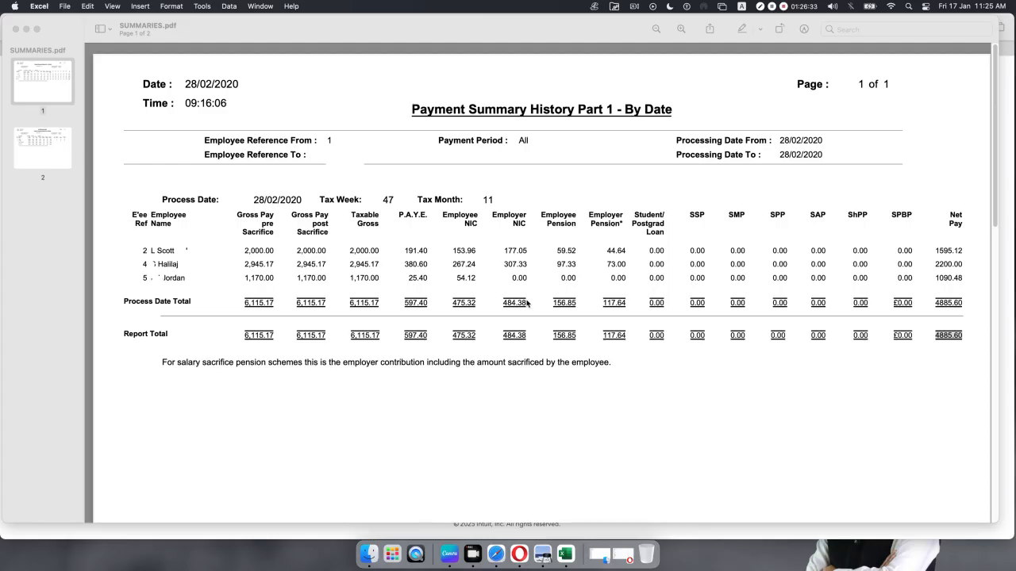
left_click(14, 29)
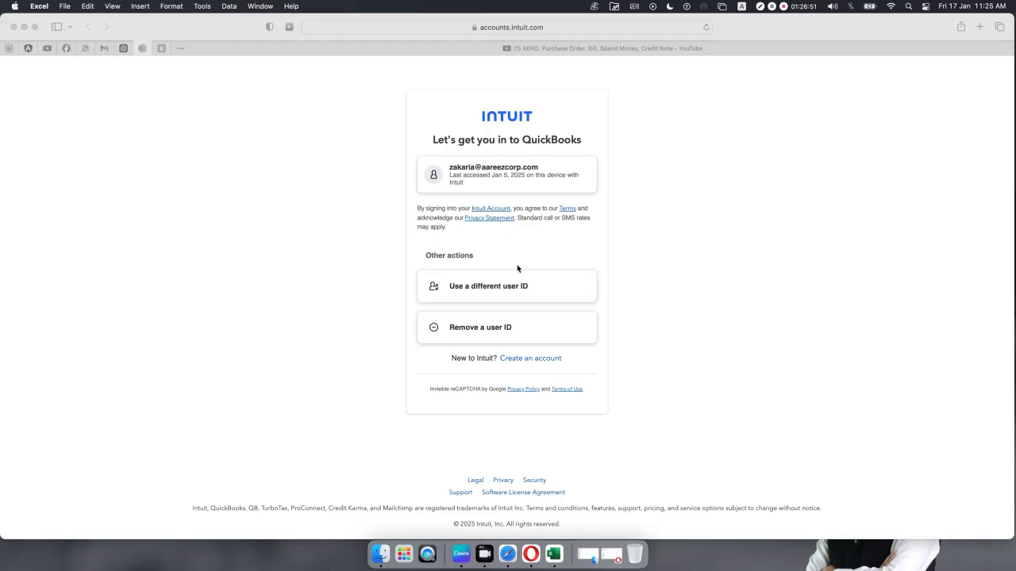
- Switch to Facebook in Safari and start attaching files to the open AMS-6030 group chat
left_click(66, 48)
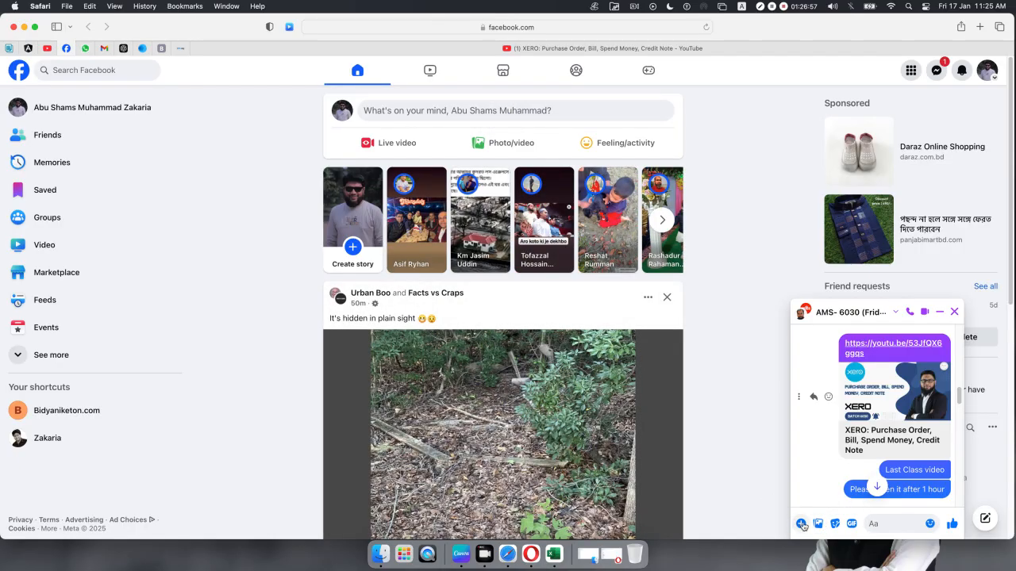
left_click(801, 524)
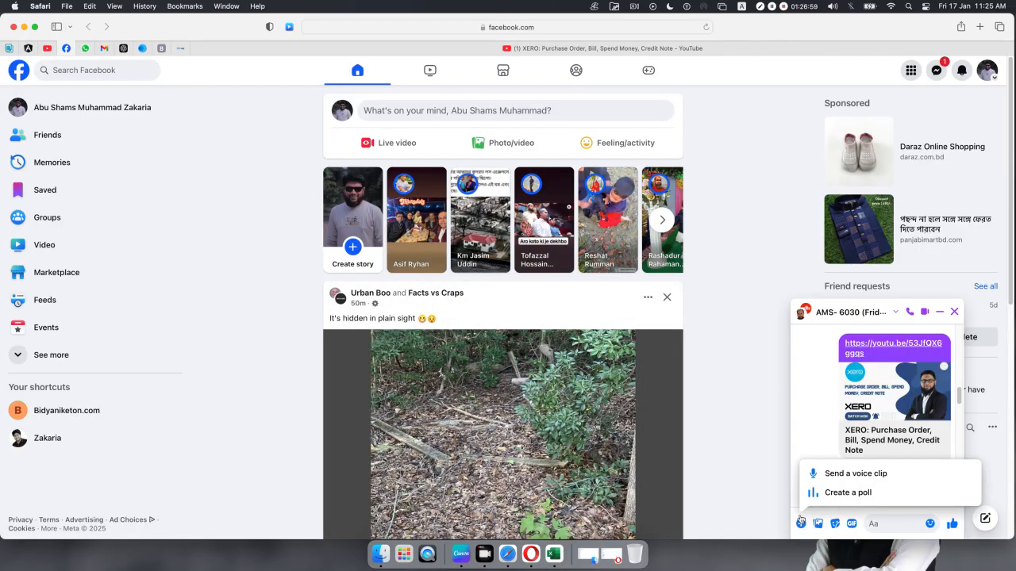
left_click(800, 524)
left_click(801, 523)
left_click(801, 524)
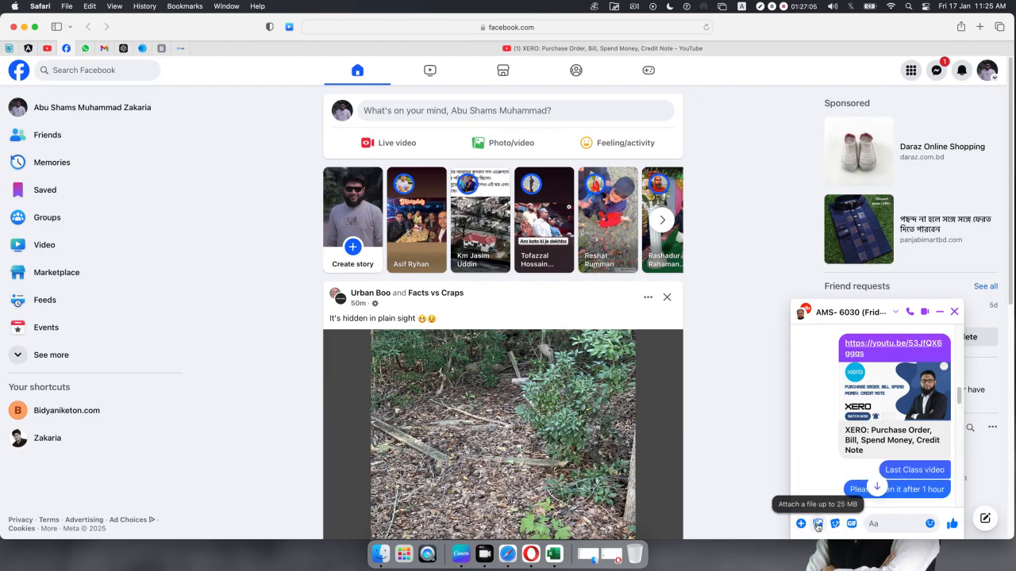
left_click(817, 525)
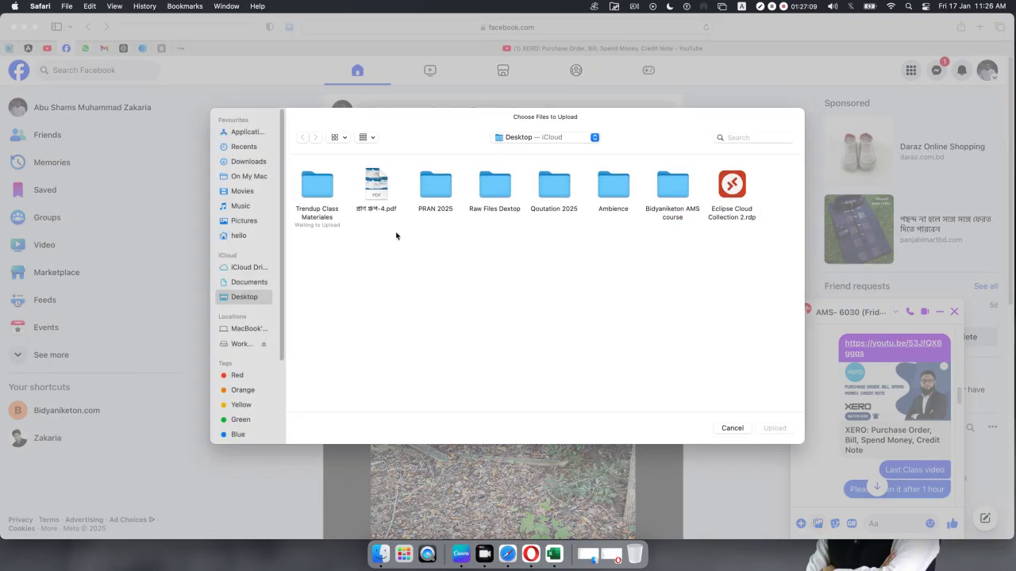
- Attach Journal UK Payslip.xlsx and SUMMARIES.pdf from the Payroll folder inside Xero-05 and send them to the group chat
double_click(301, 195)
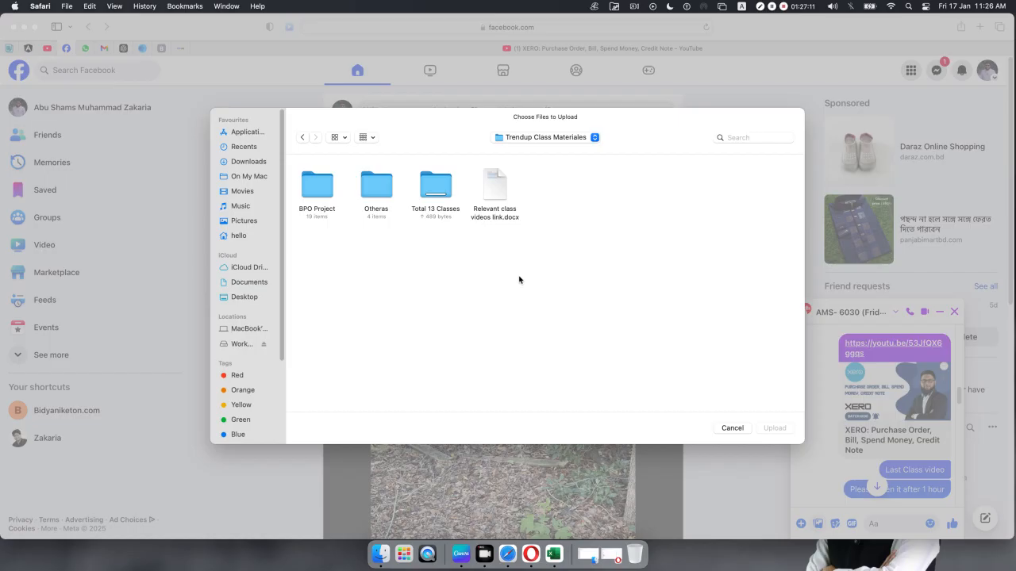
double_click(436, 186)
double_click(490, 186)
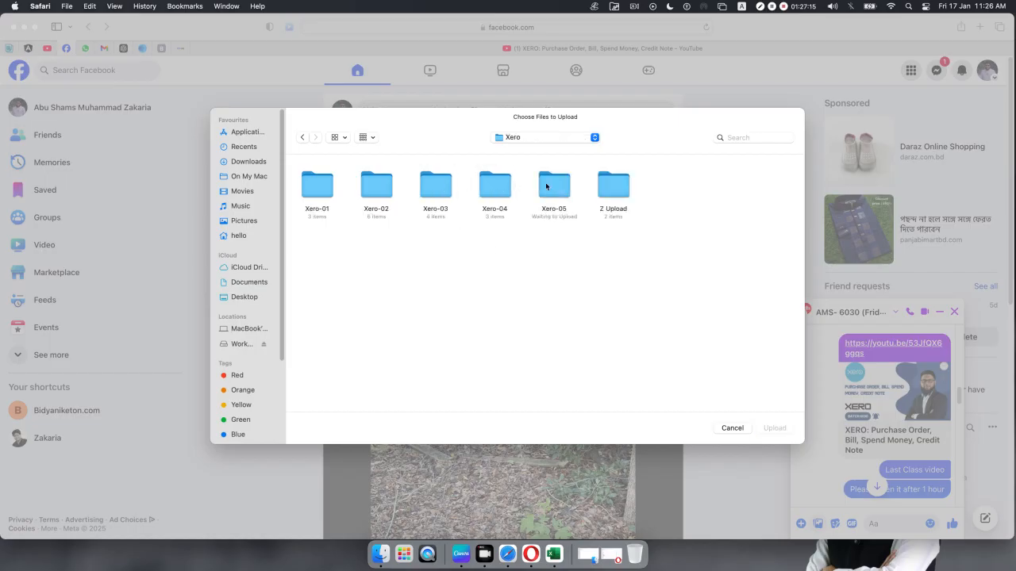
double_click(545, 182)
double_click(383, 195)
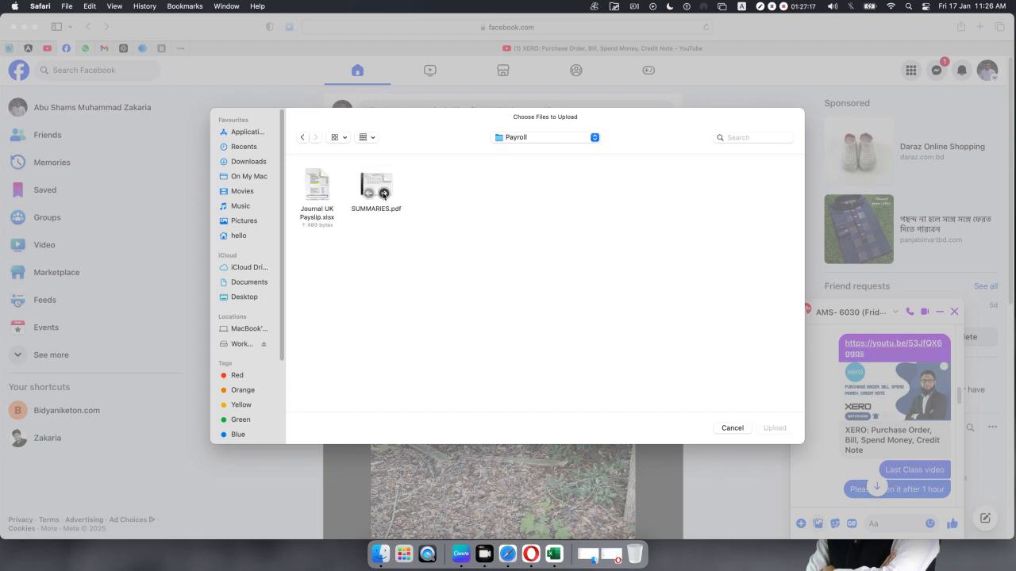
key("super+a")
left_click(773, 428)
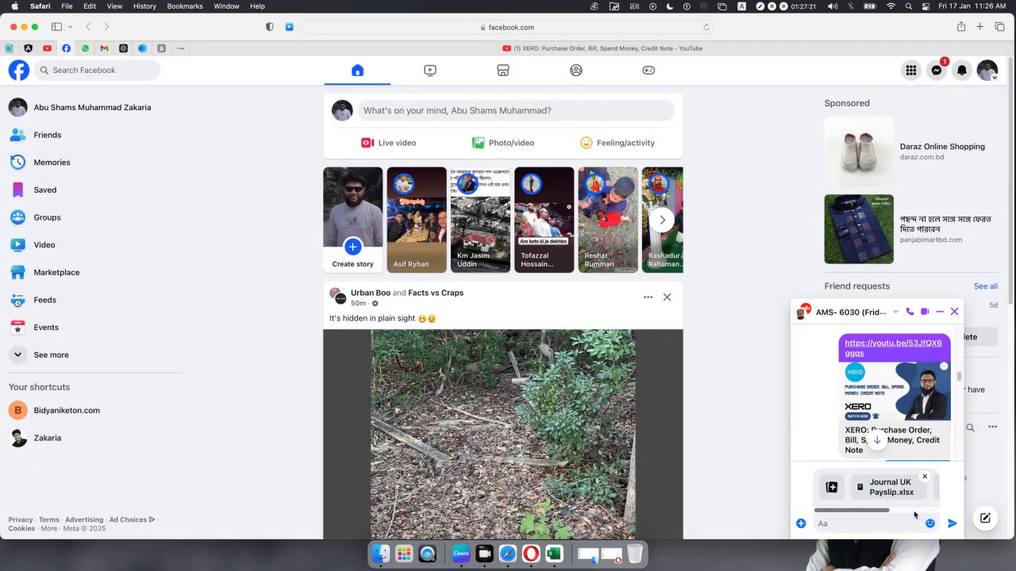
left_click(952, 524)
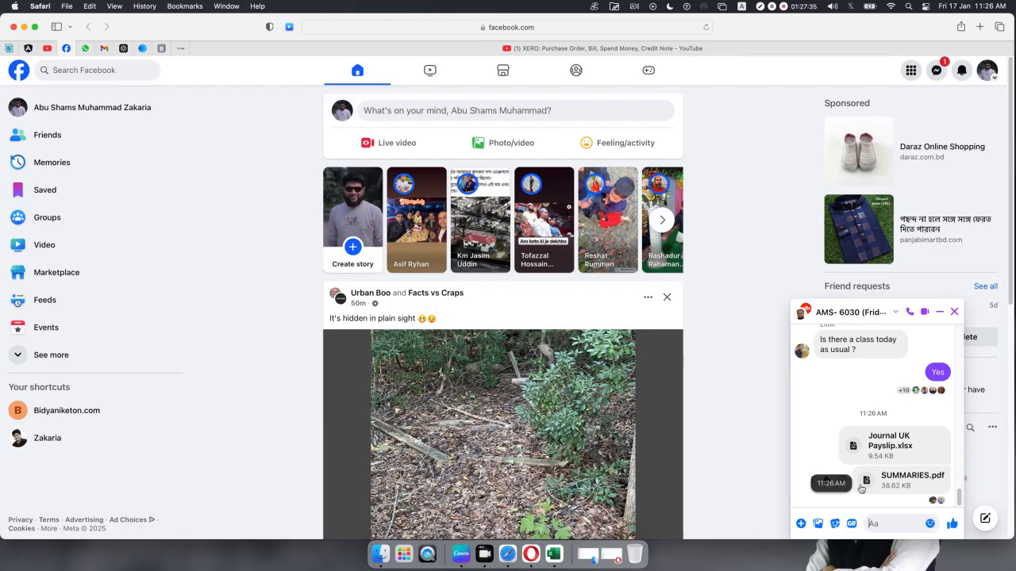
- Close the group chat and minimise the Safari window
left_click(954, 311)
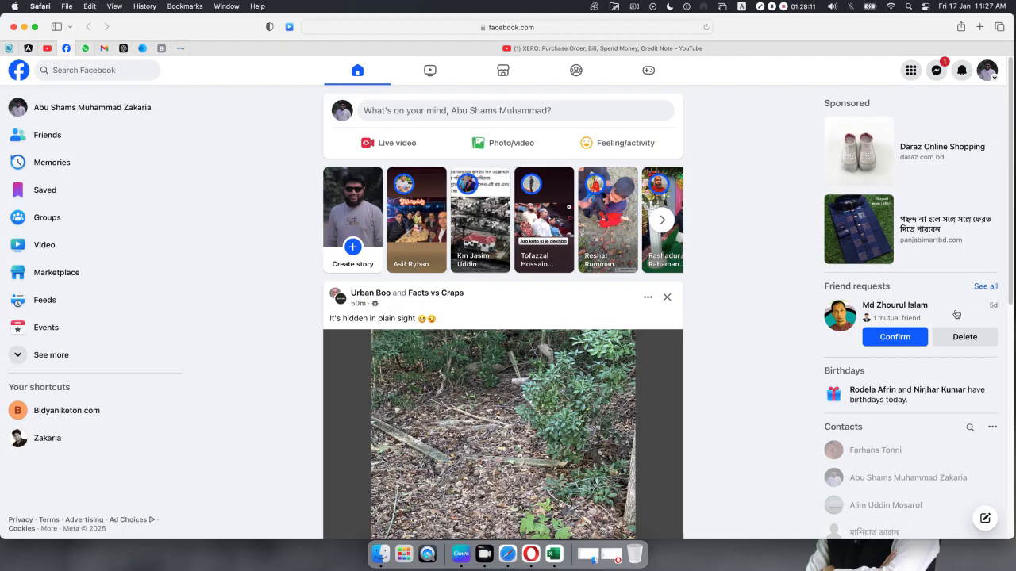
left_click(936, 71)
left_click(936, 71)
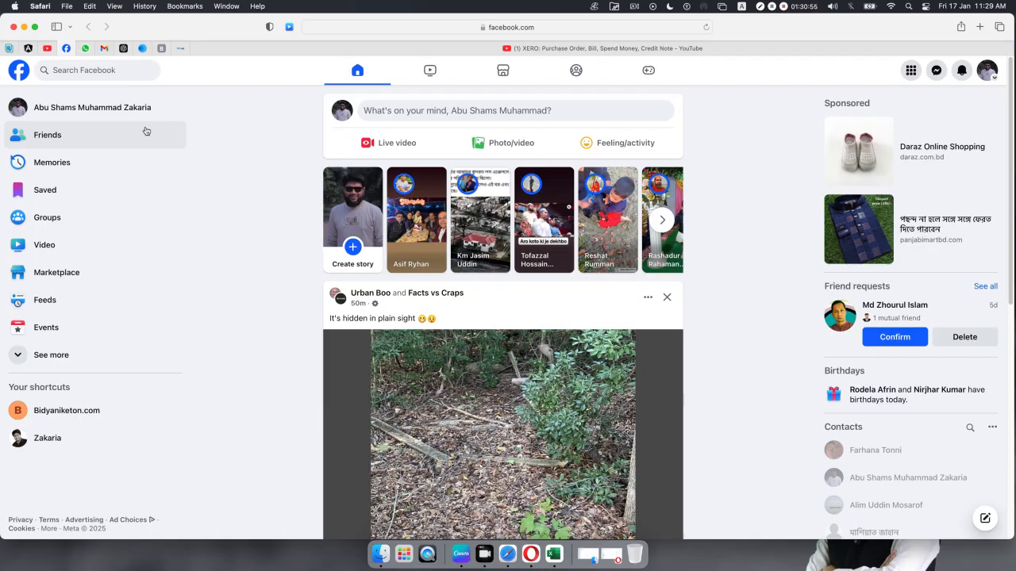
scroll(146, 132, "down", 1)
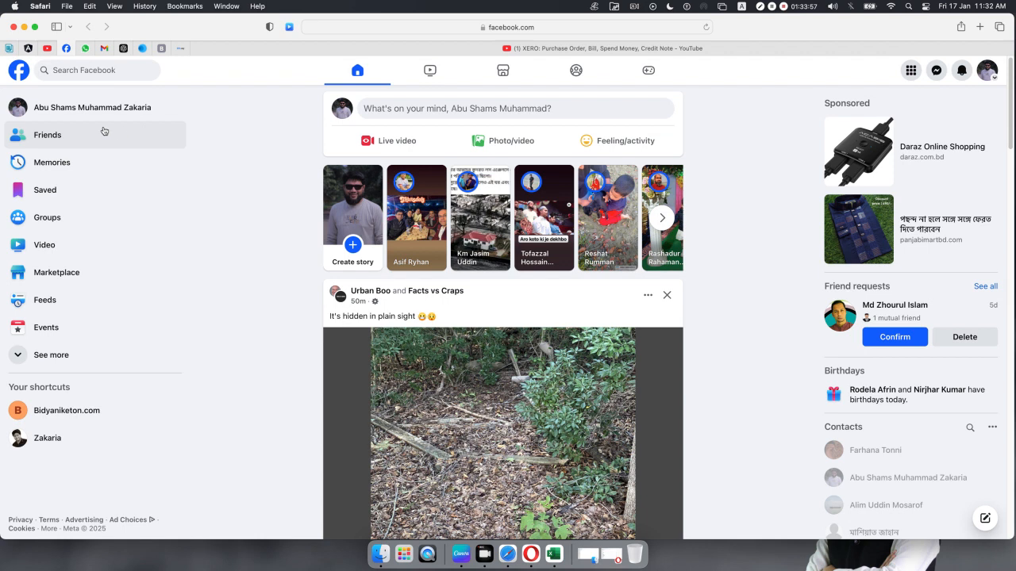
left_click(24, 27)
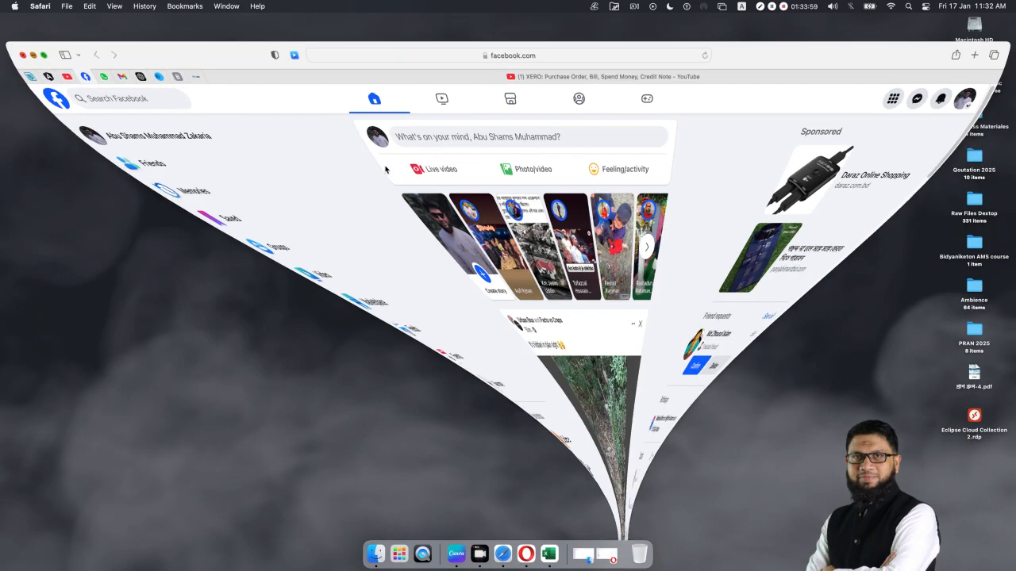